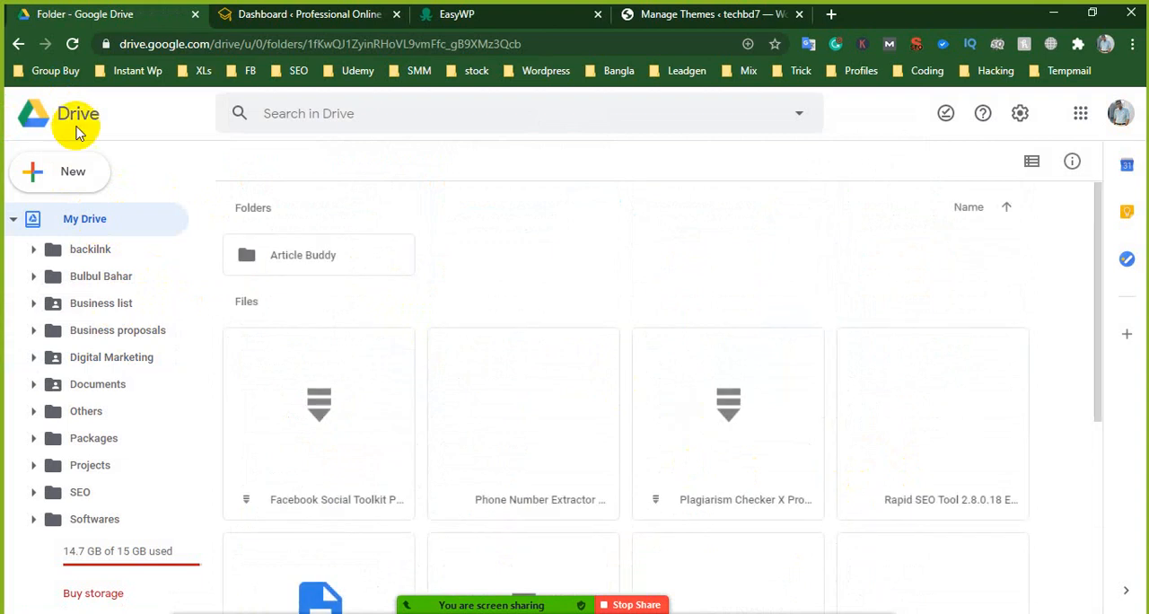
- Return to My Drive and open the Divi folder inside Wordpress Themes & plugins
click(24, 47)
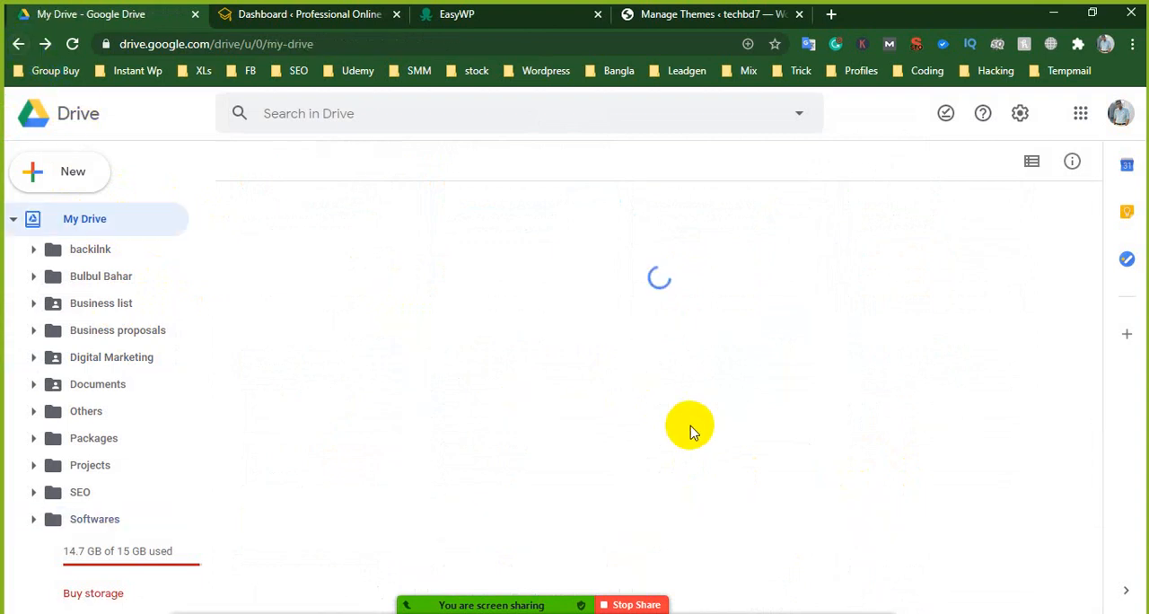
scroll(348, 492, down, 3)
scroll(347, 492, down, 1)
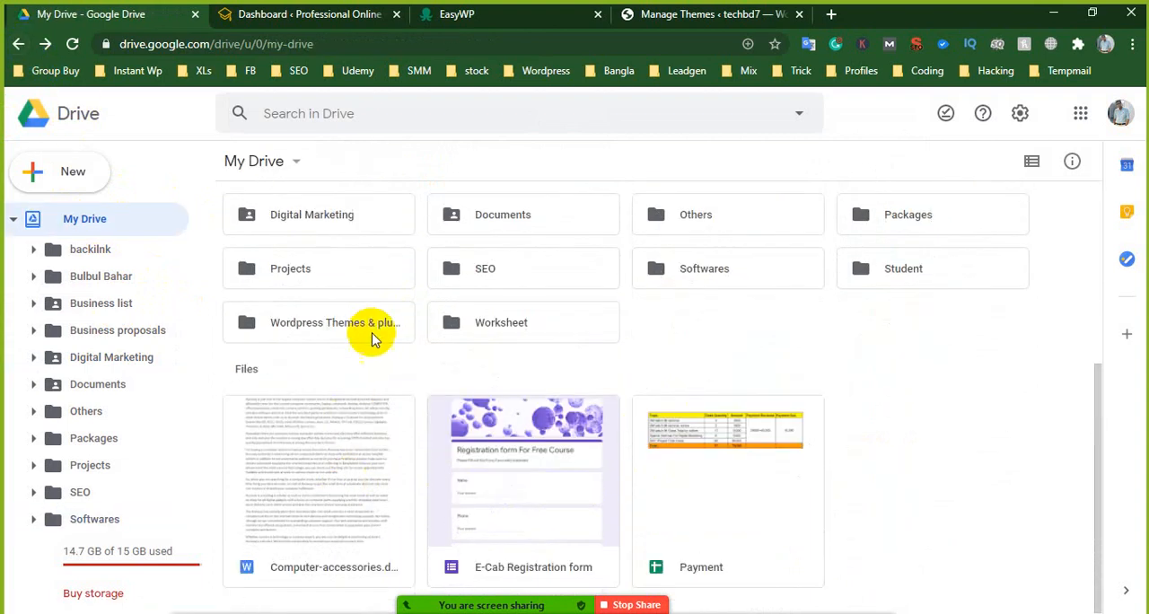
click(373, 334)
double_click(372, 334)
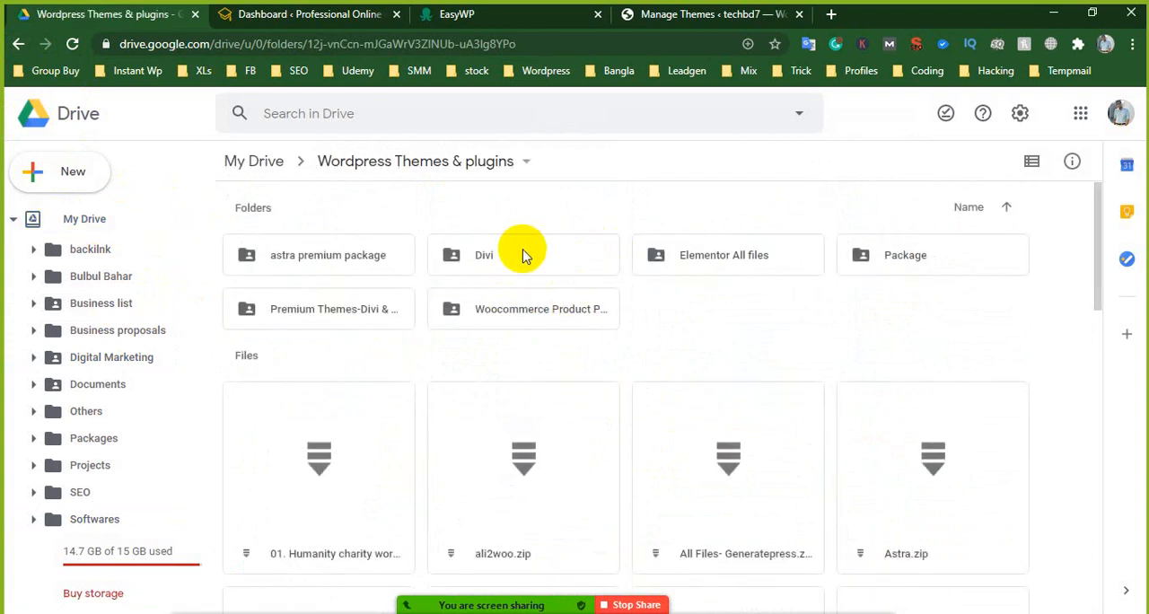
click(566, 259)
double_click(565, 259)
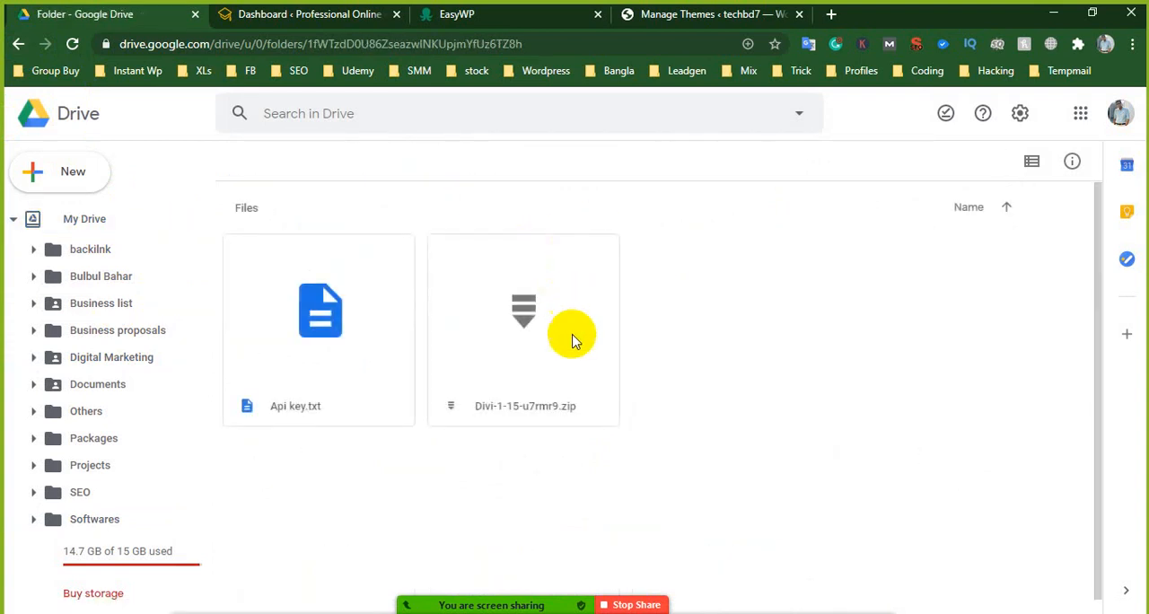
- Review the sharing settings of Divi-1-15-u7rmr9.zip and close them
click(544, 339)
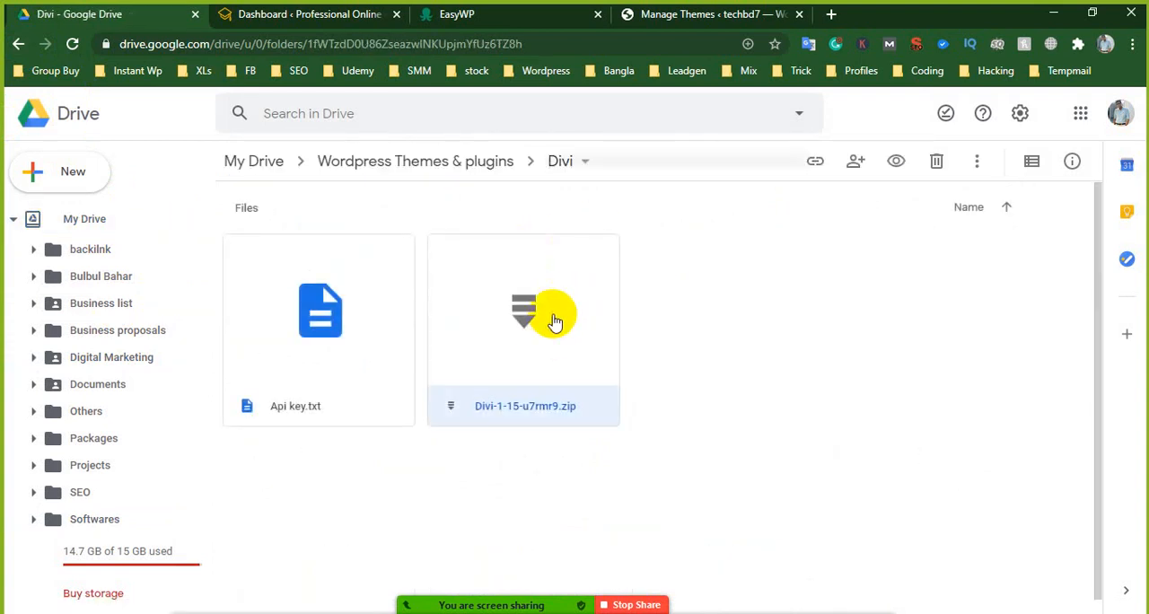
right_click(549, 319)
click(611, 263)
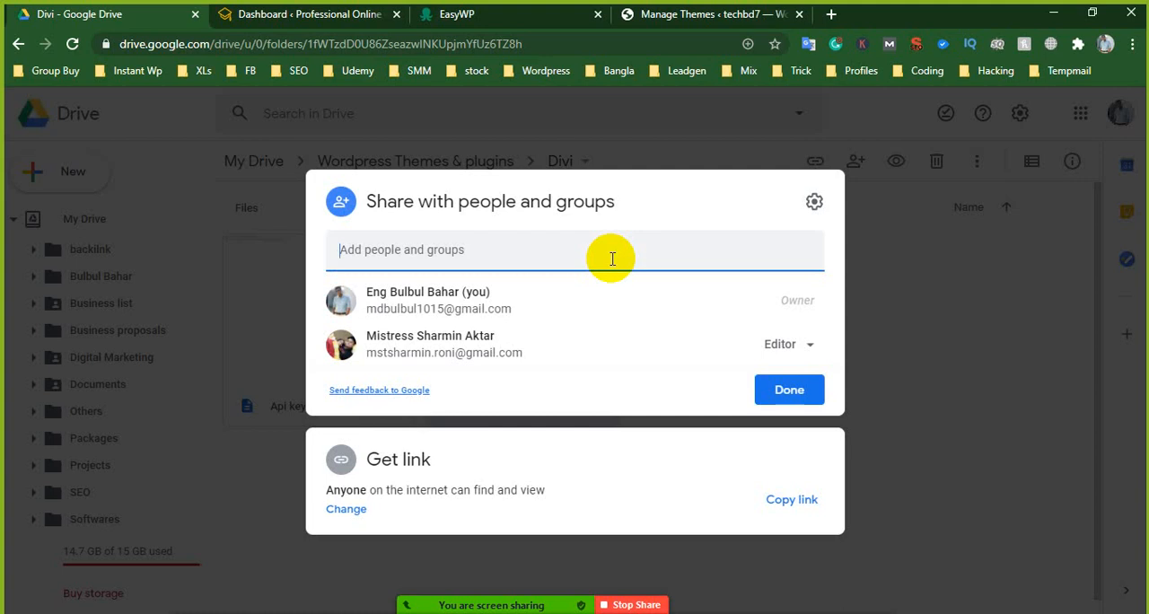
click(798, 397)
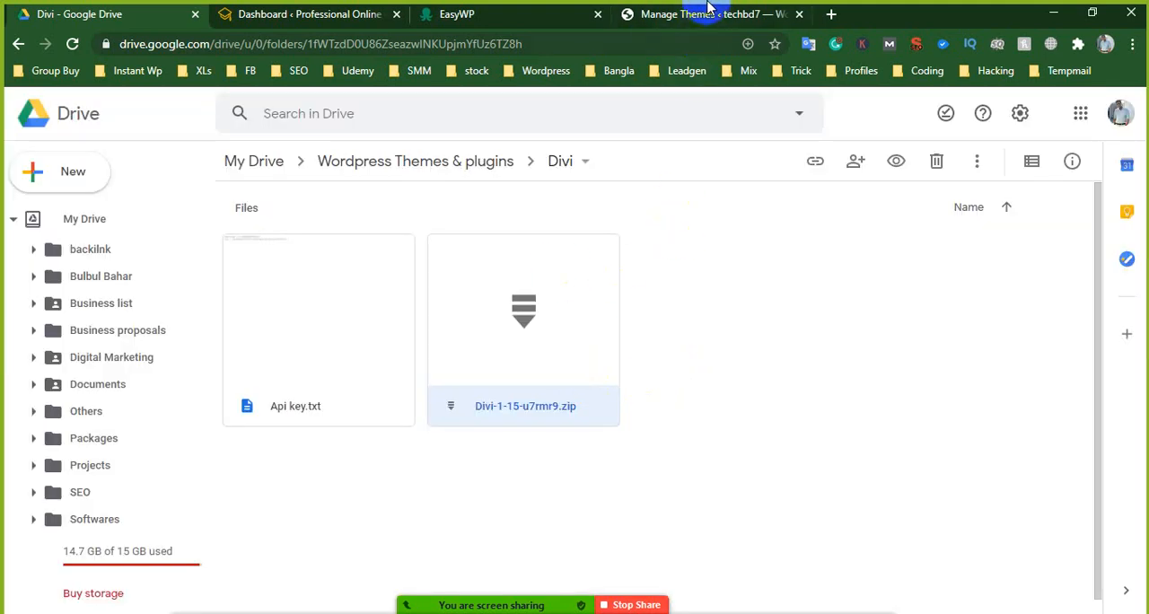
- Switch to the techbd7 WordPress admin and open the theme upload form for adding a zip file
click(709, 11)
click(326, 148)
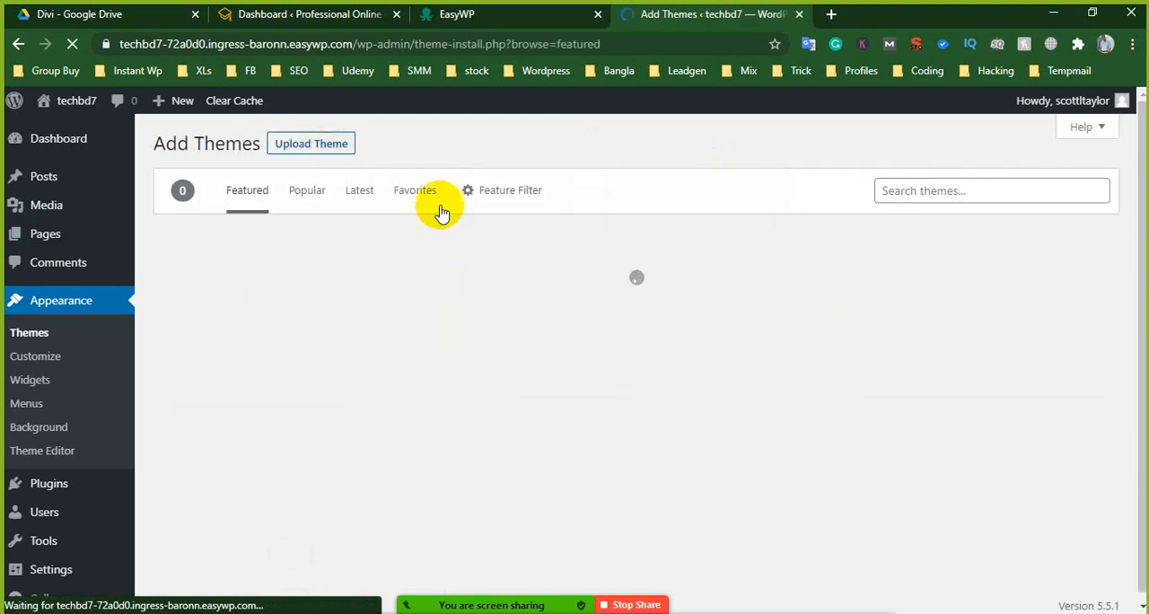
click(326, 147)
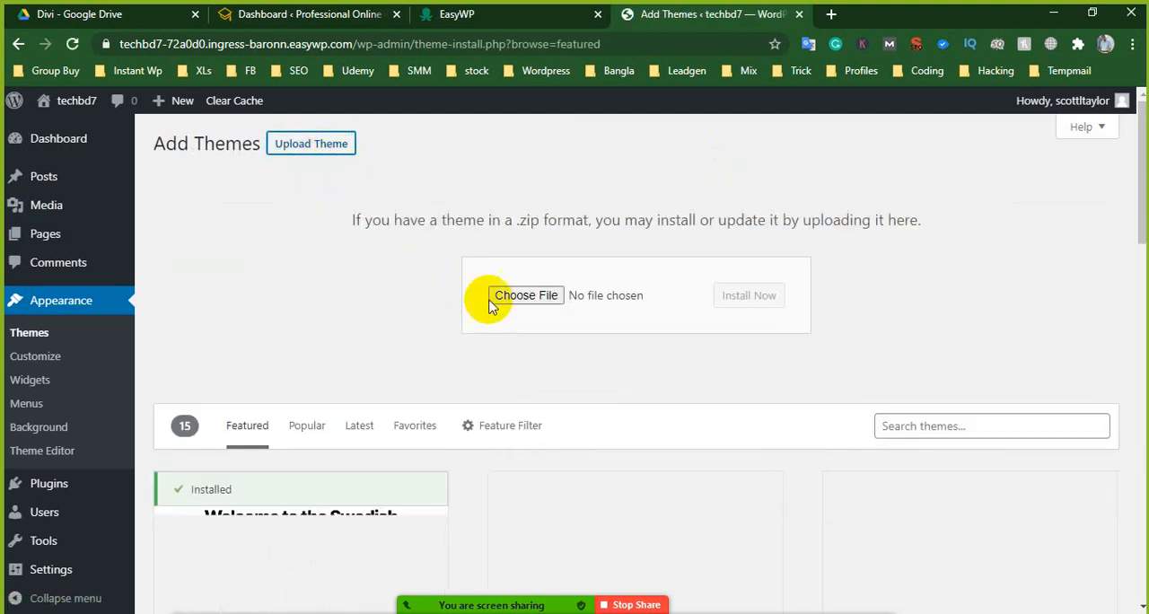
- Browse for the theme file to upload, ending in the Wordpress folder on the D drive
click(520, 299)
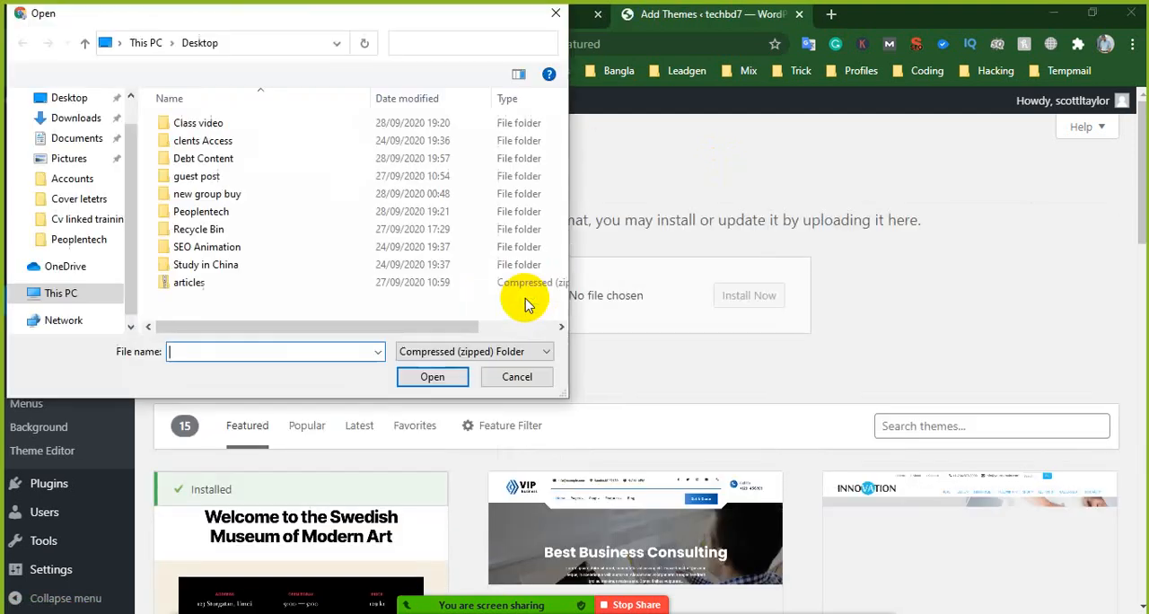
click(76, 118)
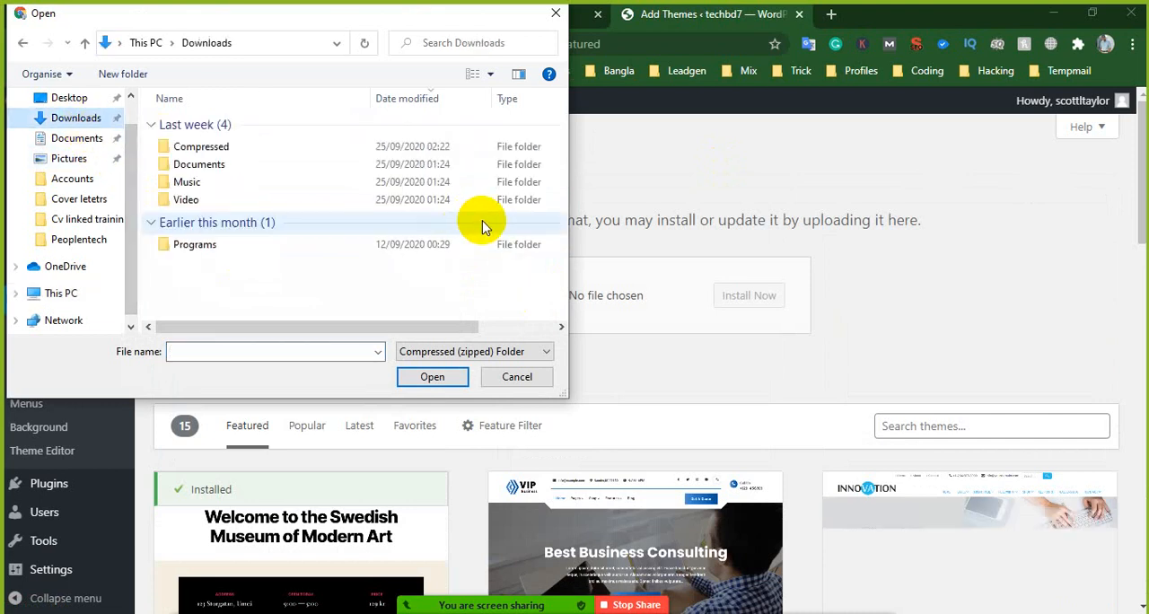
click(72, 97)
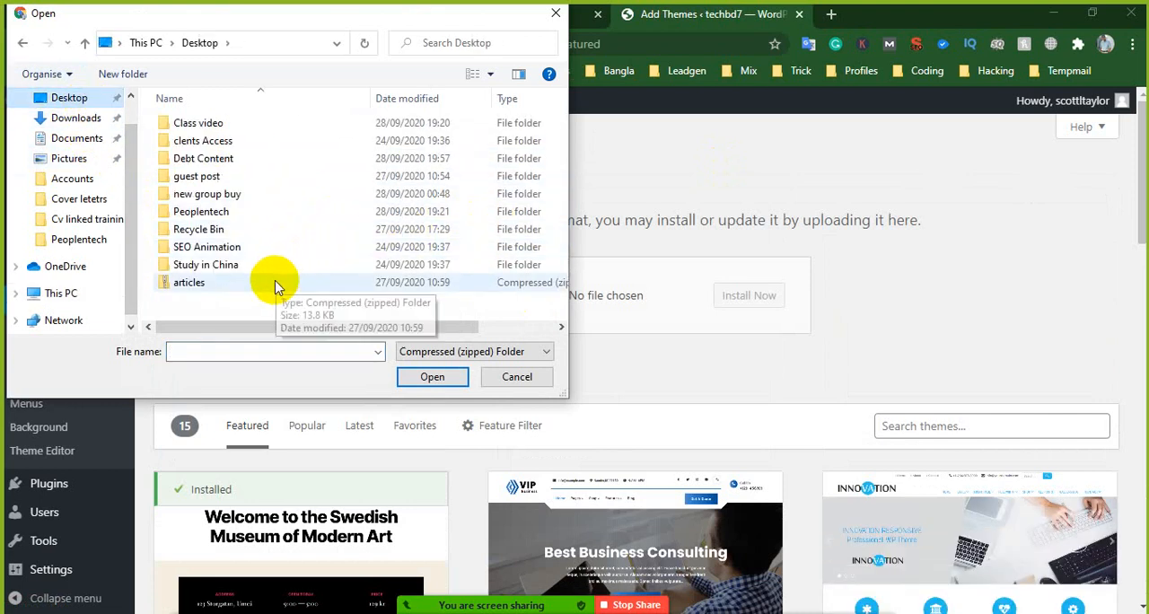
scroll(12, 332, down, 1)
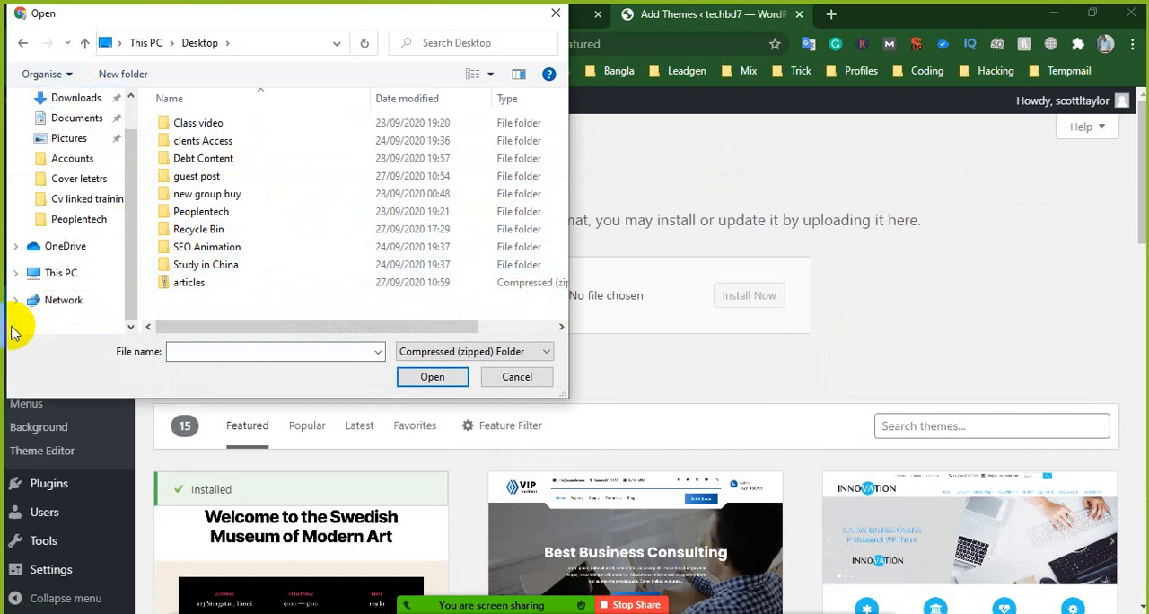
click(58, 273)
scroll(350, 254, down, 3)
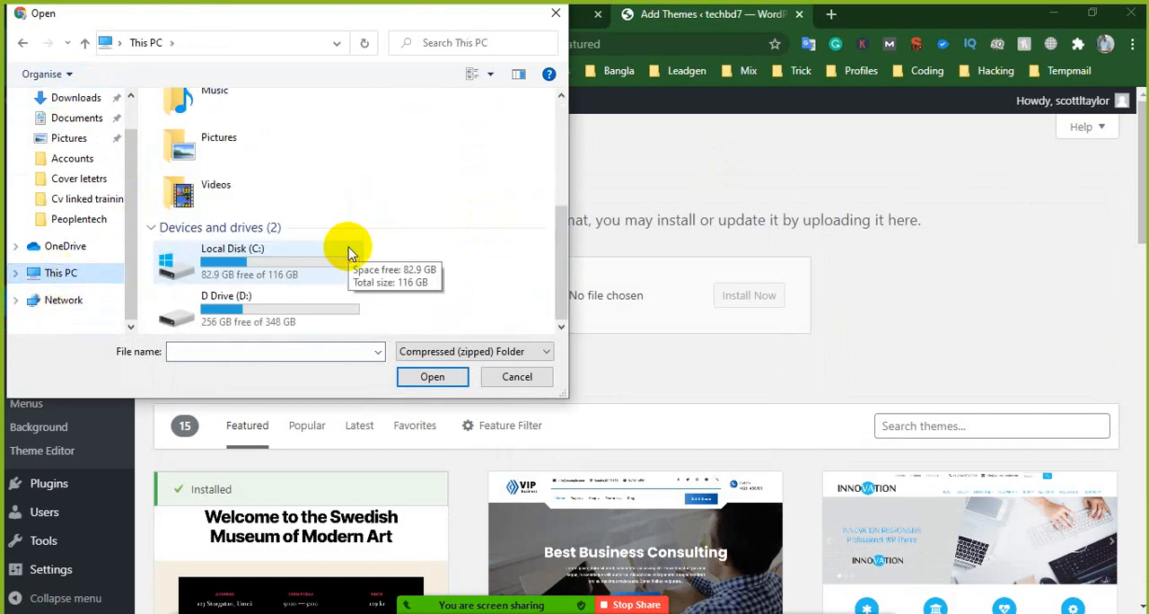
double_click(275, 308)
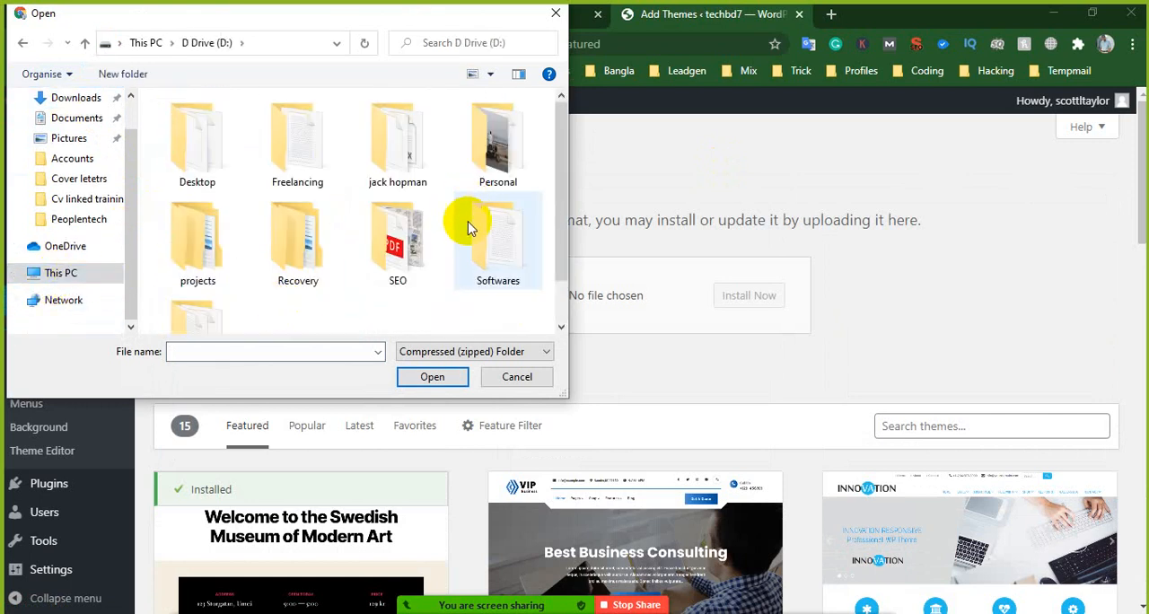
scroll(474, 238, down, 1)
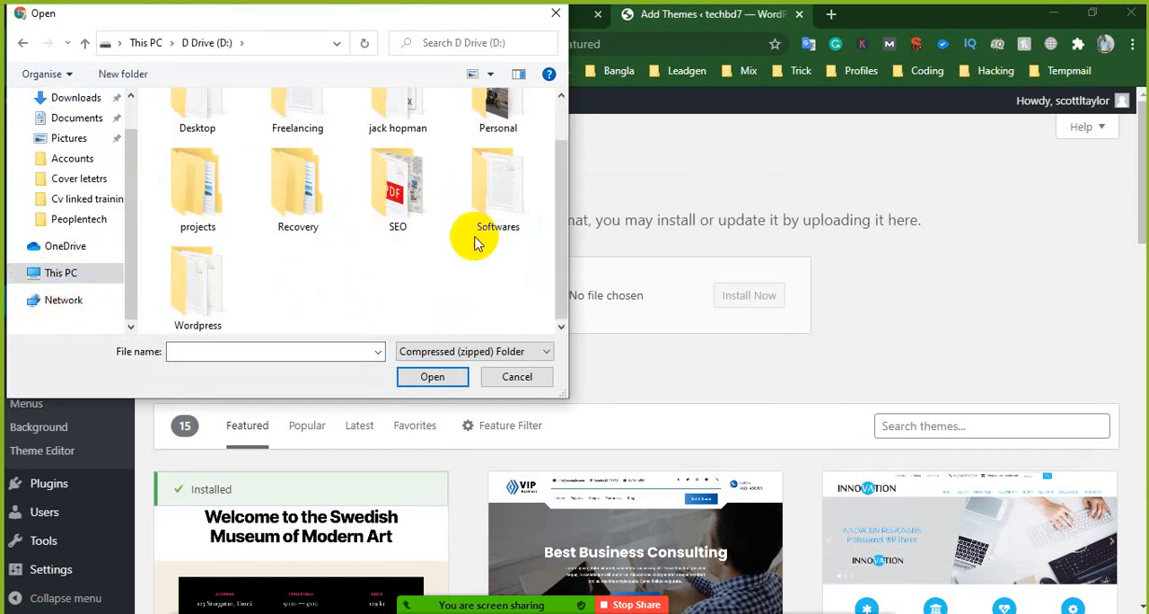
double_click(225, 290)
- Choose the Divi zip file from the Wordpress folder and start installing it as a theme
scroll(279, 226, down, 7)
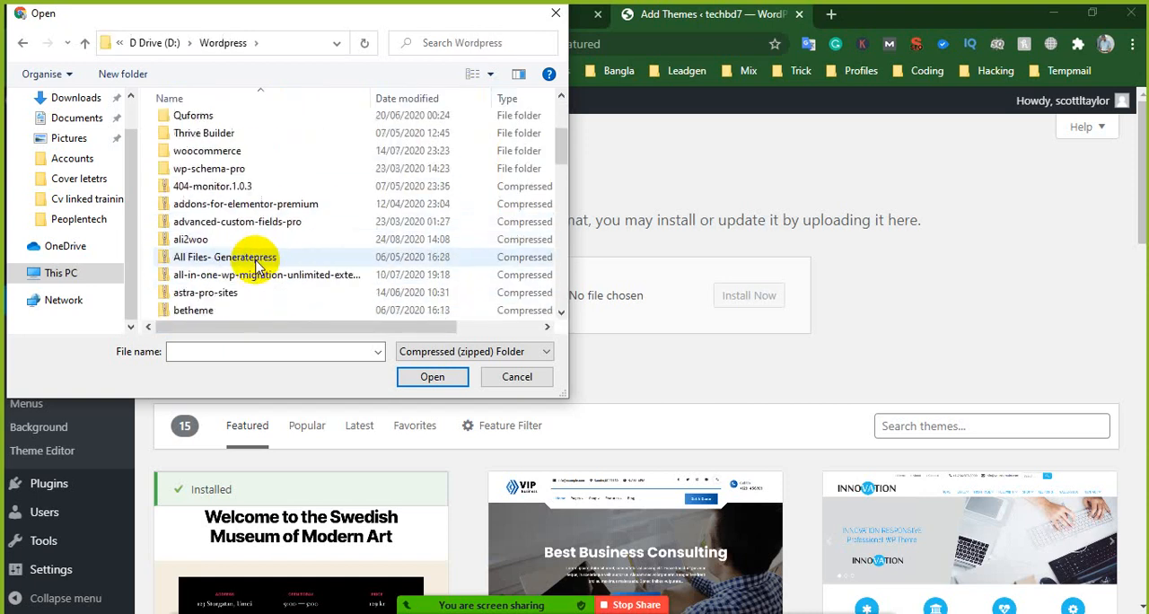
scroll(243, 278, down, 12)
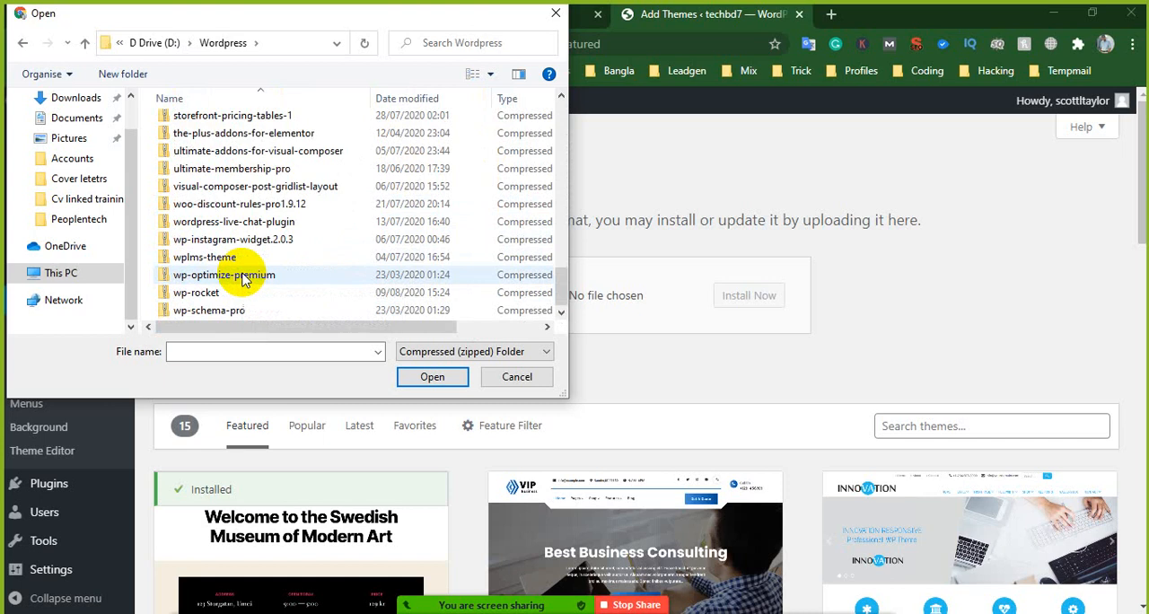
scroll(243, 280, up, 4)
scroll(242, 280, up, 8)
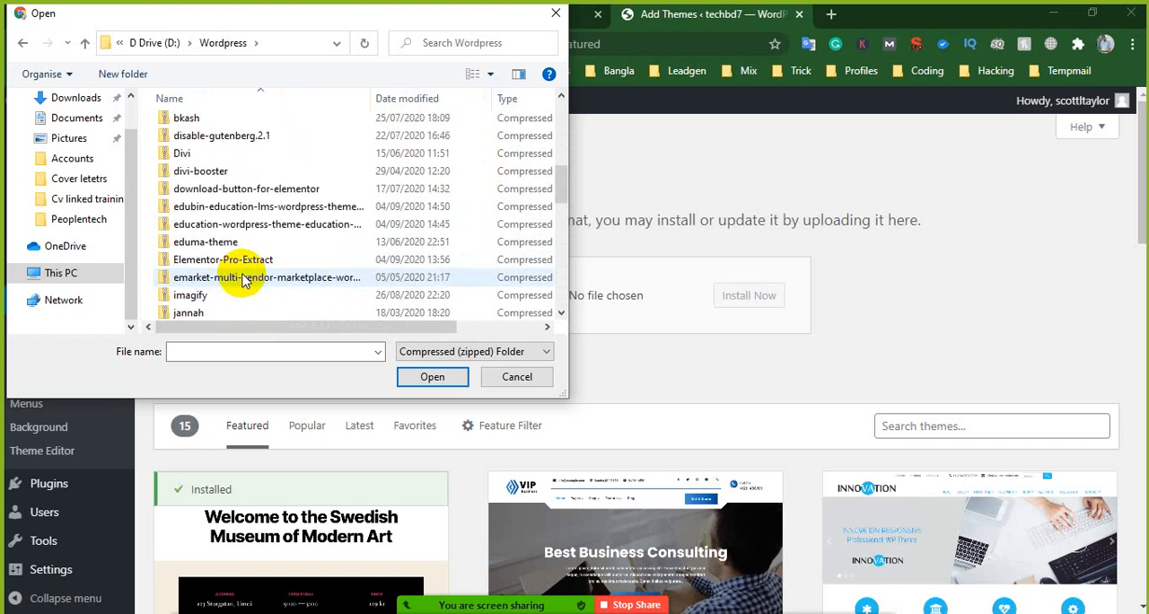
click(226, 136)
click(231, 153)
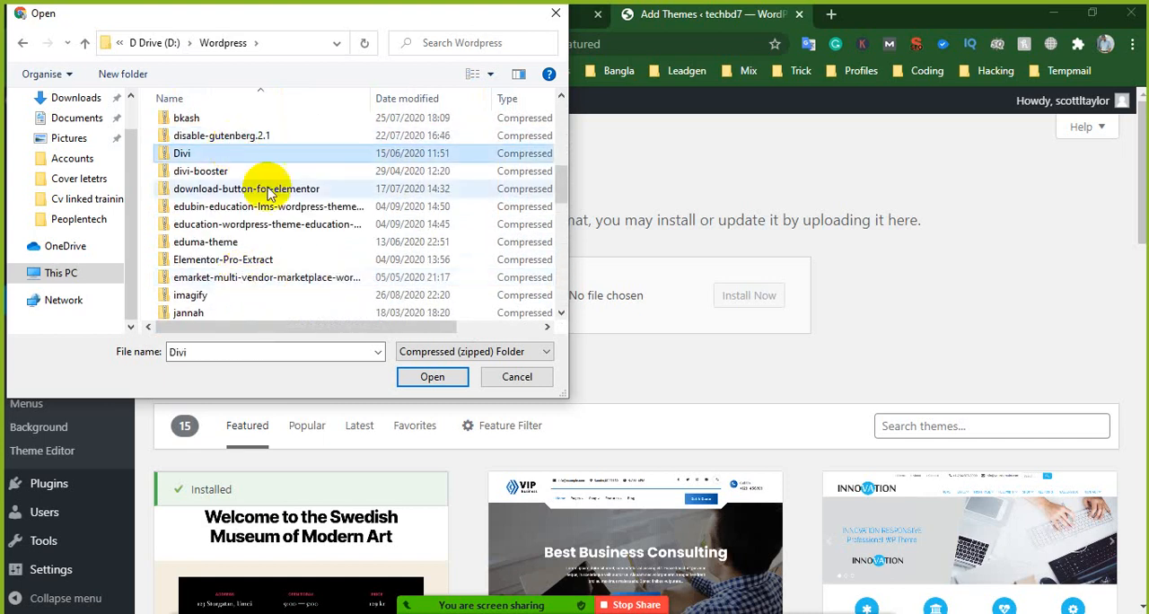
click(443, 384)
click(761, 305)
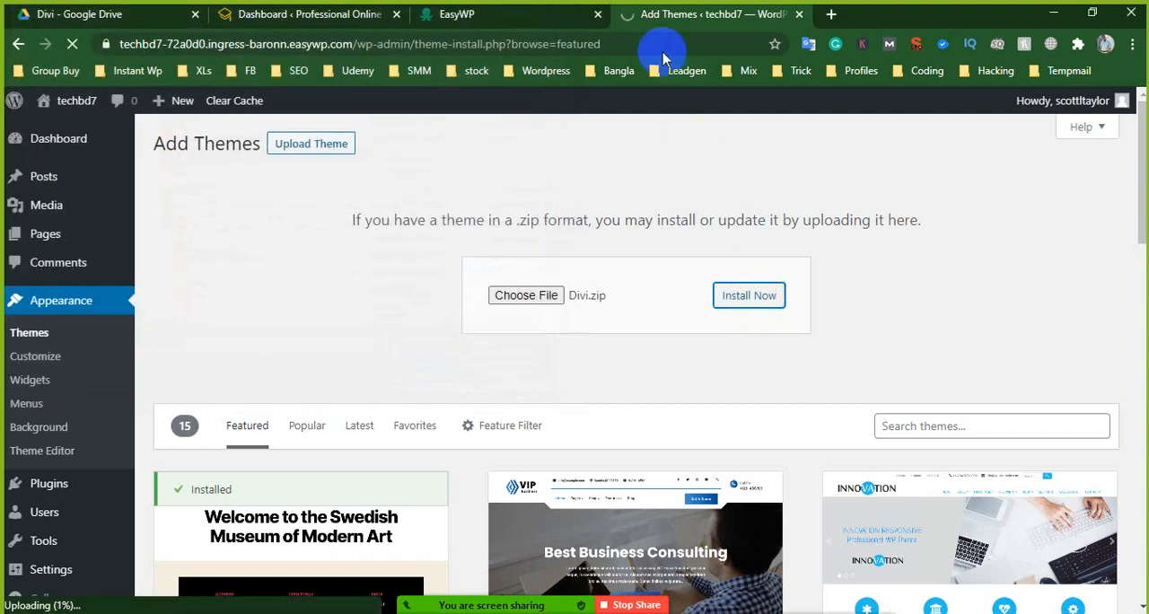
click(316, 13)
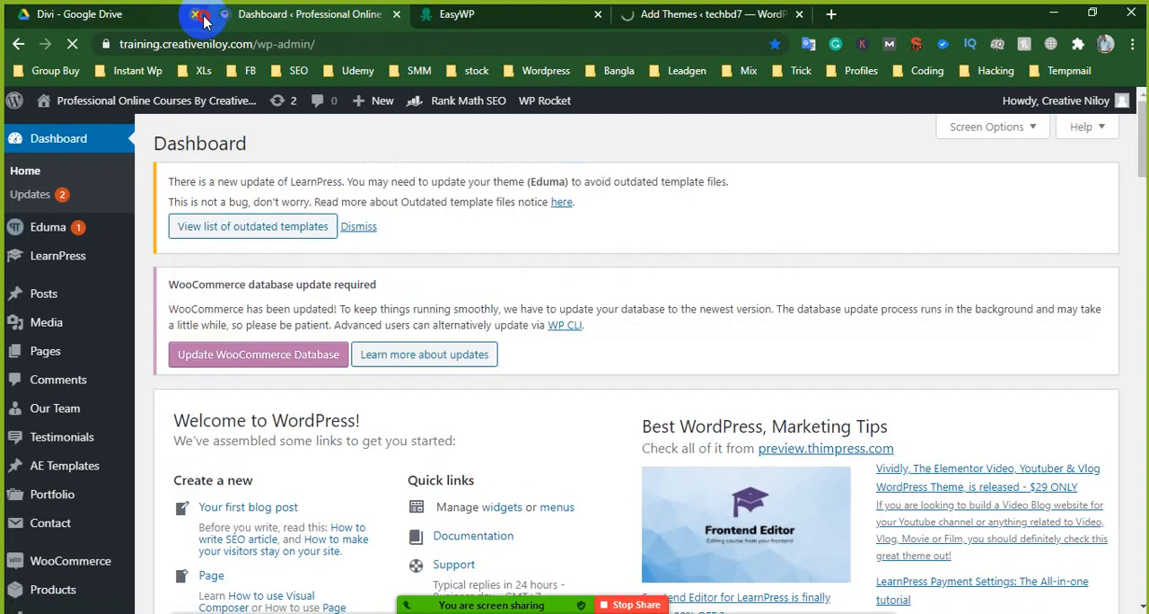
click(512, 14)
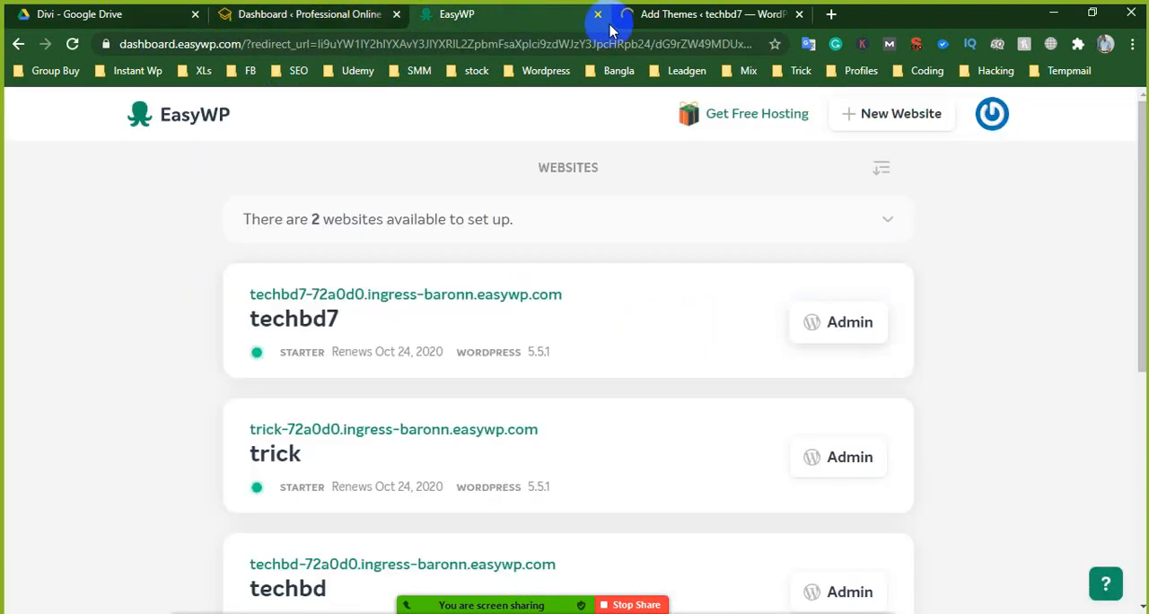
click(655, 18)
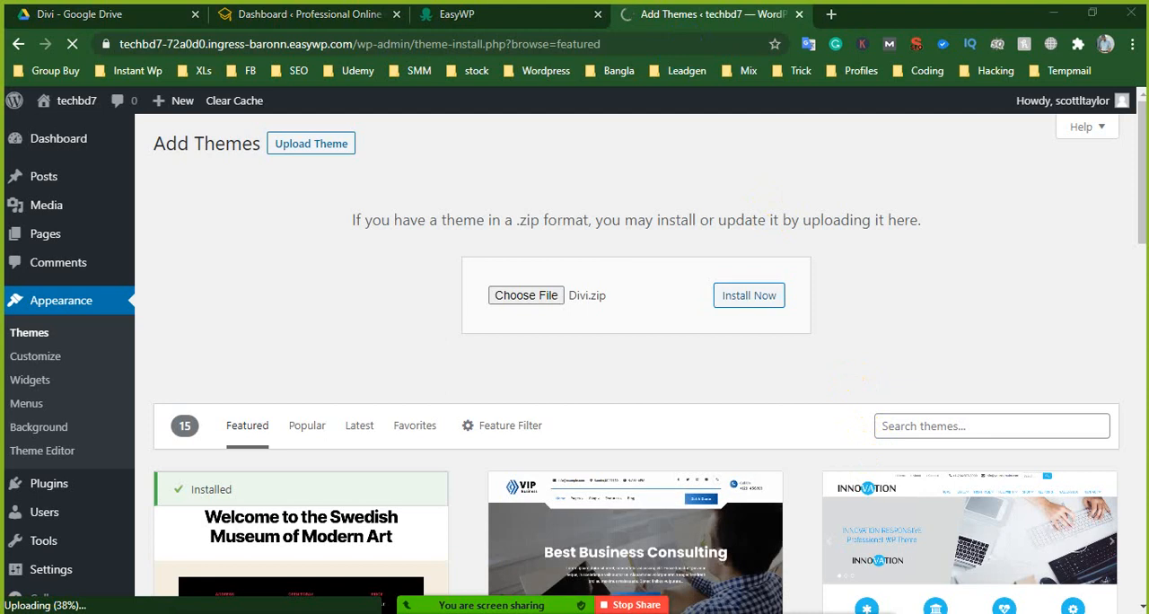
- Switch to the Fiverr window, reload its Buyer Requests page, and return to the WordPress theme upload
key(alt+Tab)
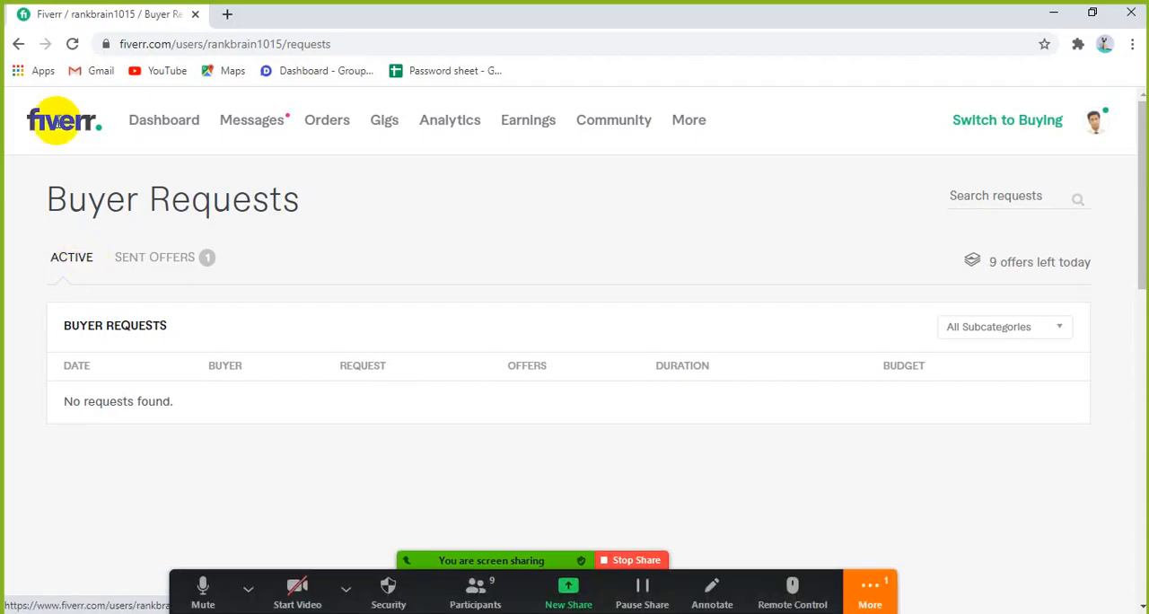
click(73, 44)
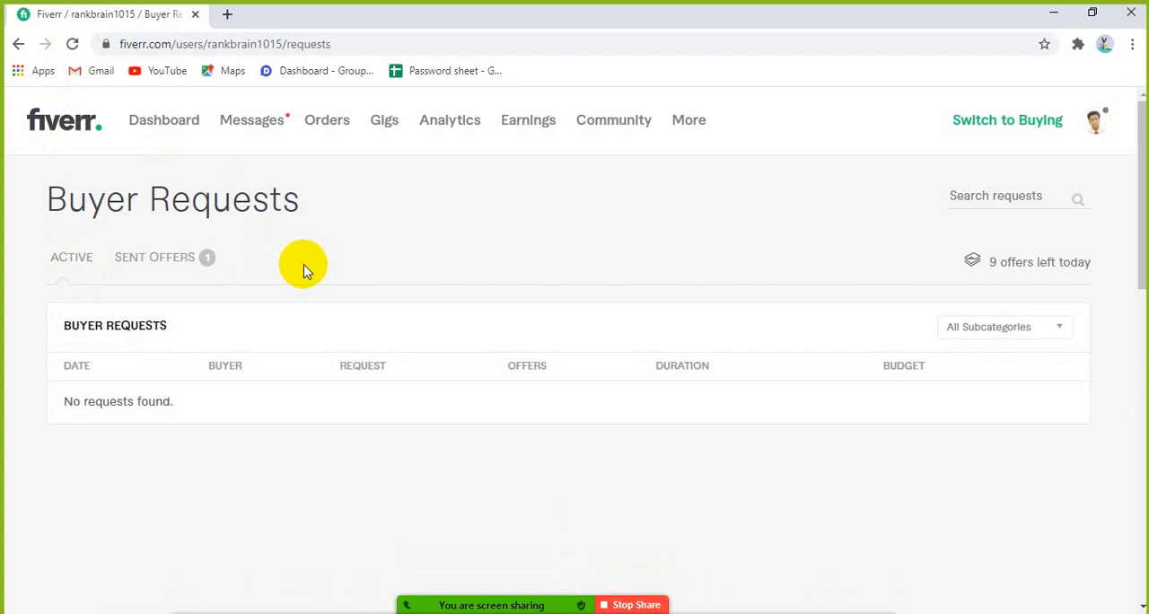
mouse_move(550, 602)
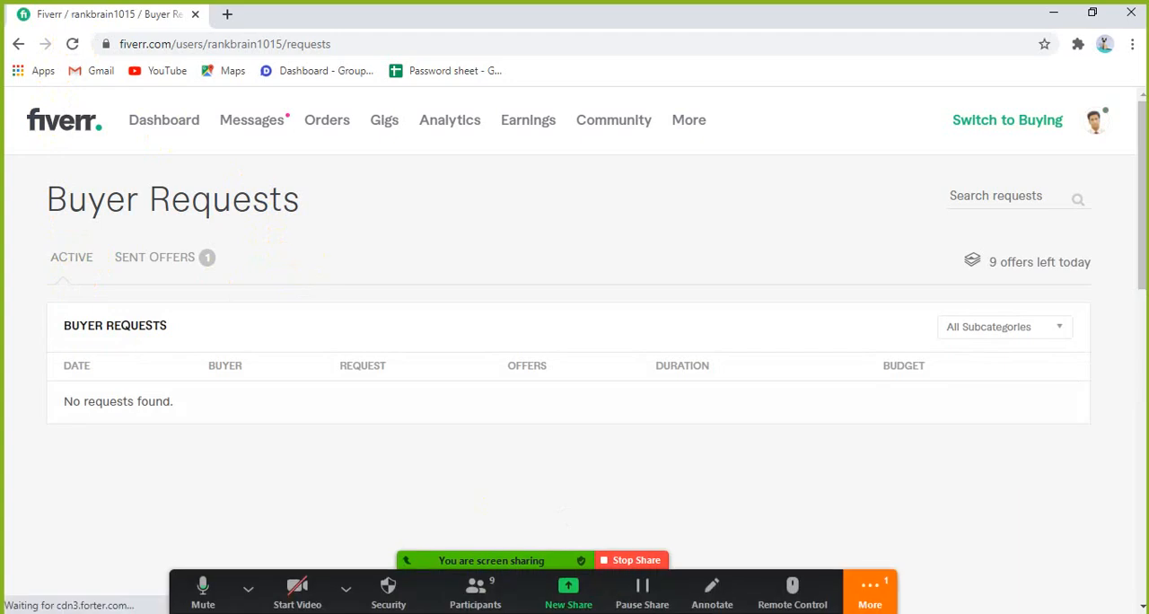
key(alt+Tab)
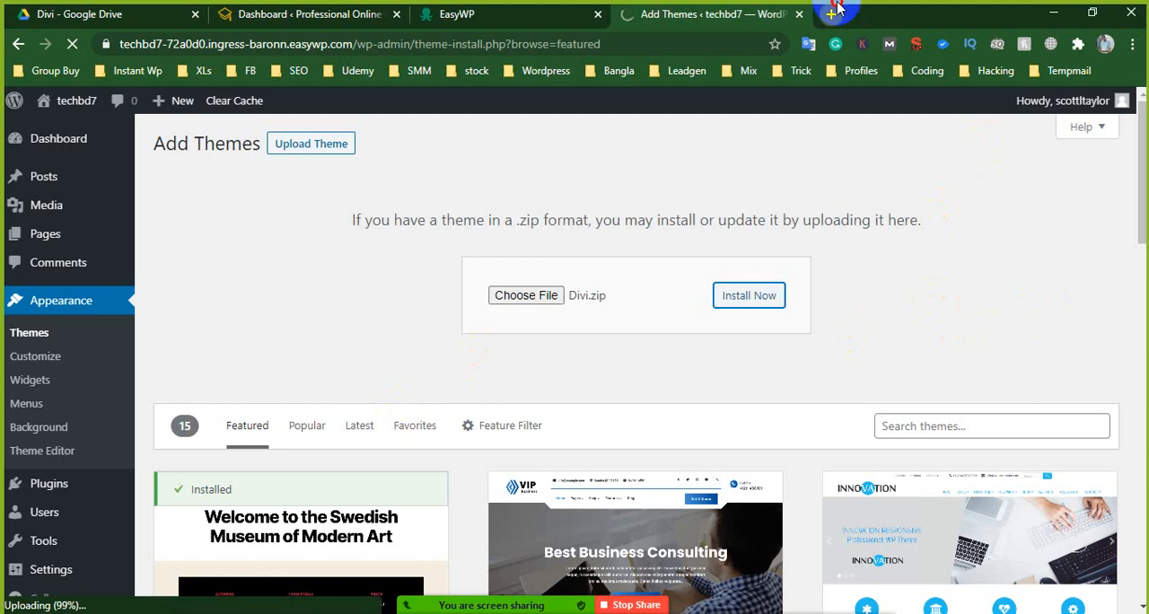
- Open a new browser tab, return to the theme installation page, and activate the Divi theme
click(835, 10)
click(700, 11)
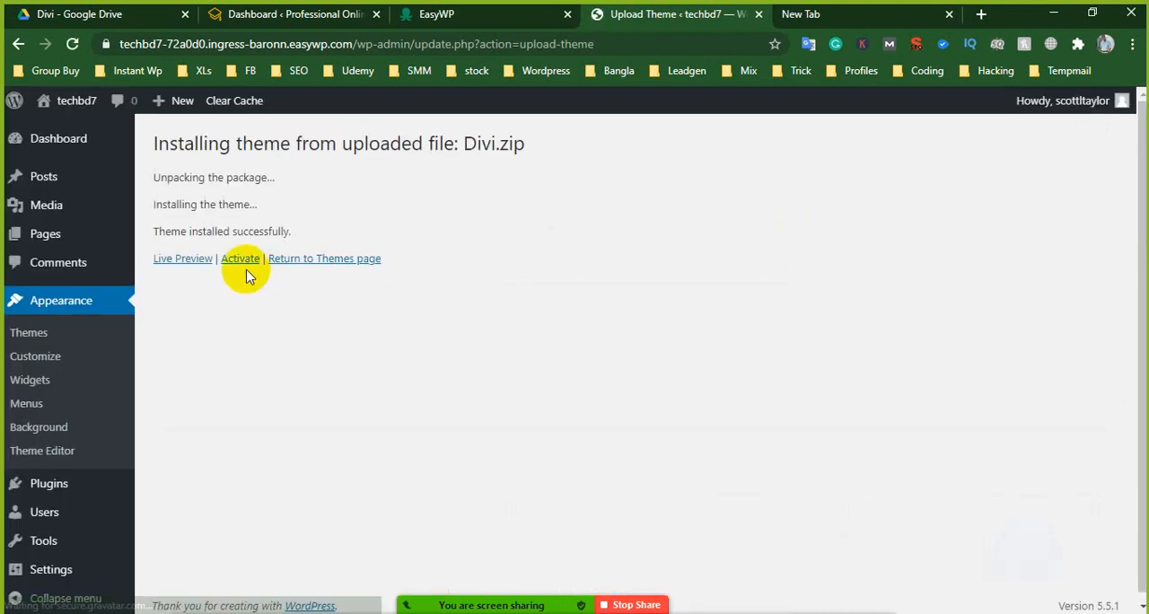
click(240, 259)
- Search Google for "study in china" in the new browser tab
click(889, 25)
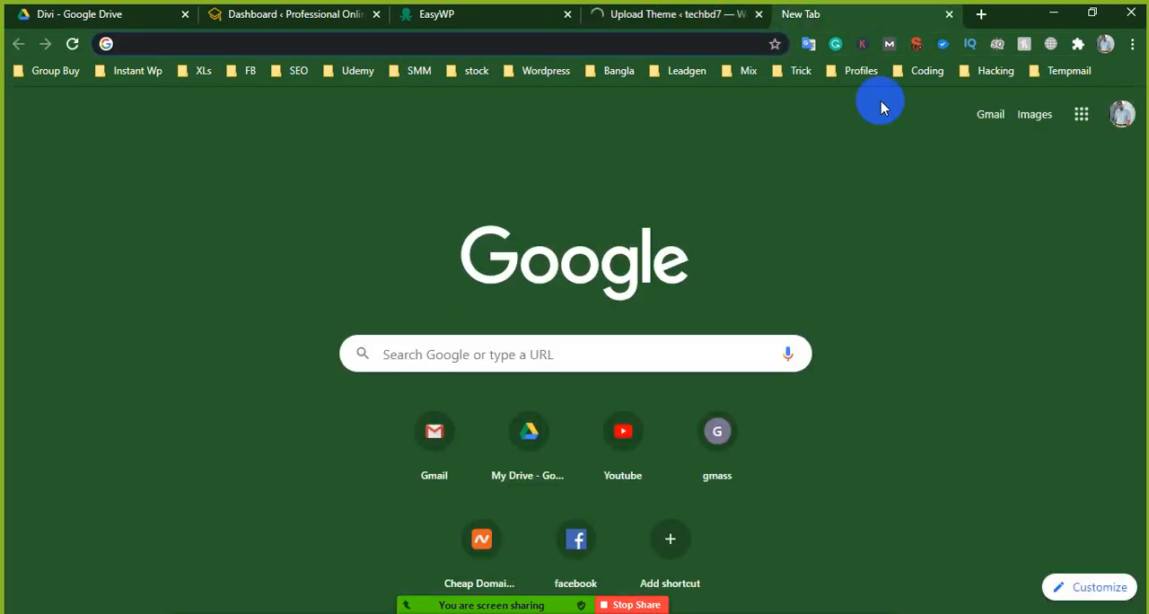
text(stud)
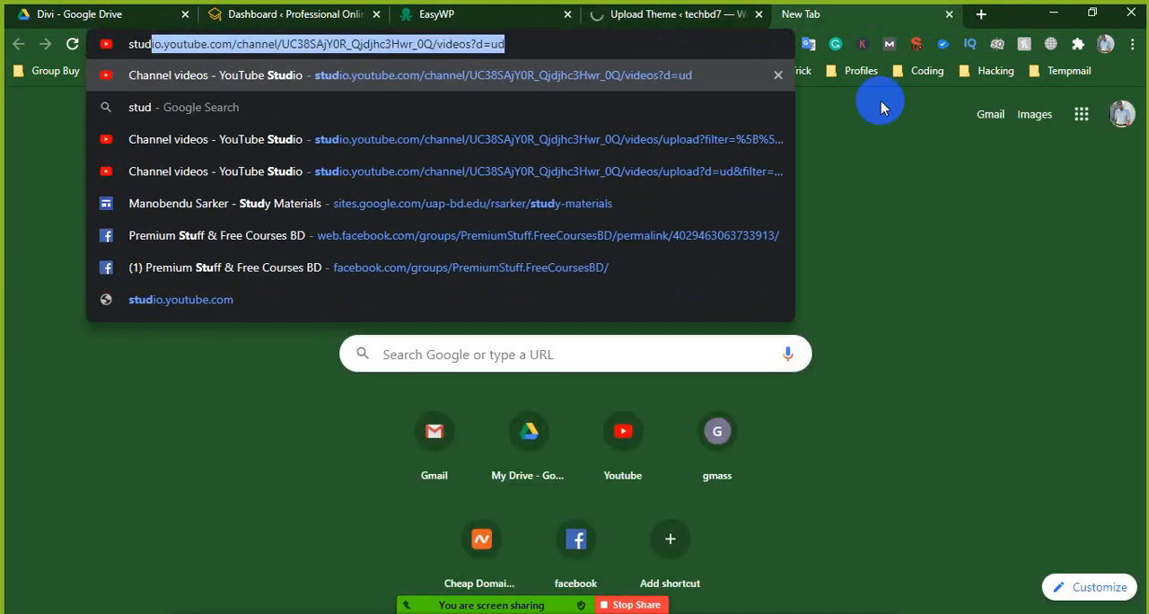
text(y in chi)
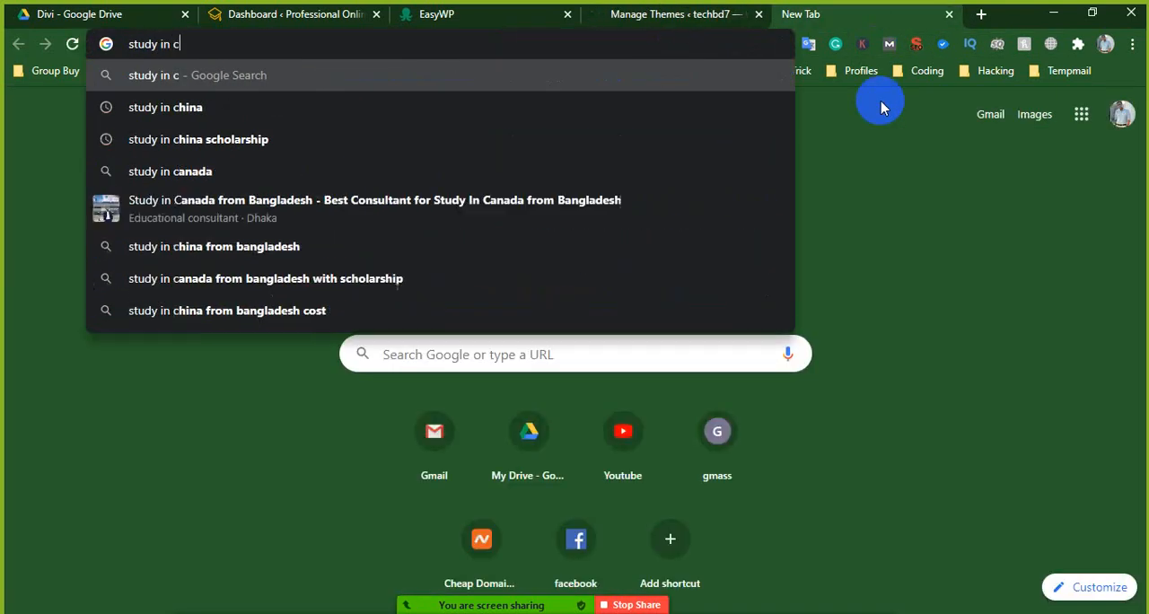
text(na)
key(Return)
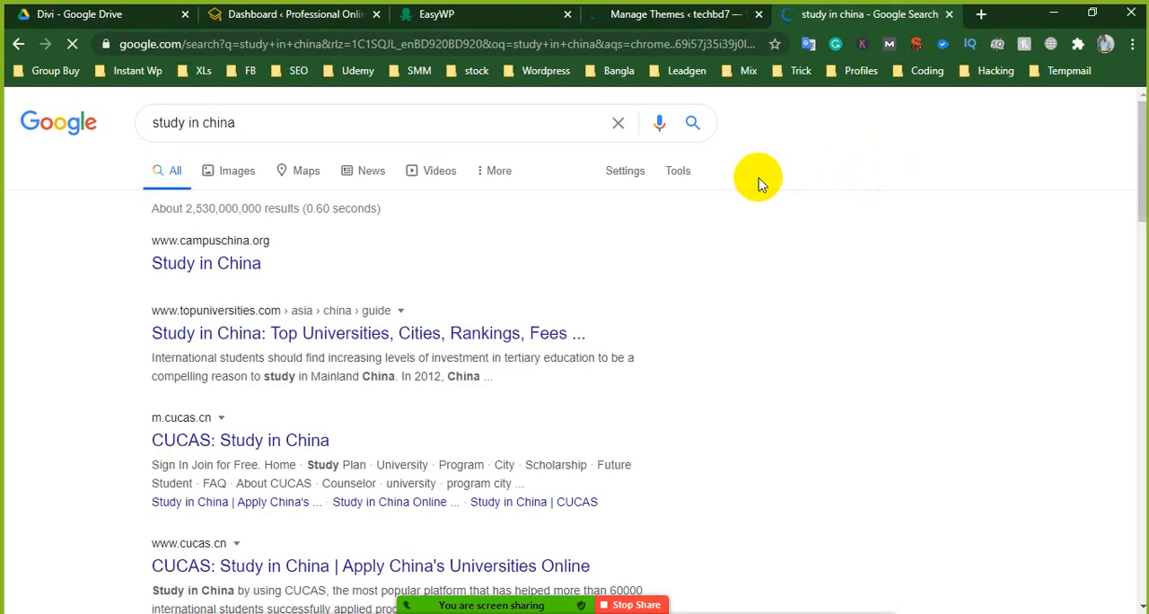
- Open Namecheap in a new browser tab and sign out of the current account
triple_click(310, 122)
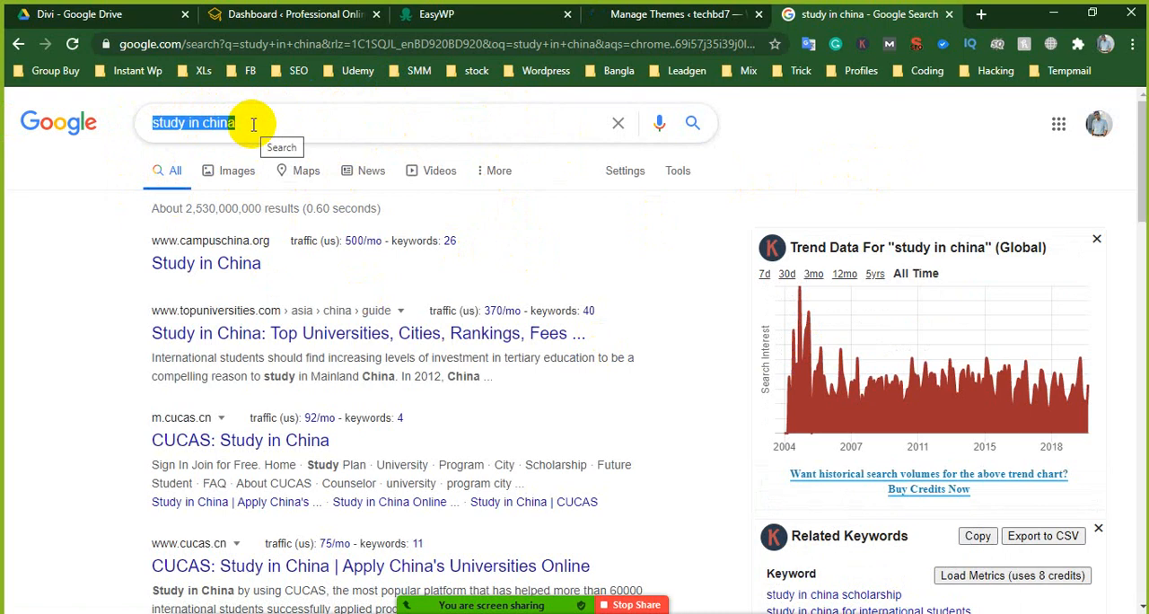
click(982, 14)
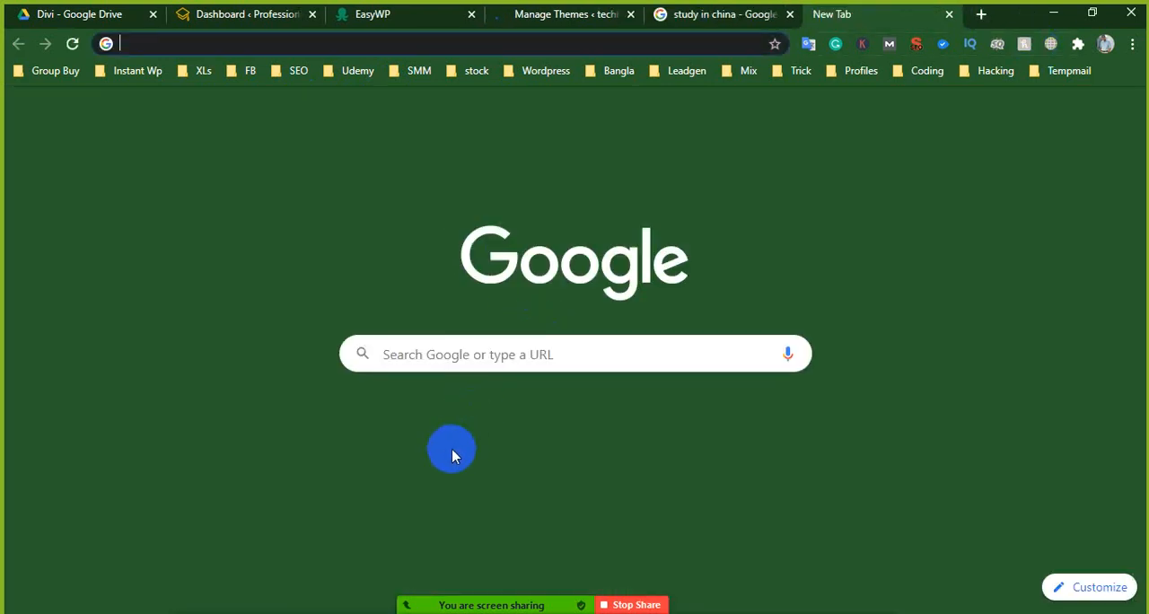
click(468, 525)
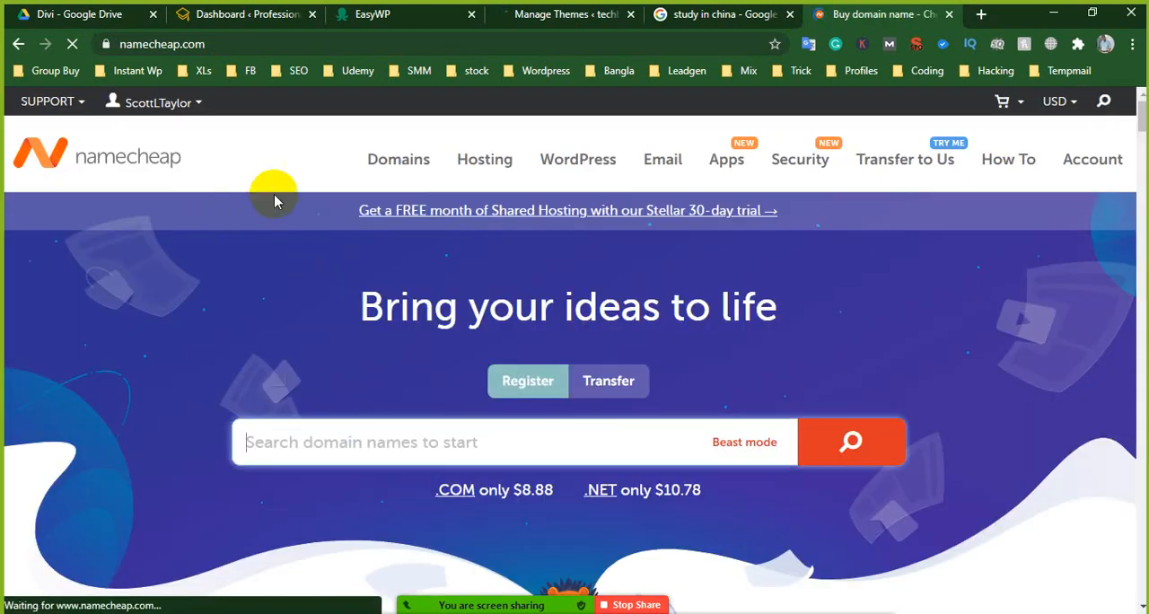
mouse_move(123, 95)
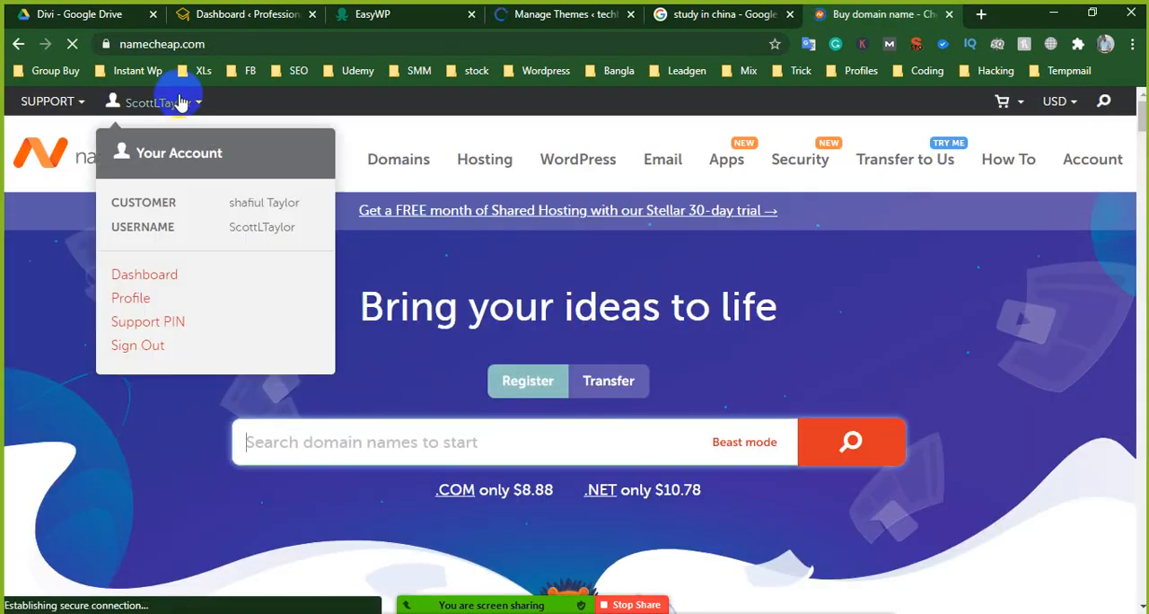
click(153, 348)
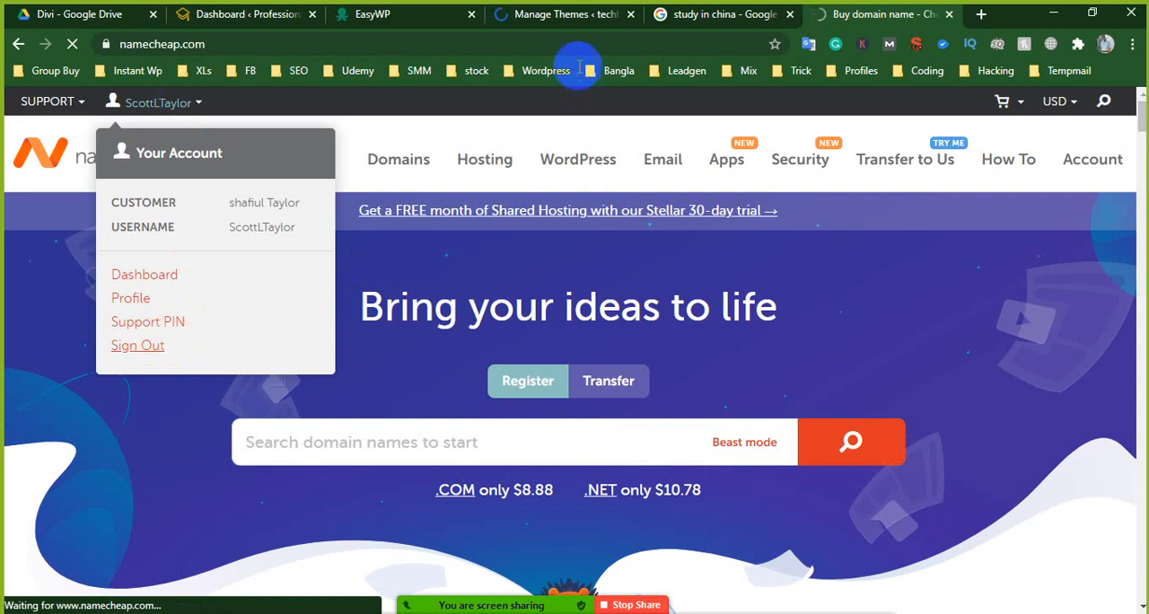
- Return to the Namecheap sign-out page and sign in to the account again
click(693, 14)
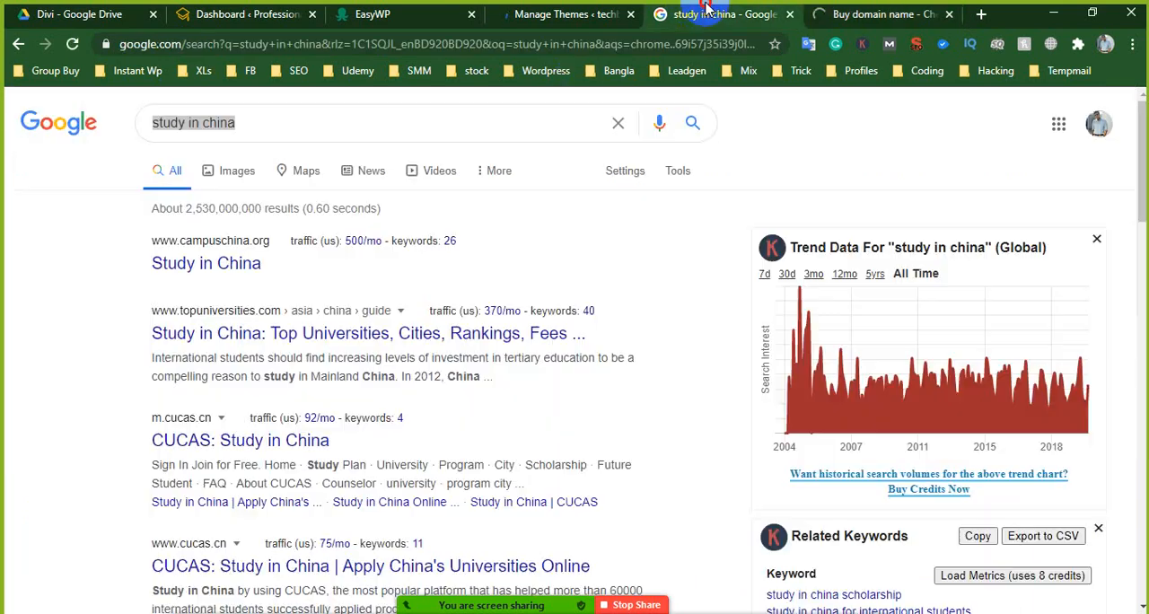
click(884, 14)
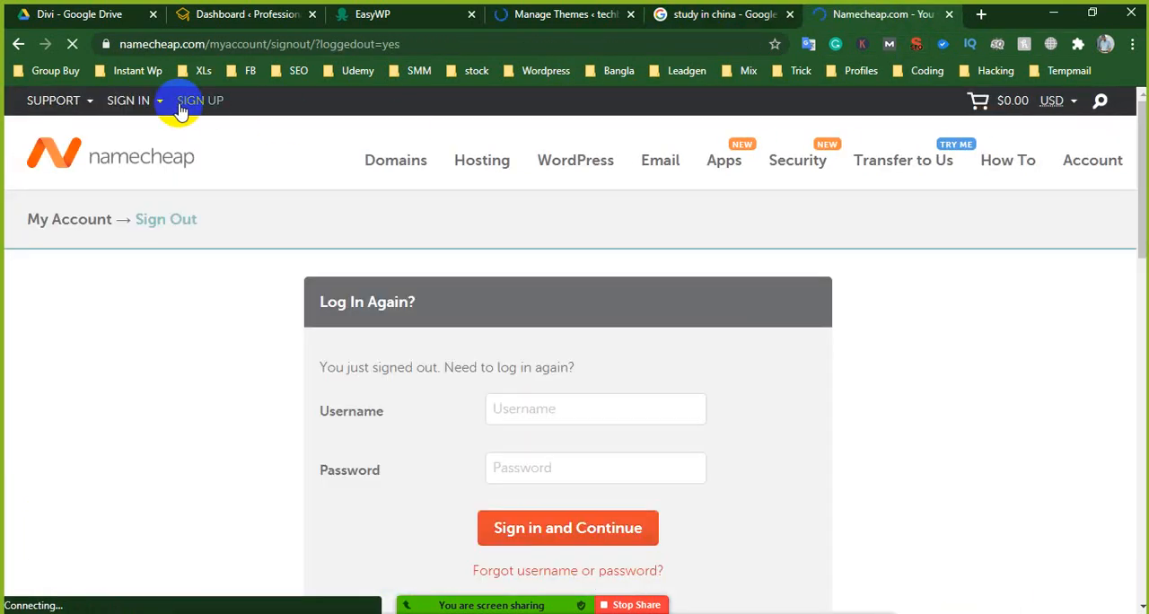
click(129, 100)
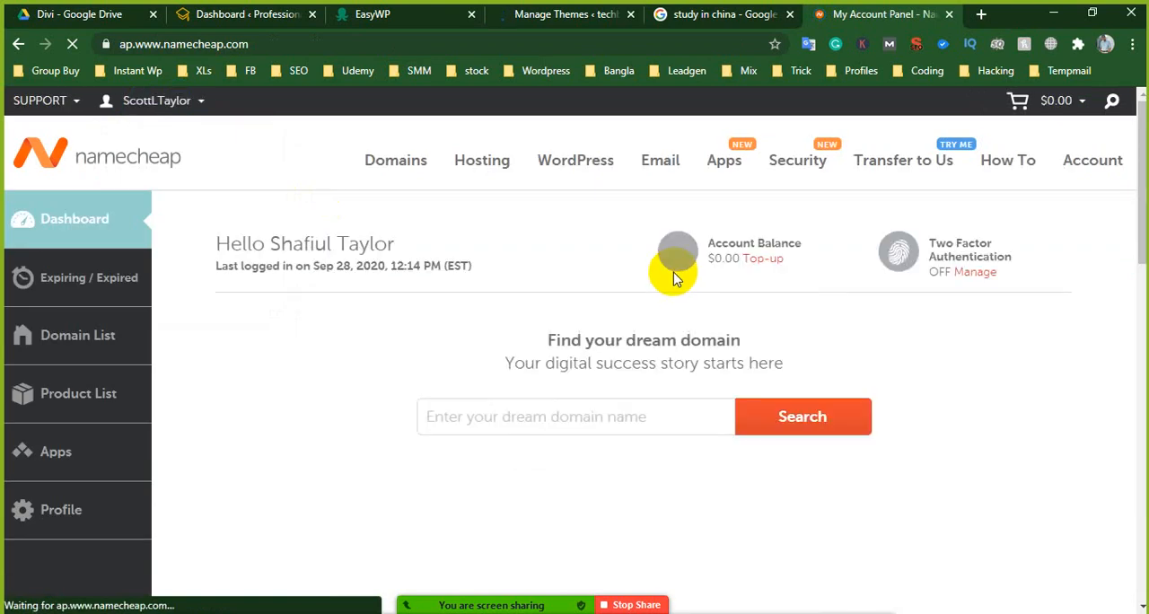
- Switch back to the techbd7 WordPress admin and open the list of all its pages
click(723, 14)
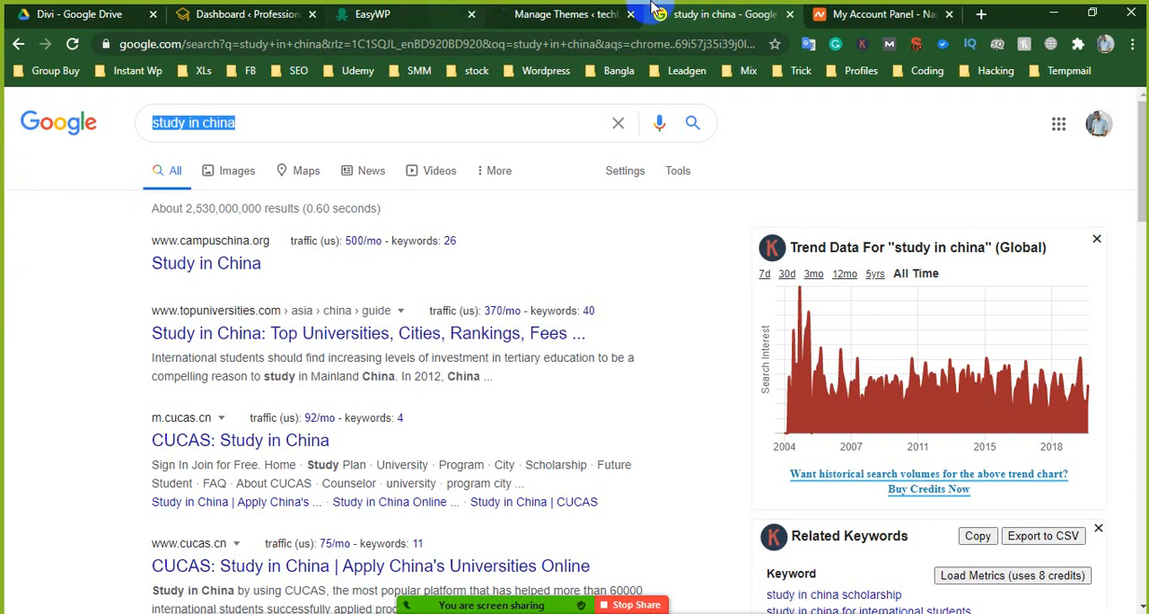
click(580, 13)
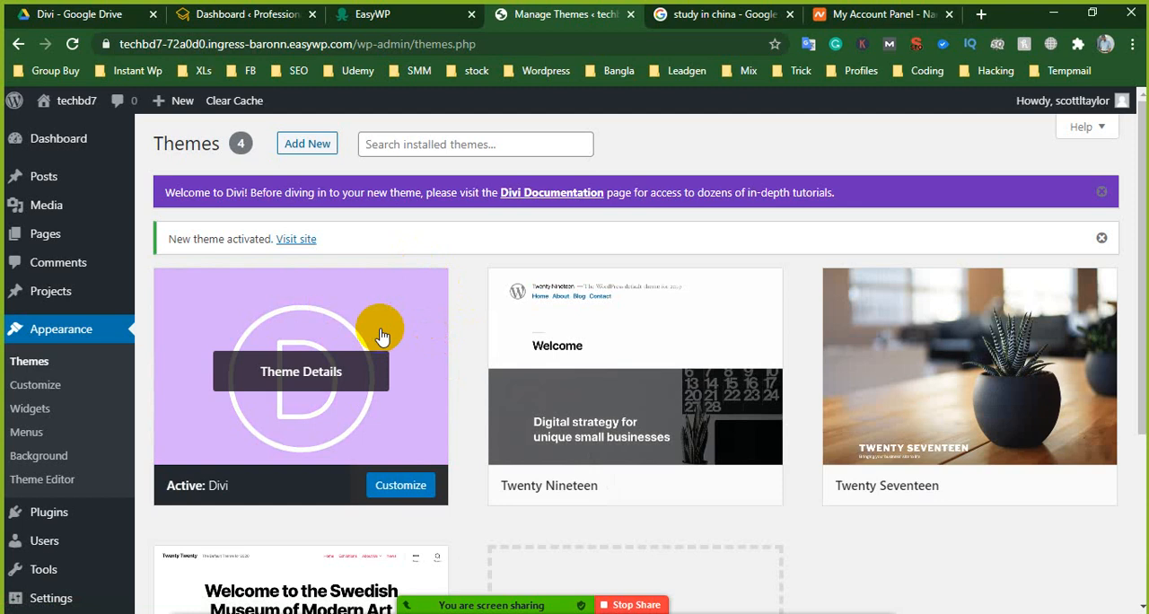
scroll(387, 340, down, 2)
scroll(349, 385, up, 2)
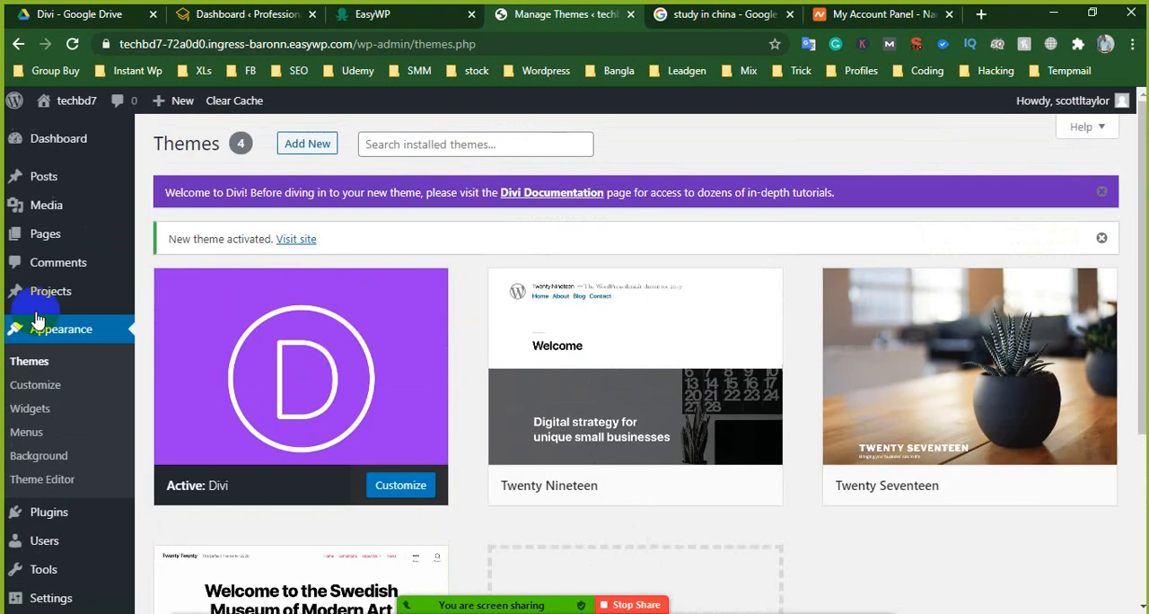
click(168, 234)
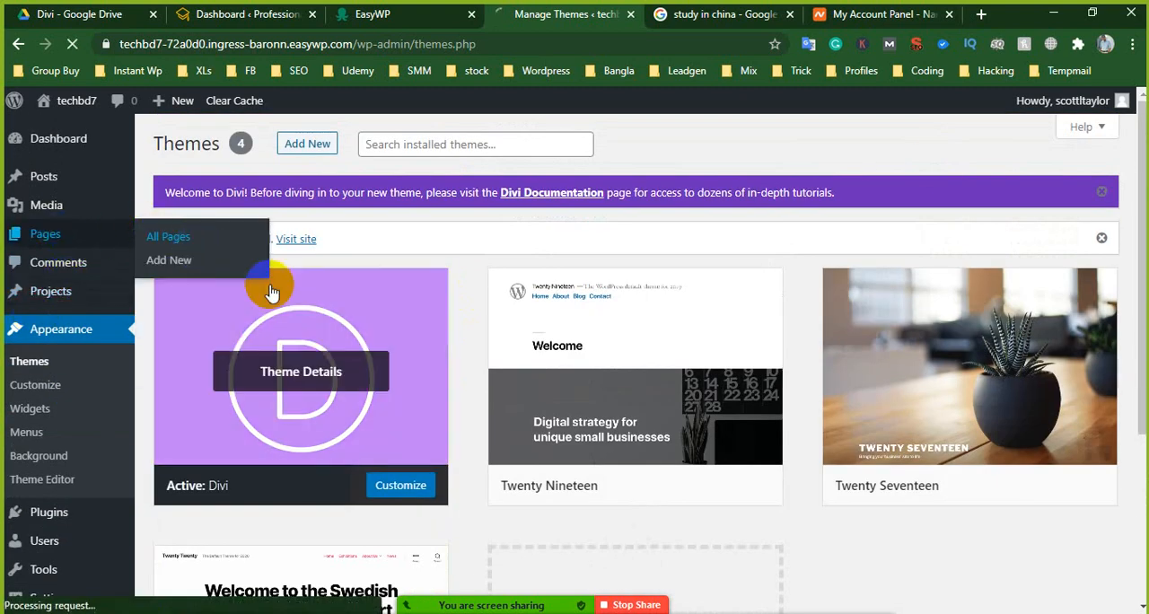
- Go back to the Namecheap account panel and sign out of the account
click(902, 14)
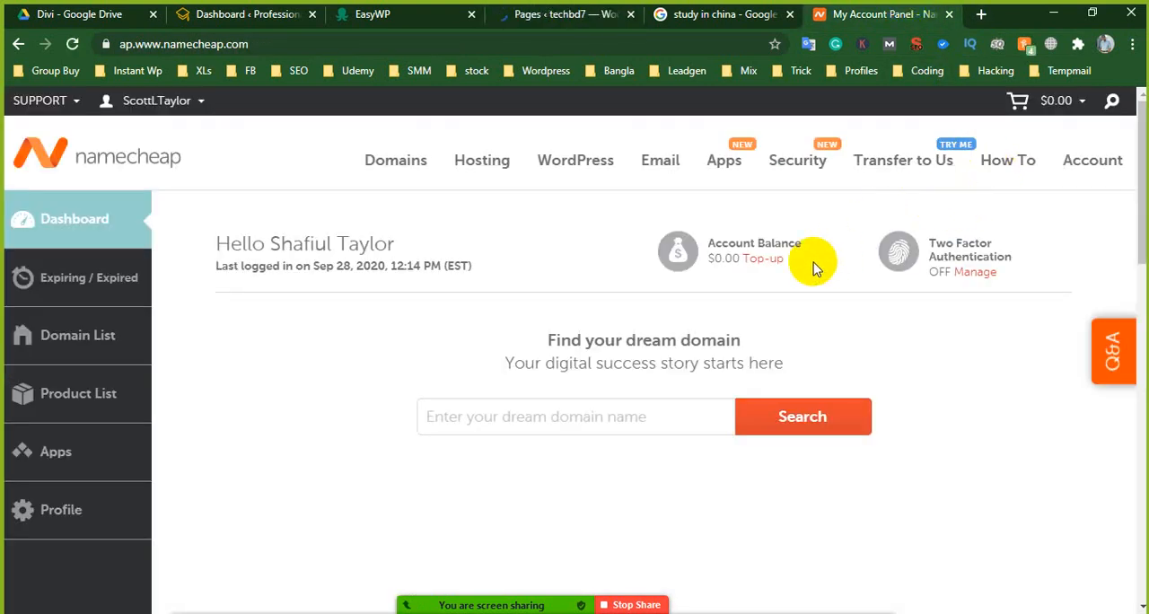
mouse_move(108, 100)
click(134, 347)
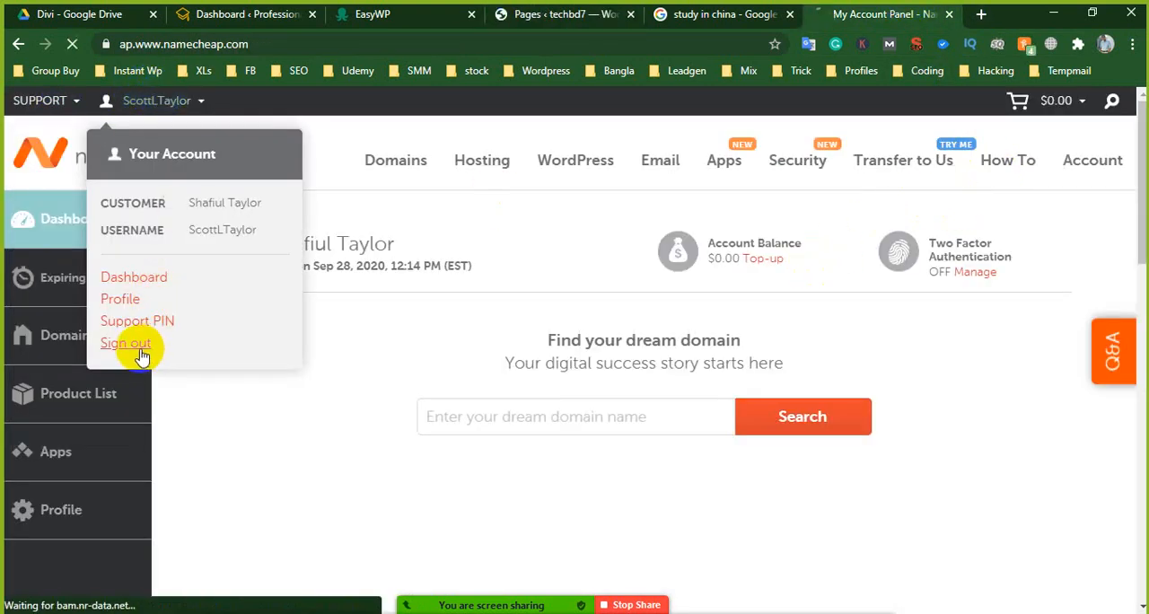
- Return to the techbd7 Pages list and start adding a new page
click(559, 15)
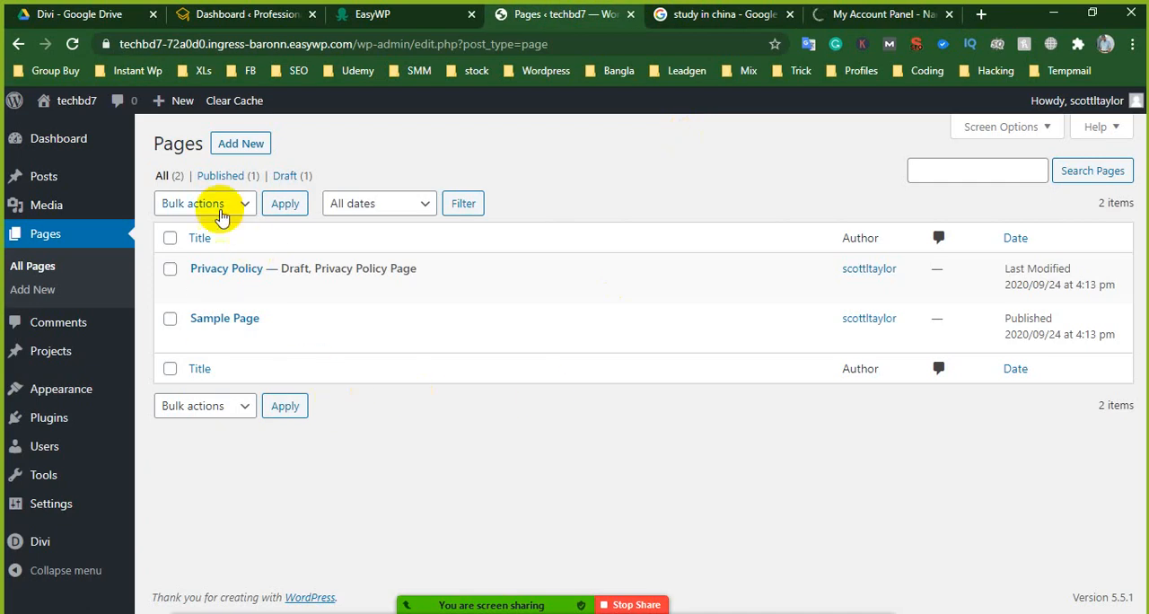
click(242, 145)
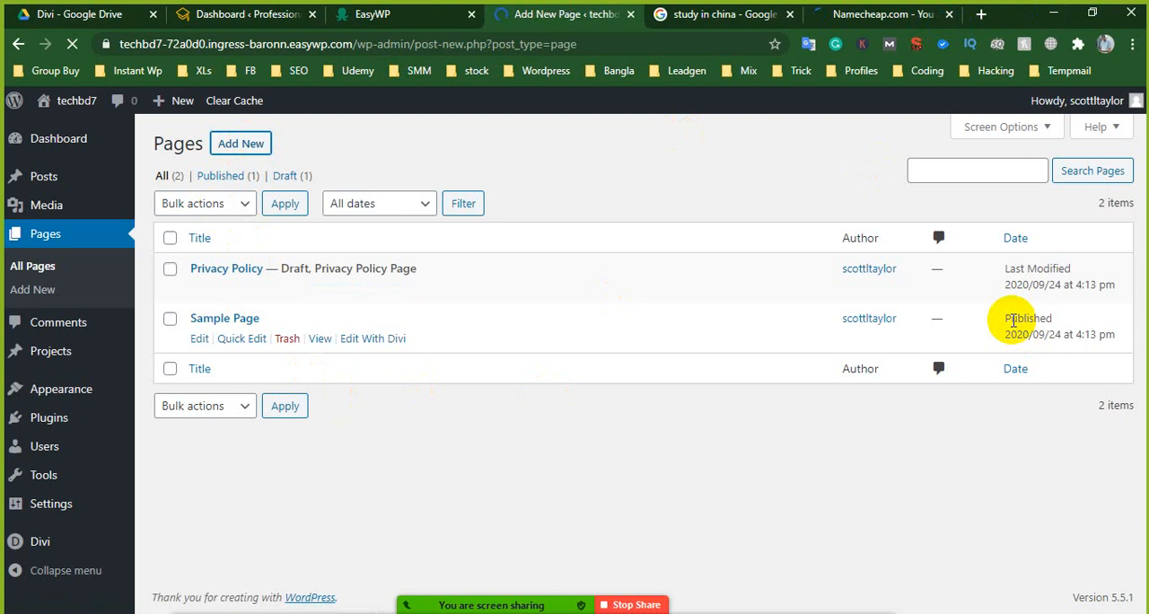
click(72, 284)
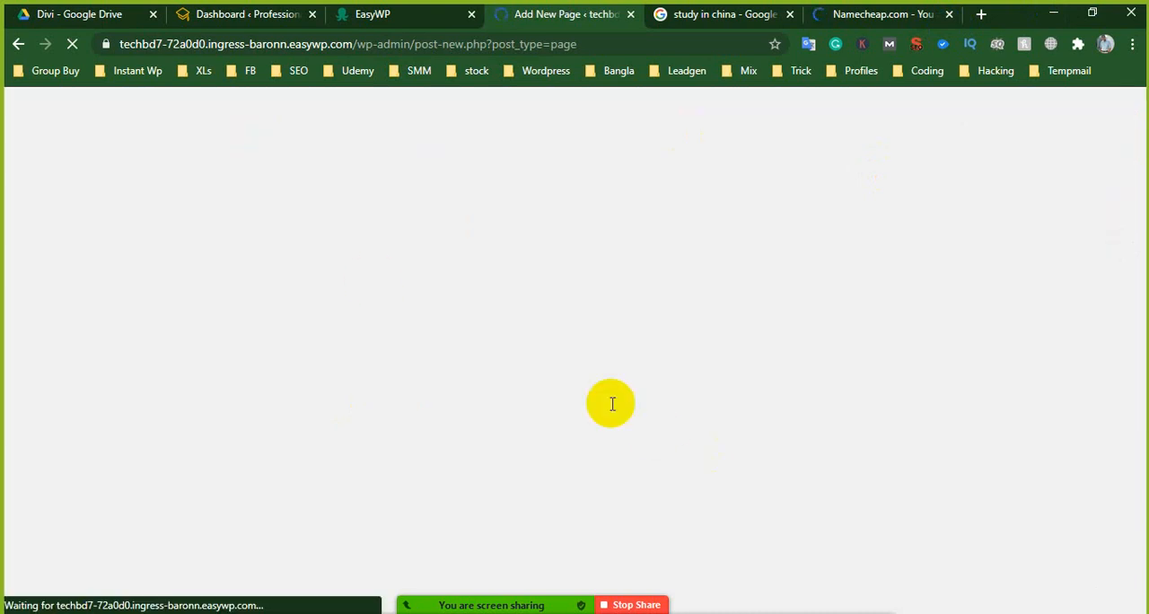
- Look through the websites listed on the EasyWP dashboard while the new page editor loads
click(357, 13)
click(582, 15)
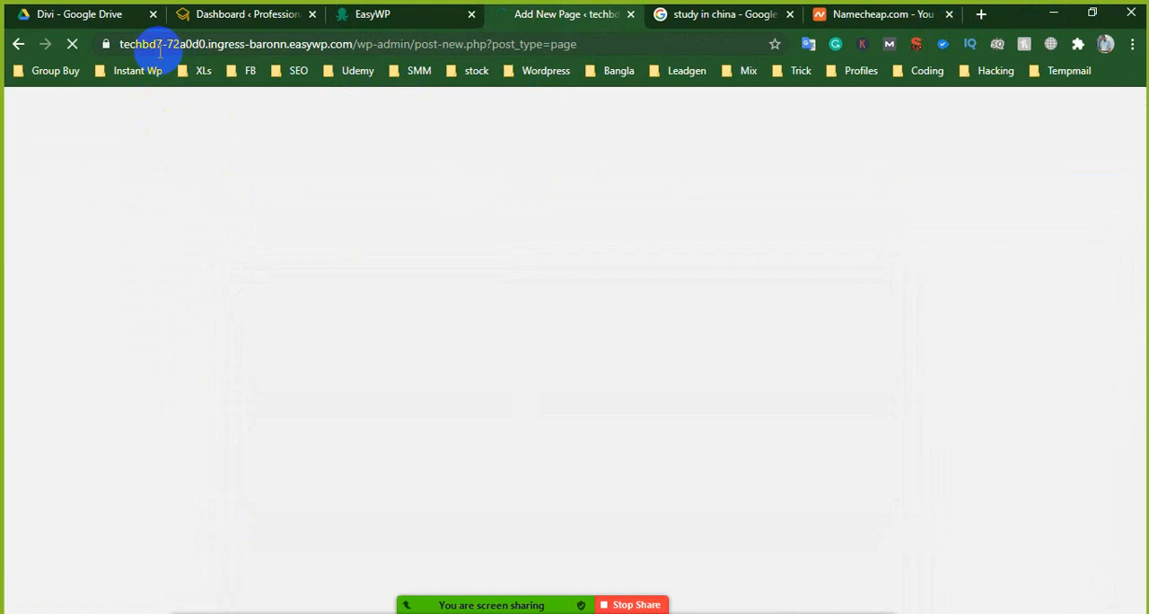
click(382, 13)
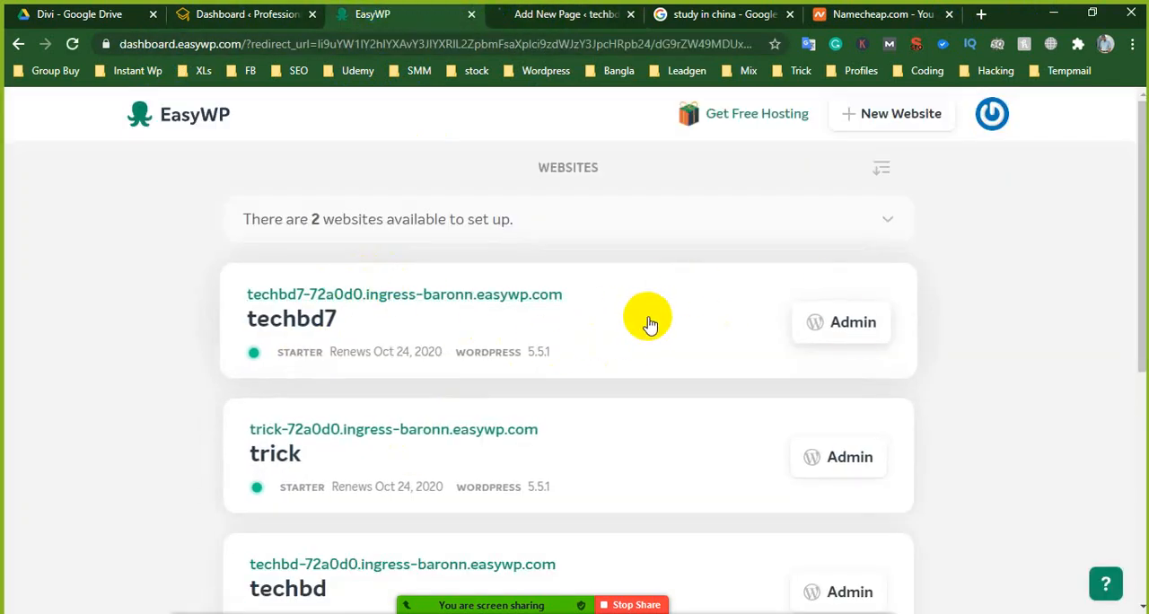
scroll(667, 383, down, 5)
scroll(667, 383, up, 5)
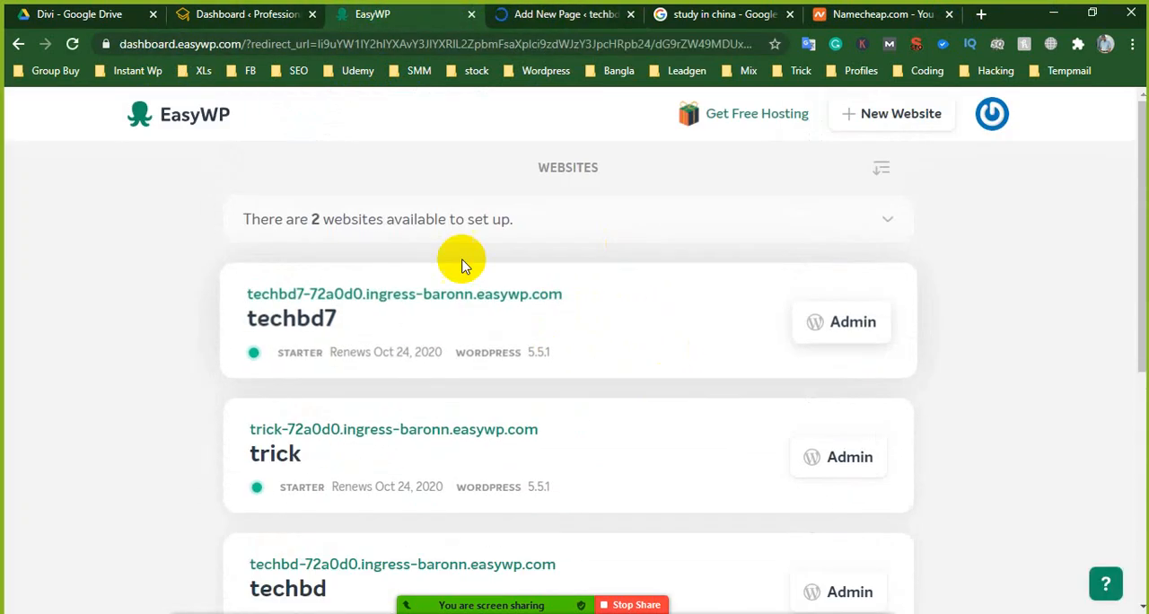
click(530, 12)
- Sign in to Namecheap using the other account's saved username and password
click(880, 11)
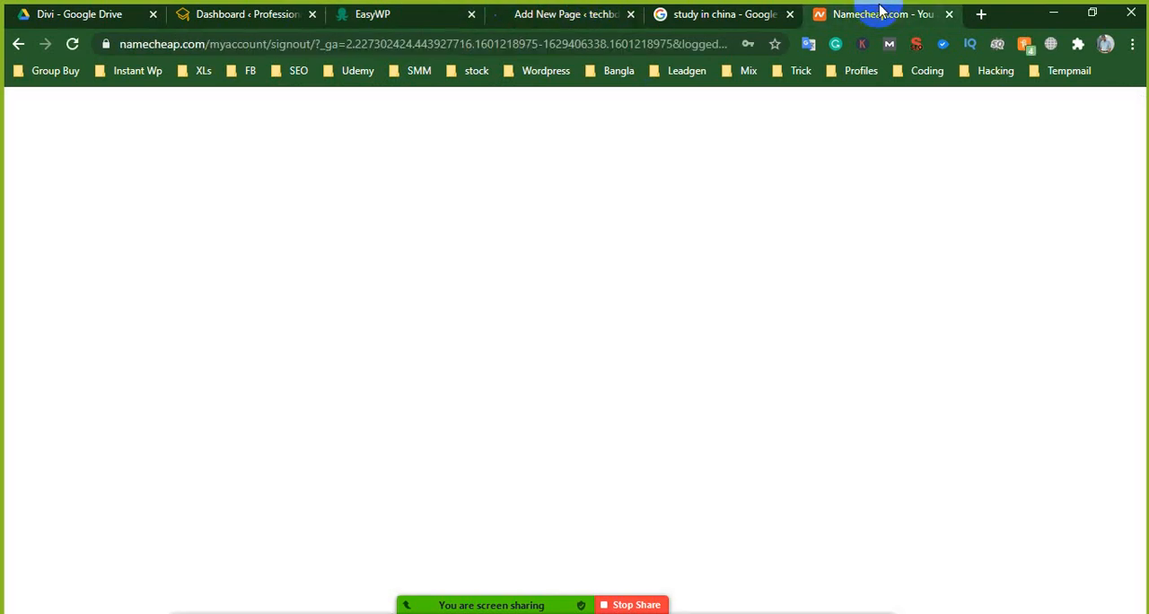
click(162, 99)
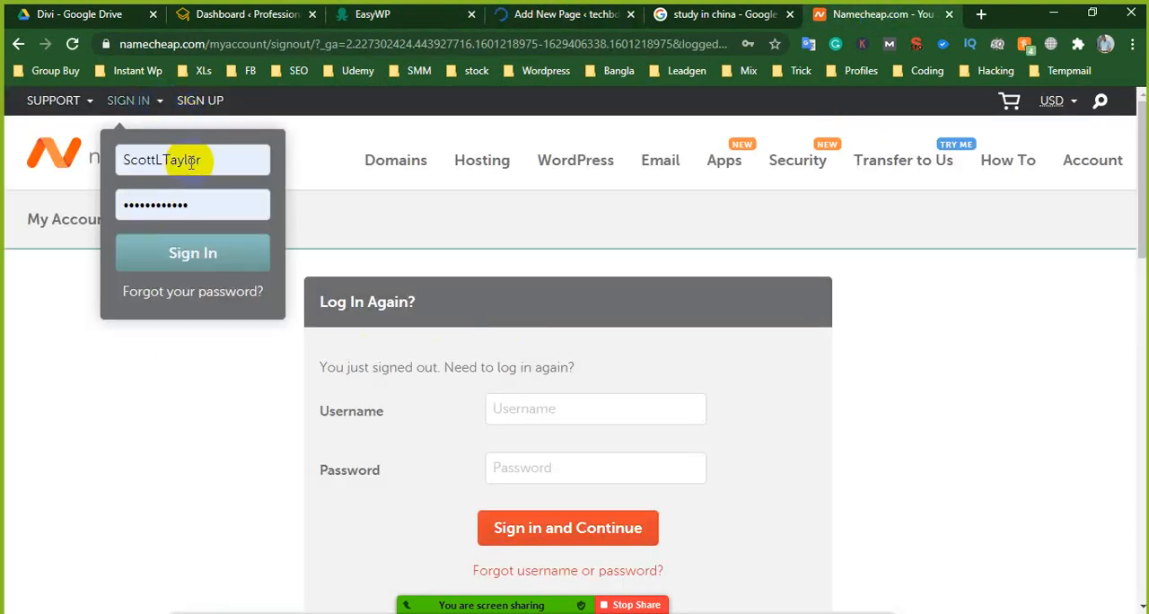
click(191, 163)
click(216, 248)
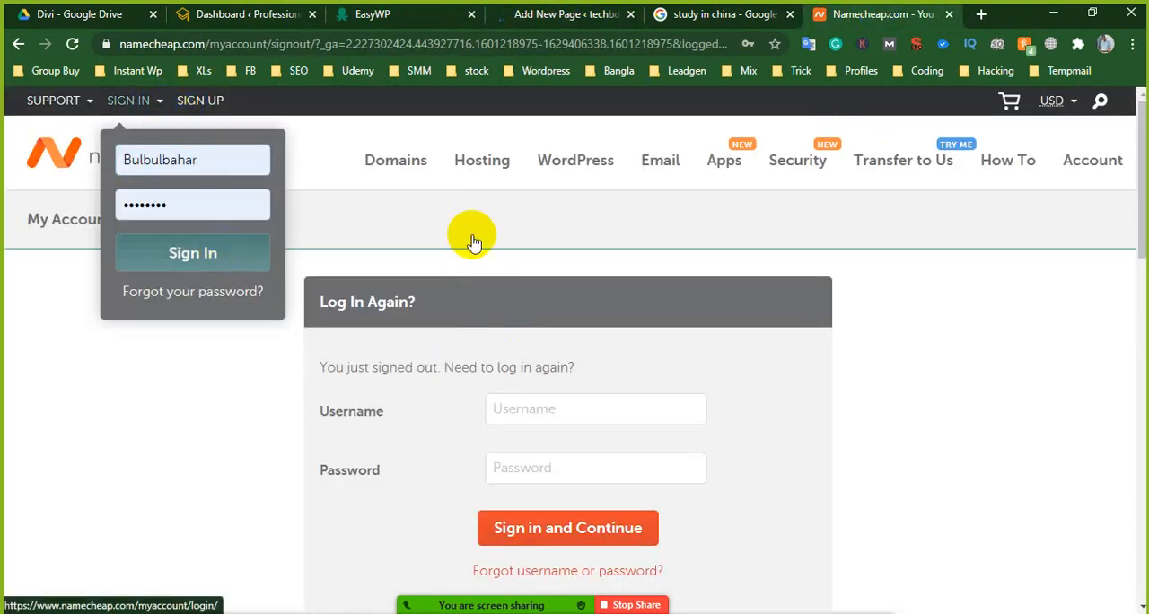
key(Return)
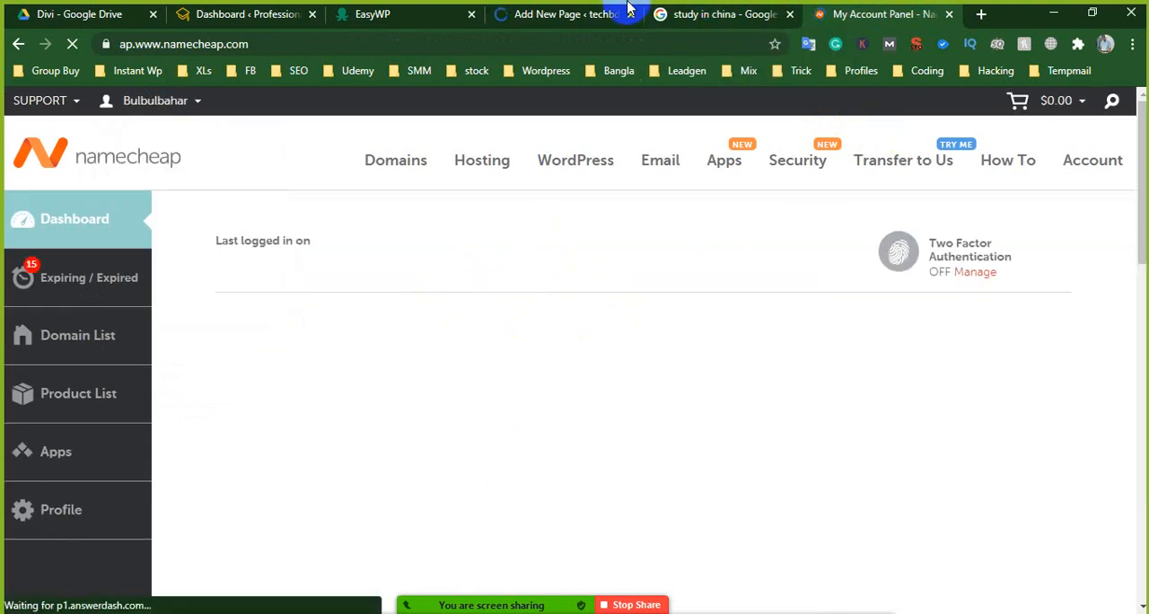
- Examine the Namecheap dashboard's account balance and the recently active domains with their expiration dates
click(567, 13)
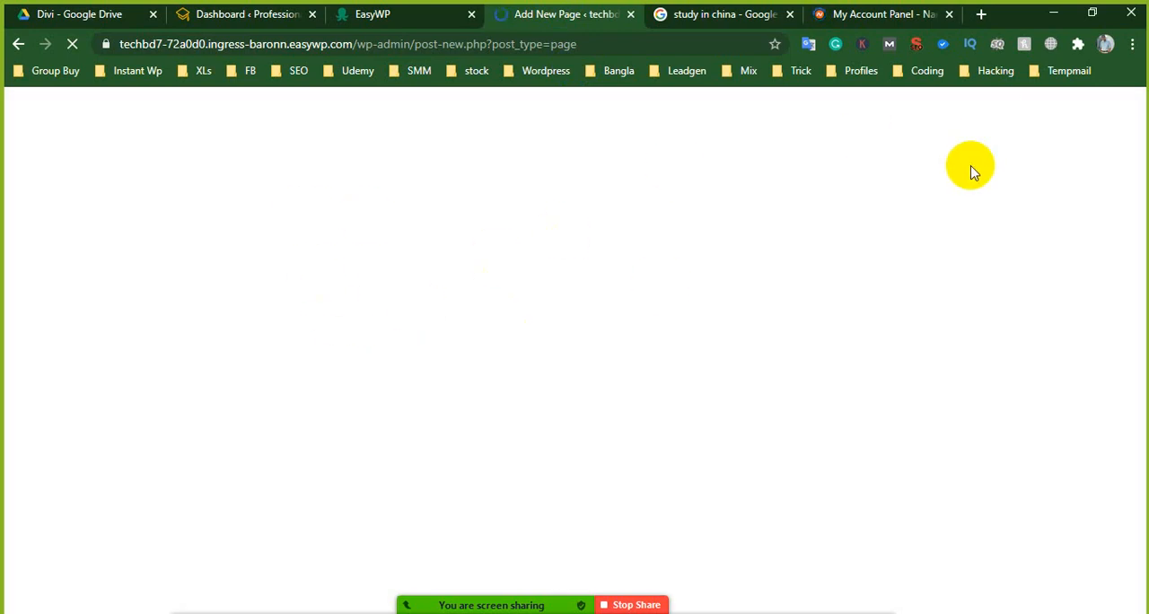
click(872, 22)
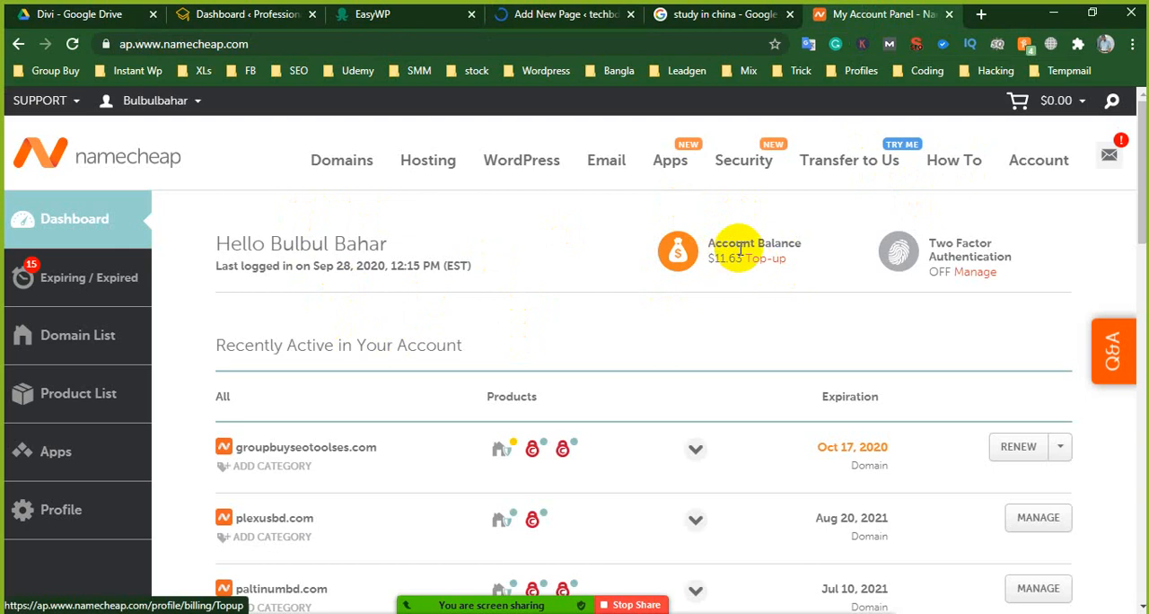
scroll(726, 313, down, 2)
scroll(732, 296, up, 2)
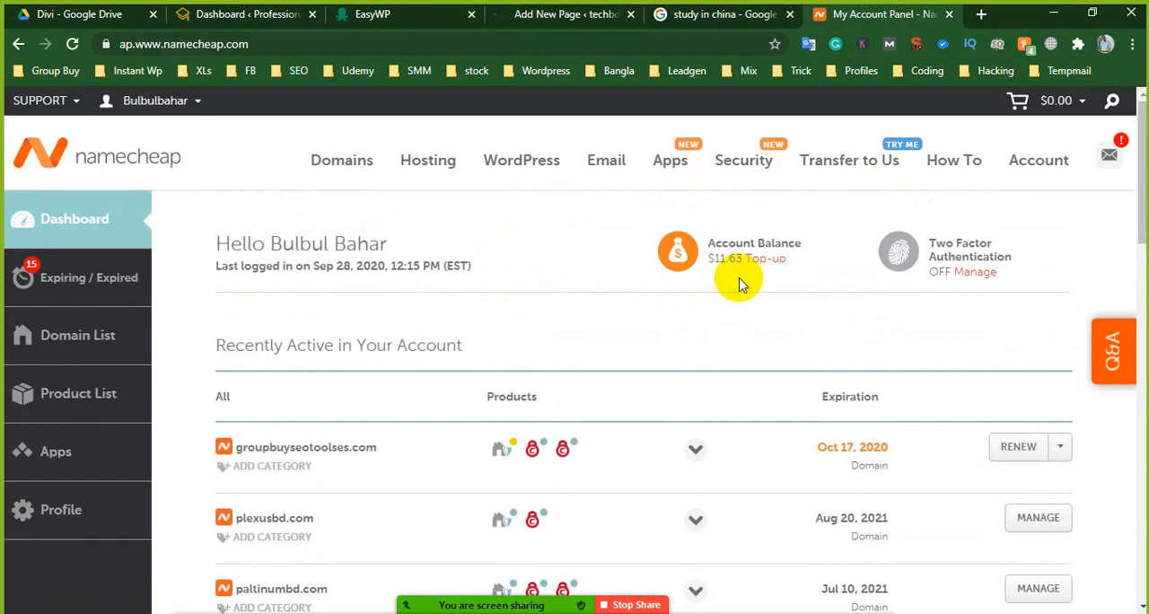
scroll(734, 322, down, 4)
scroll(727, 334, down, 3)
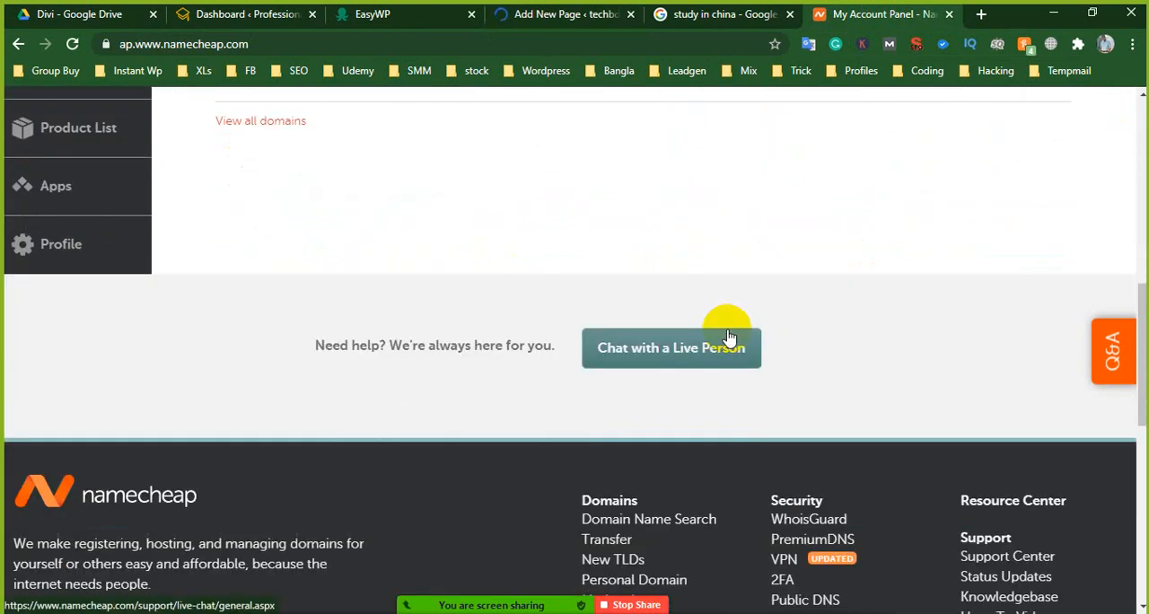
scroll(728, 334, up, 6)
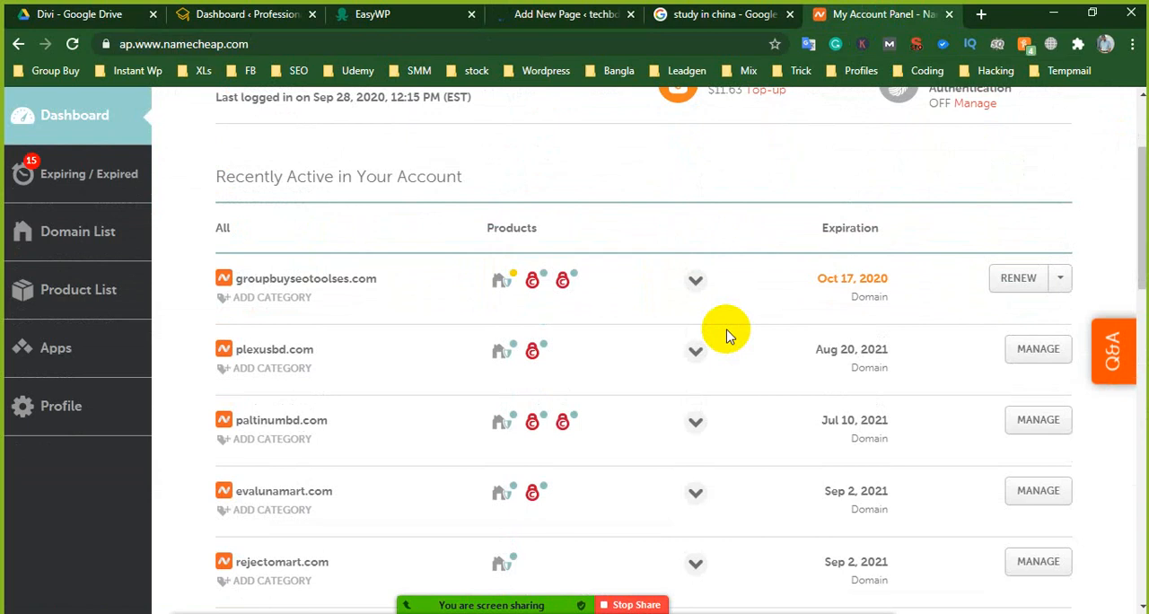
scroll(728, 336, up, 1)
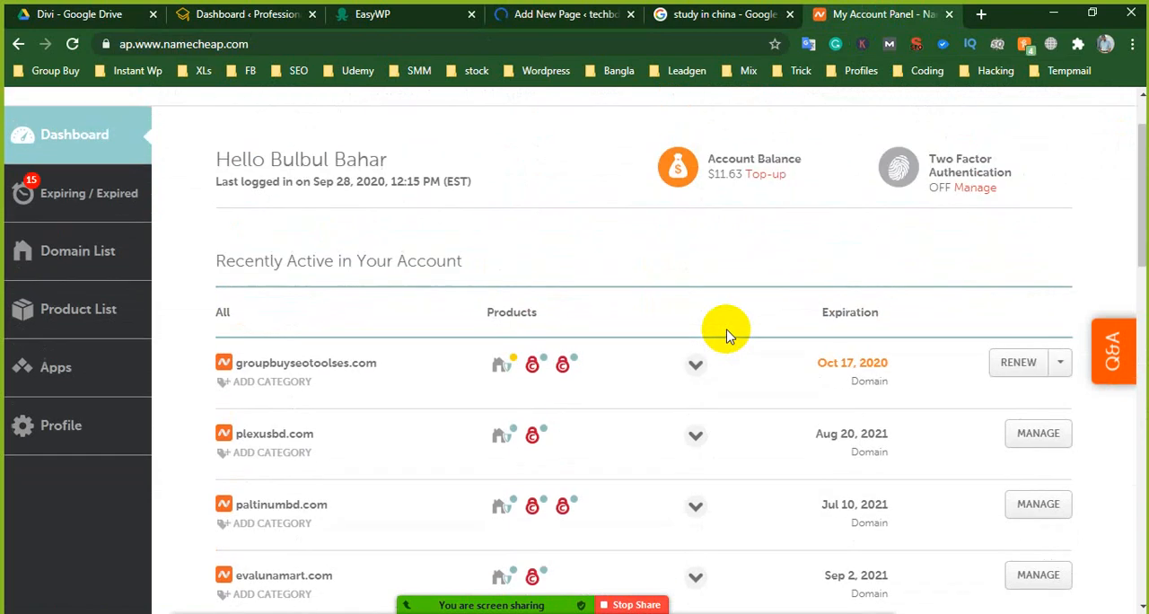
scroll(728, 334, up, 1)
- Return to the new WordPress page, dismiss the block editor welcome guide, and publish the page with the title "Home"
click(729, 16)
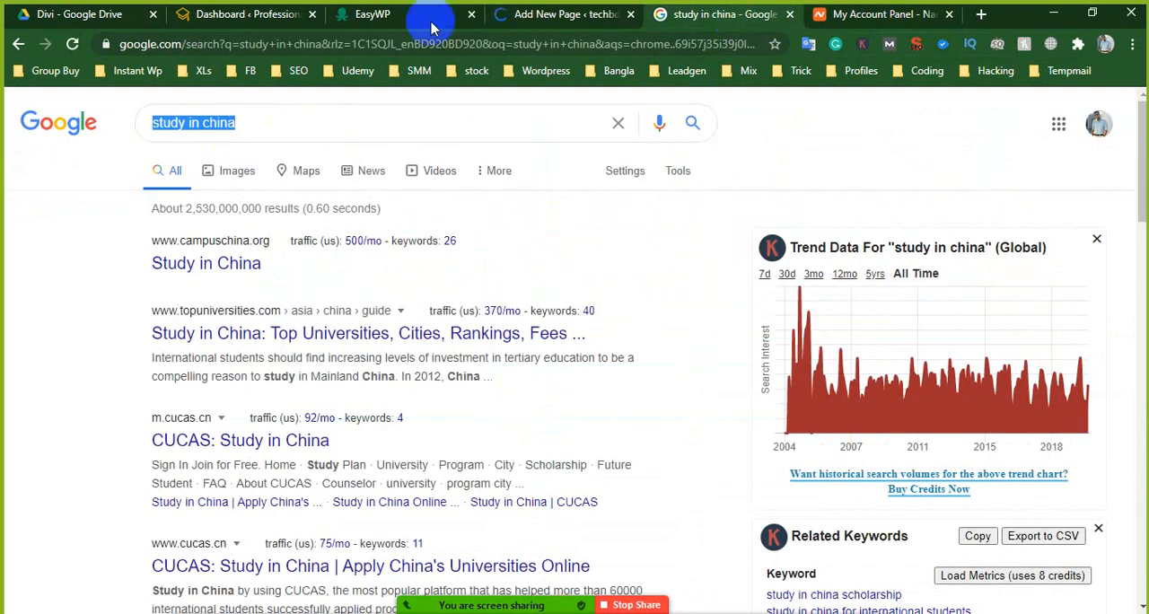
click(580, 11)
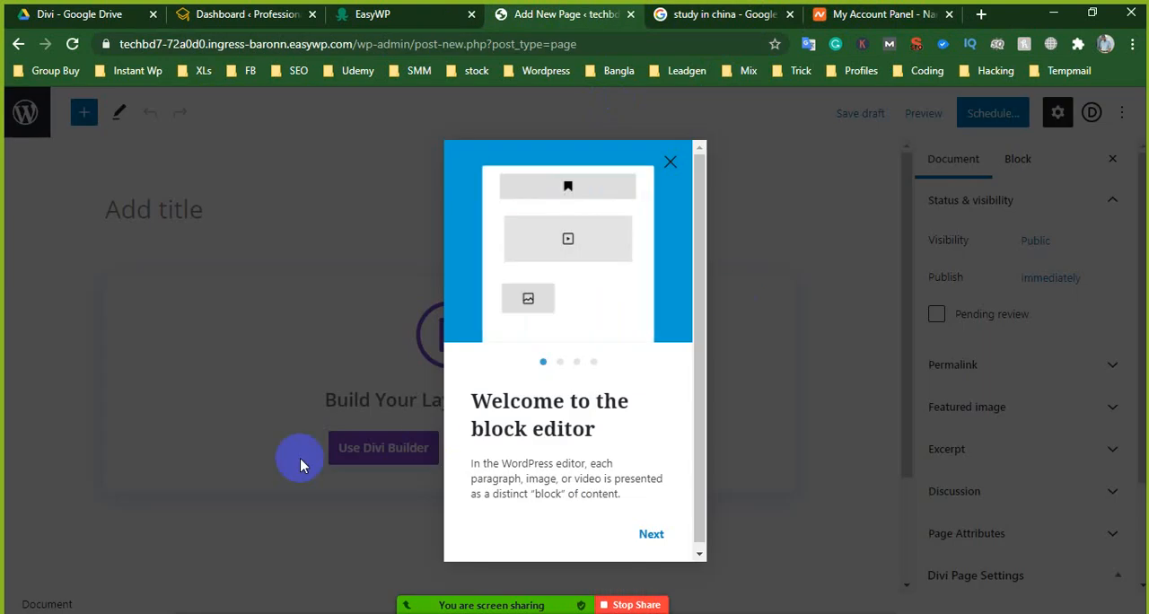
click(670, 162)
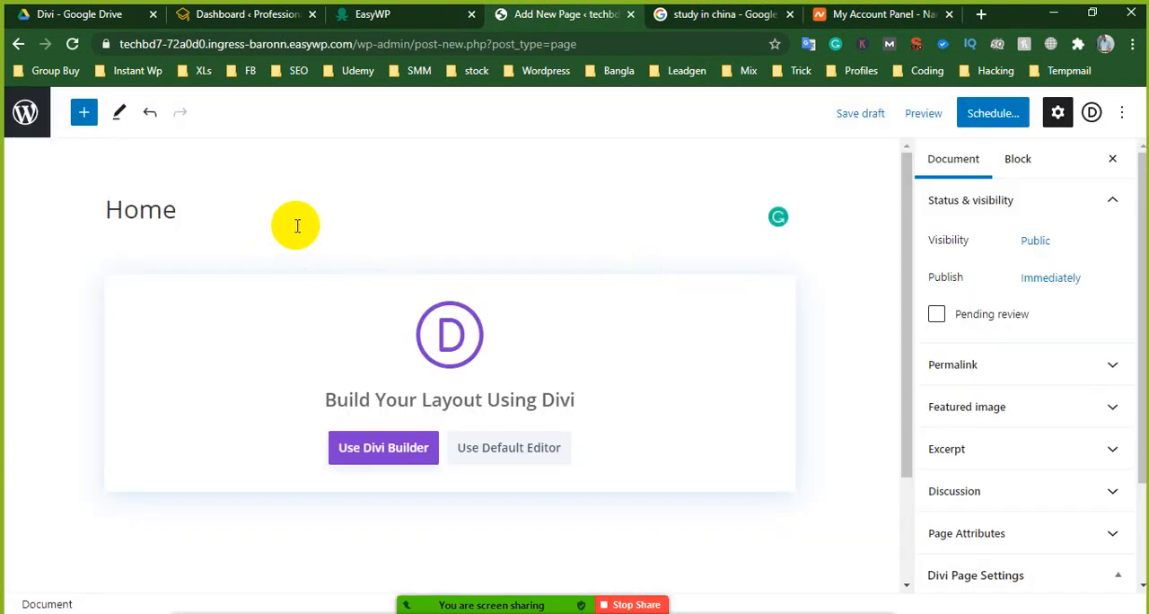
click(866, 115)
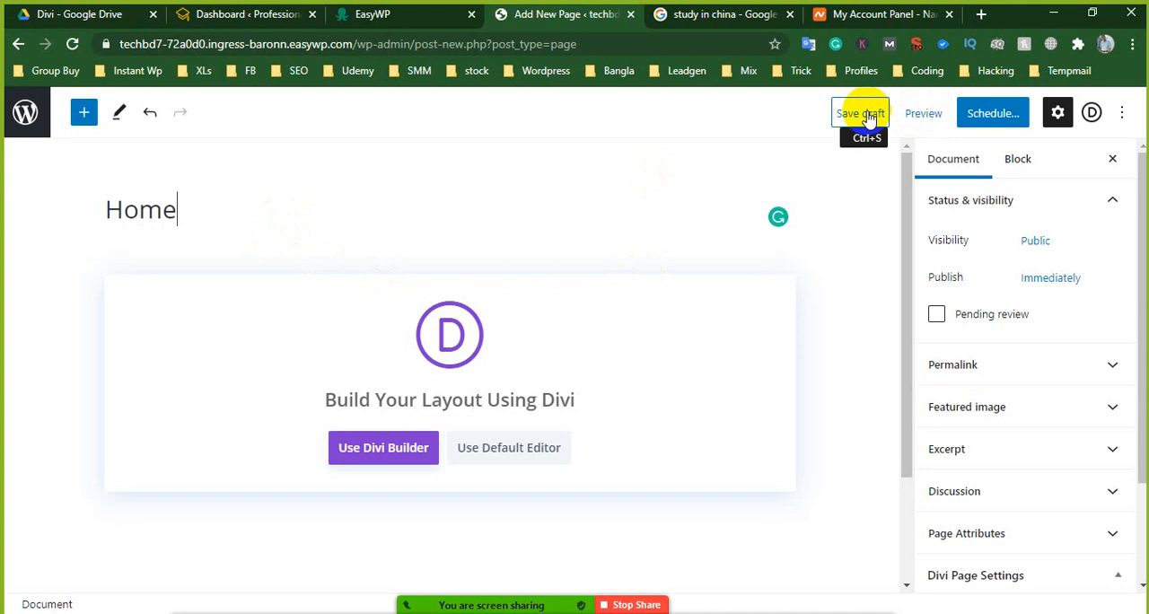
click(979, 123)
click(980, 123)
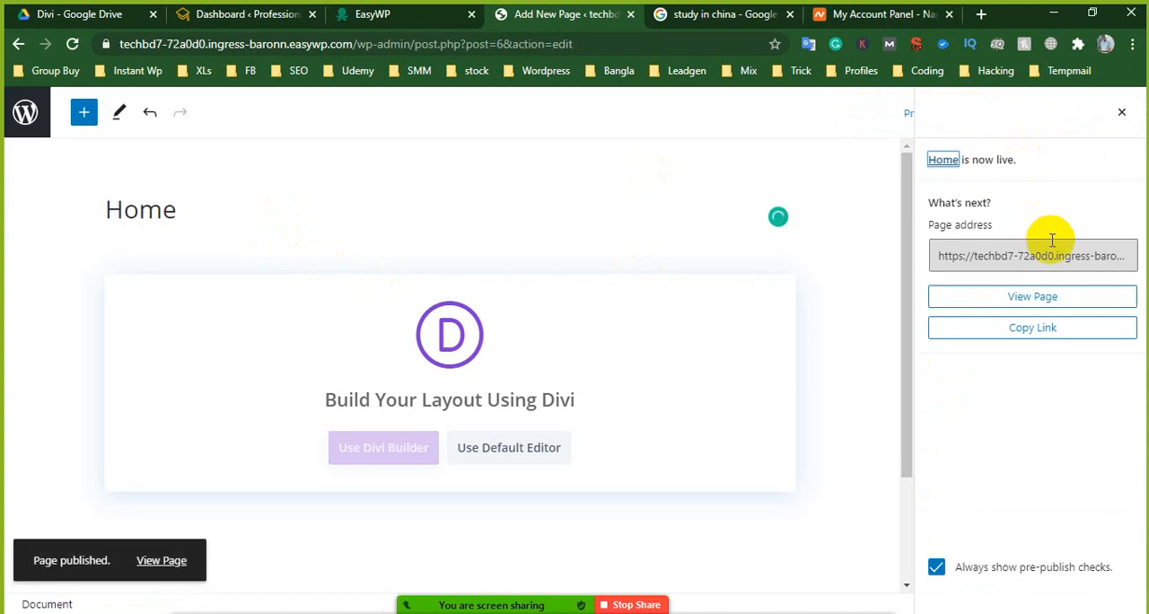
- Close the publish confirmation and launch the Divi Builder for the Home page
click(1120, 113)
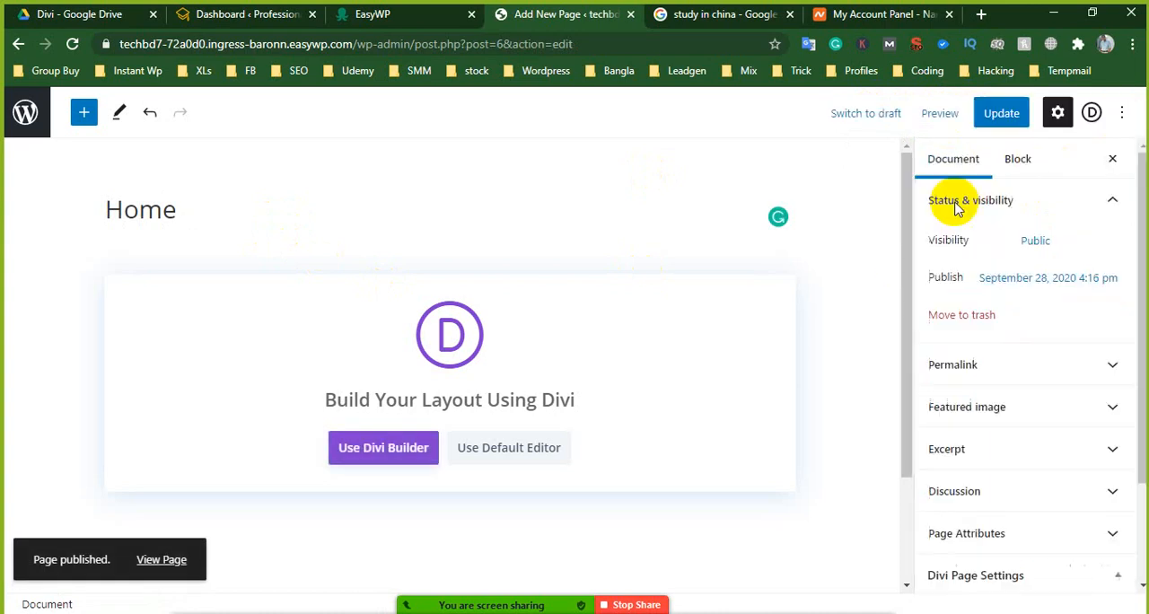
right_click(381, 449)
click(371, 448)
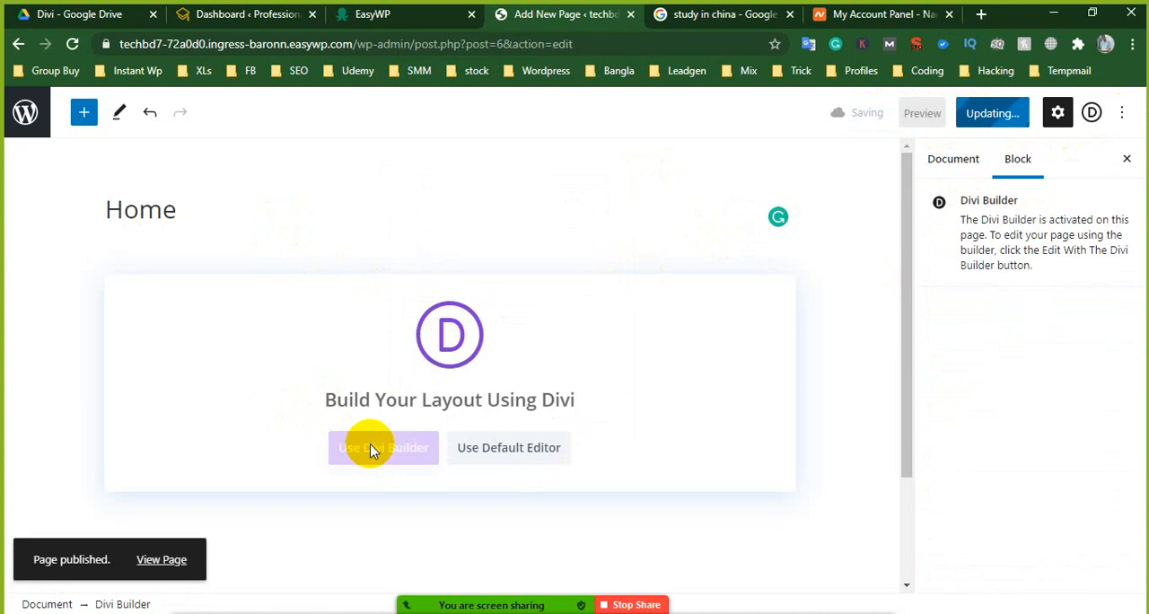
scroll(613, 329, down, 2)
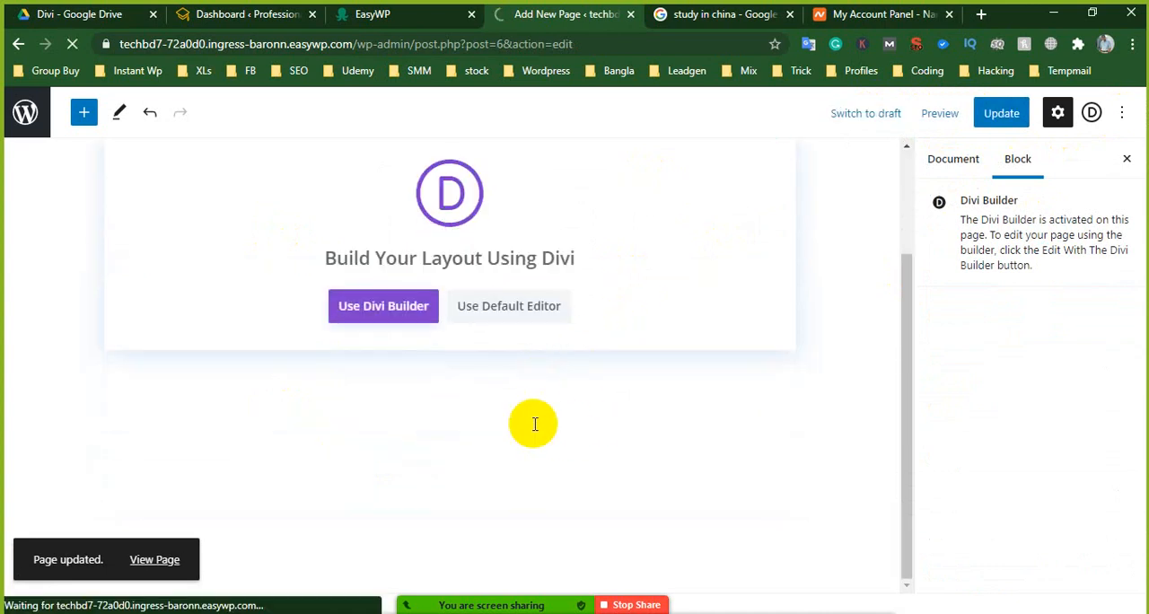
scroll(533, 424, up, 1)
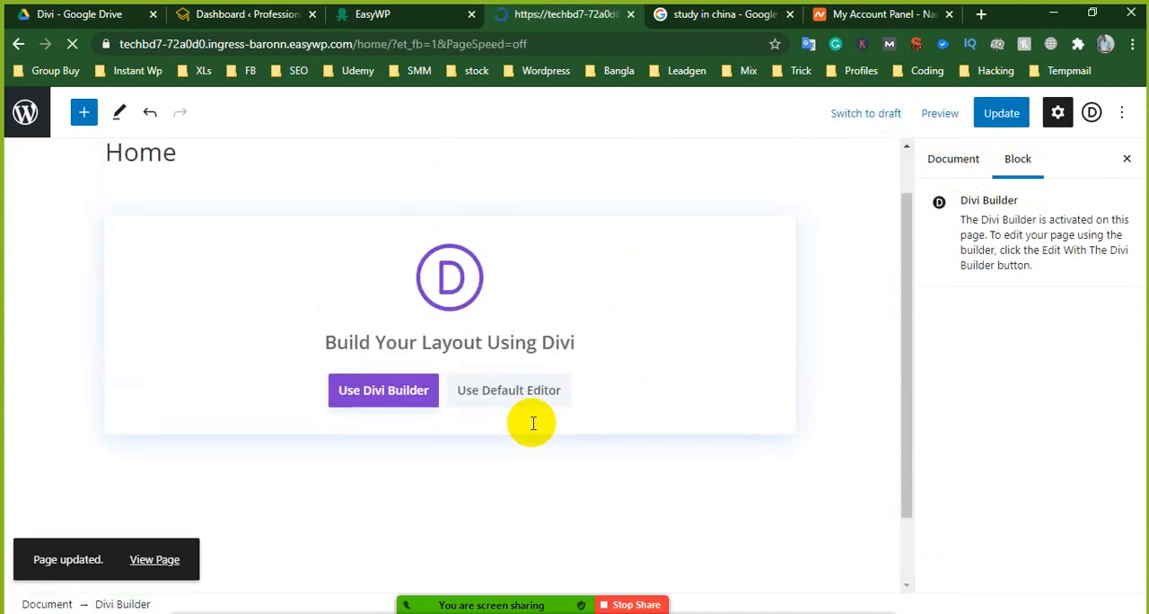
scroll(533, 423, up, 1)
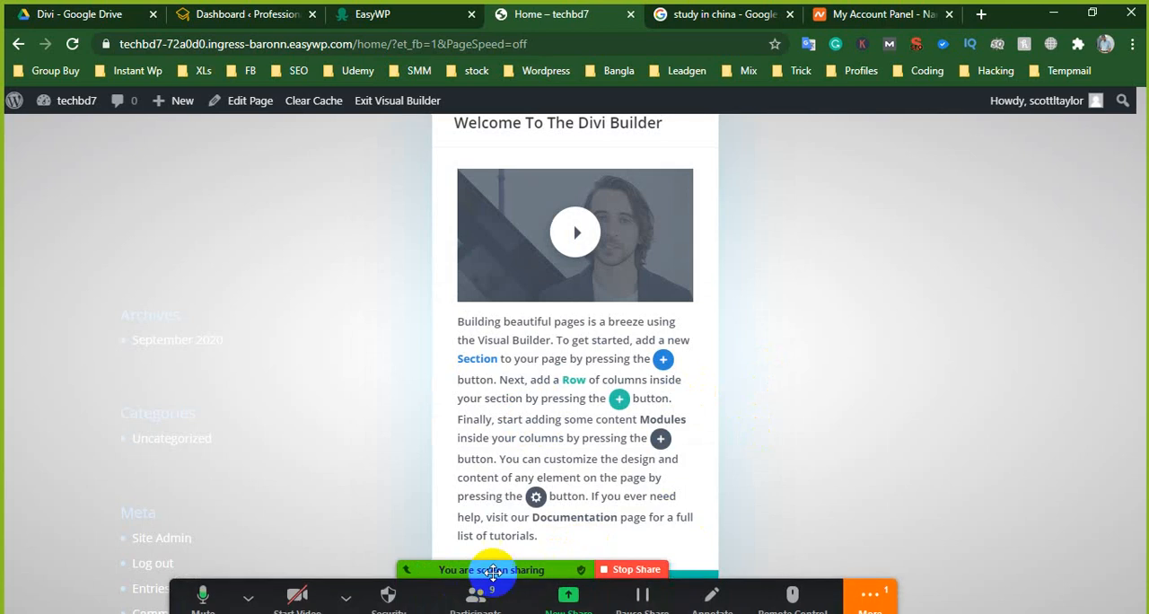
- Move past the Divi Builder welcome, choose to start from a premade layout, and look over the first layout packs
click(535, 582)
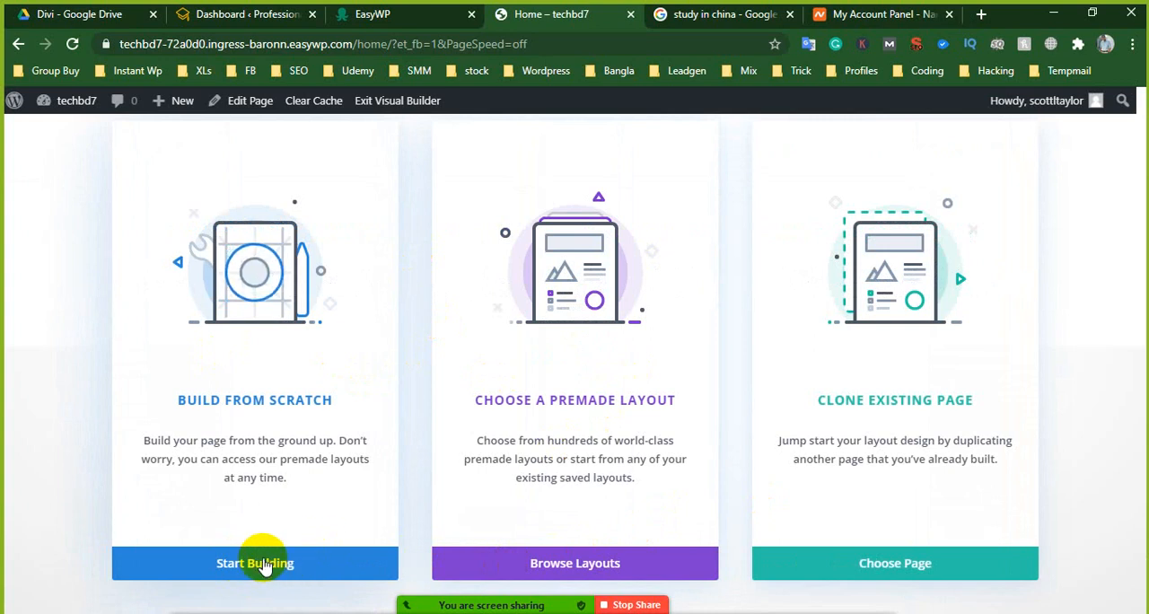
click(557, 563)
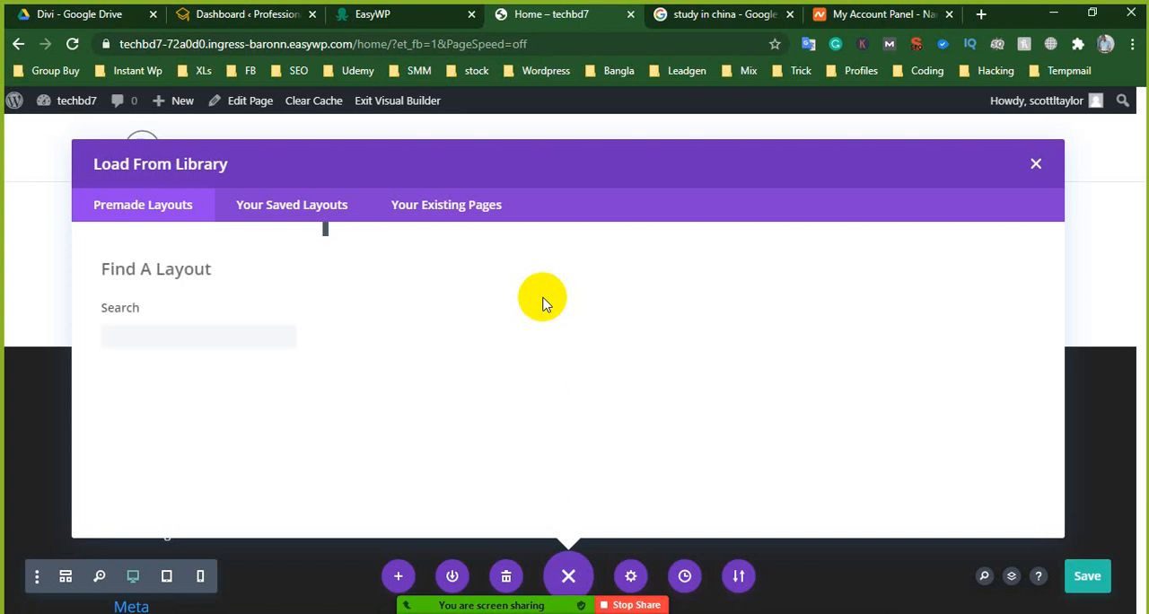
scroll(682, 402, down, 1)
scroll(673, 397, down, 2)
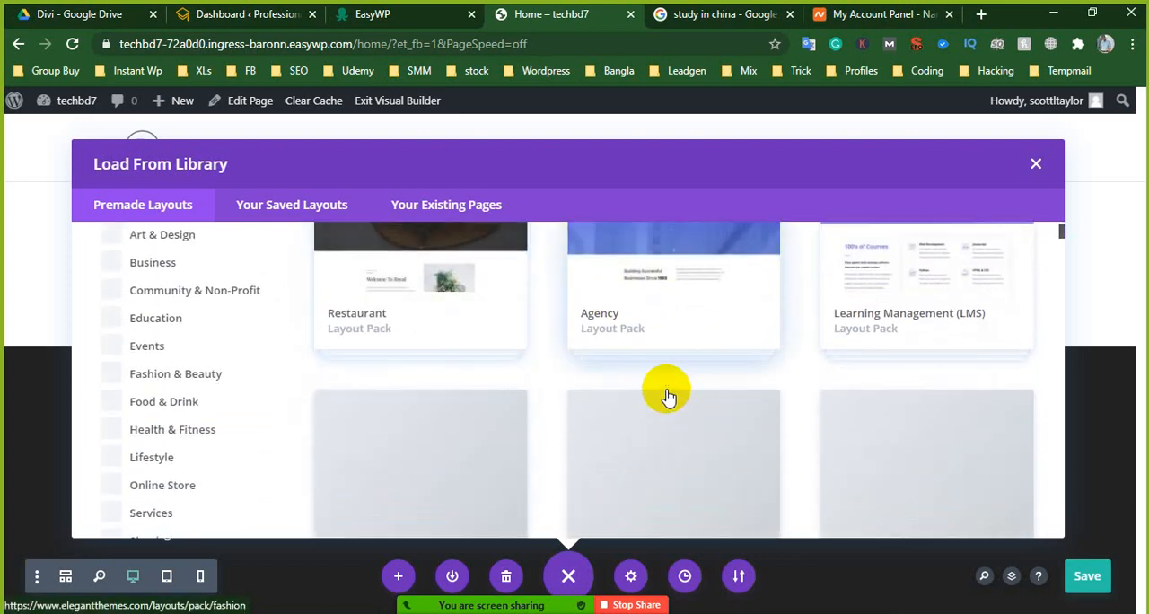
scroll(639, 385, up, 3)
scroll(628, 400, down, 4)
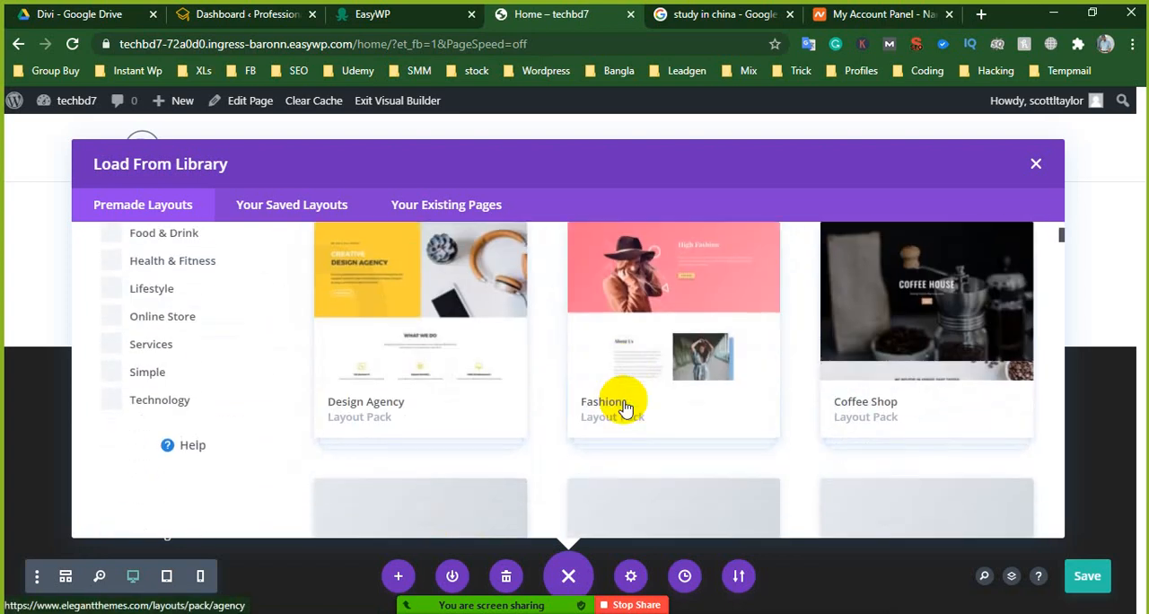
scroll(625, 404, down, 2)
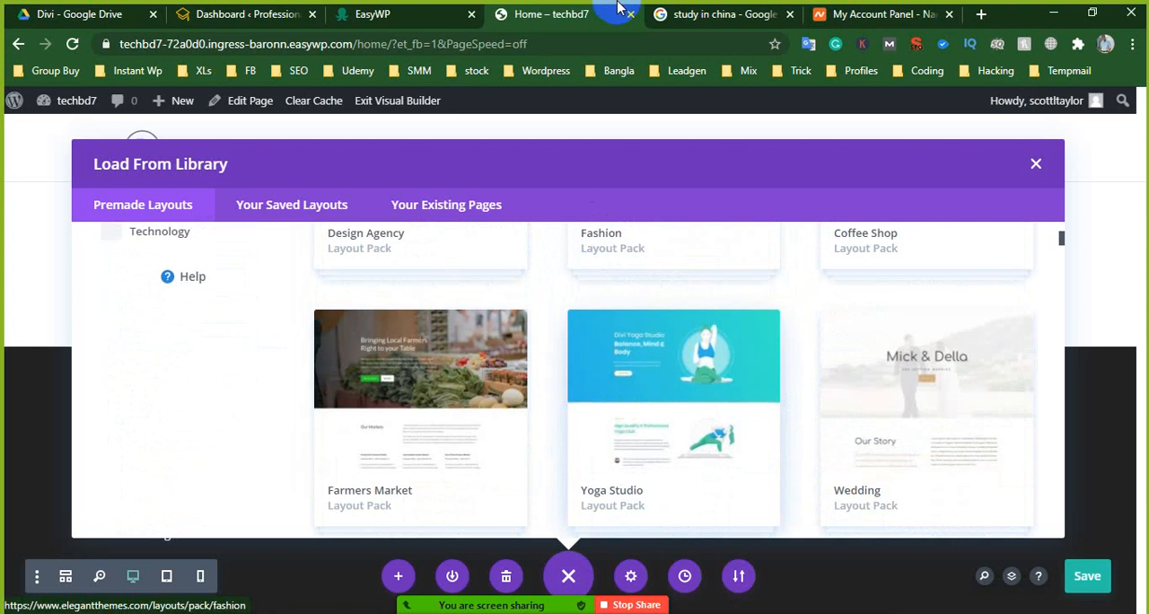
- Look over the Google results for "study in china"
click(662, 13)
scroll(643, 349, down, 1)
scroll(620, 297, up, 1)
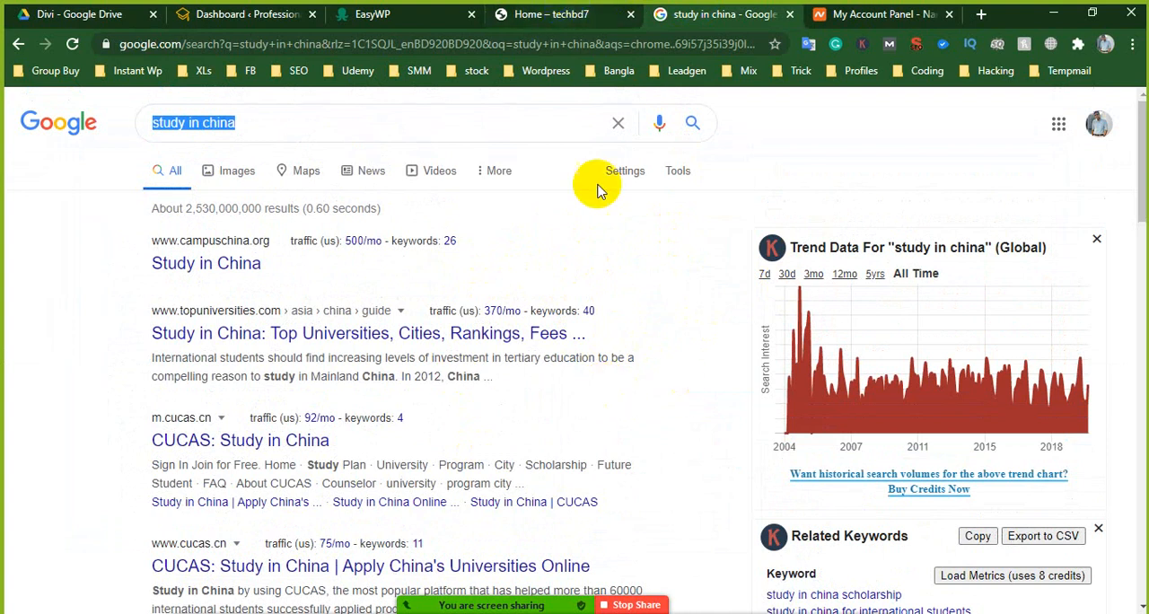
- Return to the Divi layout library and examine the premade layout packs, from Restaurant and Agency through to Construction Company and Meetup
click(528, 14)
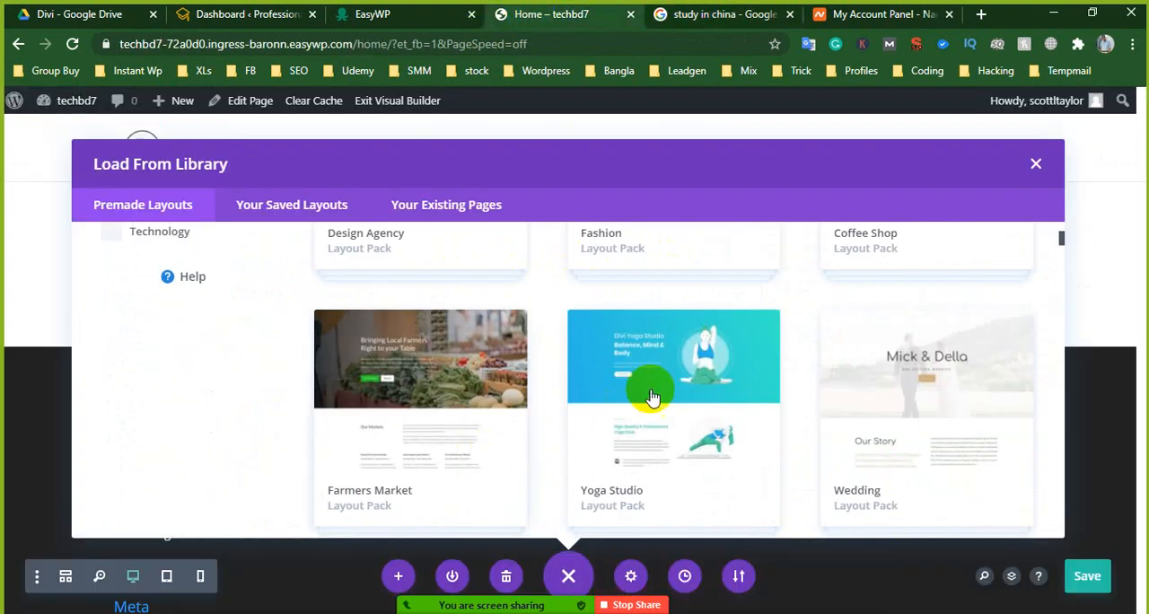
scroll(665, 387, down, 2)
scroll(683, 377, up, 5)
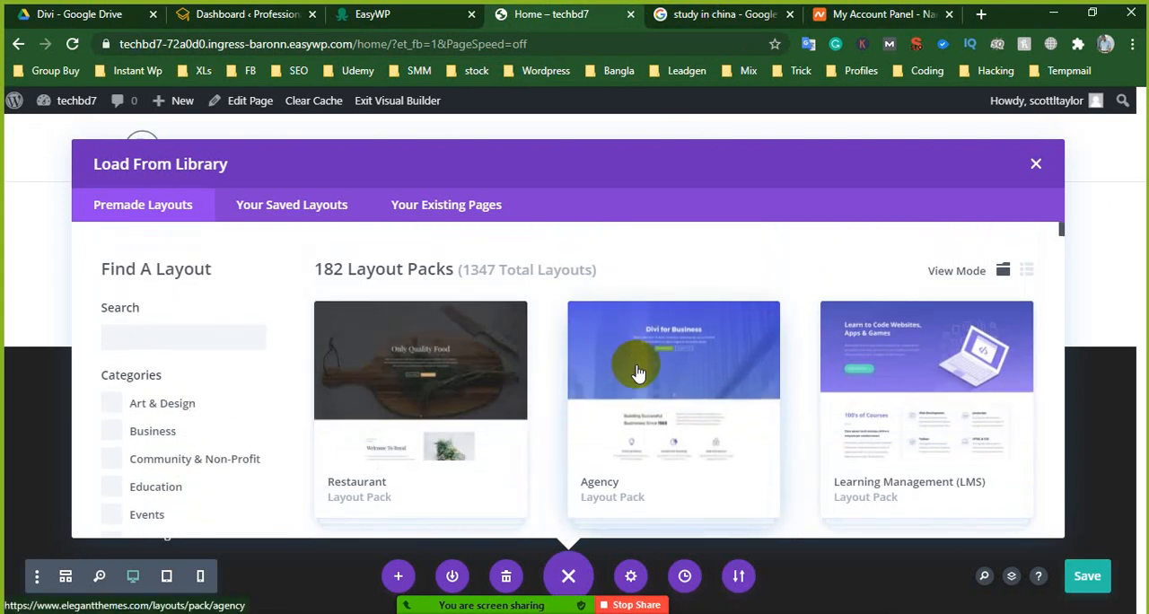
scroll(637, 373, down, 1)
scroll(638, 373, down, 3)
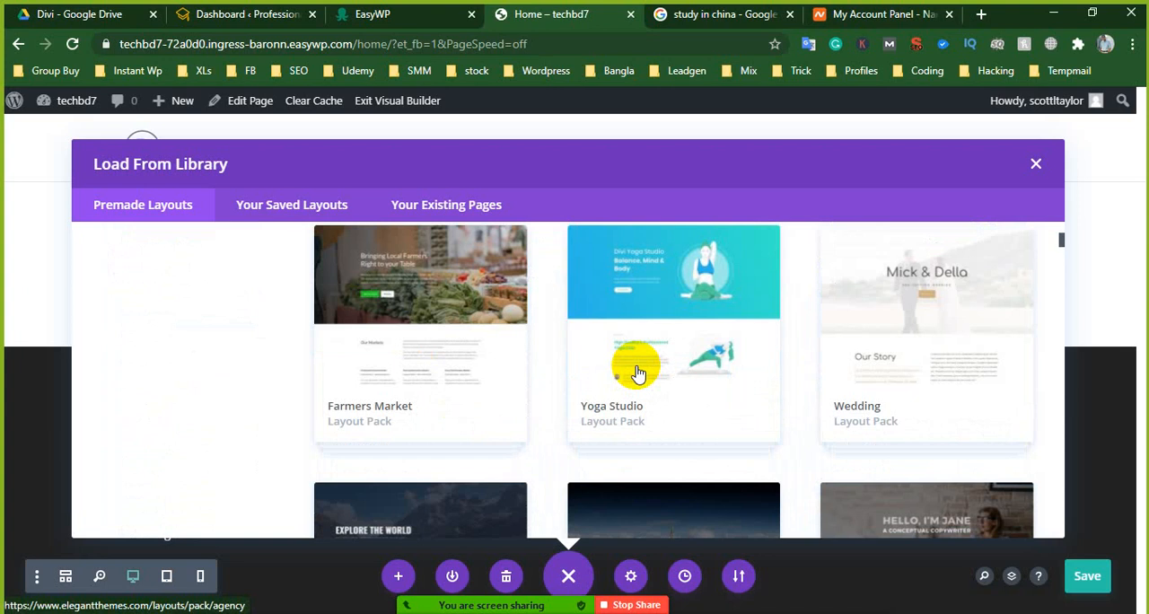
scroll(637, 373, down, 6)
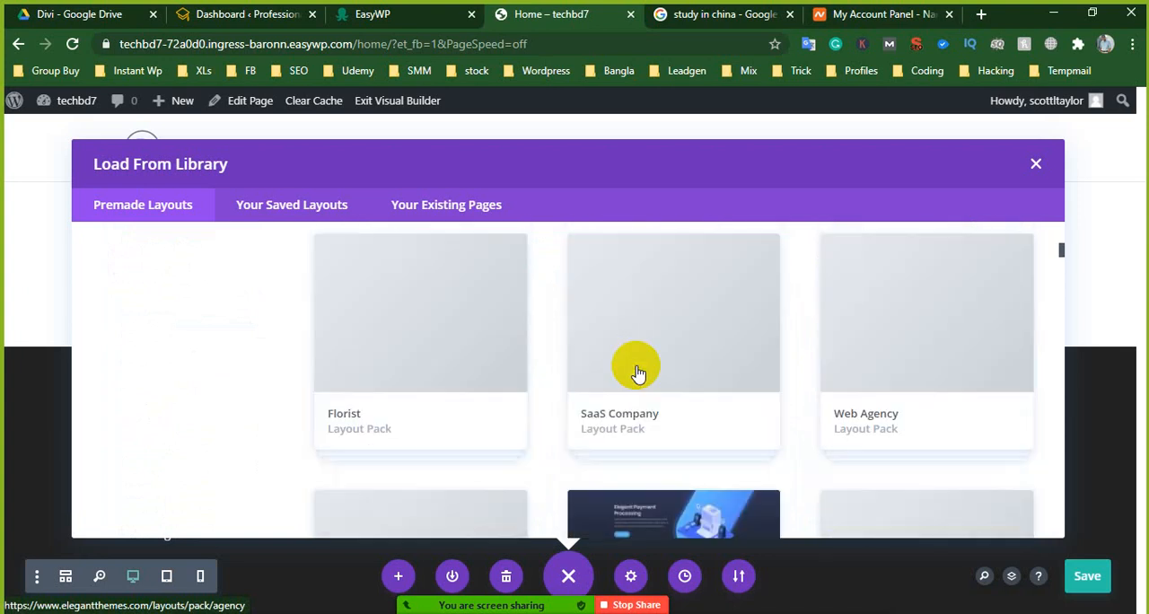
scroll(638, 373, up, 1)
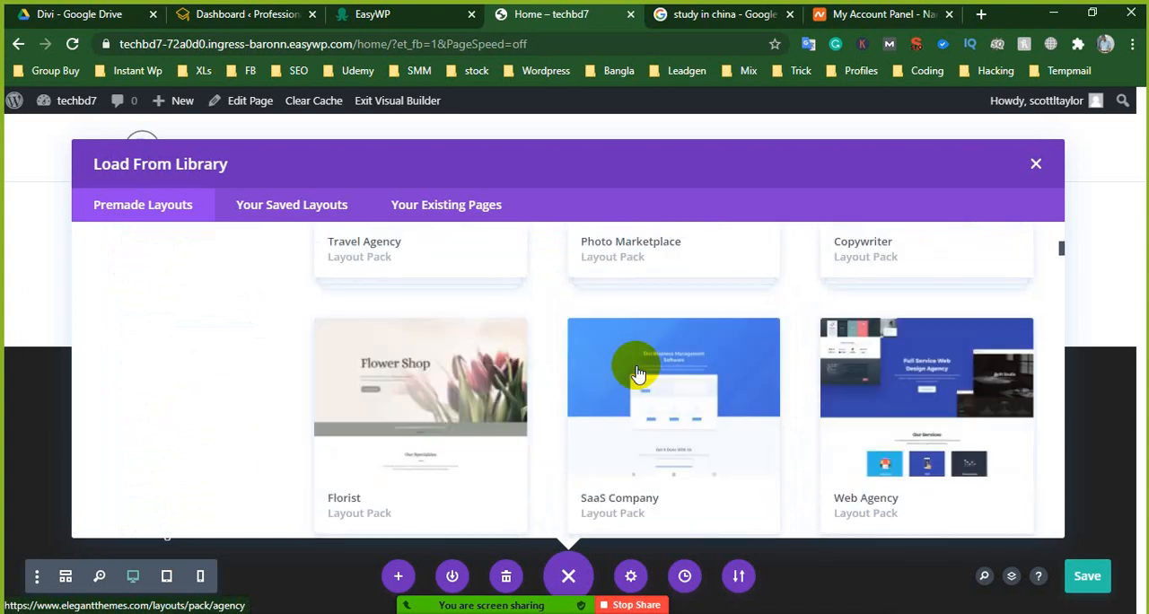
scroll(638, 373, down, 3)
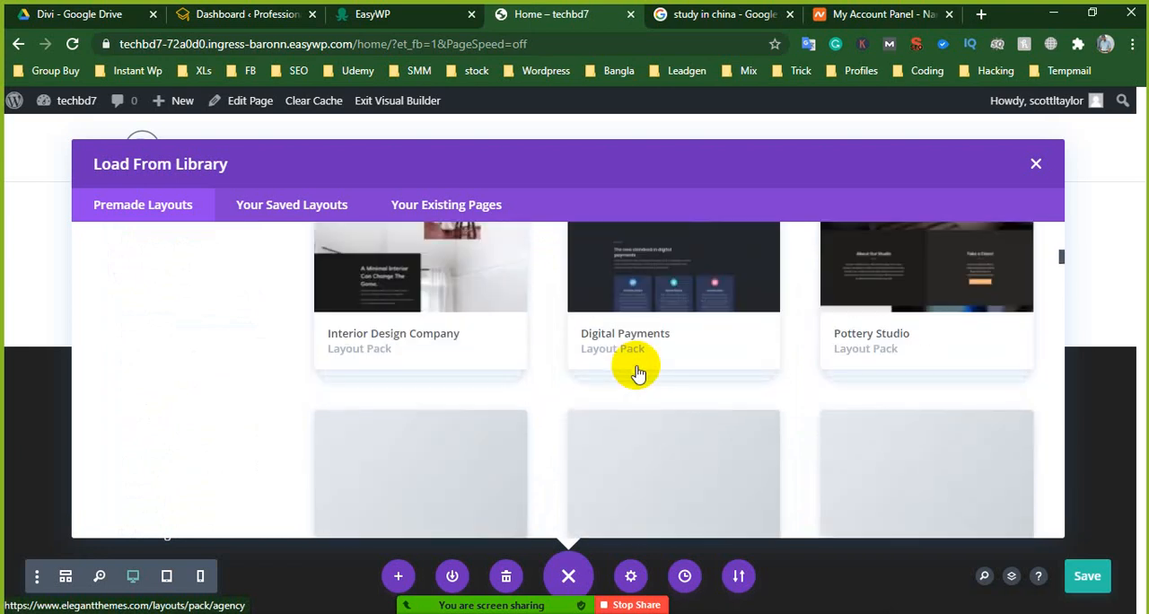
scroll(638, 372, down, 3)
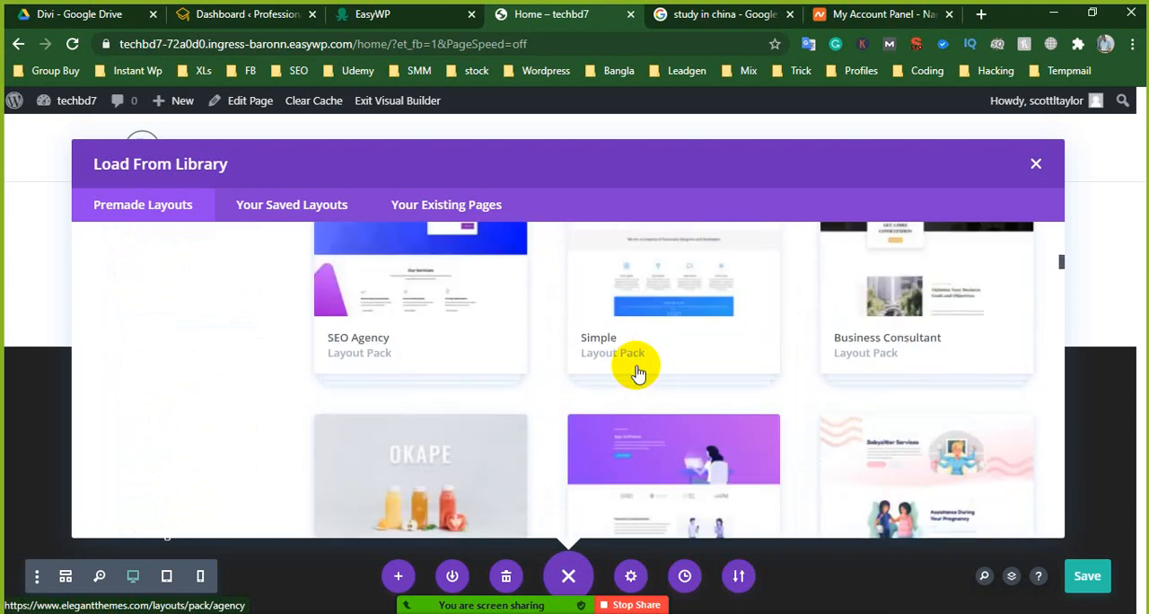
scroll(637, 372, down, 2)
scroll(638, 372, up, 2)
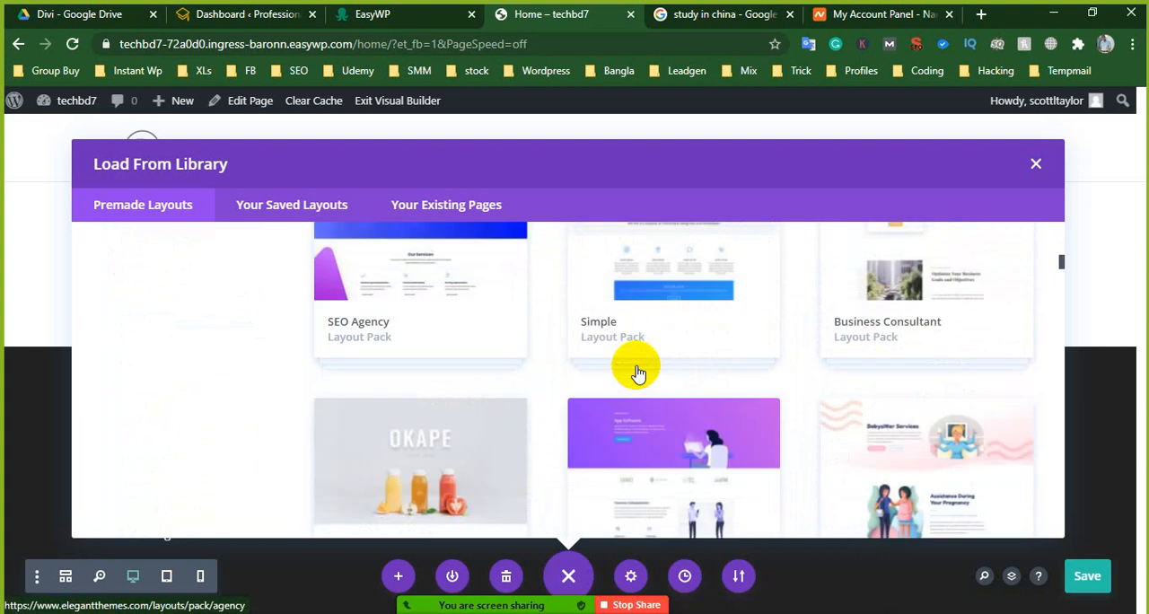
scroll(637, 373, down, 5)
scroll(637, 373, down, 2)
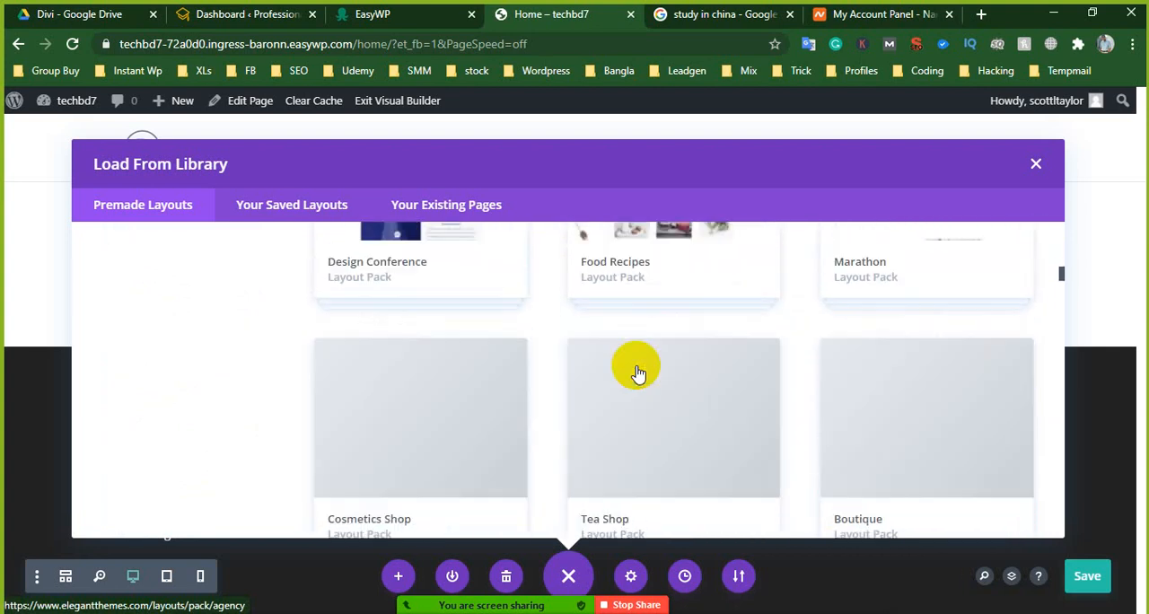
scroll(638, 373, up, 2)
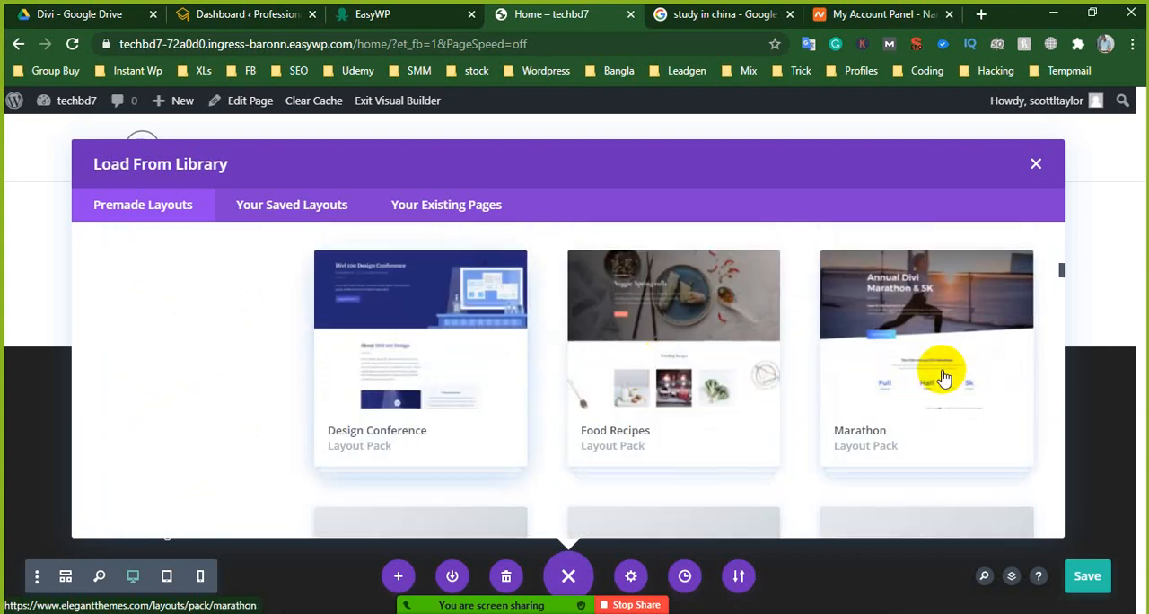
scroll(637, 403, down, 3)
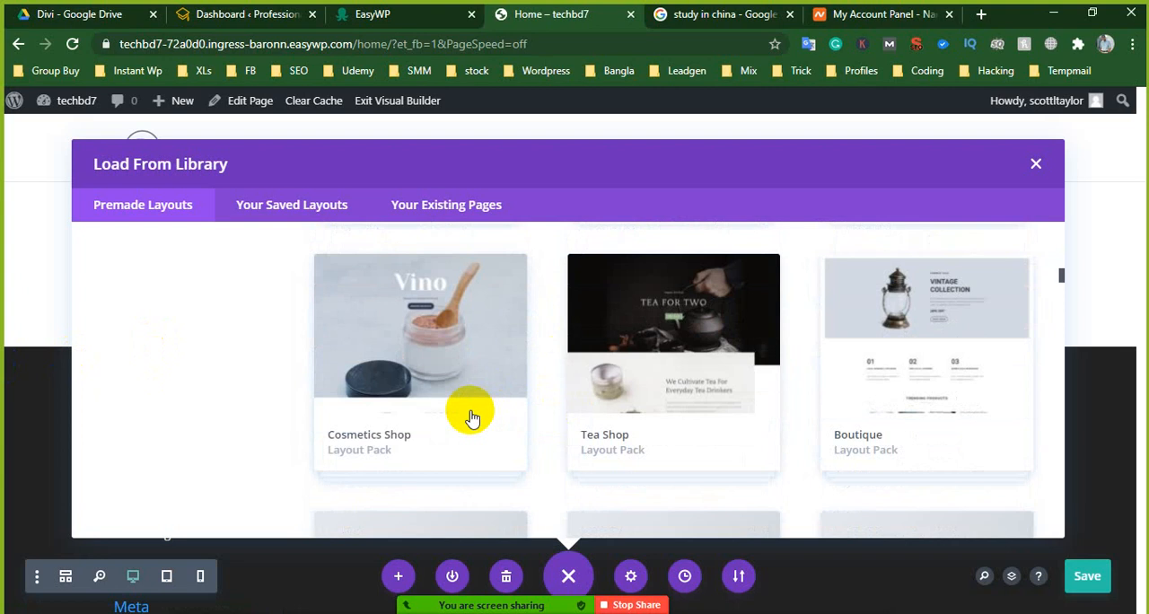
scroll(550, 416, down, 2)
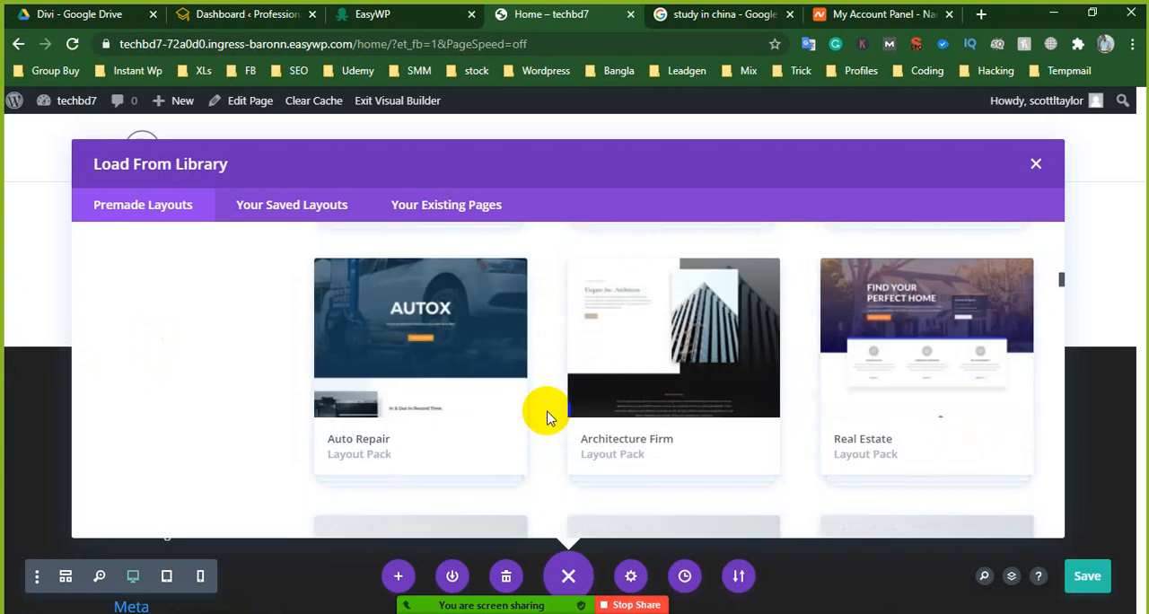
scroll(550, 416, down, 2)
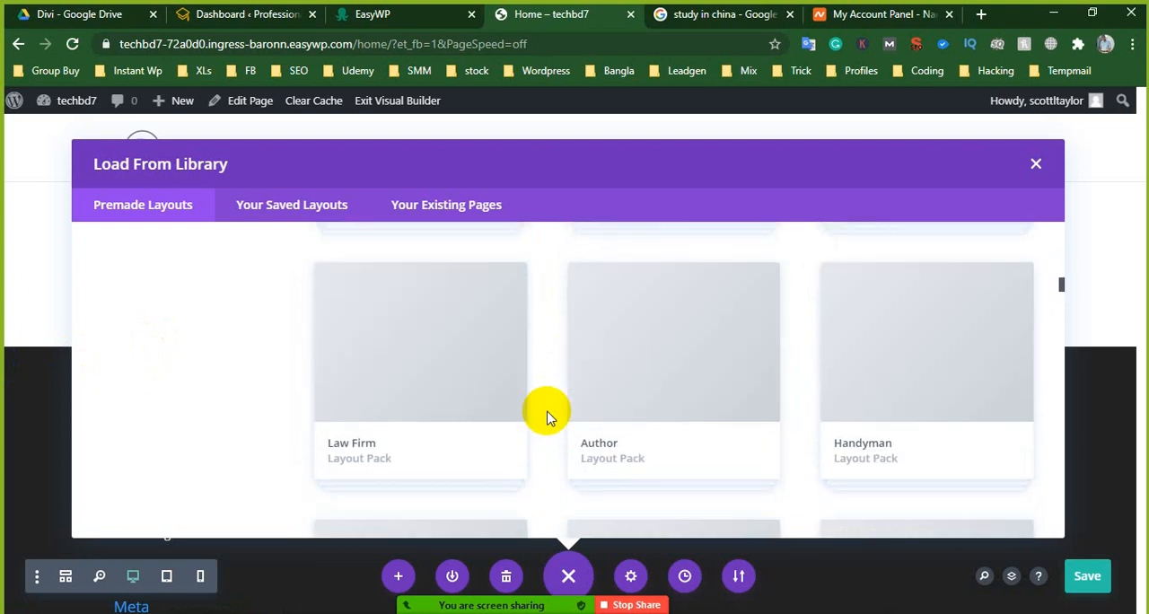
scroll(550, 415, down, 1)
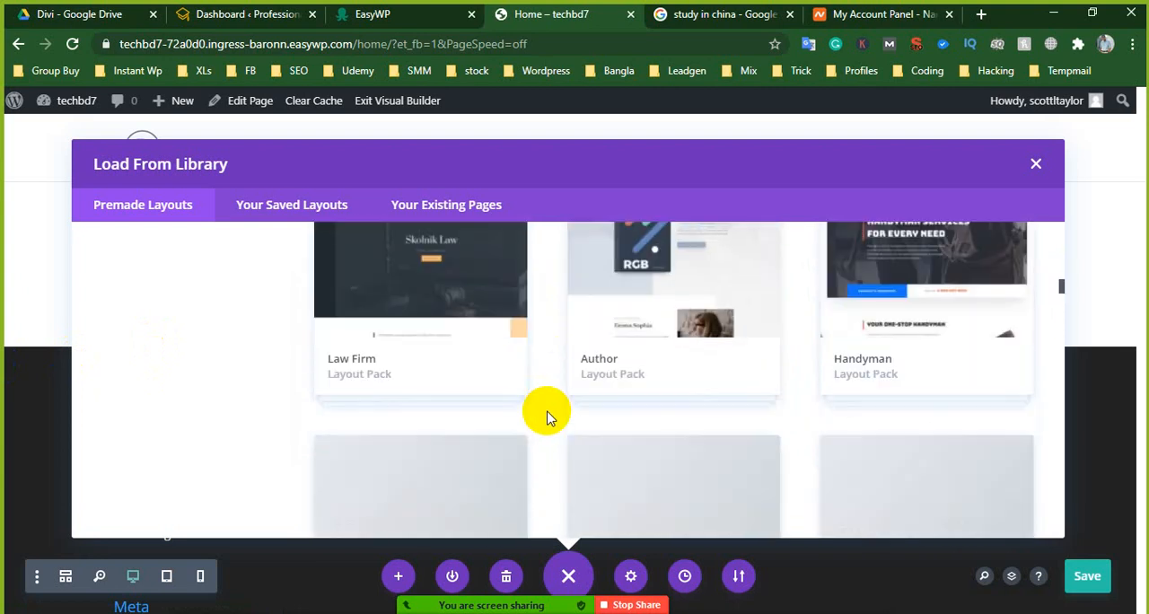
scroll(550, 416, down, 2)
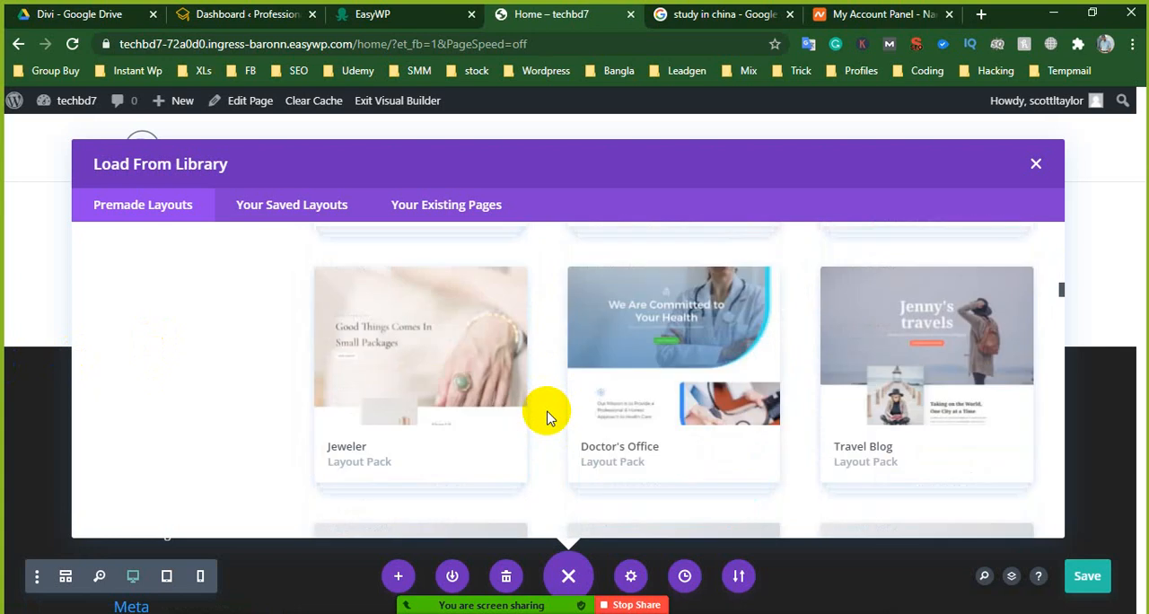
scroll(550, 416, down, 2)
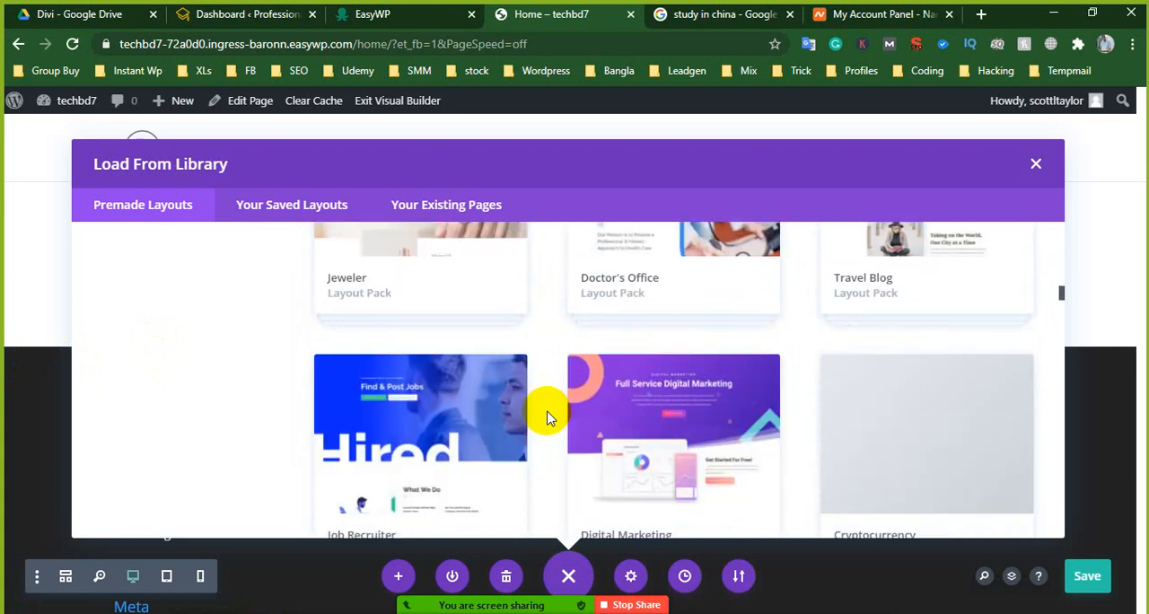
scroll(551, 416, down, 2)
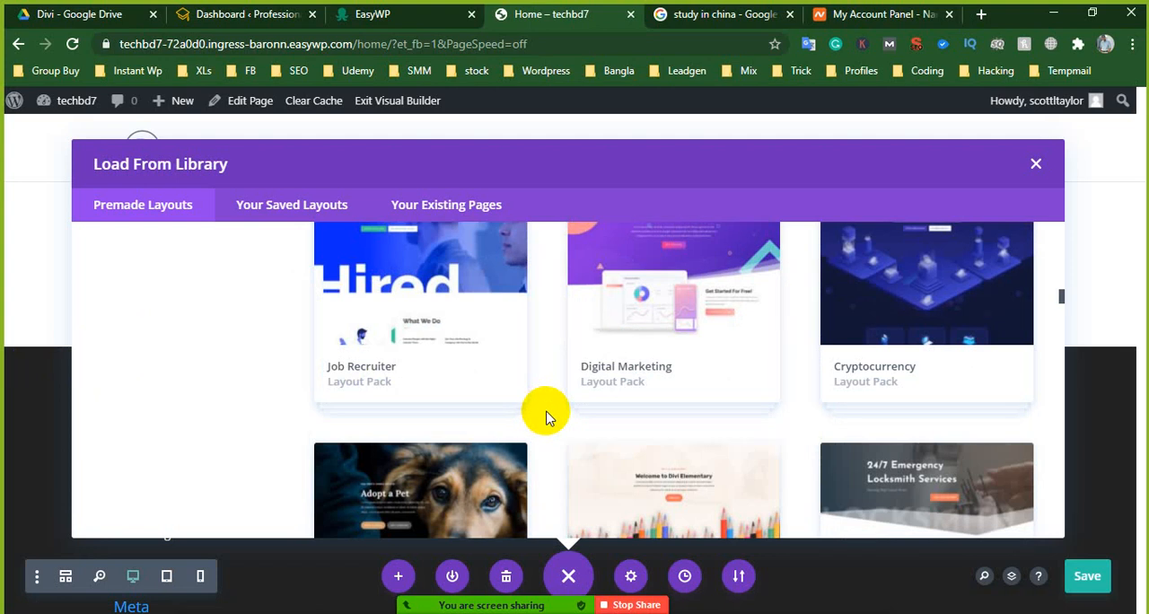
scroll(546, 417, down, 3)
scroll(545, 417, up, 3)
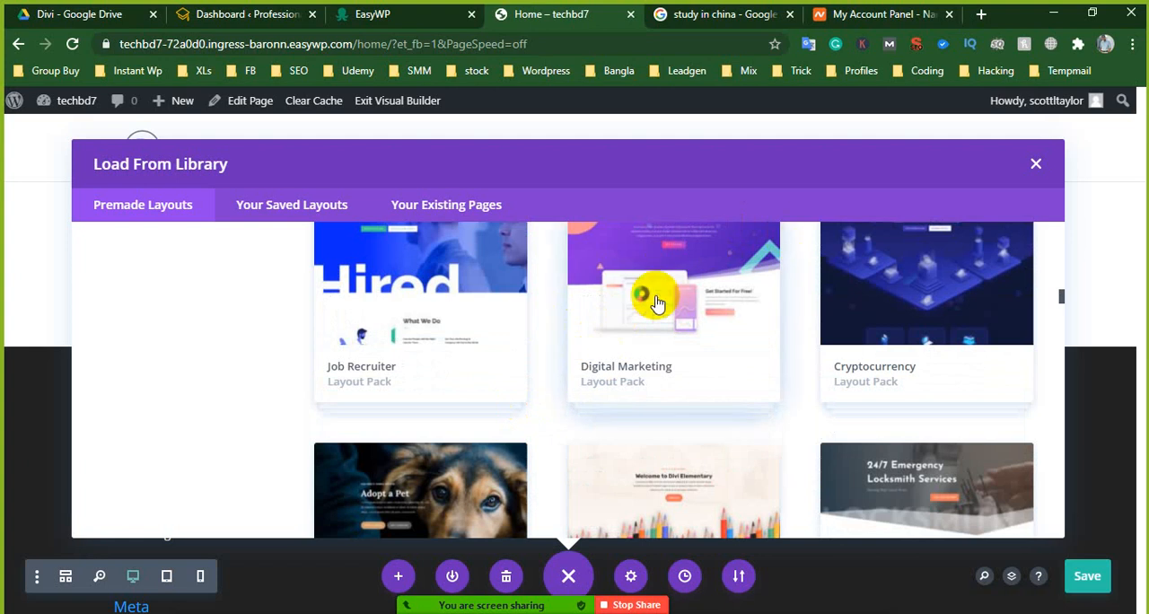
scroll(689, 365, up, 1)
scroll(689, 365, down, 5)
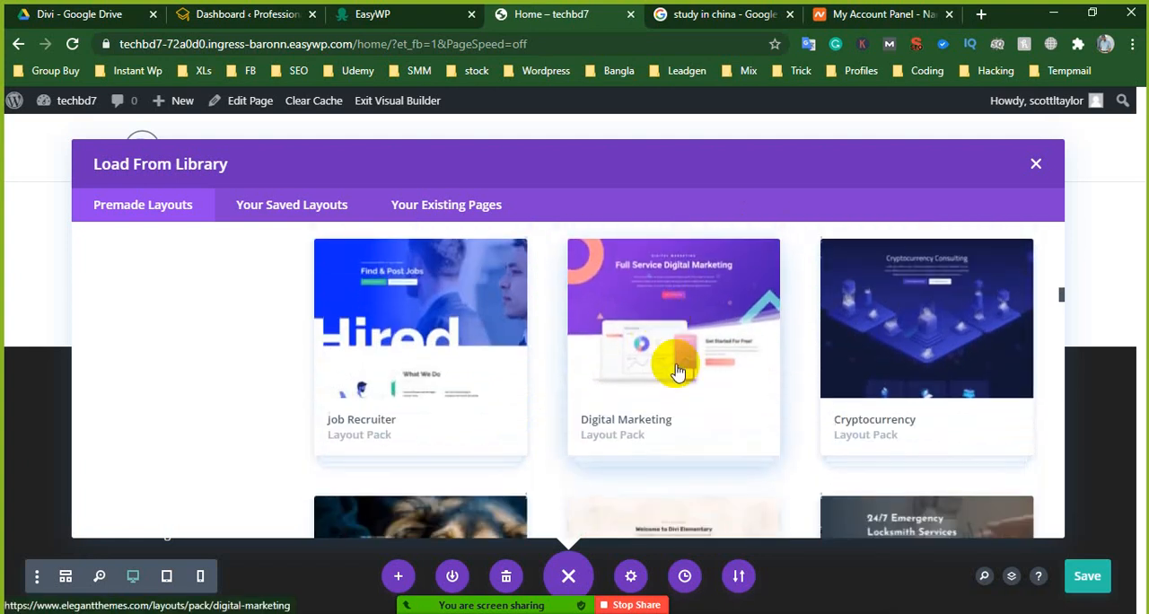
scroll(671, 375, down, 3)
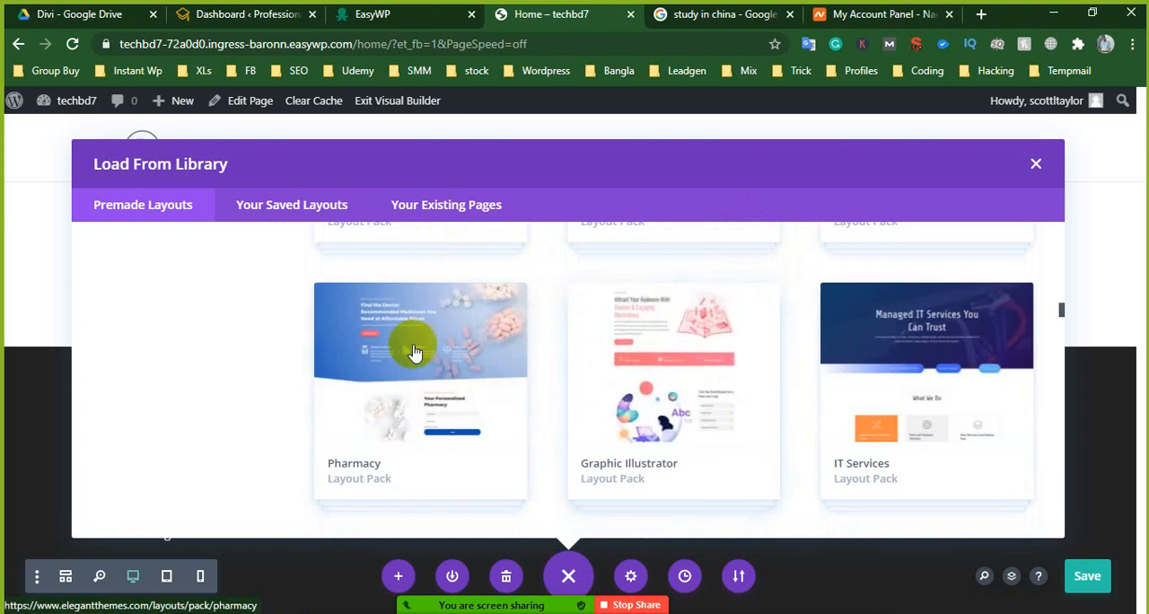
scroll(830, 368, down, 1)
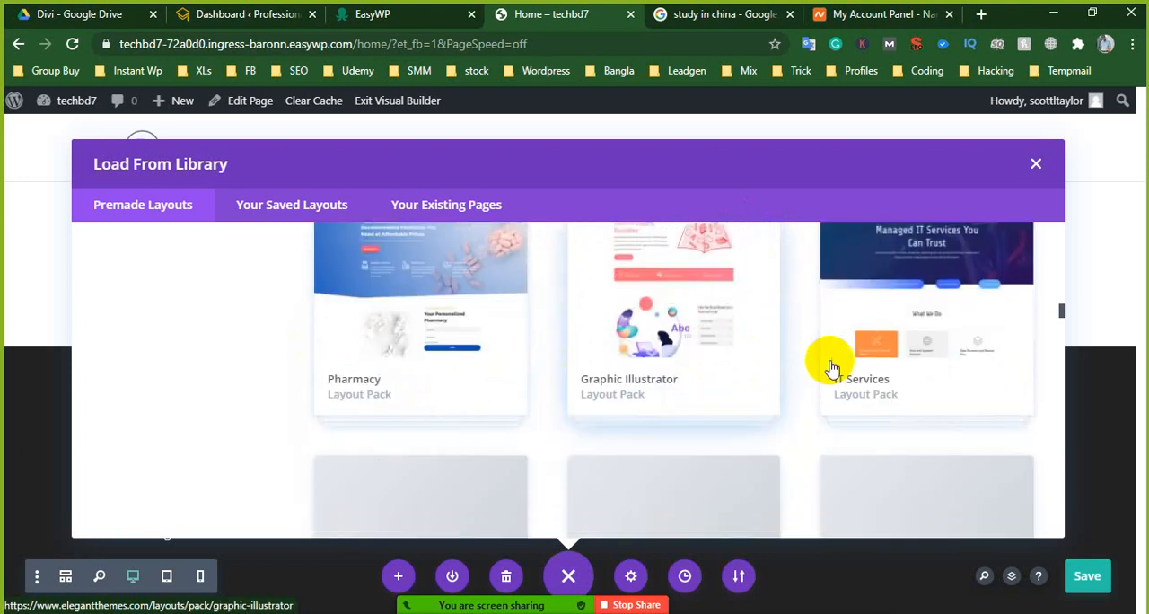
scroll(685, 393, down, 3)
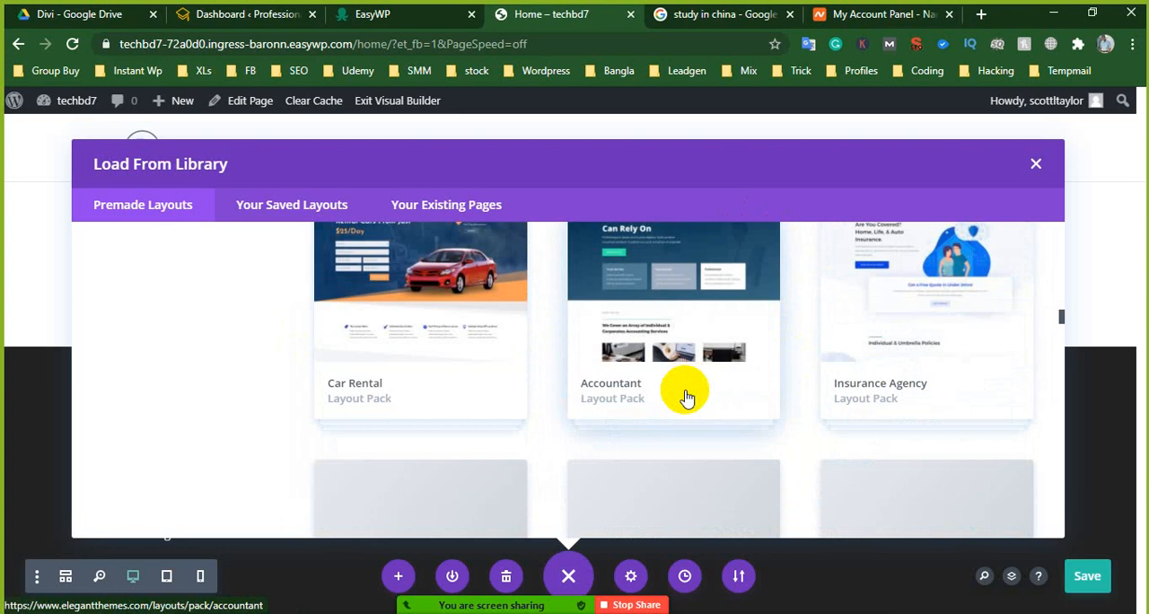
scroll(686, 392, up, 1)
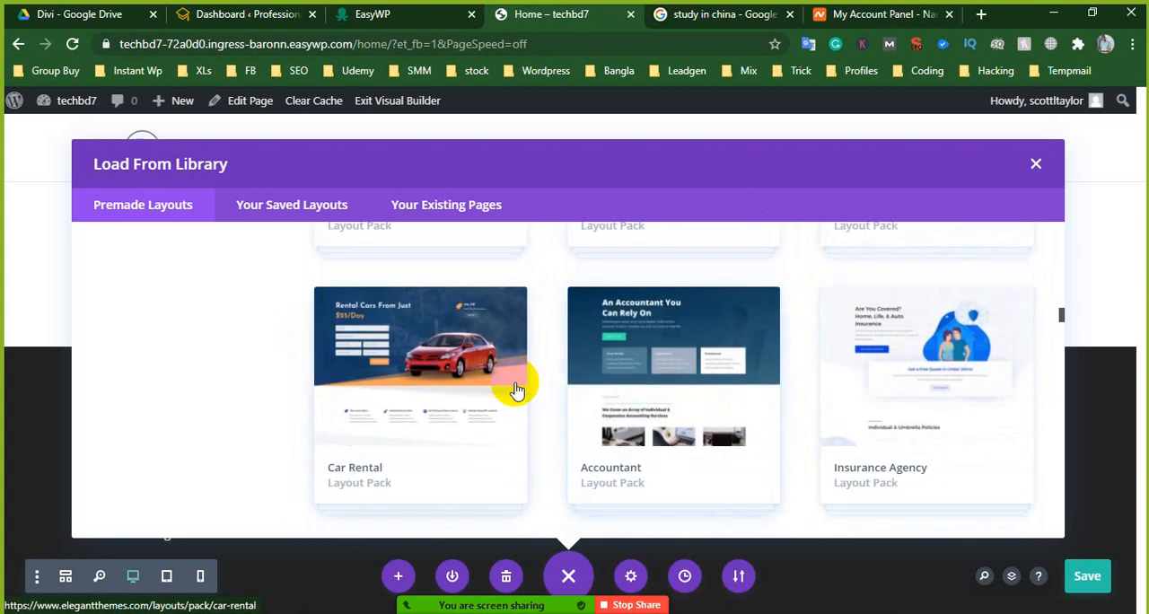
scroll(731, 385, down, 3)
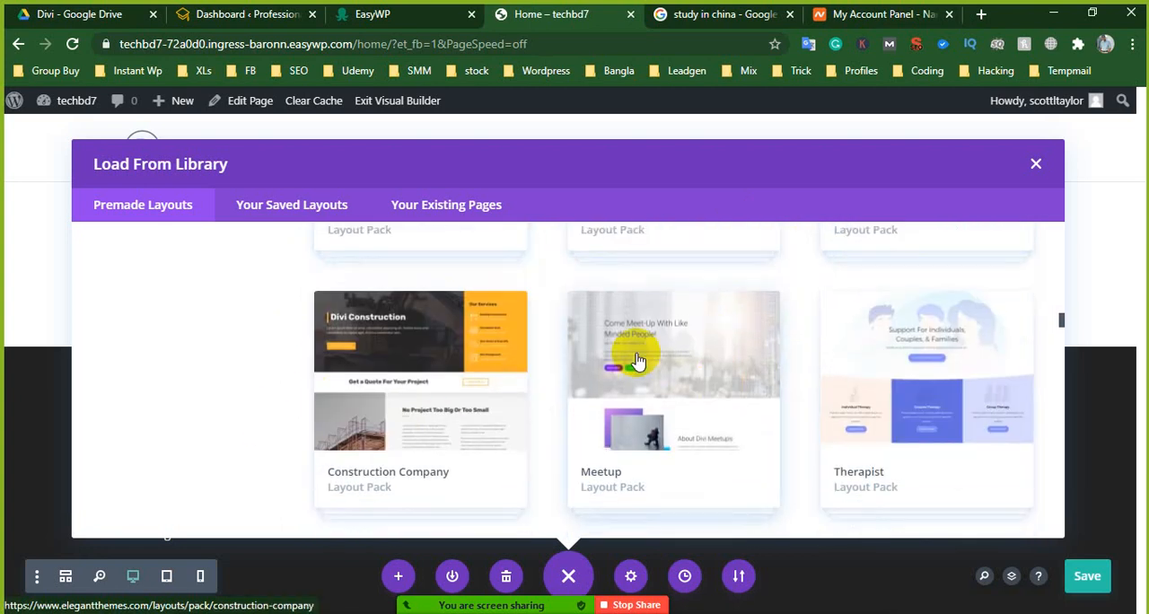
- Examine the premade layout packs from Construction Company and Meetup through to Church, Driving School and Plumber
scroll(633, 369, down, 2)
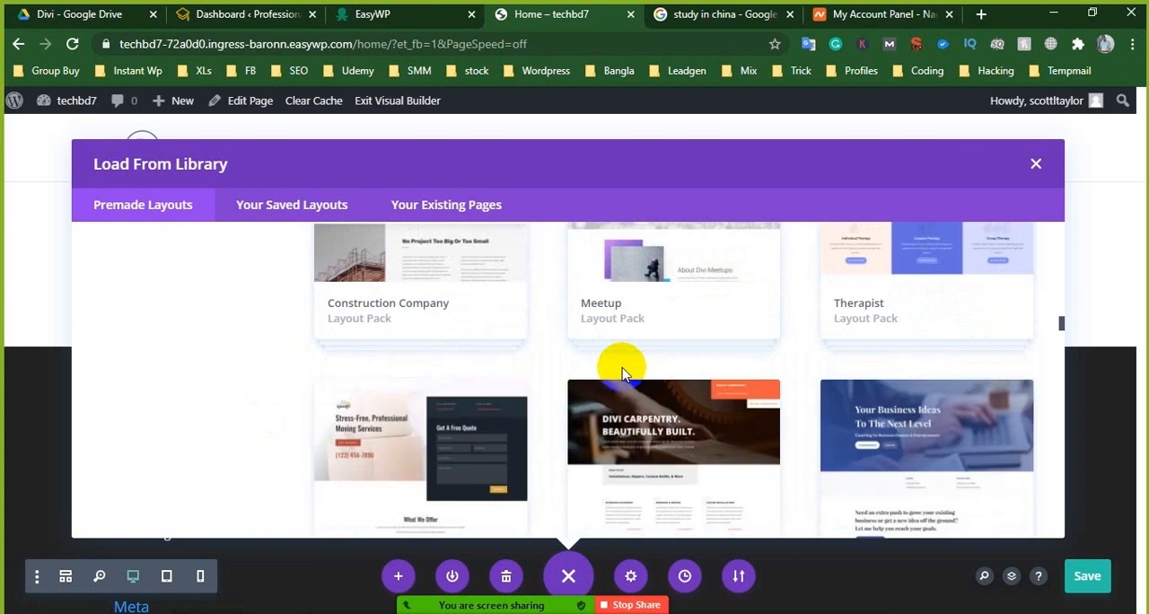
scroll(624, 373, down, 4)
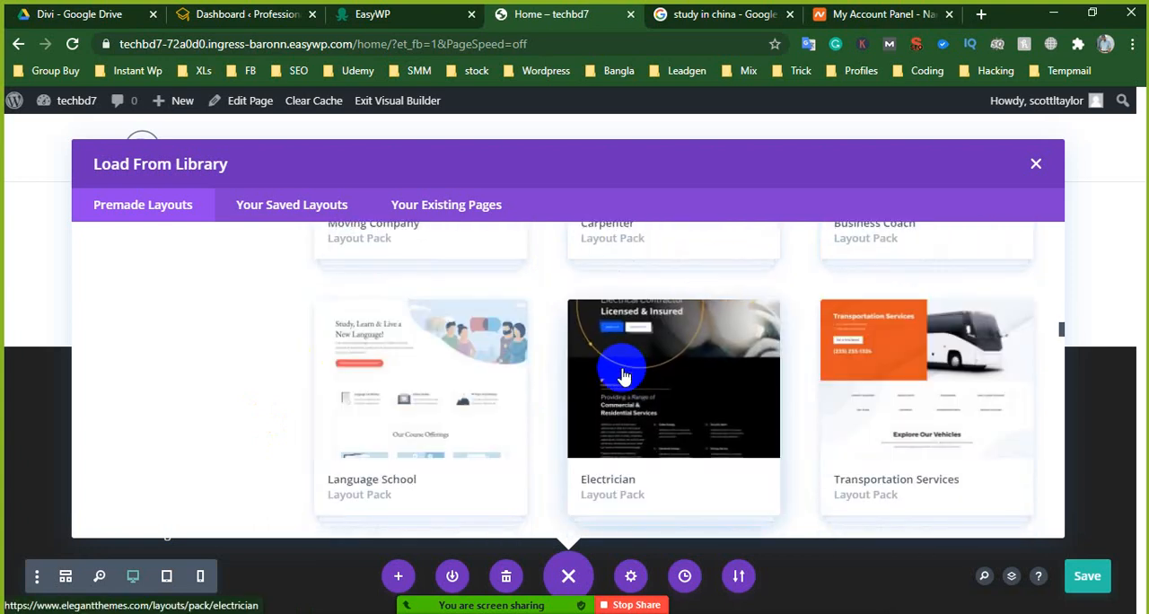
scroll(624, 375, down, 2)
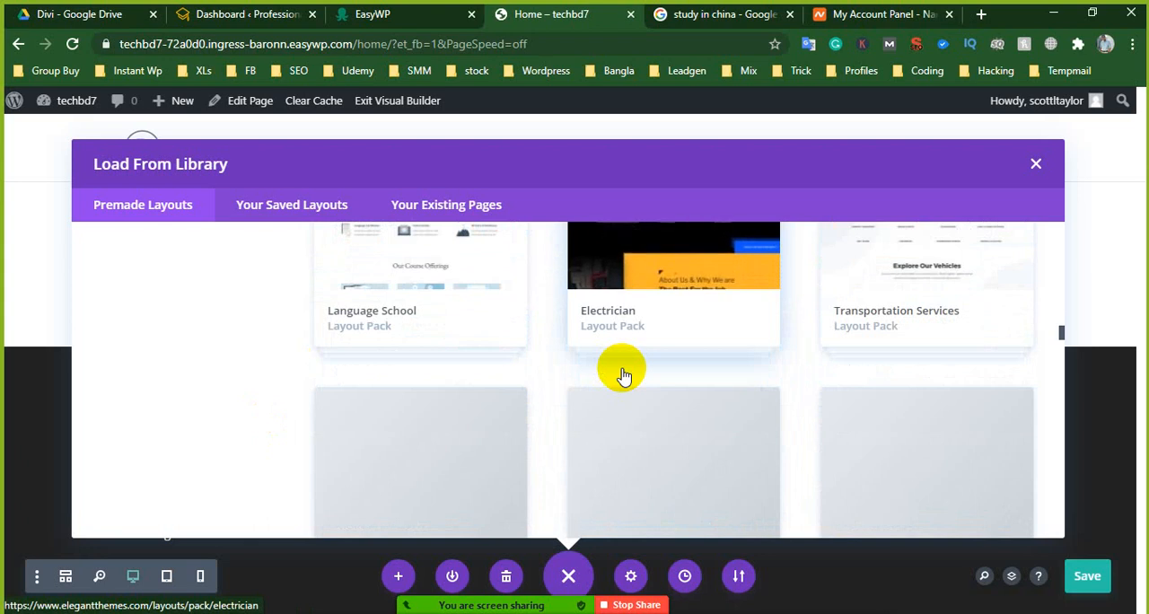
scroll(624, 376, down, 2)
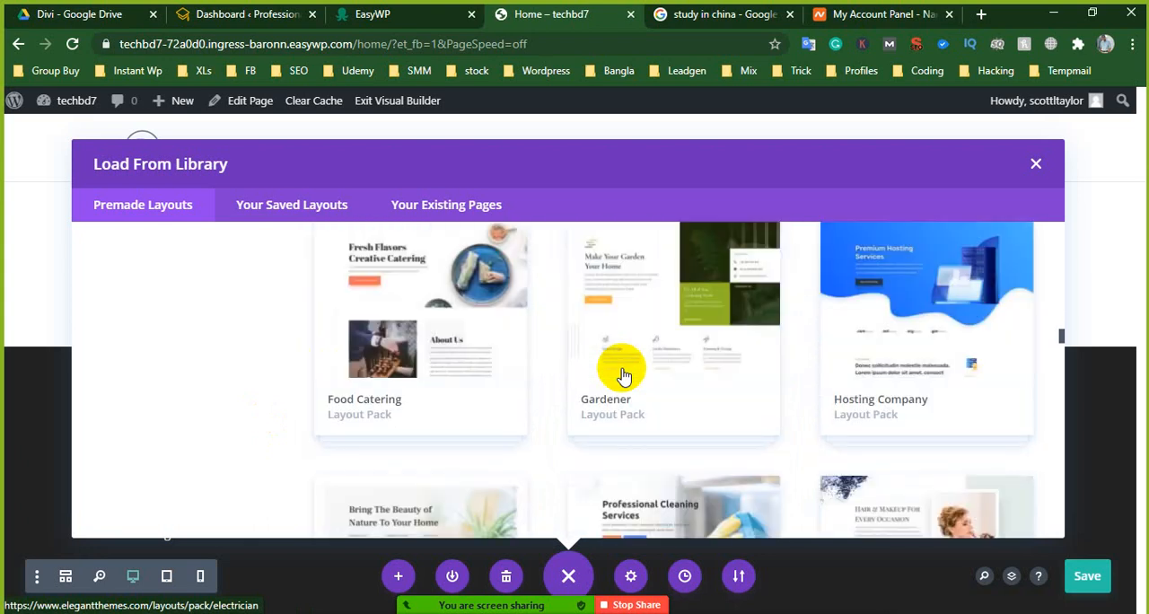
scroll(624, 375, up, 3)
scroll(624, 375, down, 4)
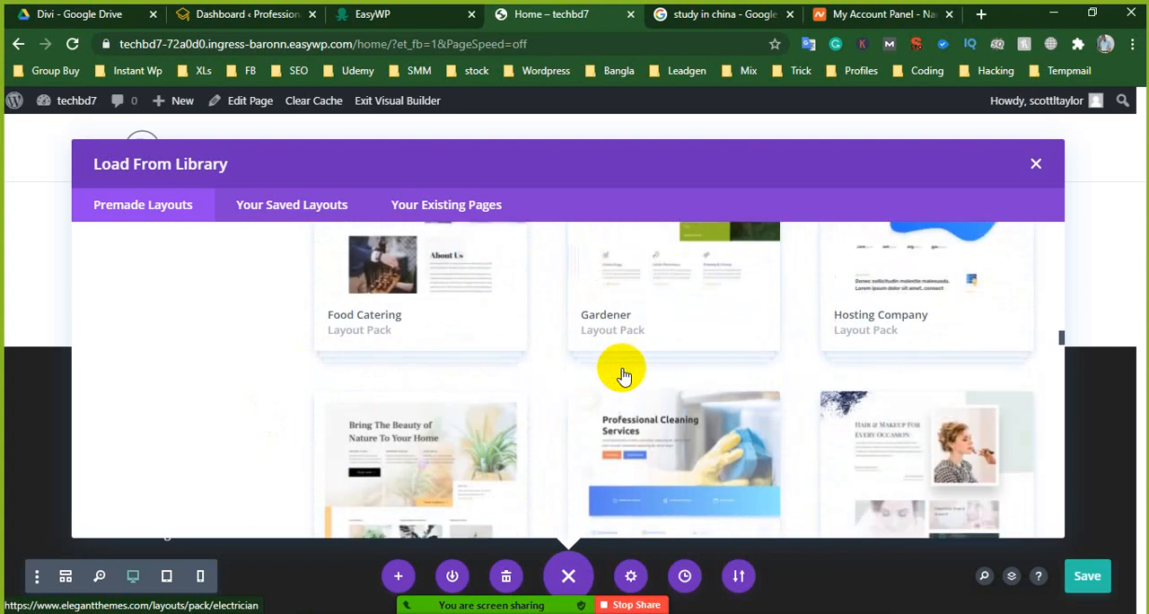
scroll(624, 376, down, 2)
scroll(624, 375, up, 2)
scroll(624, 375, down, 5)
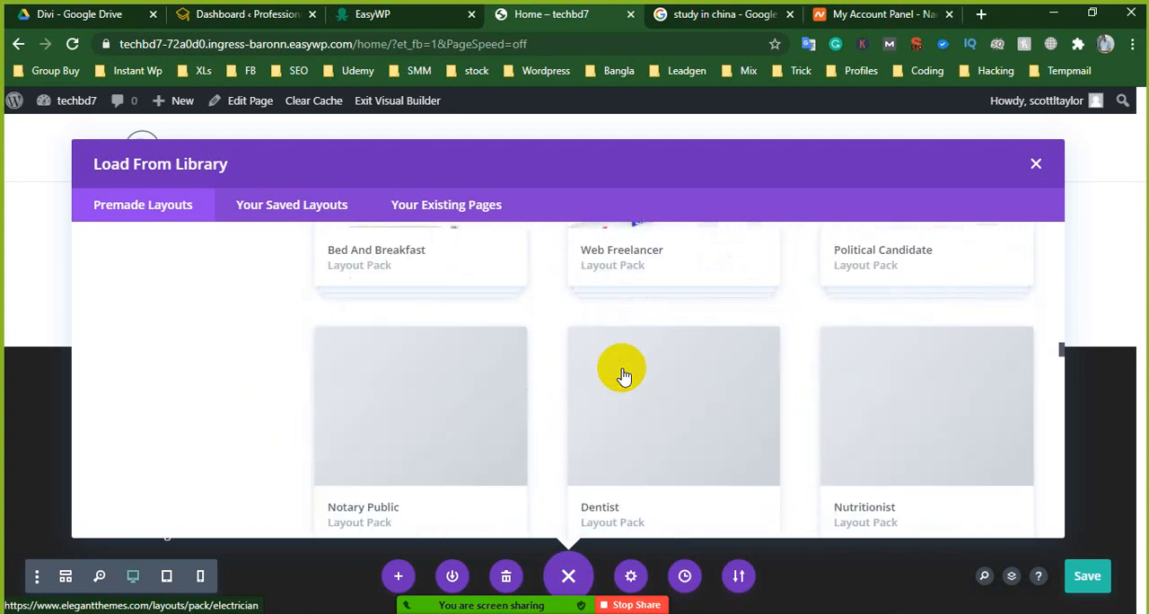
scroll(624, 375, down, 4)
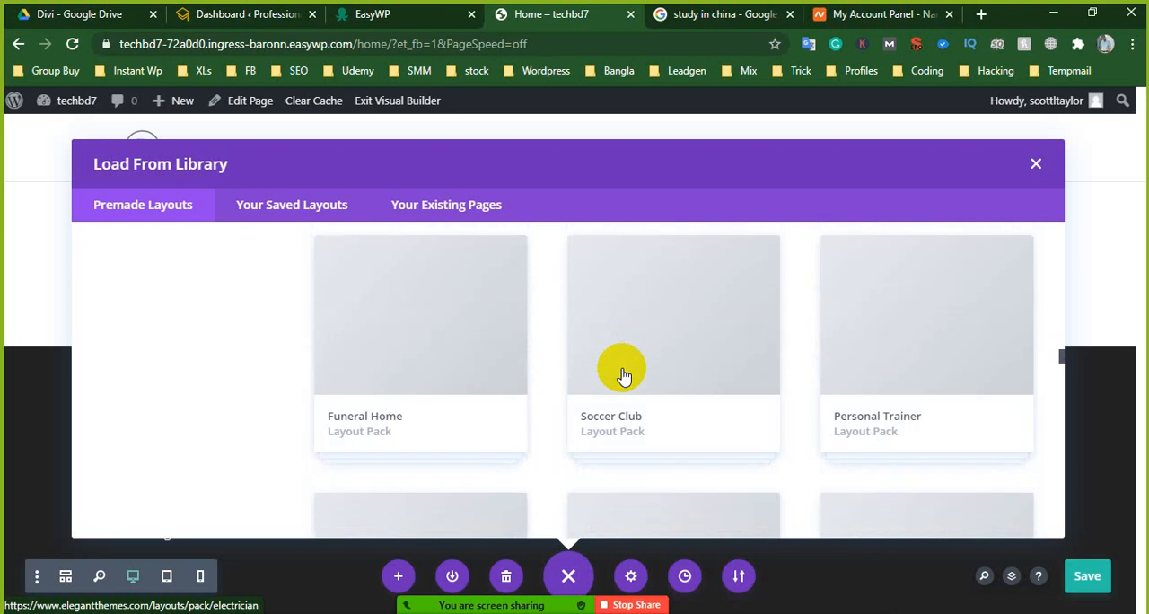
scroll(624, 375, down, 4)
scroll(622, 377, up, 3)
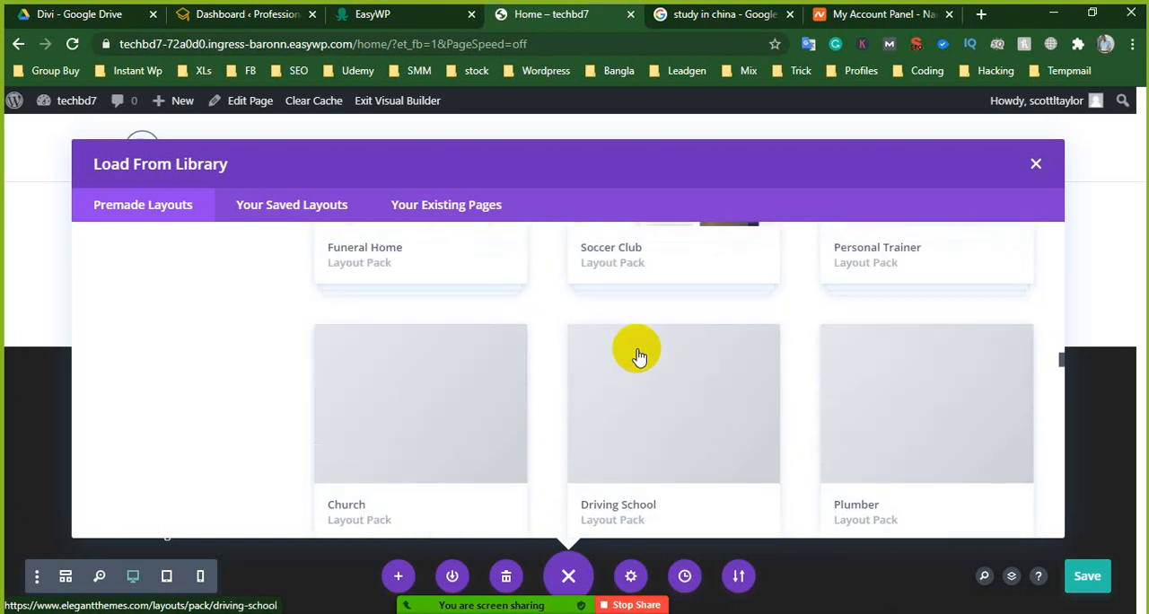
- Open the Funeral Home layout pack, review its included layouts, and choose to use its Landing layout
scroll(637, 359, up, 4)
scroll(636, 359, up, 1)
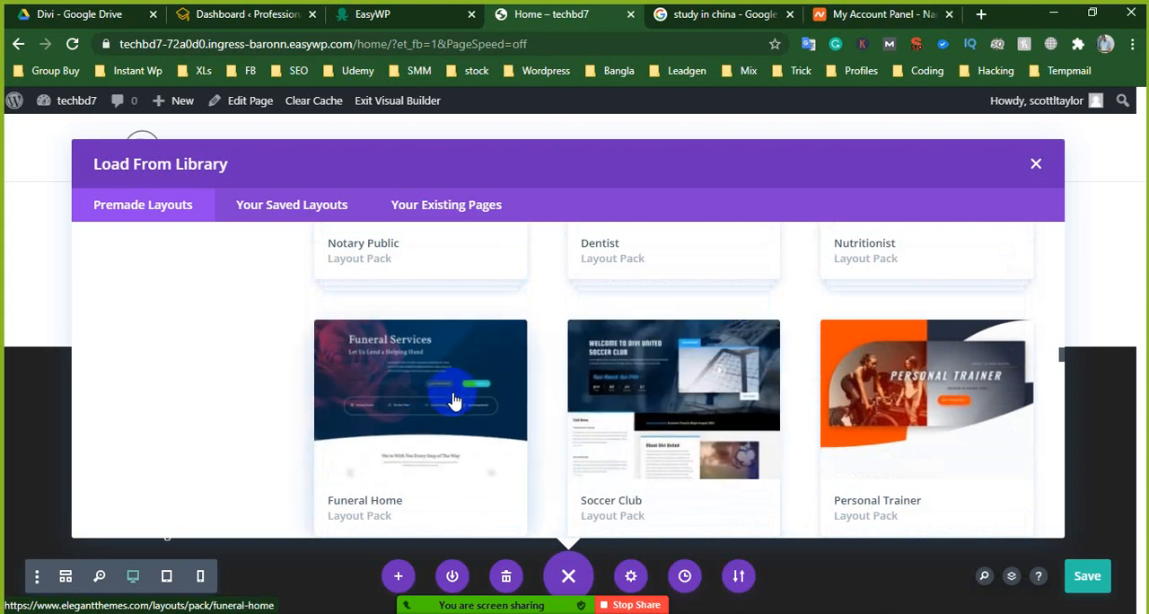
scroll(458, 362, down, 1)
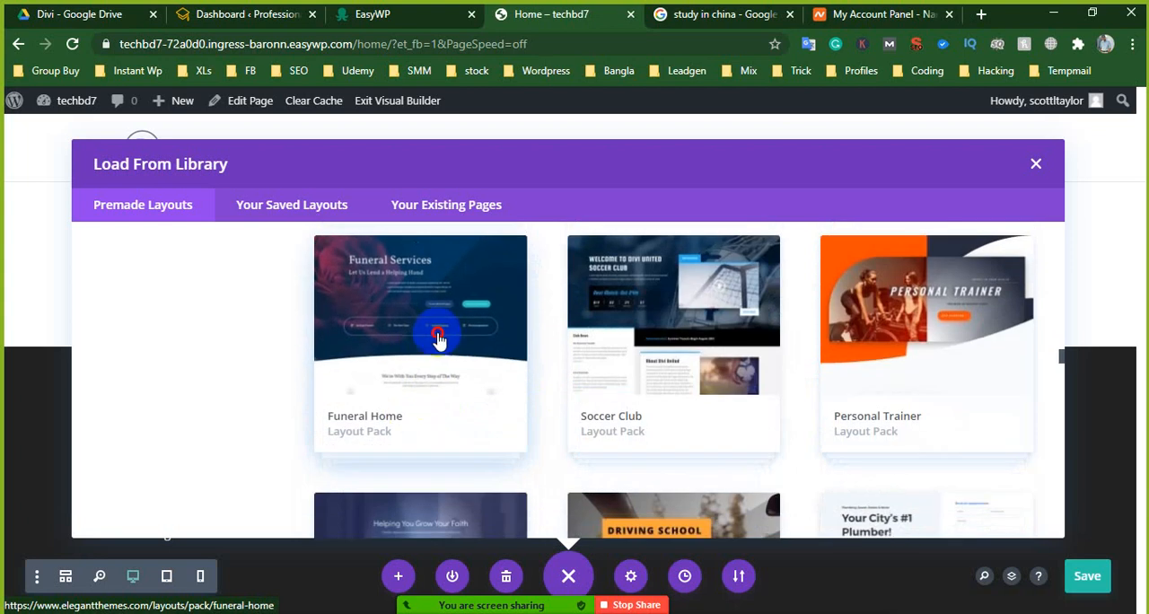
click(438, 340)
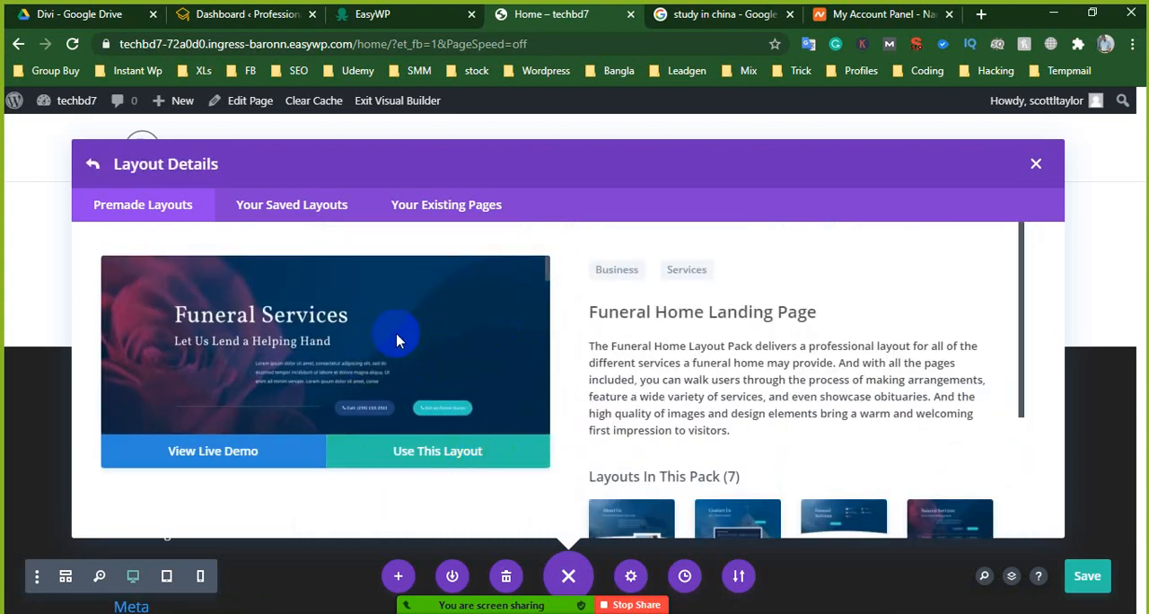
scroll(841, 302, down, 3)
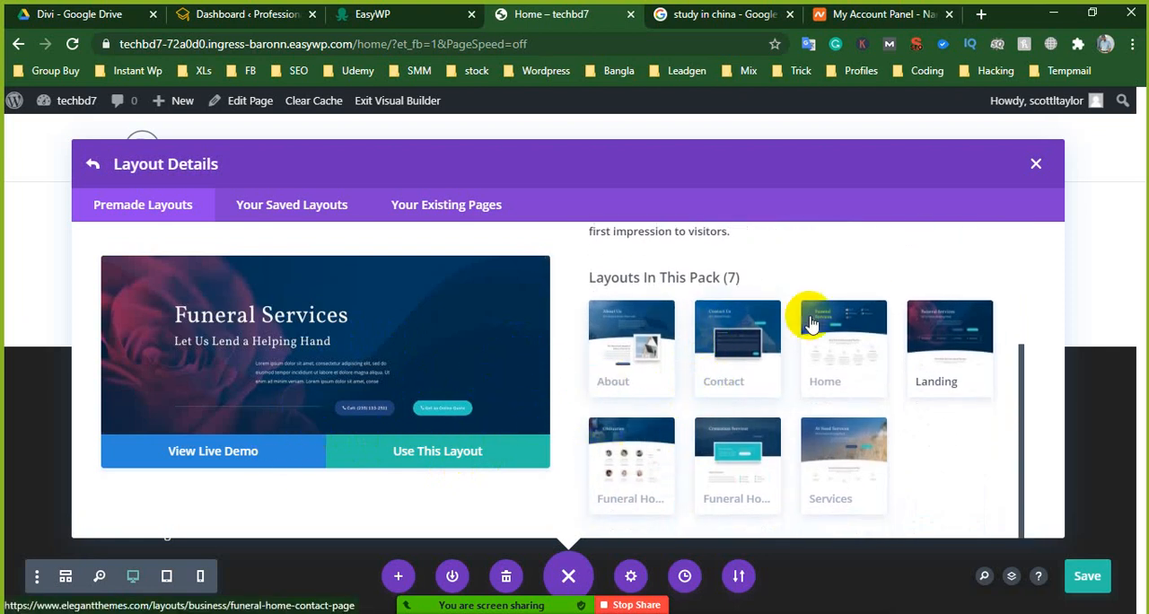
click(416, 460)
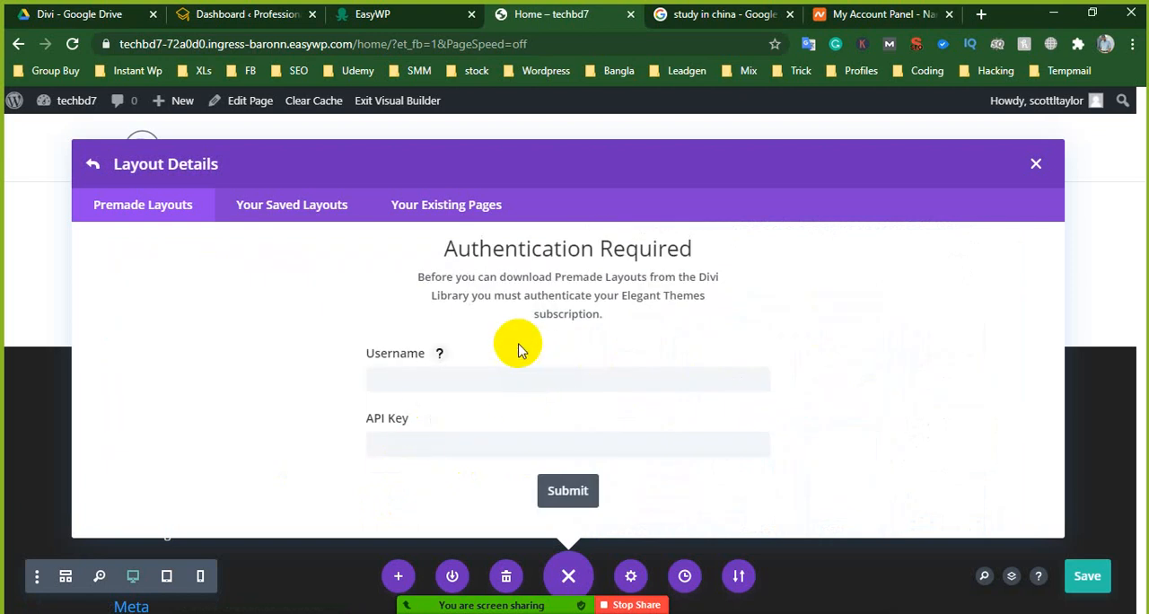
- Authenticate the Elegant Themes subscription with the saved account username and API key to download the Funeral Home layout
click(483, 380)
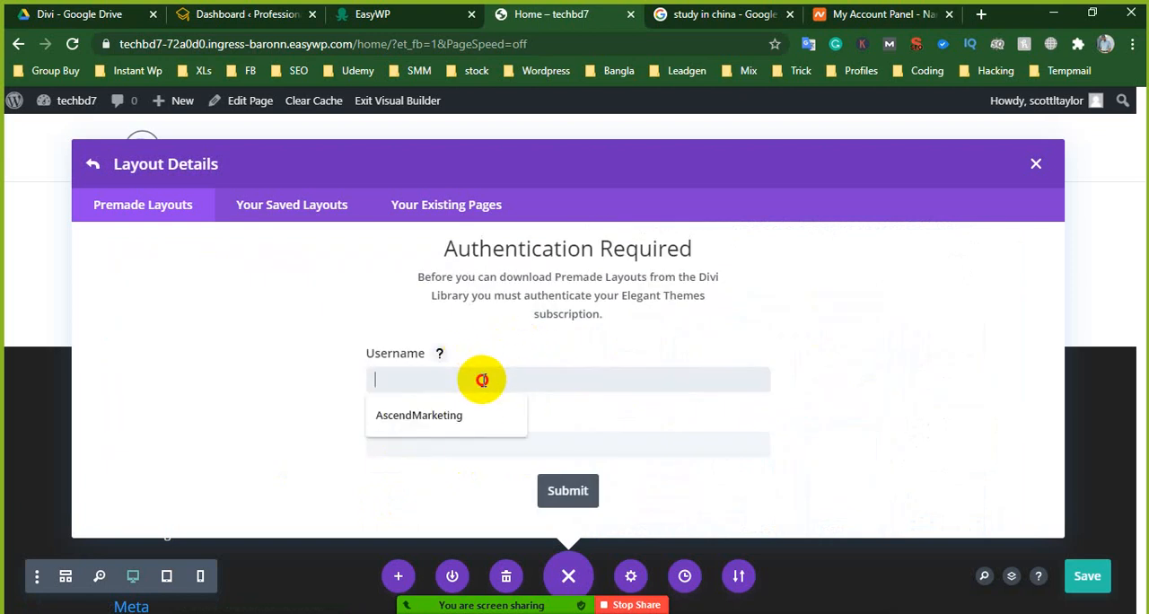
click(441, 410)
click(415, 446)
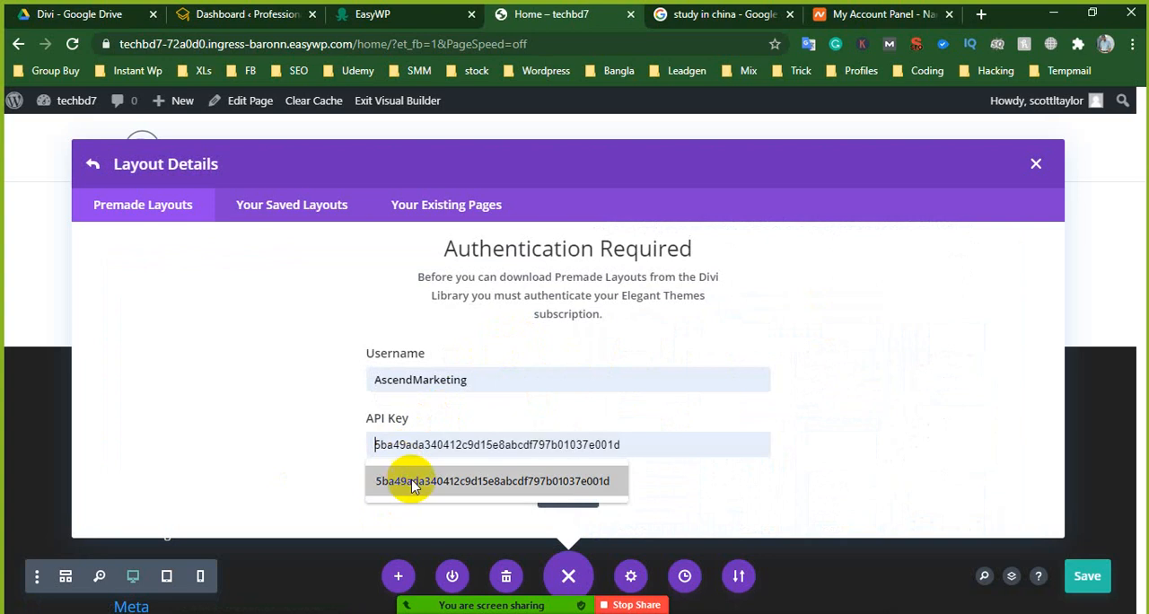
click(410, 482)
click(554, 499)
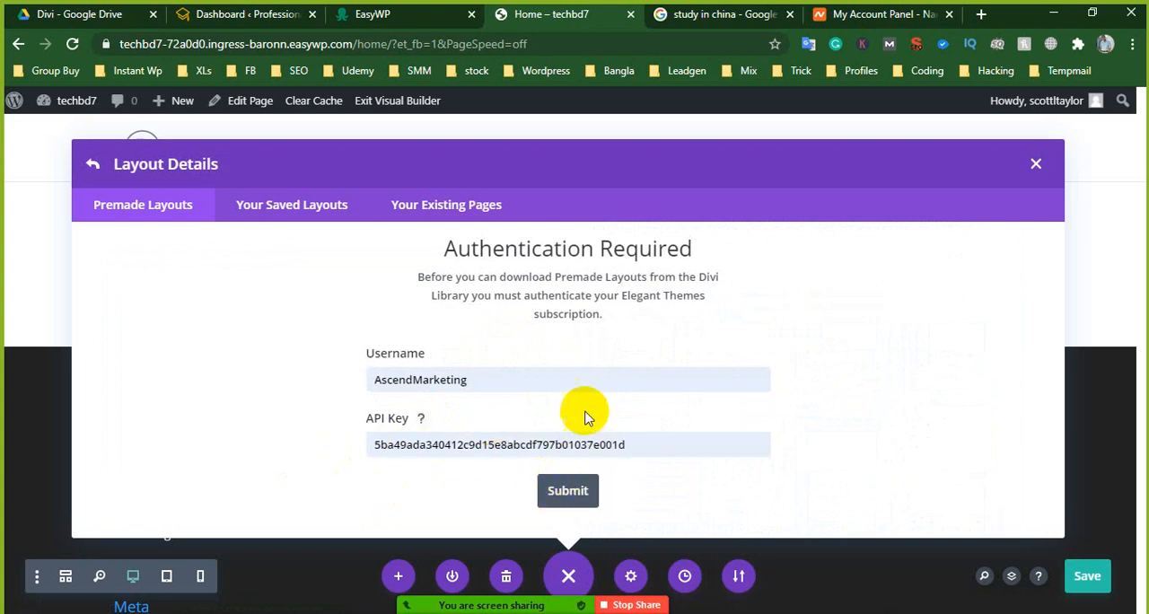
click(465, 438)
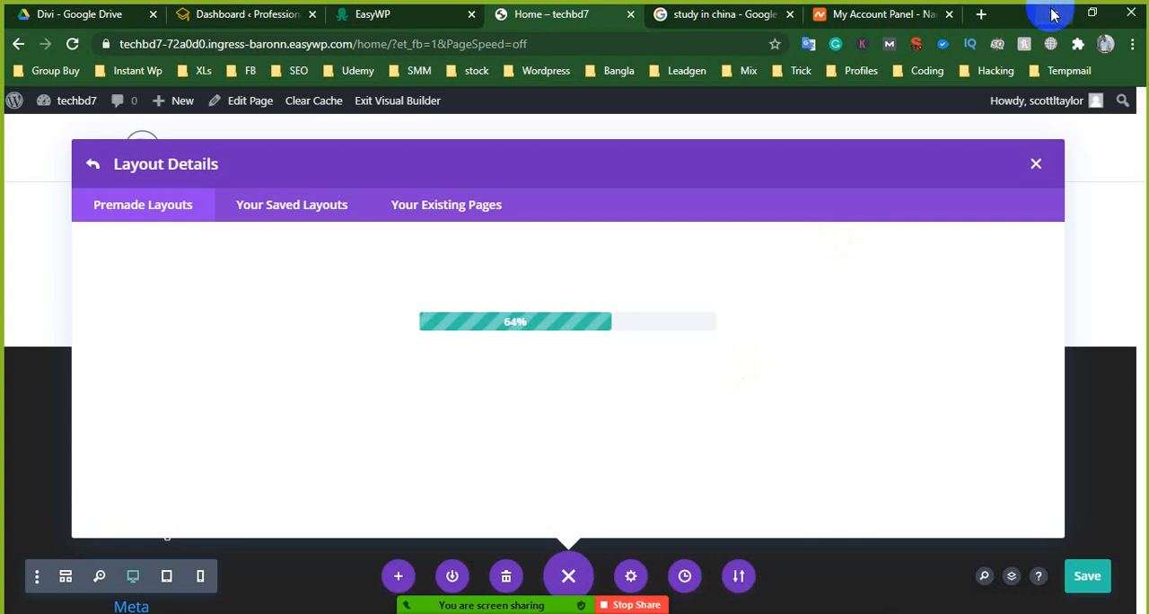
- Switch to Google Drive, select Api key.txt in the Divi folder, and return to the Home page builder
click(49, 14)
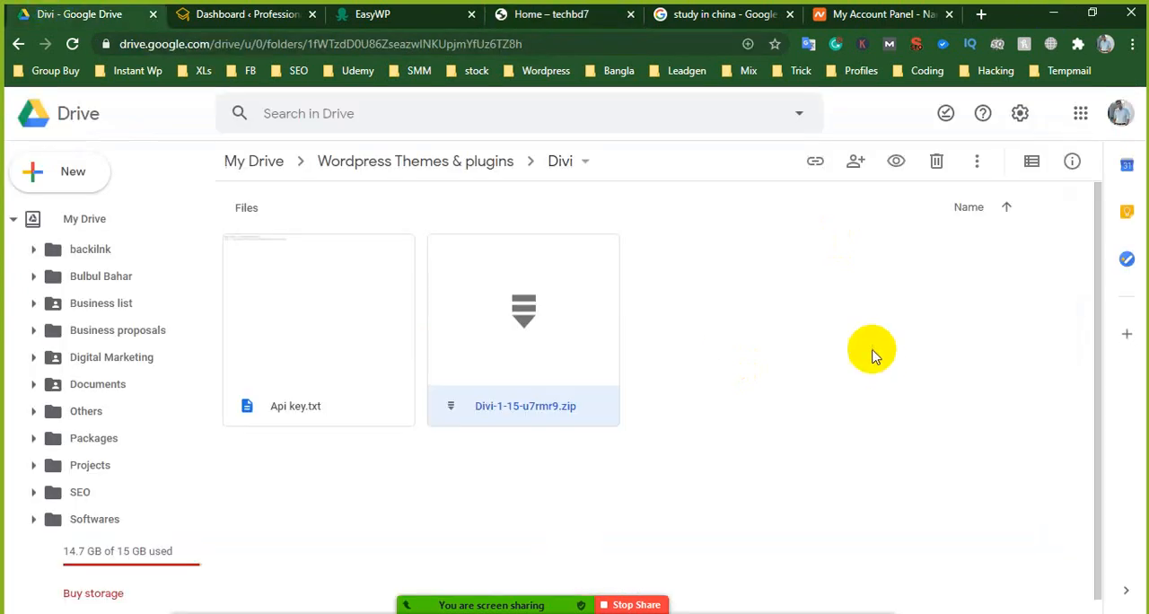
click(308, 321)
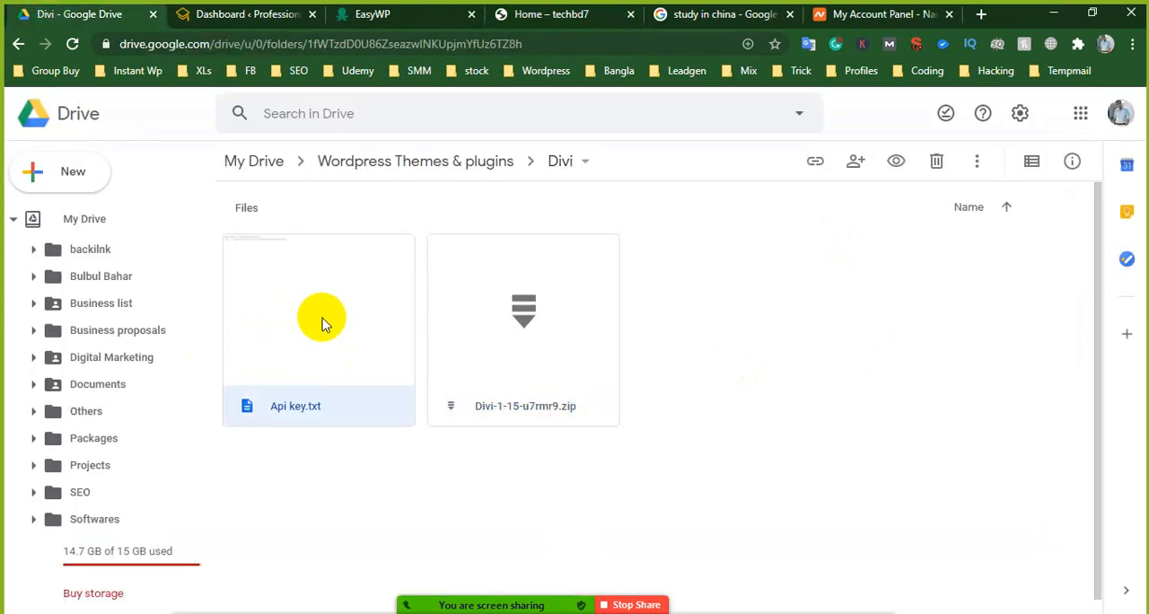
click(539, 14)
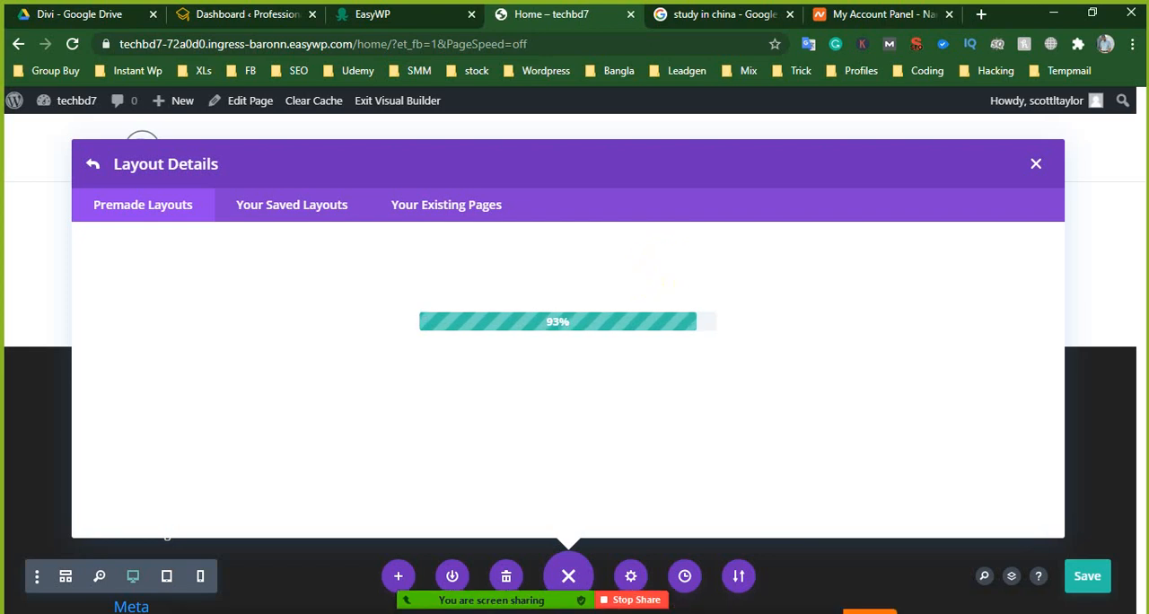
- Check the new message in the Zoom group chat and minimise the chat window
click(867, 588)
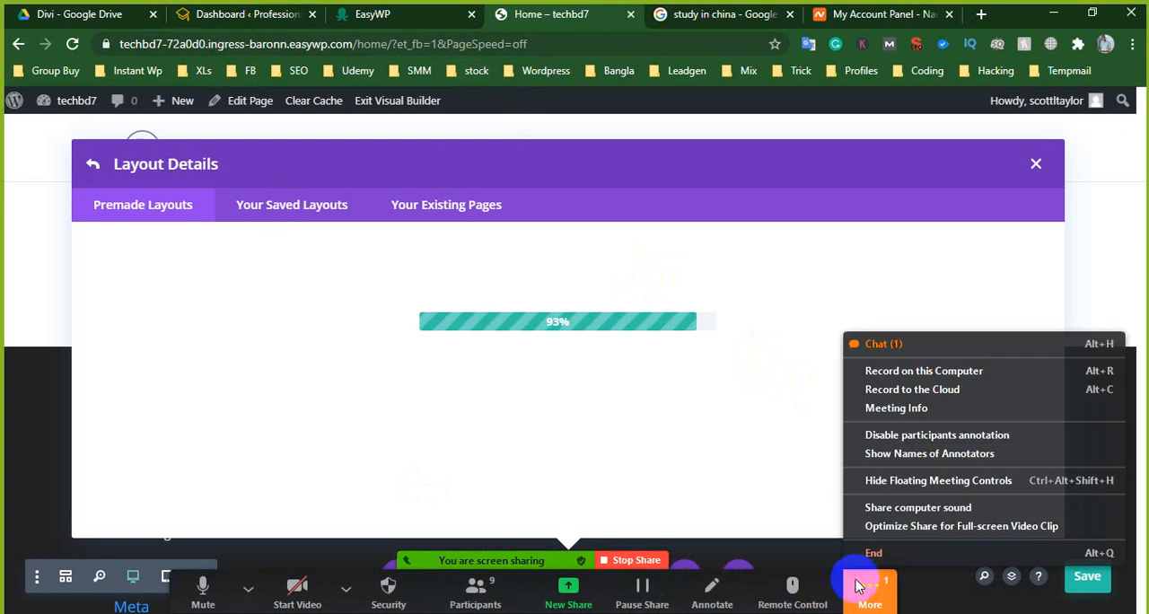
click(900, 350)
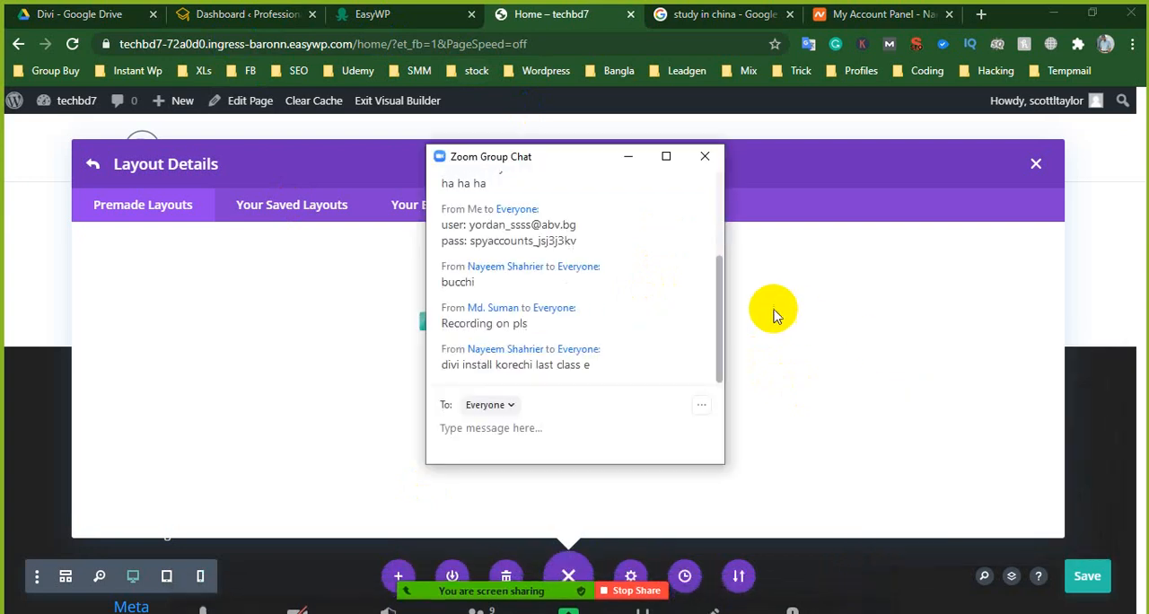
click(633, 166)
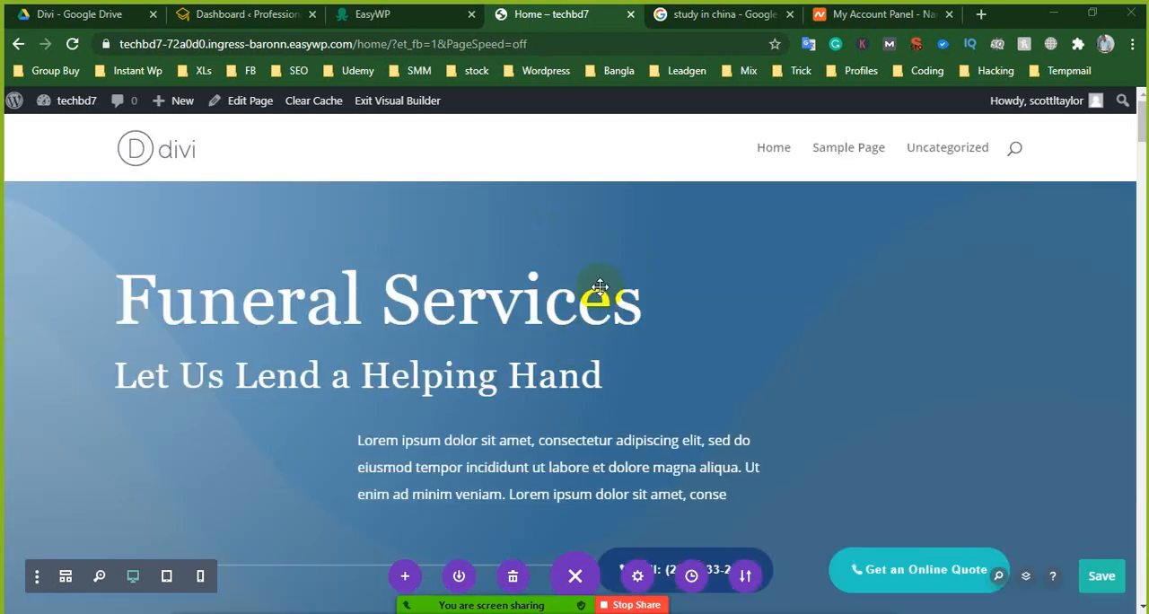
- Examine the loaded Funeral Home page, from the Funeral Services header through the testimonials and obituaries to Grief & Healing Support
scroll(598, 290, down, 4)
scroll(322, 346, up, 4)
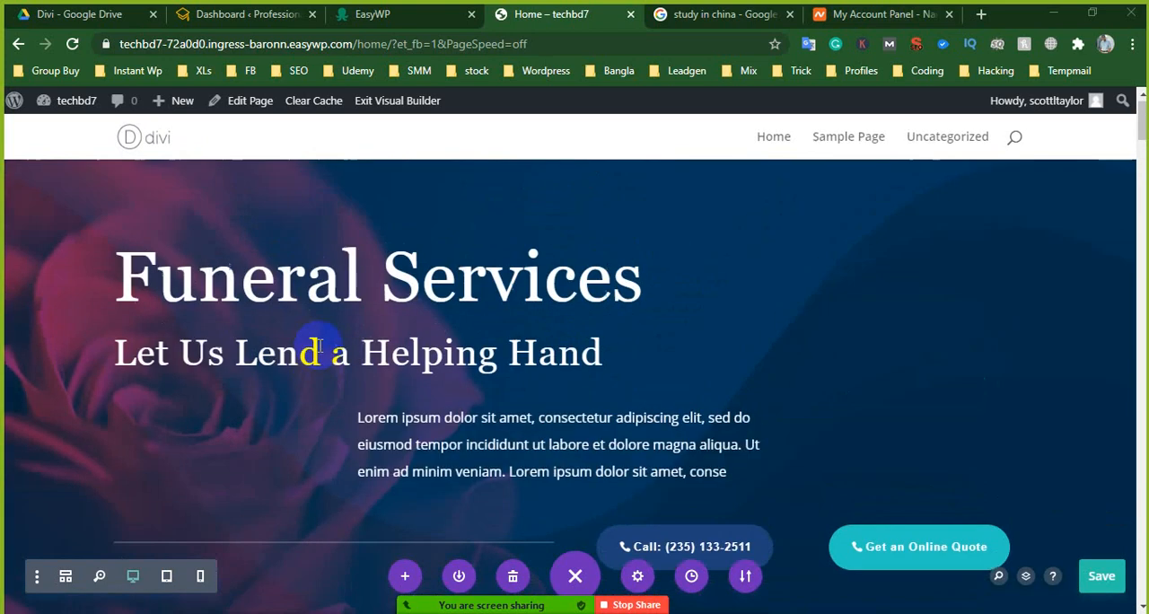
scroll(601, 308, down, 3)
scroll(600, 308, down, 6)
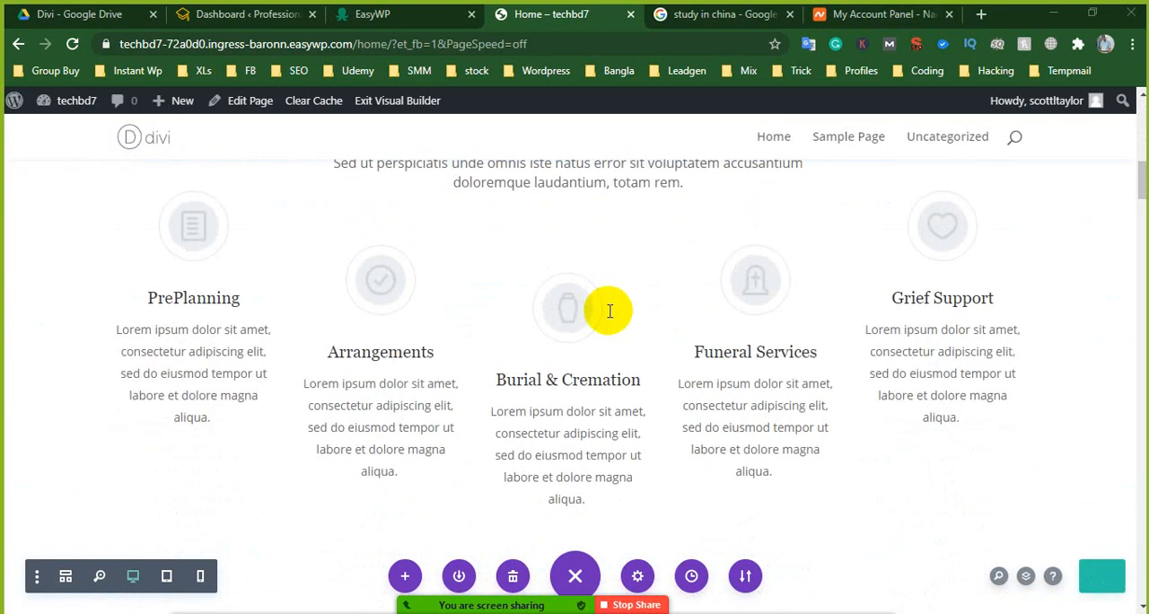
scroll(664, 329, down, 3)
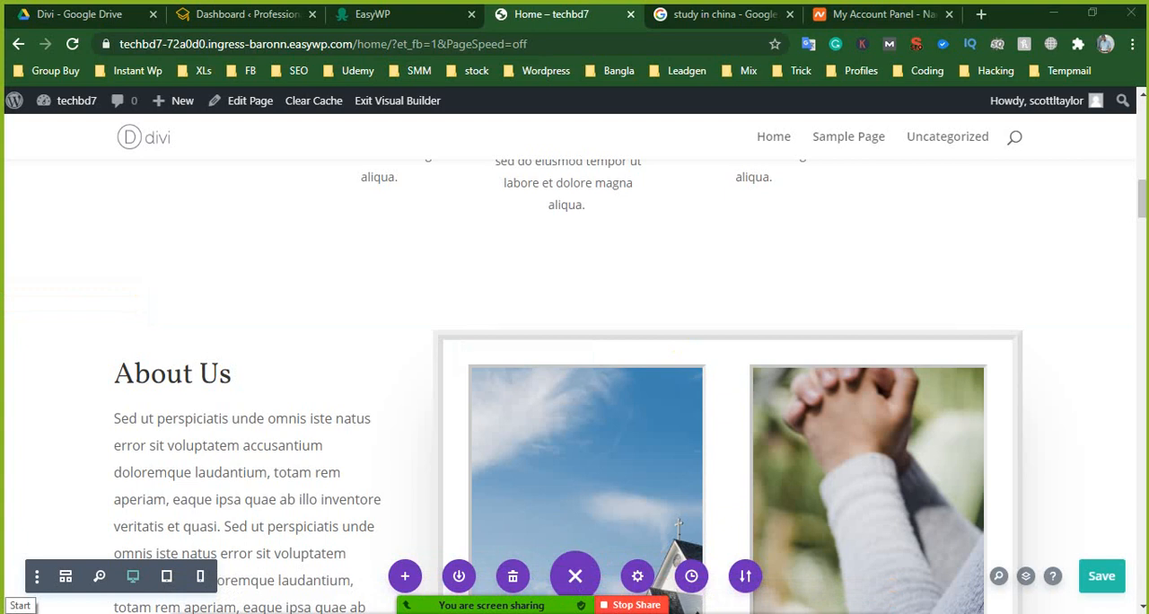
scroll(243, 585, up, 5)
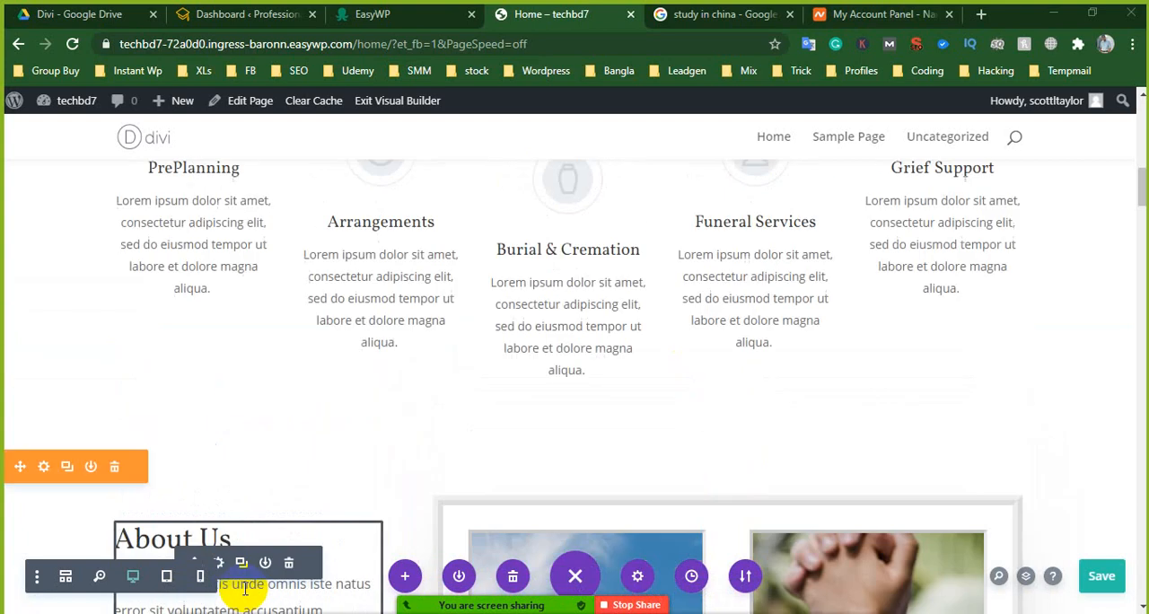
scroll(403, 529, up, 10)
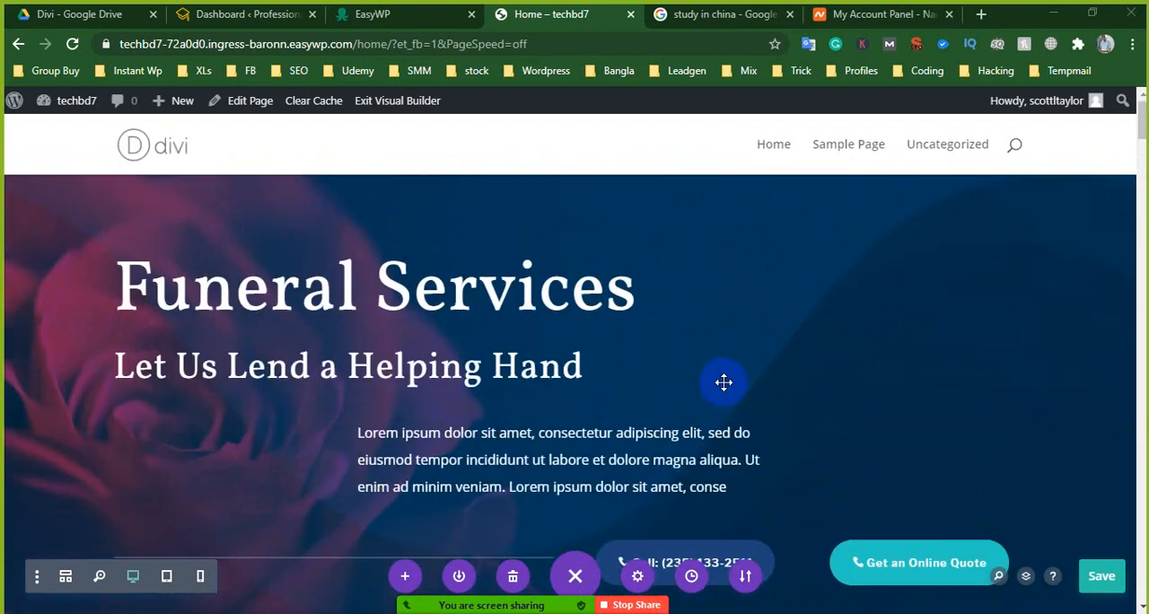
scroll(584, 404, down, 6)
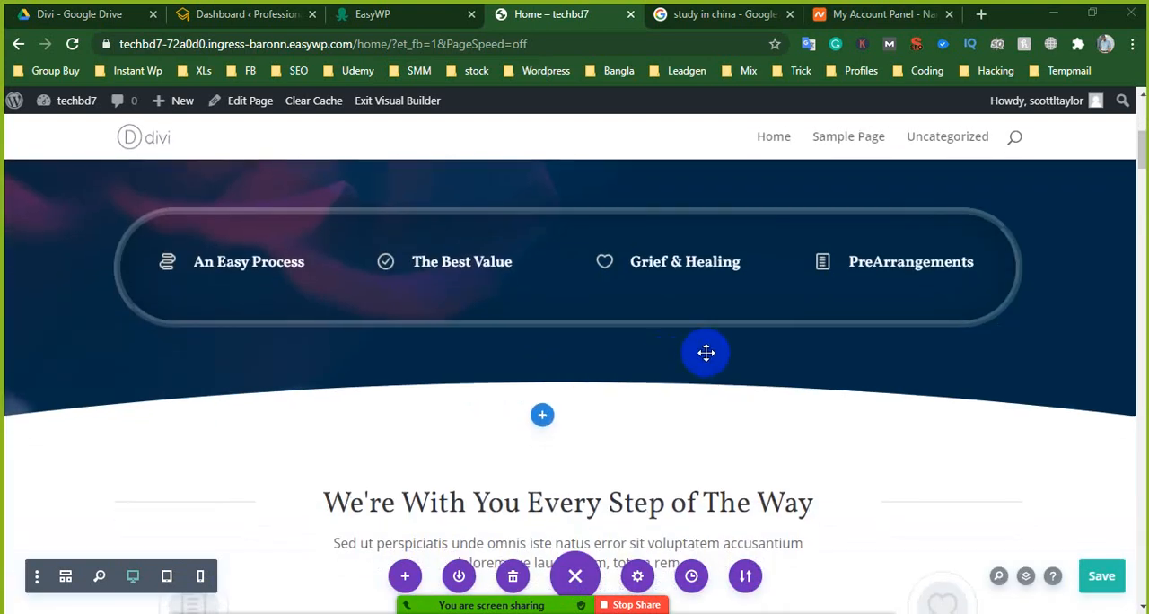
scroll(704, 375, down, 12)
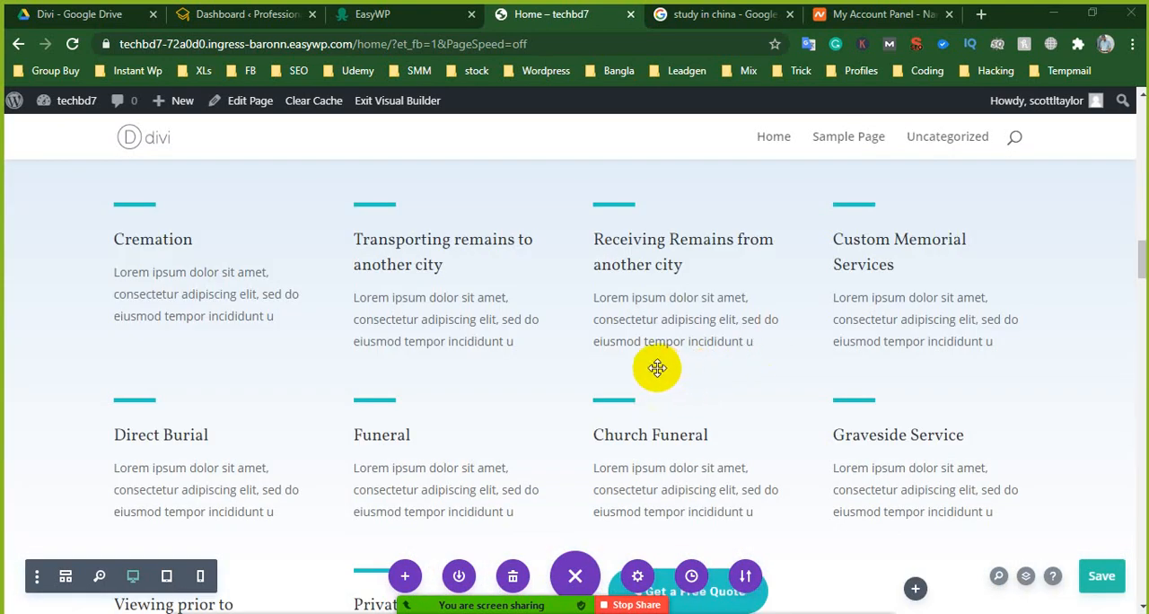
scroll(459, 316, down, 4)
scroll(664, 364, down, 9)
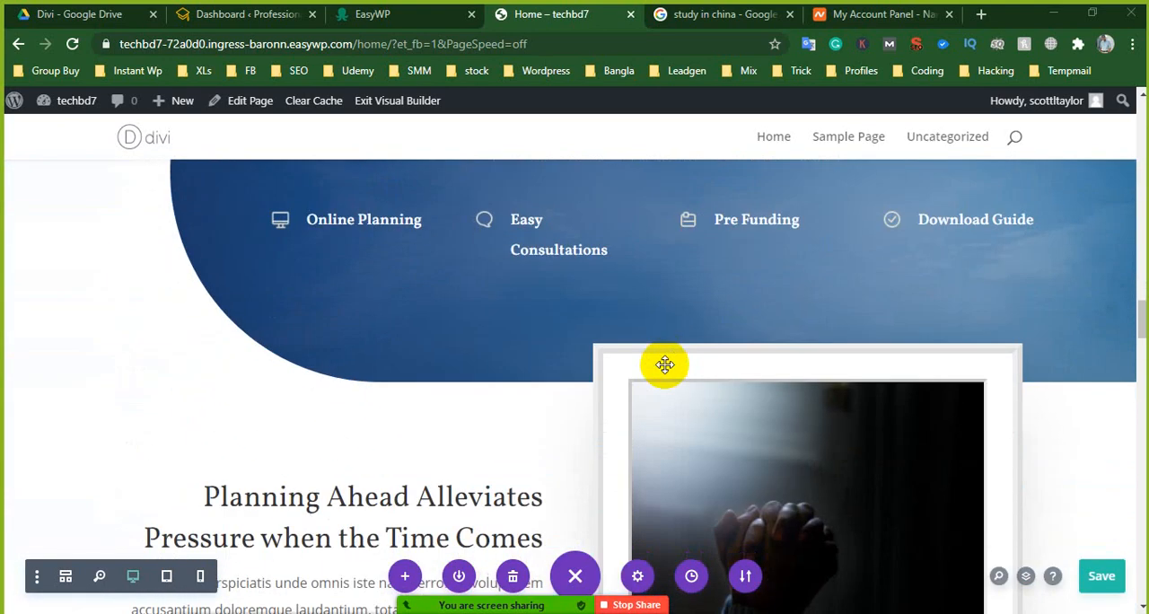
scroll(665, 364, down, 8)
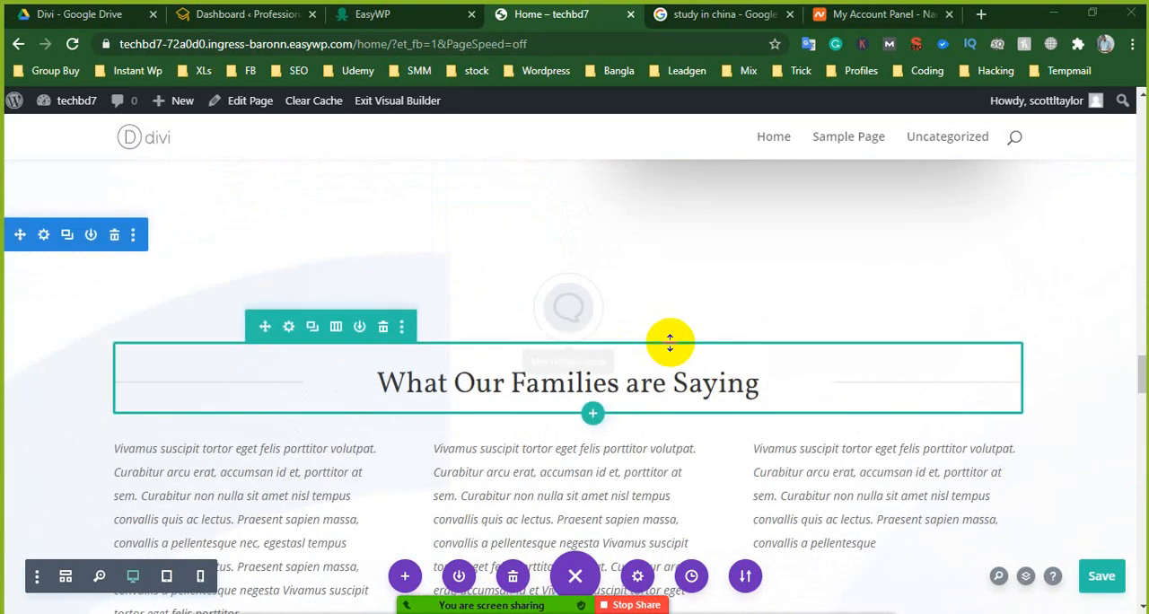
scroll(673, 352, down, 2)
scroll(672, 352, down, 1)
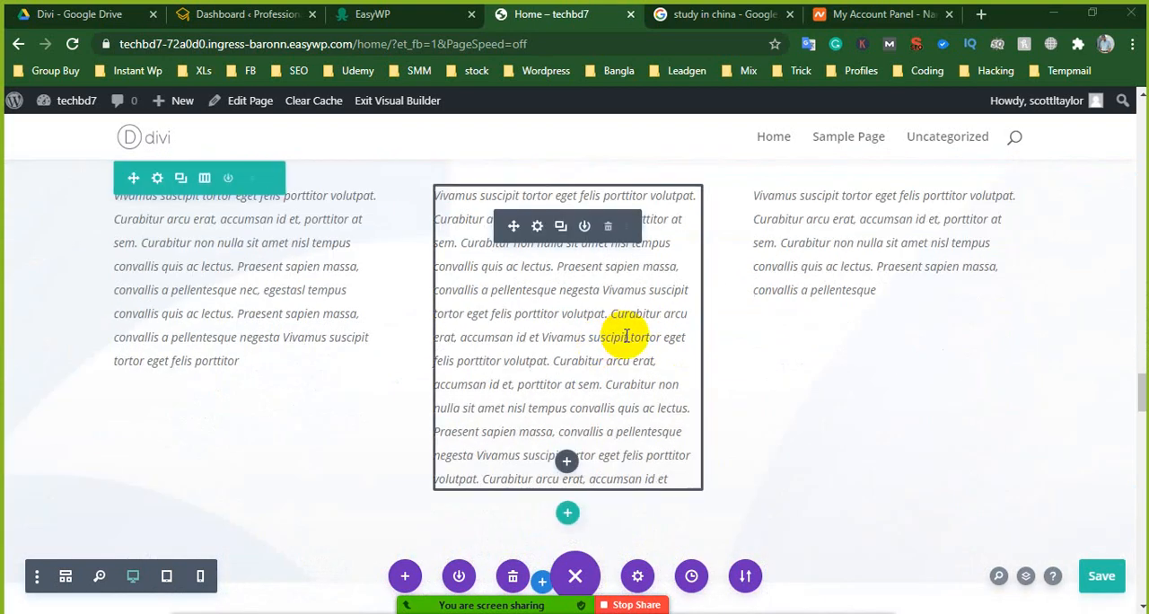
scroll(628, 336, down, 6)
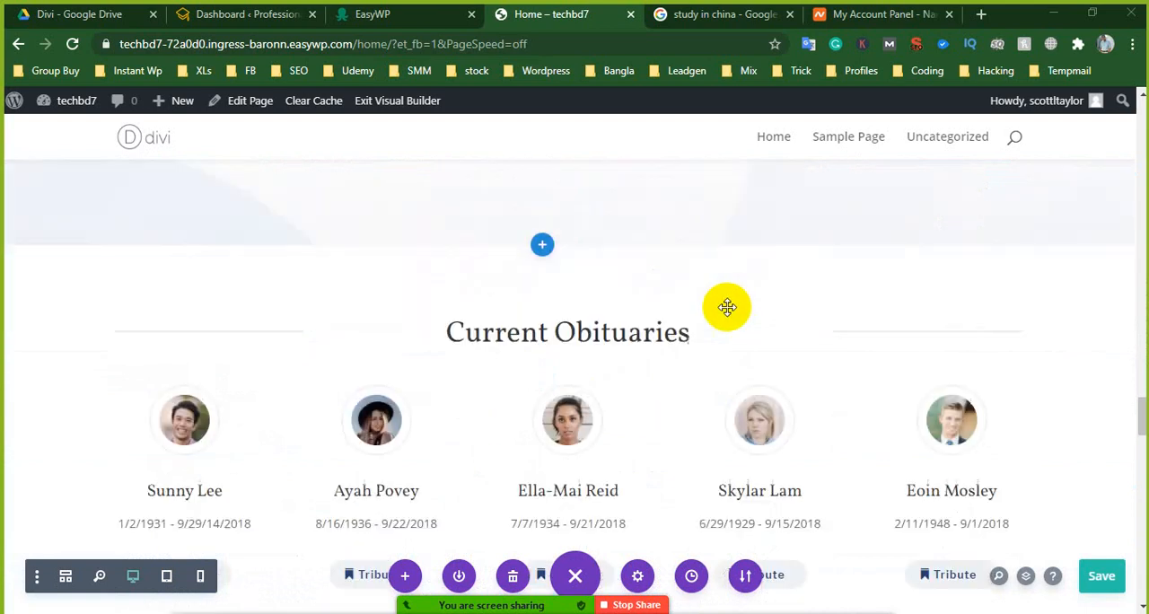
scroll(675, 356, down, 5)
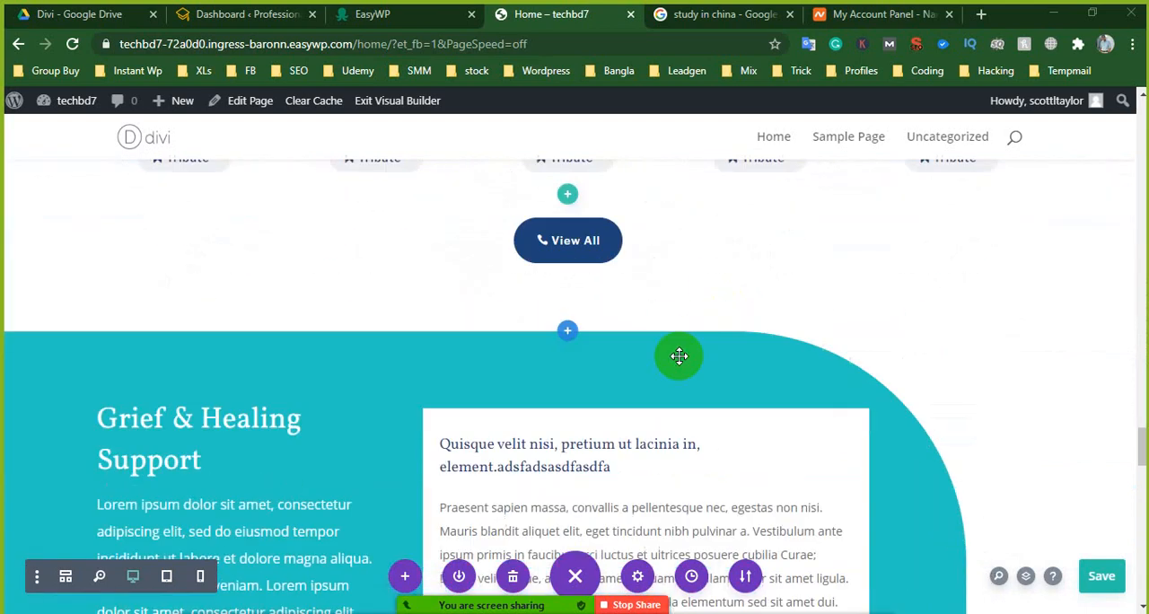
- Examine the rest of the Home page, from Grief & Healing Support through Our Service Areas and the company logos to the footer
scroll(718, 363, down, 4)
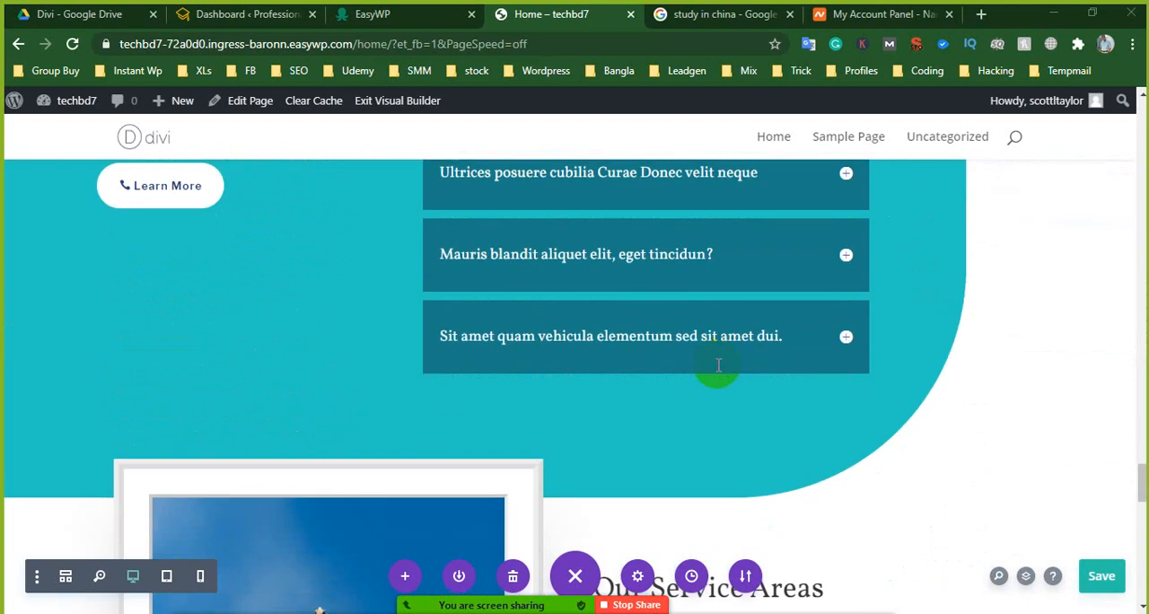
scroll(719, 364, down, 10)
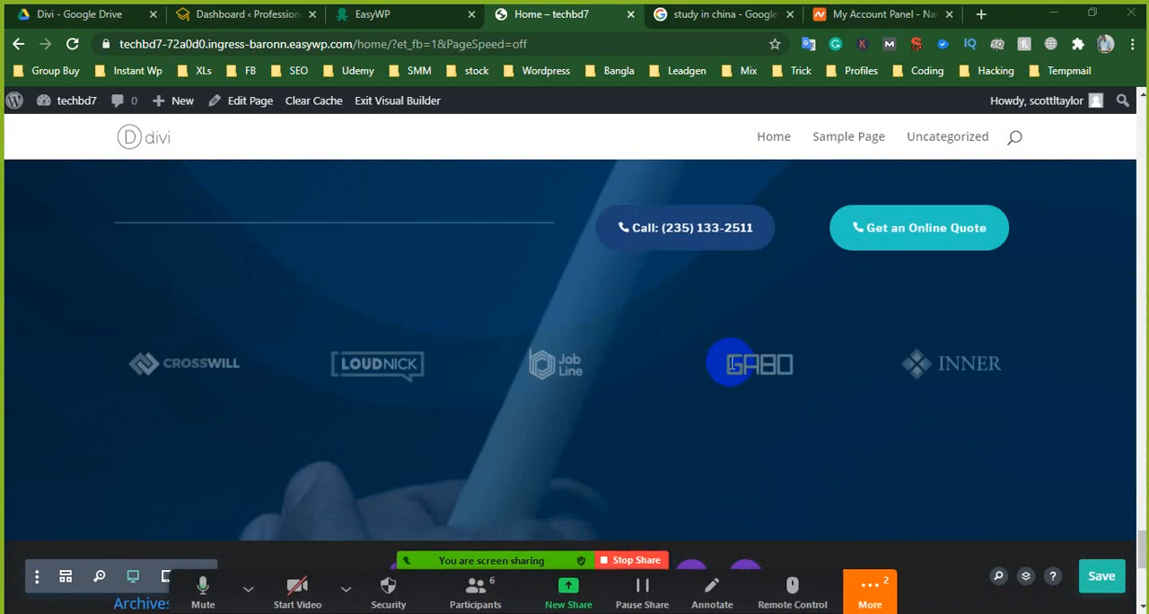
scroll(732, 368, down, 5)
scroll(710, 384, up, 3)
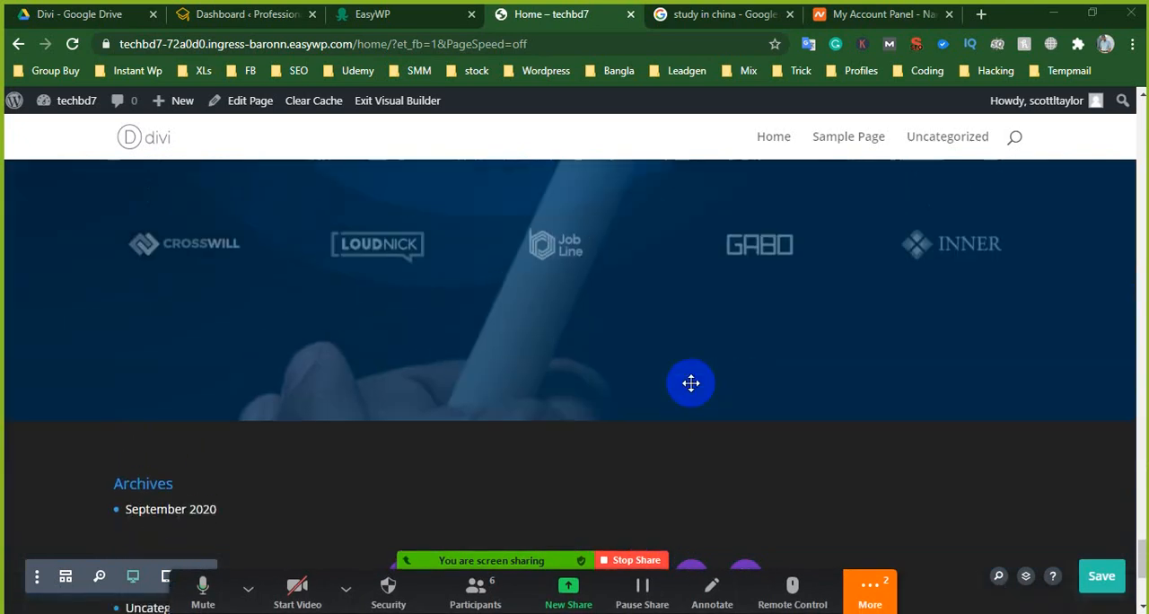
scroll(557, 323, up, 3)
scroll(629, 314, down, 1)
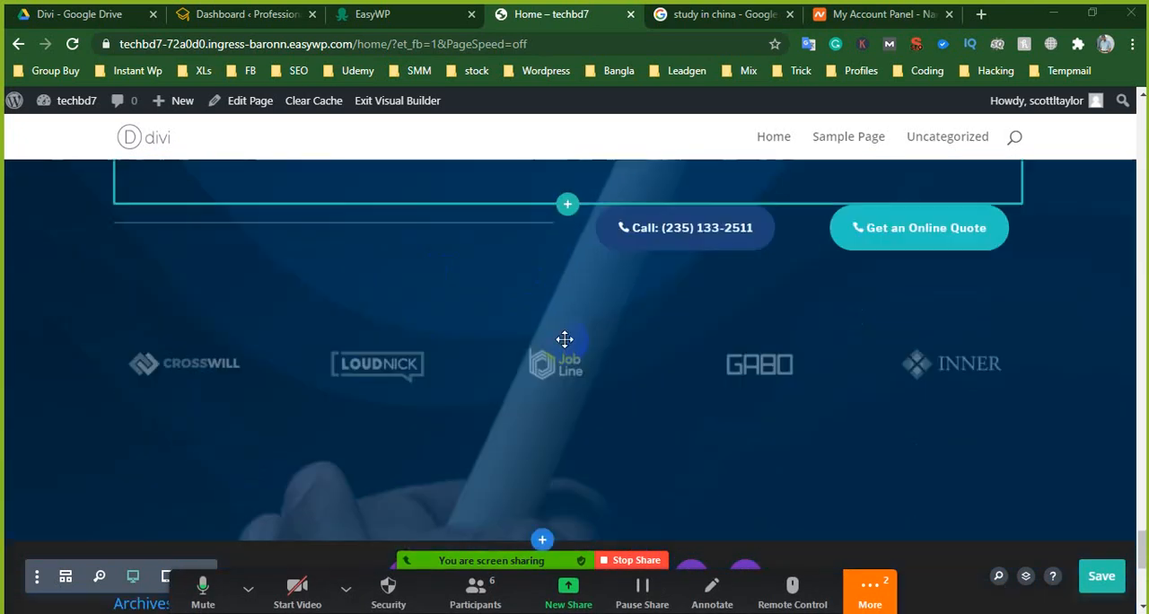
scroll(628, 332, down, 5)
click(98, 176)
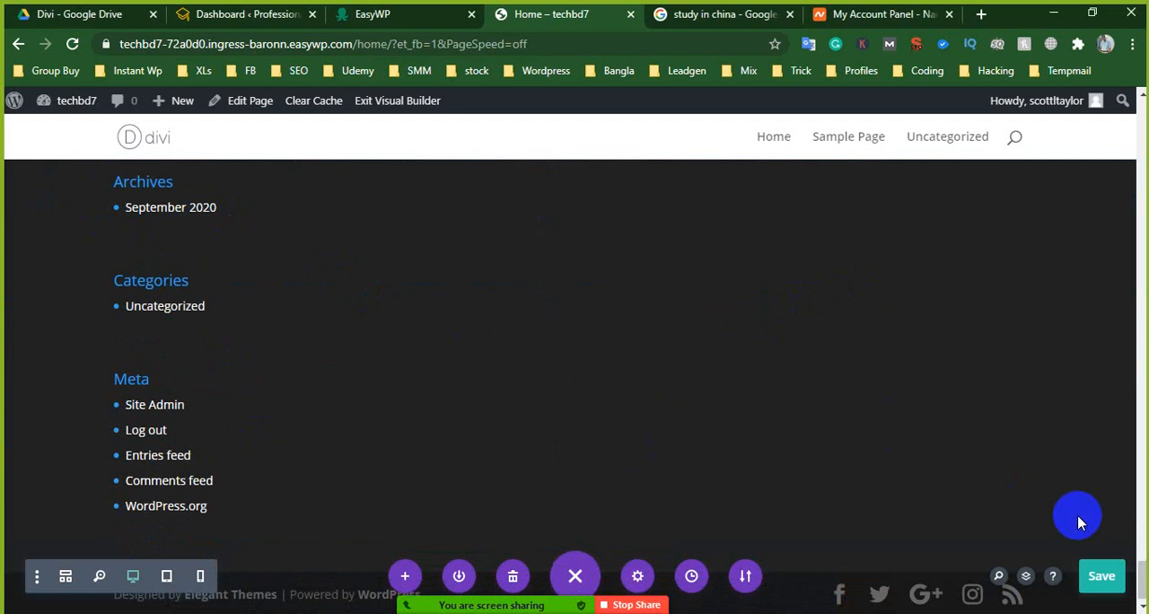
- Save the Home page and open the list of all pages in the techbd7 WordPress dashboard
click(1112, 578)
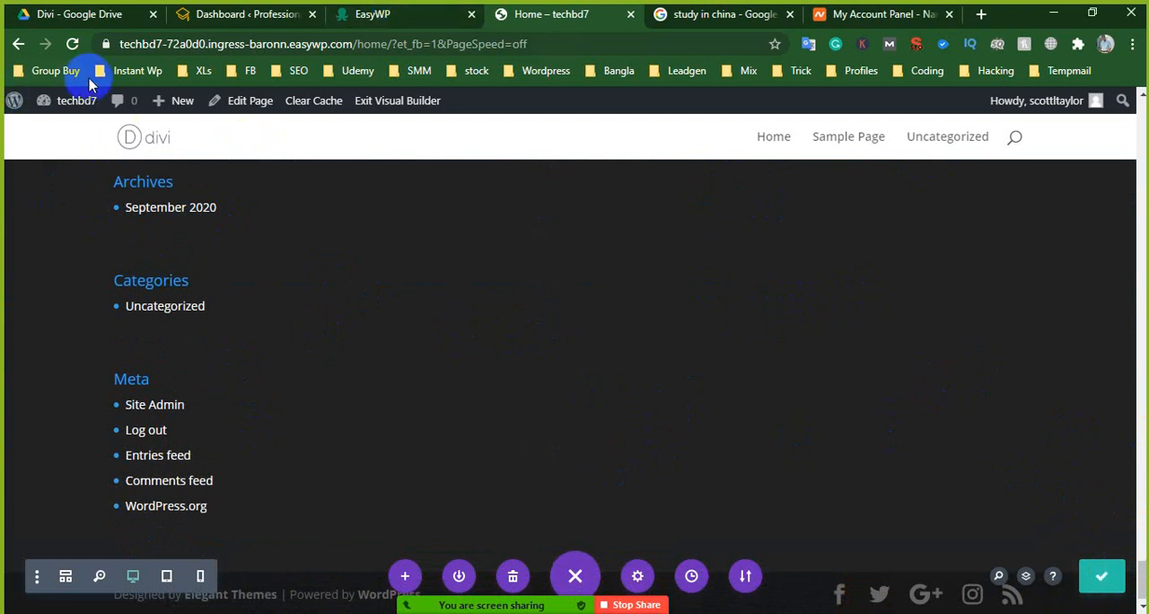
mouse_move(75, 105)
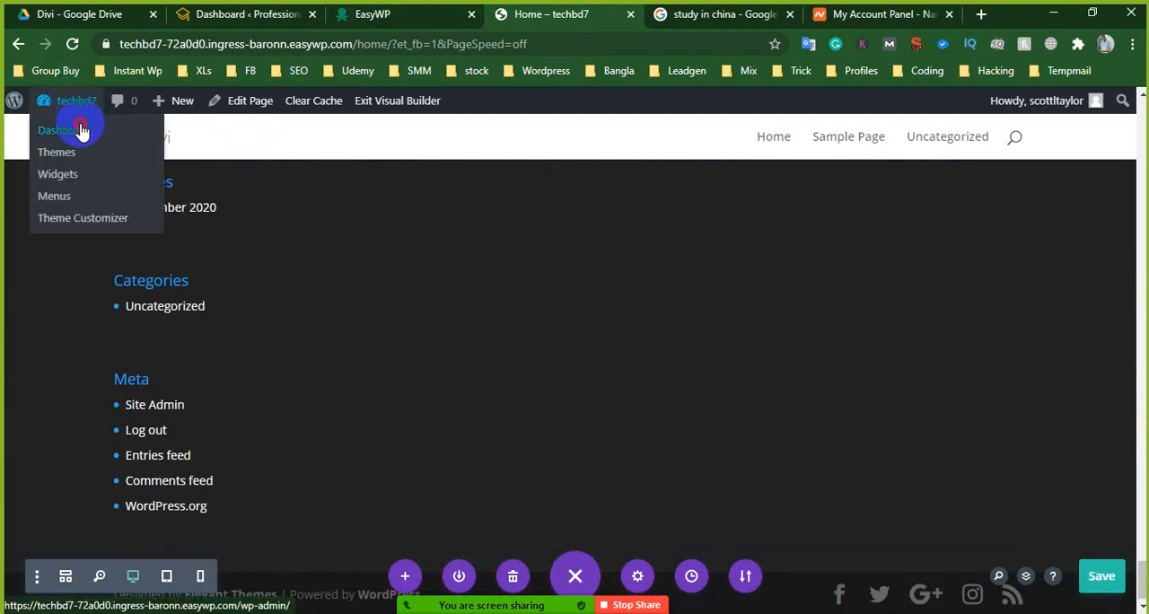
click(75, 105)
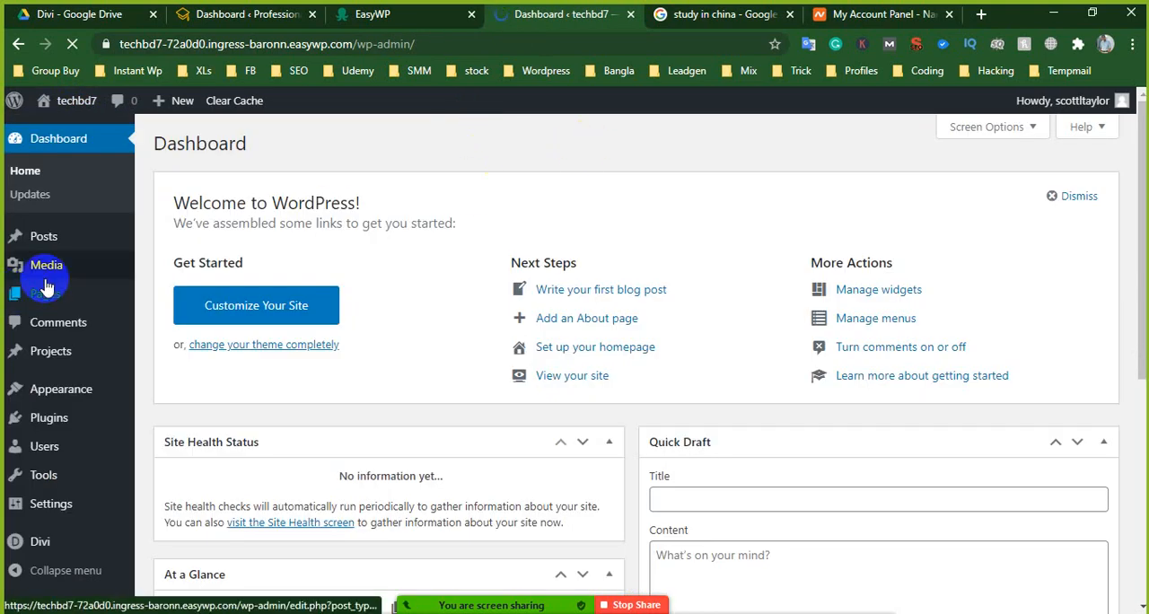
mouse_move(43, 294)
click(164, 300)
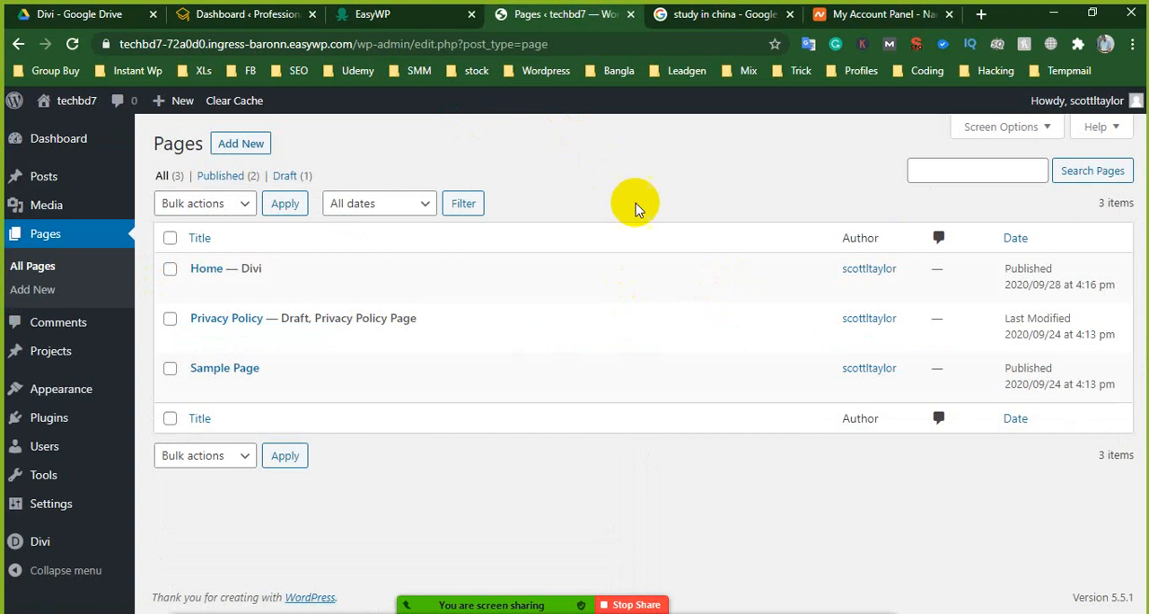
right_click(247, 146)
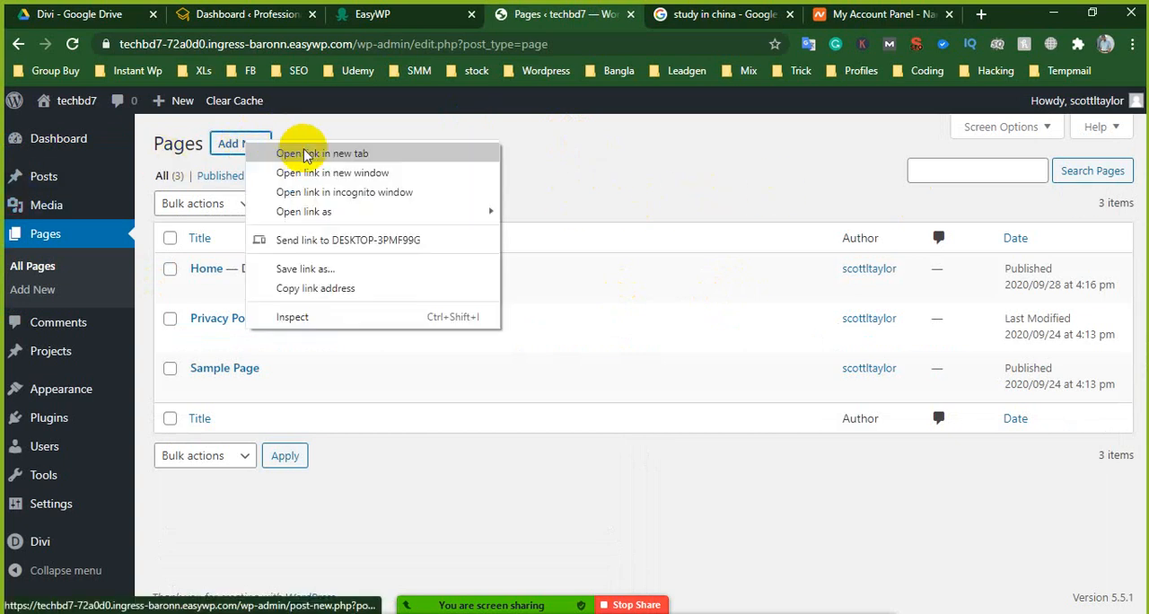
click(301, 150)
click(676, 14)
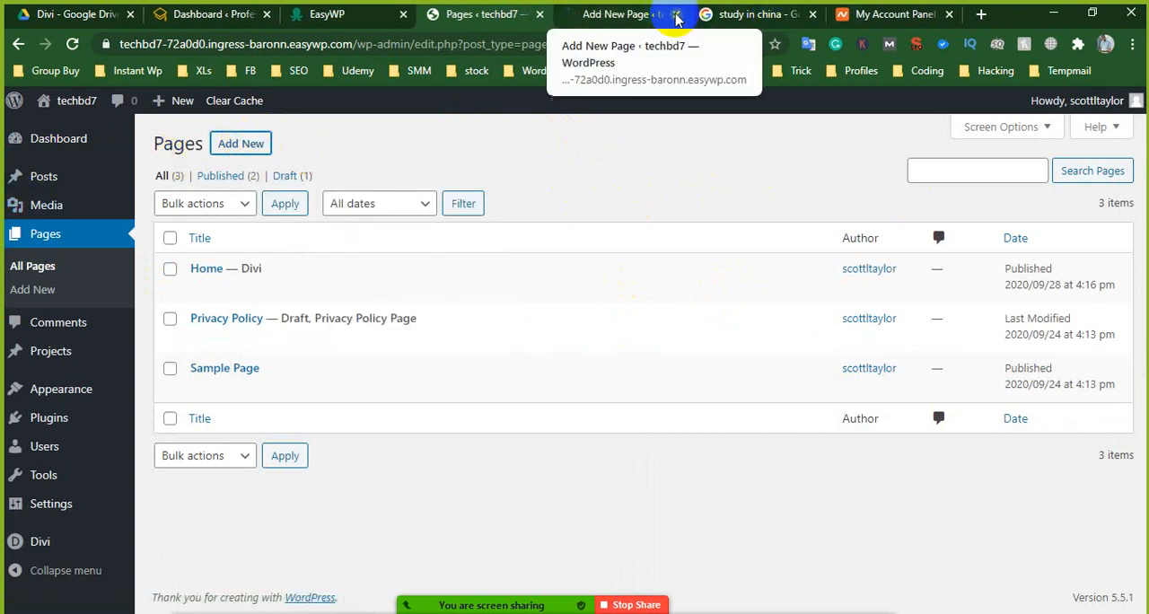
- Open Sample Page for editing in a new browser tab, dismiss the block editor's welcome guide and review the page text
right_click(201, 391)
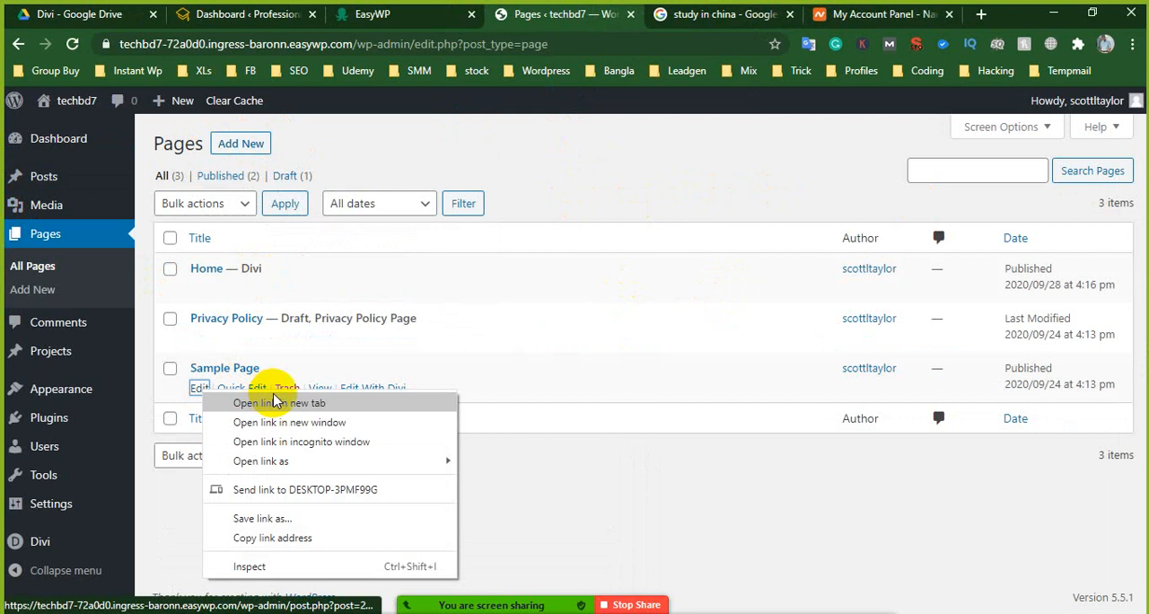
click(275, 397)
click(597, 13)
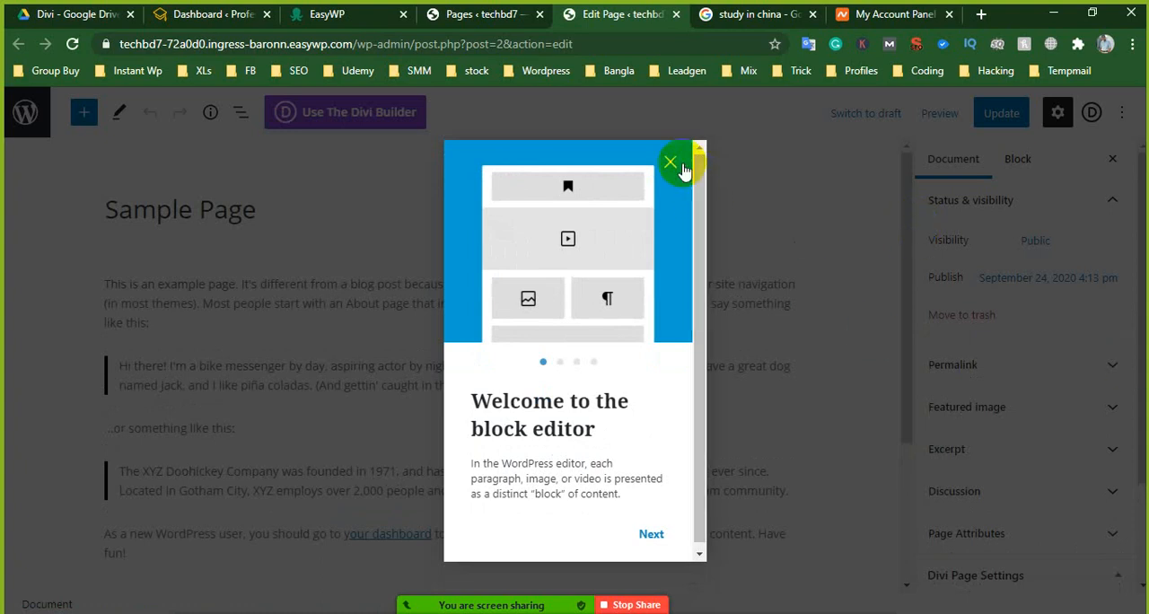
click(670, 162)
scroll(236, 267, down, 3)
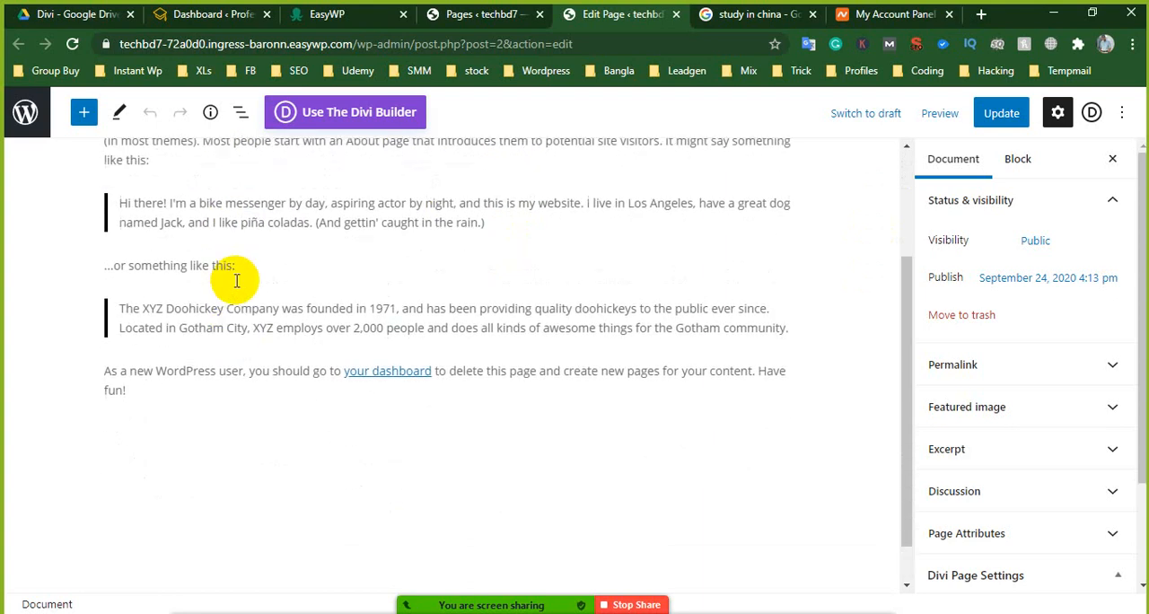
scroll(197, 269, up, 3)
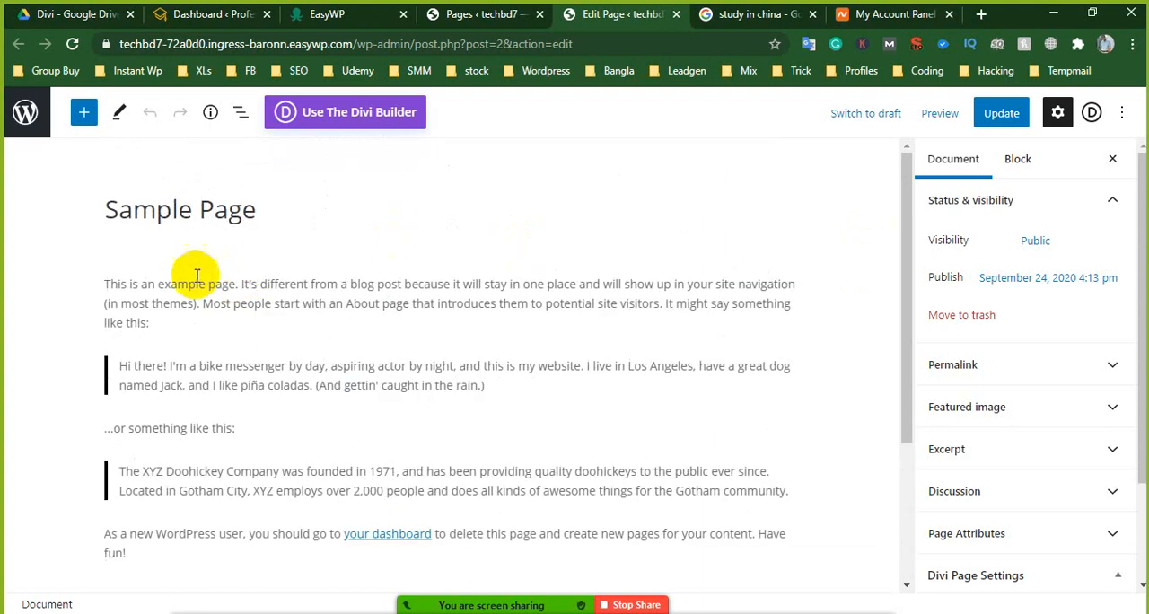
- Switch Sample Page to the Divi Builder and start building with its existing content
click(328, 119)
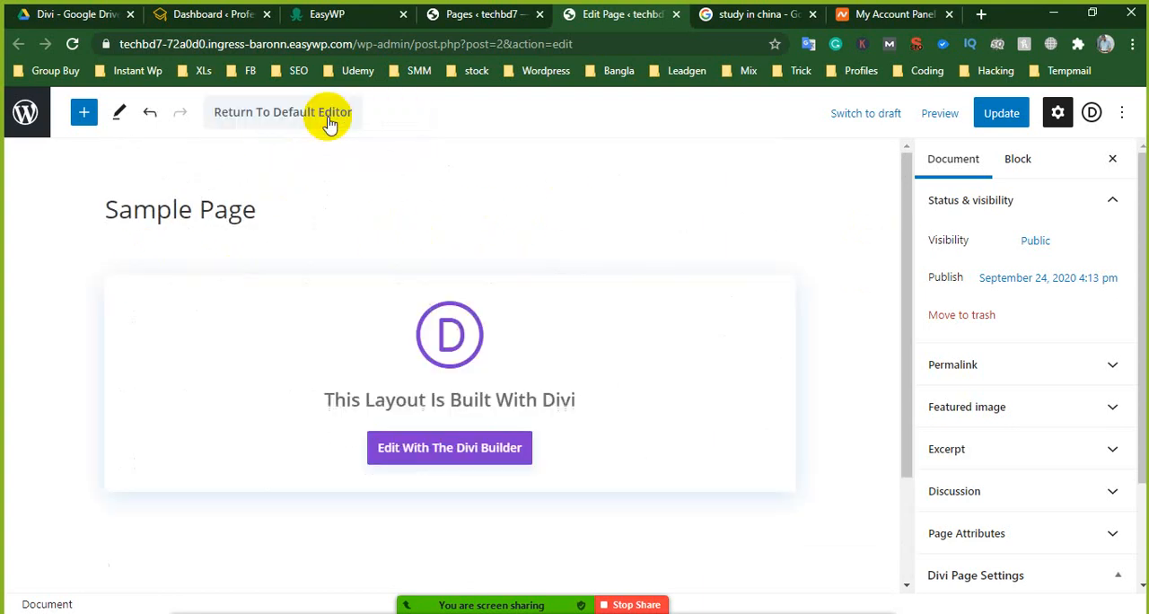
click(425, 459)
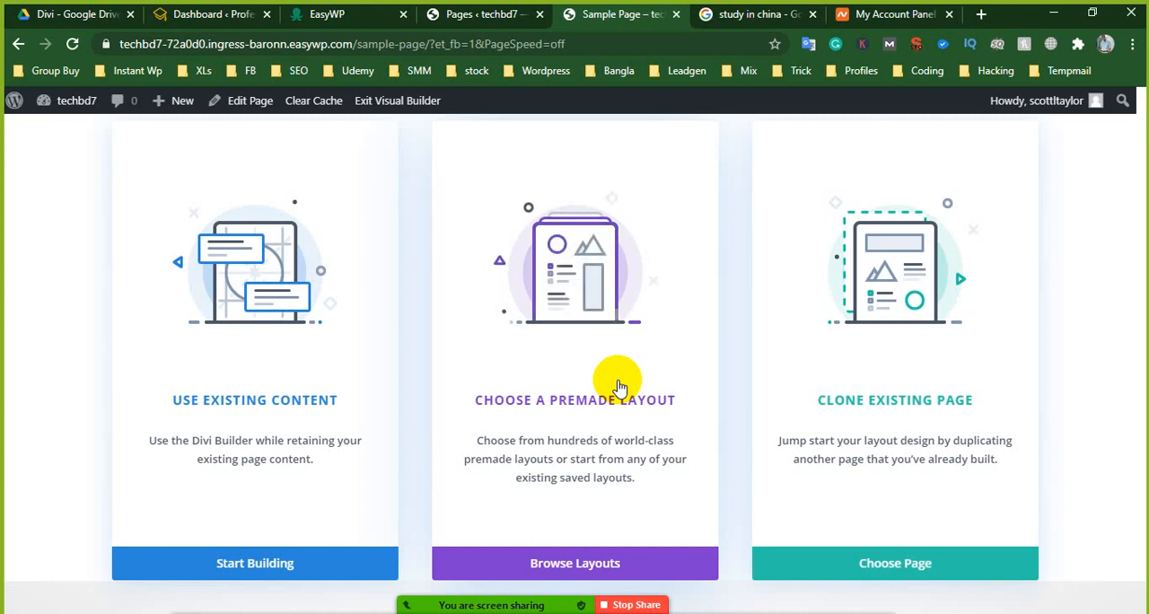
click(281, 571)
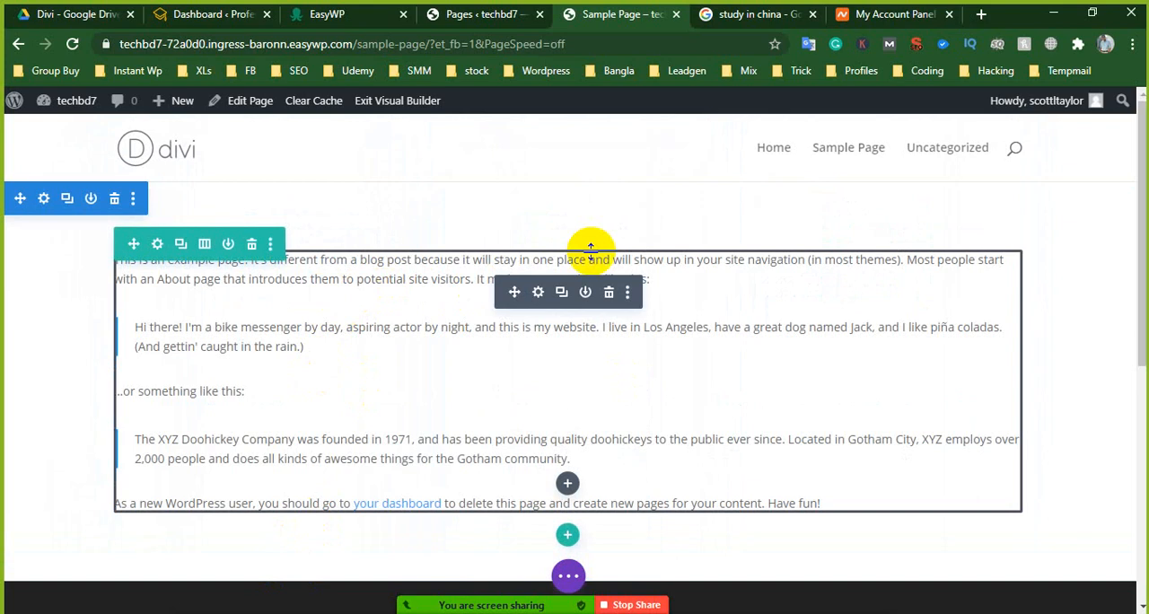
- Delete the text module and its row from Sample Page, leaving the section without rows
click(609, 293)
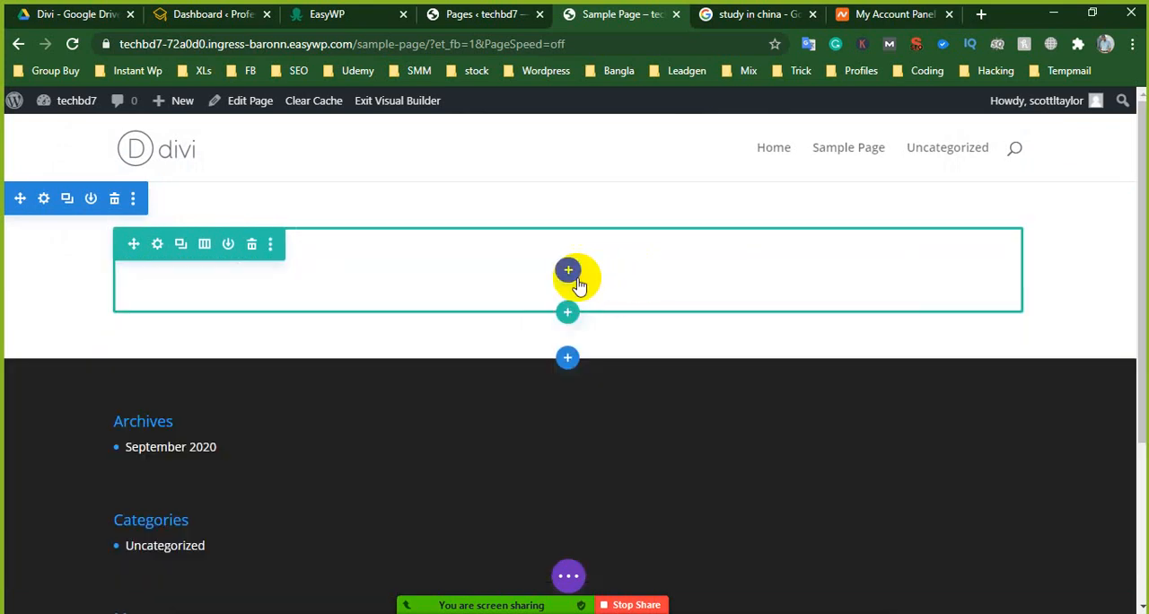
click(252, 244)
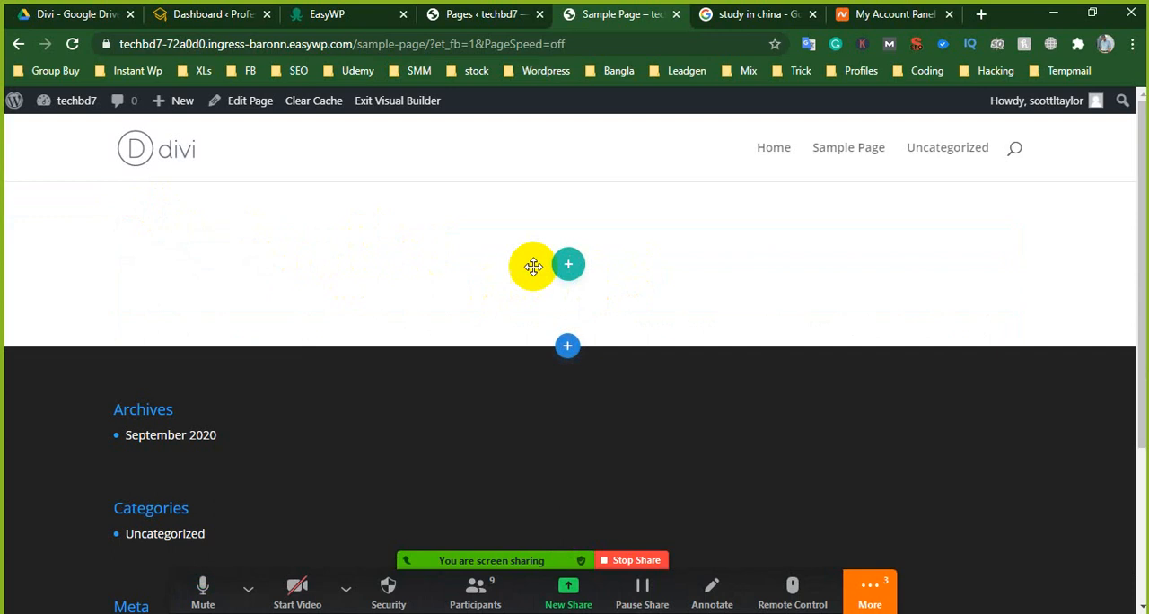
click(564, 264)
click(714, 300)
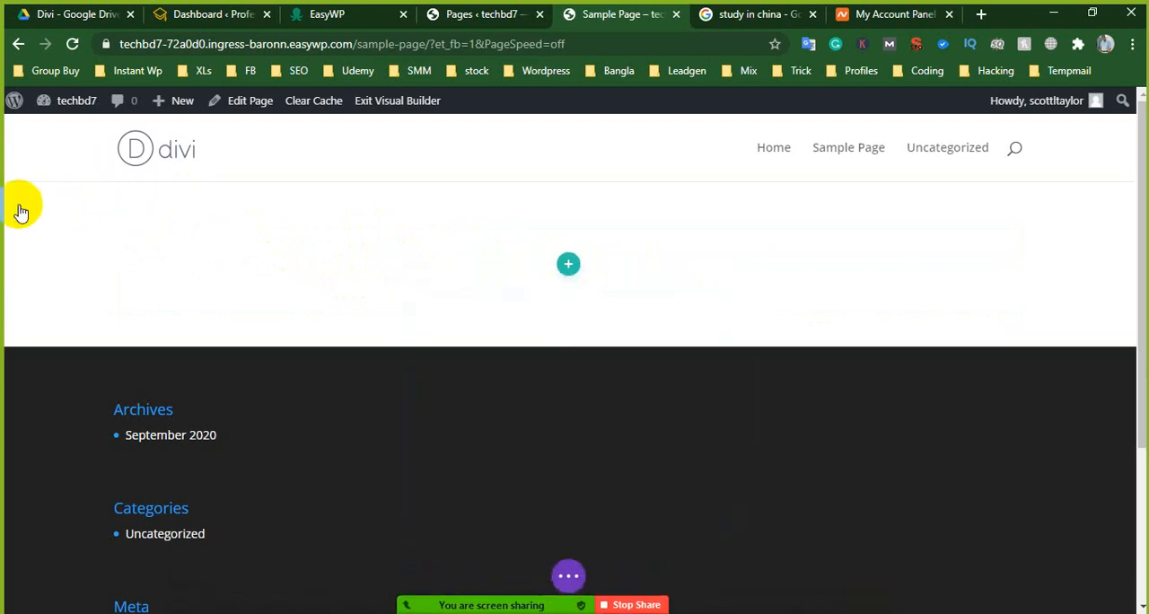
- Check the new message in the Zoom group chat and minimise the chat window again
mouse_move(491, 610)
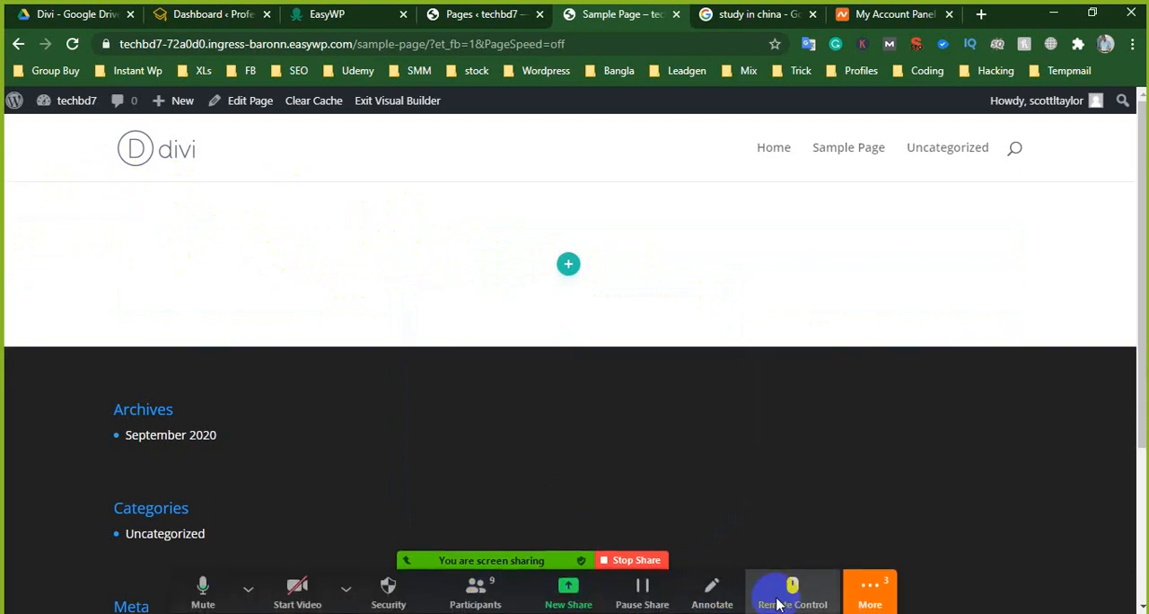
click(868, 589)
click(878, 344)
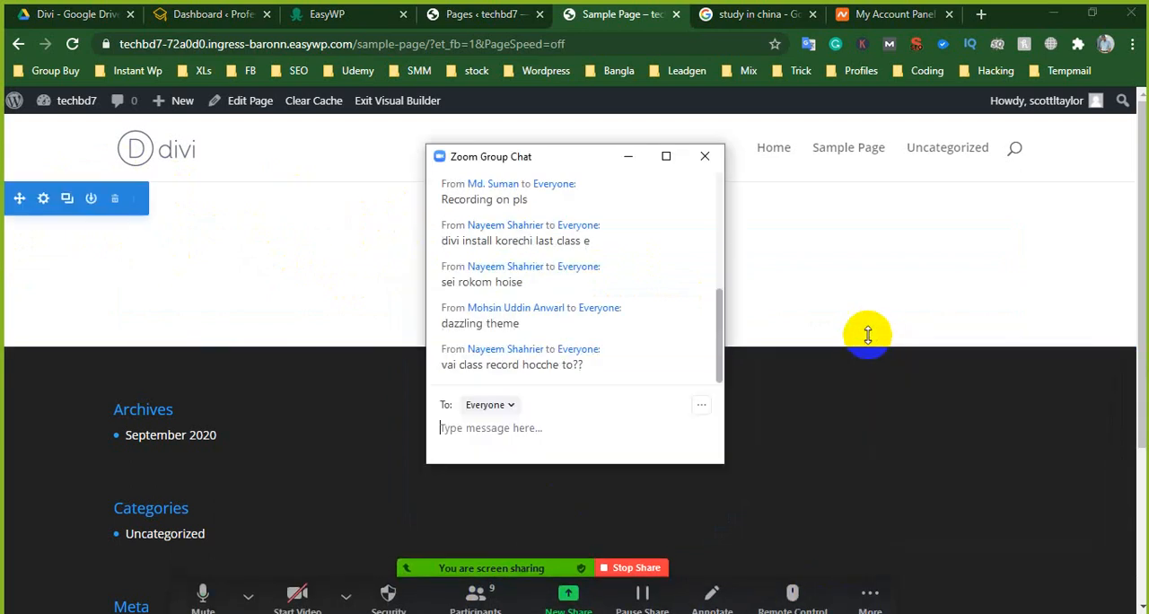
click(639, 157)
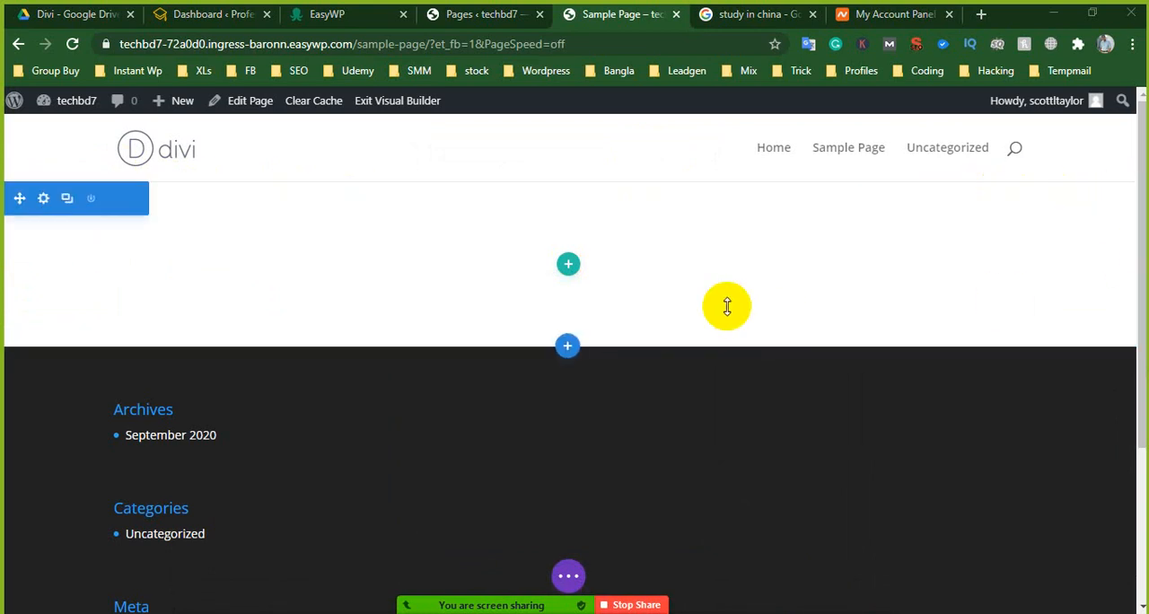
- Insert a single-column row in the empty section and dismiss the module selection
click(568, 269)
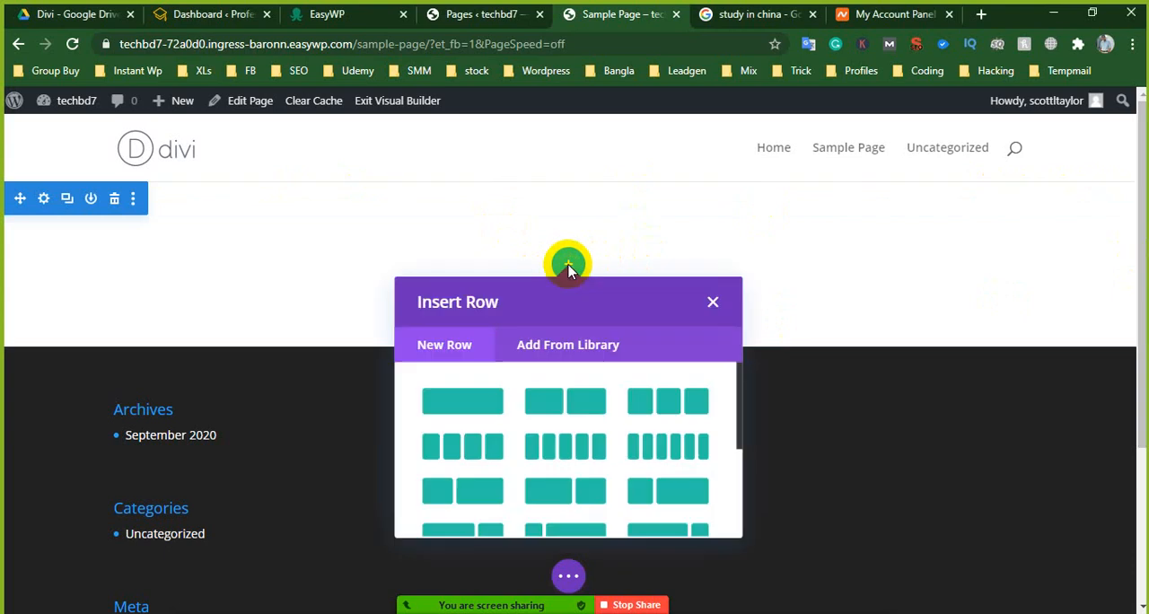
click(479, 404)
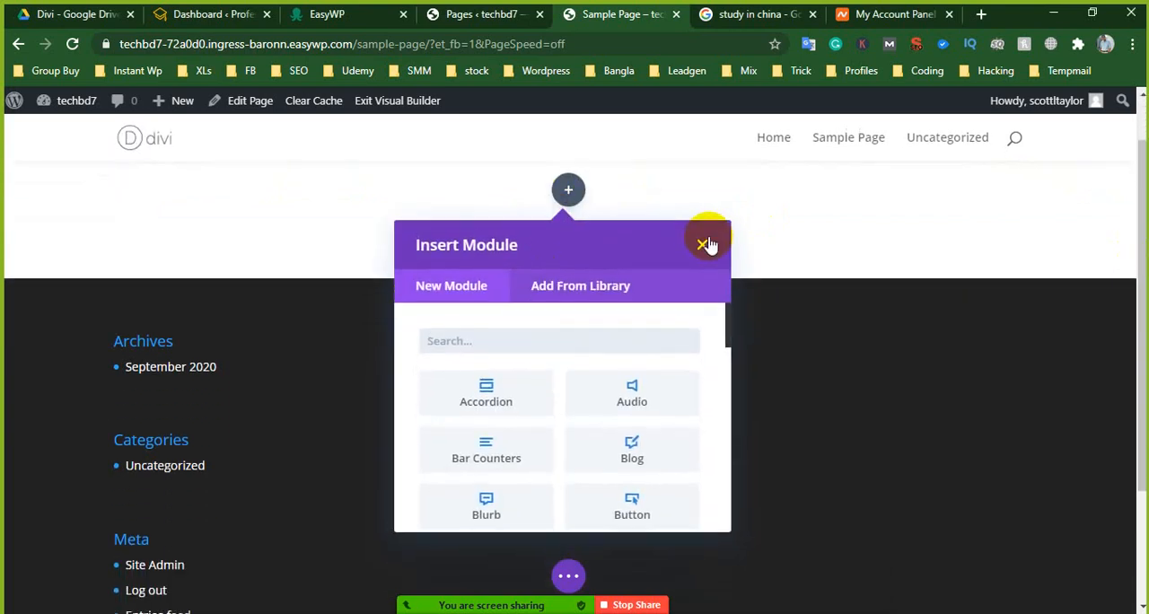
click(706, 245)
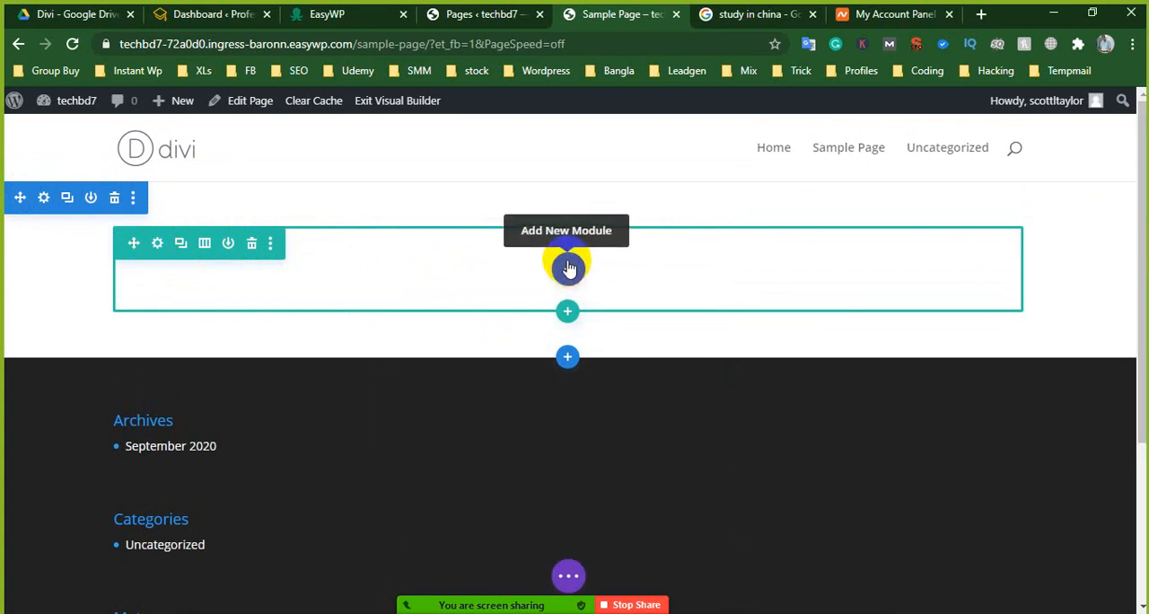
- Examine the range of new Divi modules that can be inserted in the single-column row
click(569, 268)
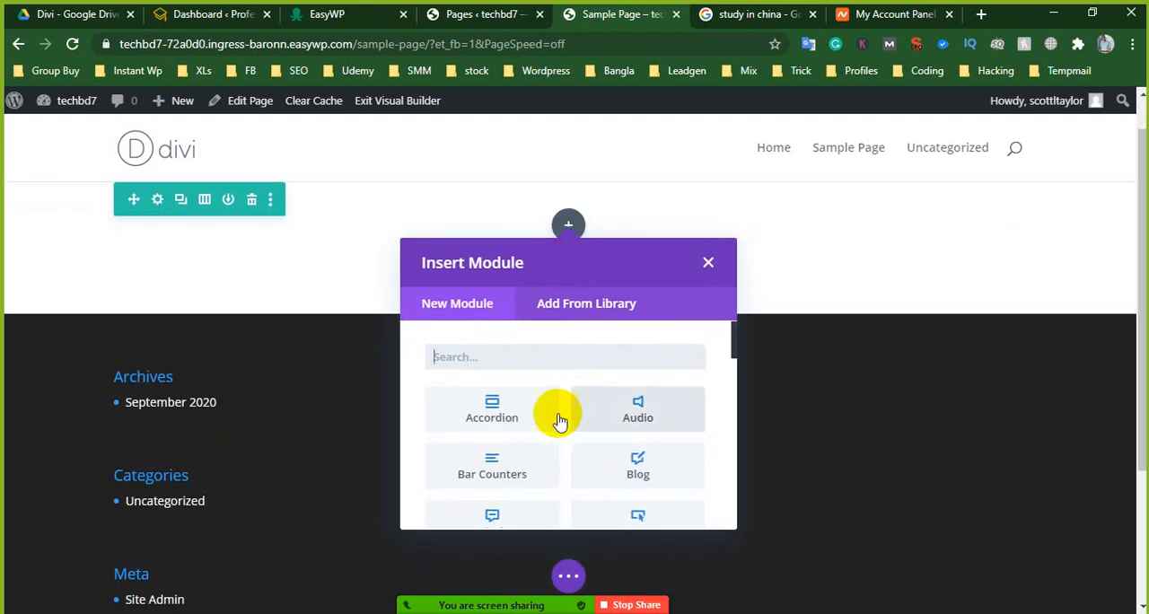
scroll(557, 404, down, 3)
scroll(577, 385, down, 10)
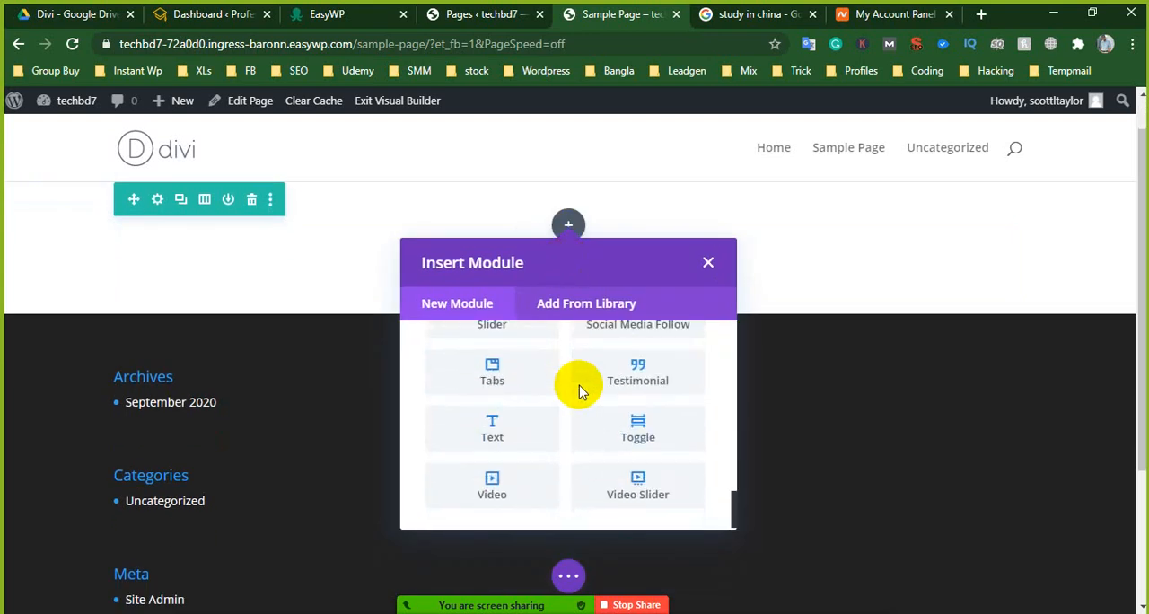
scroll(577, 386, up, 10)
scroll(547, 400, up, 3)
scroll(600, 408, down, 4)
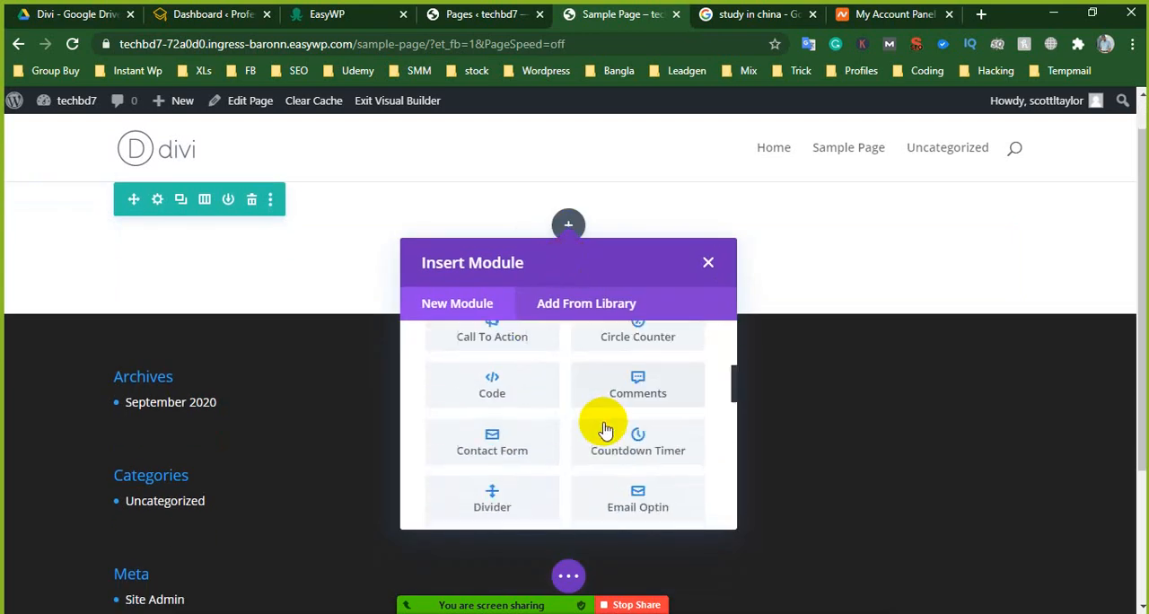
scroll(610, 418, up, 2)
scroll(476, 444, up, 2)
scroll(595, 442, down, 8)
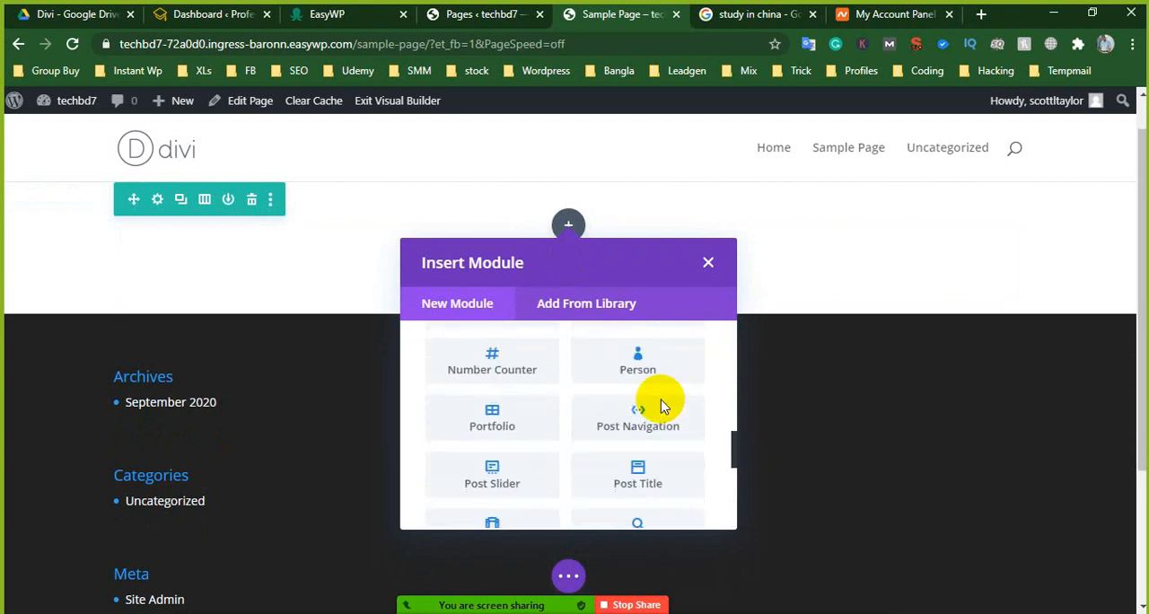
scroll(564, 364, down, 3)
- Check the Divi Library for saved modules, its category filter and search, and return to the new modules
click(579, 316)
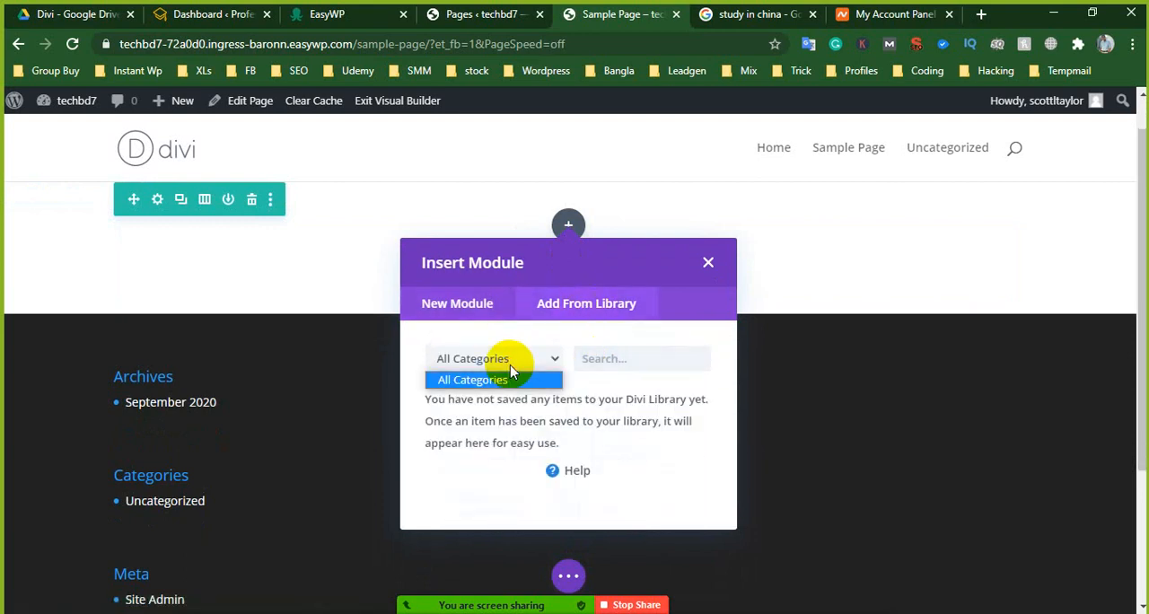
click(512, 377)
click(620, 364)
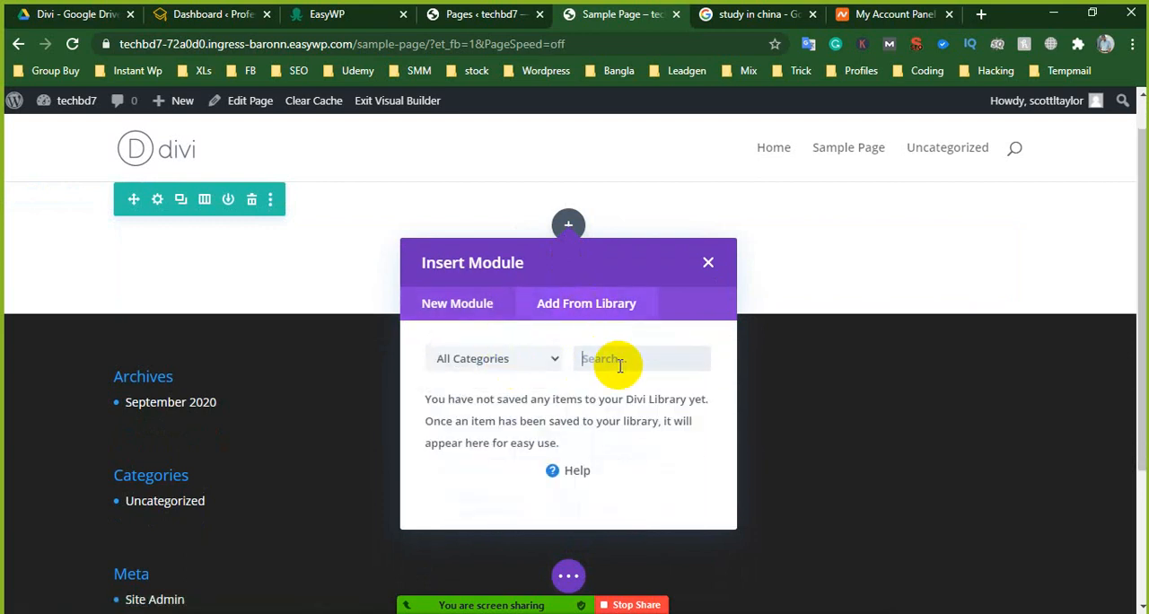
click(458, 307)
- Insert a Gallery module in the single-column row of Sample Page
scroll(512, 408, down, 2)
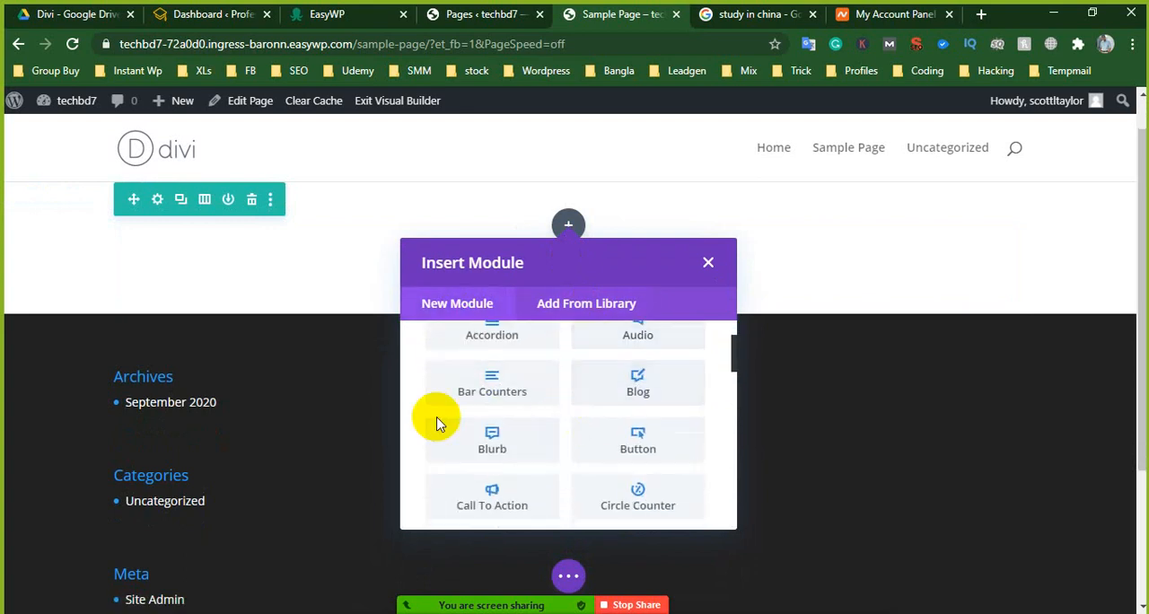
scroll(562, 405, down, 4)
scroll(620, 421, down, 3)
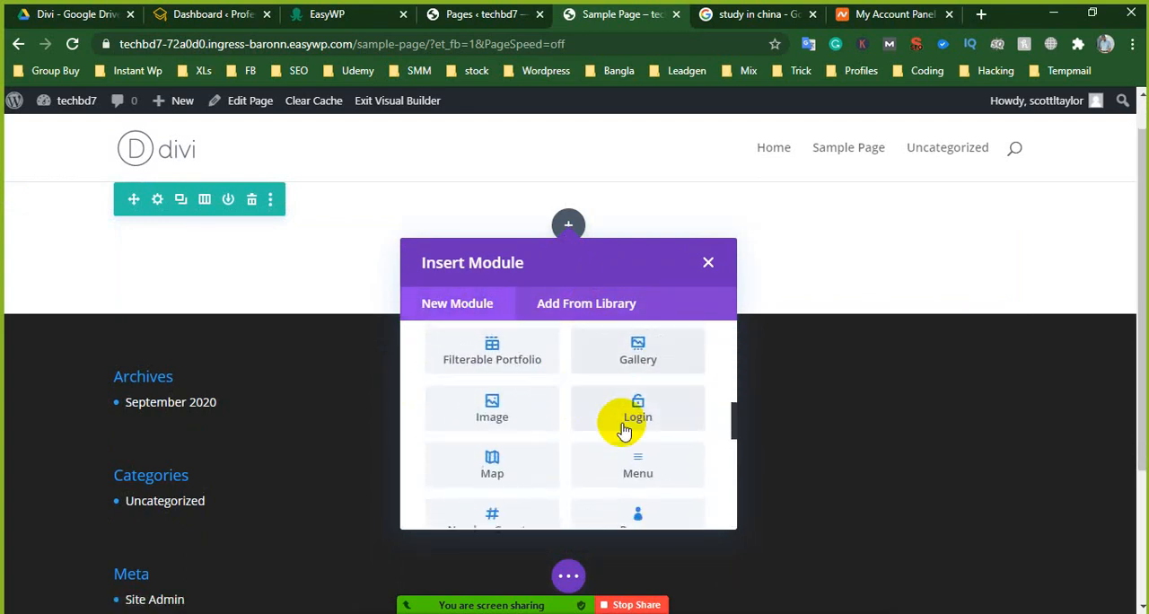
scroll(622, 422, up, 3)
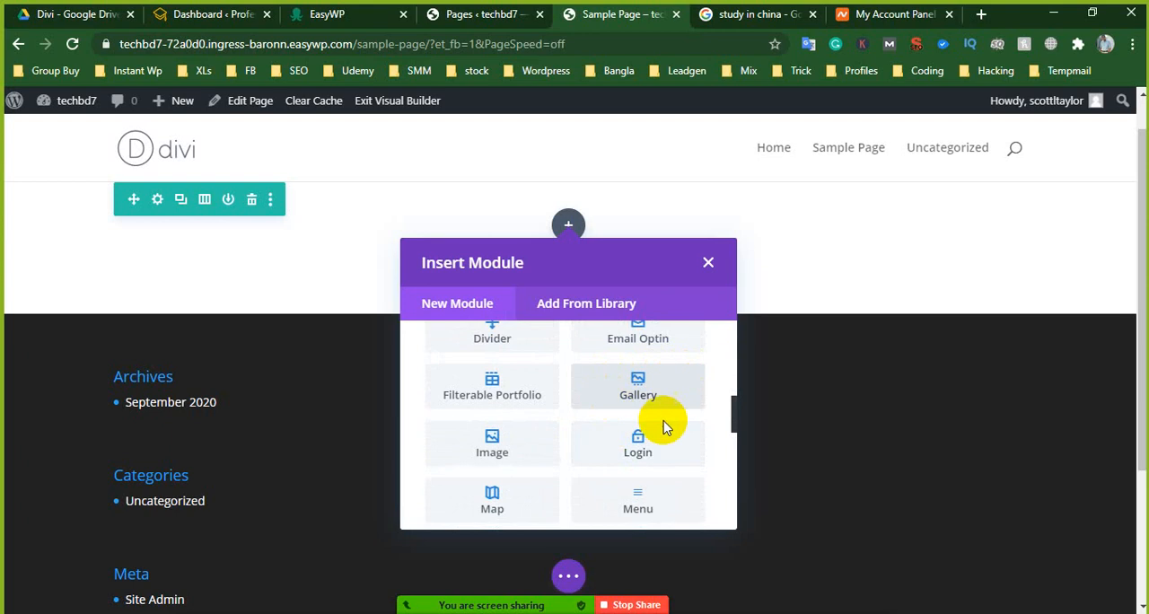
scroll(628, 449, down, 2)
scroll(591, 471, up, 2)
scroll(638, 431, down, 2)
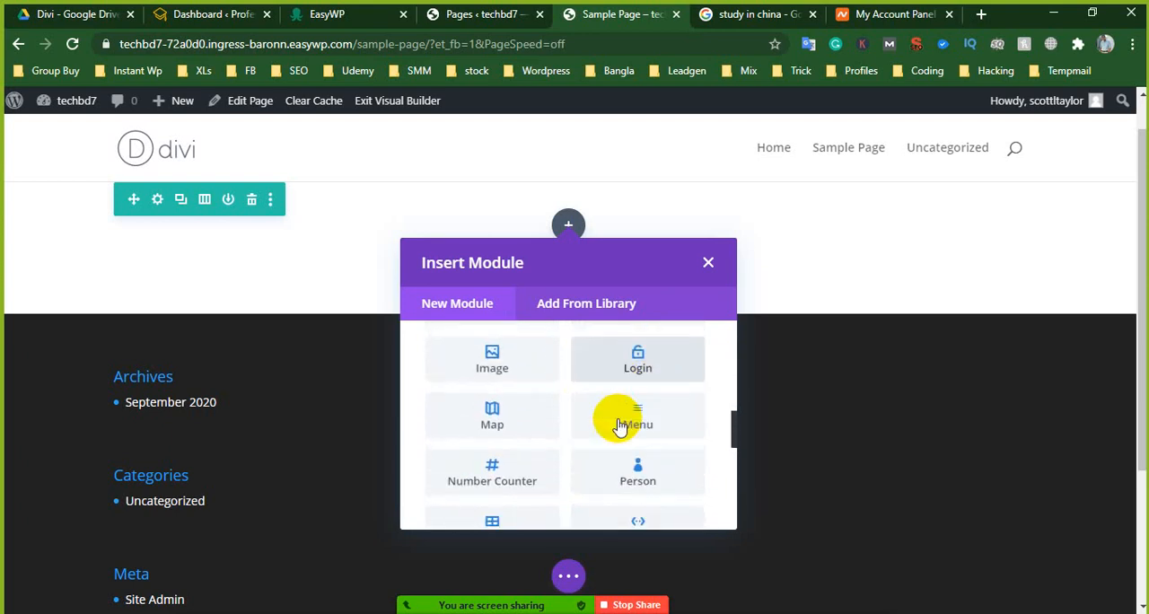
scroll(620, 426, up, 2)
click(638, 386)
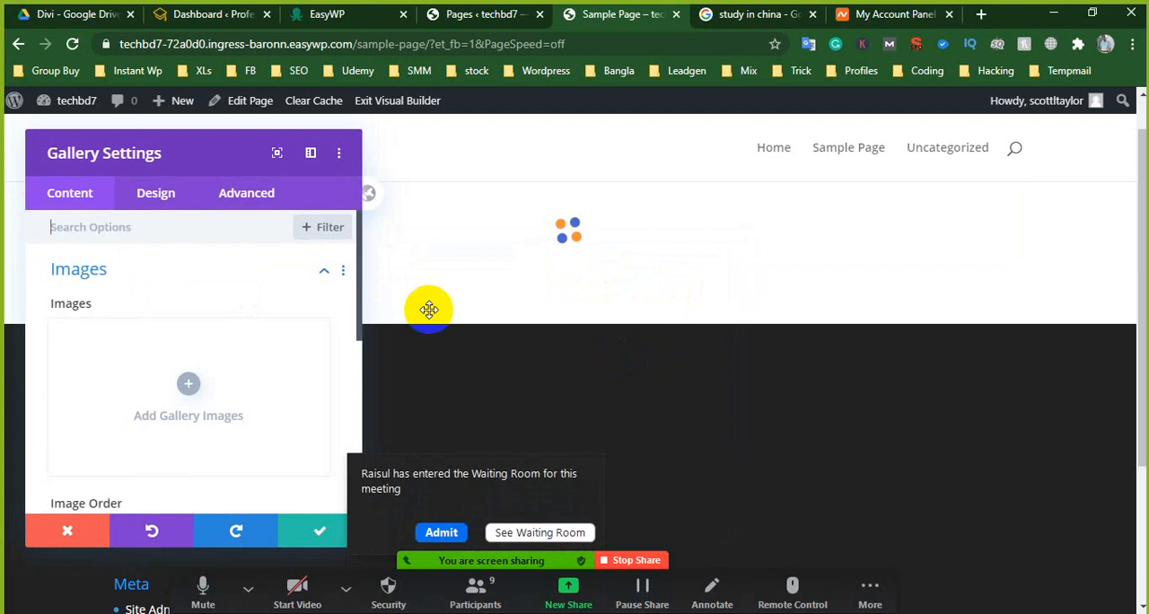
- Admit the waiting participant to the Zoom meeting and delete the Gallery module with its row
scroll(620, 323, down, 1)
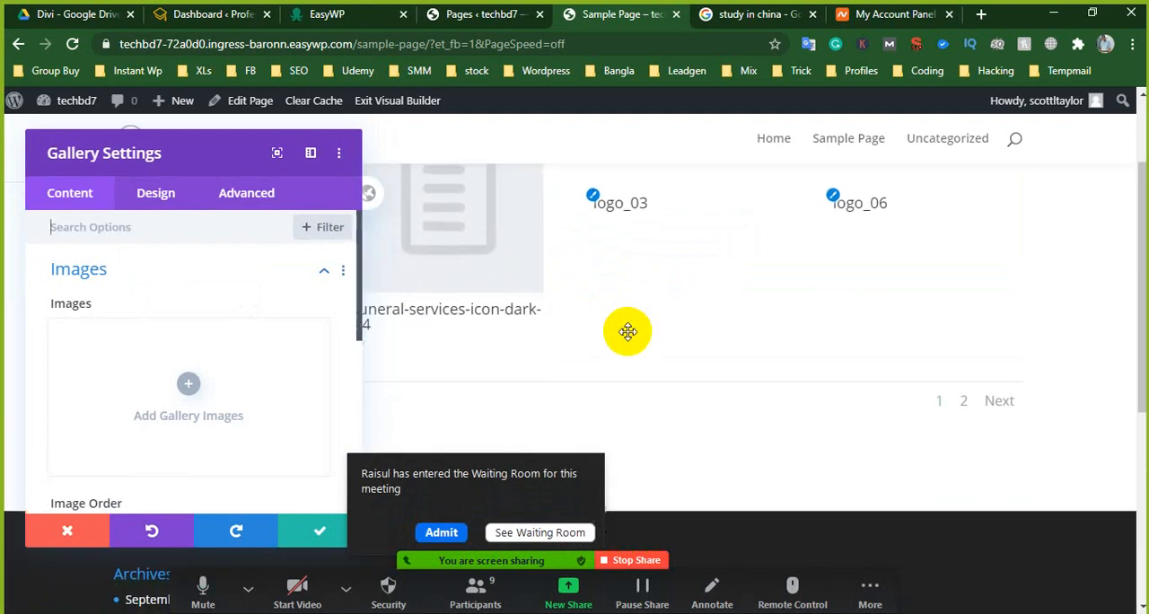
scroll(628, 332, up, 2)
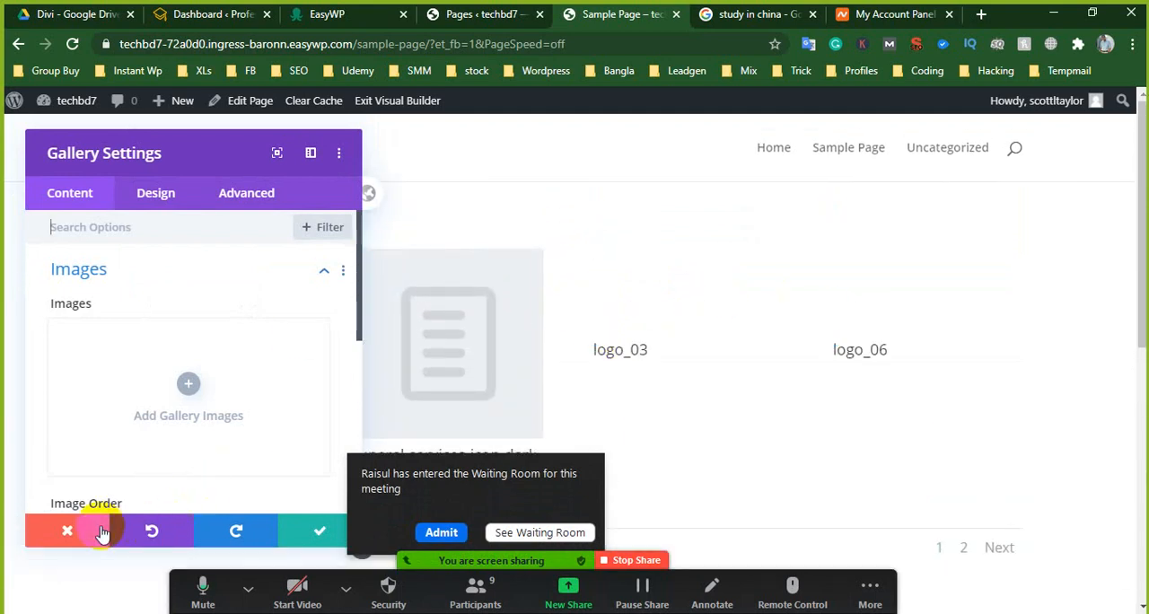
click(433, 528)
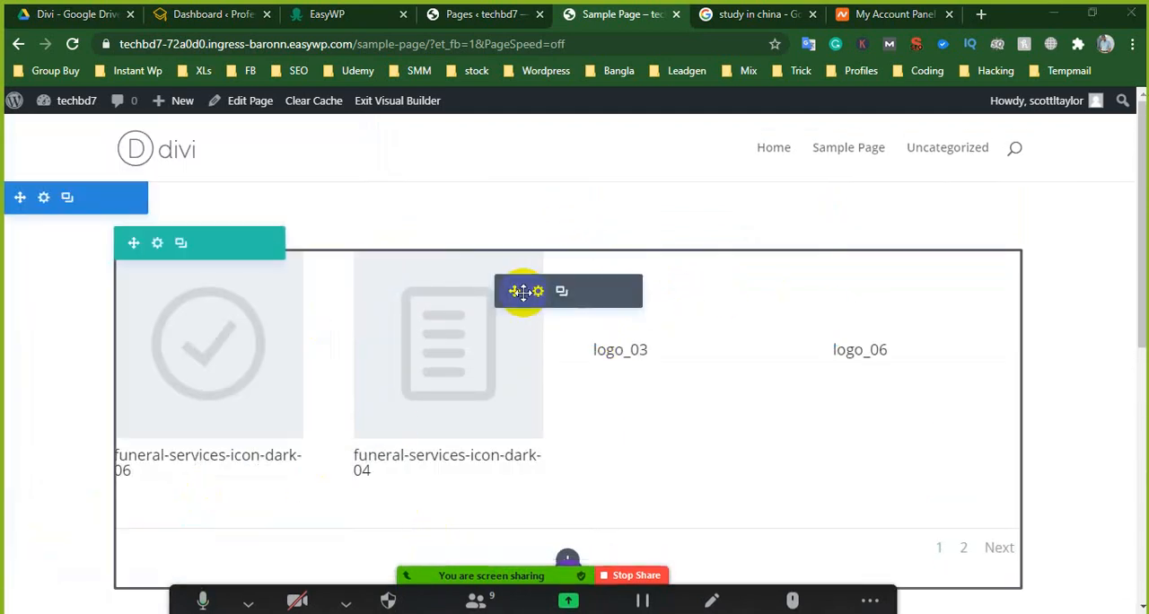
click(609, 293)
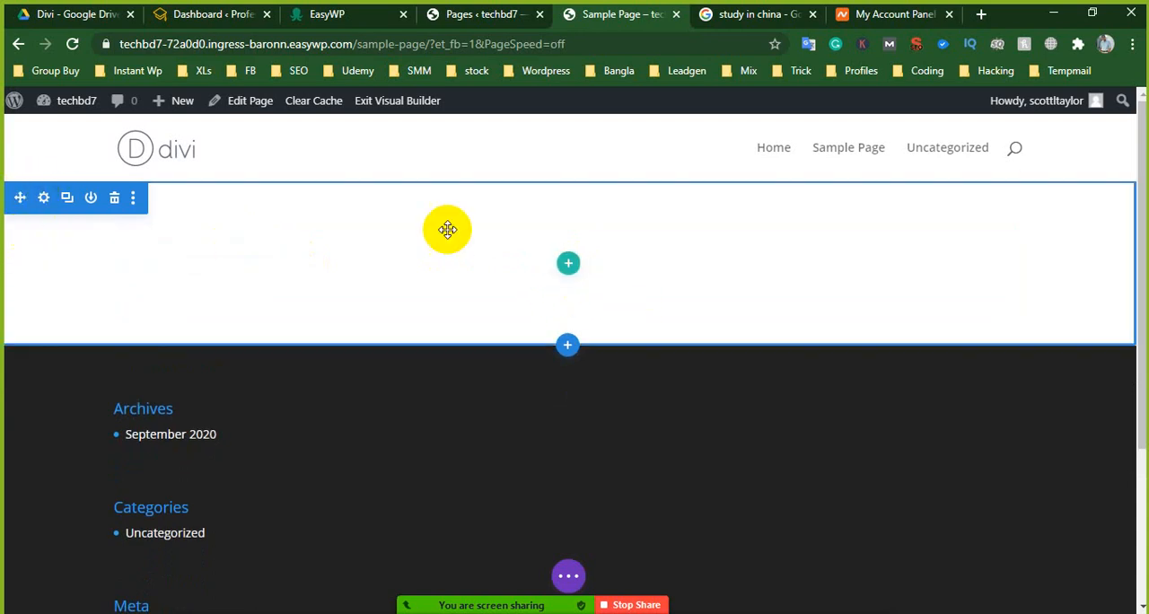
- Insert a single-column row in the empty section and add a Slider module to it
click(568, 264)
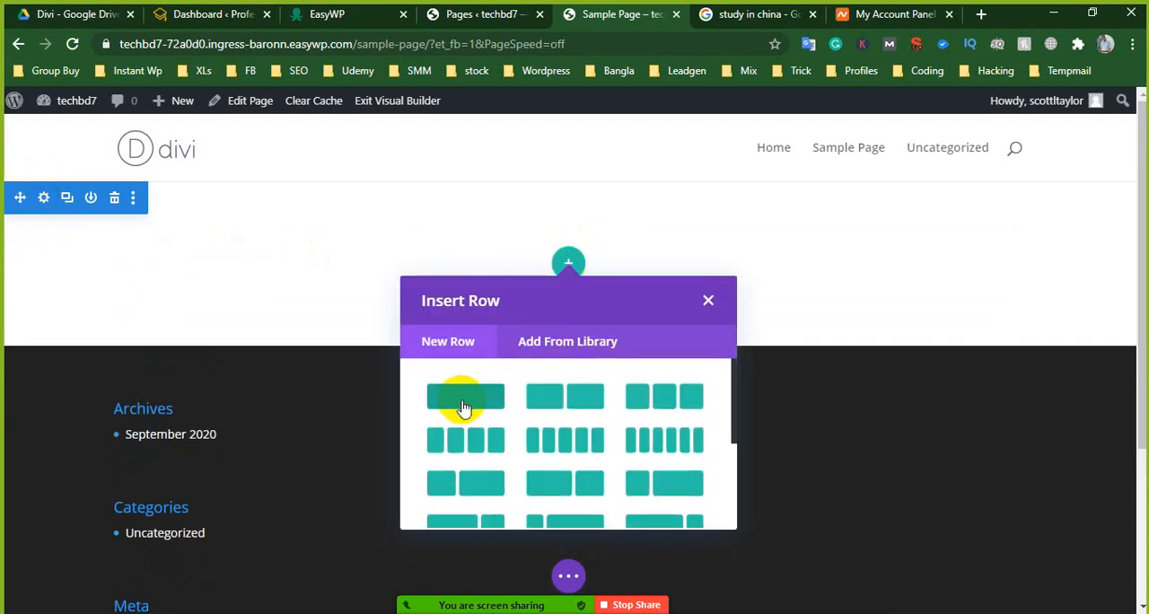
click(463, 404)
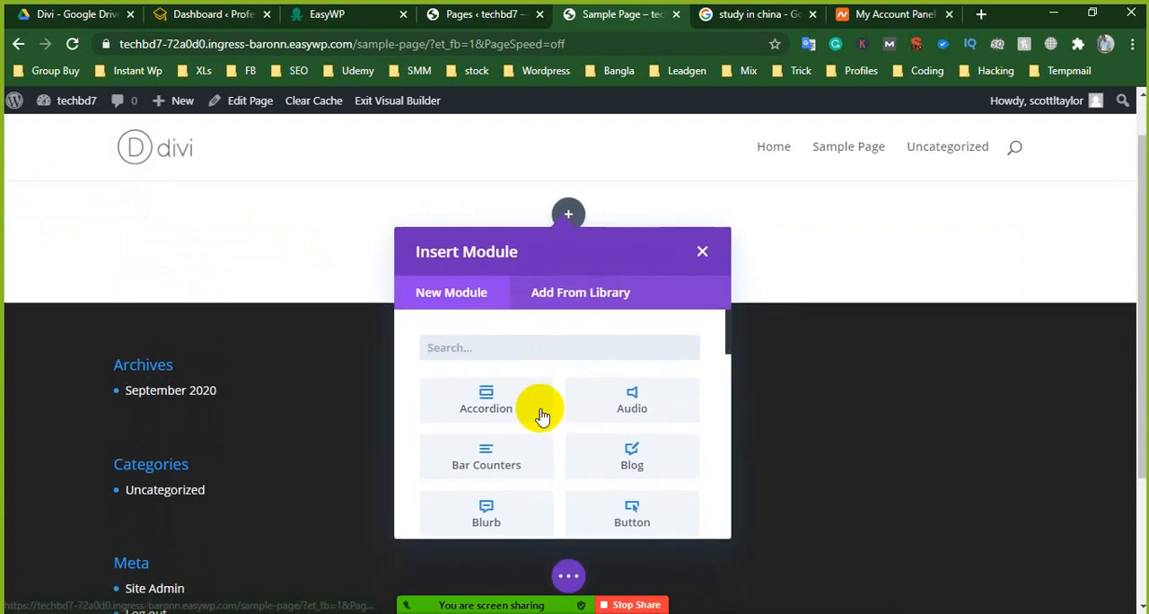
scroll(579, 438, down, 2)
scroll(579, 438, down, 4)
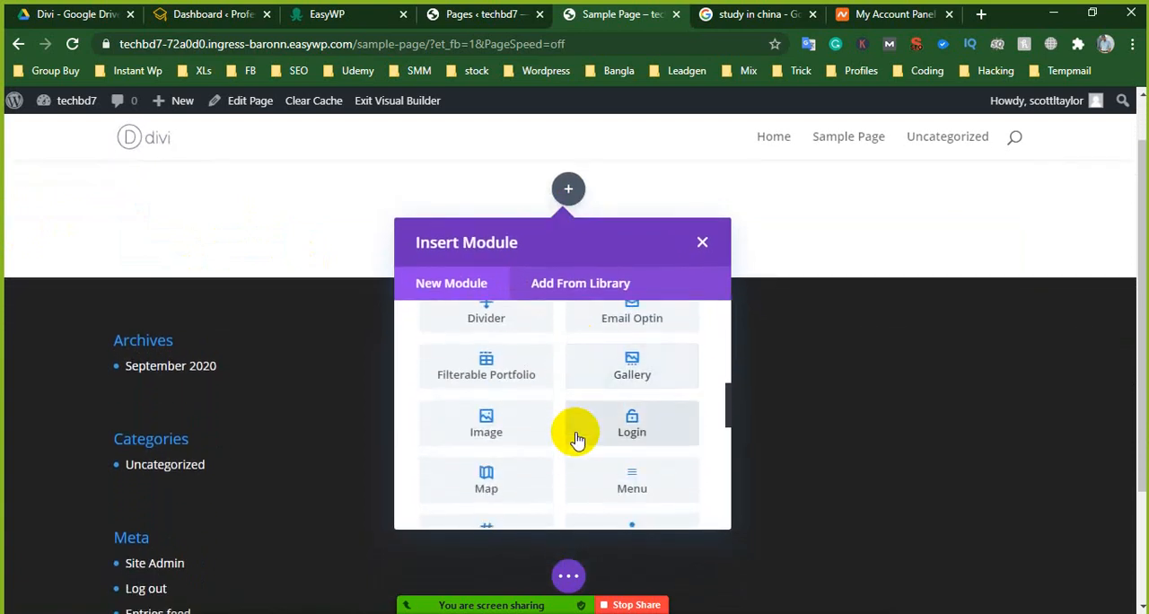
scroll(517, 395, down, 3)
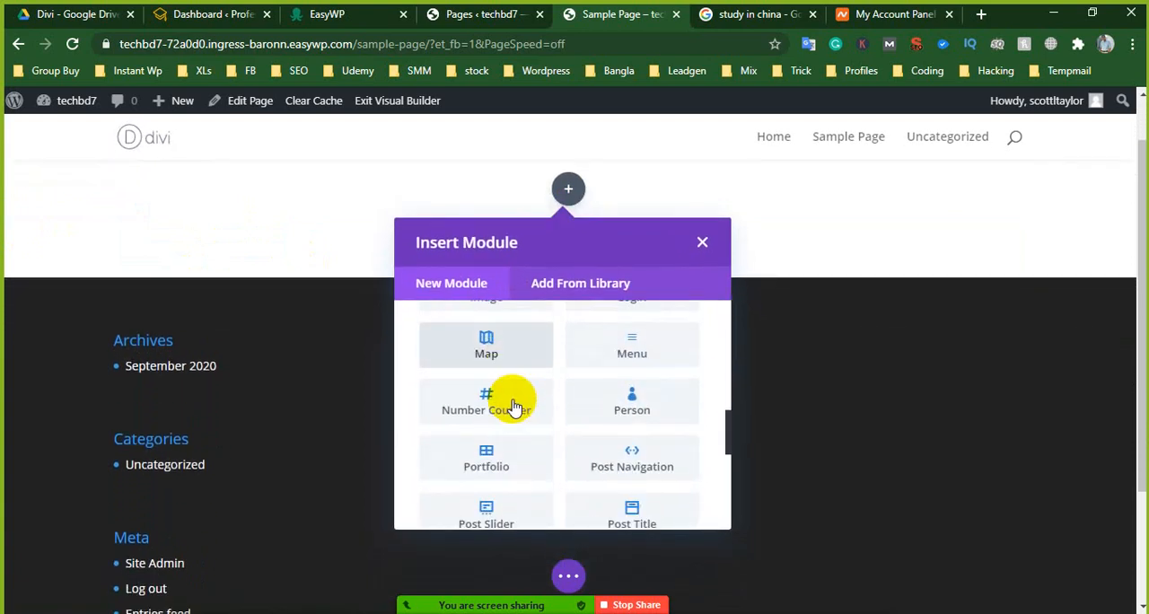
scroll(539, 413, down, 5)
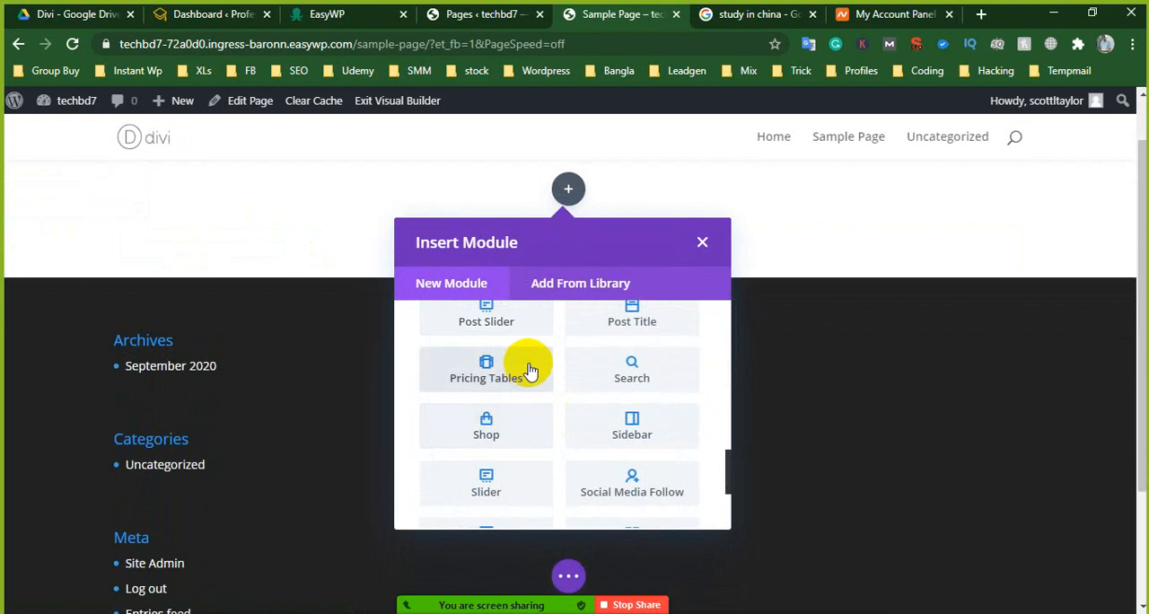
scroll(576, 444, down, 2)
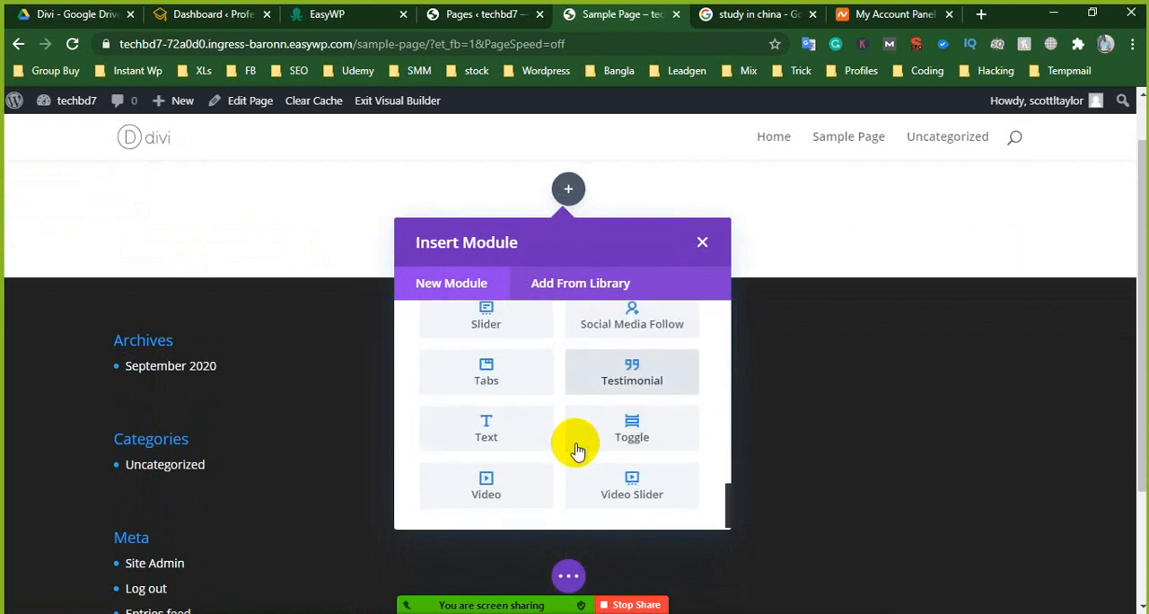
scroll(570, 449, up, 1)
scroll(495, 403, up, 2)
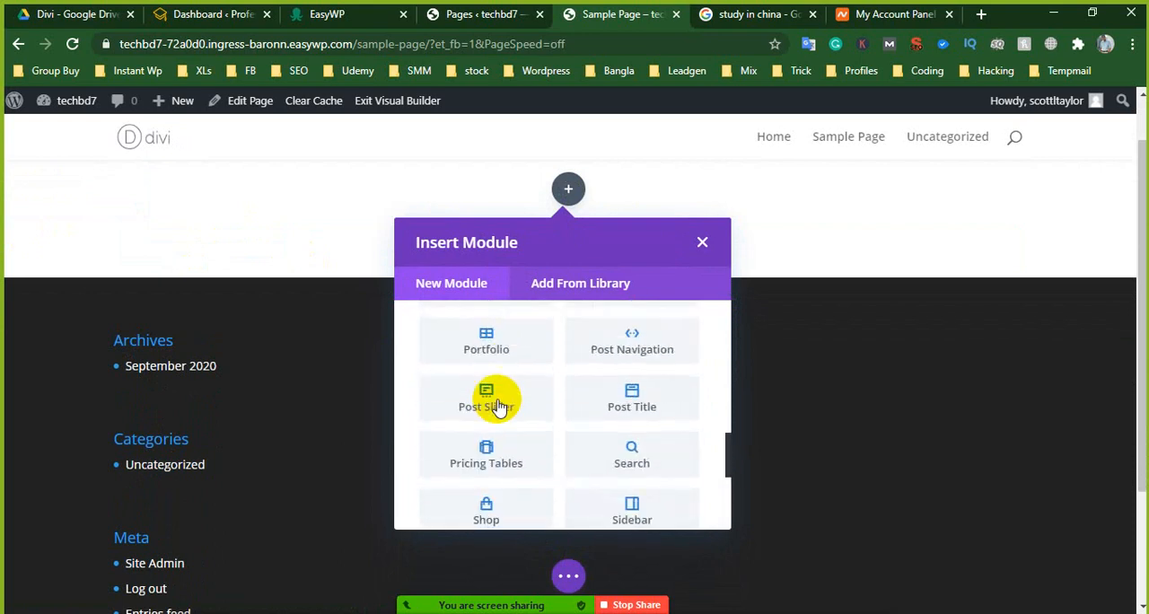
scroll(498, 436, down, 3)
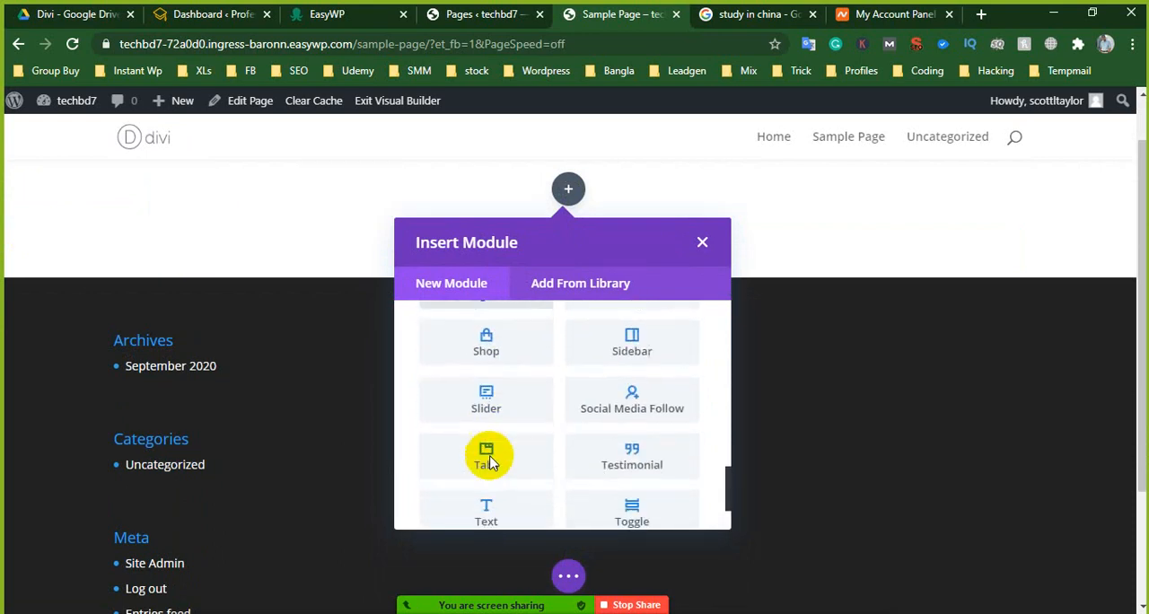
click(488, 398)
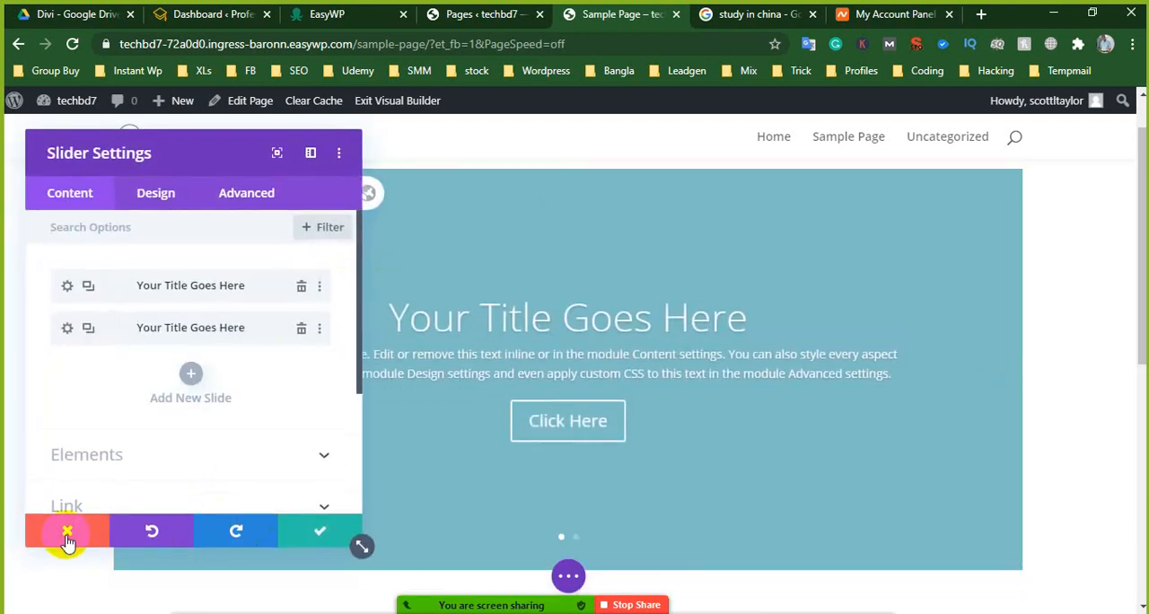
- Dismiss the slider settings and delete the slider's row and the emptied section
click(68, 538)
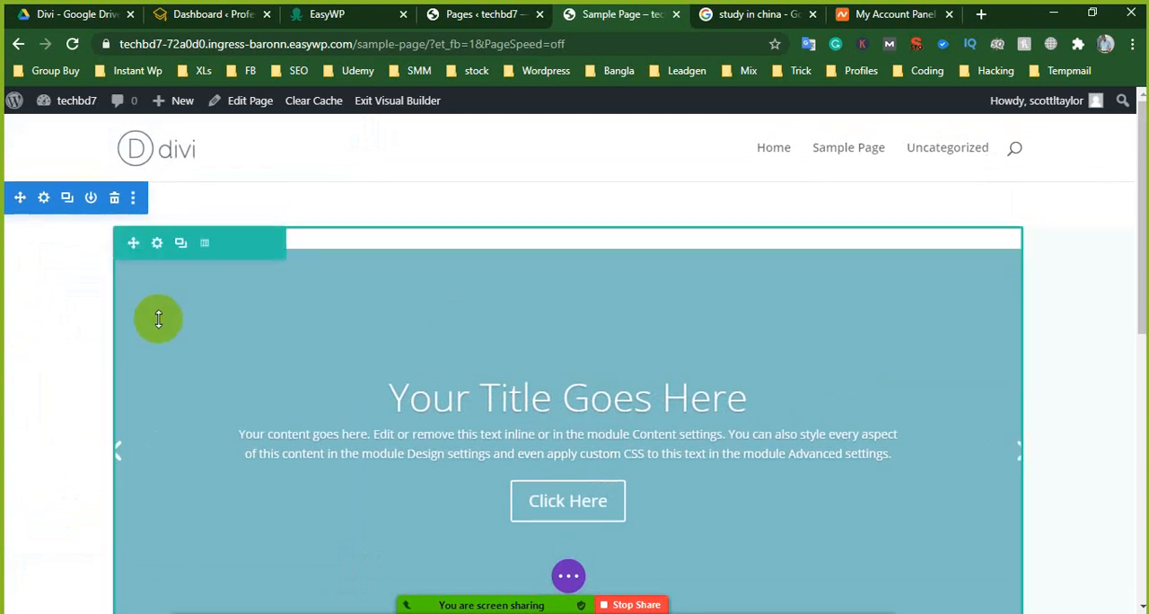
click(257, 244)
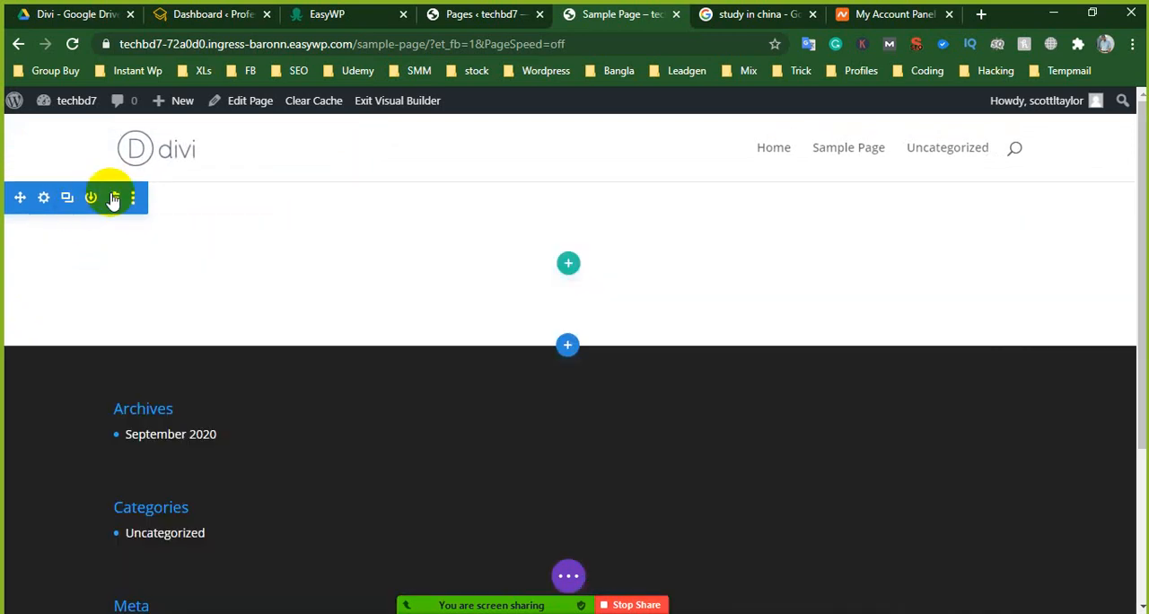
click(113, 199)
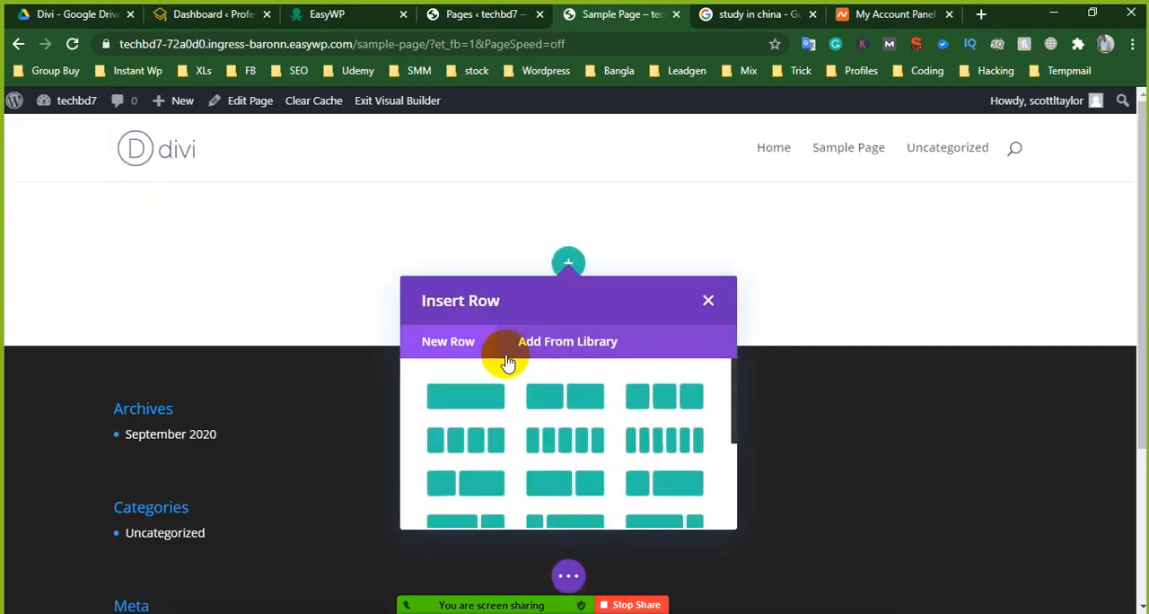
- Insert a single-column row without choosing a module and delete that row again
click(465, 396)
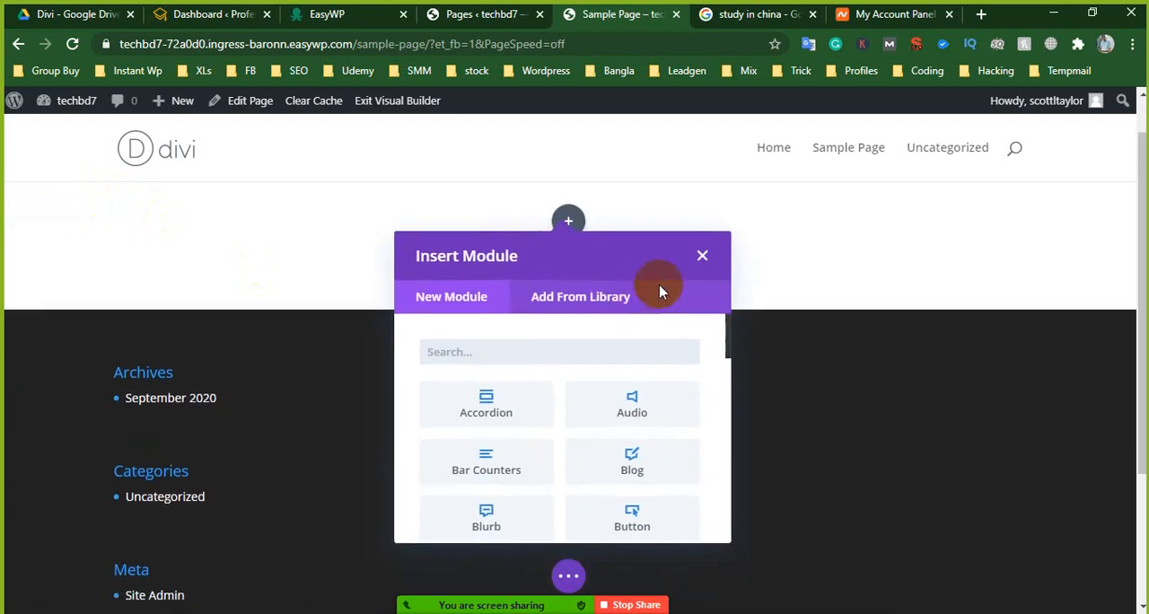
click(702, 255)
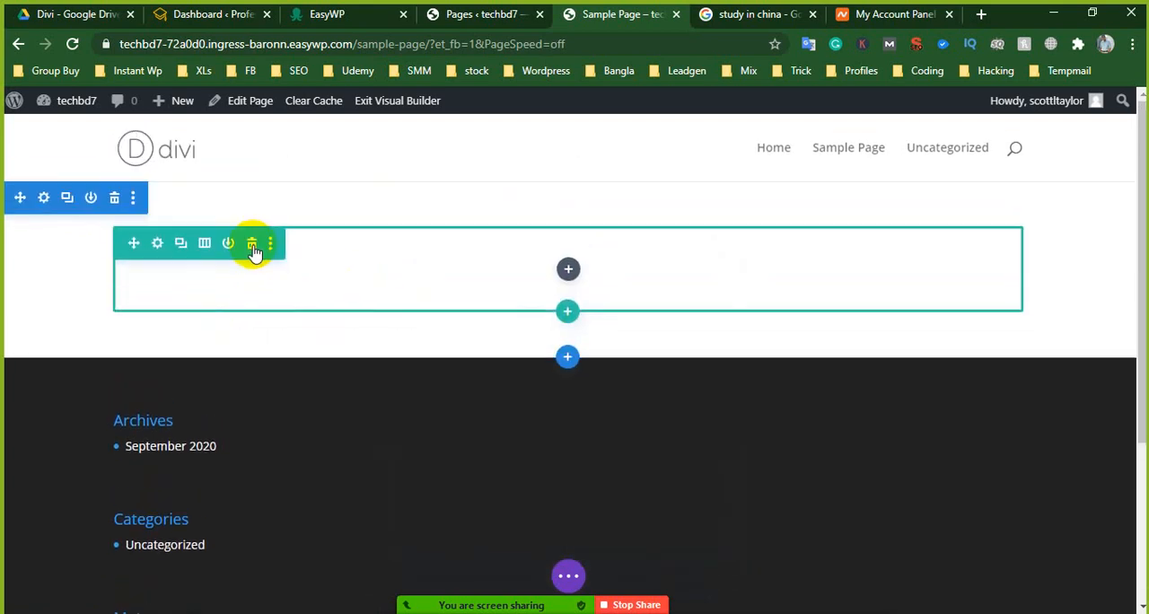
click(252, 246)
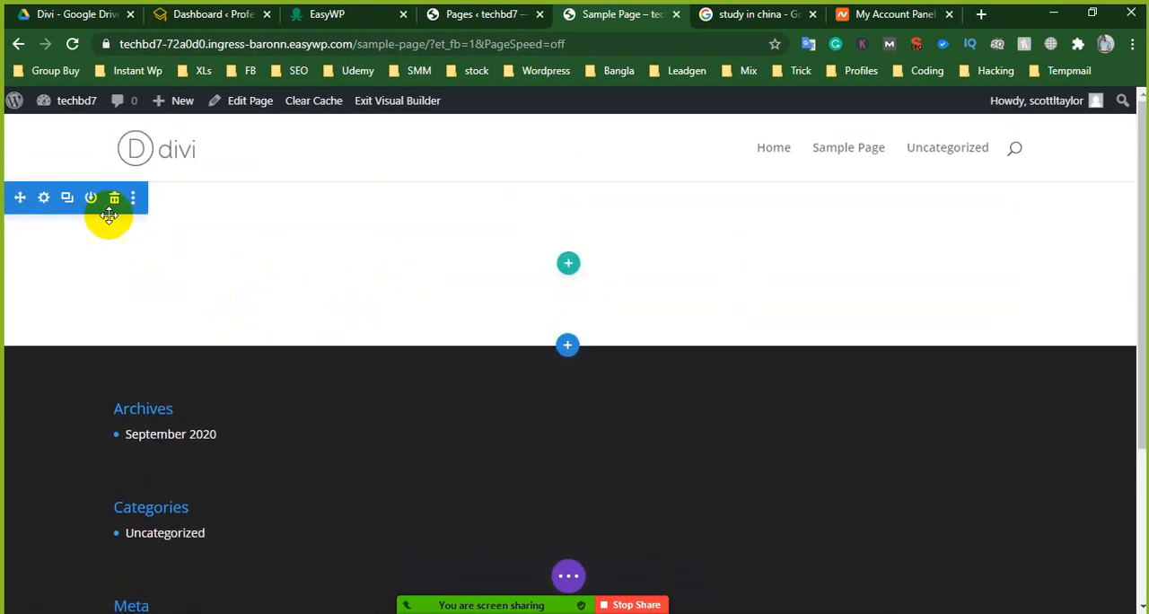
- Add a regular section below the empty section and insert a single-column row in it
click(568, 345)
click(468, 491)
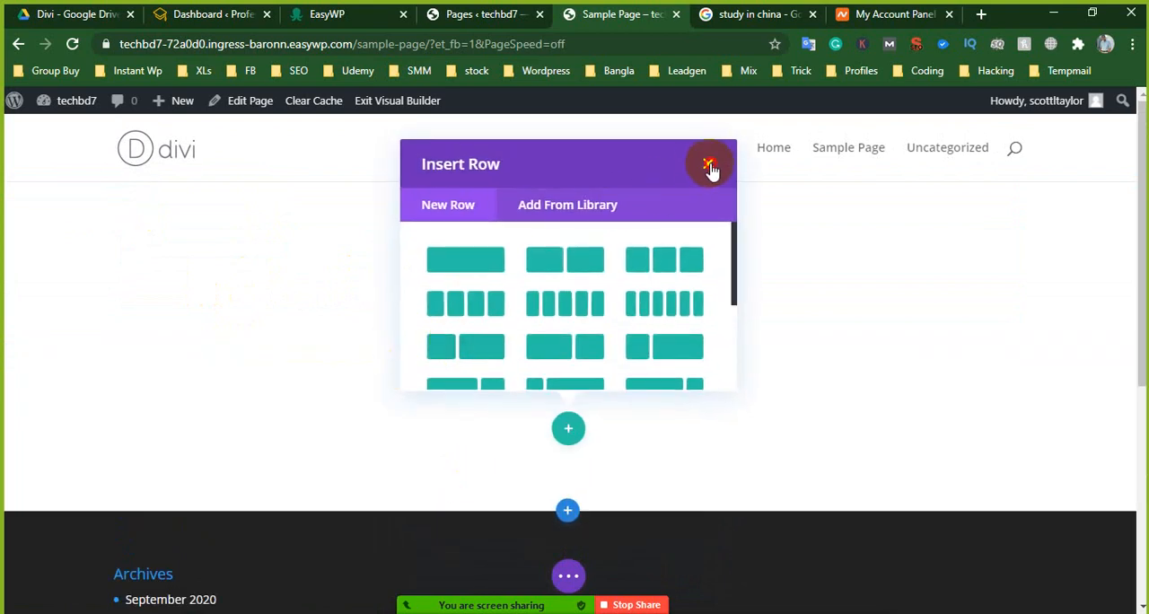
click(709, 167)
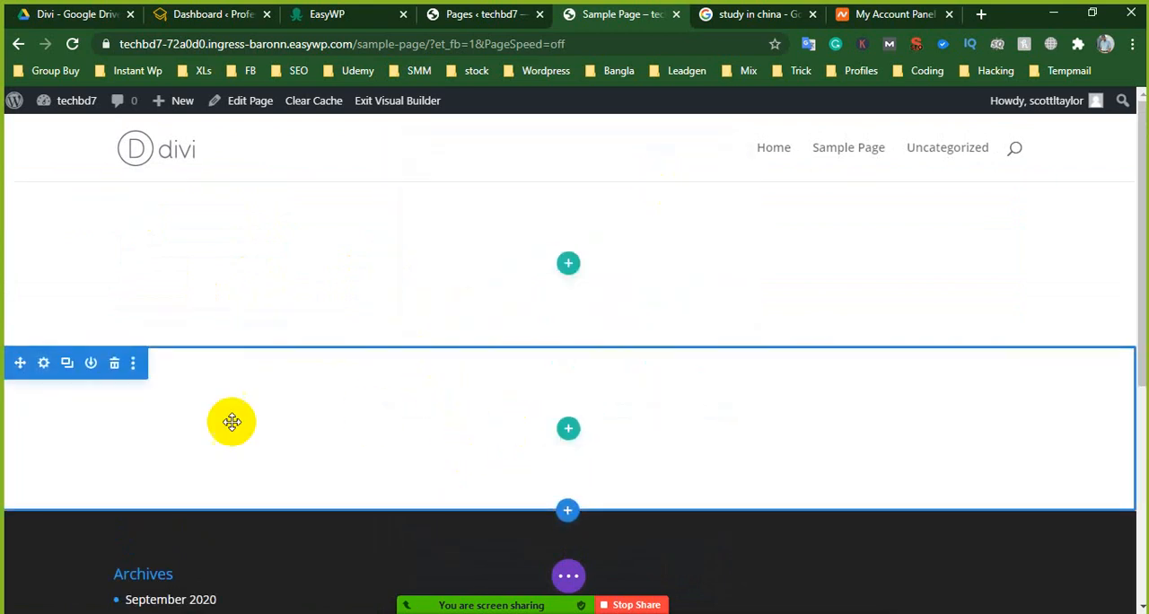
click(569, 431)
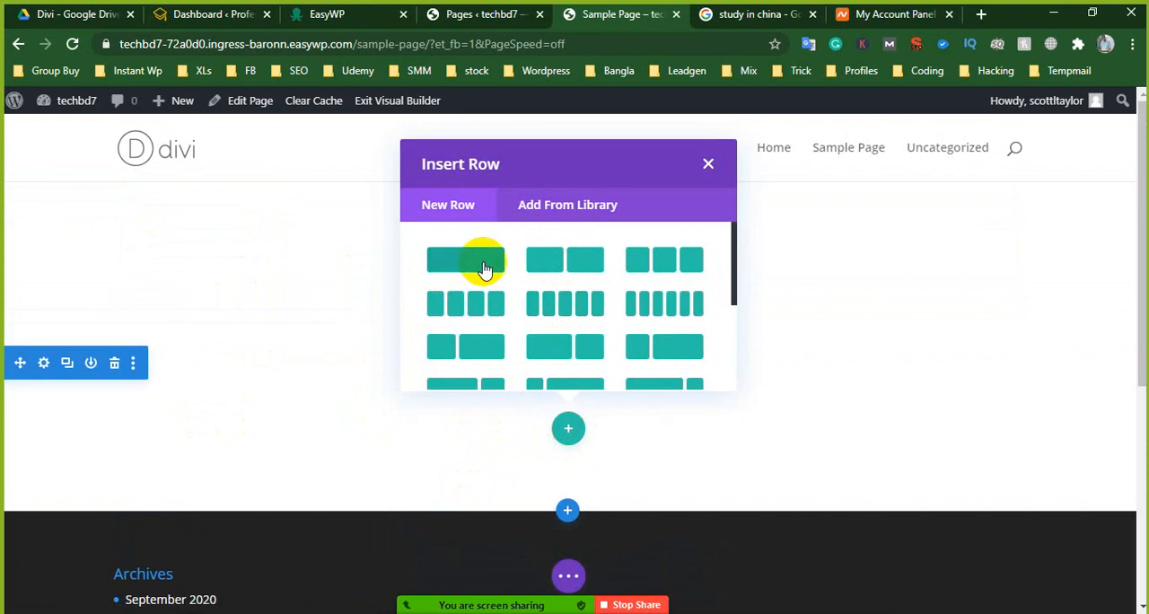
click(473, 259)
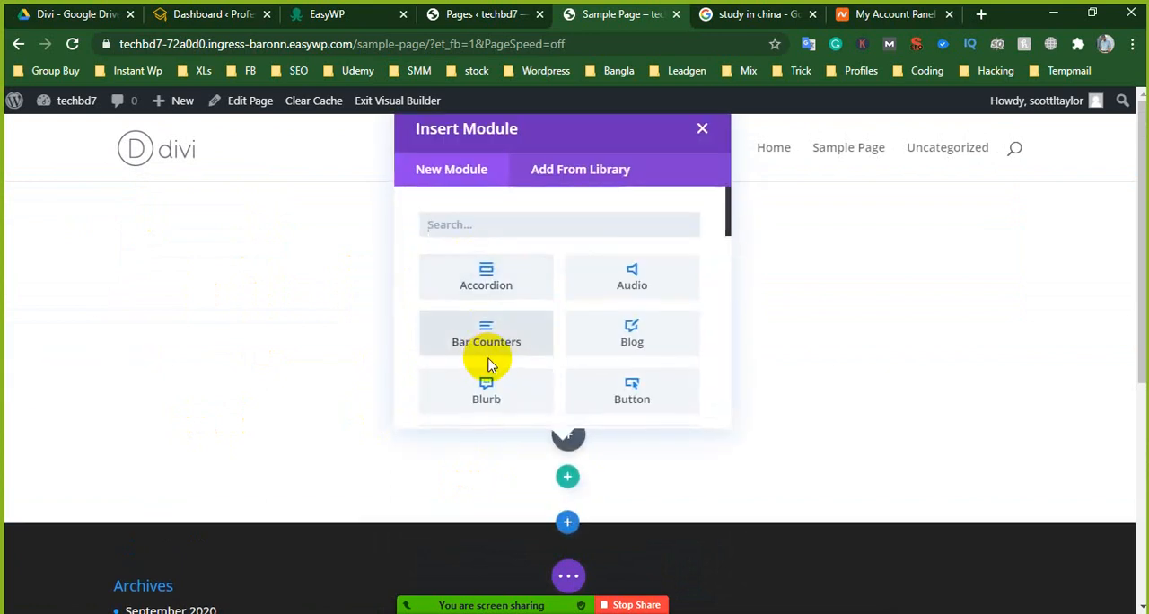
- Examine the modules available for the new section's single-column row, through to the end of the list
scroll(499, 323, down, 5)
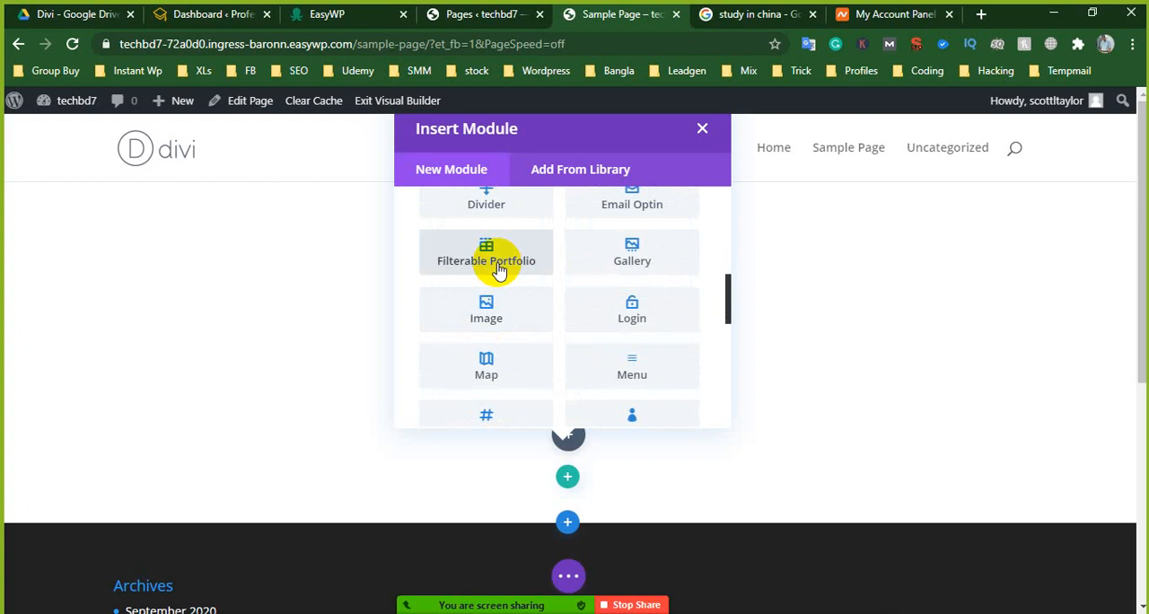
scroll(498, 265, up, 2)
scroll(501, 279, down, 3)
scroll(516, 344, down, 4)
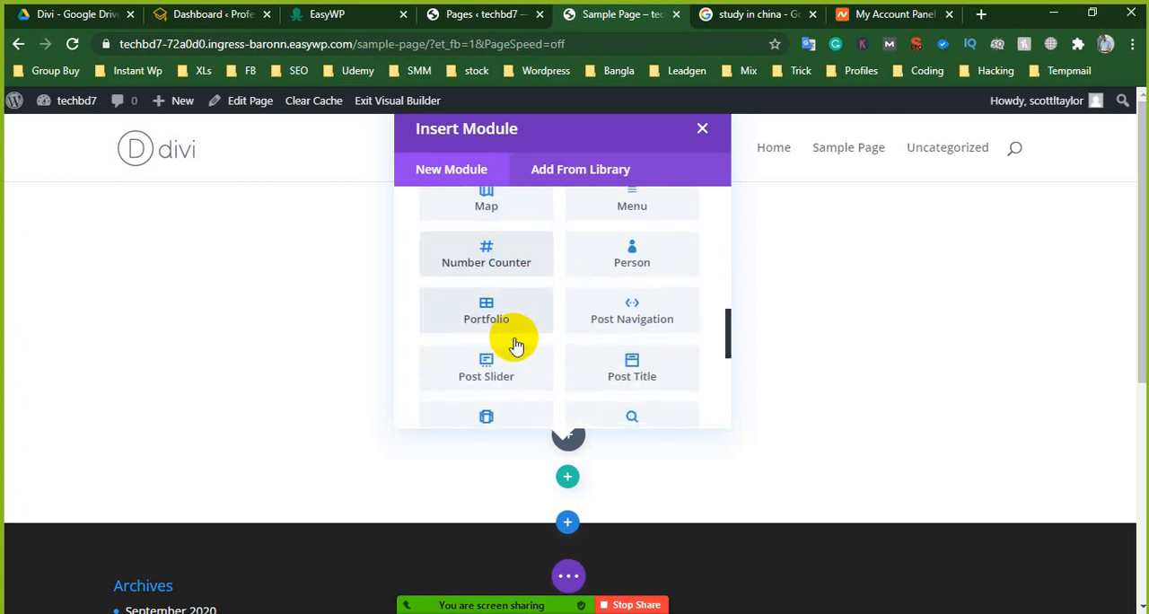
scroll(516, 344, down, 2)
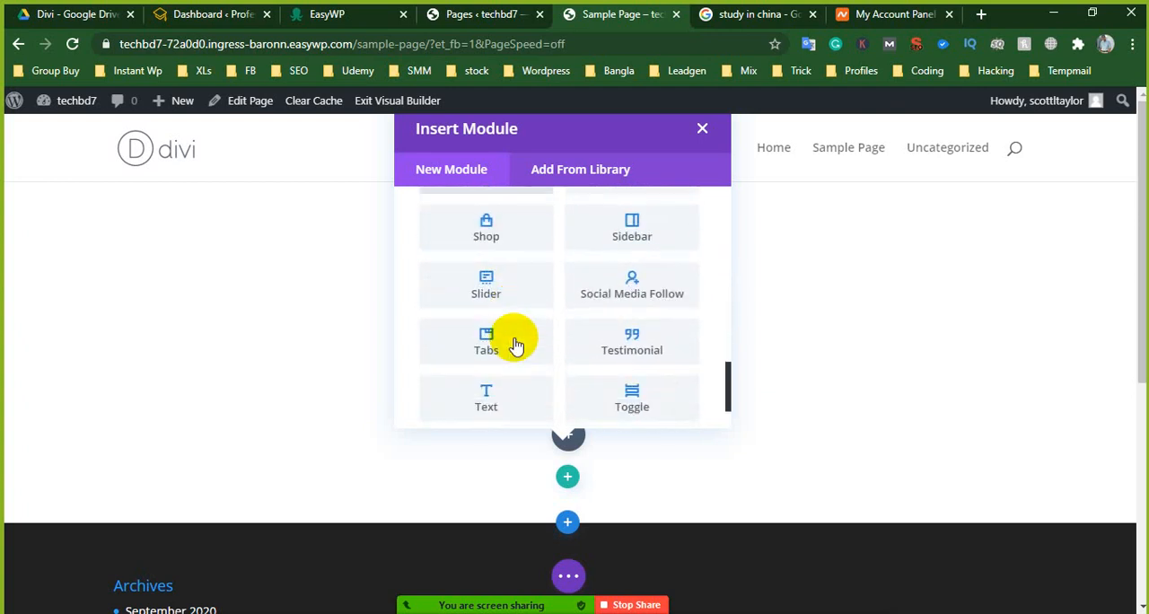
scroll(516, 344, up, 3)
scroll(516, 344, down, 3)
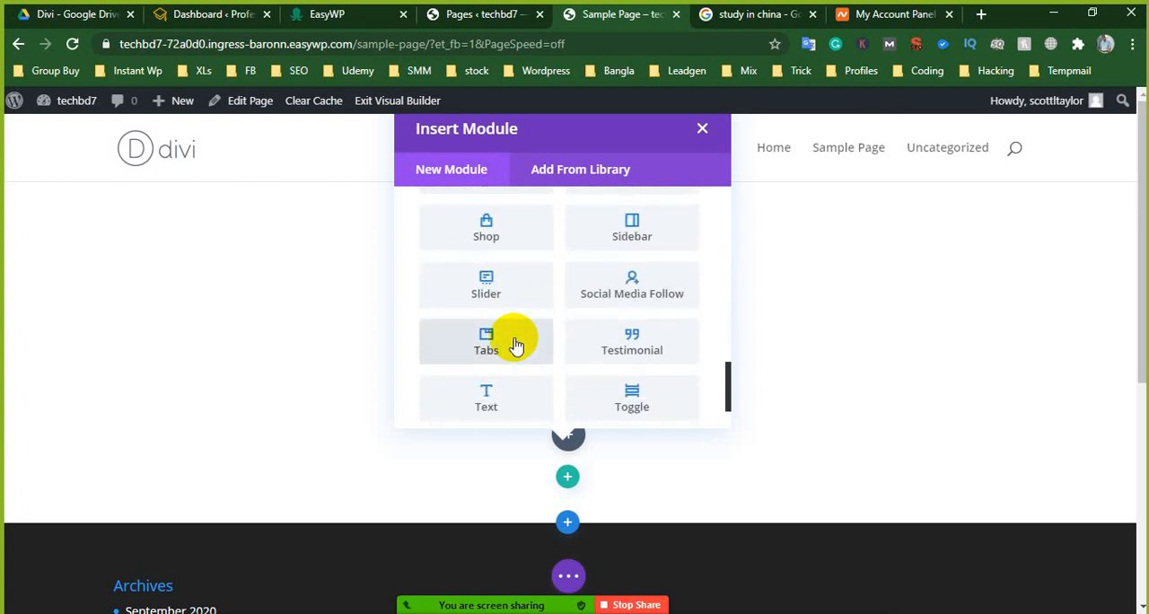
scroll(515, 341, down, 2)
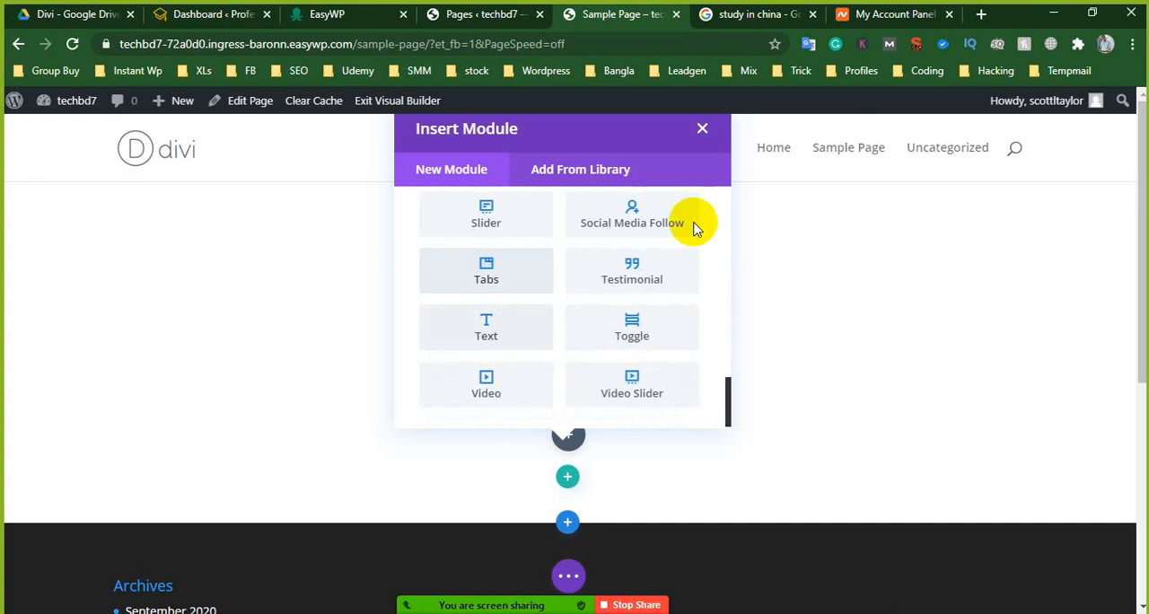
- Replace the lower regular section with a fullwidth section and insert a Fullwidth Slider module in it
click(702, 128)
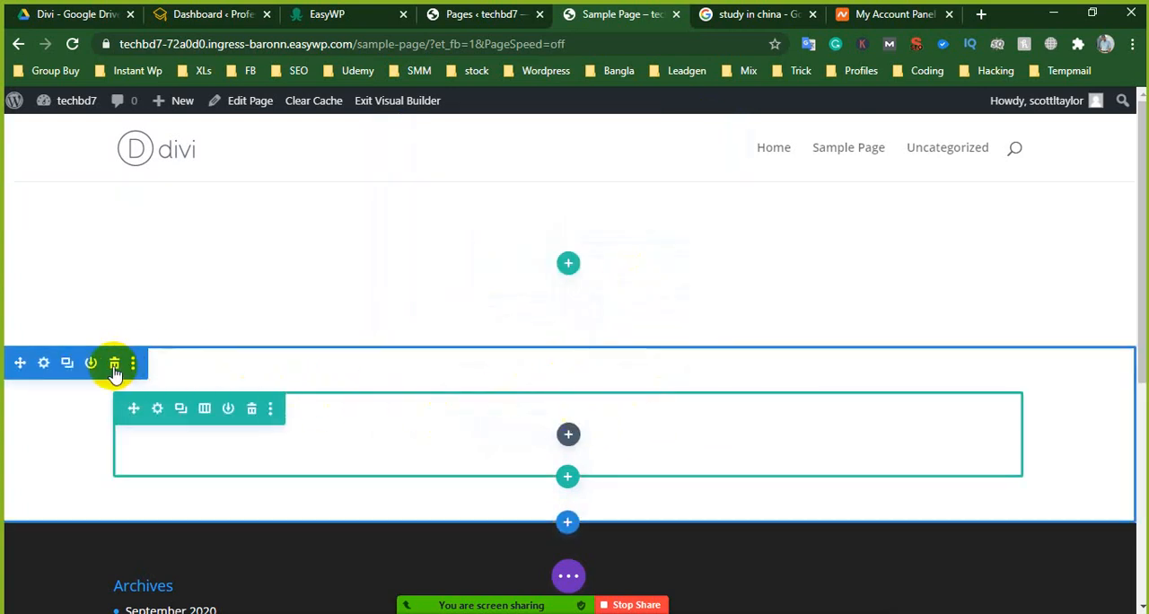
click(115, 363)
click(566, 346)
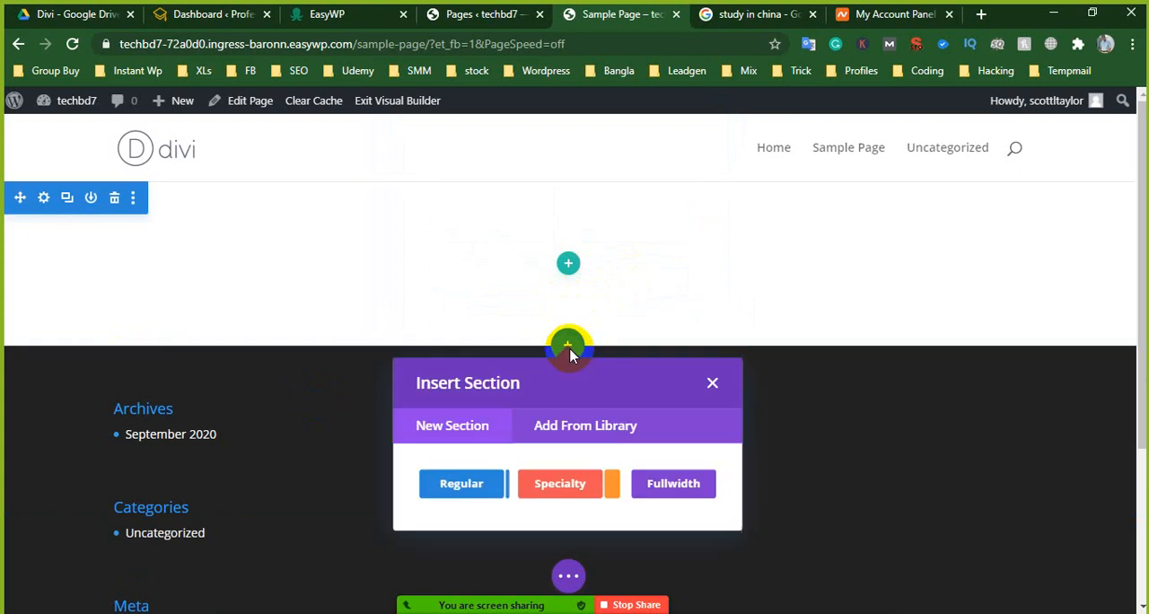
click(664, 478)
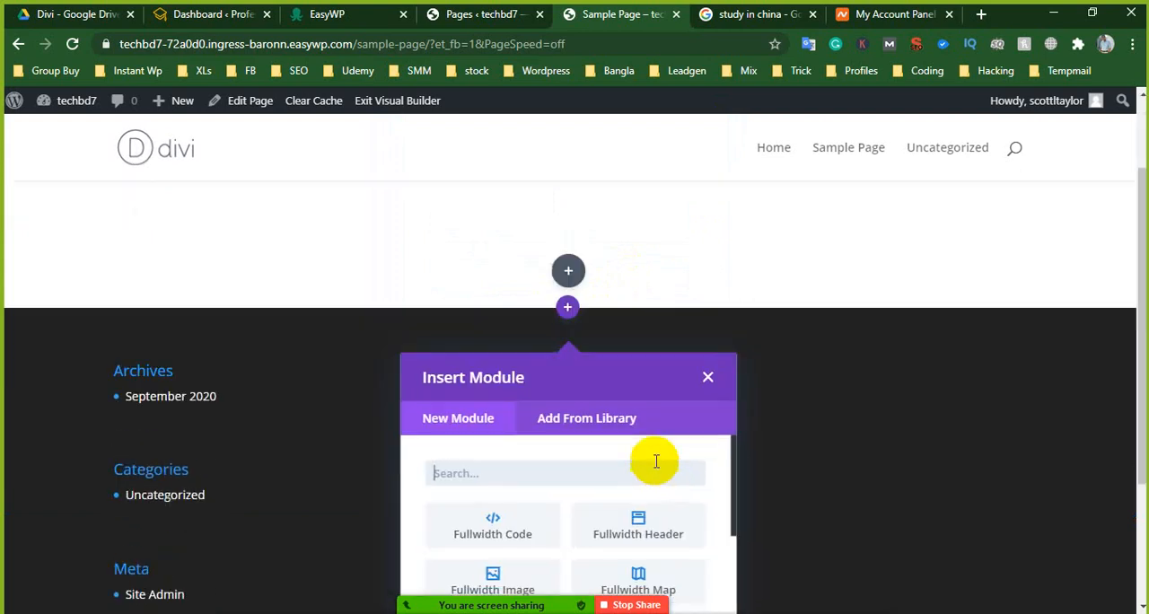
scroll(544, 437, down, 2)
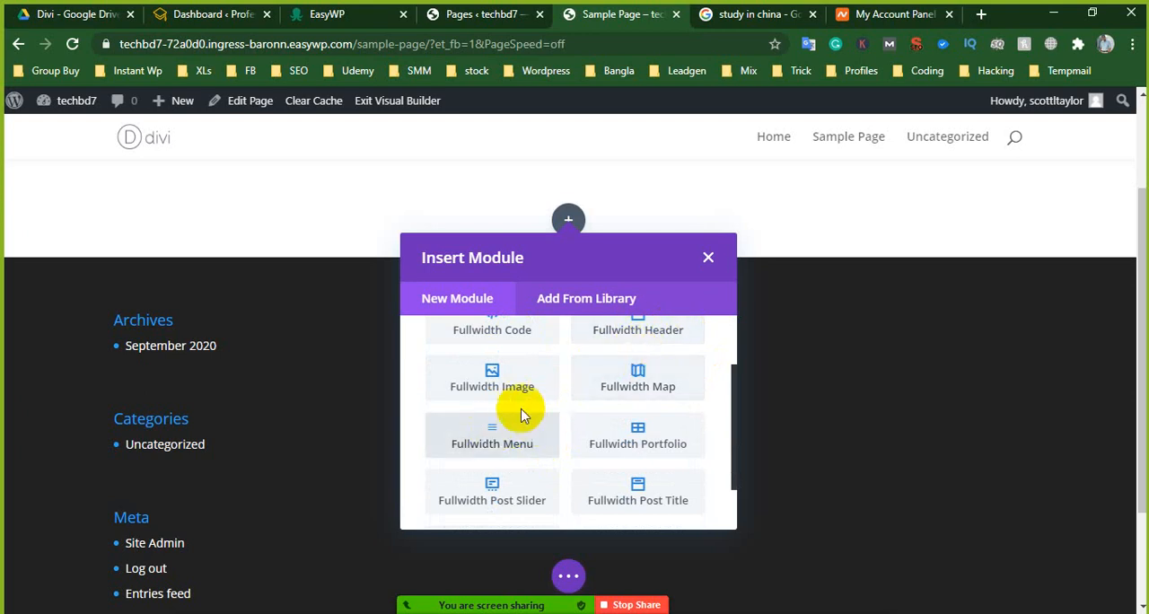
scroll(538, 459, down, 1)
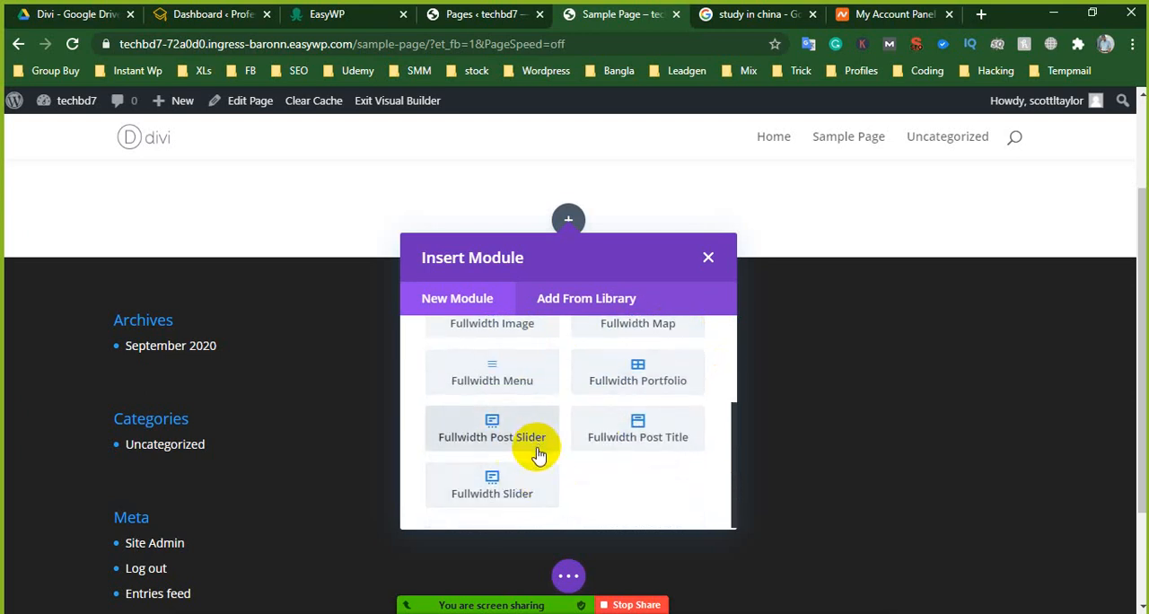
click(493, 476)
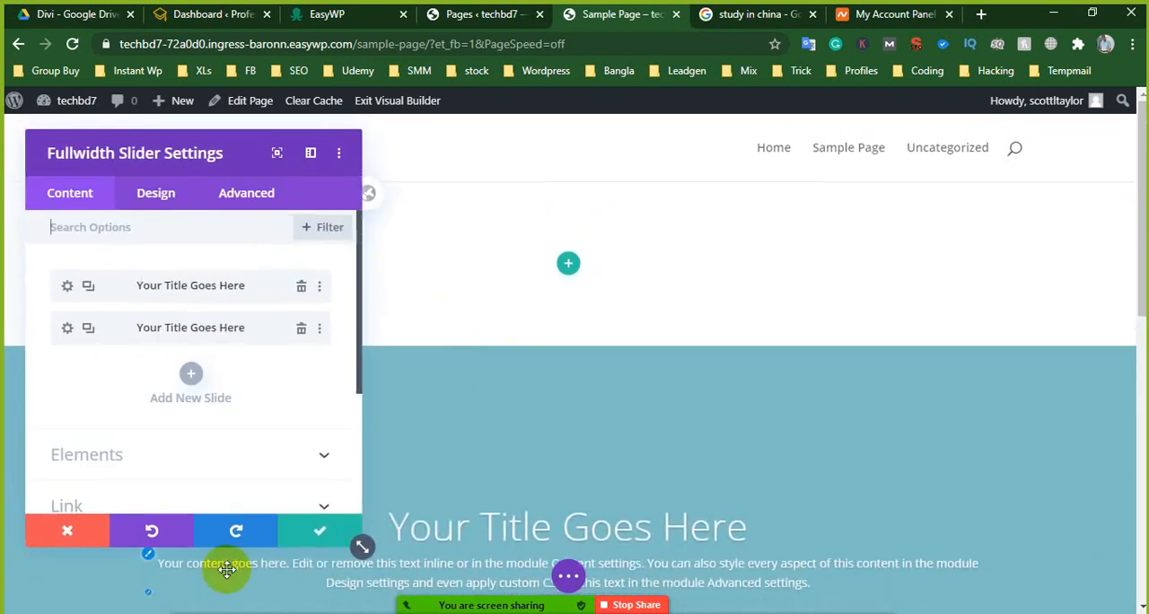
- Dismiss the slider settings and delete the empty regular section above the fullwidth slider
click(81, 534)
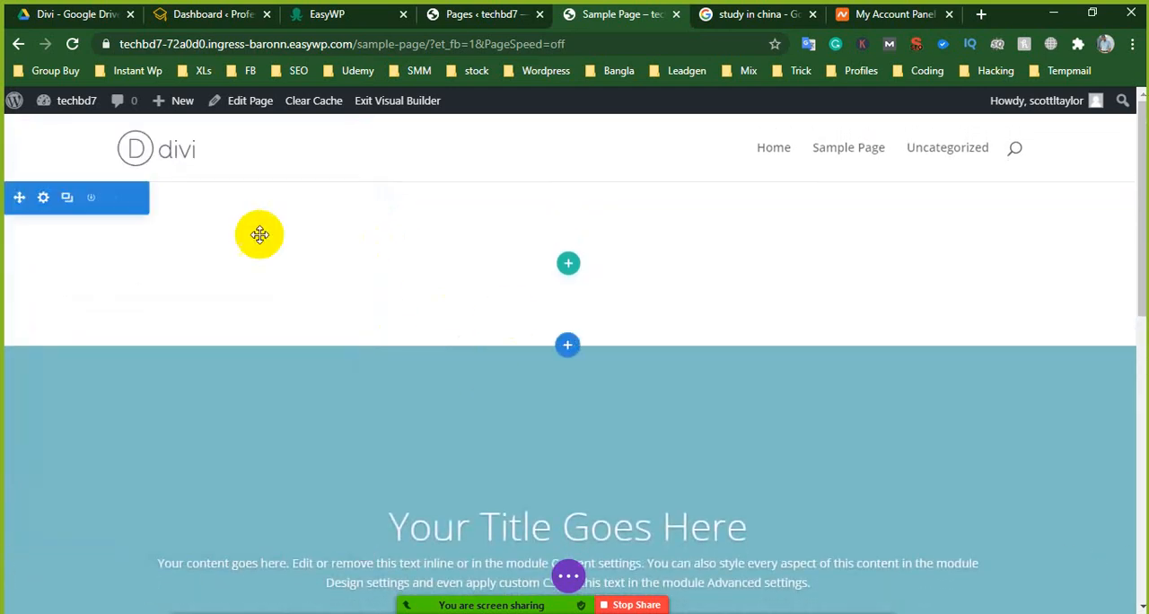
click(114, 199)
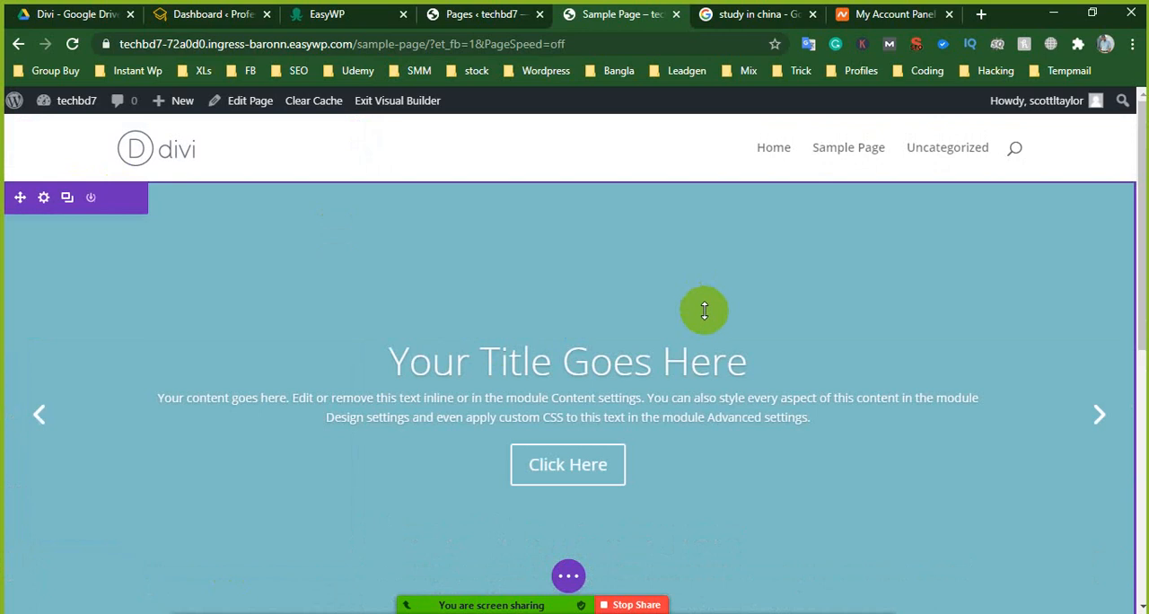
scroll(701, 377, down, 3)
scroll(475, 436, up, 3)
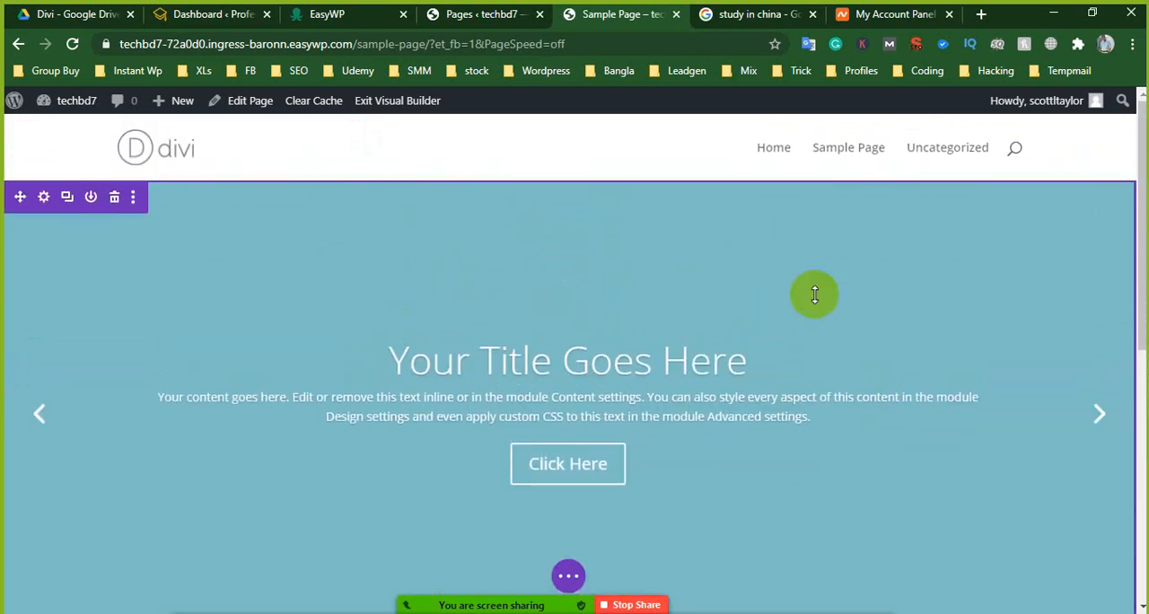
scroll(513, 351, down, 3)
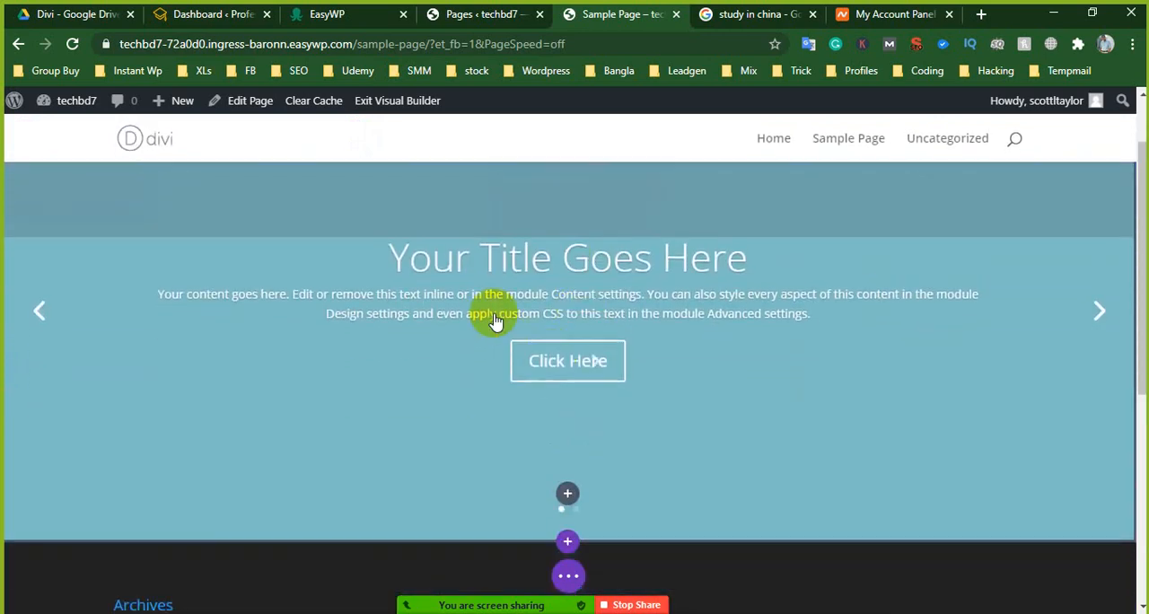
scroll(495, 318, up, 2)
scroll(482, 291, up, 1)
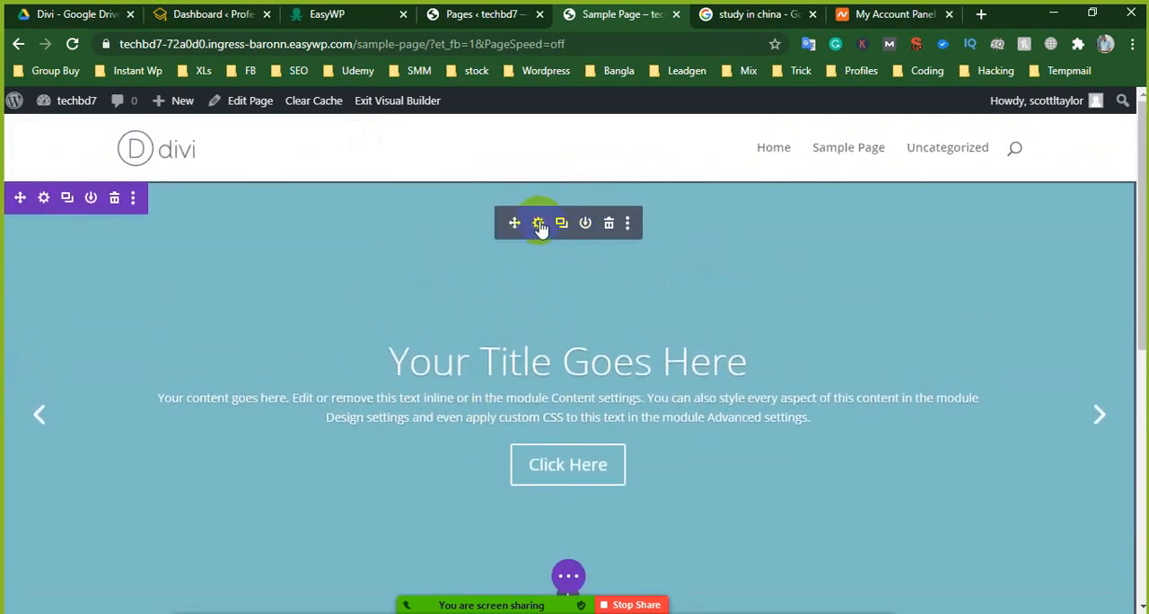
- Duplicate the second slide in the Fullwidth Slider's settings and preview the slides on the page
click(539, 223)
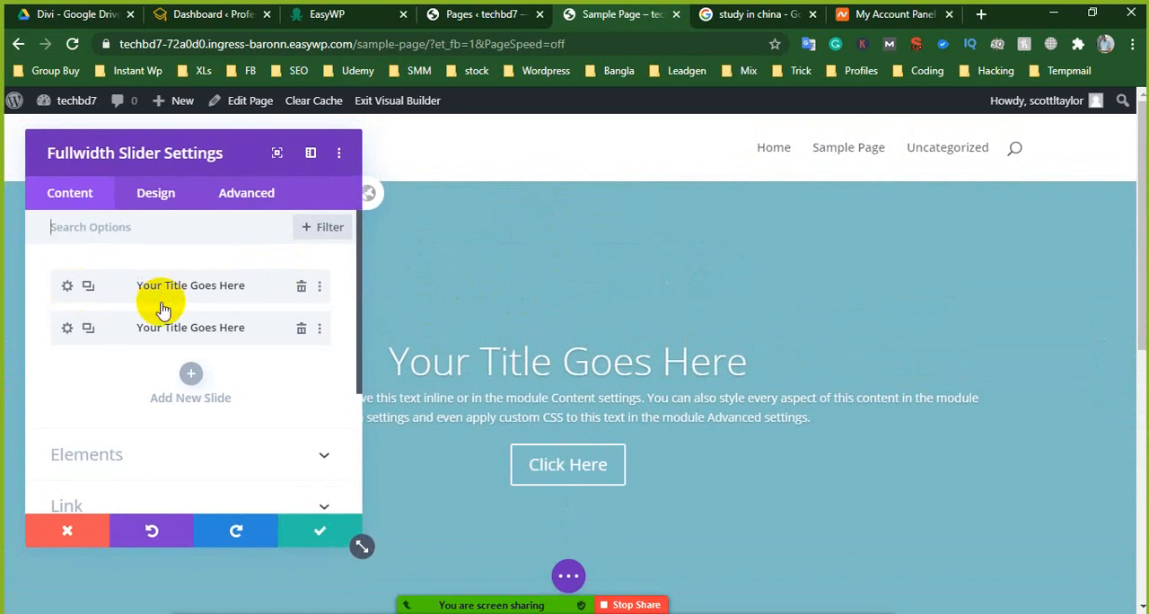
click(90, 329)
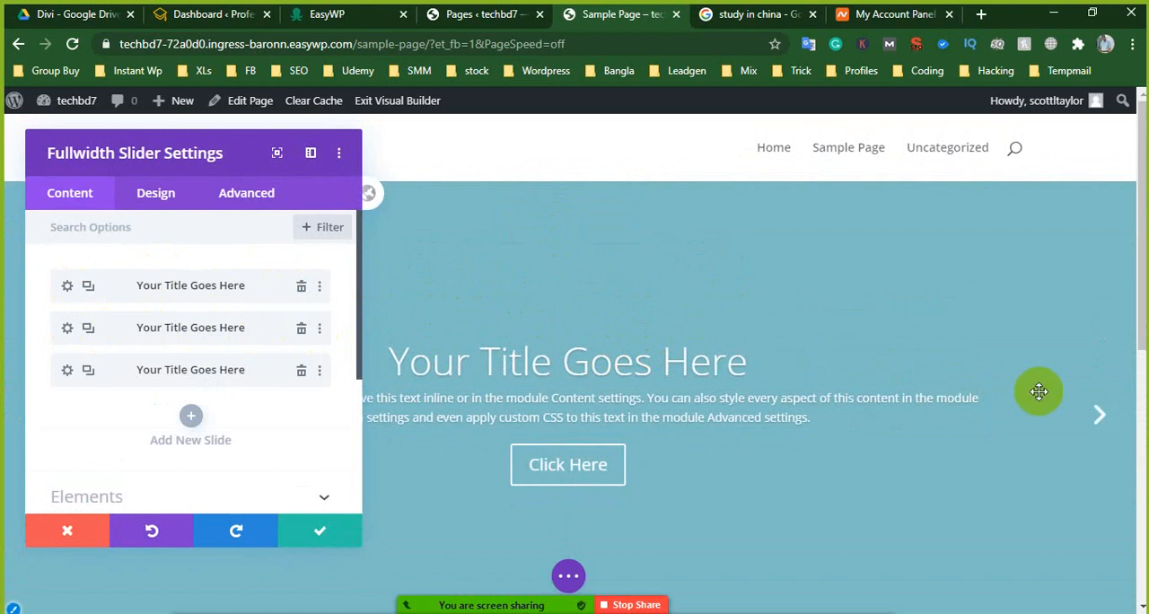
click(1091, 413)
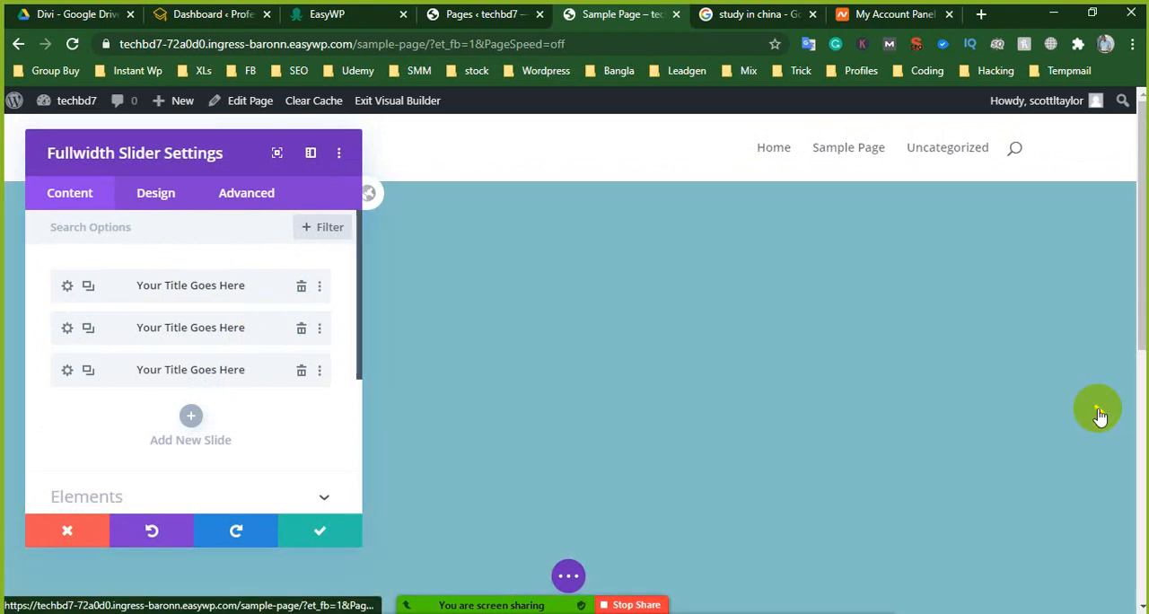
click(1098, 415)
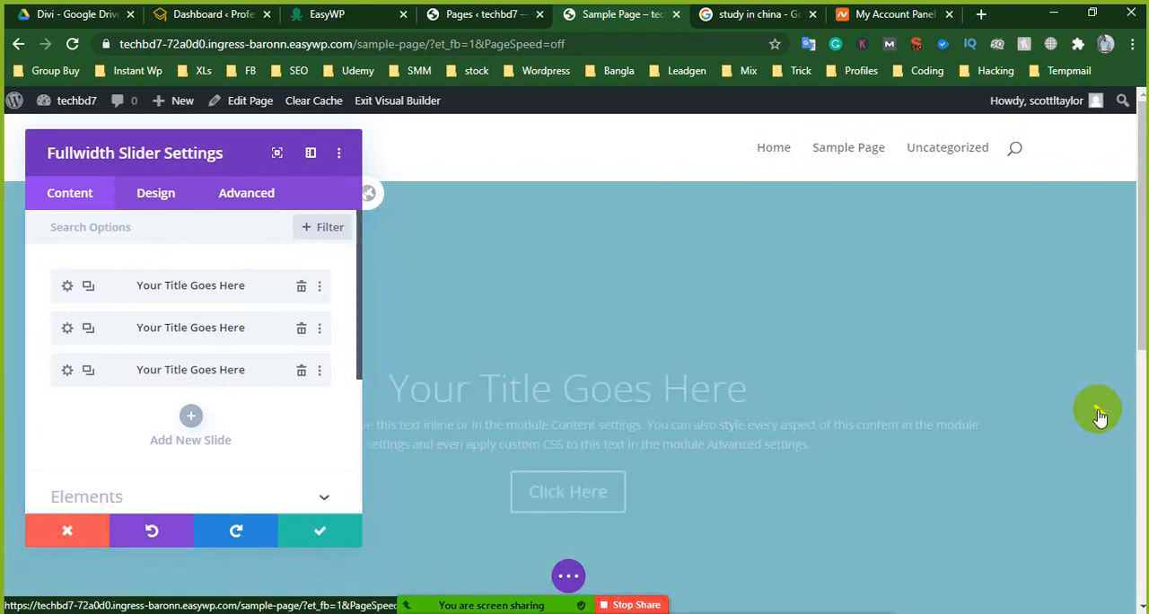
scroll(862, 269, down, 3)
scroll(844, 277, up, 2)
- Set the first slide's title to "Study in China From Bangladesh"
click(64, 289)
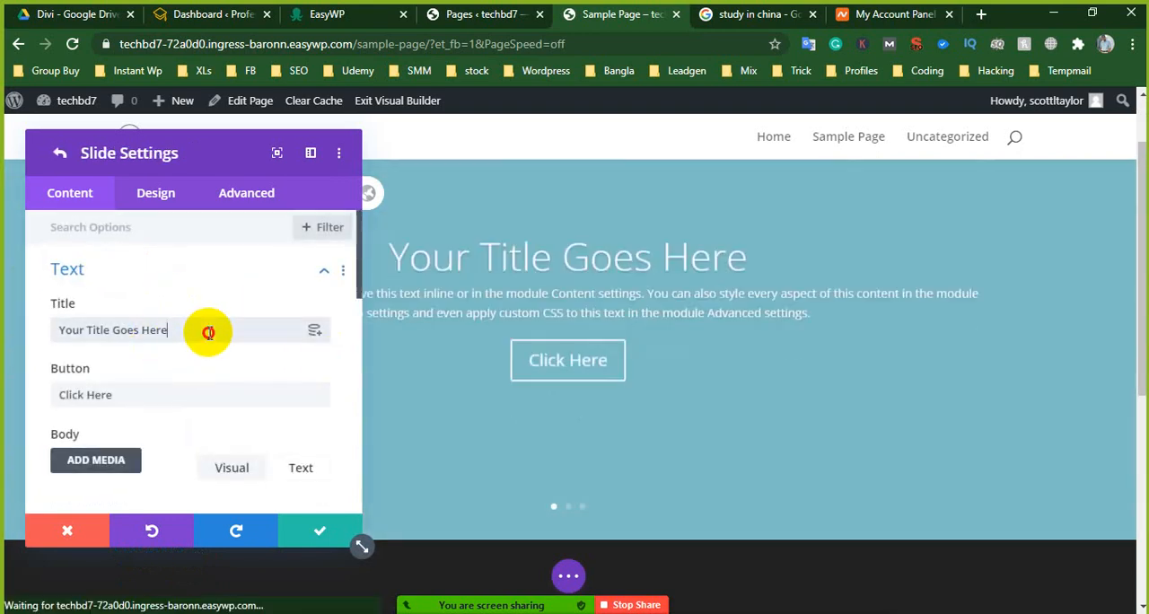
drag(207, 329, 25, 337)
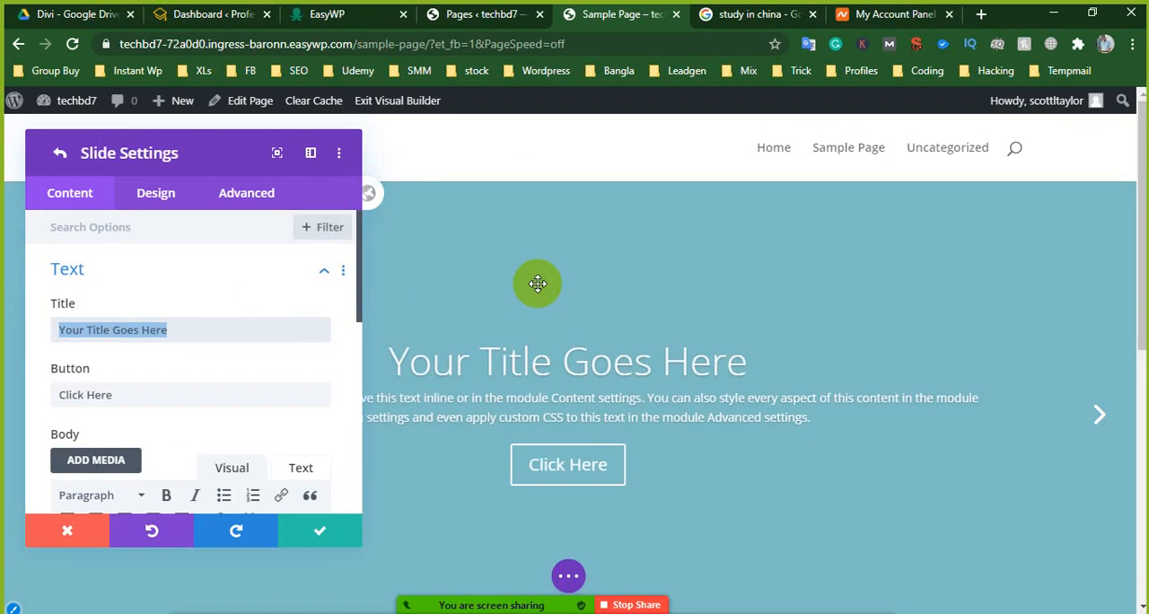
key(BackSpace)
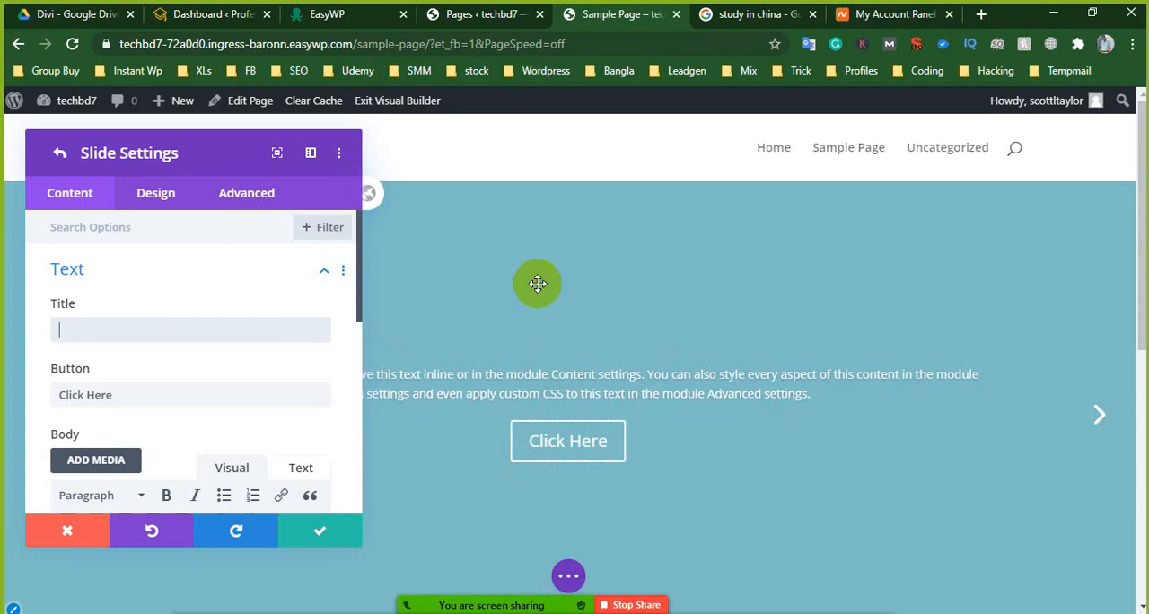
text(Stud)
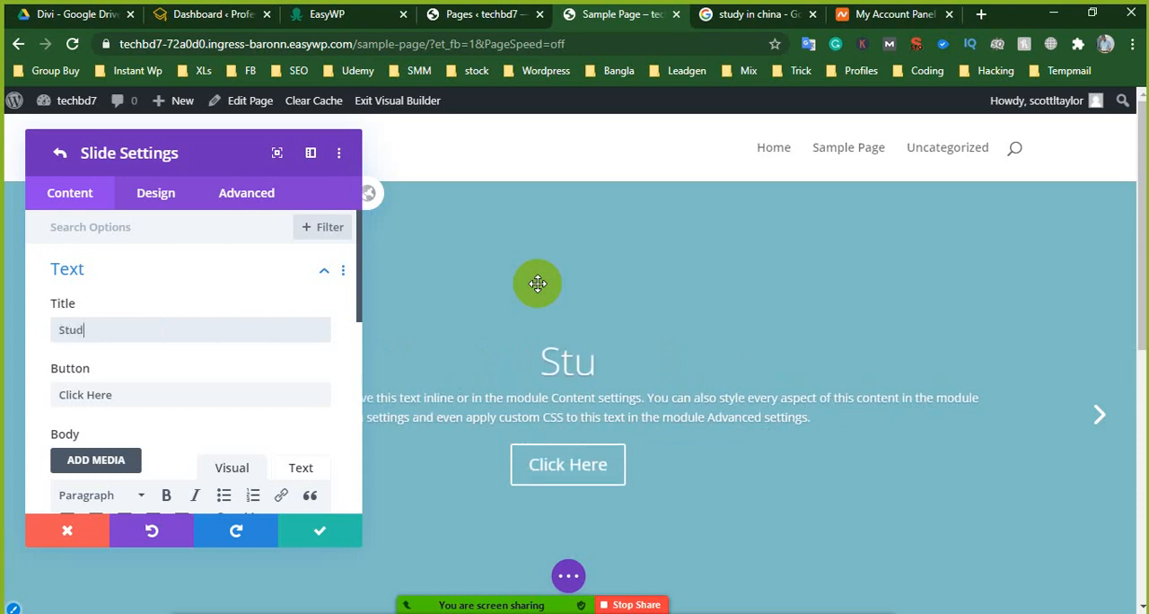
text(y in CHina)
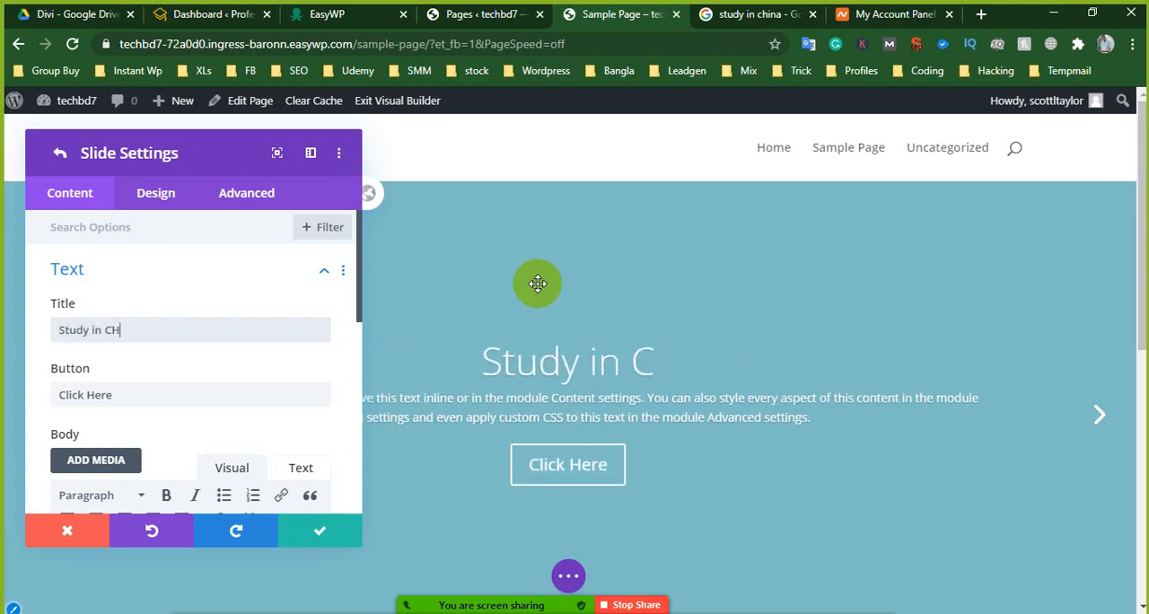
key(BackSpace)
key(BackSpace)
key(BackSpace)
key(BackSpace)
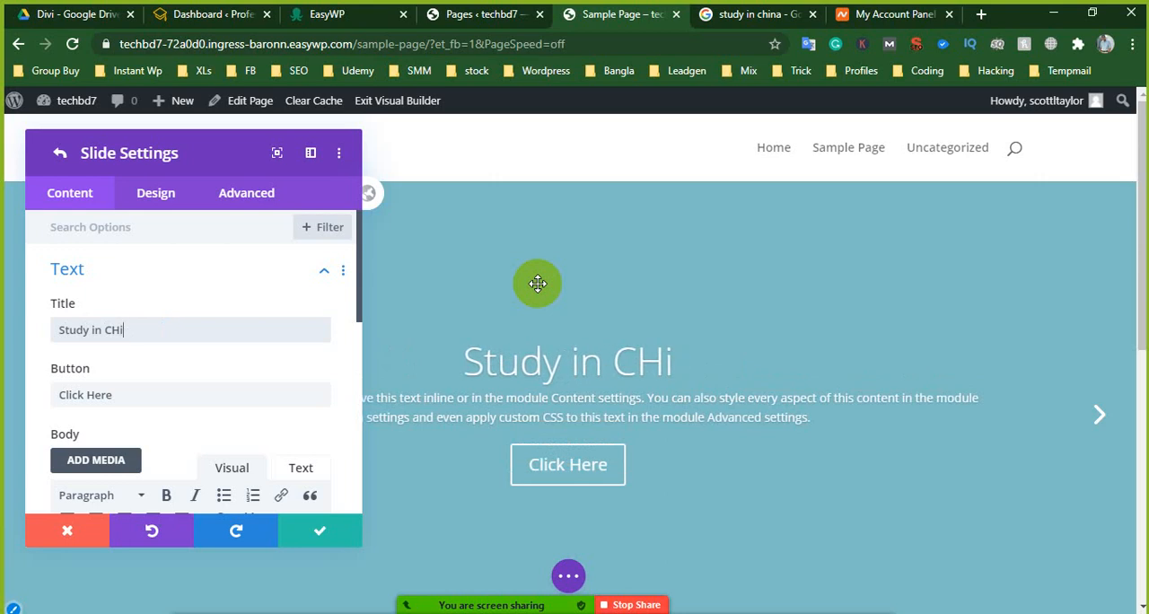
text(hina Fom)
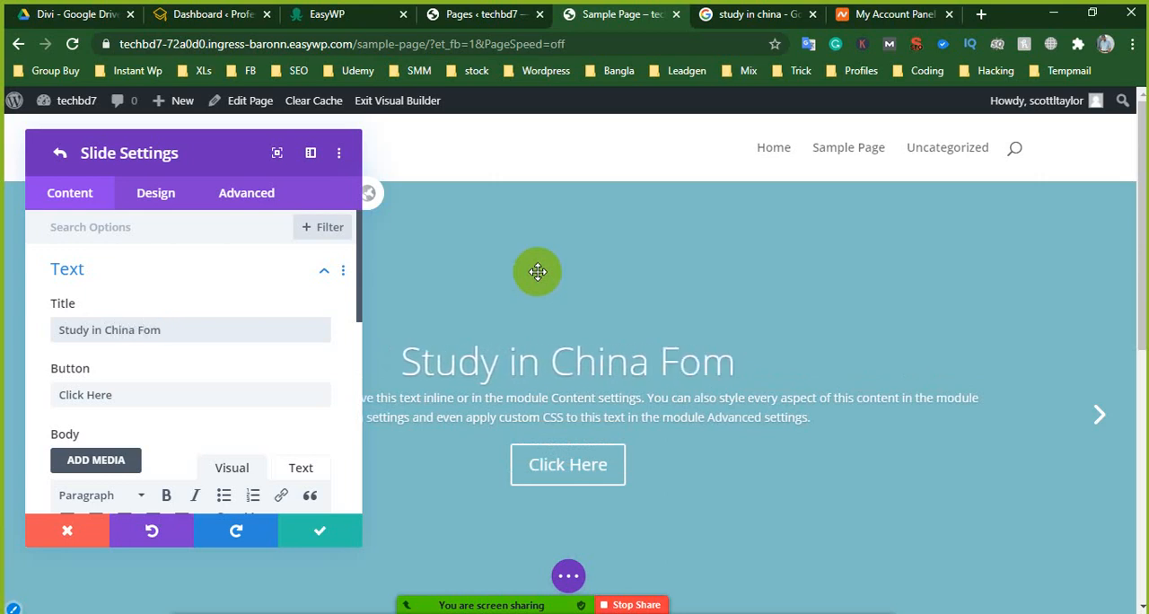
key(BackSpace)
key(BackSpace)
key(BackSpace)
text(rombangl)
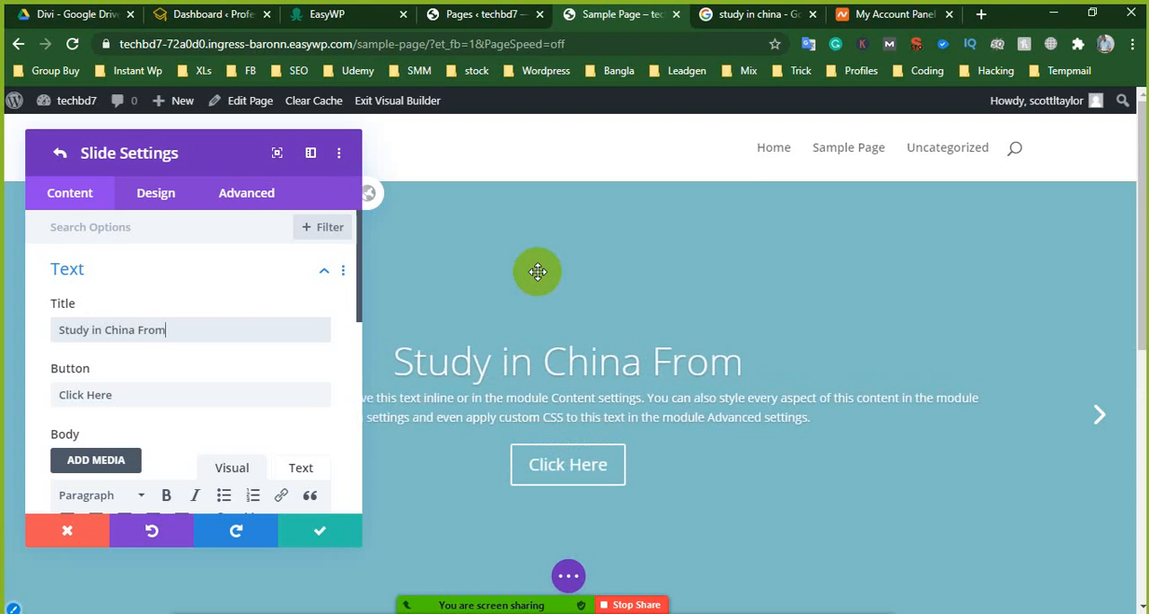
text(adesh)
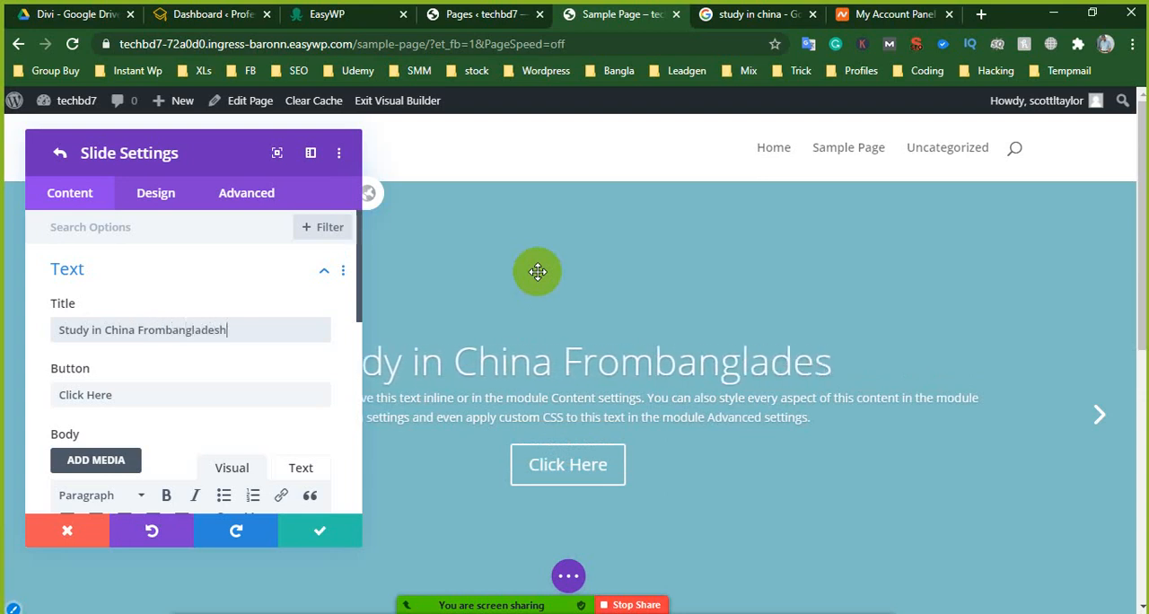
click(167, 331)
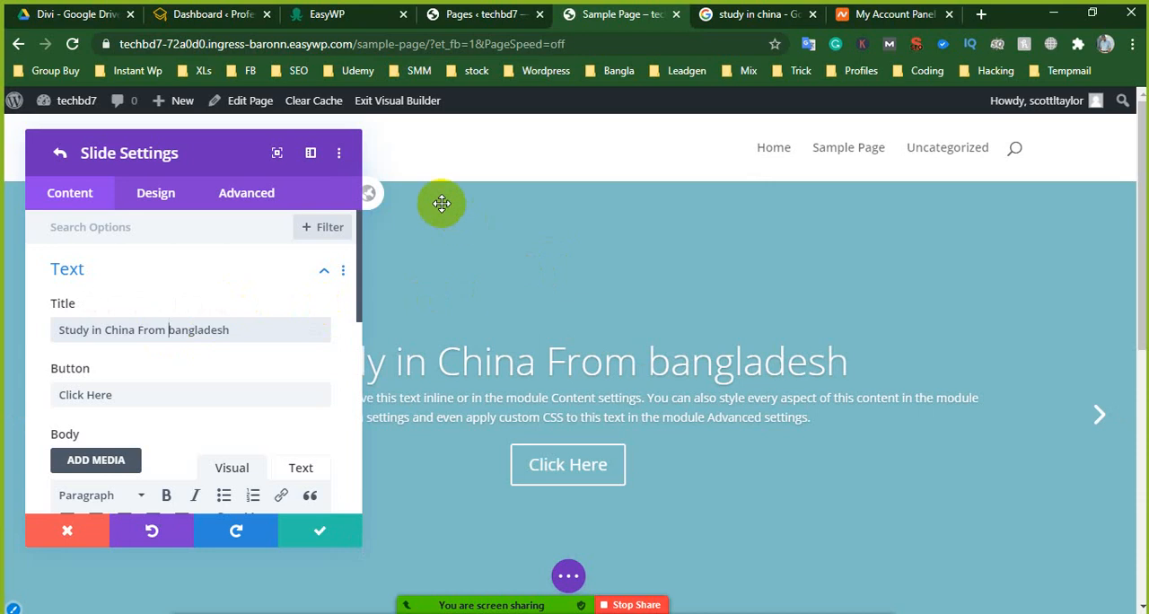
click(176, 330)
key(BackSpace)
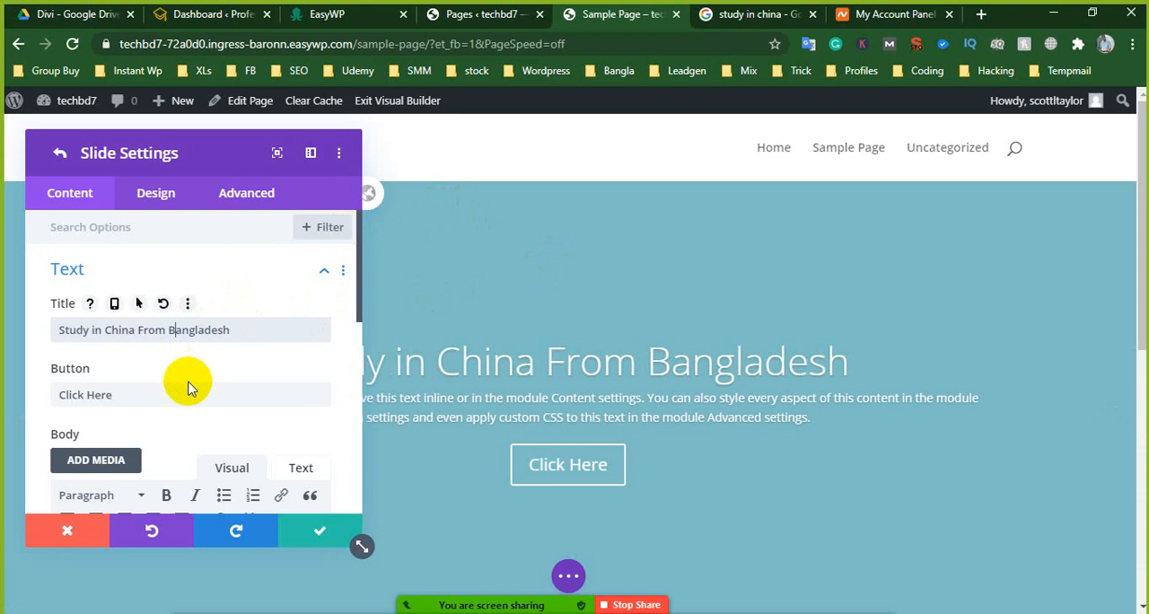
- Set the first slide's button text to "know more"
scroll(165, 392, down, 1)
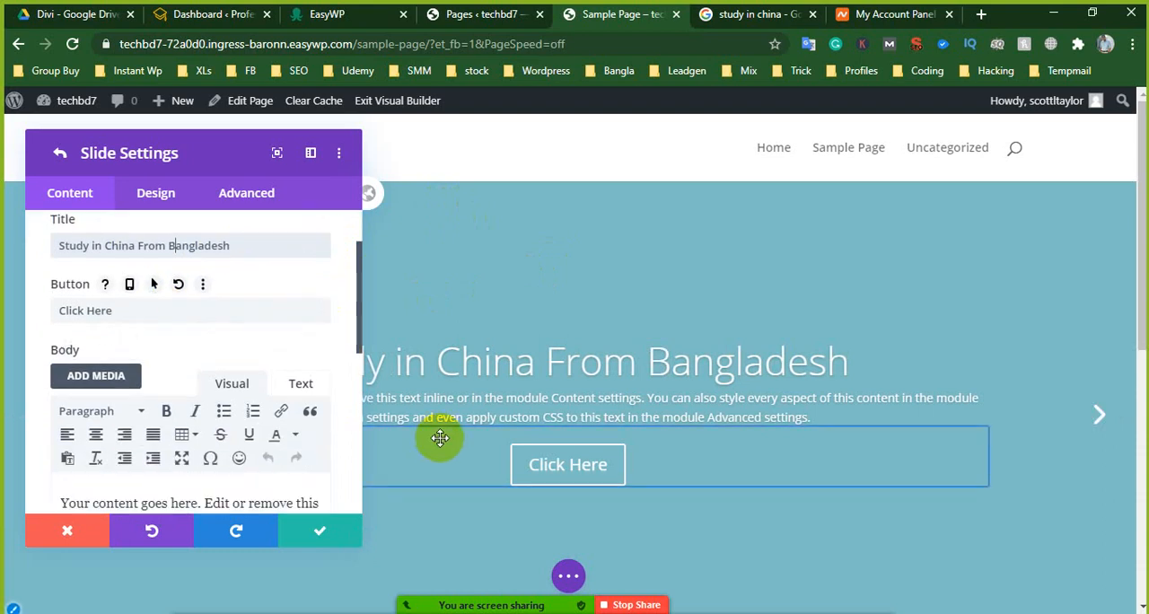
triple_click(71, 321)
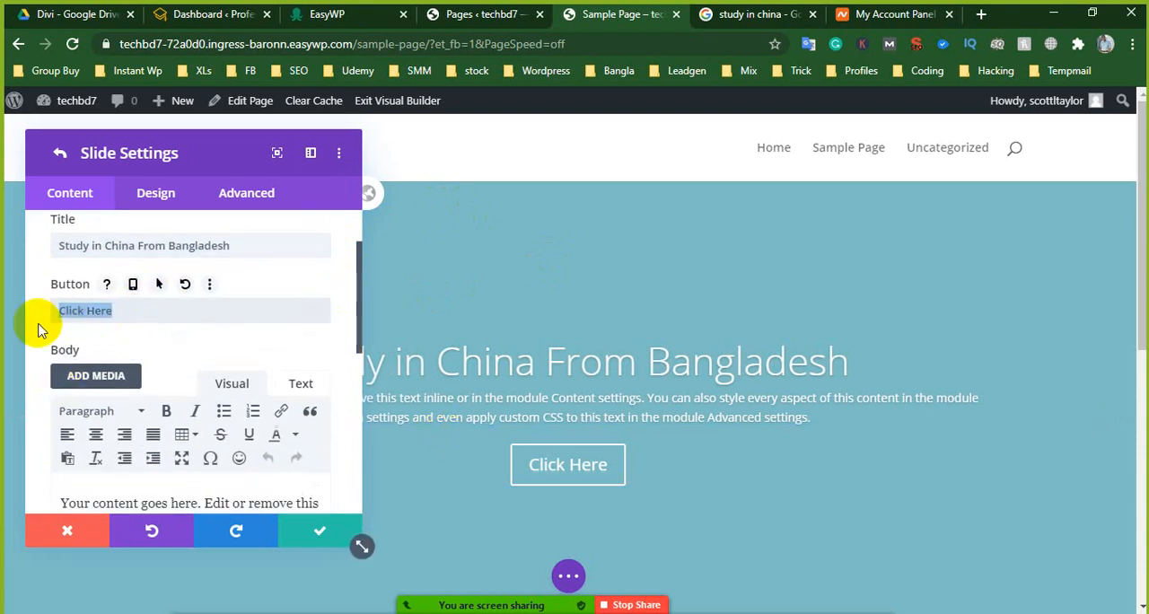
text(knw)
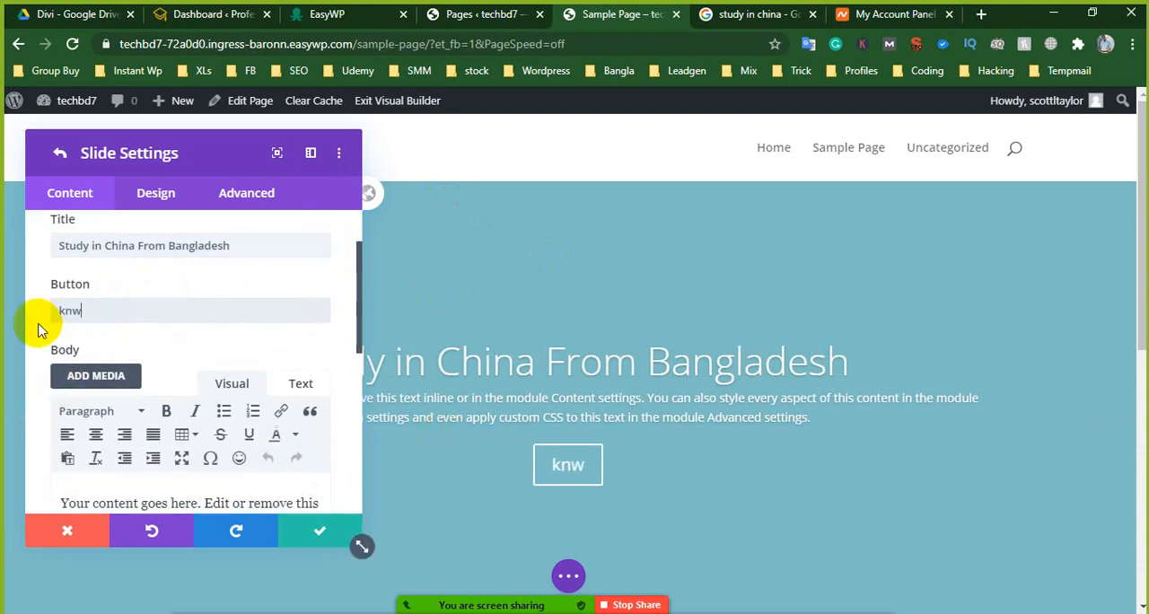
text(o)
key(BackSpace)
key(BackSpace)
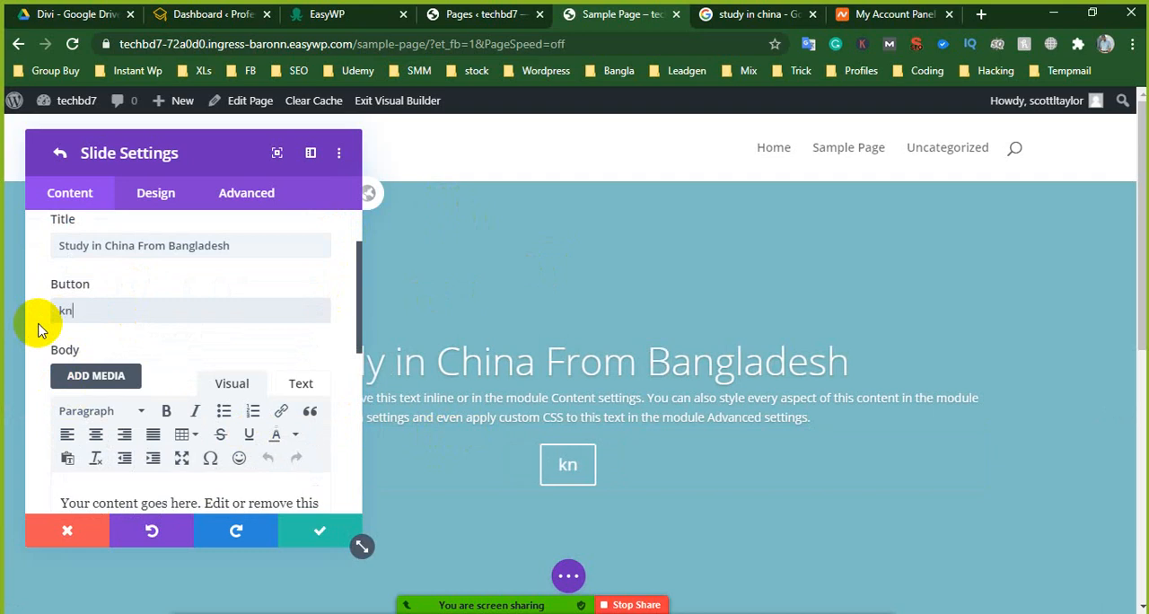
text(ow moere)
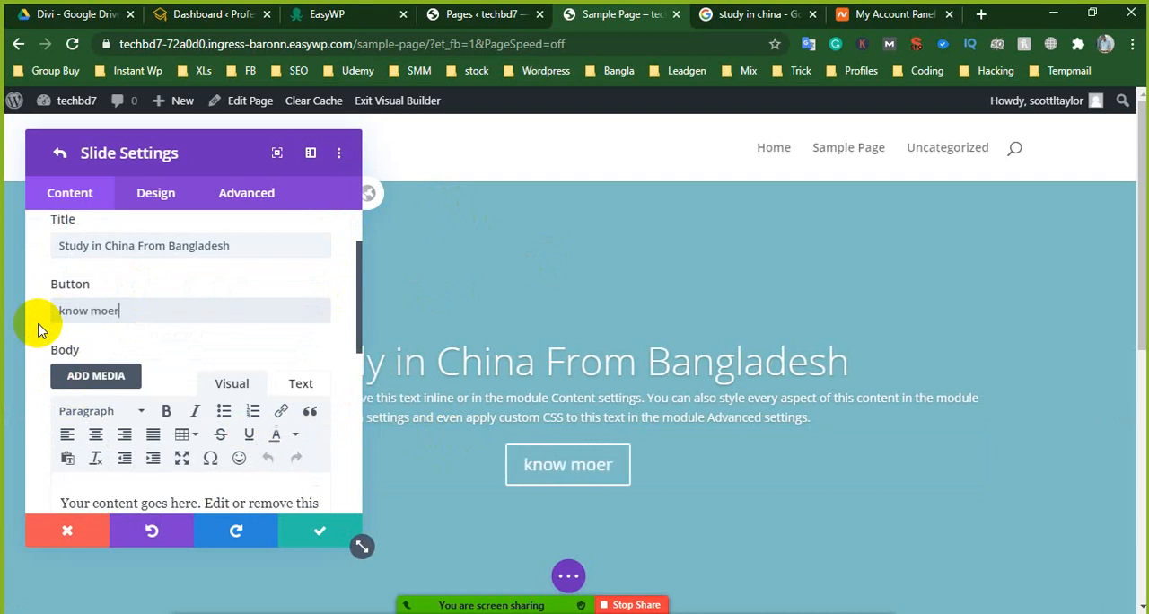
key(BackSpace)
key(BackSpace)
key(BackSpace)
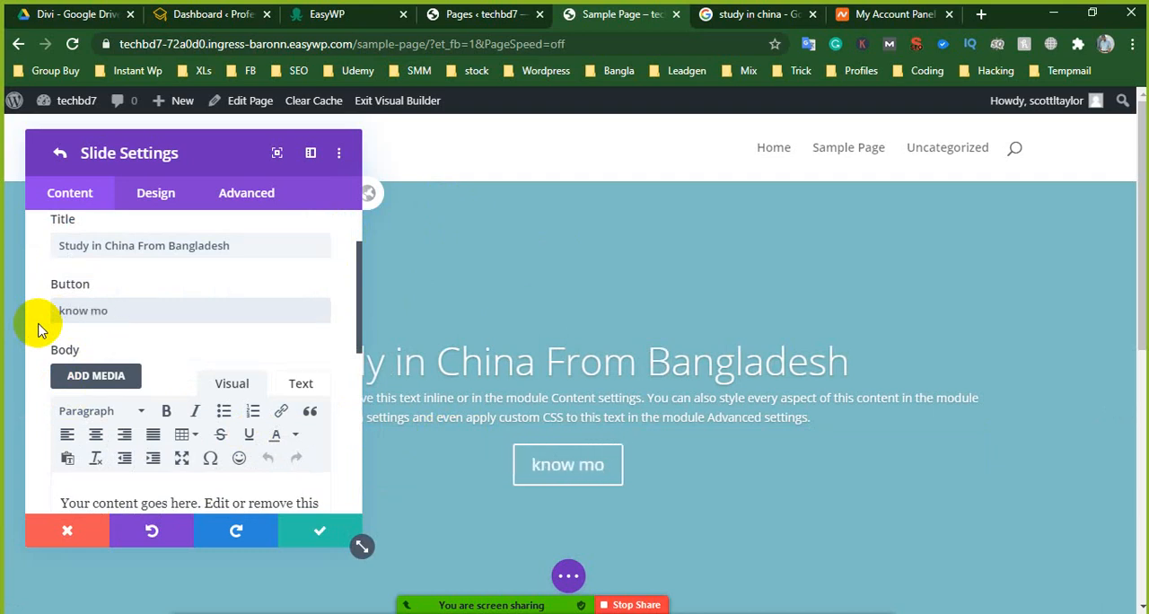
text(re)
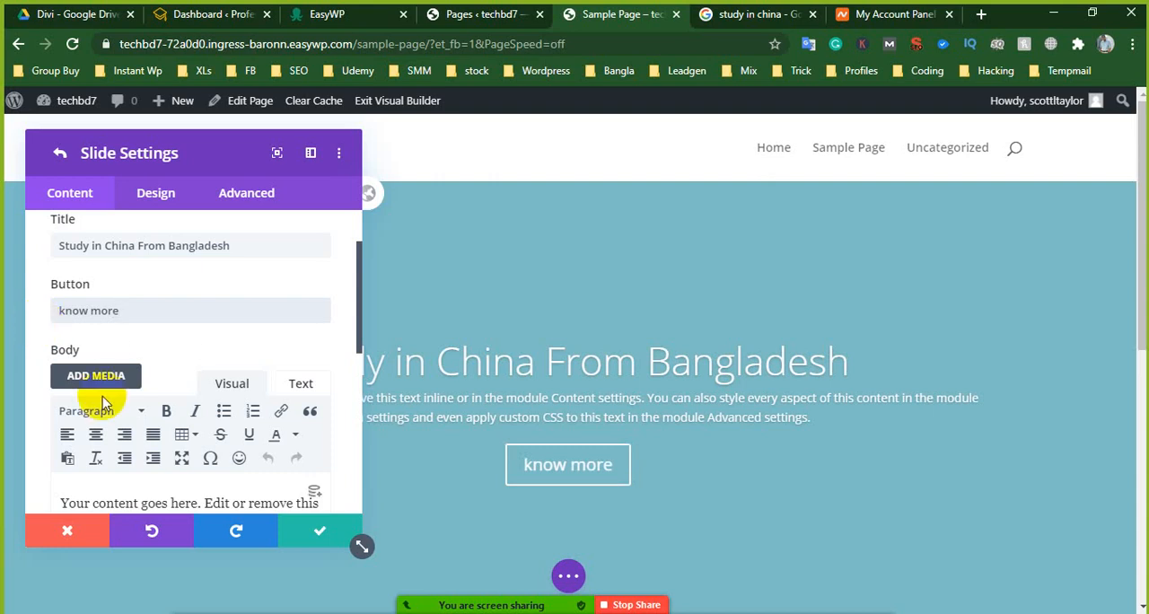
click(163, 307)
- Review the first slide's body text and save the slide and the fullwidth slider settings
scroll(186, 369, down, 1)
scroll(187, 368, down, 2)
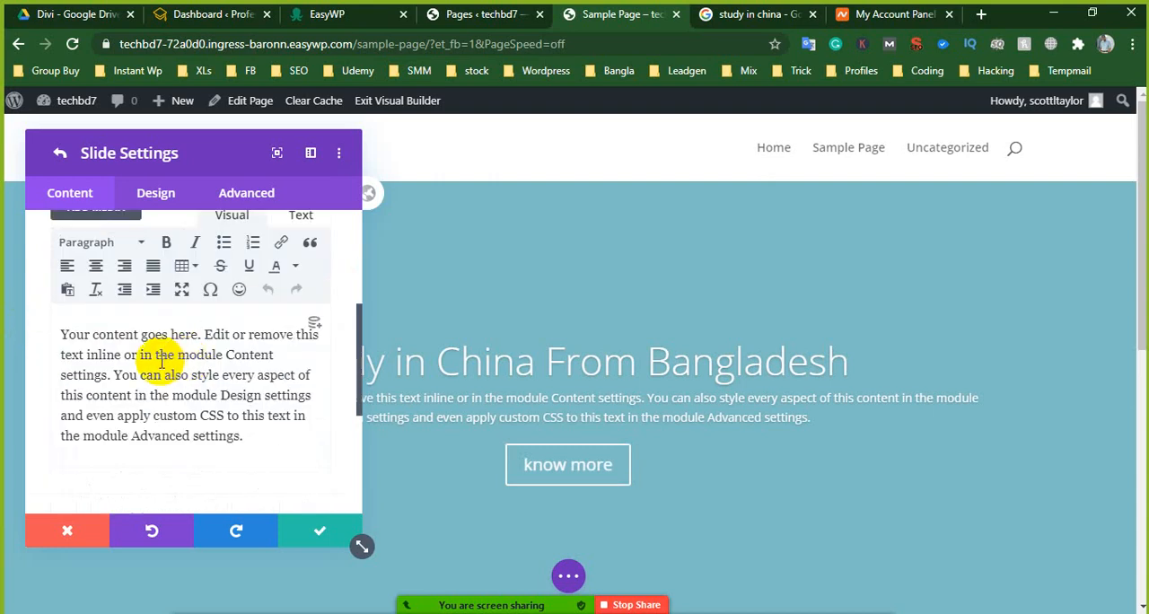
click(64, 334)
drag(179, 388, 212, 415)
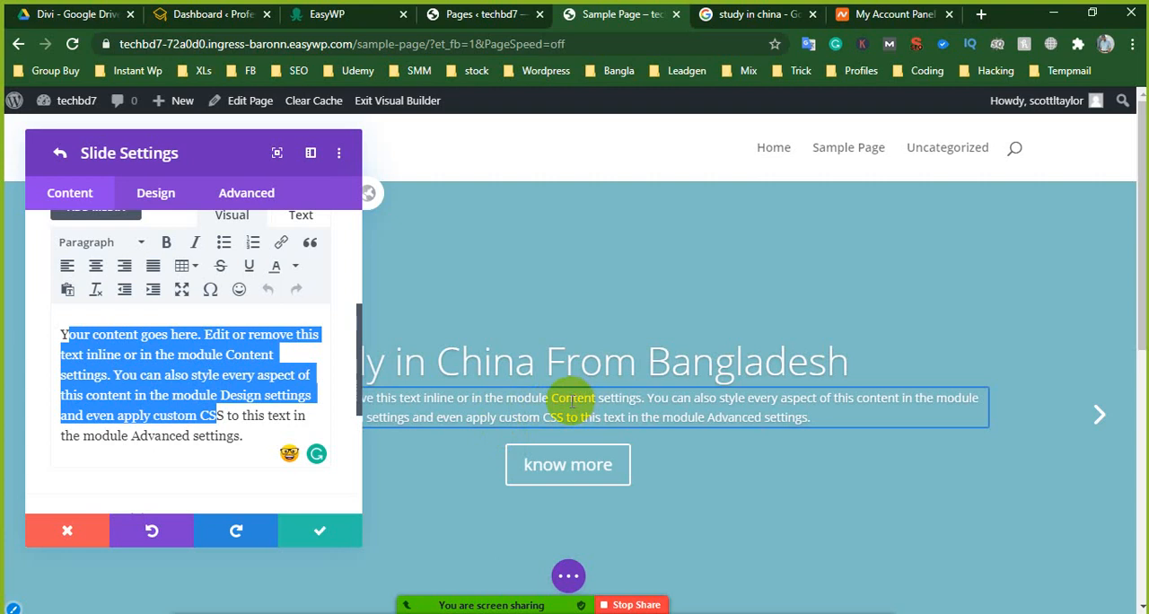
click(235, 431)
drag(240, 431, 46, 324)
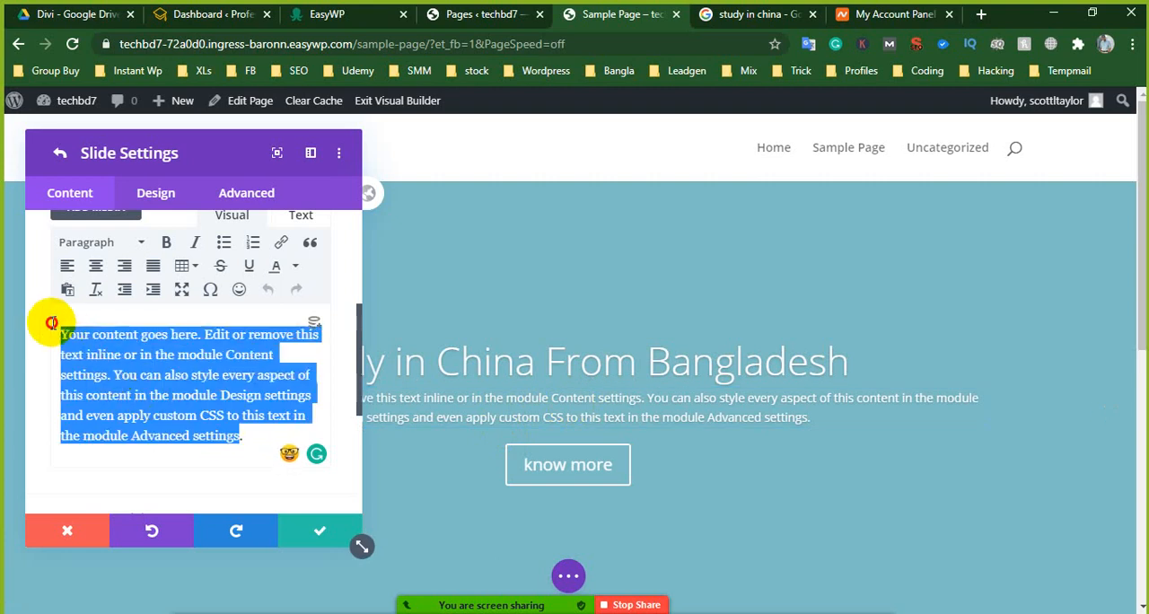
click(153, 416)
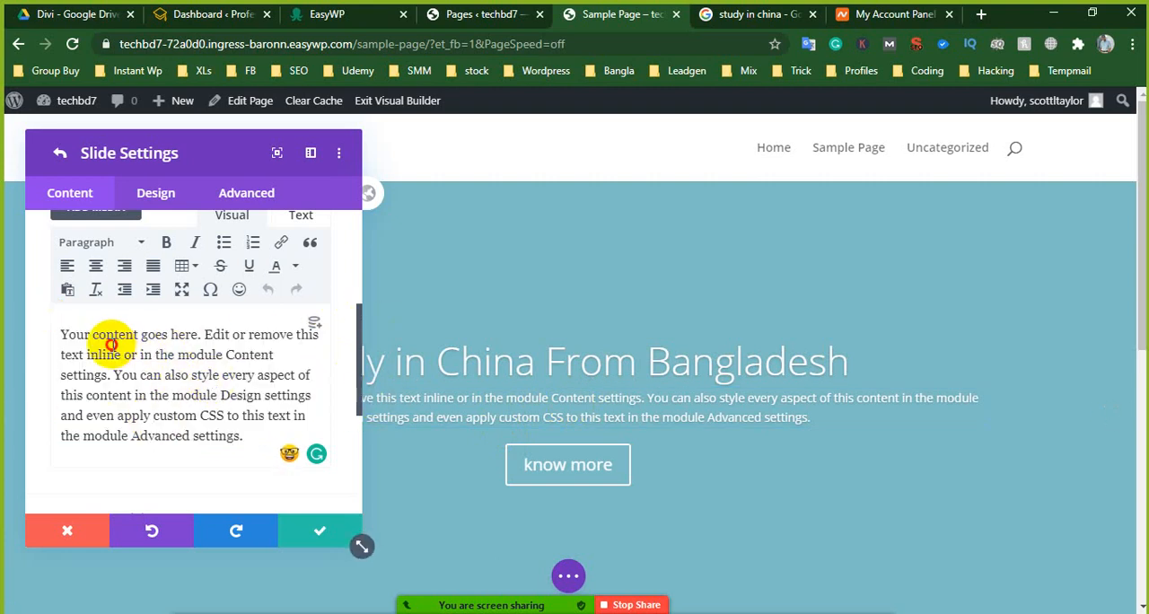
drag(114, 355, 197, 415)
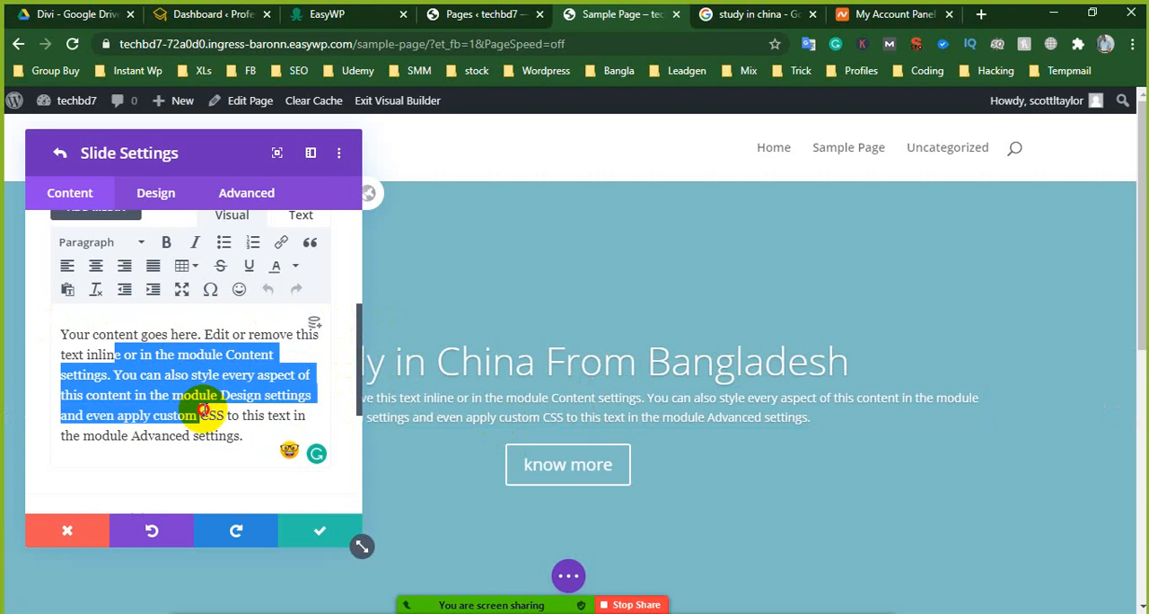
click(317, 528)
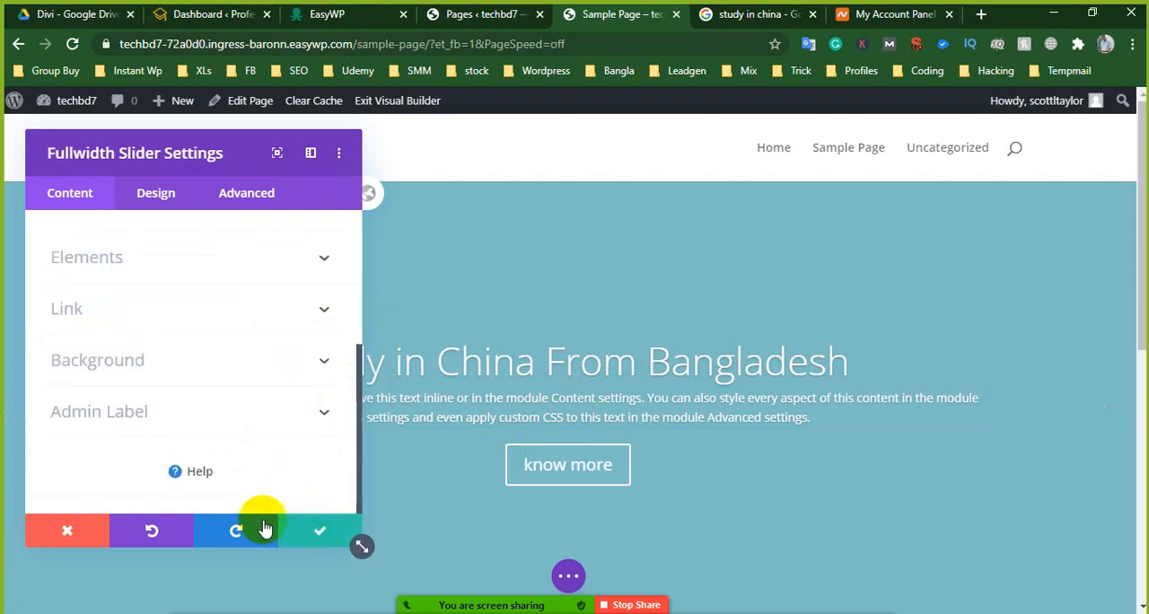
click(315, 530)
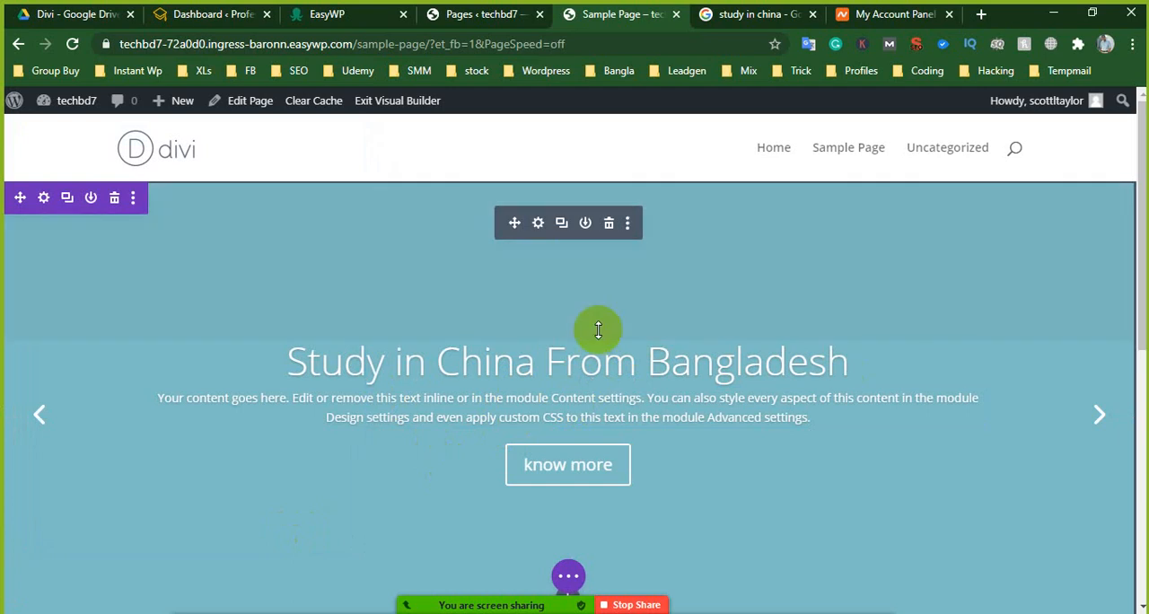
- Set the second slide's title to "Get Full Free Scholarship" and delete the third slide from the fullwidth slider
click(539, 222)
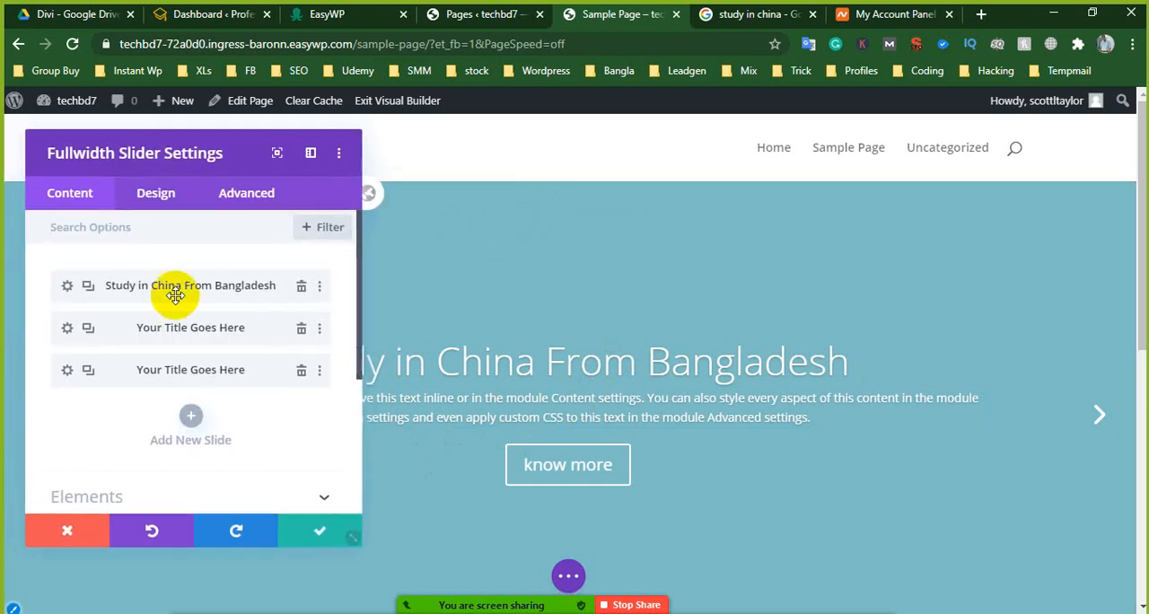
click(68, 329)
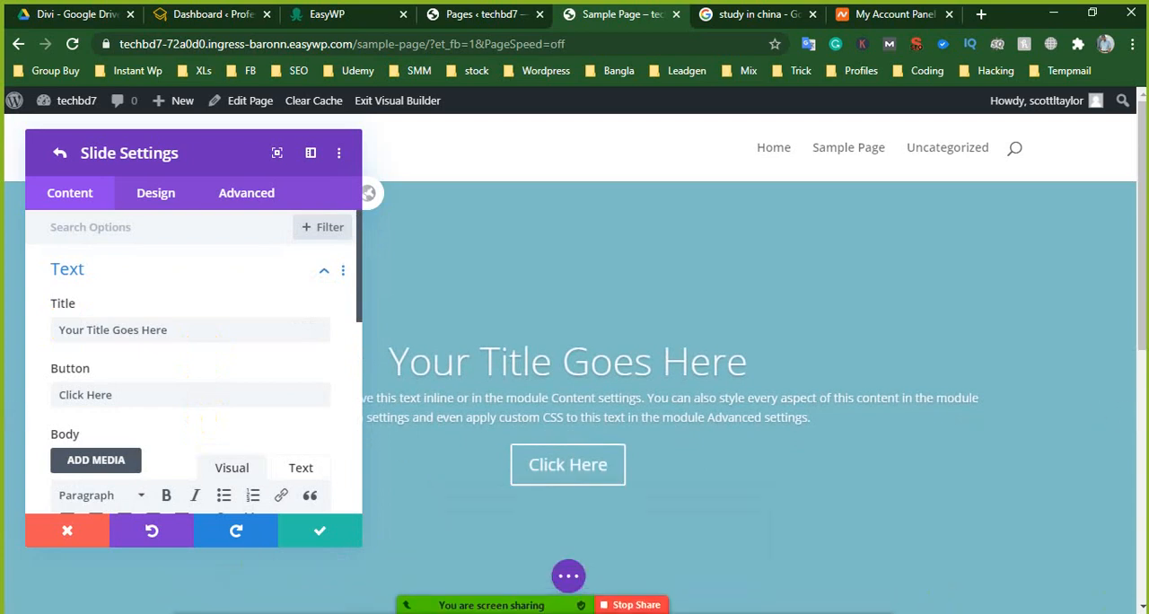
triple_click(196, 324)
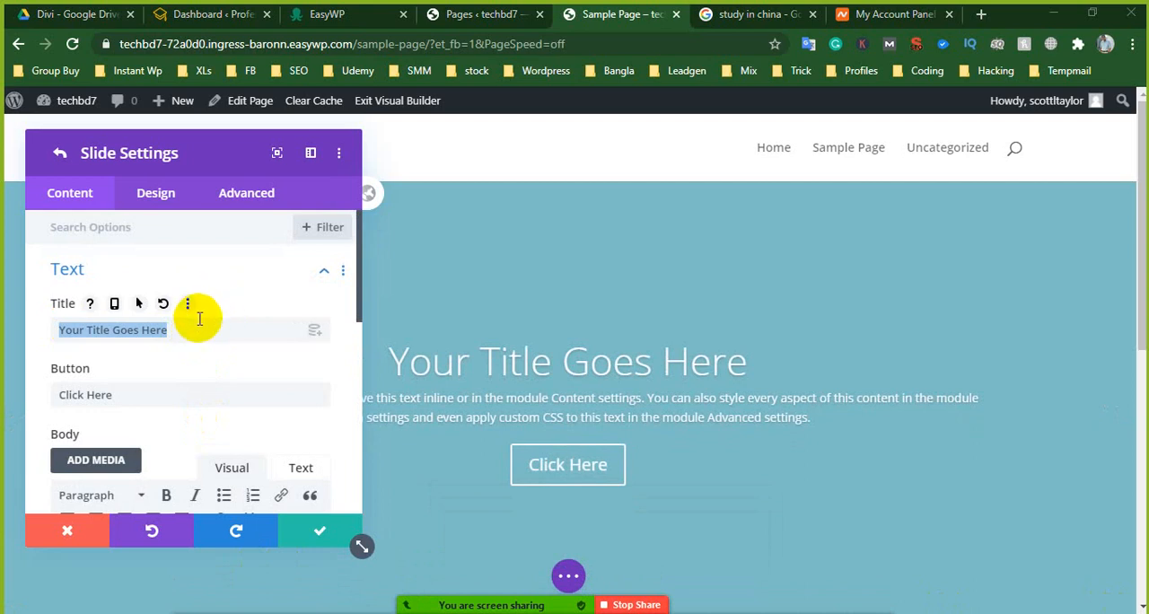
click(184, 331)
click(174, 330)
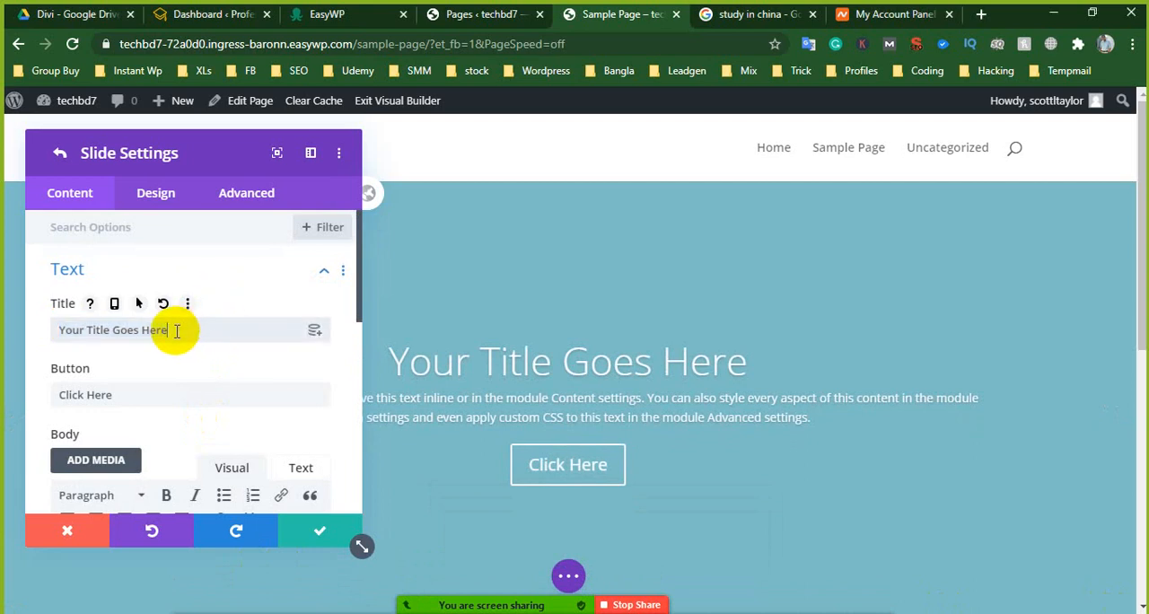
drag(174, 329, 56, 327)
key(BackSpace)
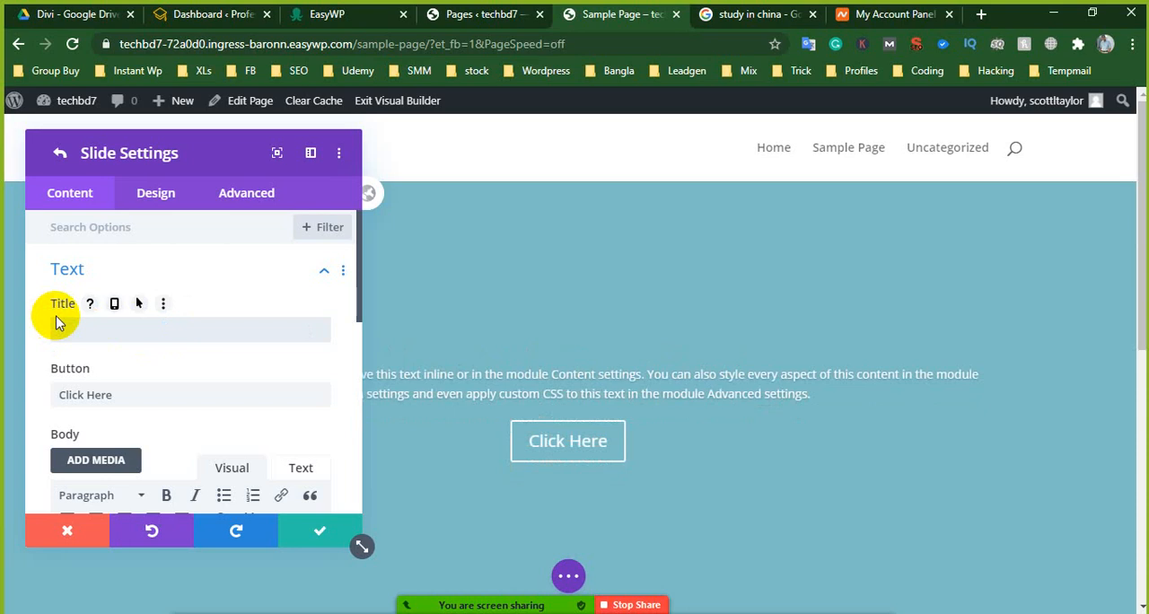
text(Get F)
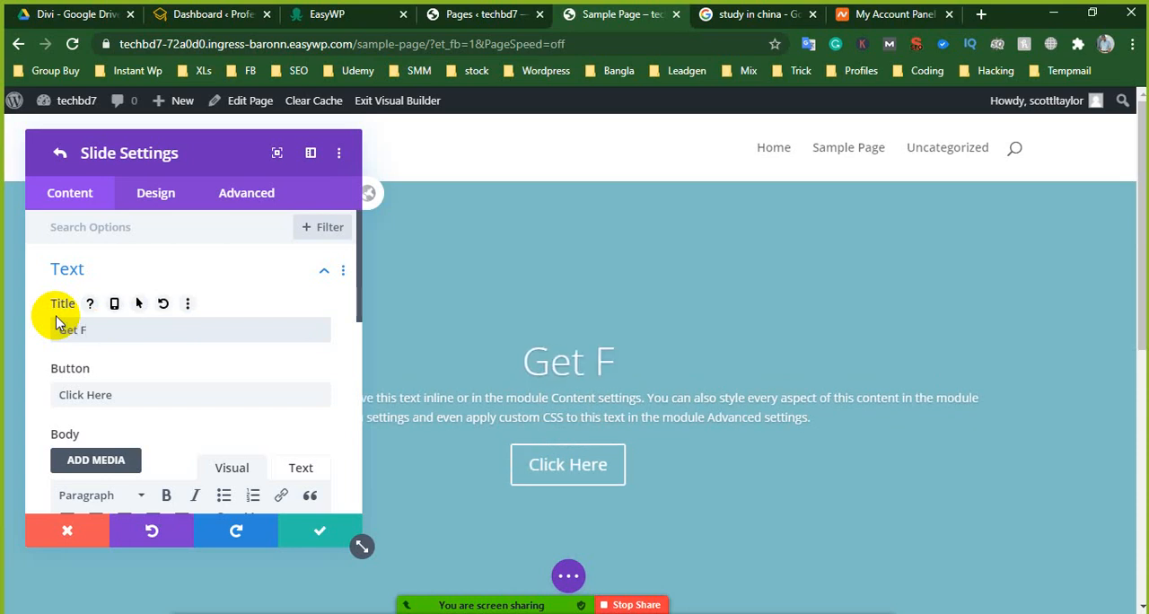
text(ull Fre)
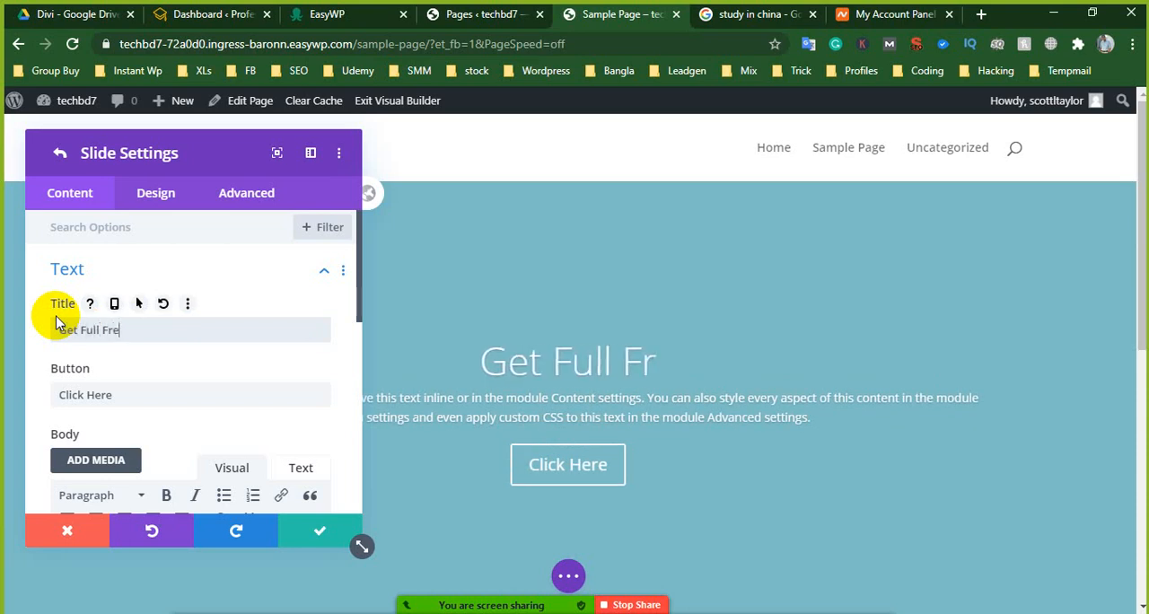
text(e Sch)
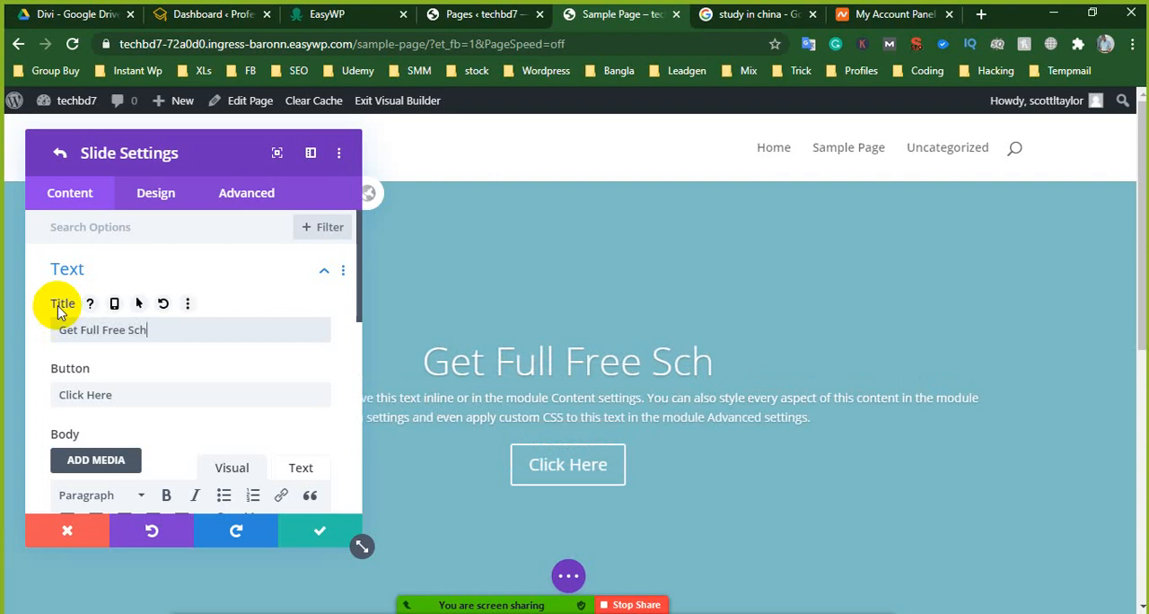
text(olarship)
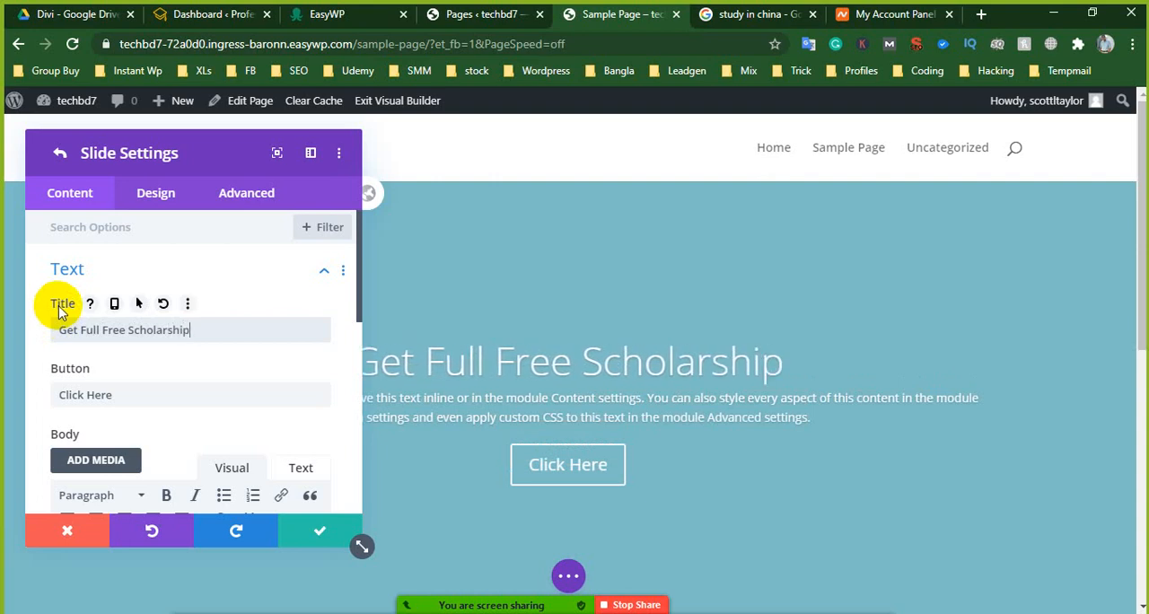
click(314, 534)
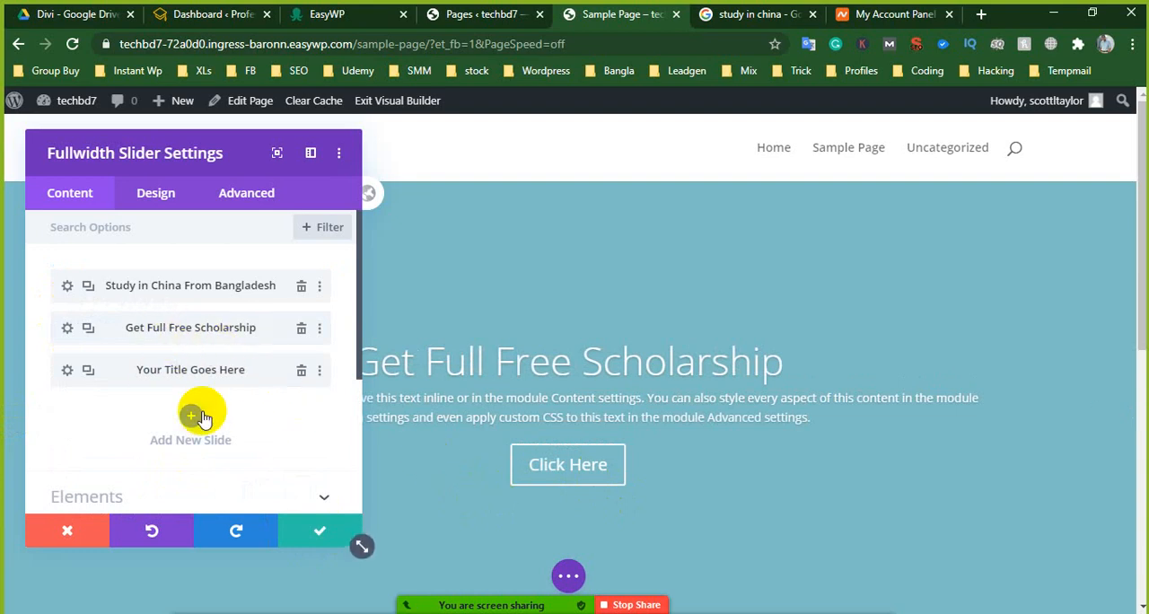
click(300, 370)
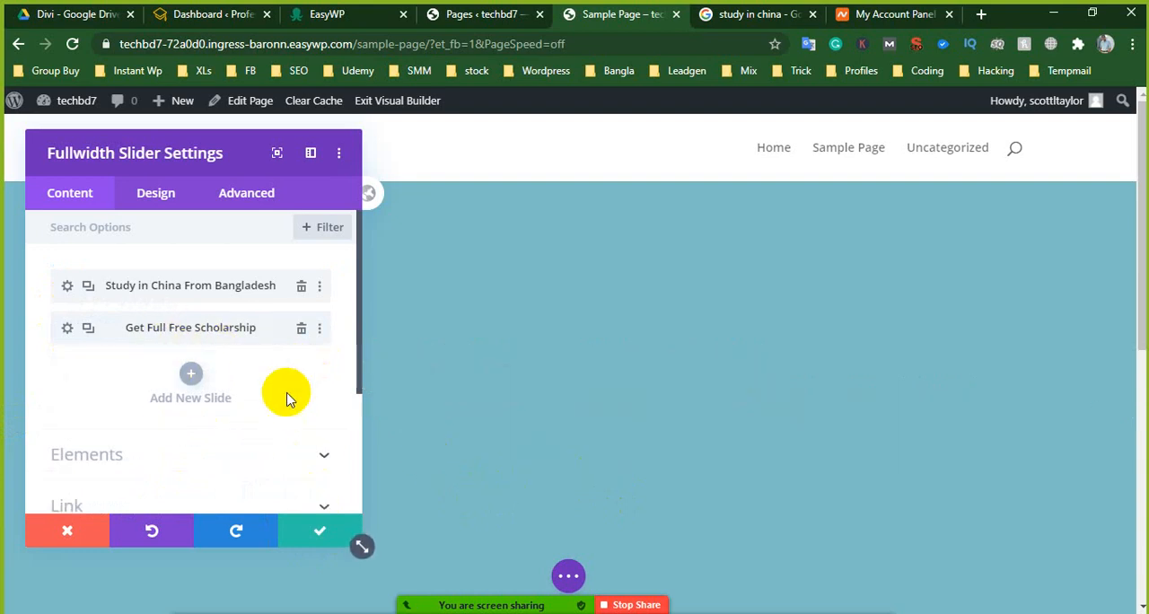
- Remove the background color from the "Study in China From Bangladesh" slide
click(65, 285)
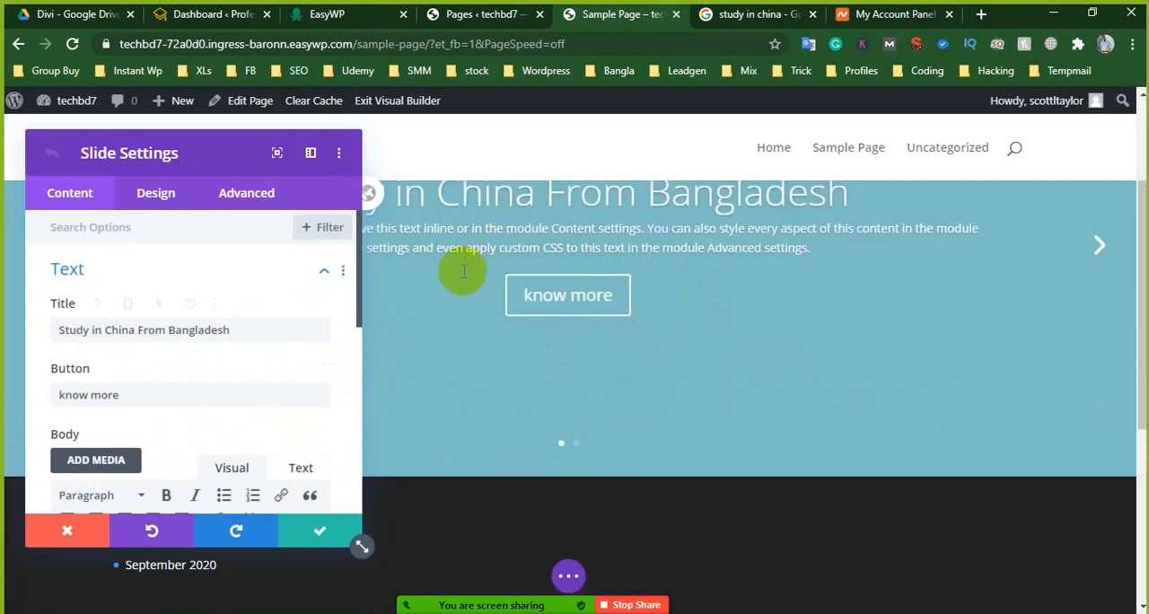
scroll(188, 401, down, 3)
scroll(192, 406, down, 5)
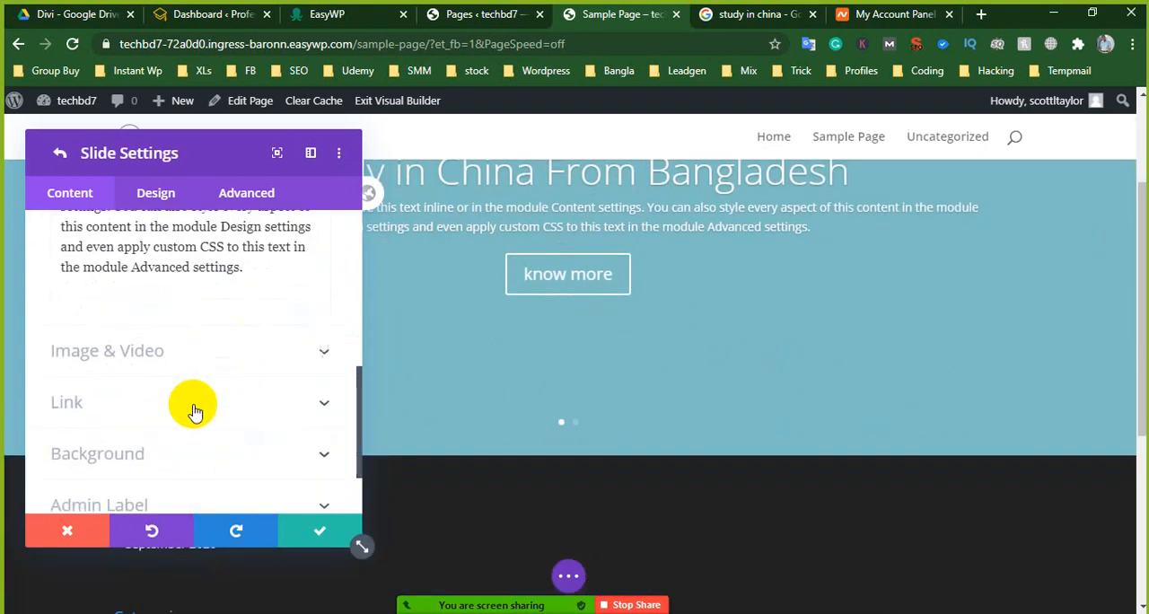
click(143, 270)
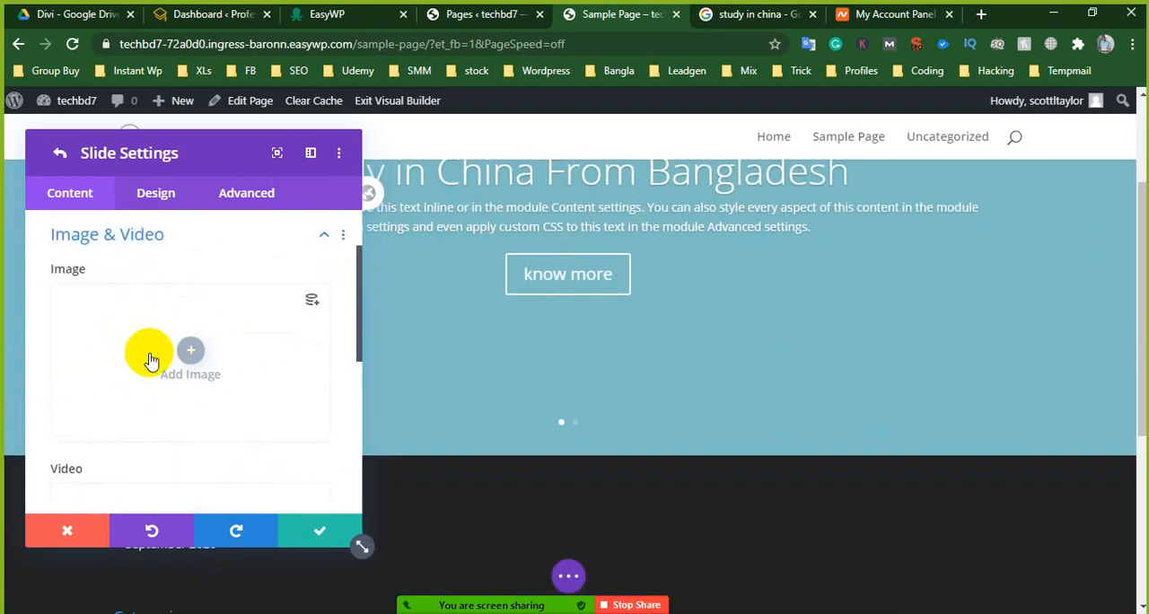
scroll(148, 359, down, 5)
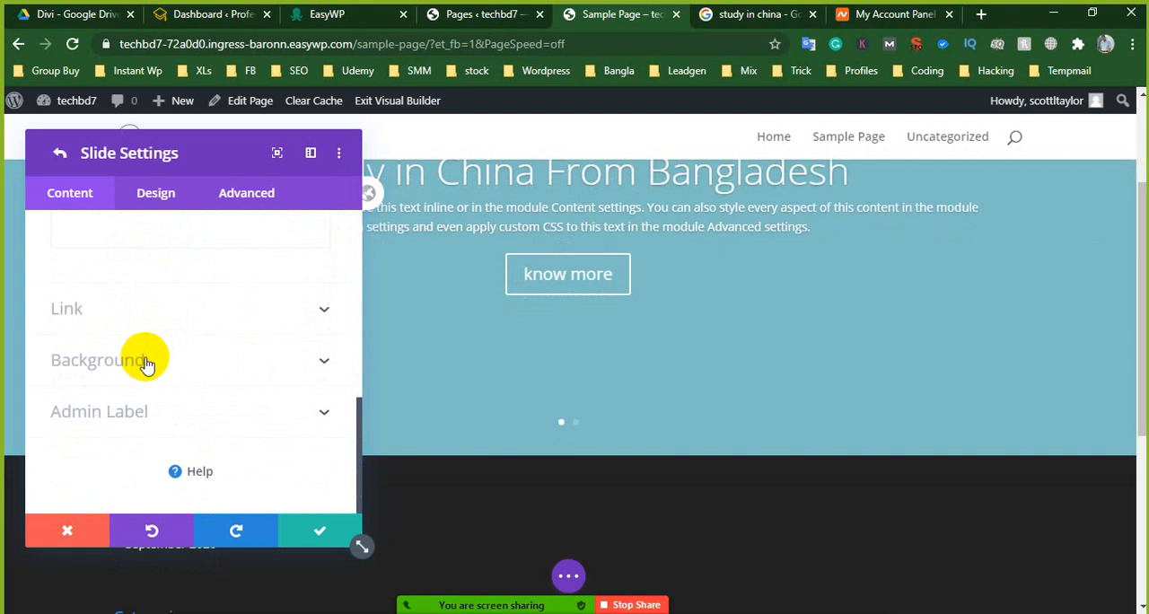
click(148, 360)
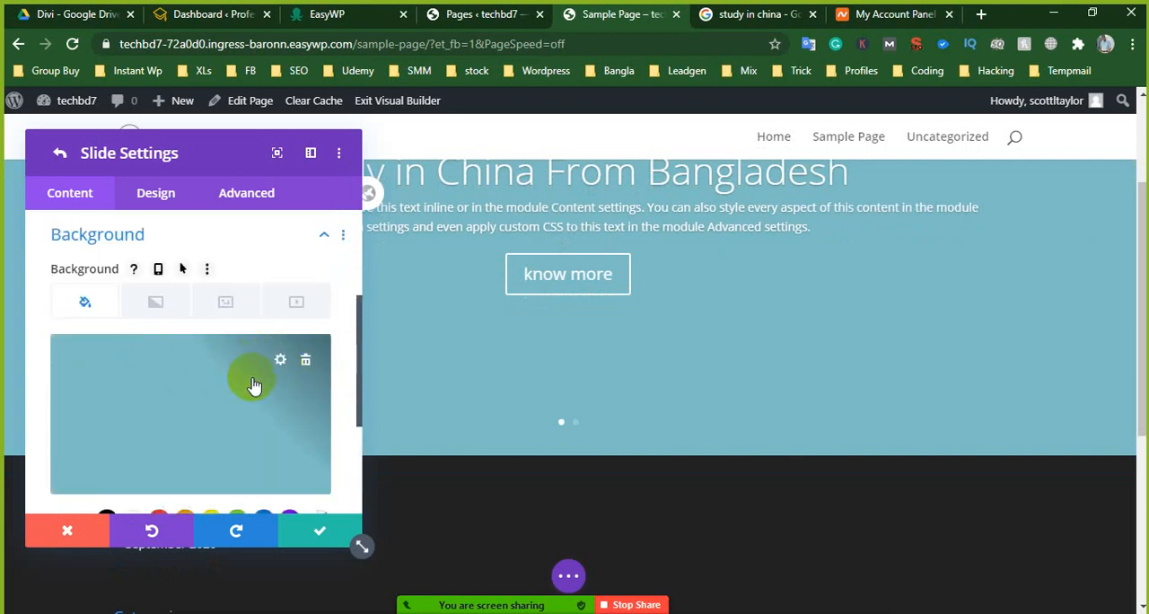
scroll(225, 390, down, 2)
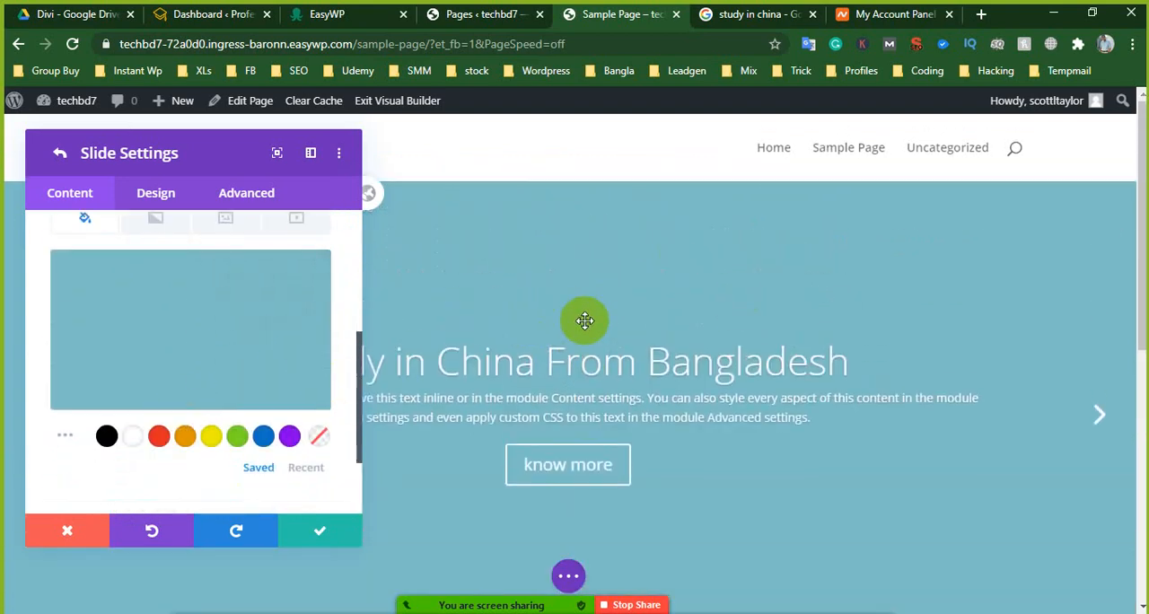
scroll(206, 318, up, 3)
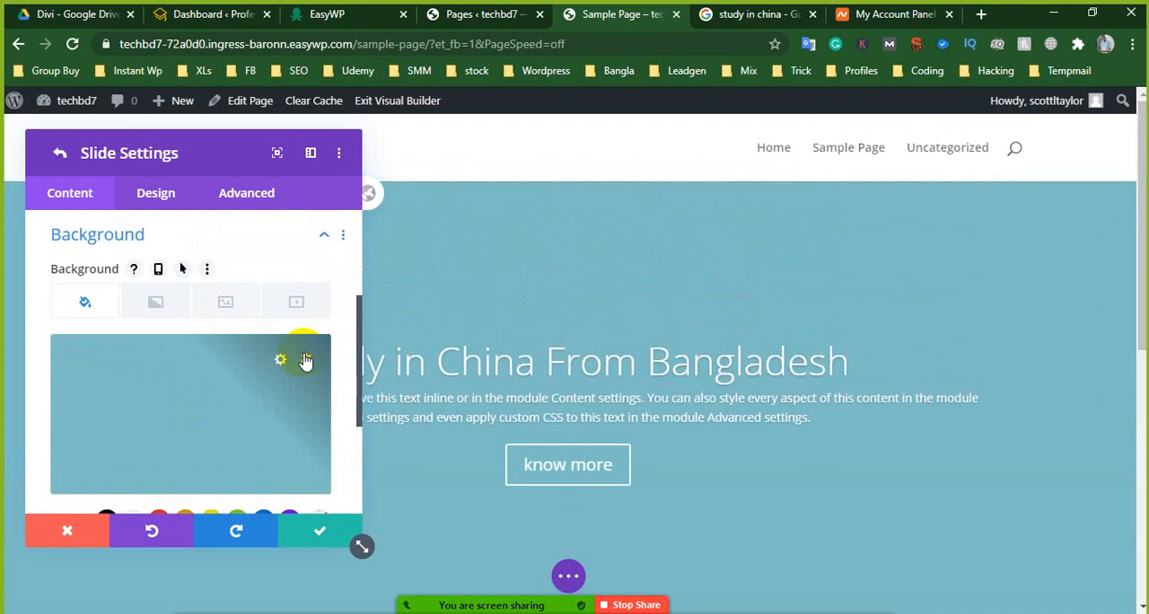
click(306, 362)
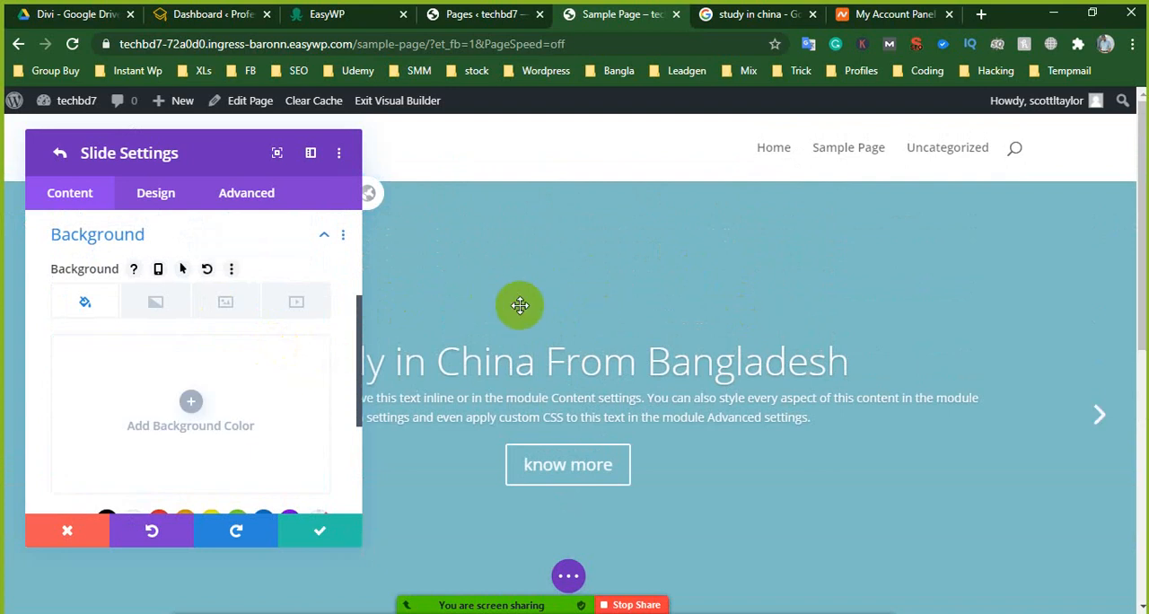
- Start adding a background image to the "Study in China From Bangladesh" slide
click(156, 307)
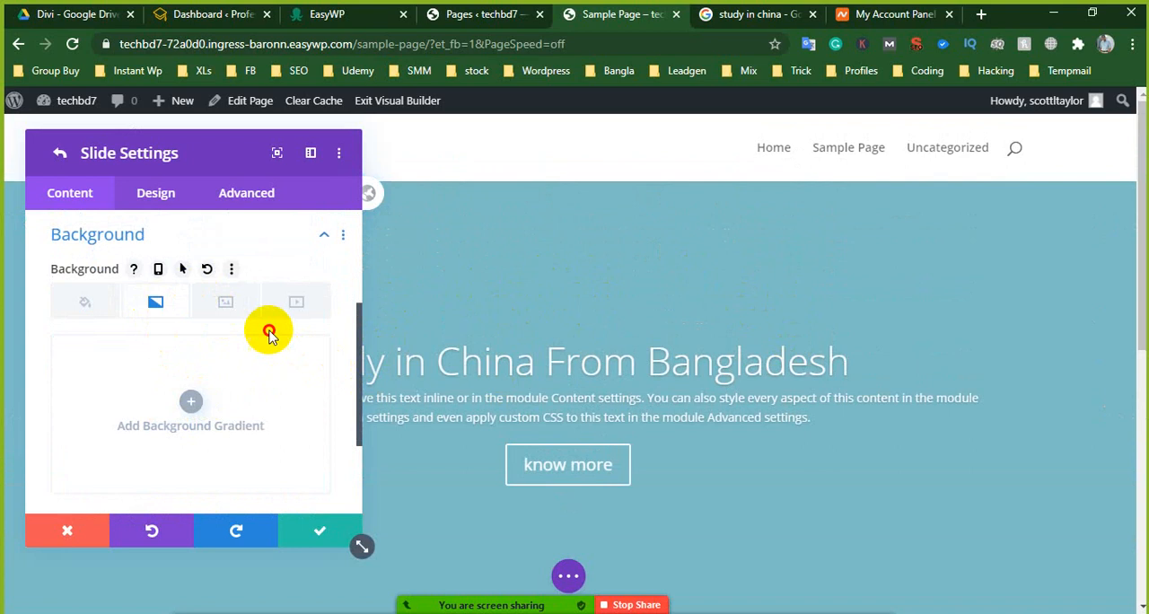
click(248, 308)
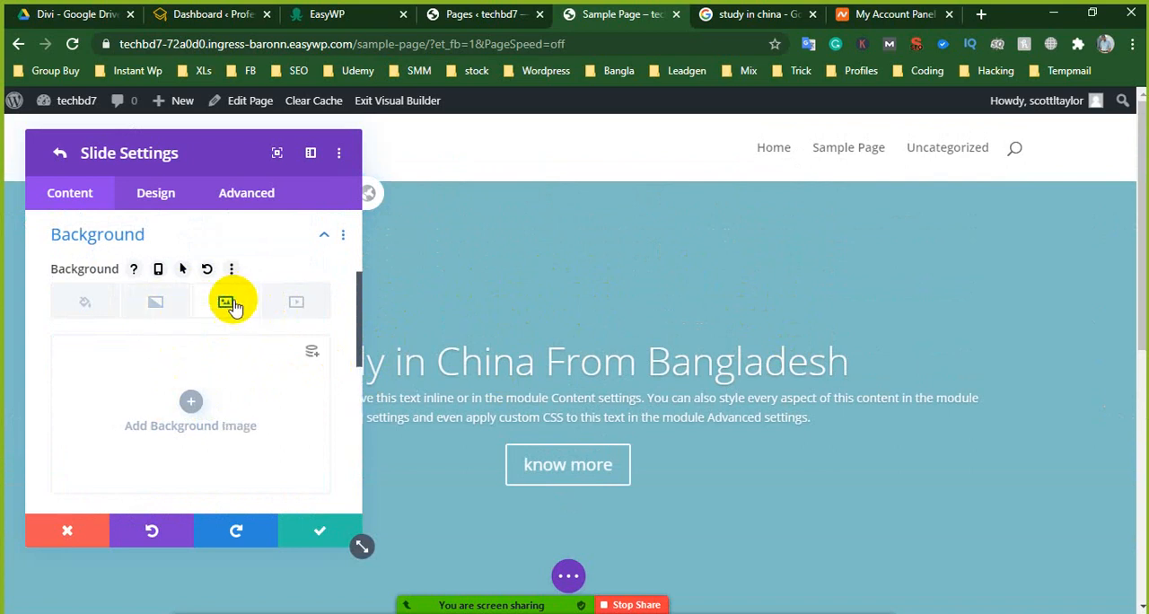
click(234, 398)
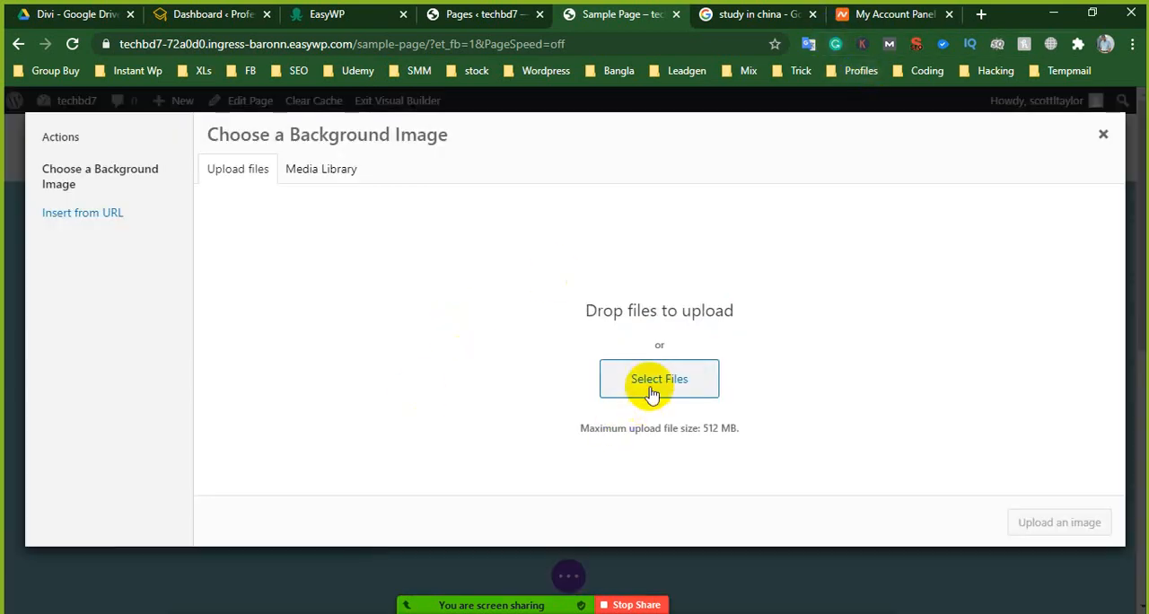
- Browse the media library for a suitable background image for the first slide
click(330, 175)
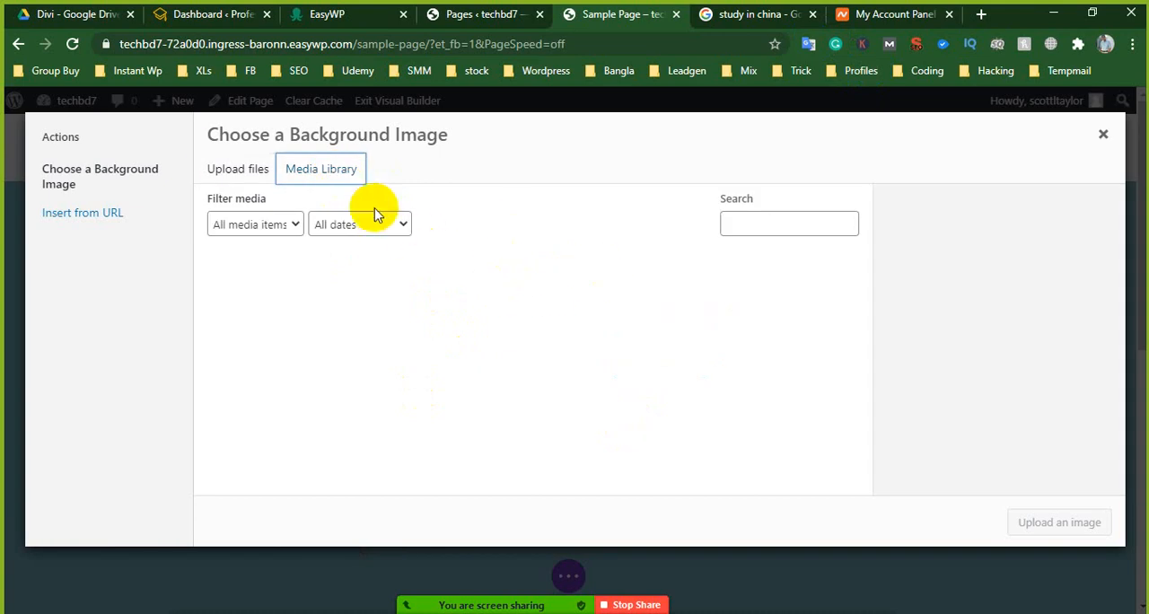
click(226, 170)
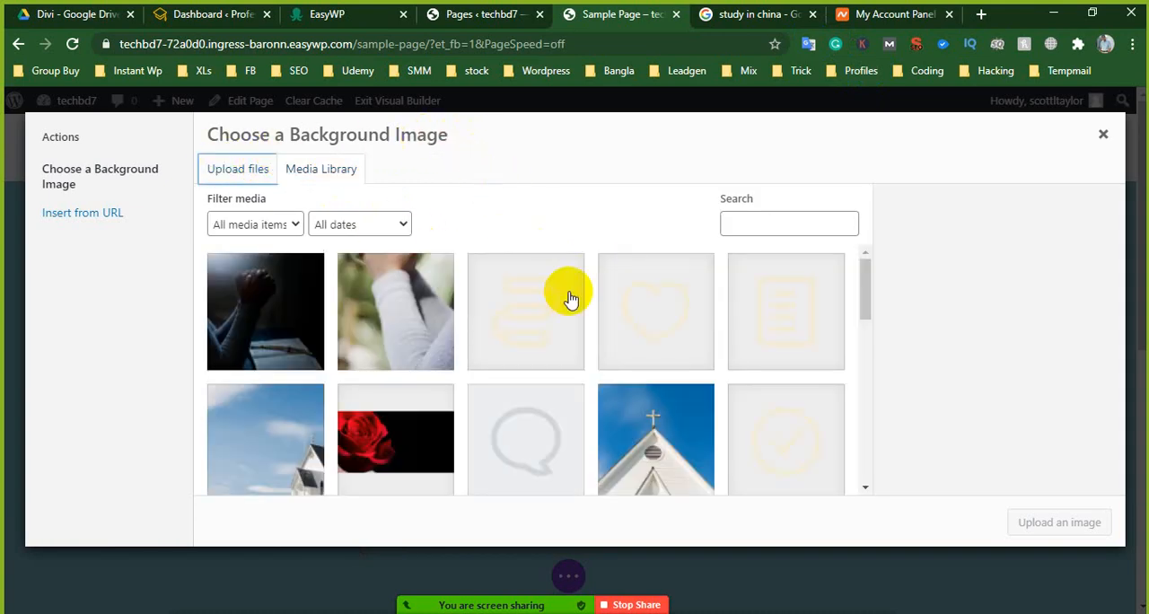
scroll(512, 380, down, 2)
scroll(510, 378, down, 5)
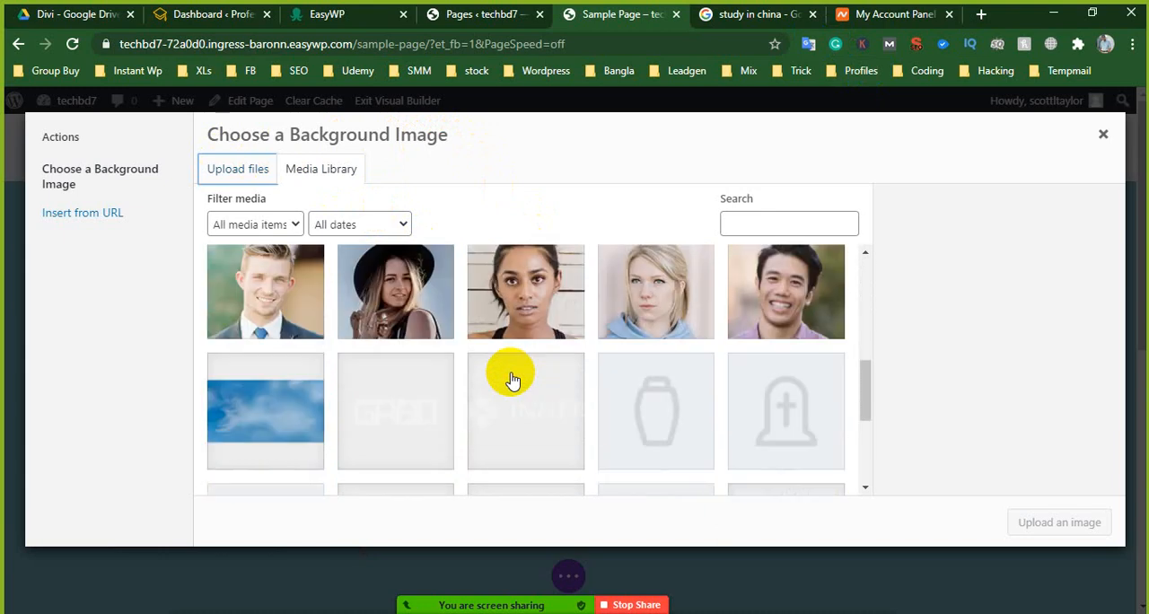
scroll(526, 364, up, 3)
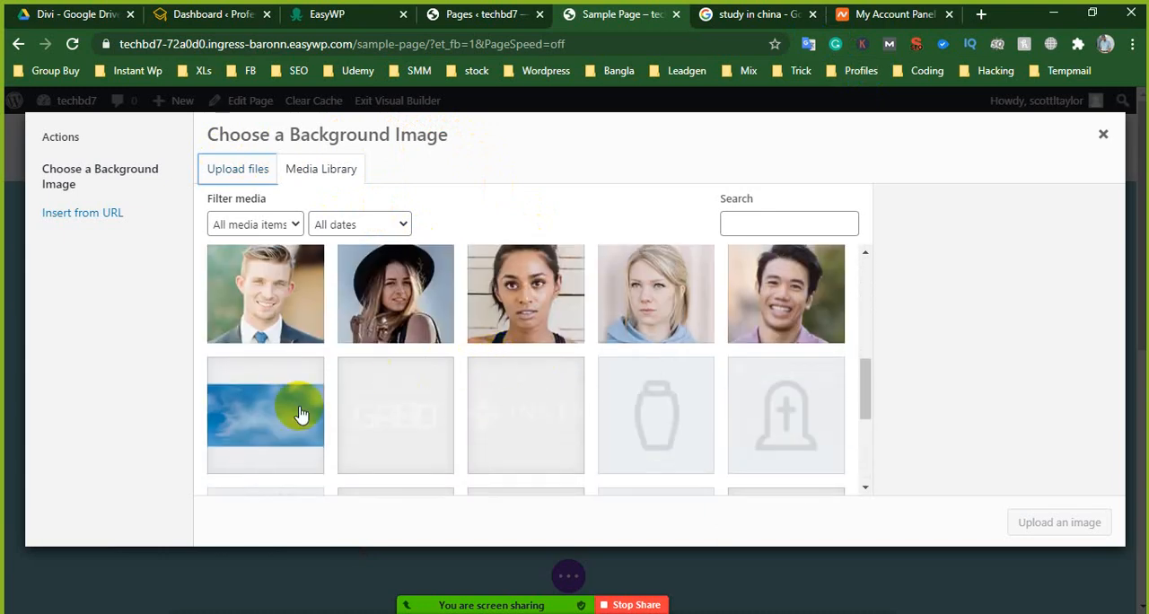
scroll(583, 355, down, 4)
scroll(561, 363, up, 1)
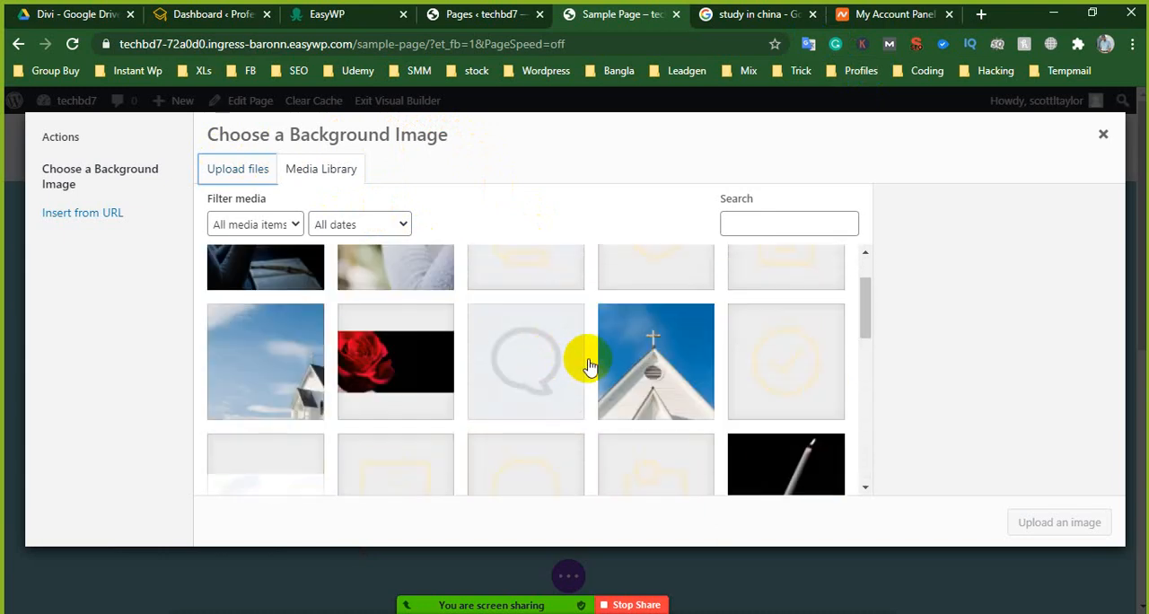
scroll(584, 363, down, 2)
scroll(575, 360, up, 2)
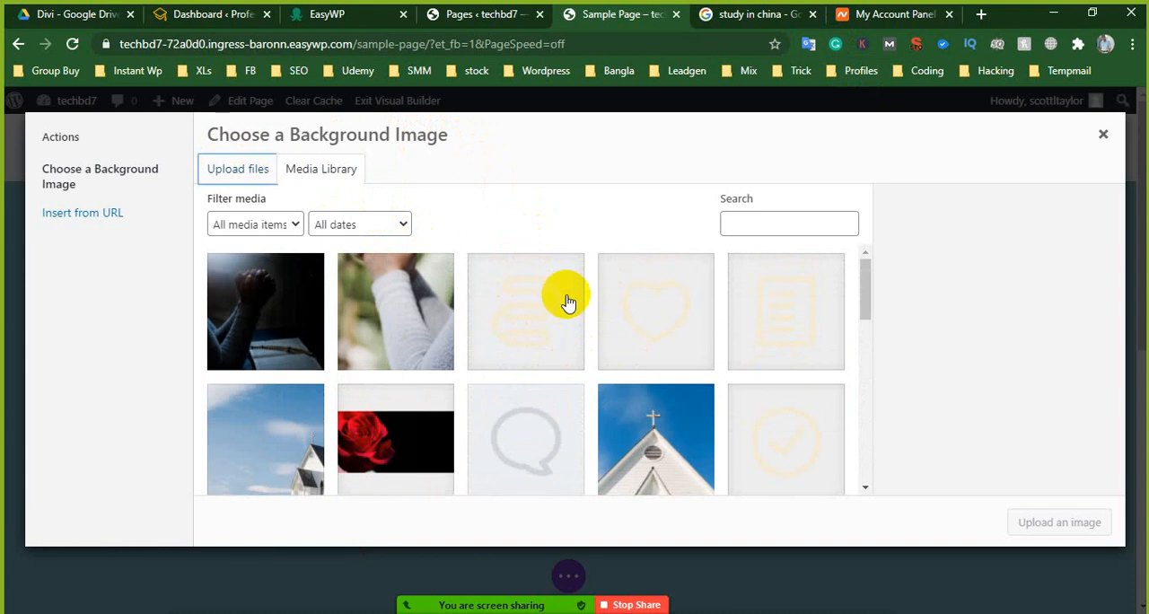
- Open yandex.com in a new browser tab and go to its Images search
click(982, 14)
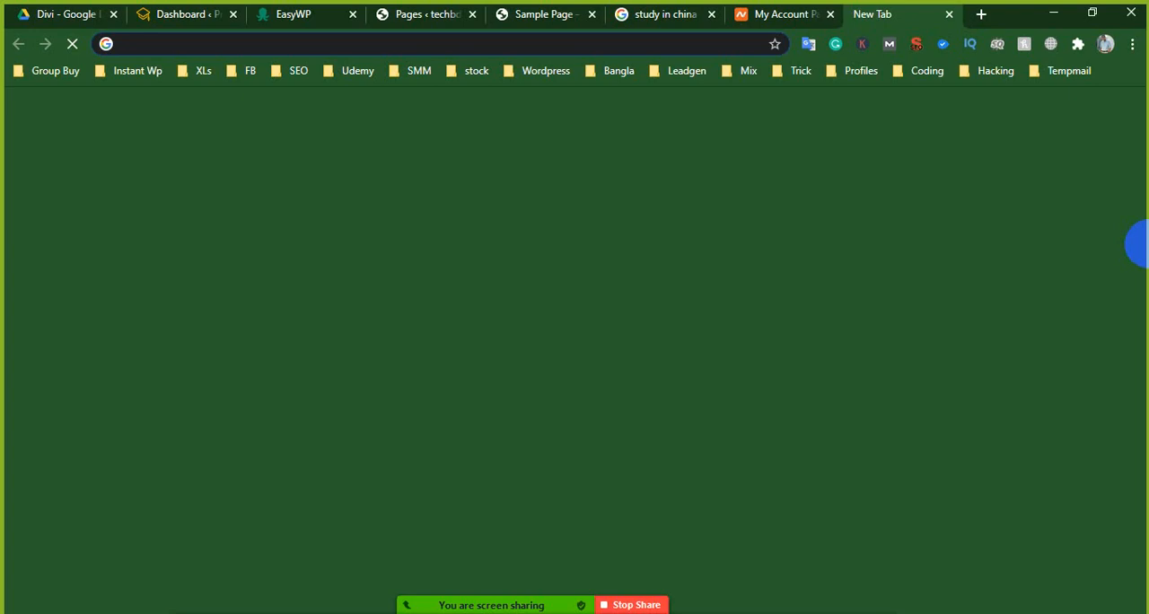
text(yn)
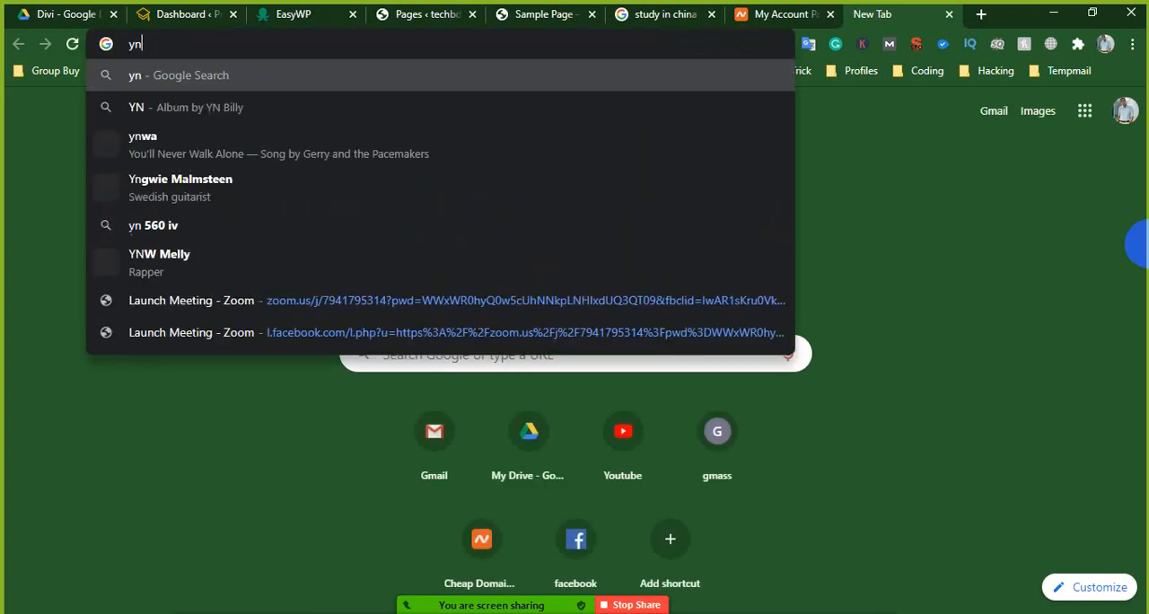
key(BackSpace)
text(andex)
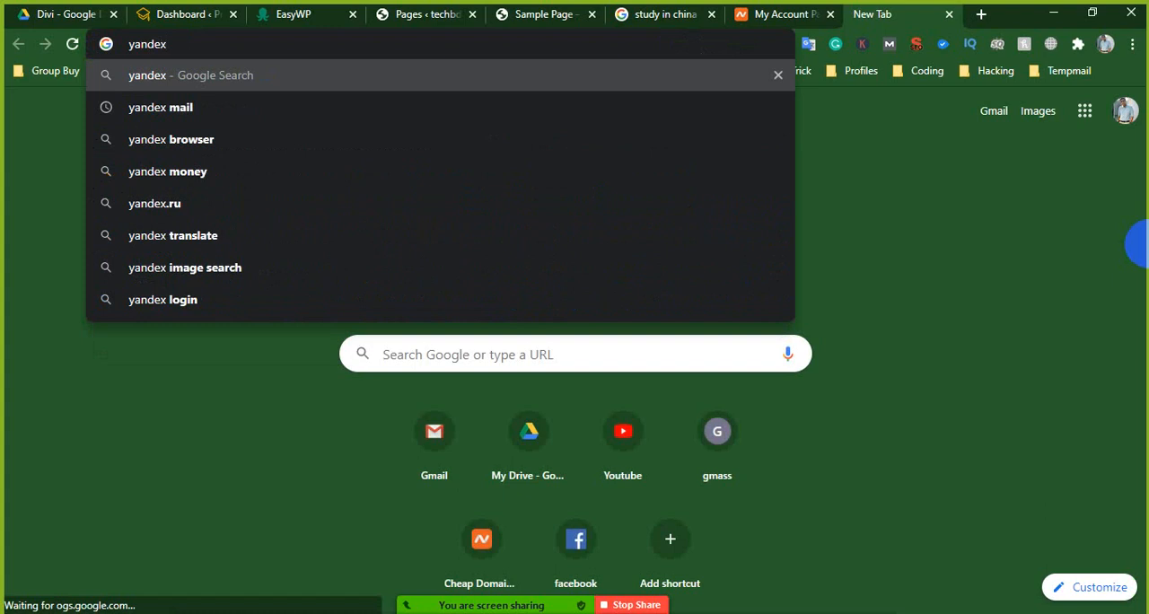
text(.com)
key(Return)
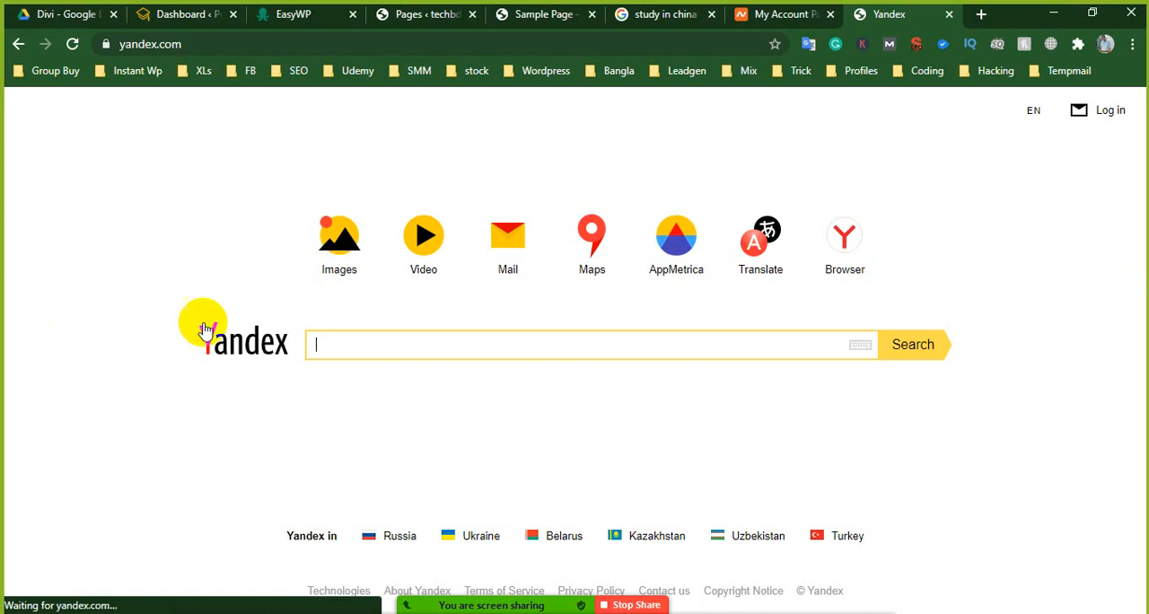
click(328, 248)
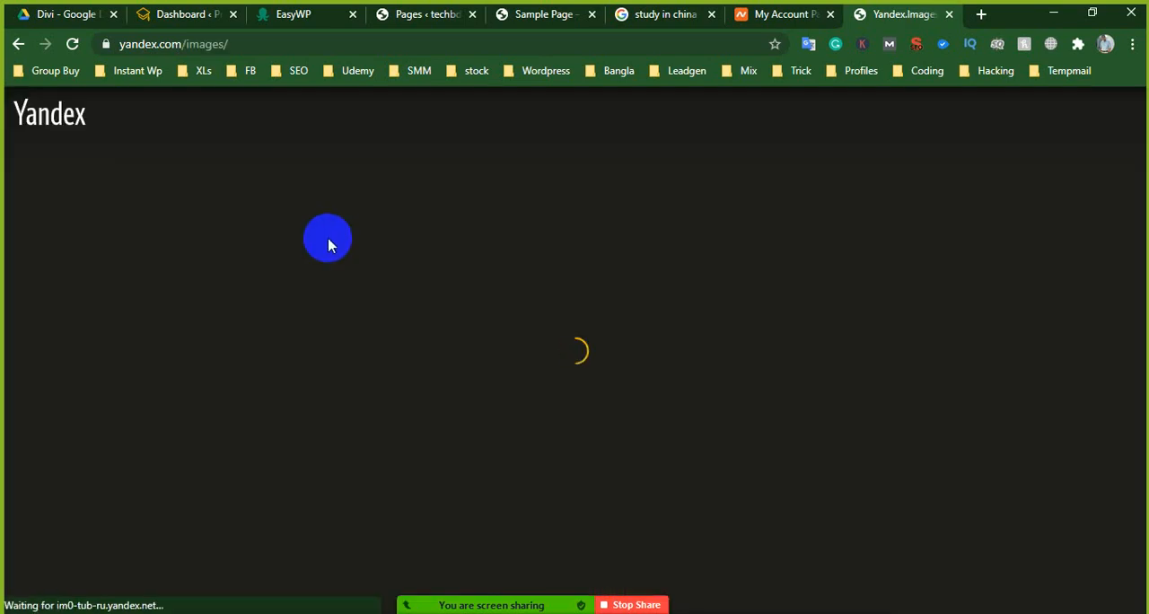
- Search Yandex Images for "study in china"
click(327, 225)
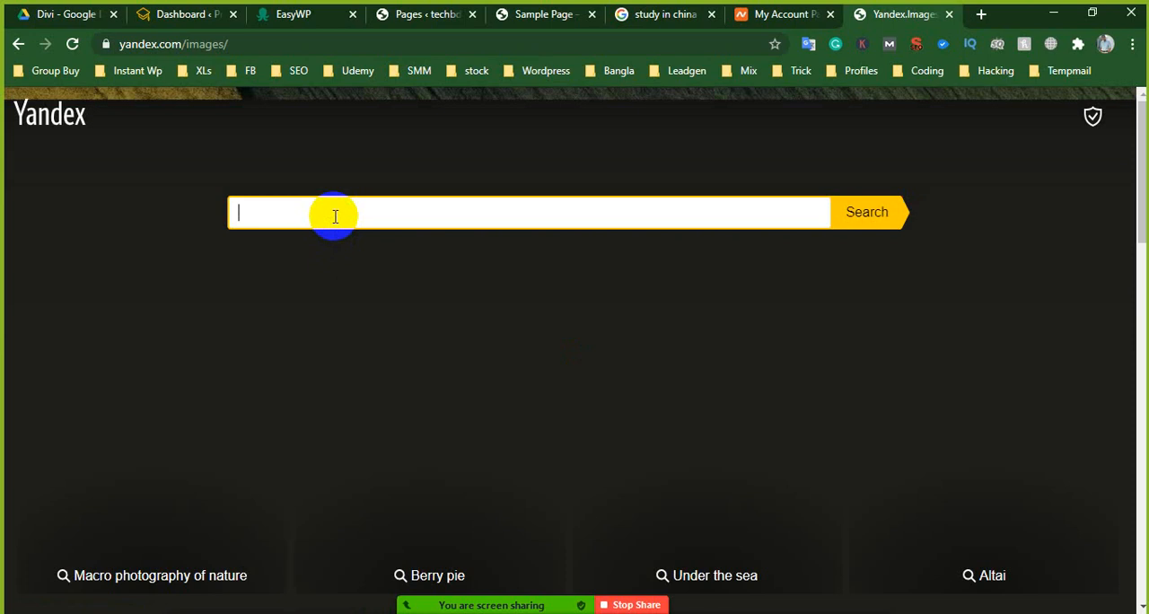
scroll(336, 216, down, 5)
scroll(389, 300, up, 5)
text(udy in)
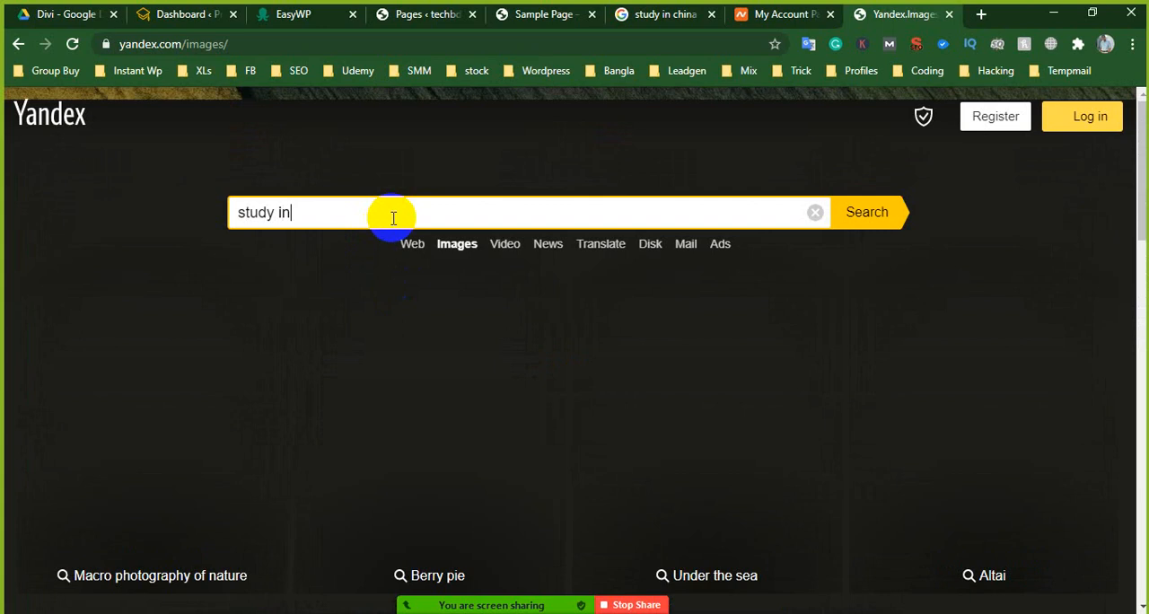
text( china)
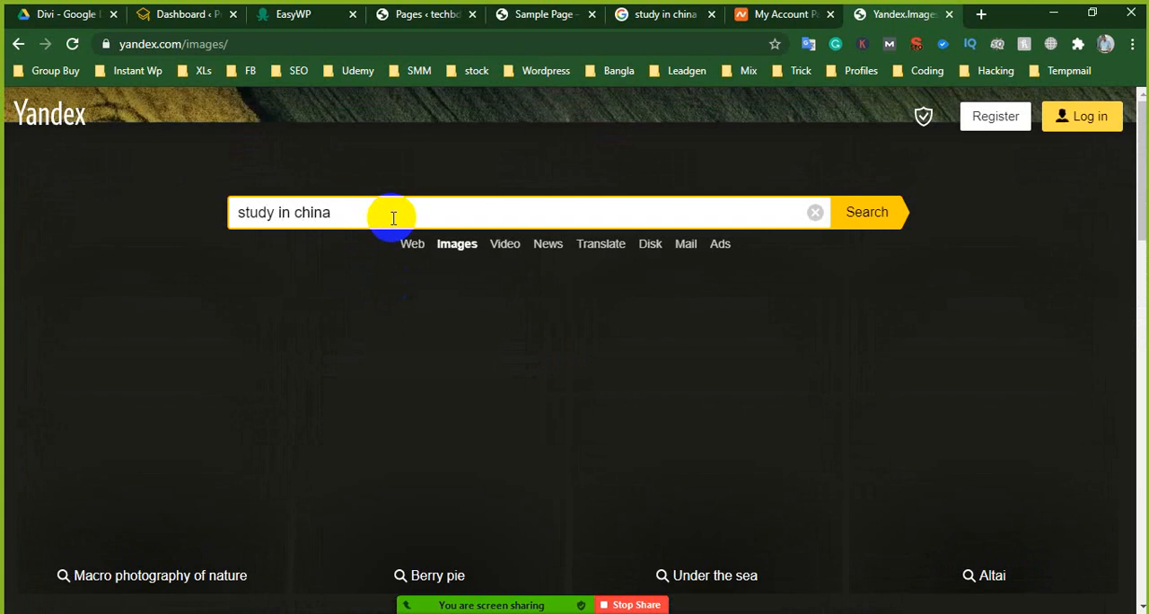
key(Return)
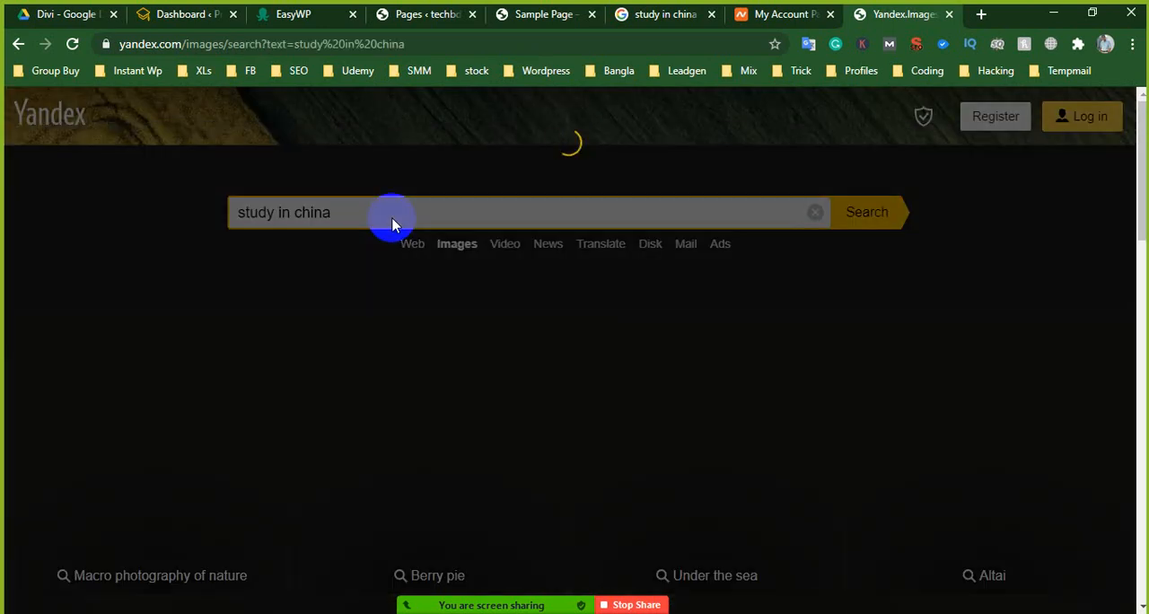
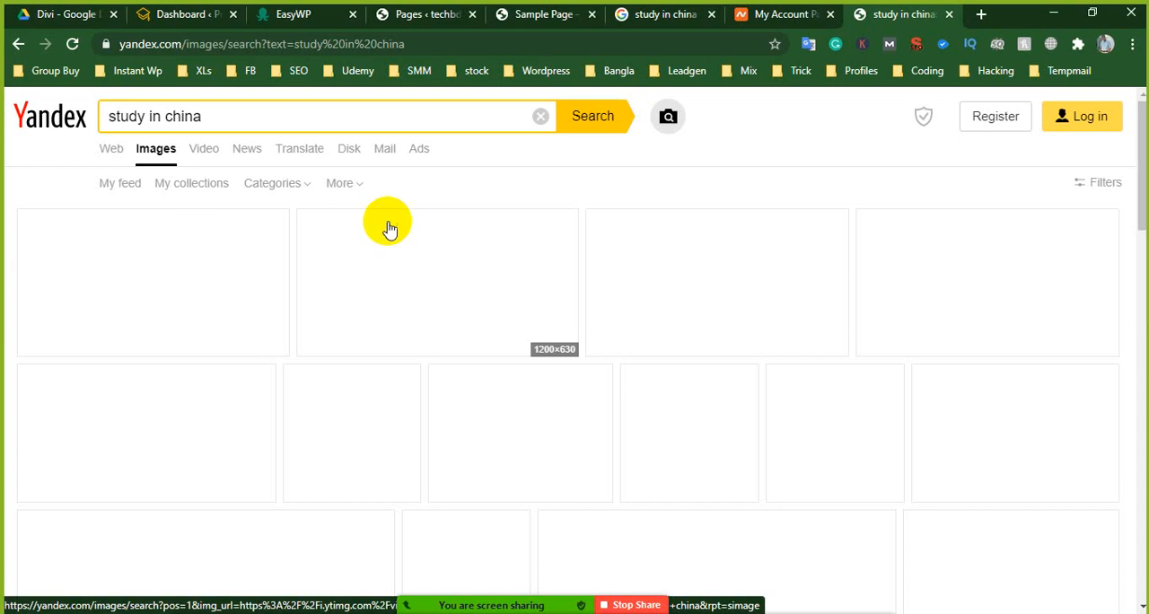
- Switch the computer's Wi-Fi connection to the AndroidAP network
click(500, 322)
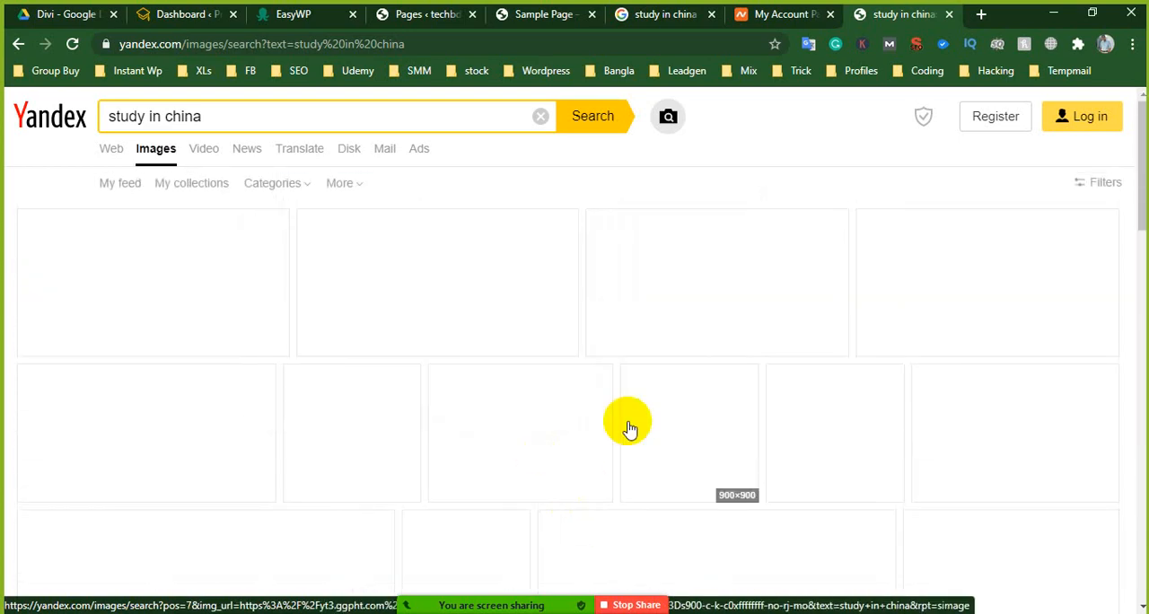
click(630, 430)
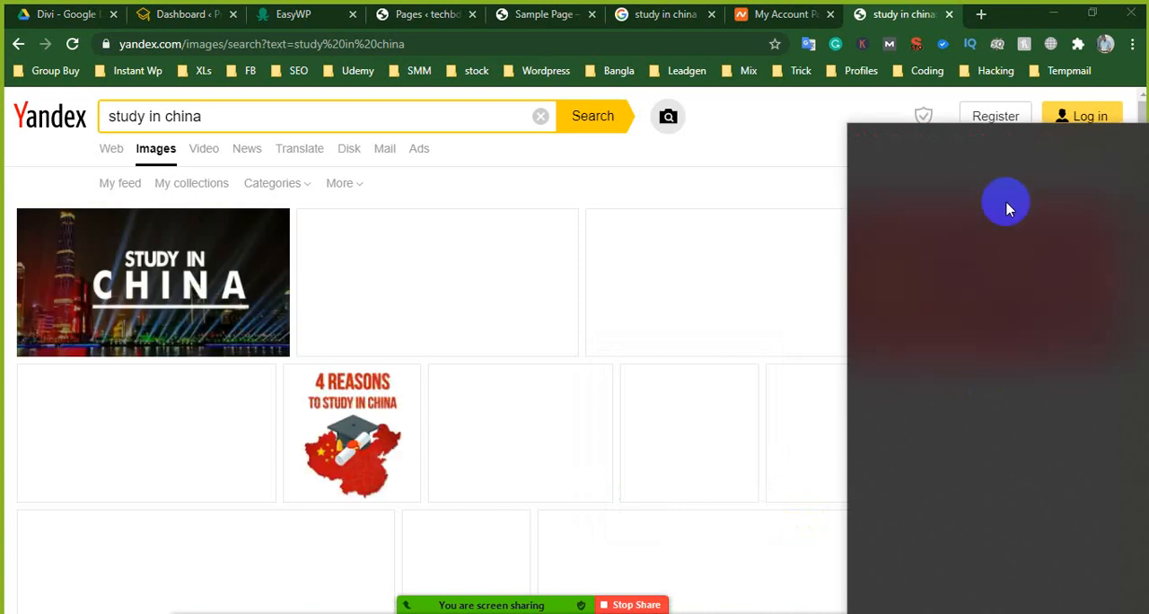
click(1010, 280)
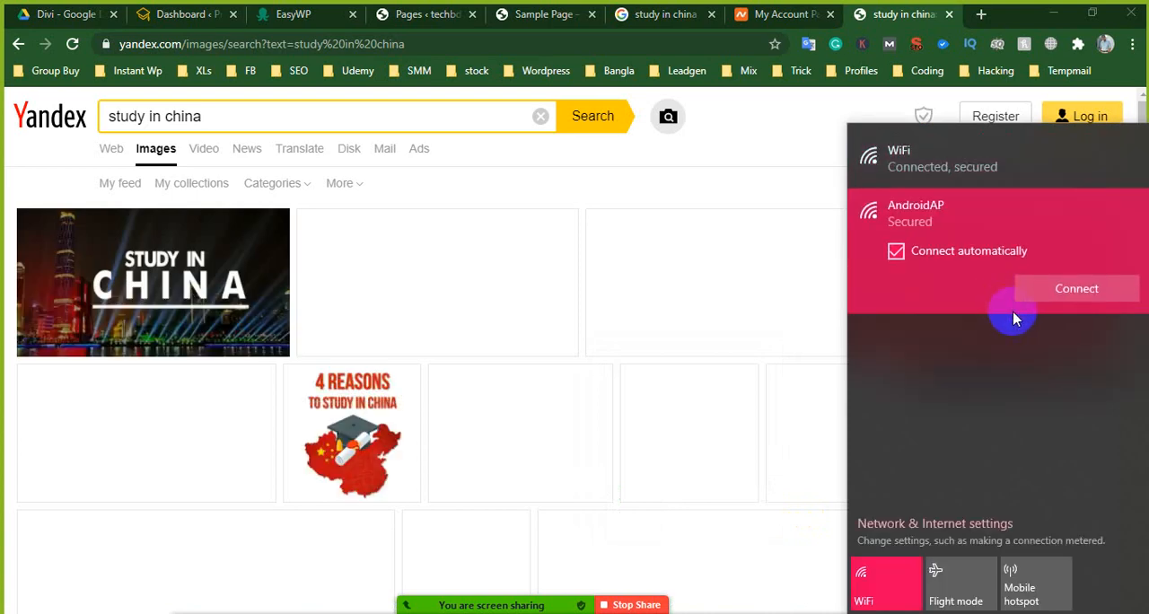
click(1043, 293)
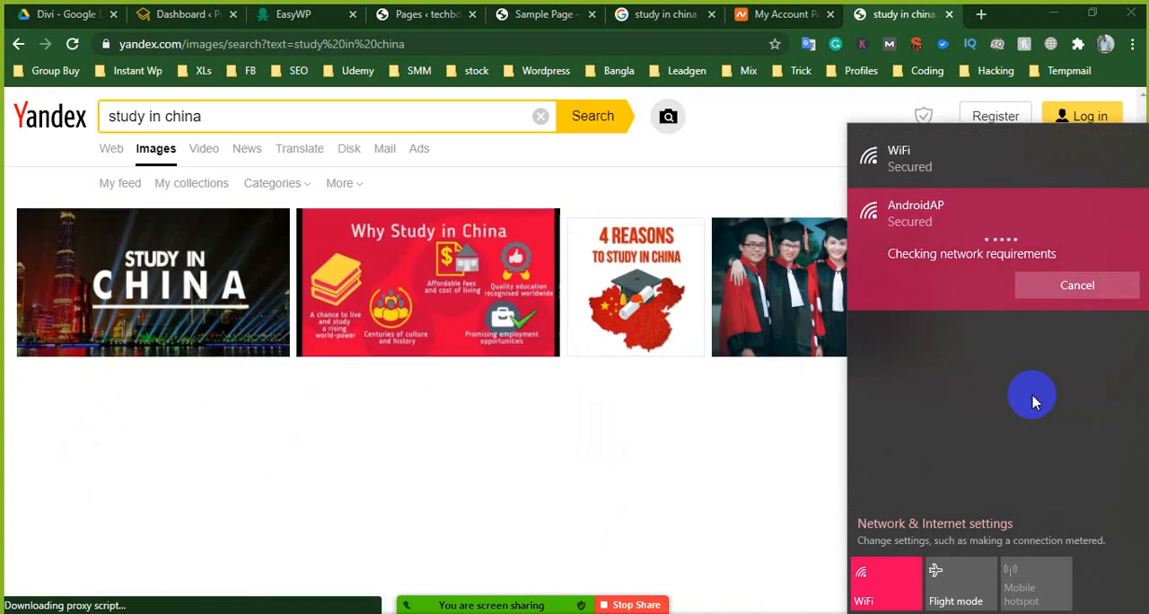
click(768, 140)
- Open the photo of four graduates from the image results in a new tab and load its 1920×1280 version
click(196, 292)
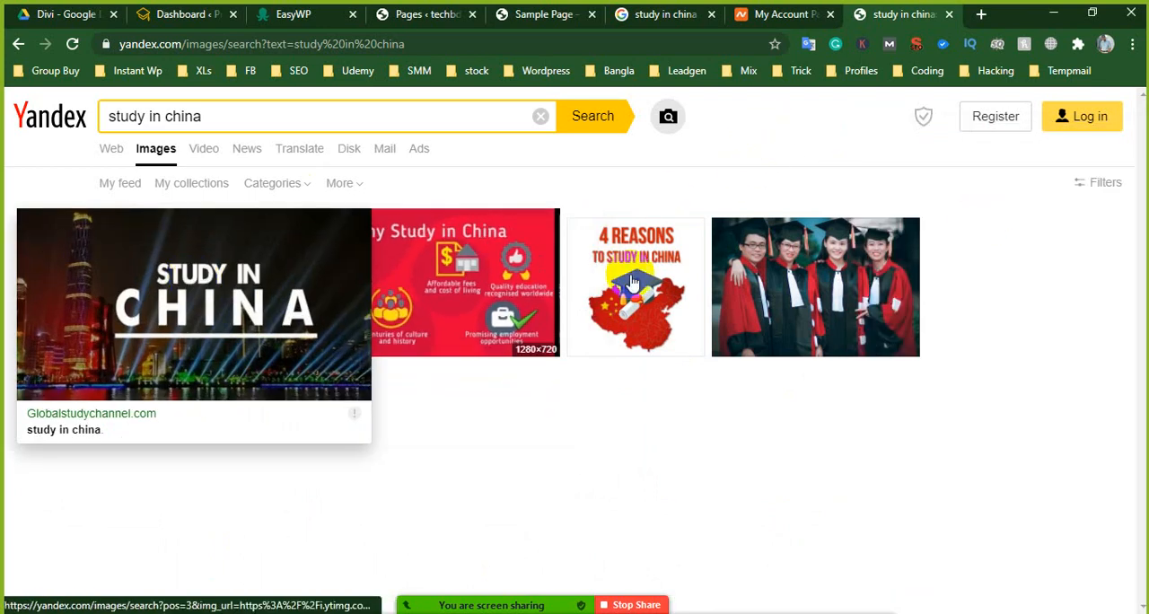
right_click(853, 258)
click(882, 276)
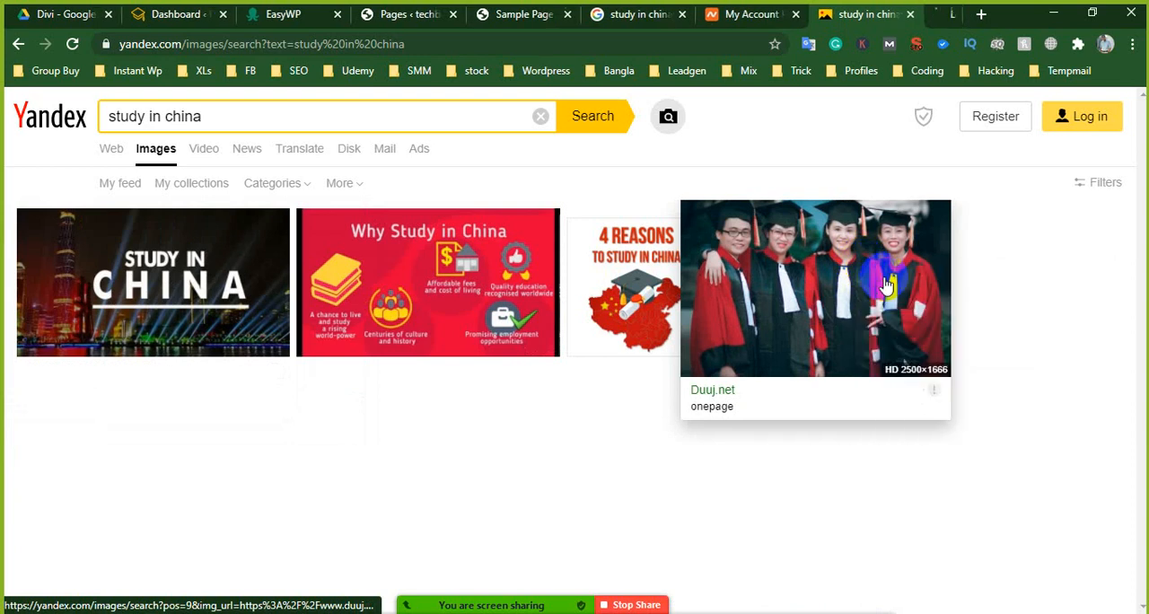
click(911, 9)
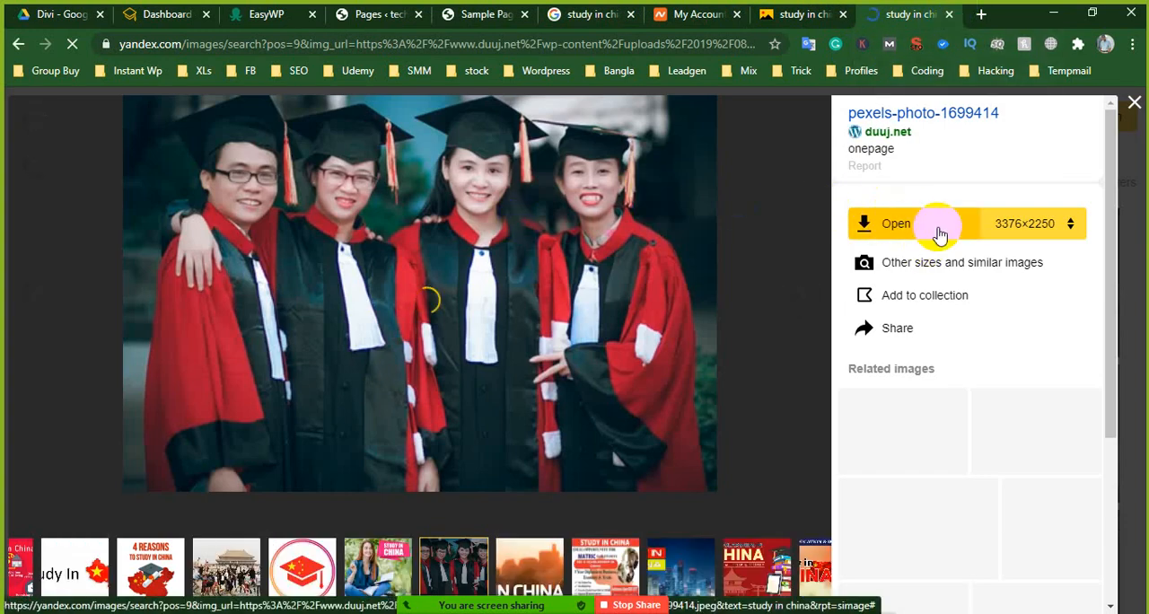
click(1012, 227)
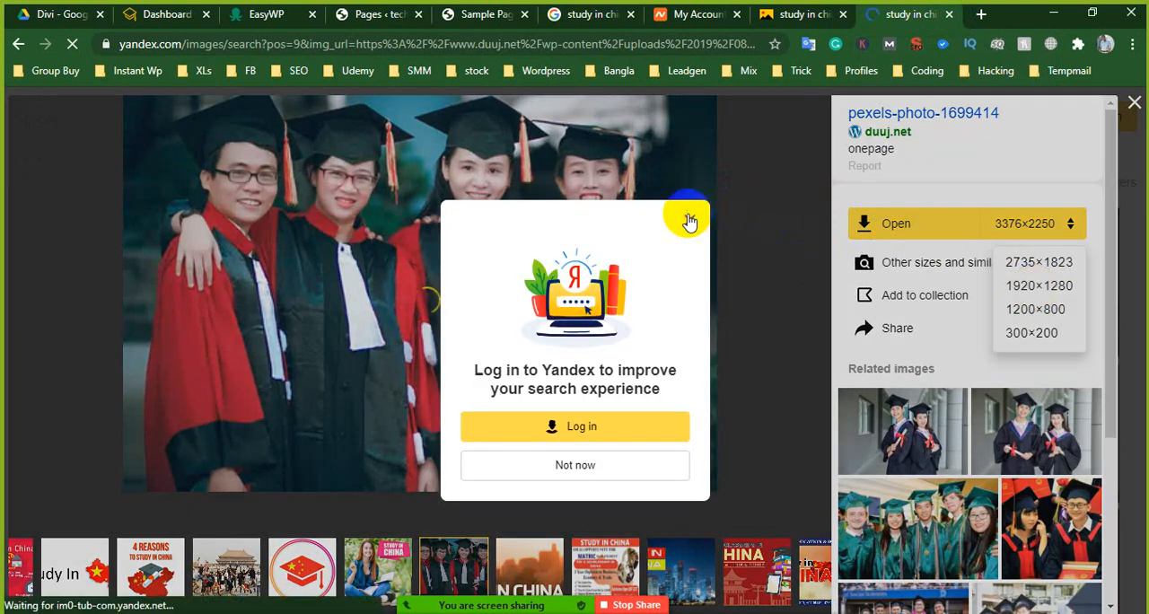
click(689, 220)
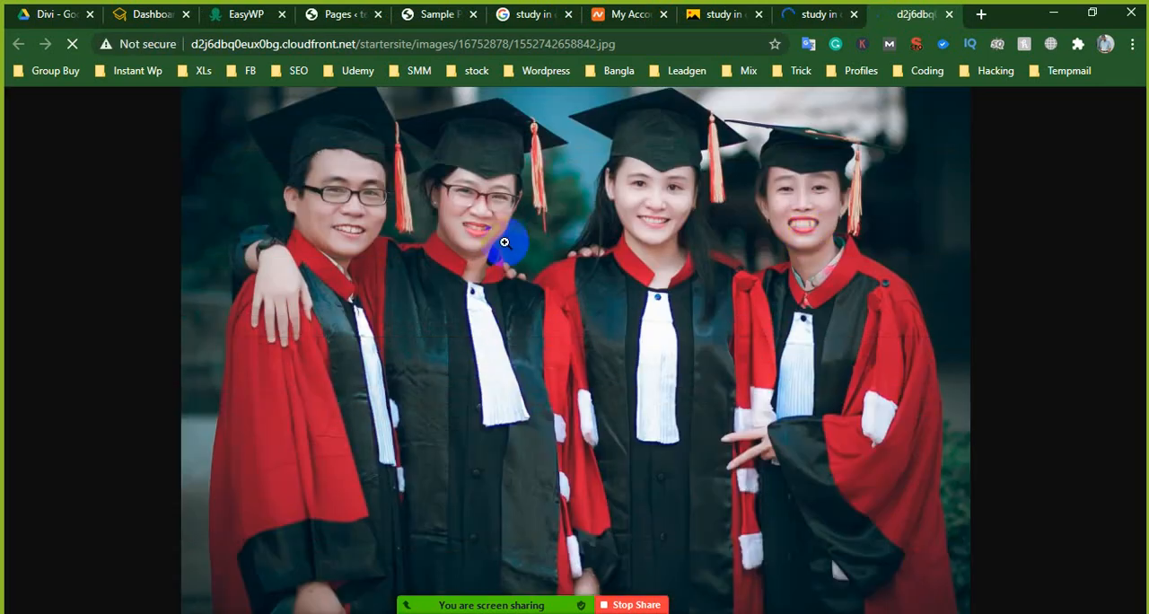
right_click(492, 219)
click(543, 251)
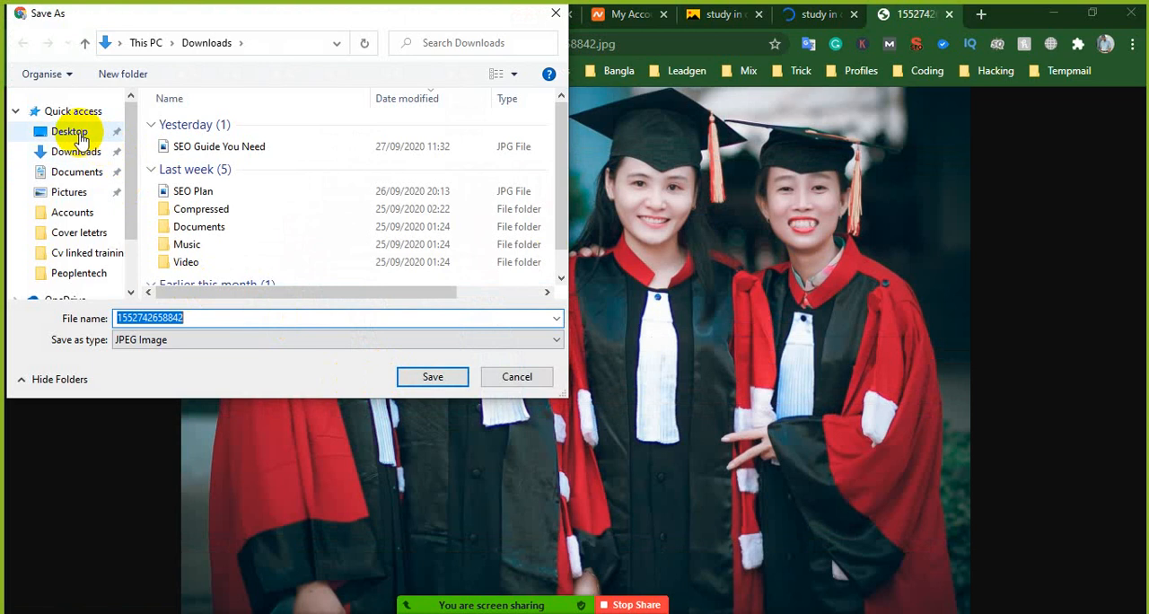
click(76, 134)
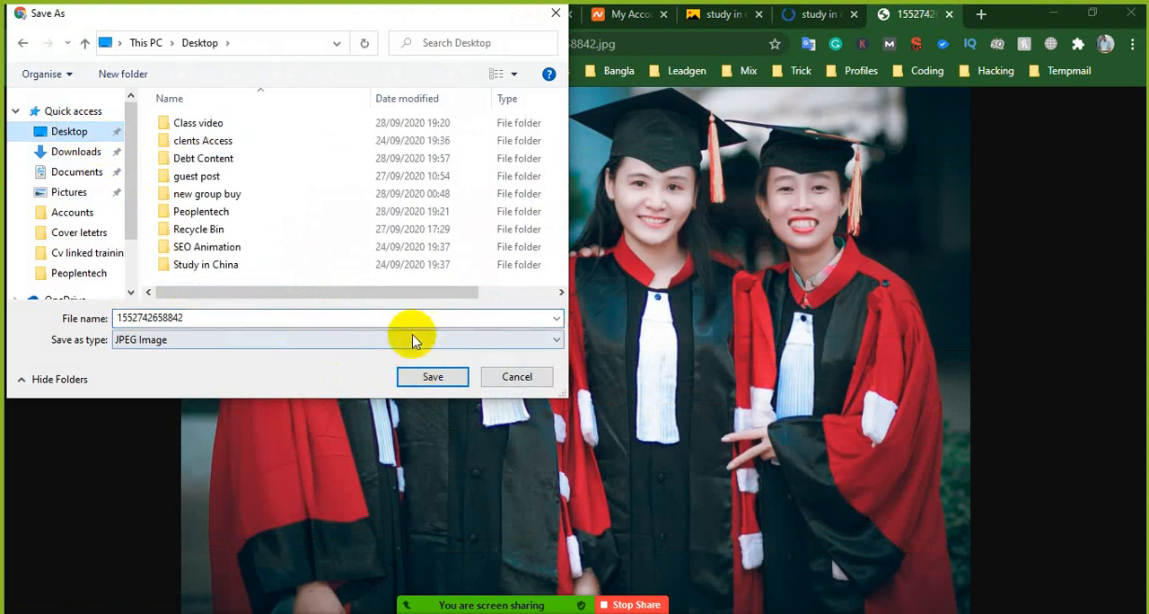
click(398, 316)
text(study in chi)
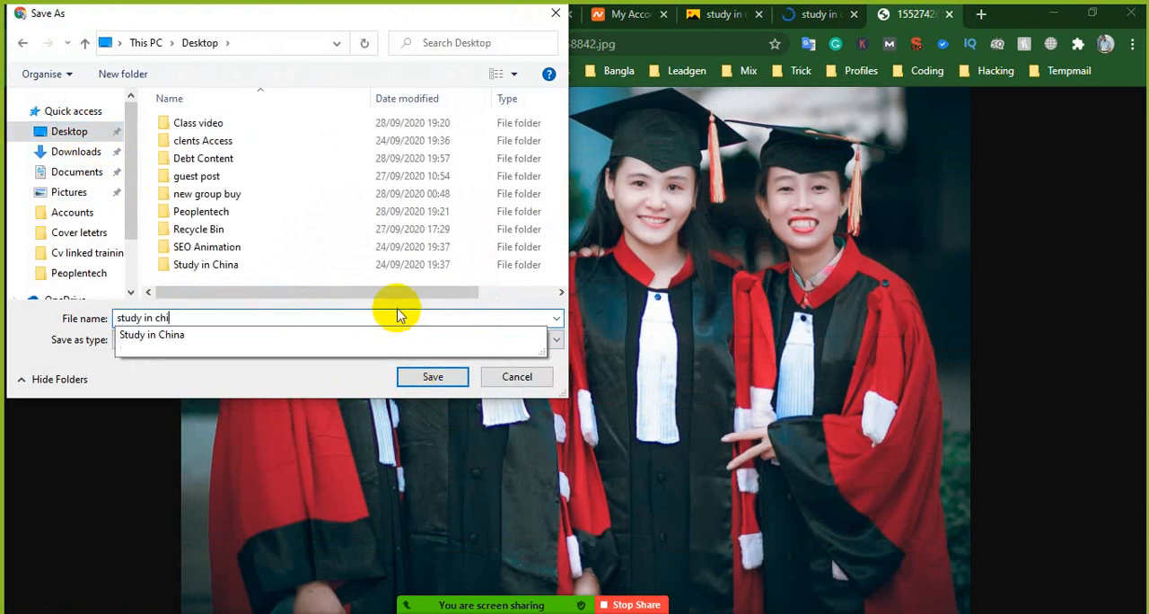
text(na)
click(435, 376)
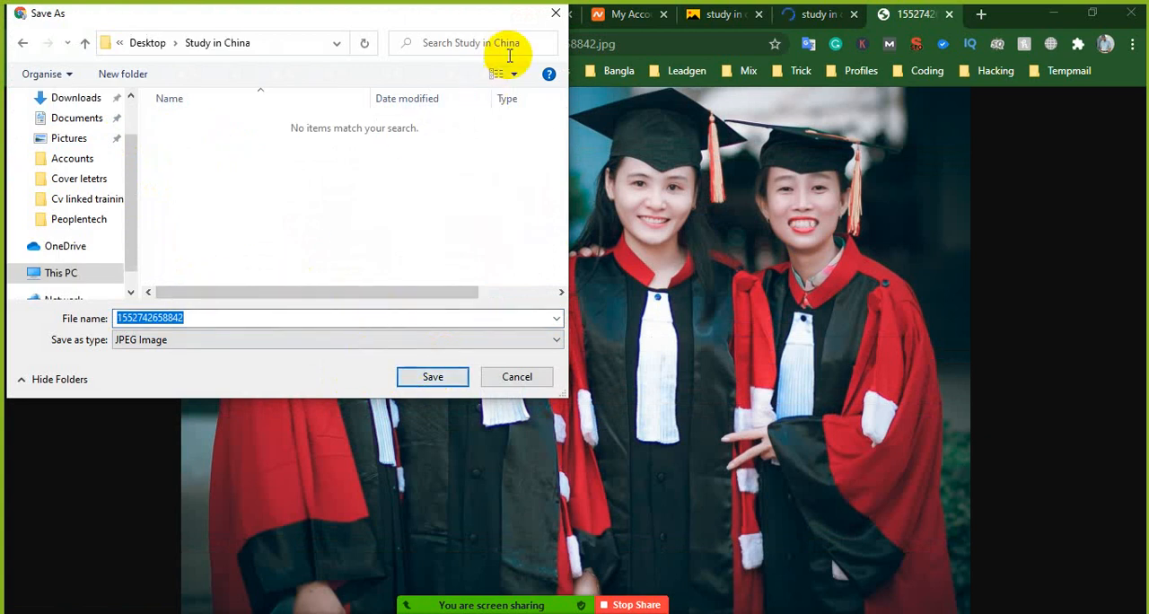
click(553, 18)
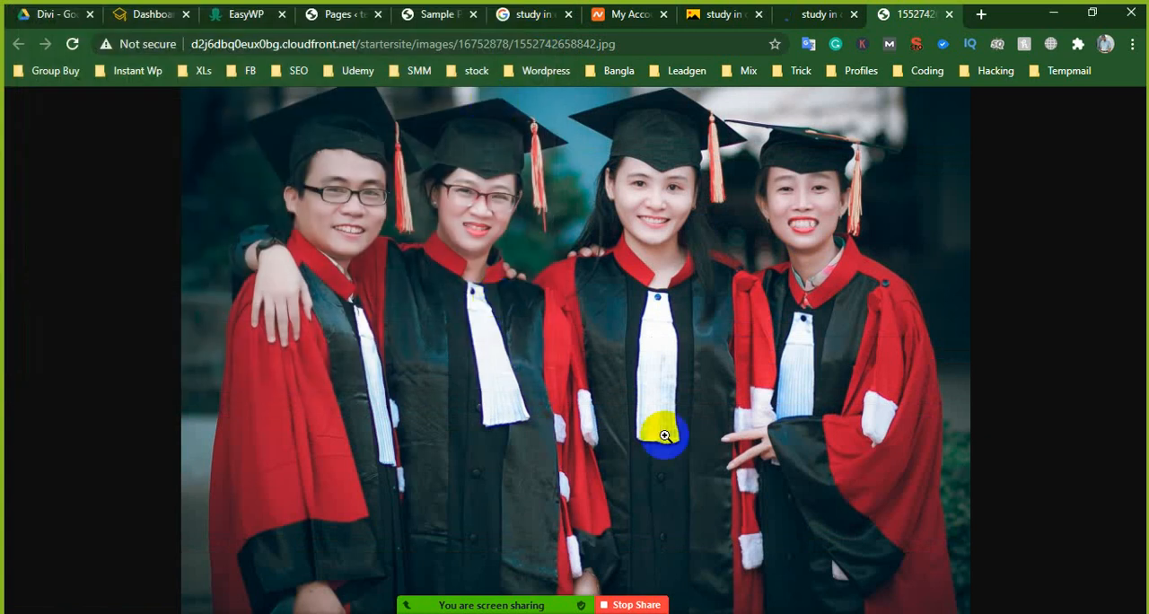
- Save the graduates photo as a JPEG image in the Study in China folder on the Desktop
right_click(554, 292)
click(606, 326)
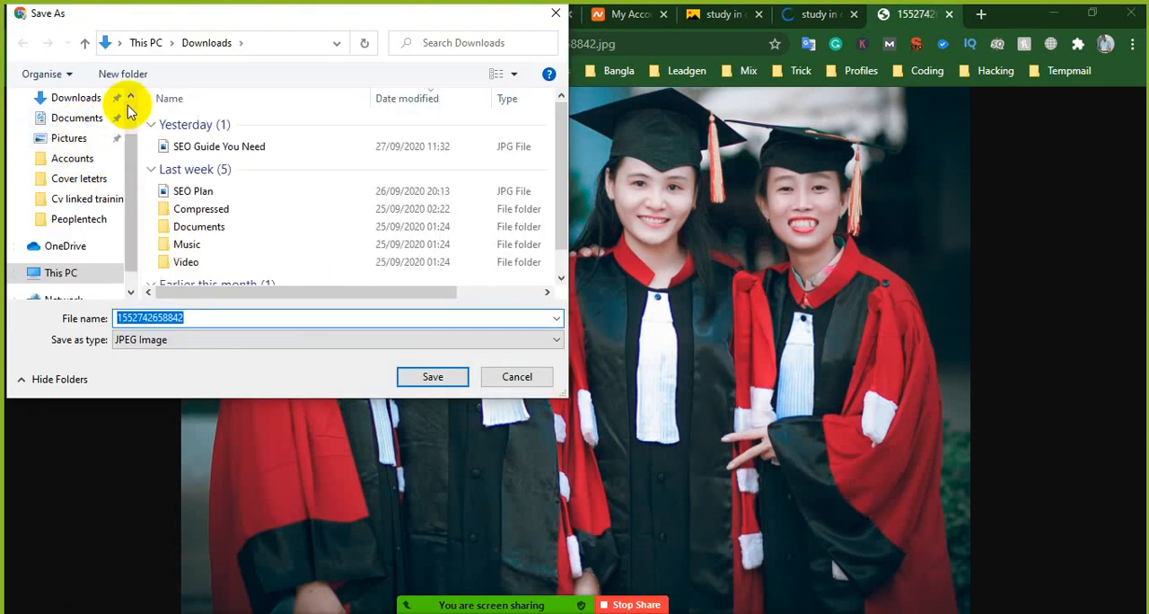
scroll(130, 109, up, 2)
click(54, 130)
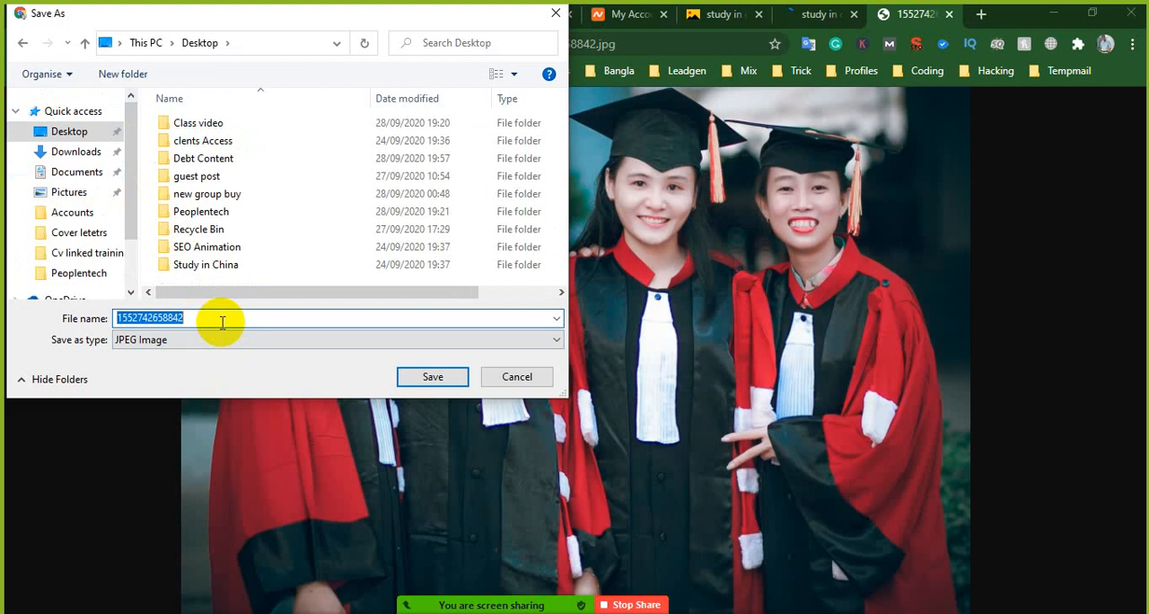
text(study)
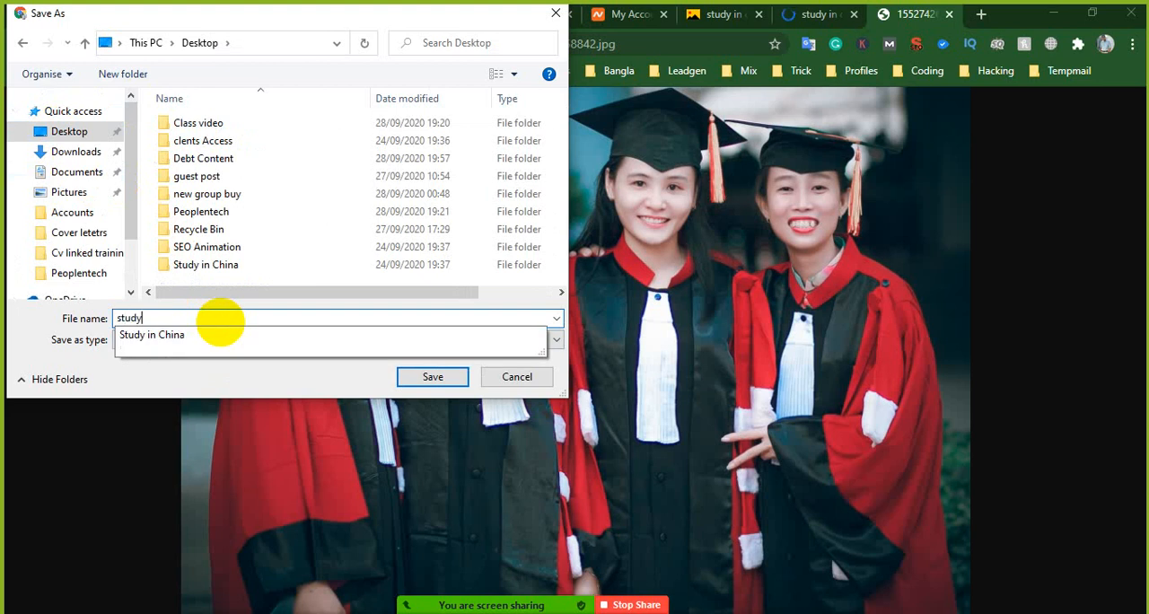
text( in china)
key(Return)
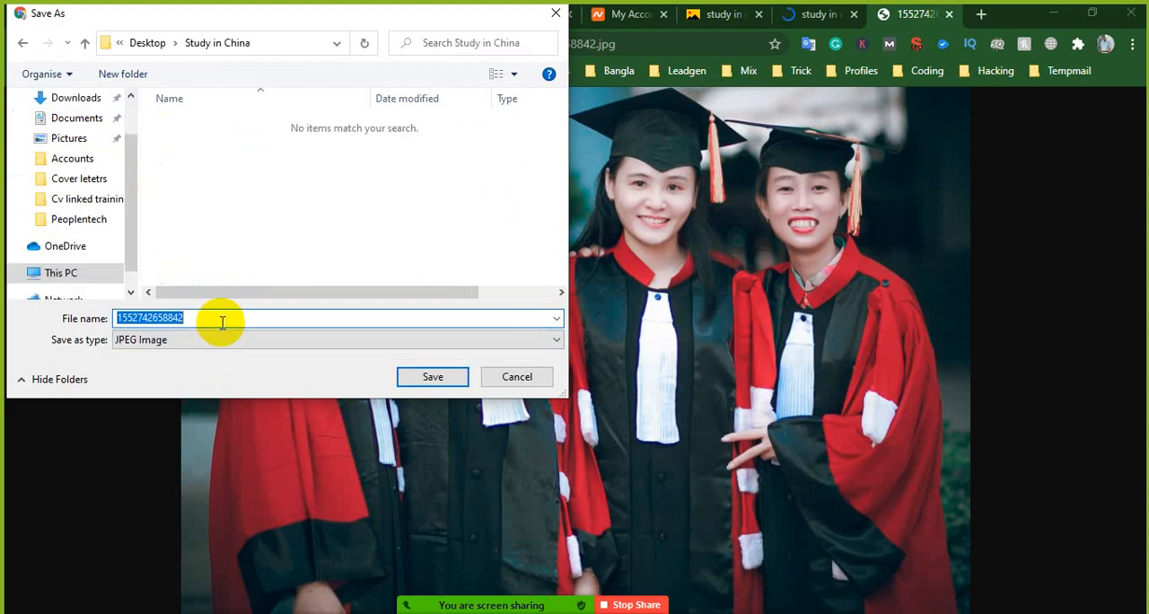
click(429, 378)
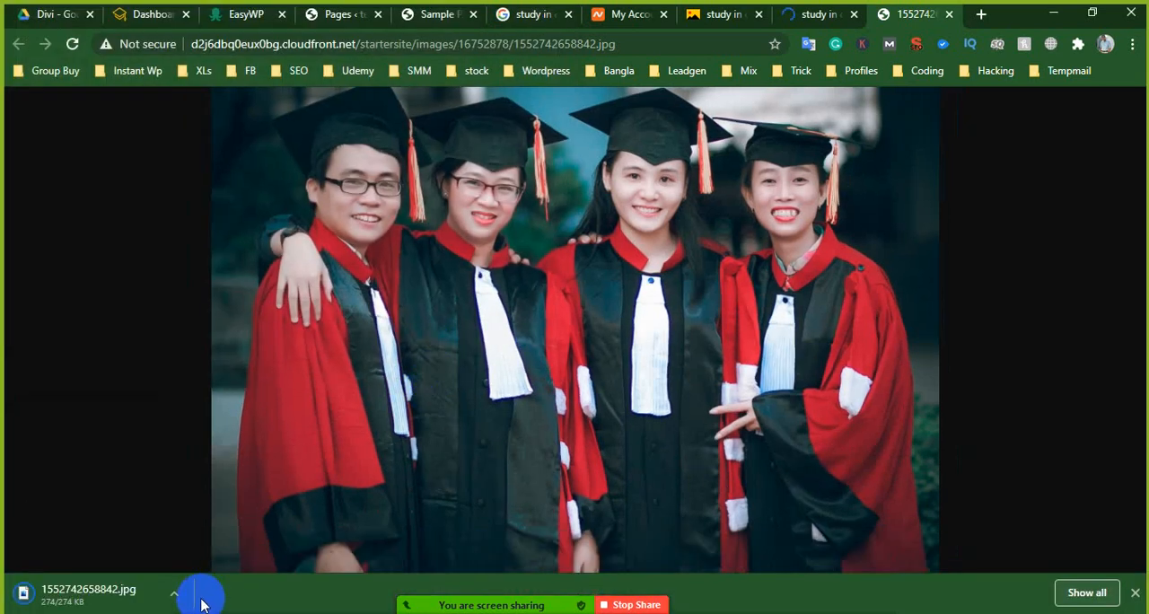
- Show the downloaded photo in its folder, rename it "study in china" and close the folder window
click(173, 593)
click(216, 537)
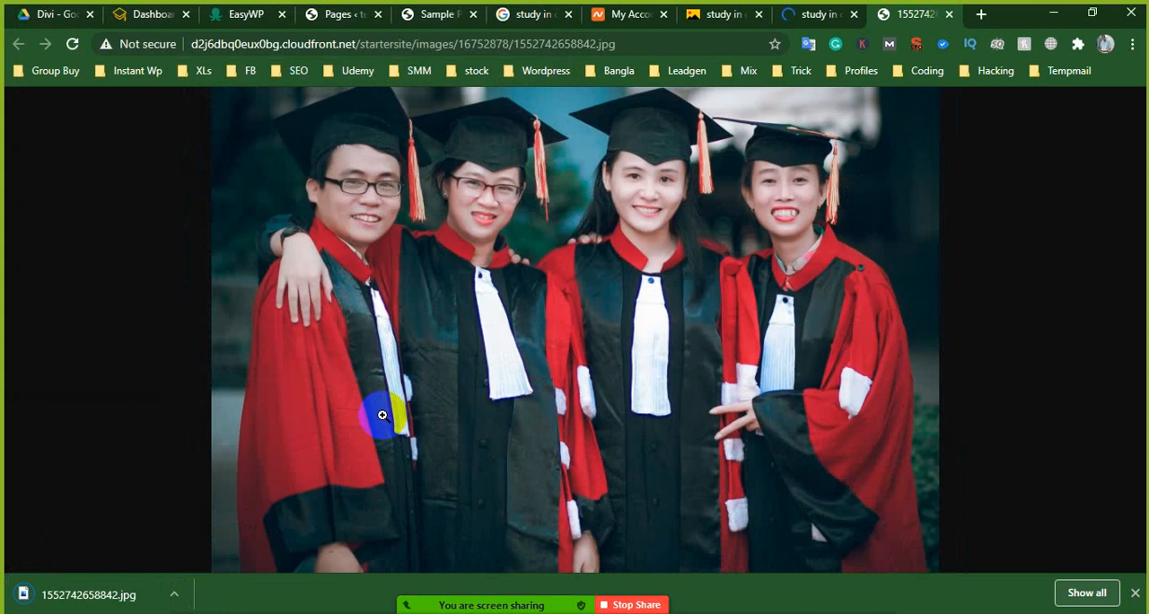
click(179, 595)
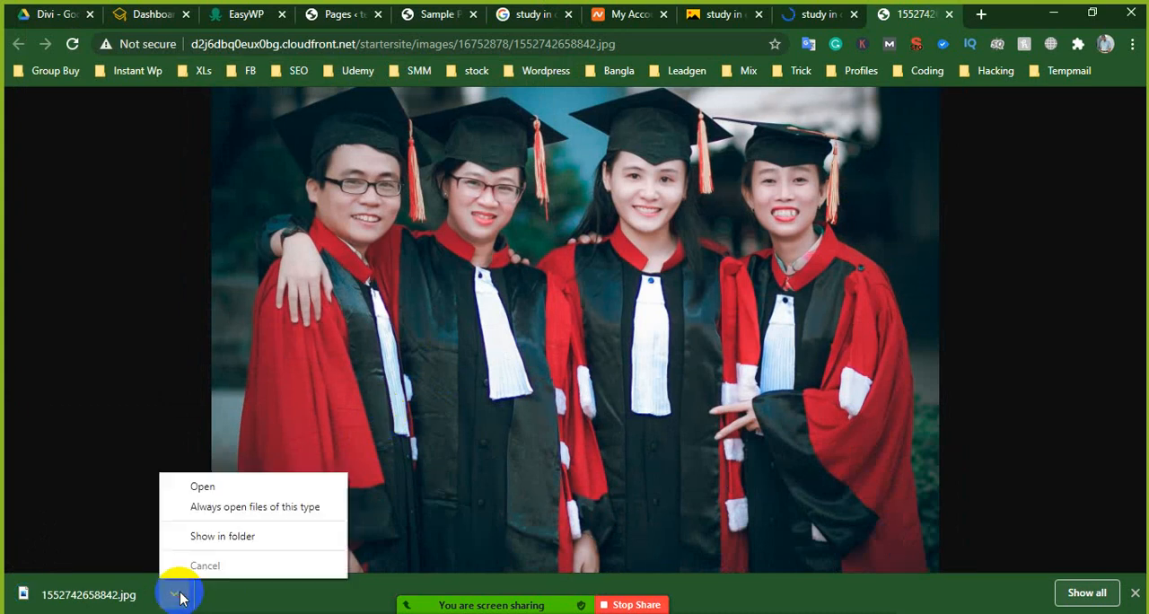
click(218, 539)
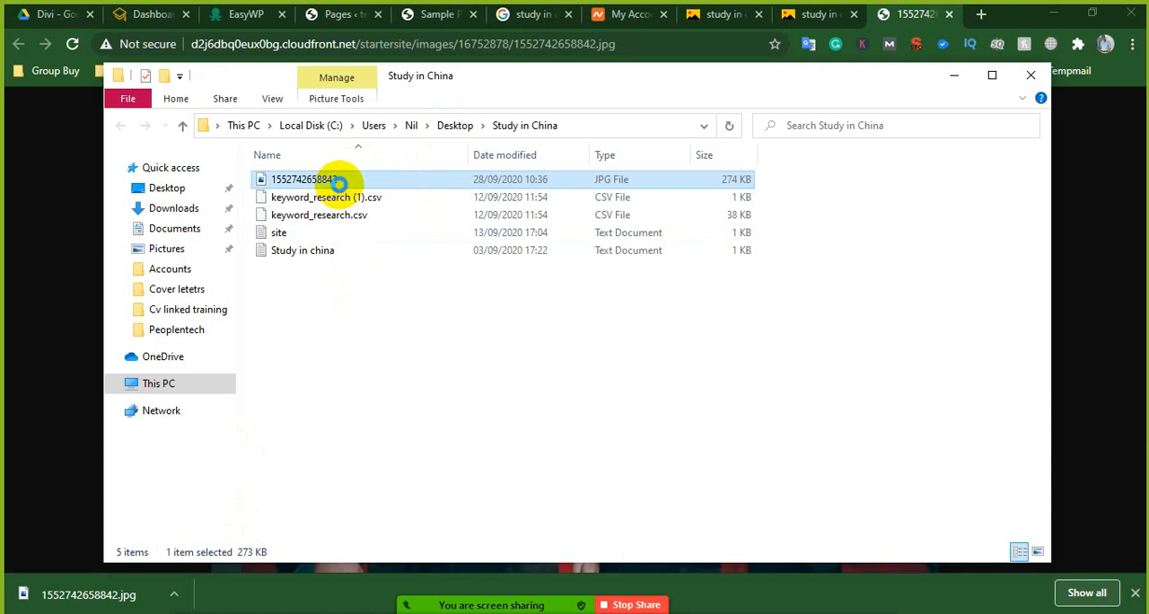
right_click(350, 182)
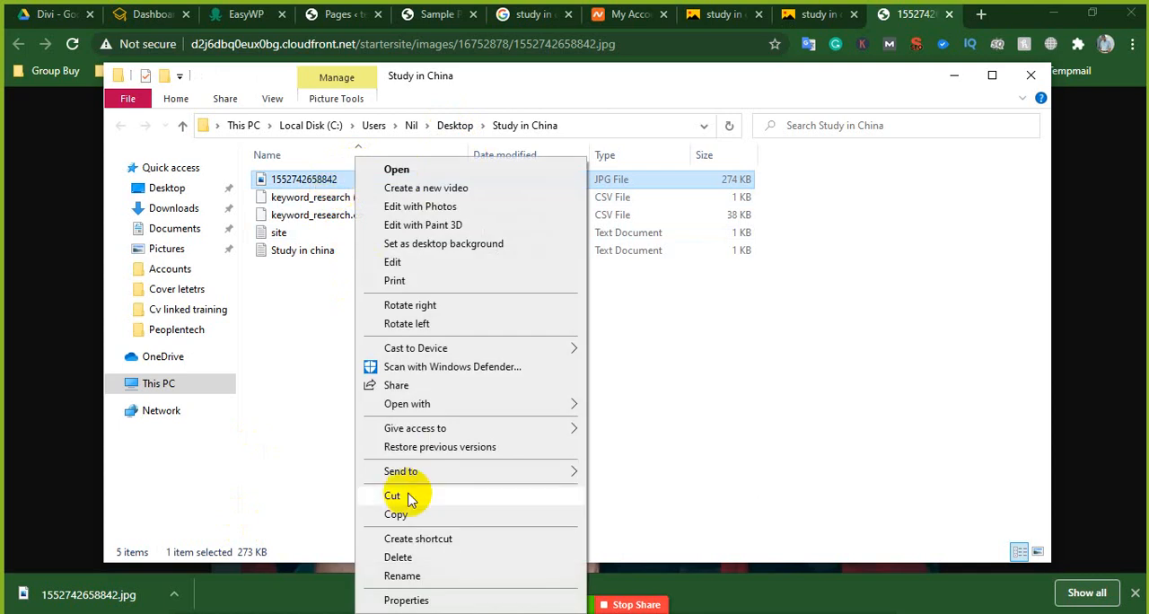
click(389, 574)
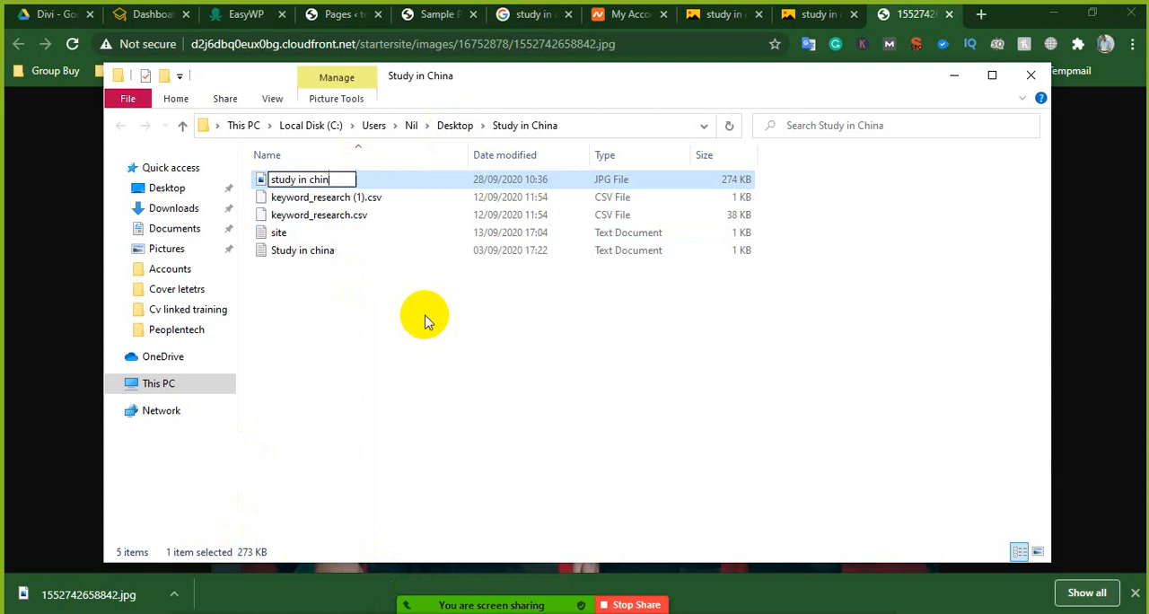
key(Return)
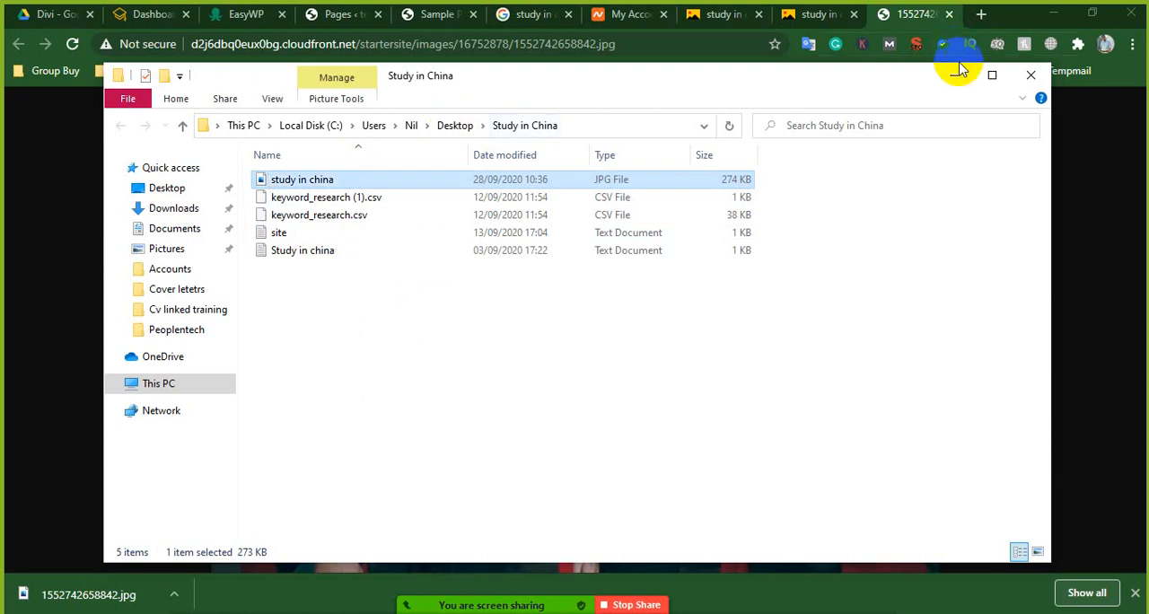
click(1023, 78)
- Return to the Sample Page browser tab and switch the background image chooser to file uploading
click(816, 16)
click(738, 14)
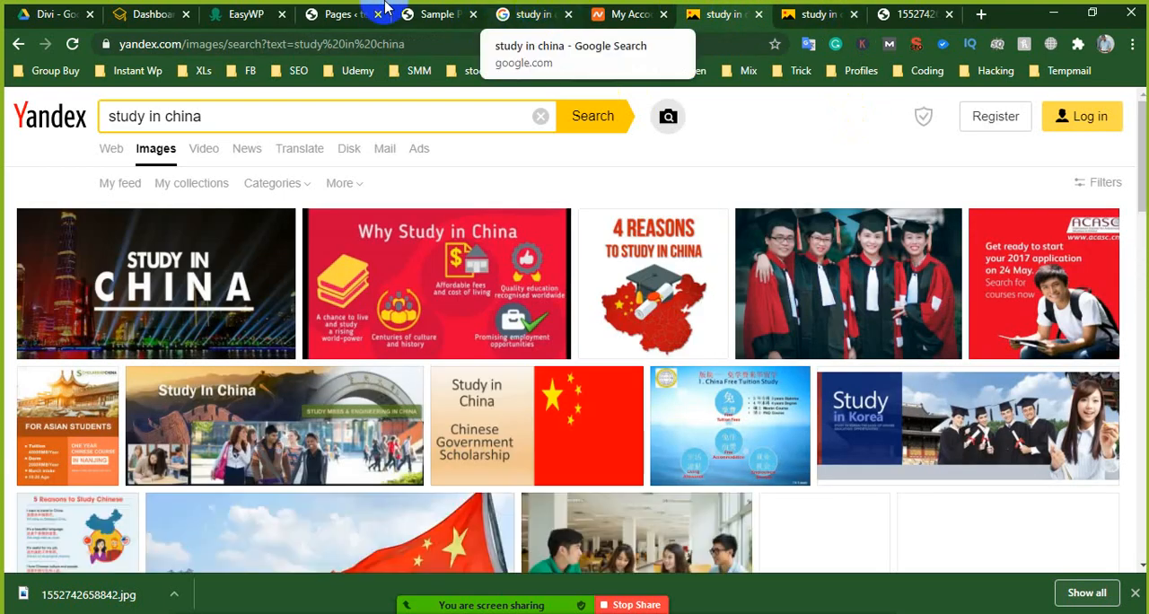
click(439, 13)
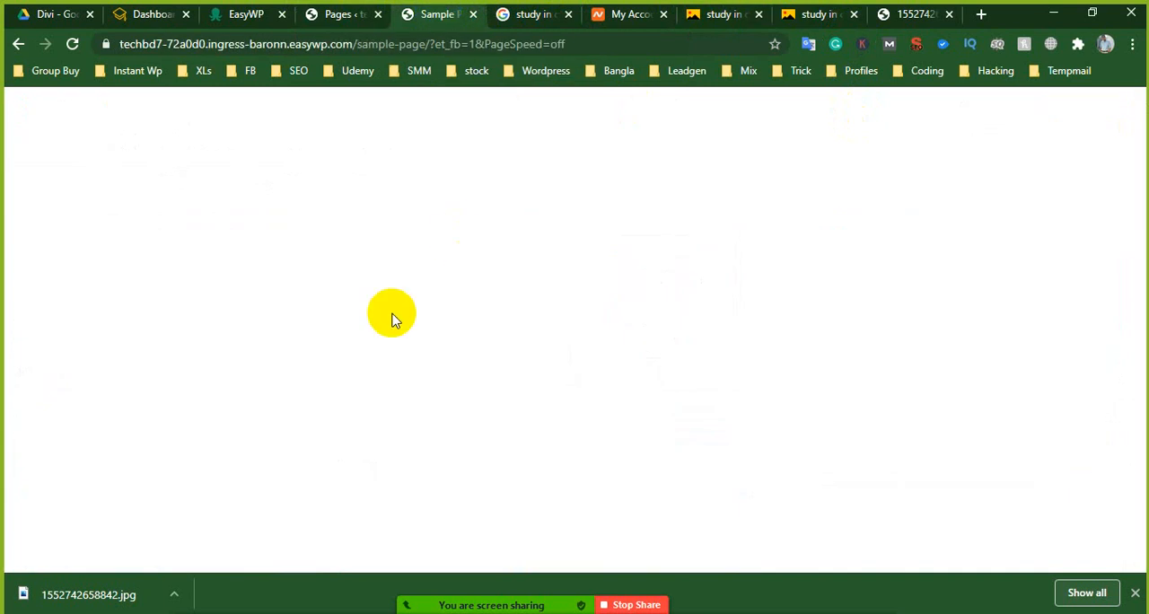
click(224, 180)
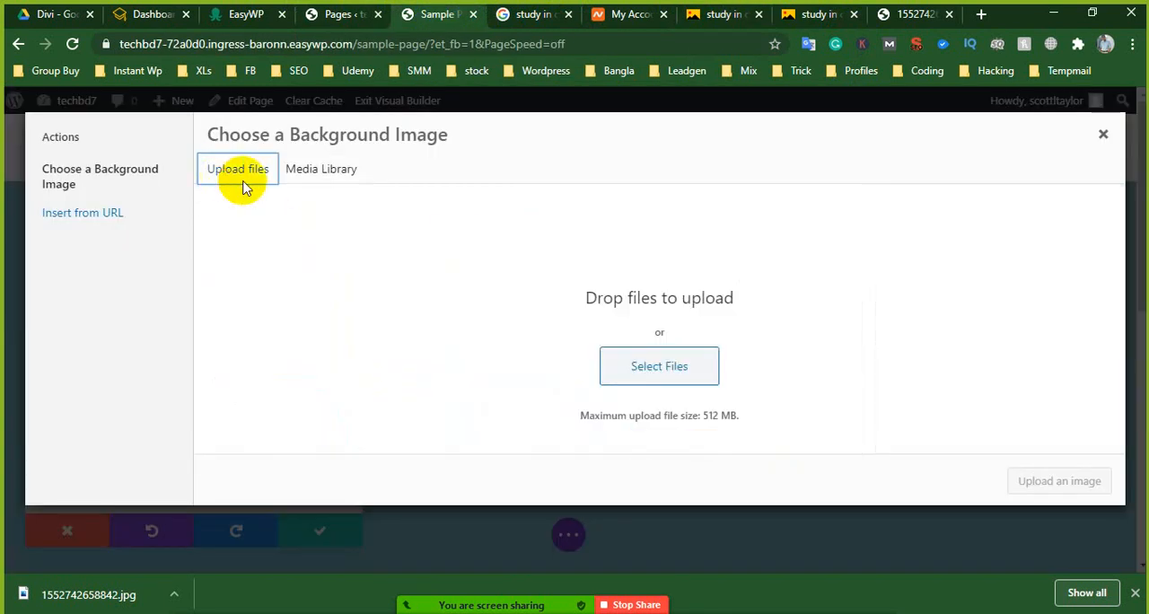
- Upload the "study in china" JPG from the Desktop's Study in China folder and dismiss the browser's download bar
click(660, 367)
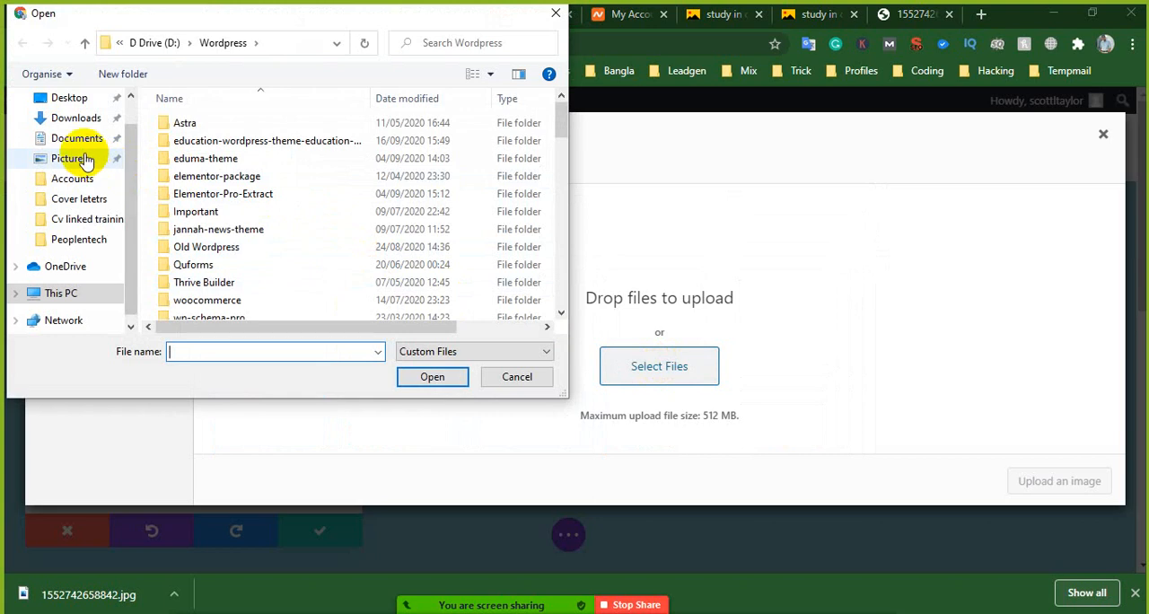
click(72, 97)
scroll(244, 216, down, 4)
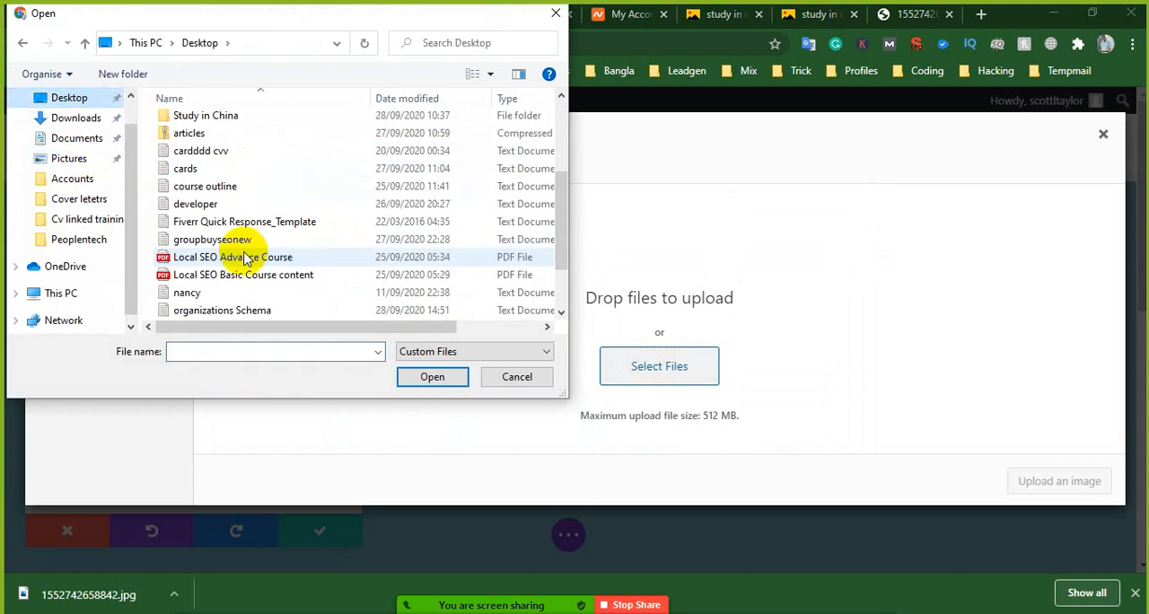
scroll(229, 274, down, 1)
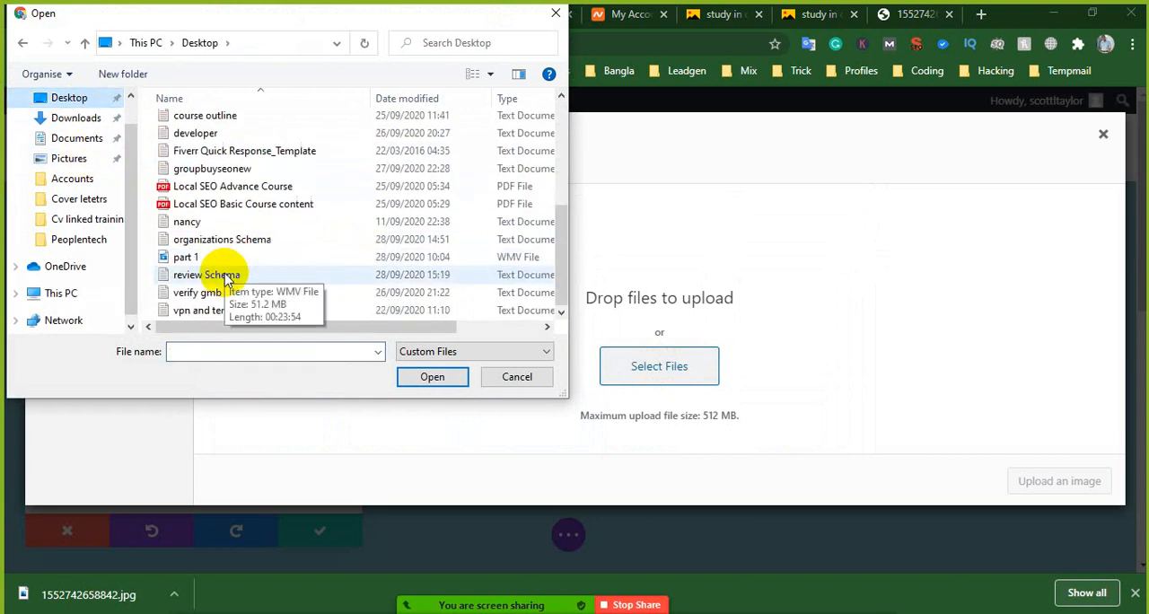
scroll(225, 279, up, 5)
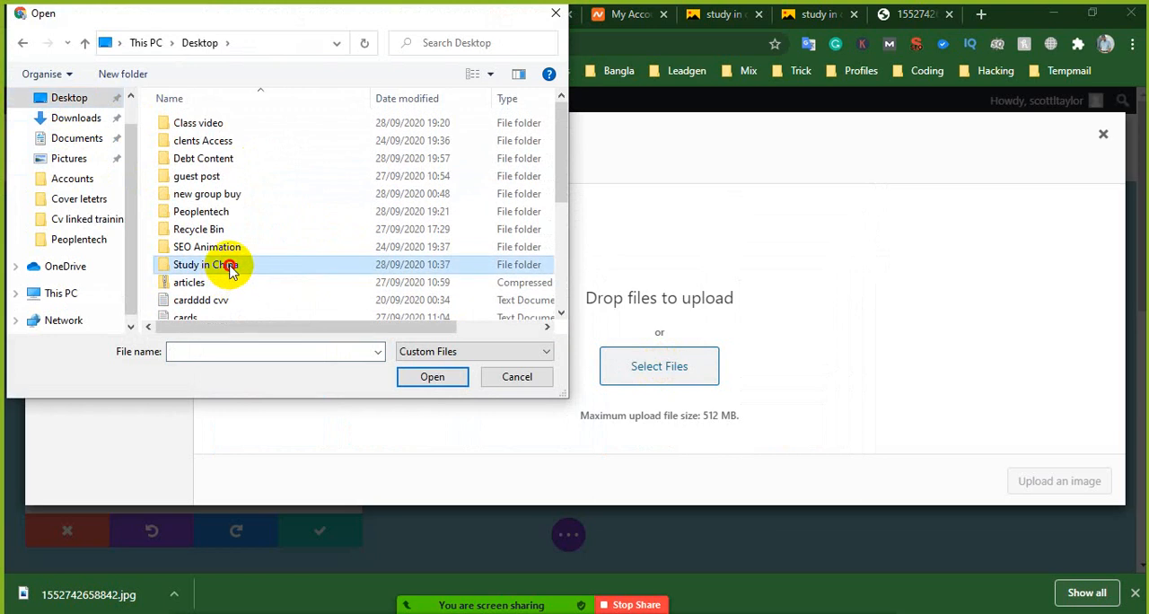
double_click(226, 269)
click(240, 176)
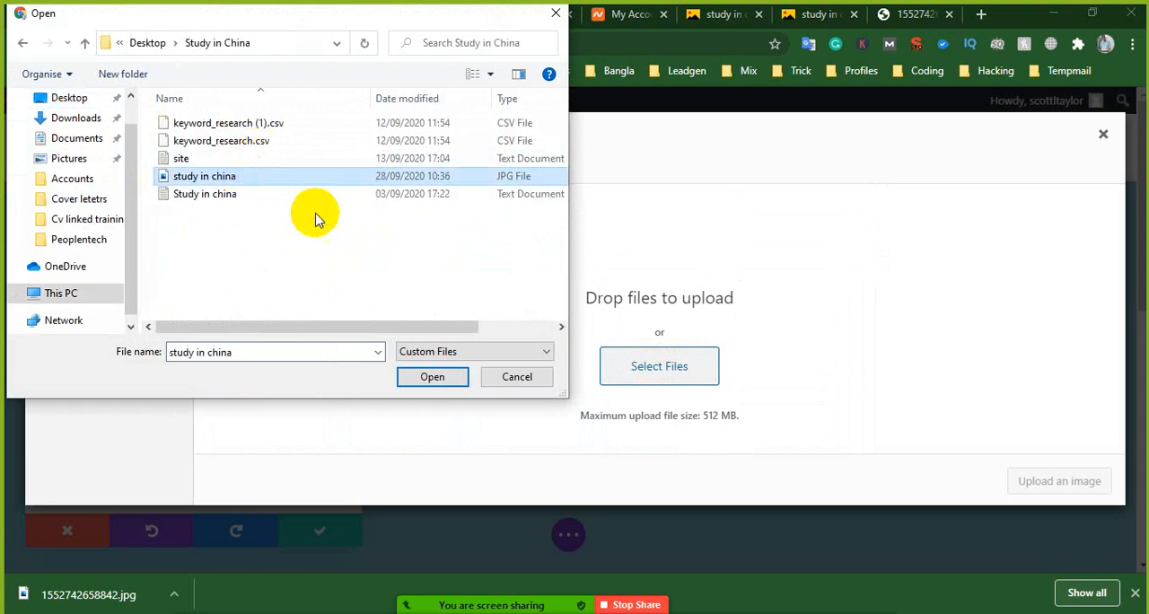
click(432, 377)
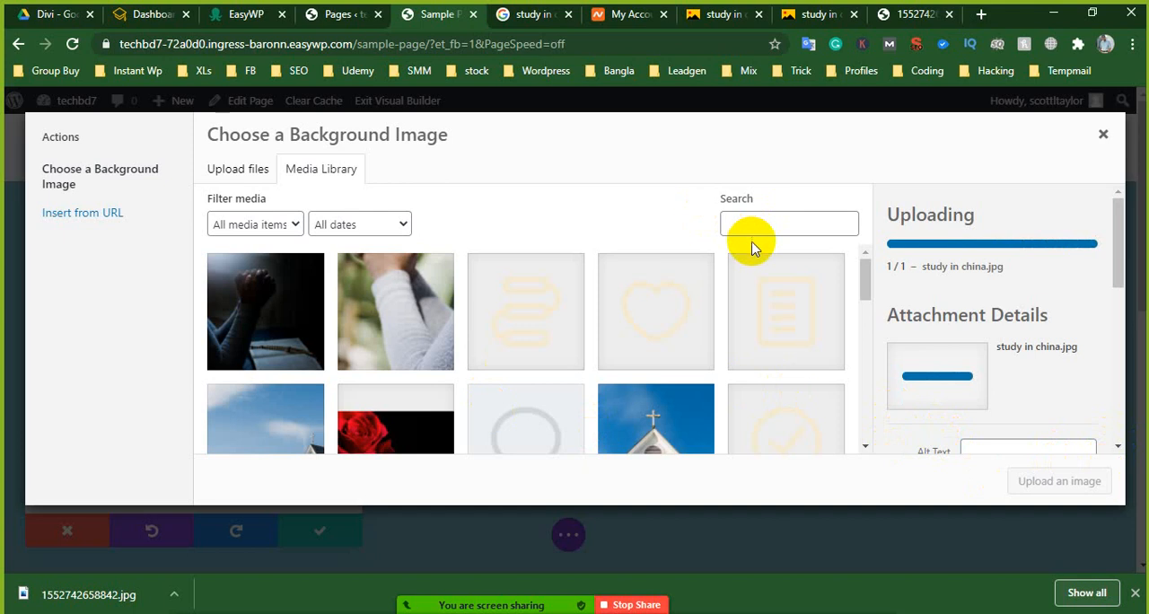
click(1135, 593)
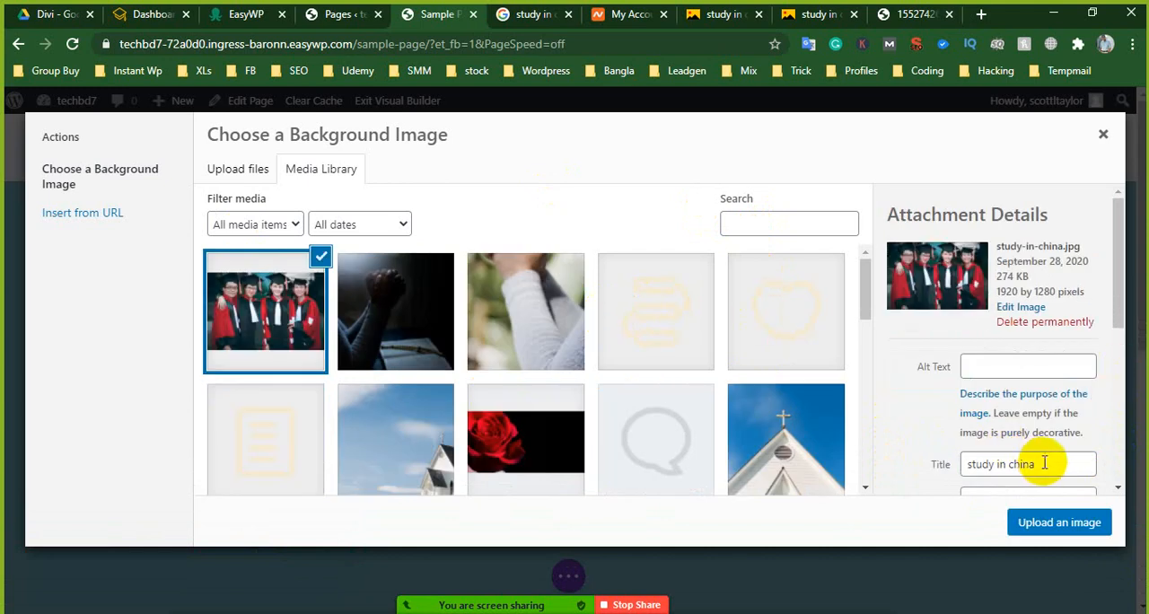
- Copy the uploaded image's title, "study in china", into its alt text
triple_click(979, 462)
right_click(980, 460)
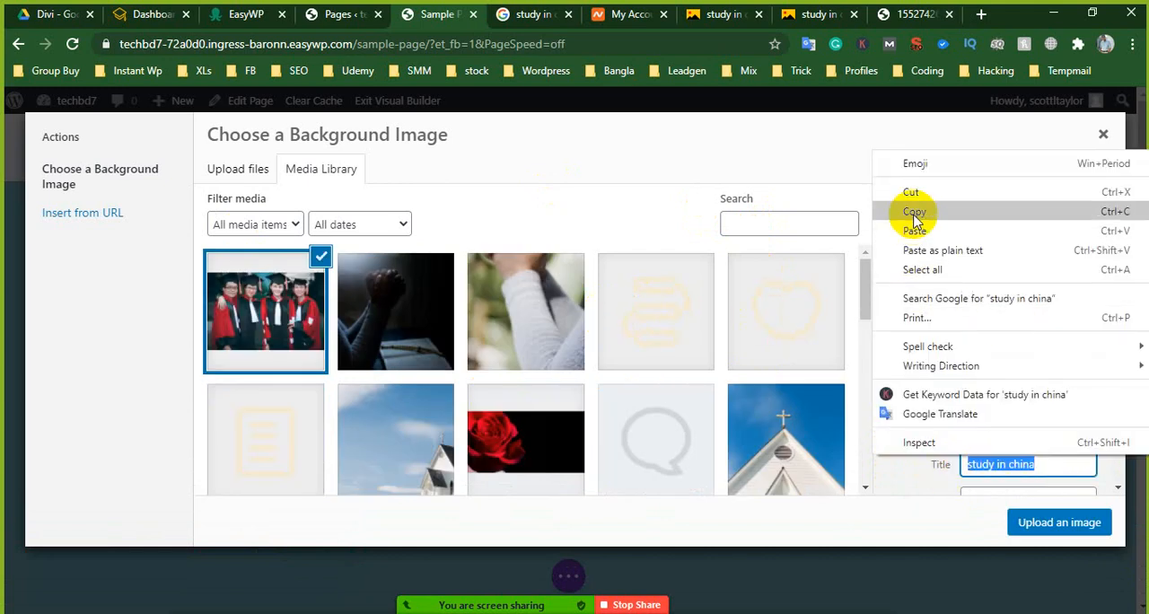
click(844, 217)
click(989, 368)
right_click(989, 368)
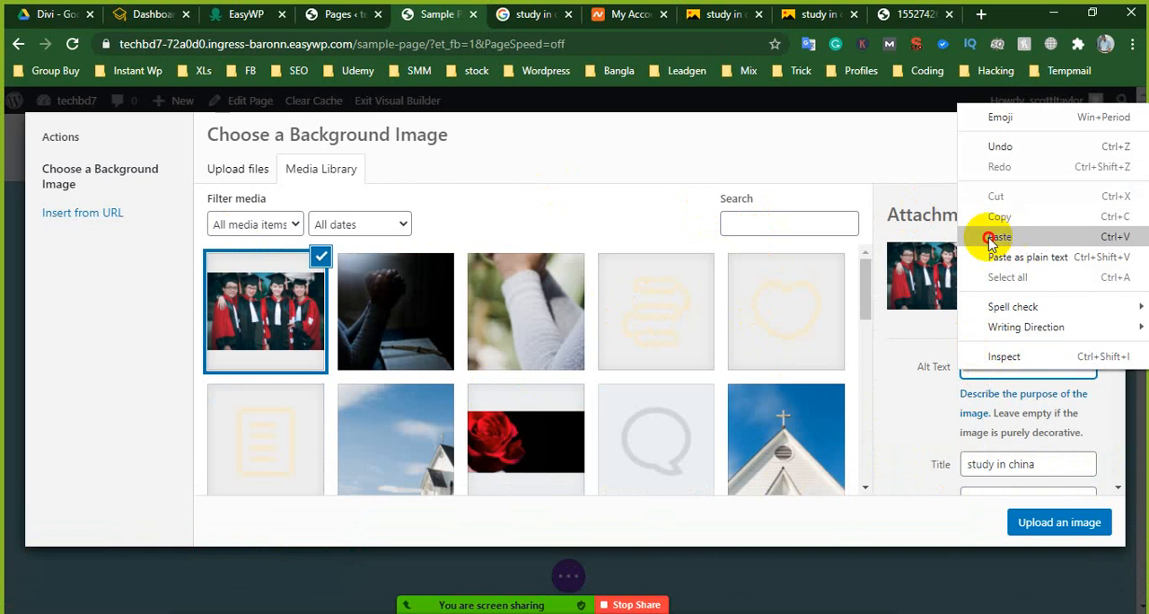
click(995, 236)
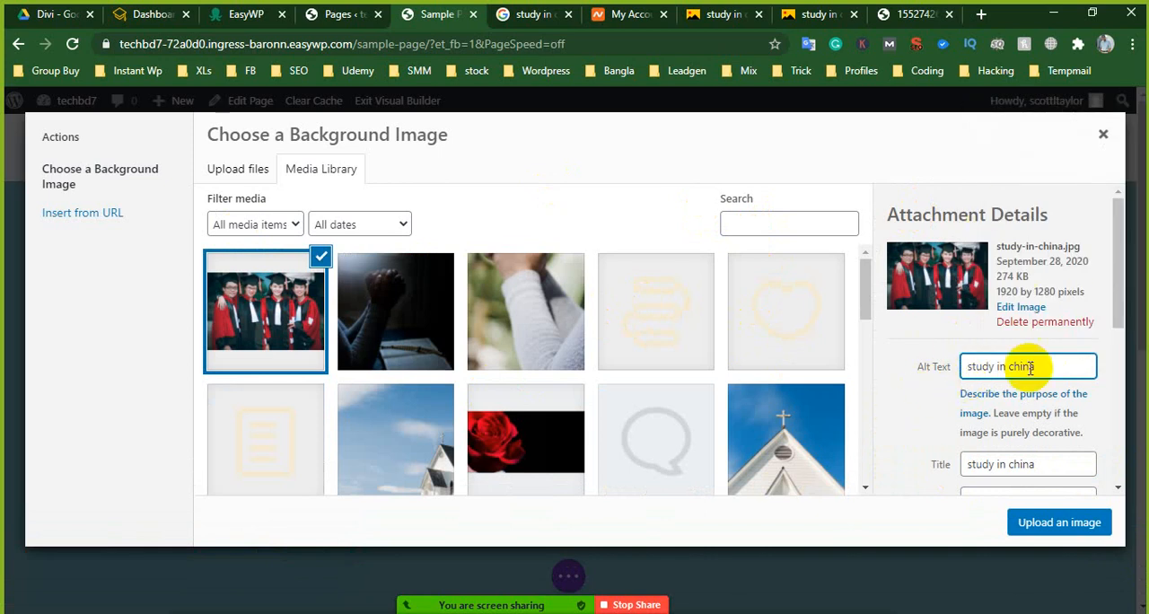
- Insert the uploaded study-in-china.jpg as the slide's background image
scroll(1078, 296, down, 3)
scroll(1064, 254, up, 3)
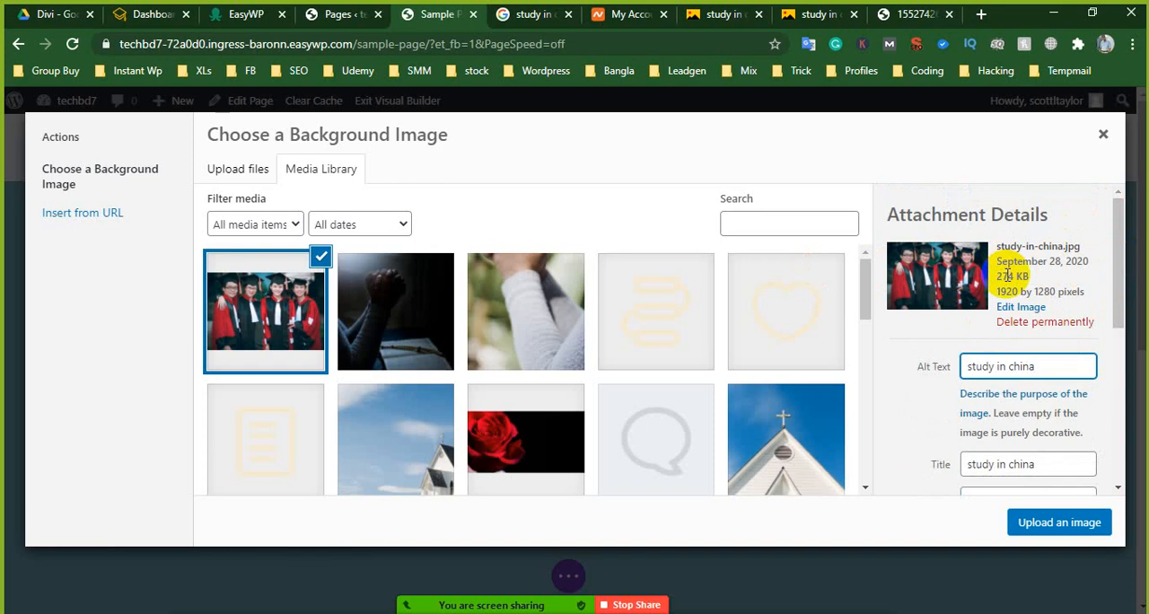
scroll(984, 368, down, 5)
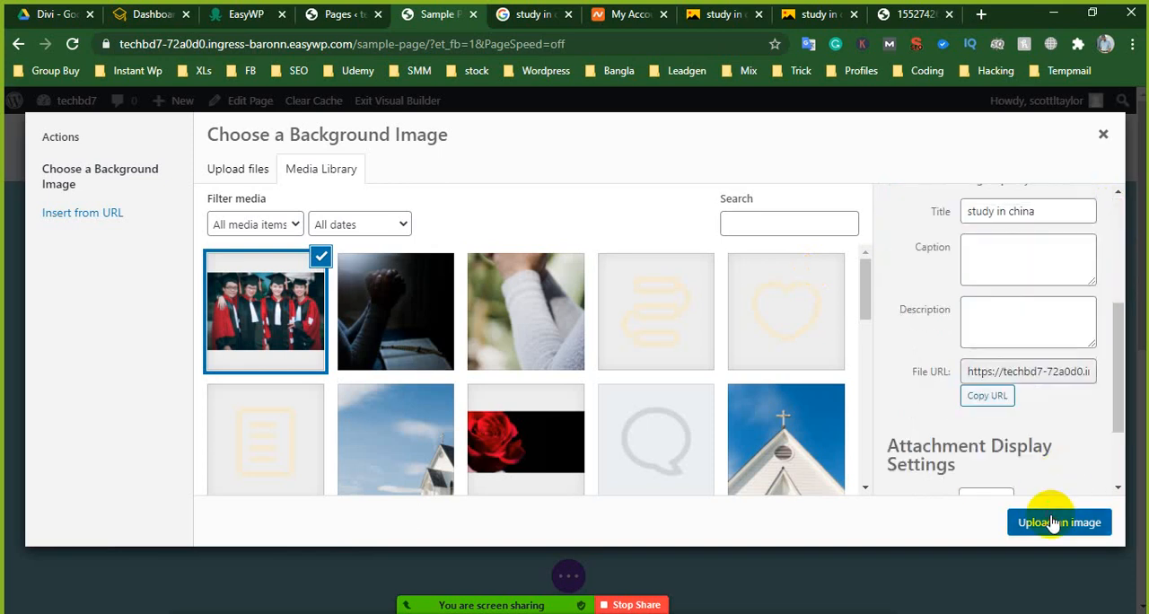
click(1055, 524)
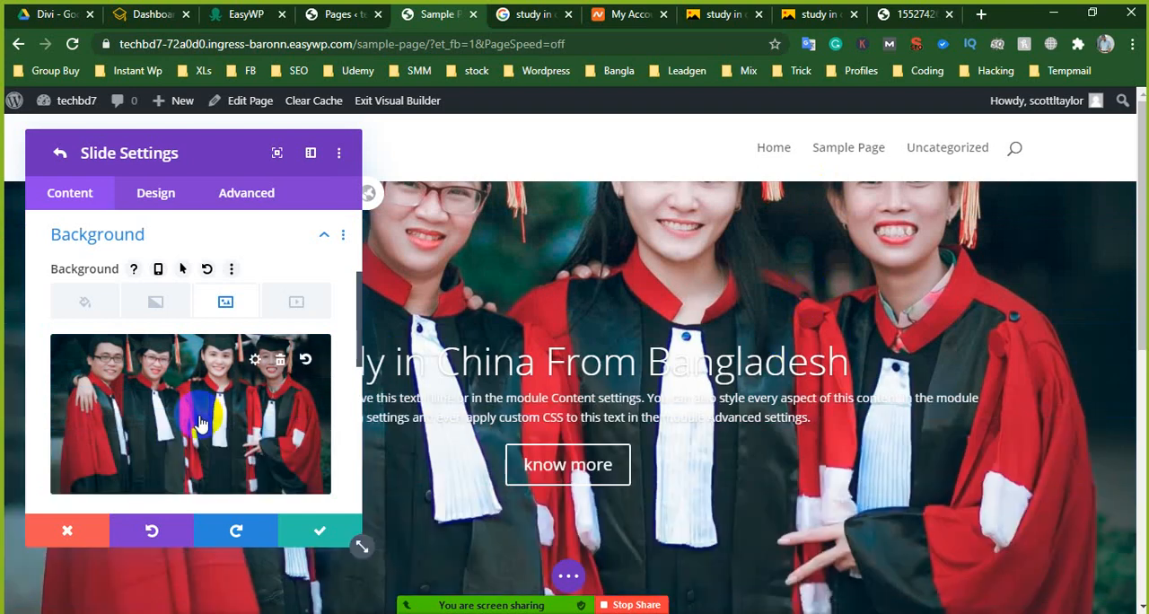
- Apply the first text shadow preset to the slide's text in its design settings
scroll(201, 422, down, 5)
scroll(201, 422, up, 2)
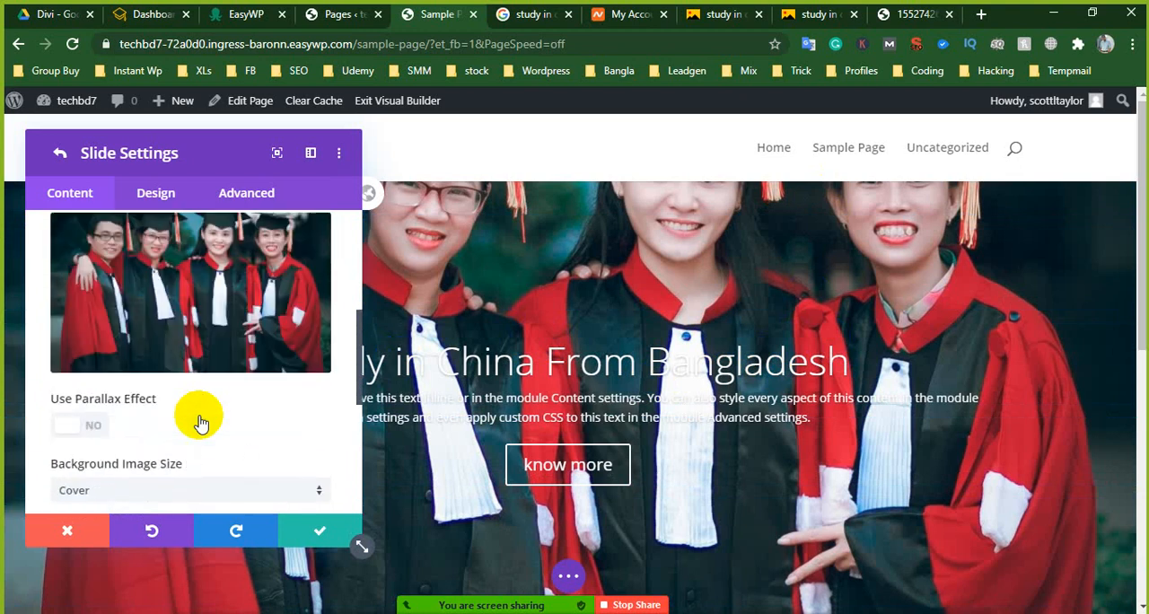
scroll(129, 287, up, 5)
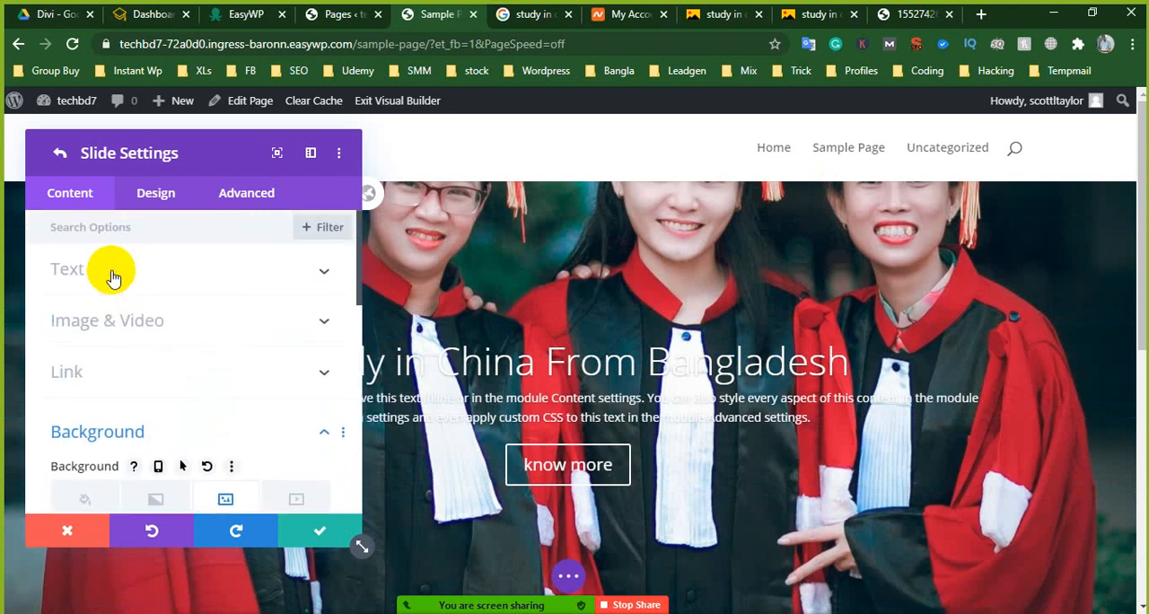
click(113, 272)
click(162, 196)
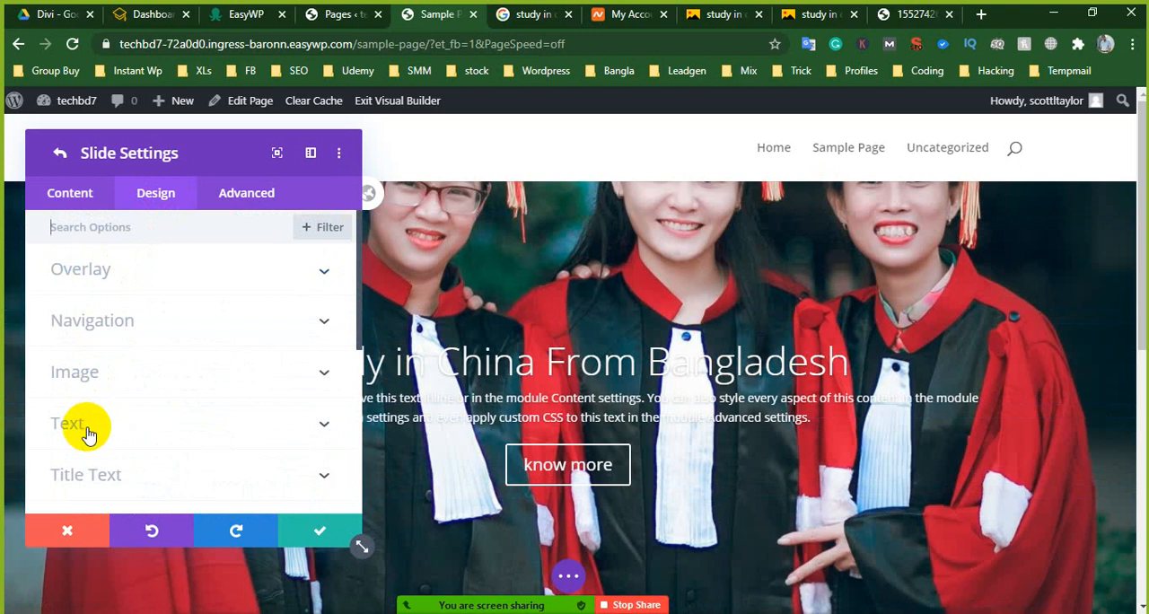
scroll(98, 390, down, 1)
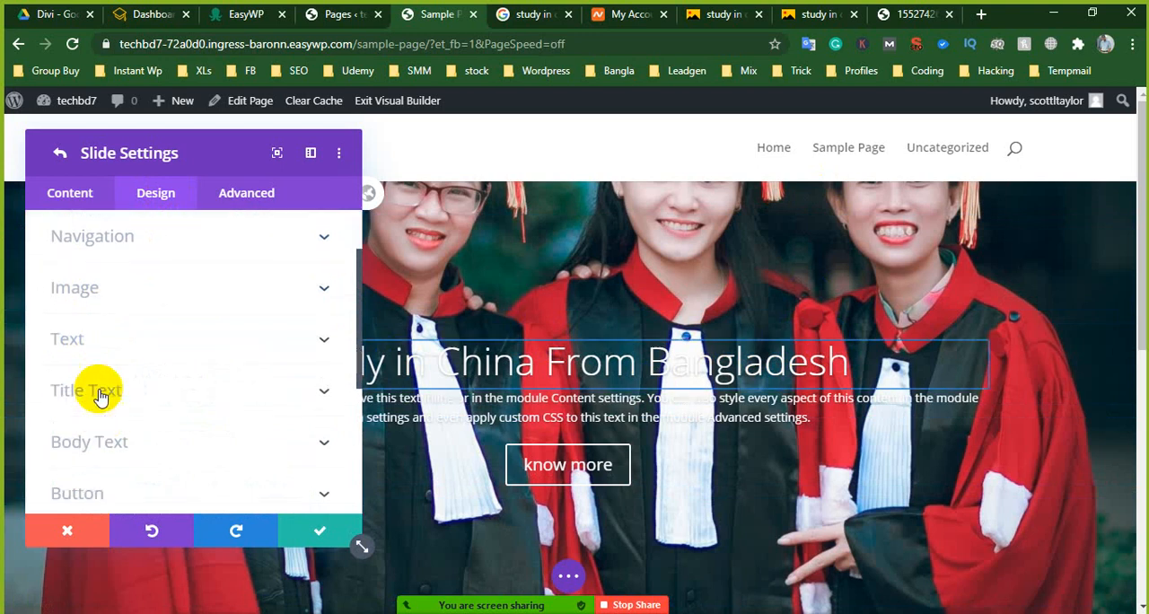
click(125, 347)
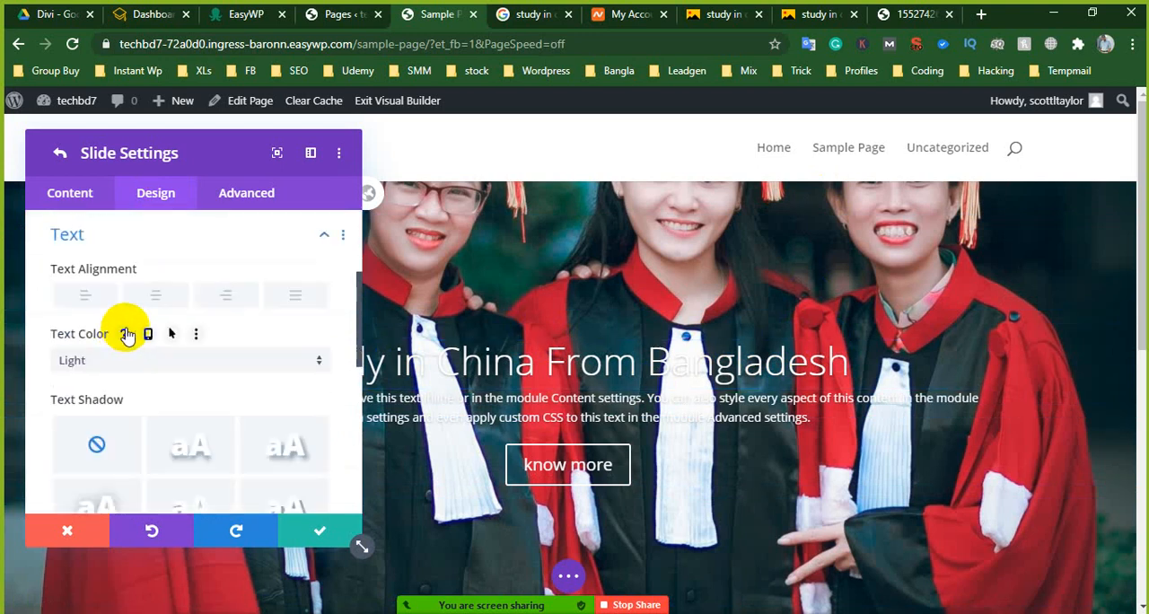
scroll(126, 334, down, 1)
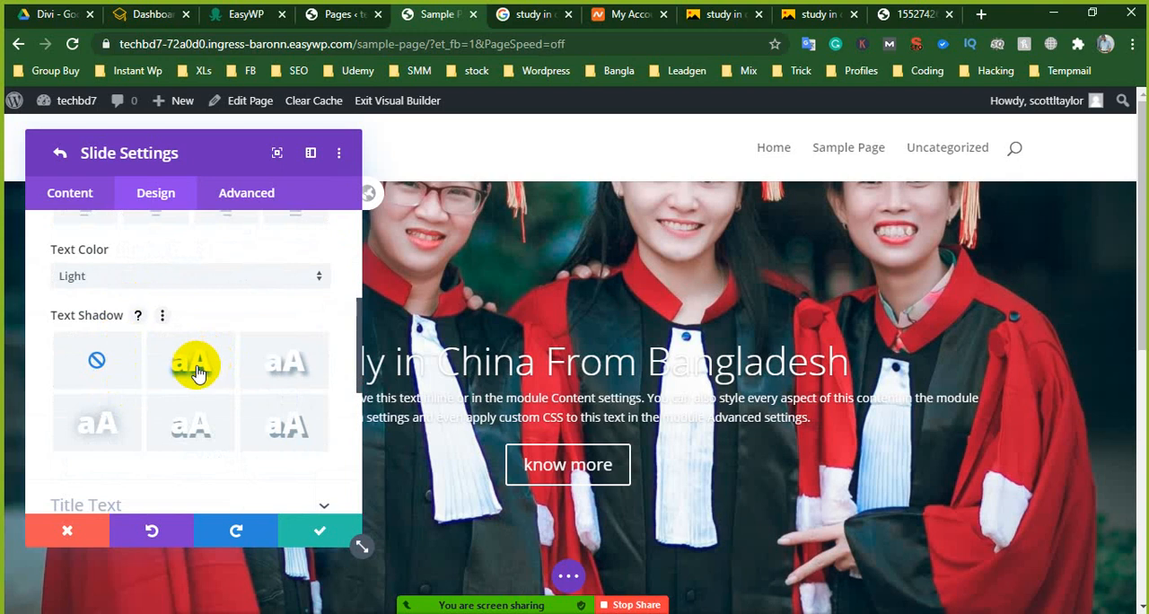
scroll(196, 368, down, 1)
click(195, 289)
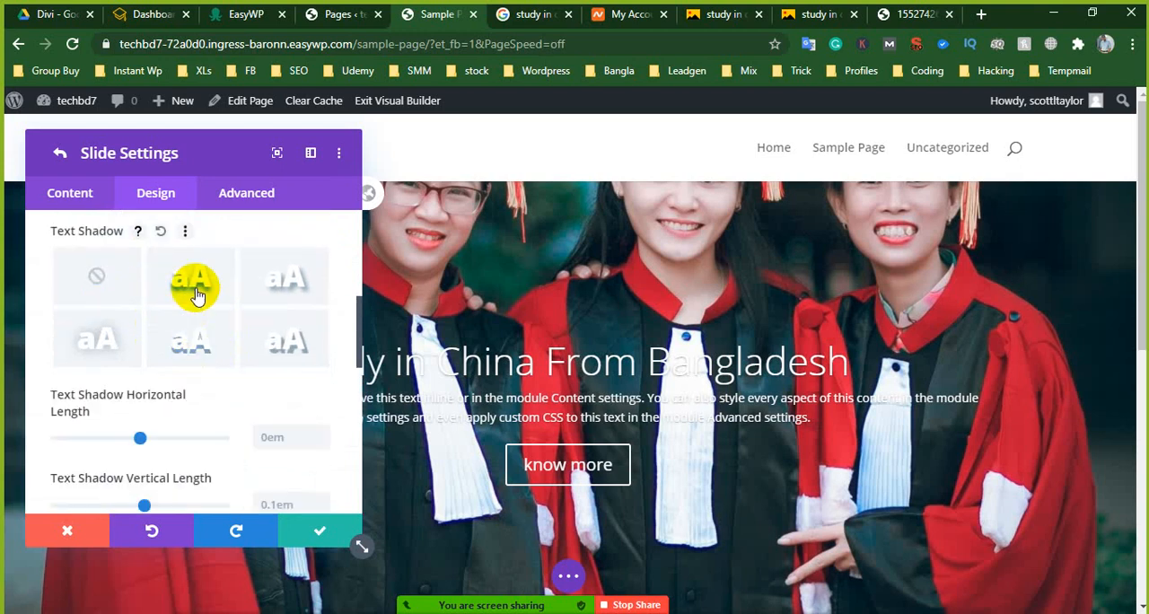
- Set the slide's general text color to Dark
scroll(167, 373, up, 1)
scroll(162, 372, up, 2)
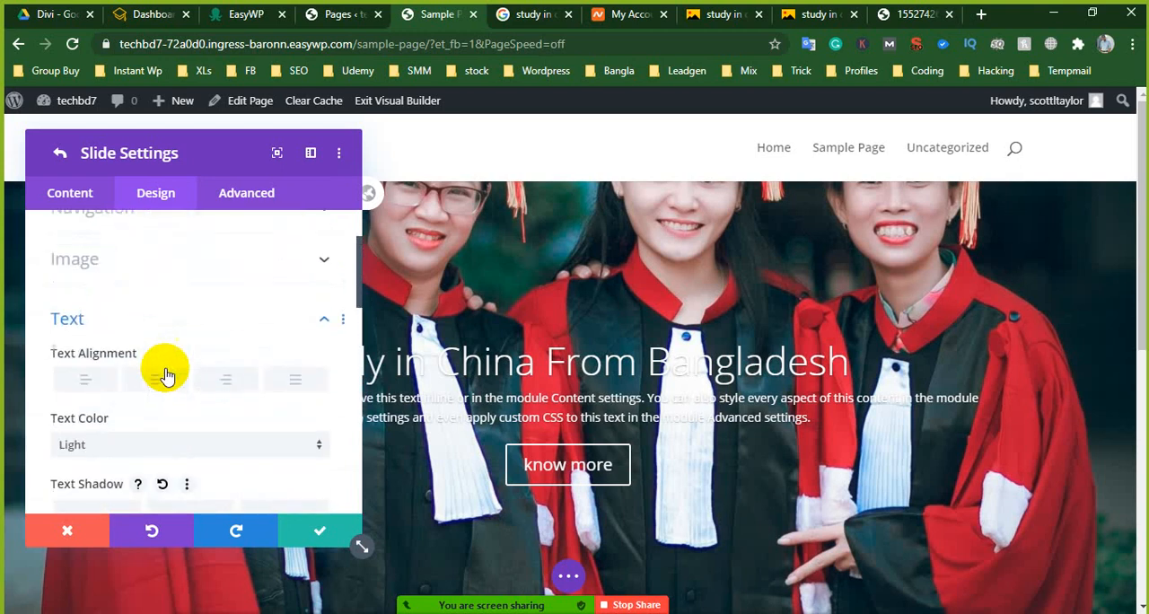
scroll(148, 395, down, 1)
click(144, 377)
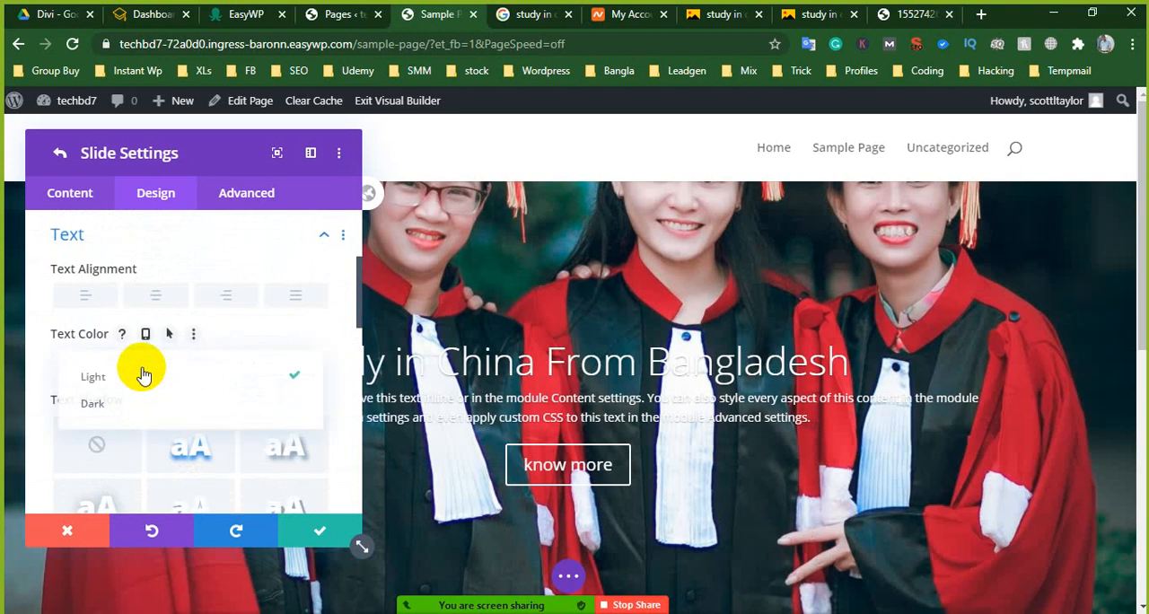
click(105, 403)
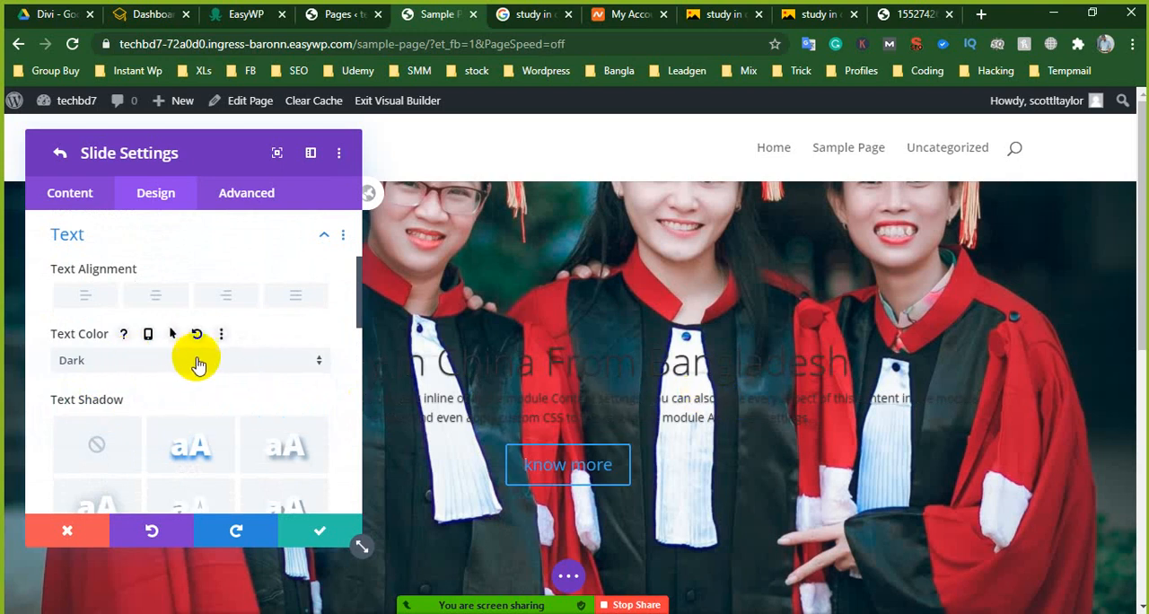
- Review the slide's text shadow presets along with their length, blur strength and color options
scroll(199, 364, down, 3)
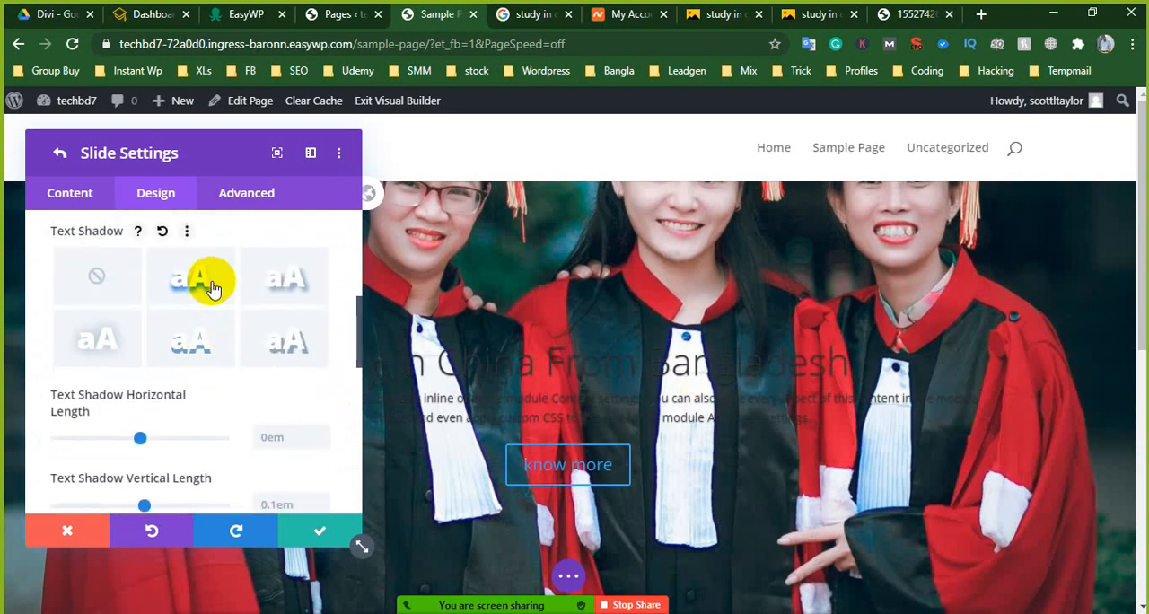
scroll(206, 359, down, 2)
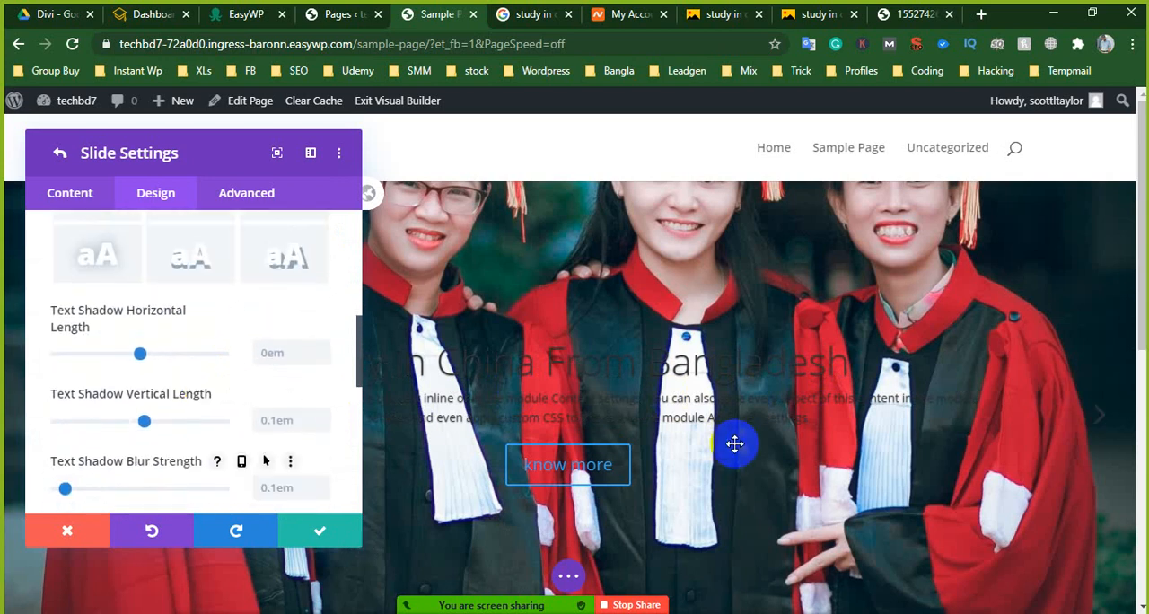
scroll(123, 357, up, 4)
scroll(143, 346, up, 3)
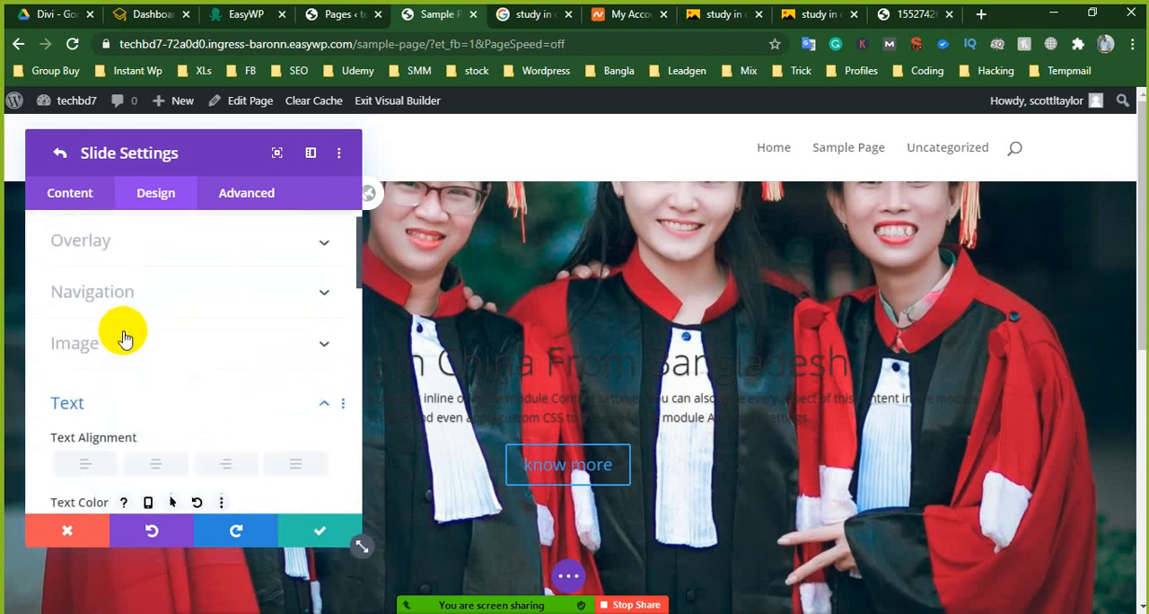
scroll(123, 331, down, 2)
scroll(171, 404, down, 10)
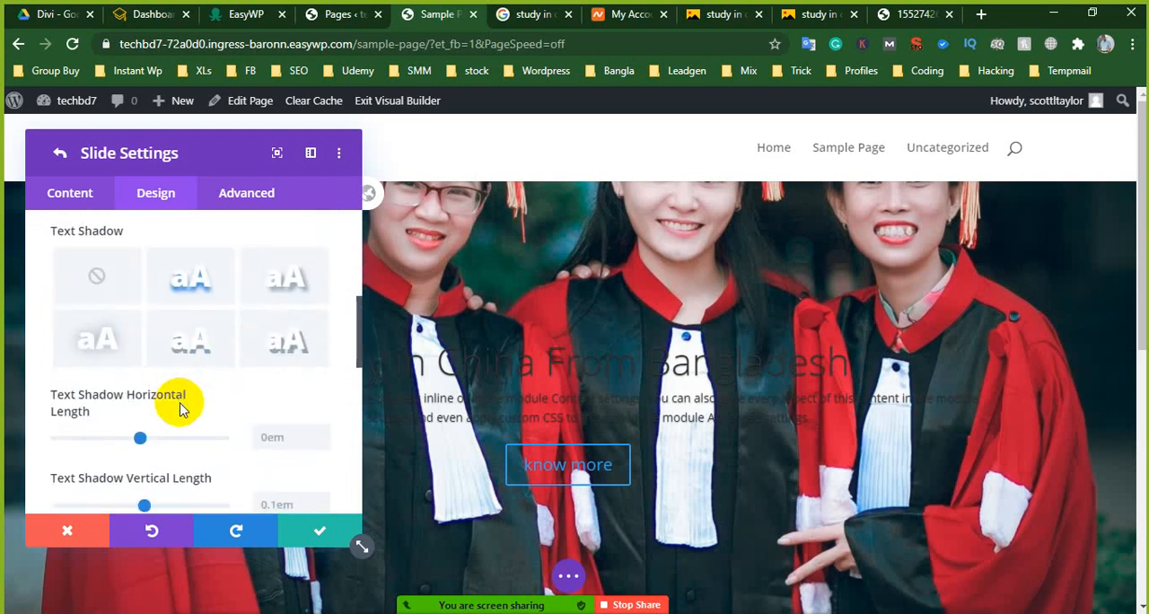
scroll(181, 405, down, 2)
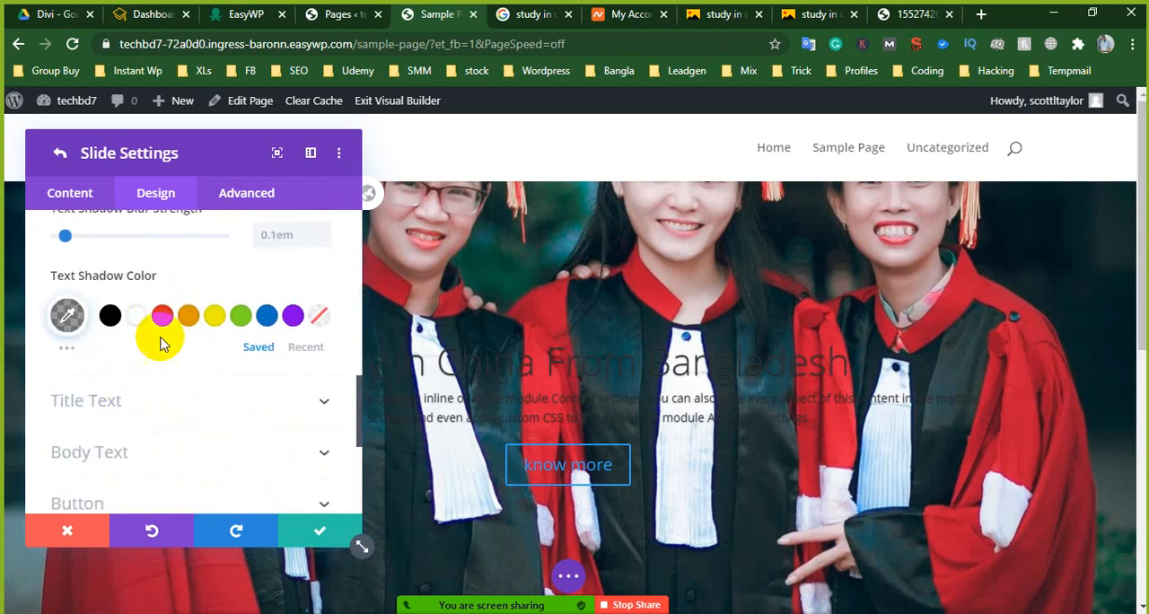
- Try purple and red for the slide's title text, and settle on orange #E09900 as its color
scroll(130, 393, down, 2)
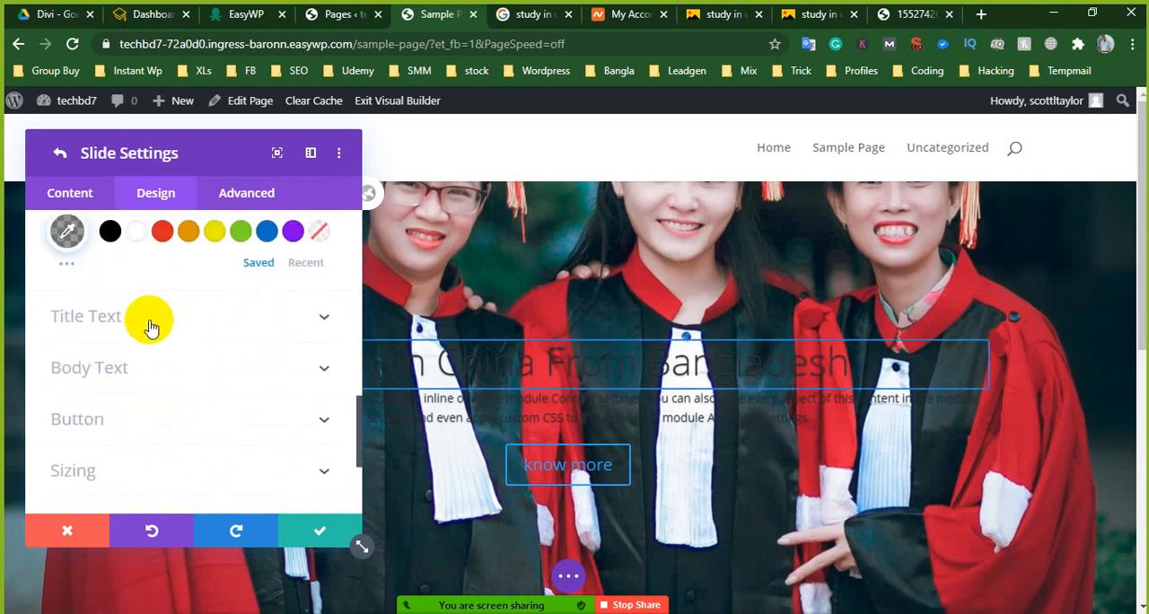
click(150, 323)
scroll(140, 332, down, 7)
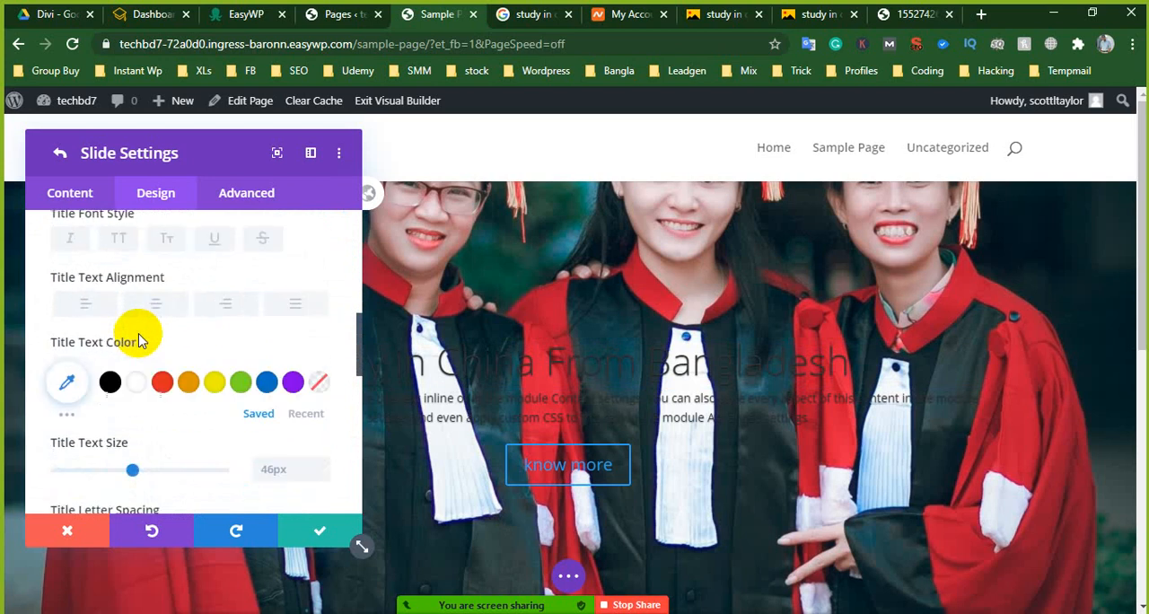
click(189, 382)
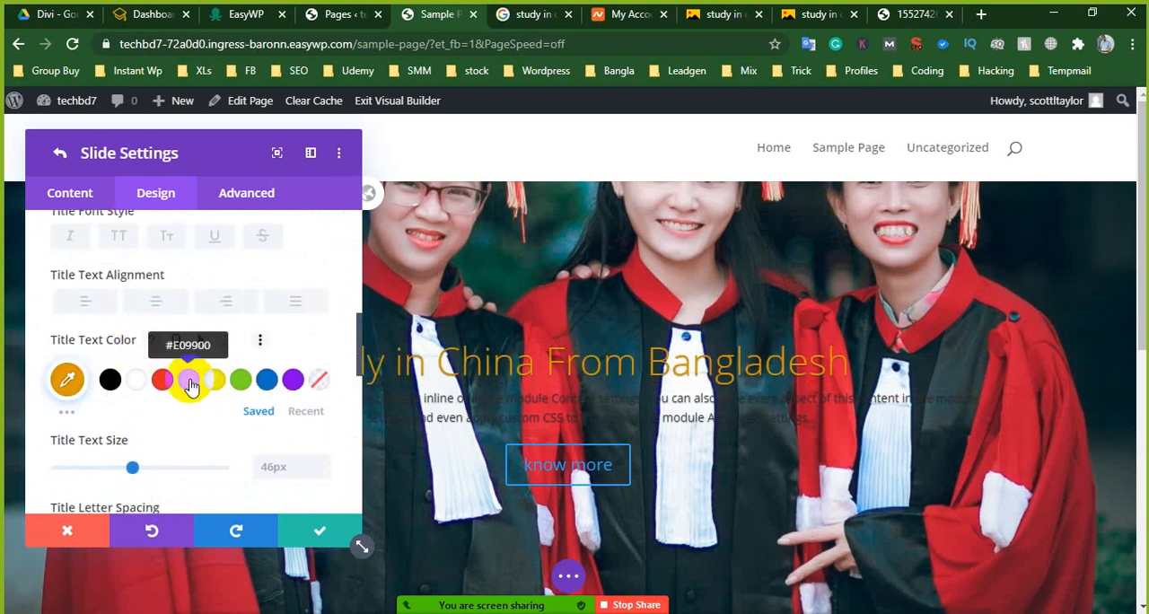
click(293, 384)
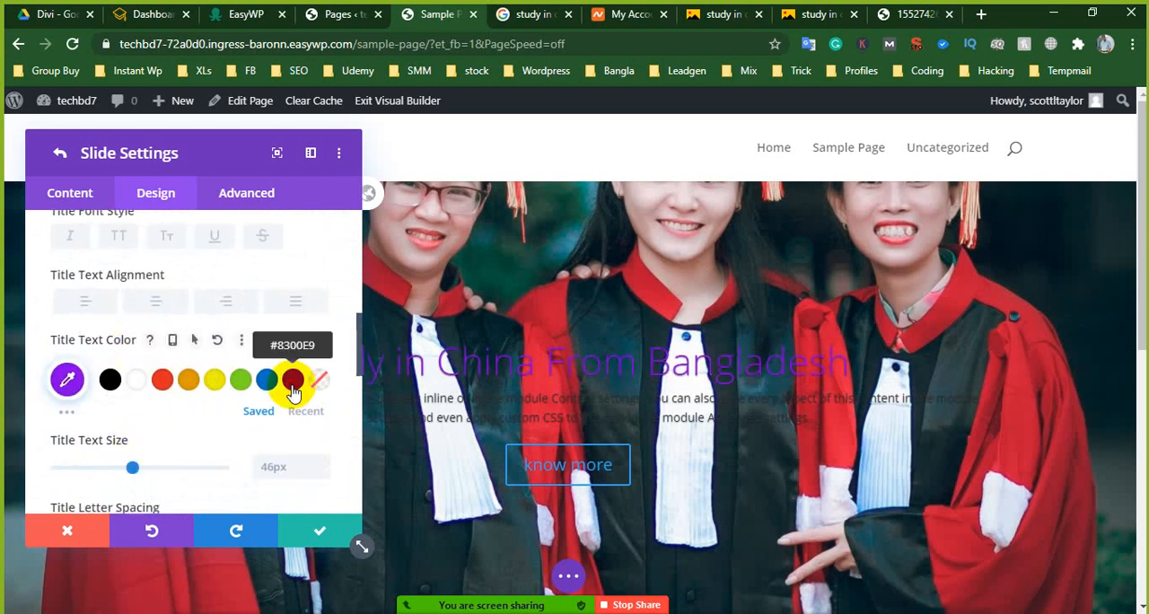
click(186, 383)
click(163, 382)
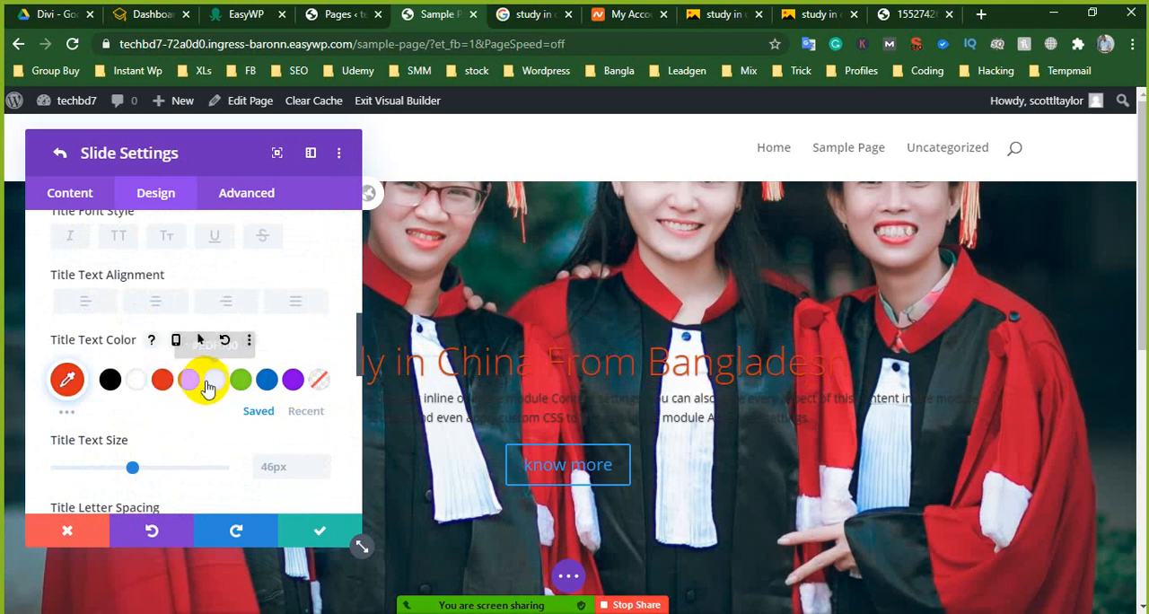
click(188, 380)
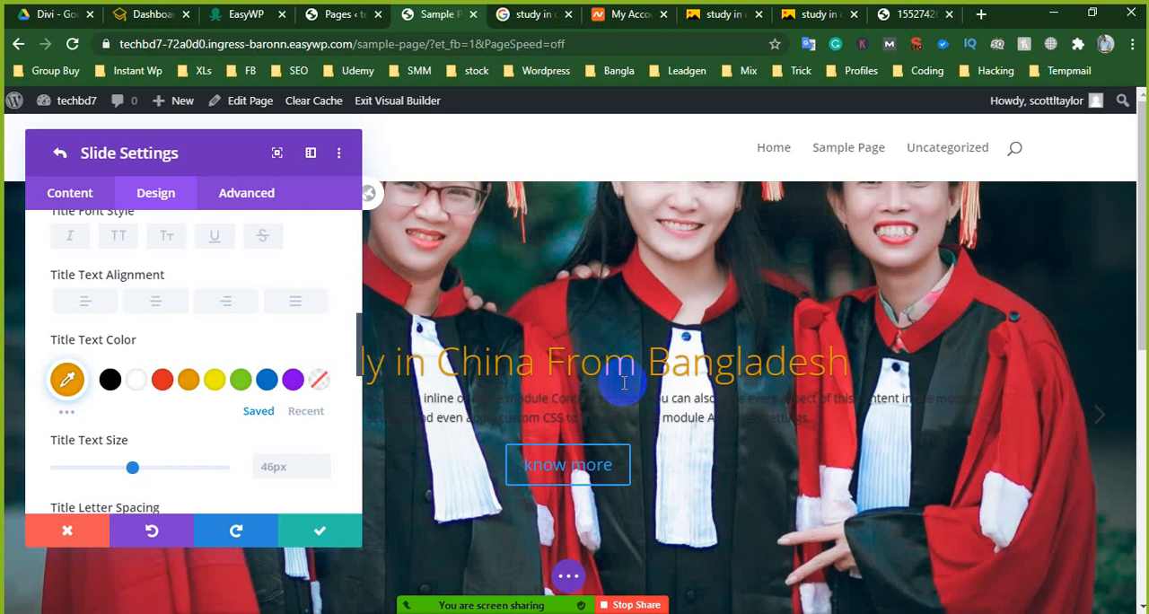
- Increase the slide's title text size to 59px
scroll(123, 417, down, 1)
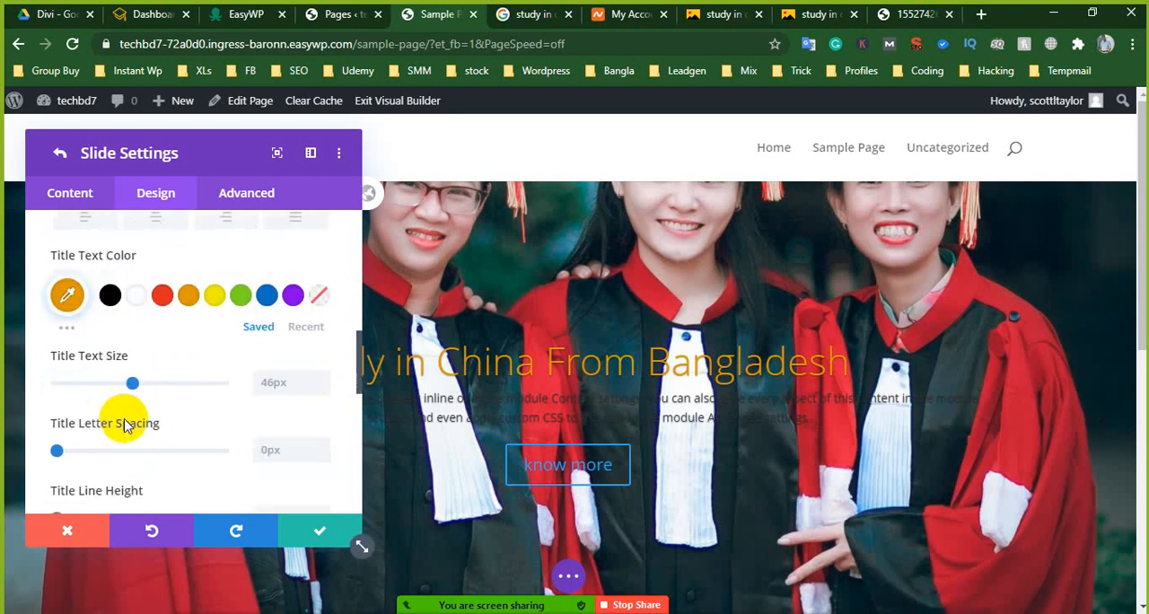
mouse_move(134, 384)
mouse_down()
mouse_move(164, 386)
mouse_move(155, 386)
mouse_up()
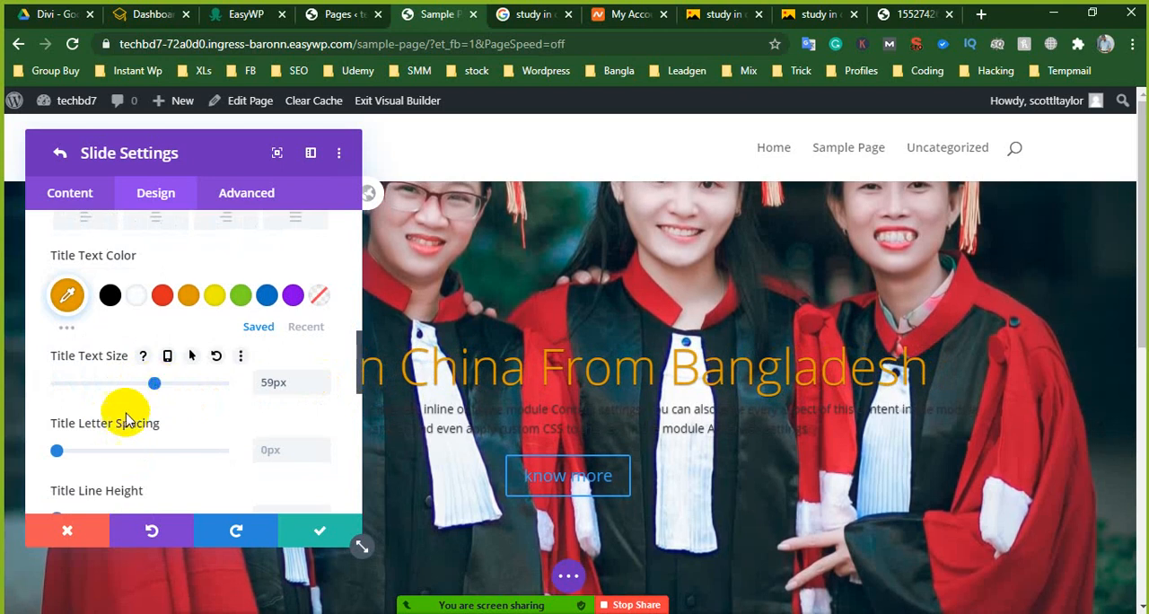
scroll(125, 422, down, 5)
scroll(126, 431, down, 3)
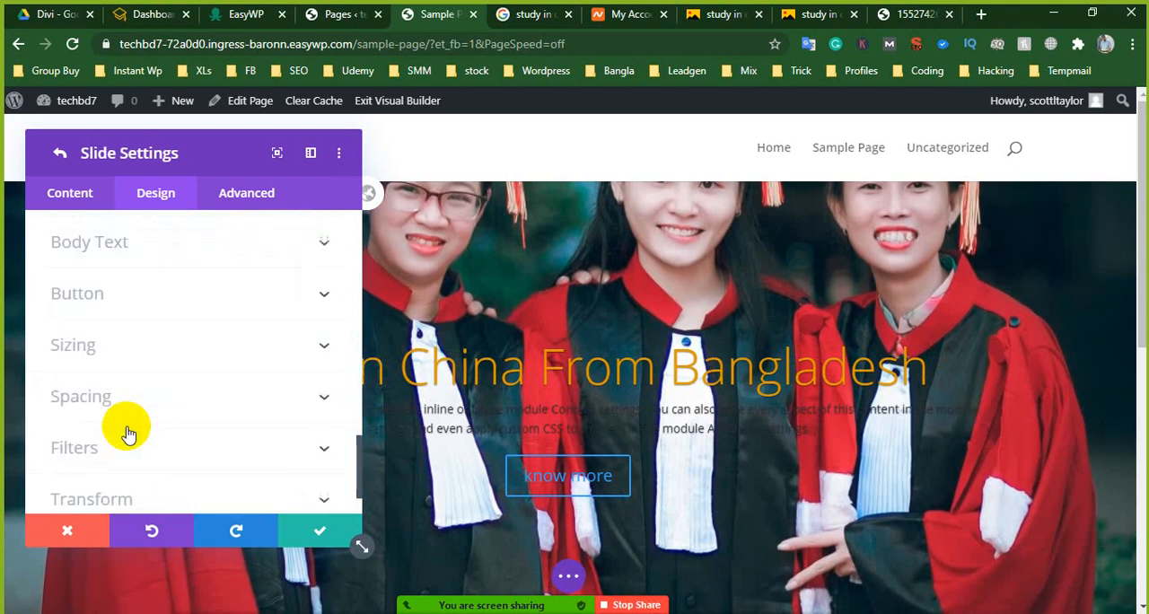
- Set the slide's title font weight to Bold and shift the Slide Settings window to another spot over the page
scroll(126, 431, up, 6)
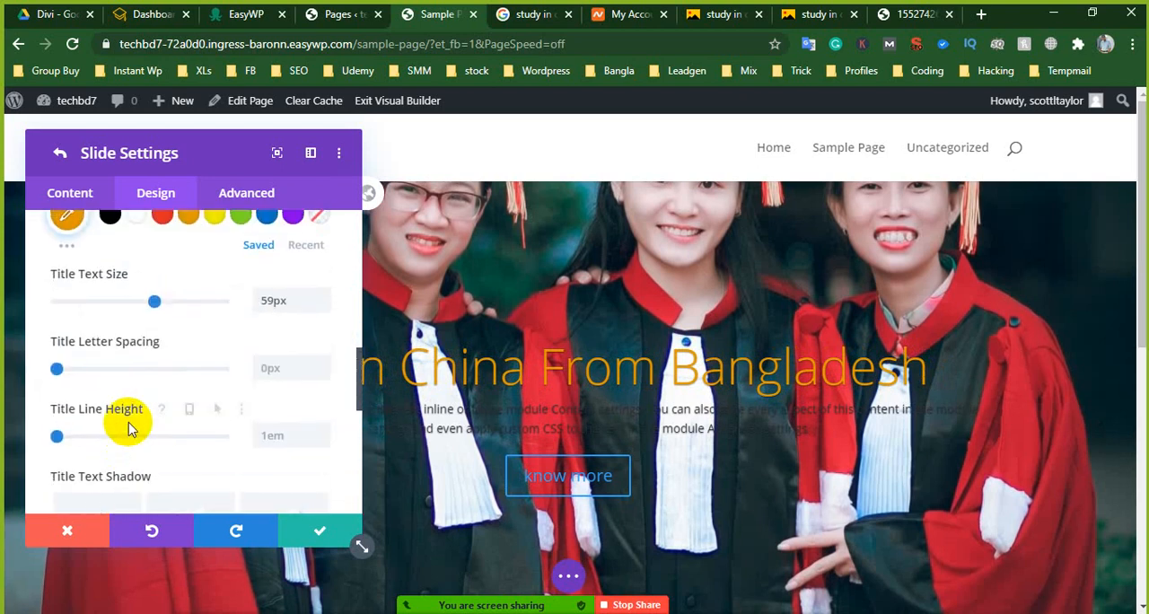
scroll(130, 422, up, 4)
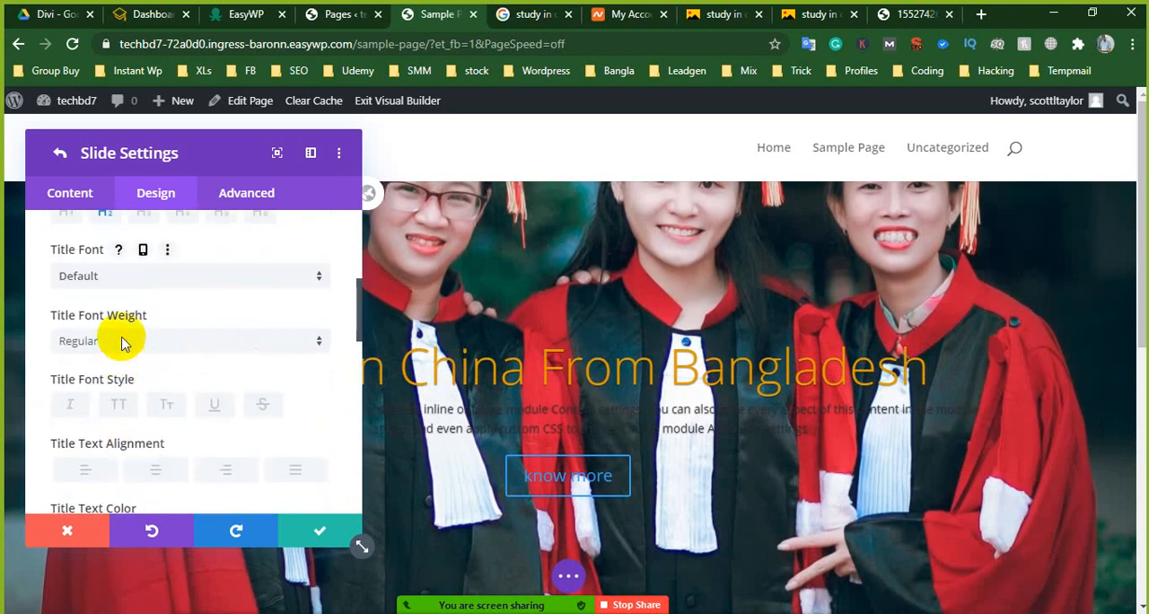
click(106, 340)
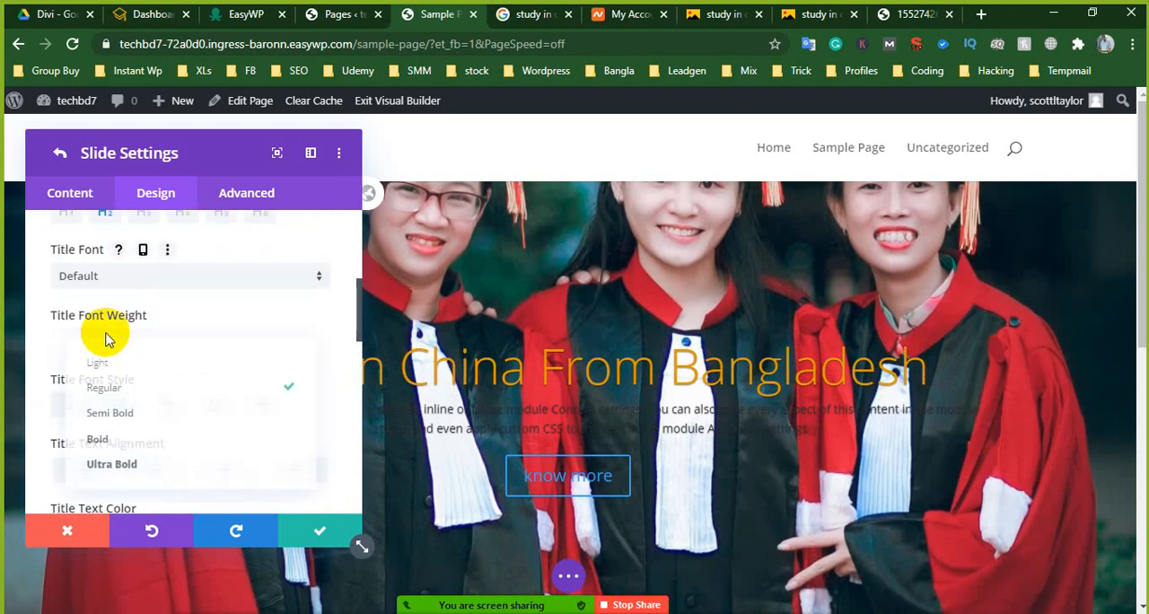
click(110, 443)
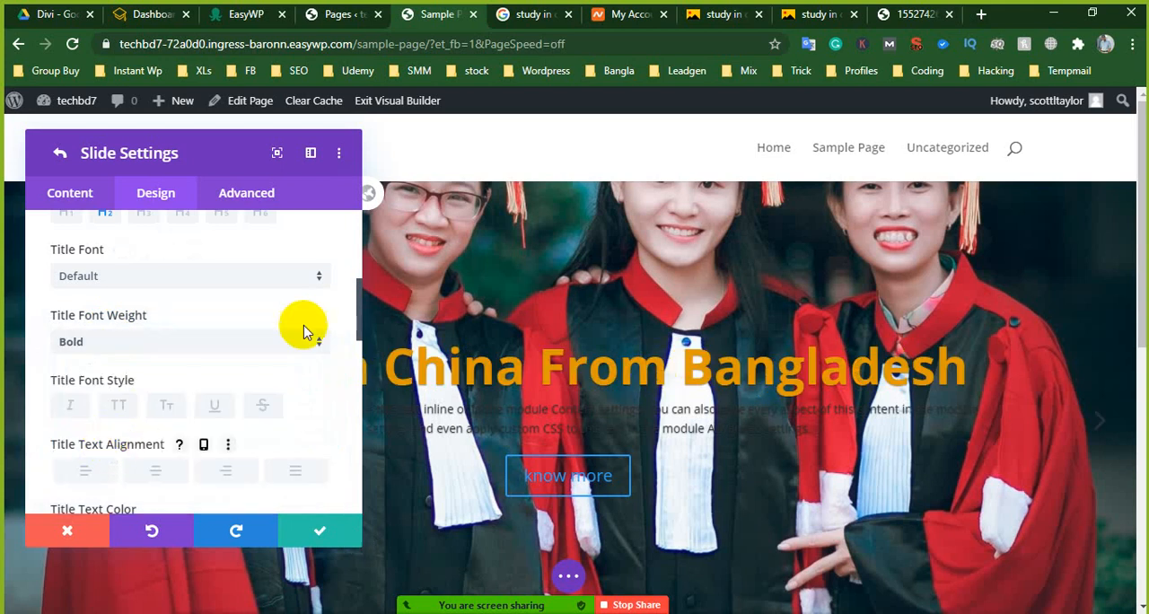
drag(857, 254, 326, 184)
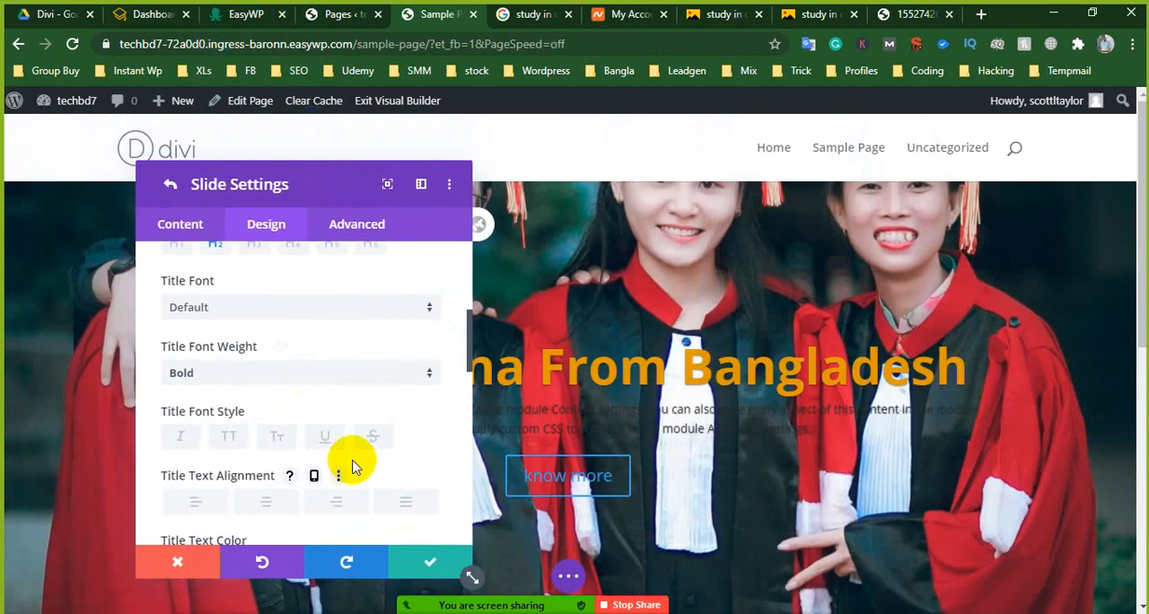
scroll(326, 423, up, 2)
scroll(342, 426, down, 1)
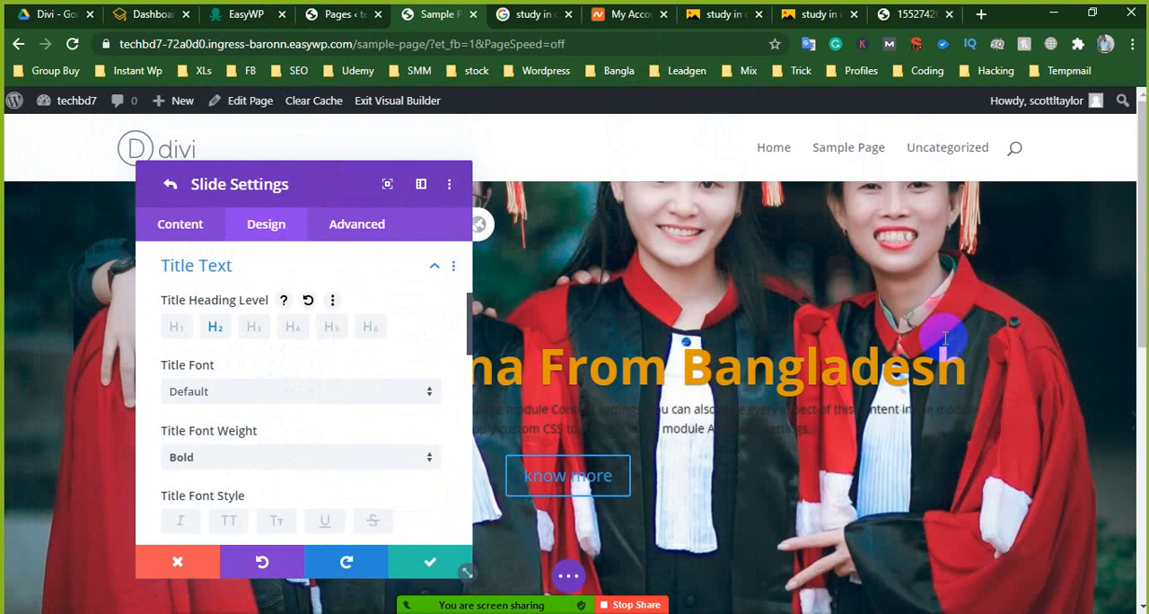
scroll(709, 329, down, 3)
scroll(709, 331, up, 3)
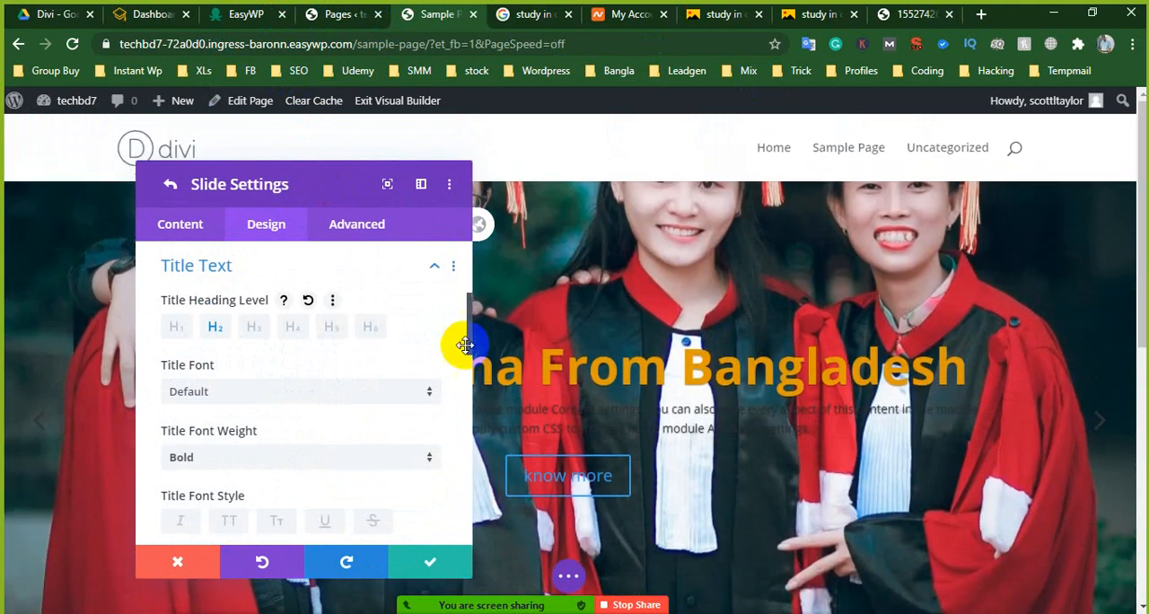
- Select the slide's entire body text in its content settings and color it sea green
scroll(247, 333, up, 5)
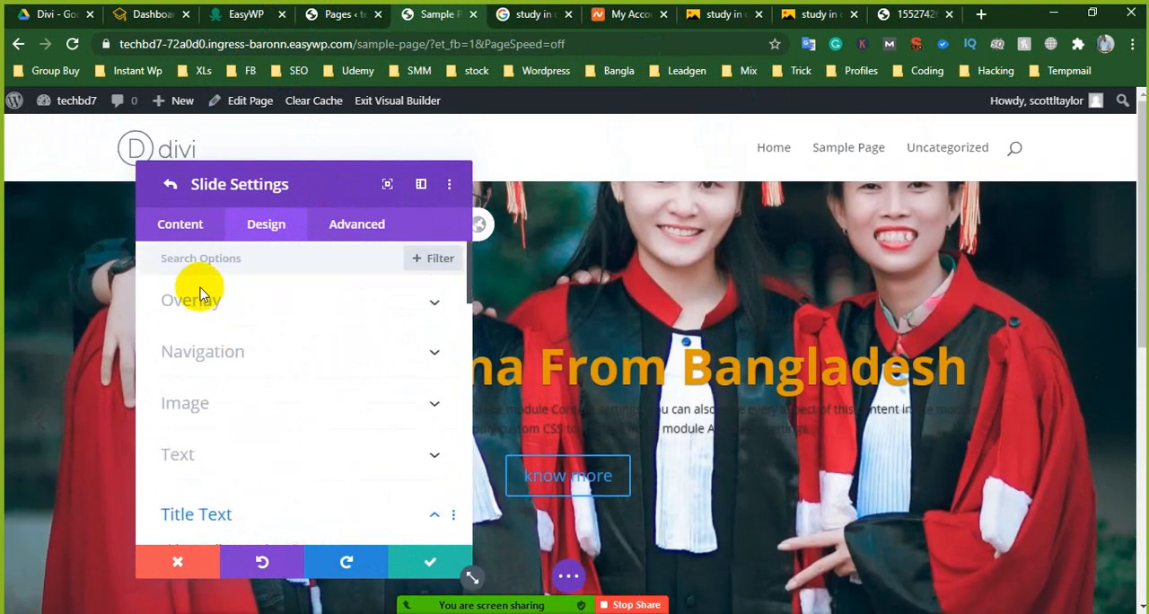
click(179, 224)
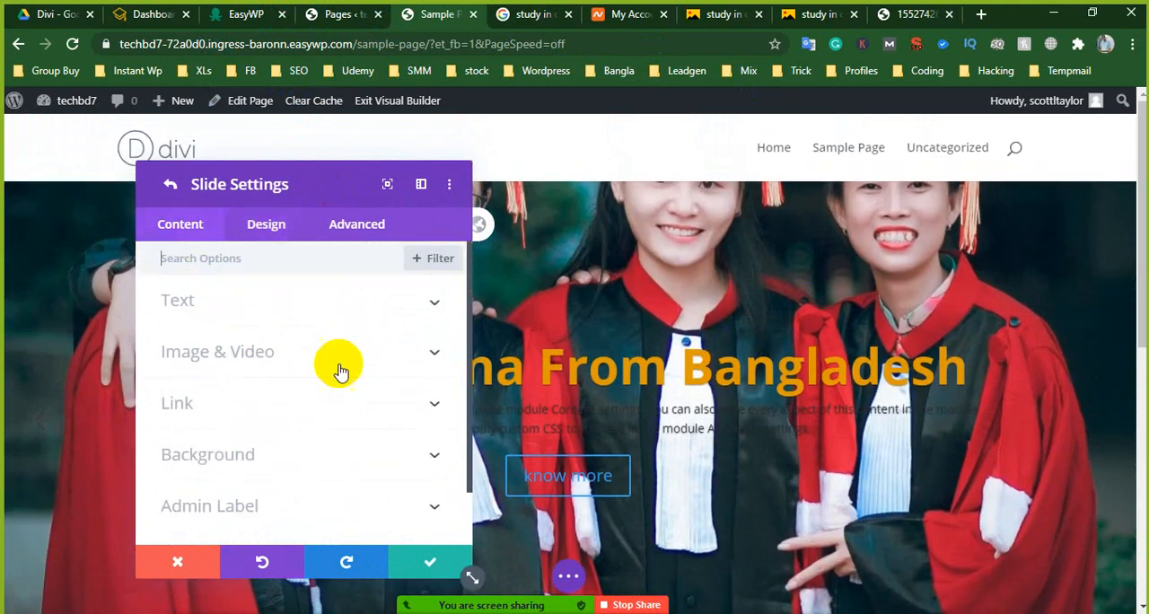
click(216, 301)
scroll(250, 386, down, 3)
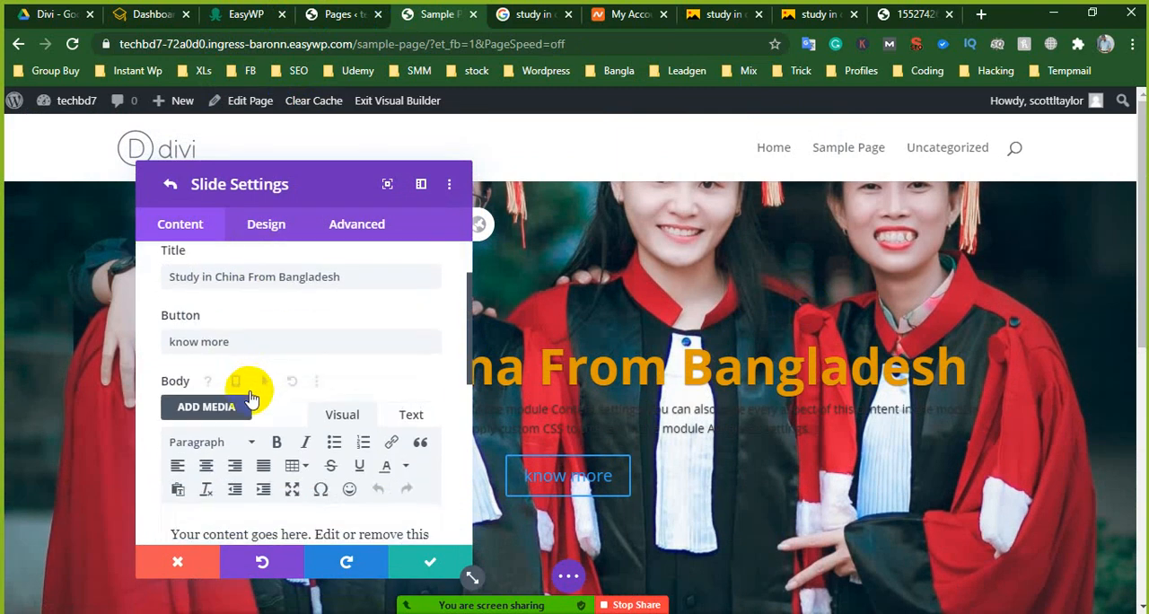
scroll(251, 397, down, 3)
drag(171, 363, 426, 485)
click(407, 301)
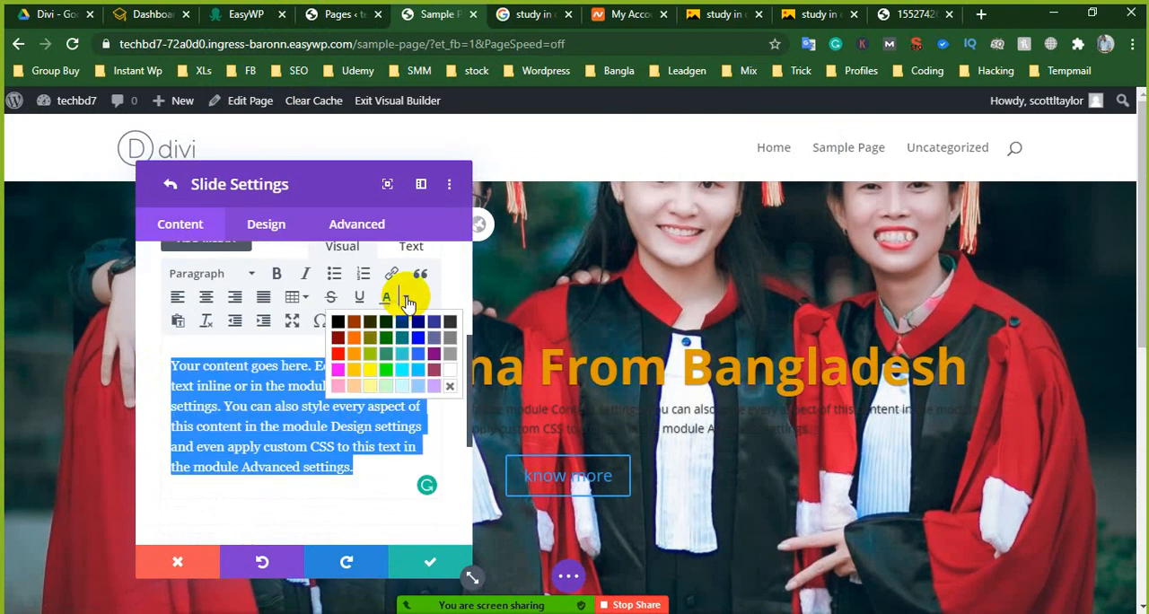
click(388, 359)
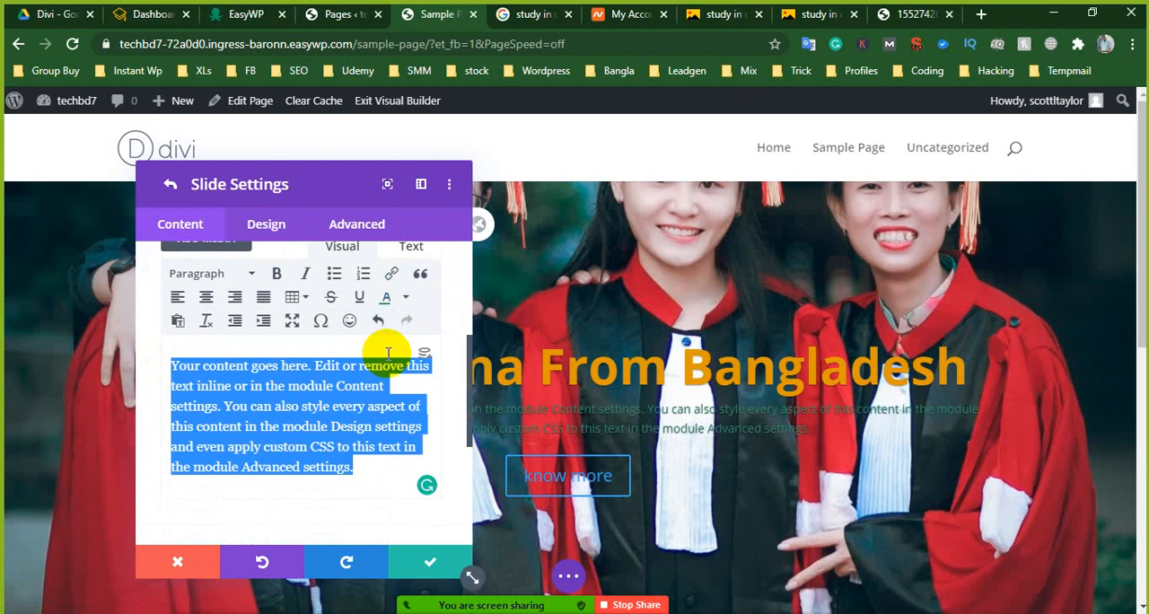
- Try plum, magenta, dark green, white and medium green as the color of the slide's selected body text
click(407, 300)
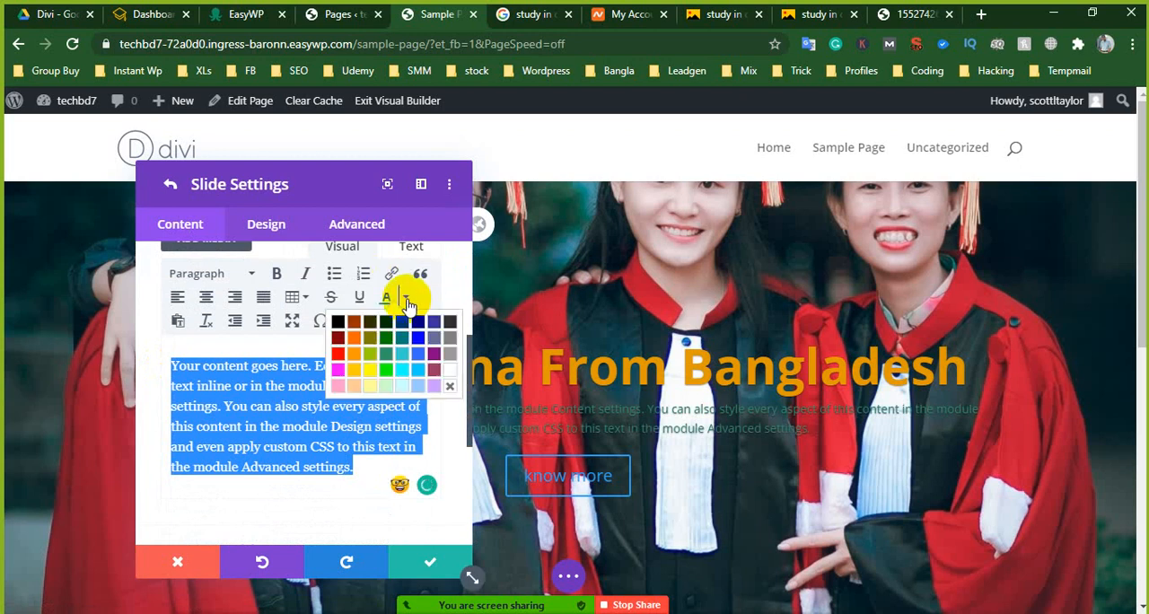
click(431, 373)
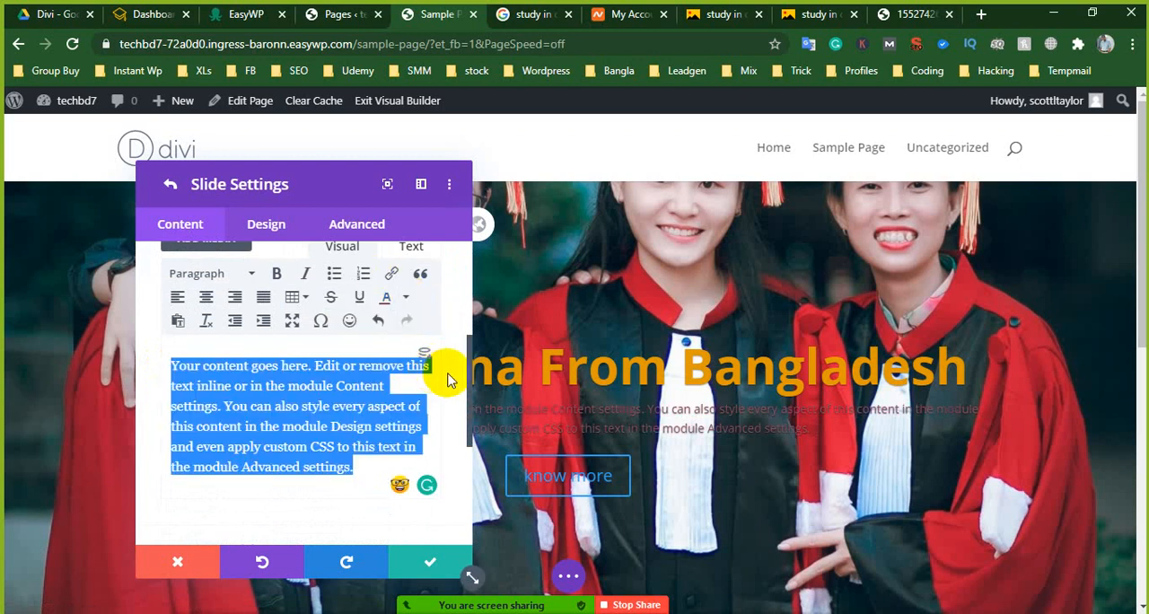
click(405, 300)
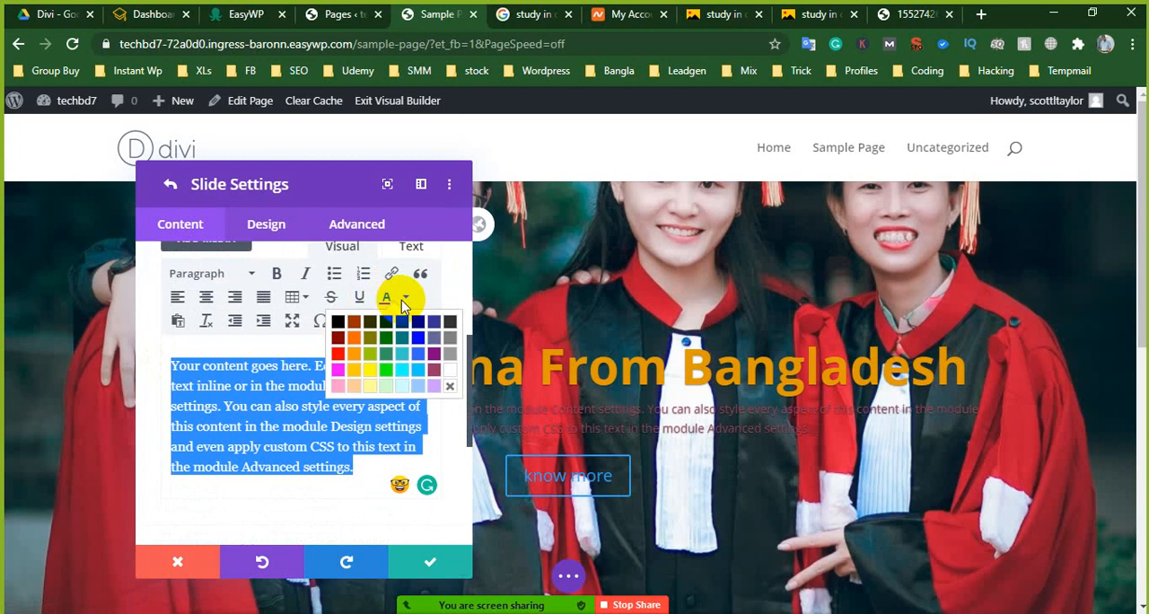
click(343, 372)
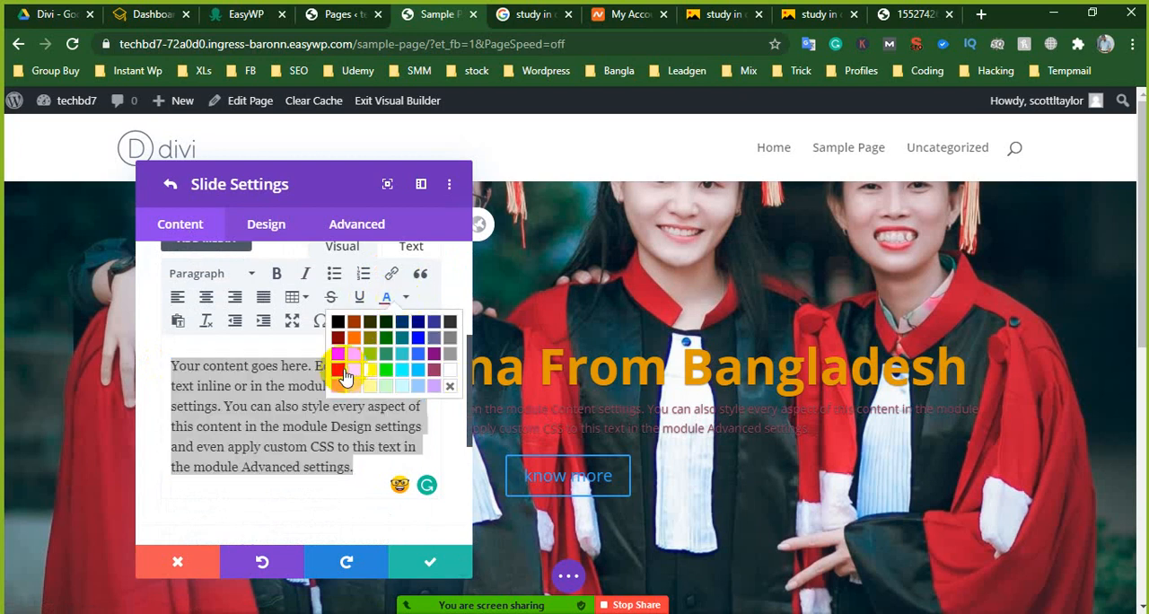
click(403, 302)
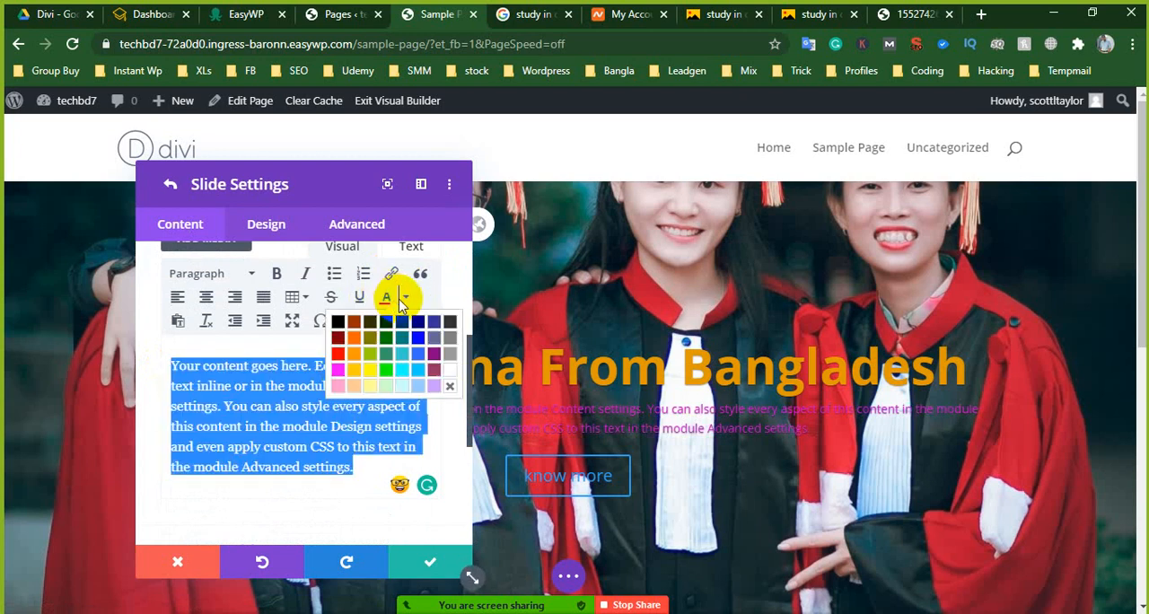
click(387, 328)
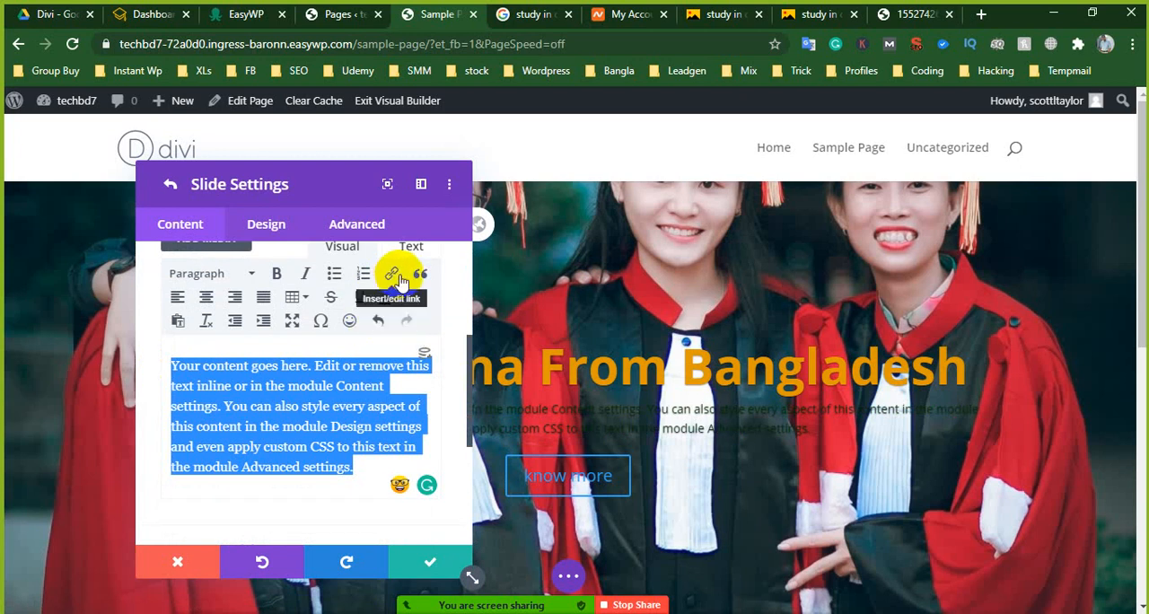
click(404, 302)
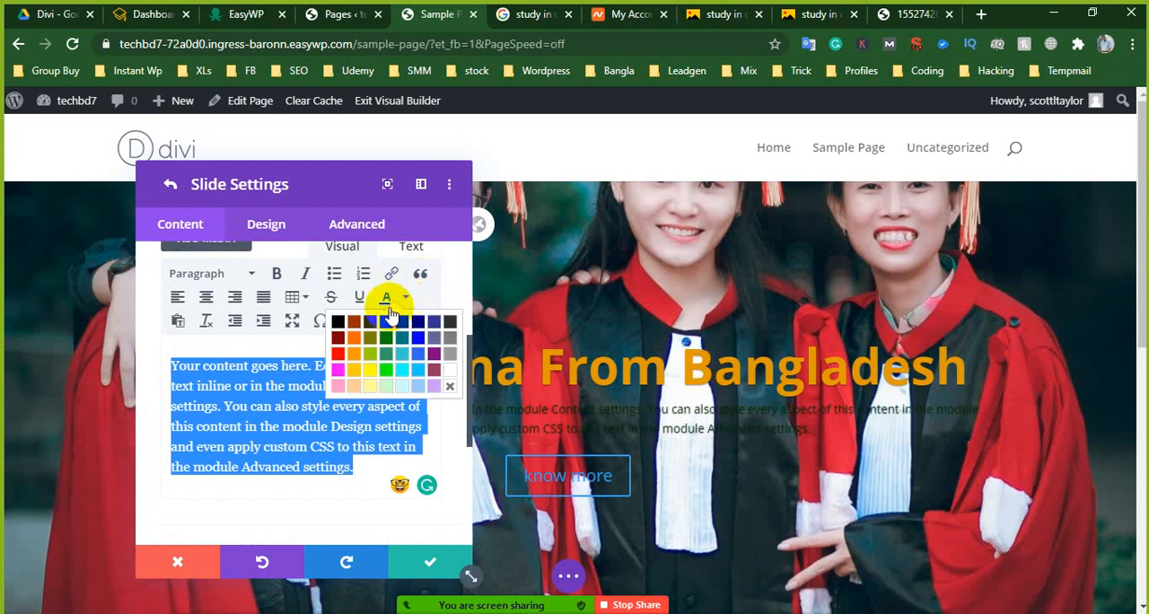
click(446, 374)
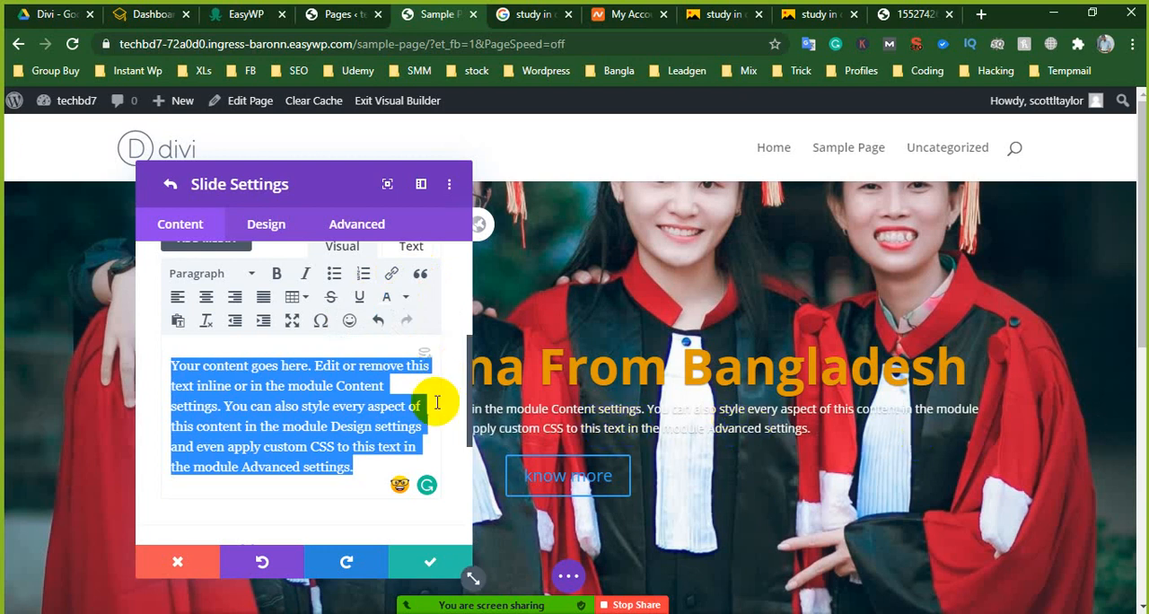
click(401, 297)
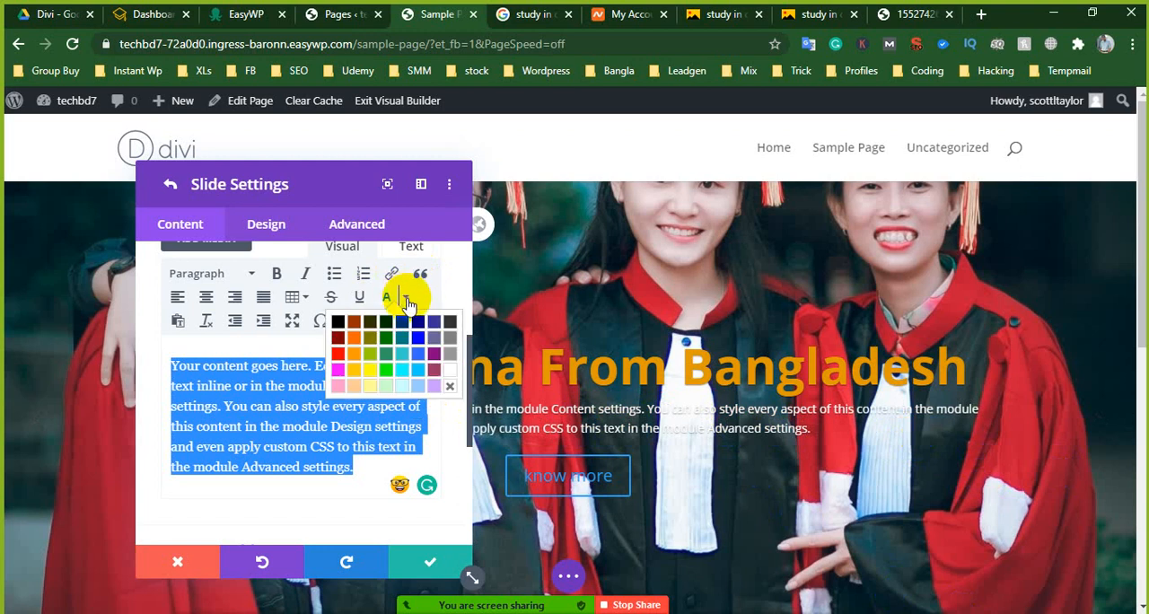
click(389, 338)
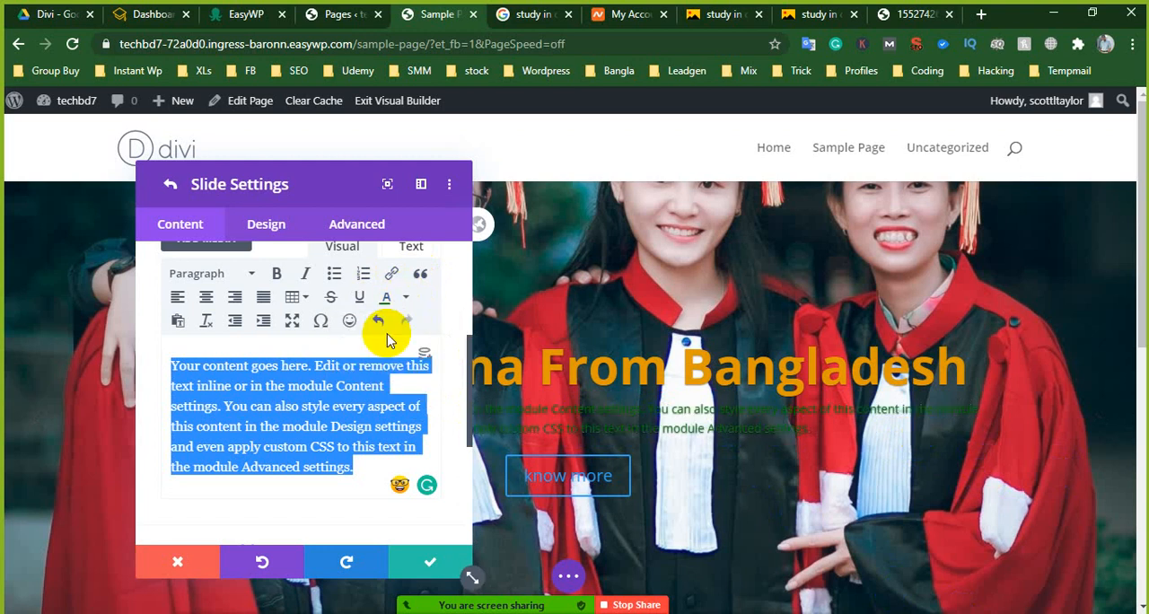
- Color the slide's selected body text yellow and make it bold
click(406, 297)
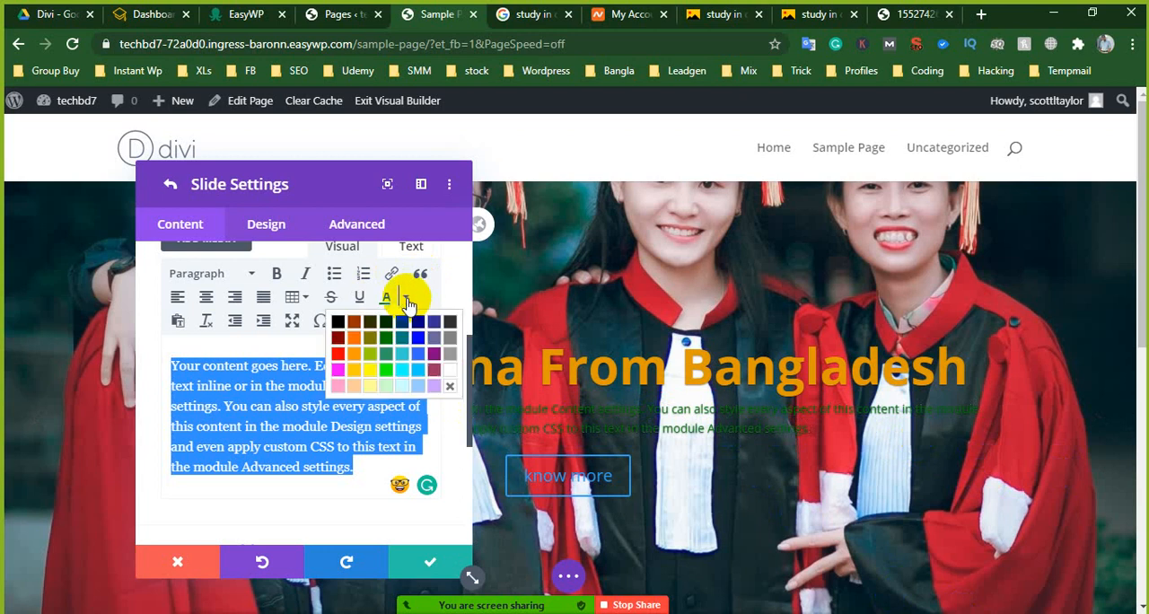
click(373, 368)
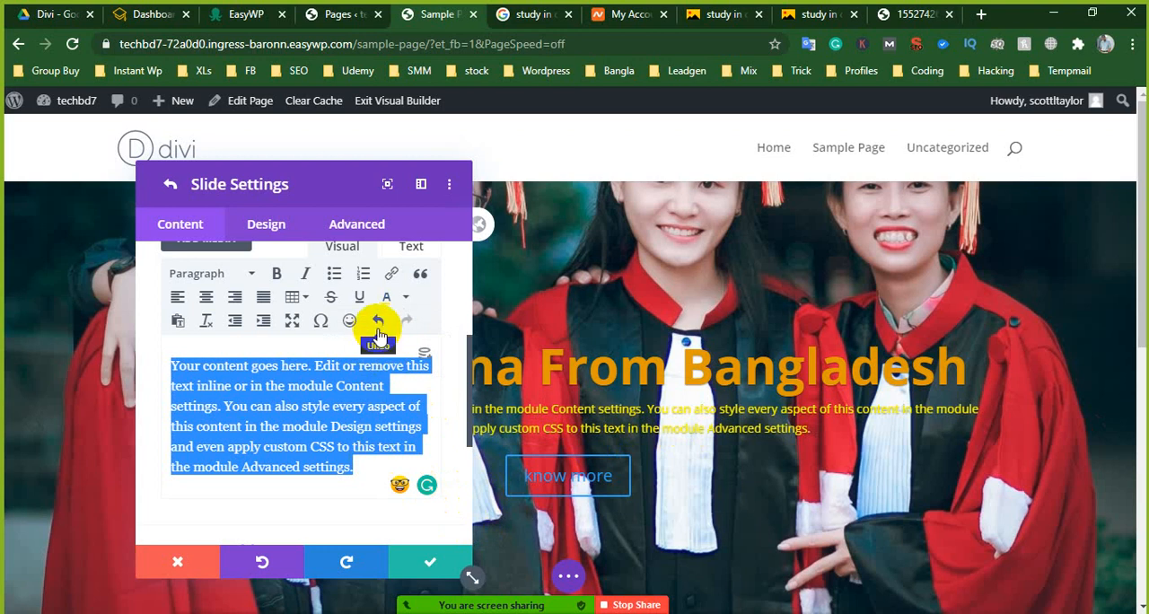
scroll(355, 345, up, 1)
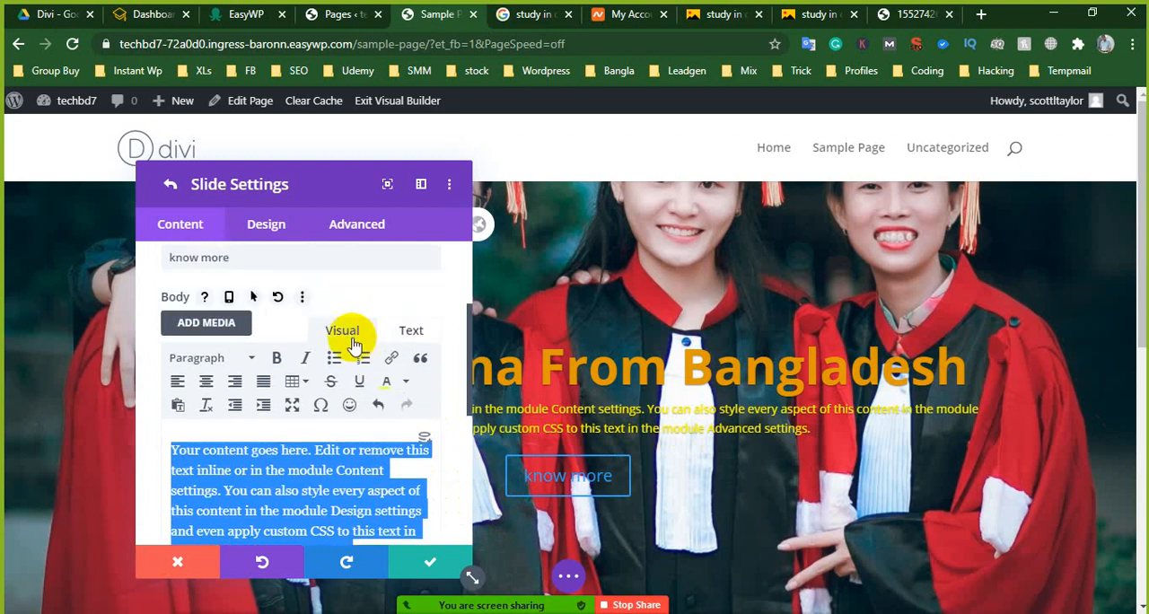
click(277, 360)
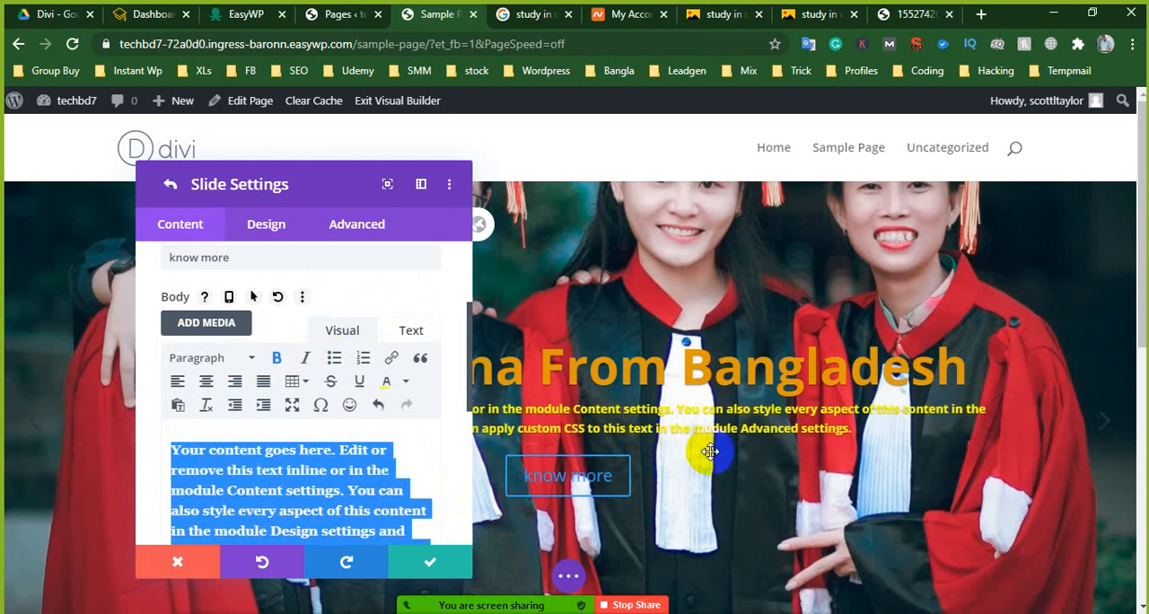
- Increase the slide's body text size to 16px in the design settings
scroll(665, 418, down, 1)
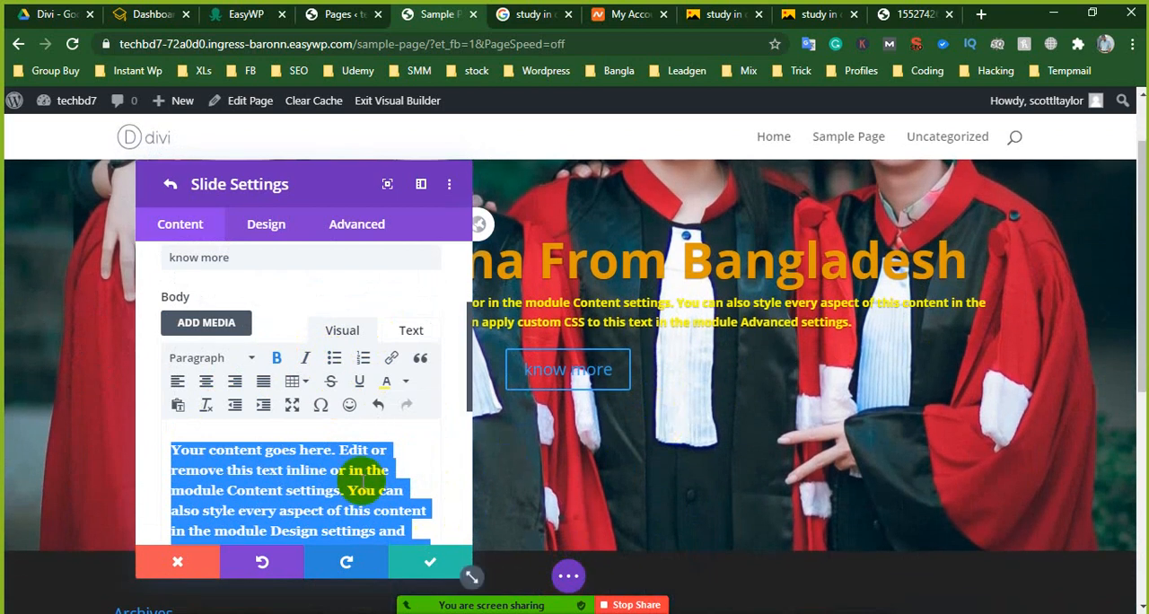
scroll(305, 418, down, 5)
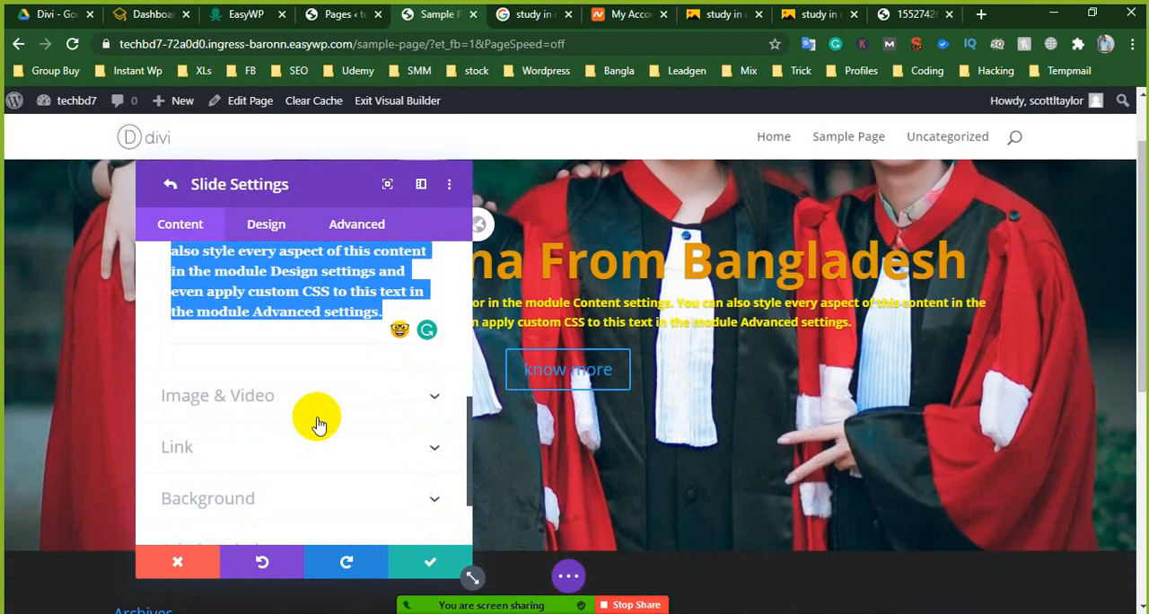
scroll(296, 368, up, 5)
click(270, 226)
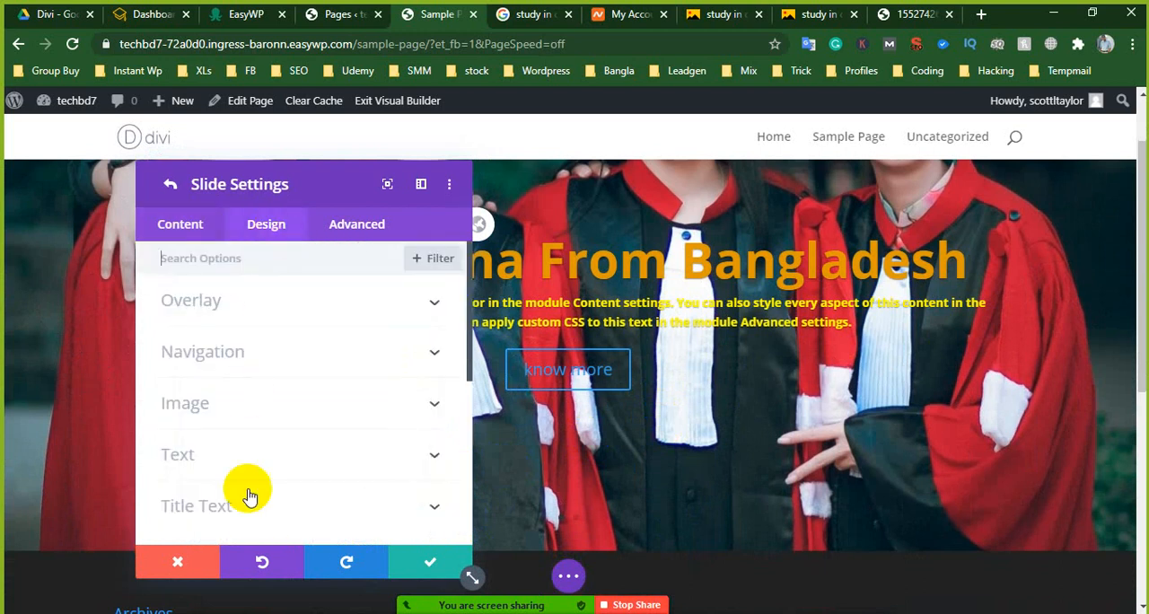
scroll(250, 458, down, 4)
click(251, 395)
scroll(377, 391, down, 4)
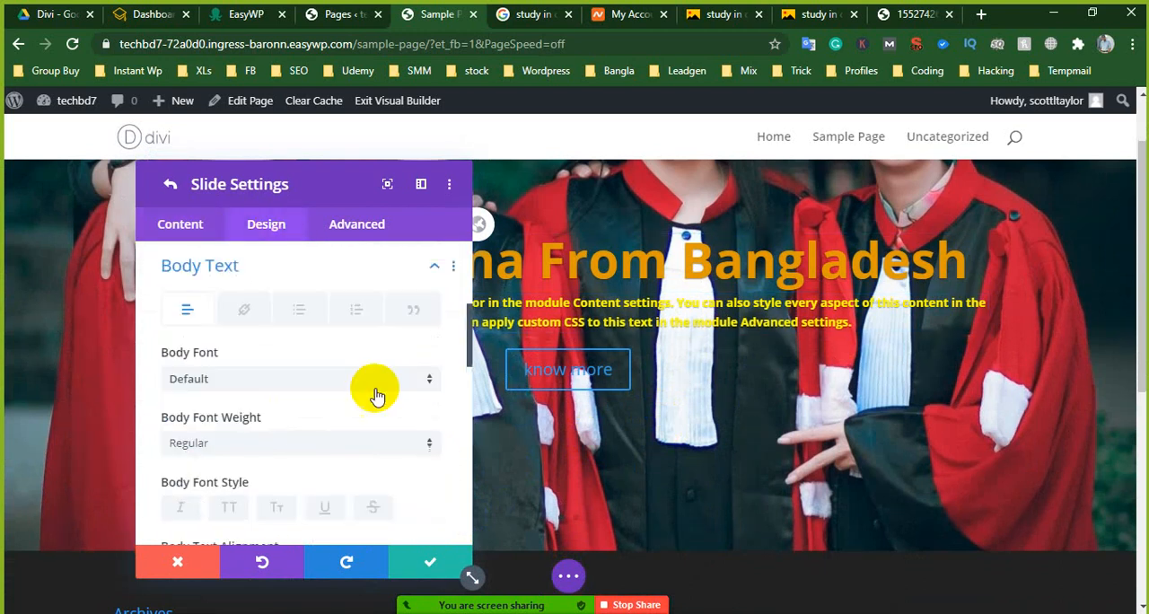
scroll(230, 377, down, 3)
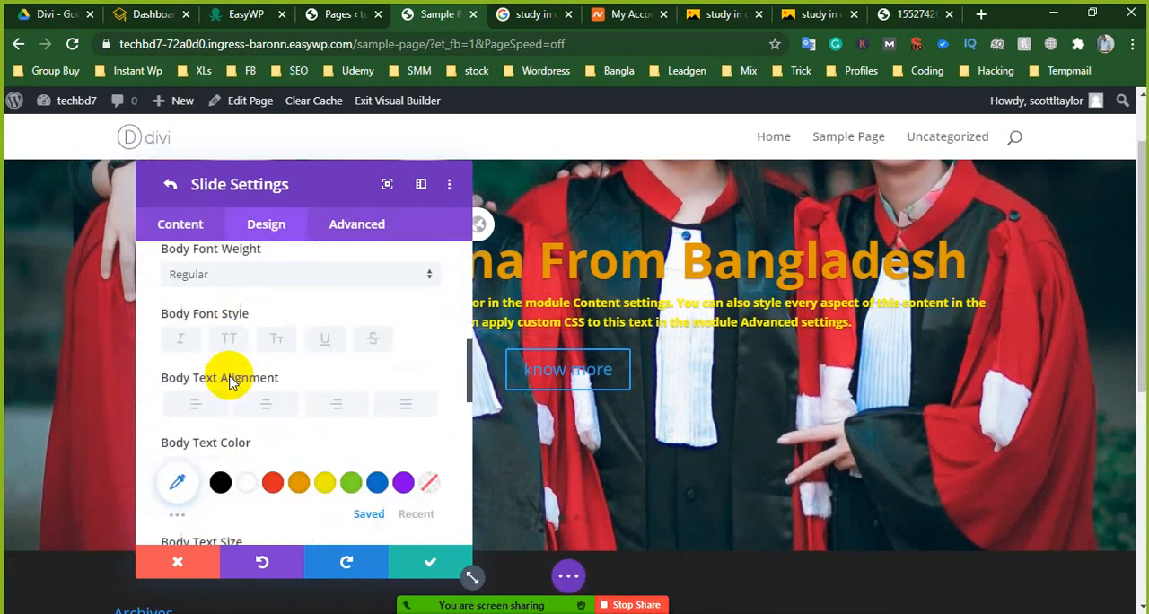
scroll(232, 393, up, 1)
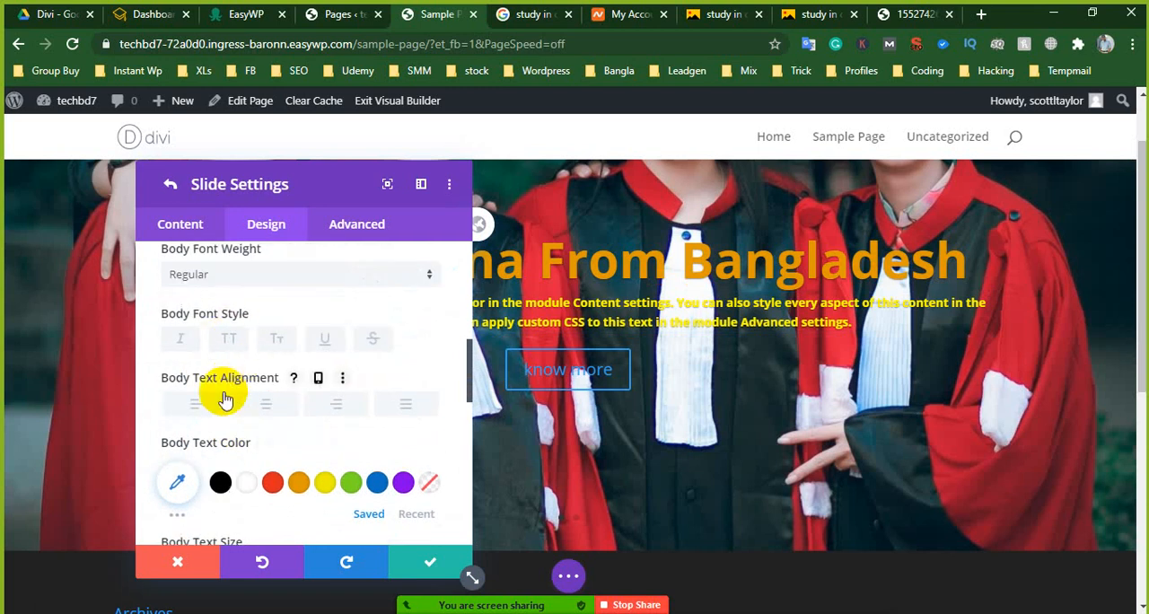
scroll(225, 393, down, 1)
scroll(213, 424, down, 1)
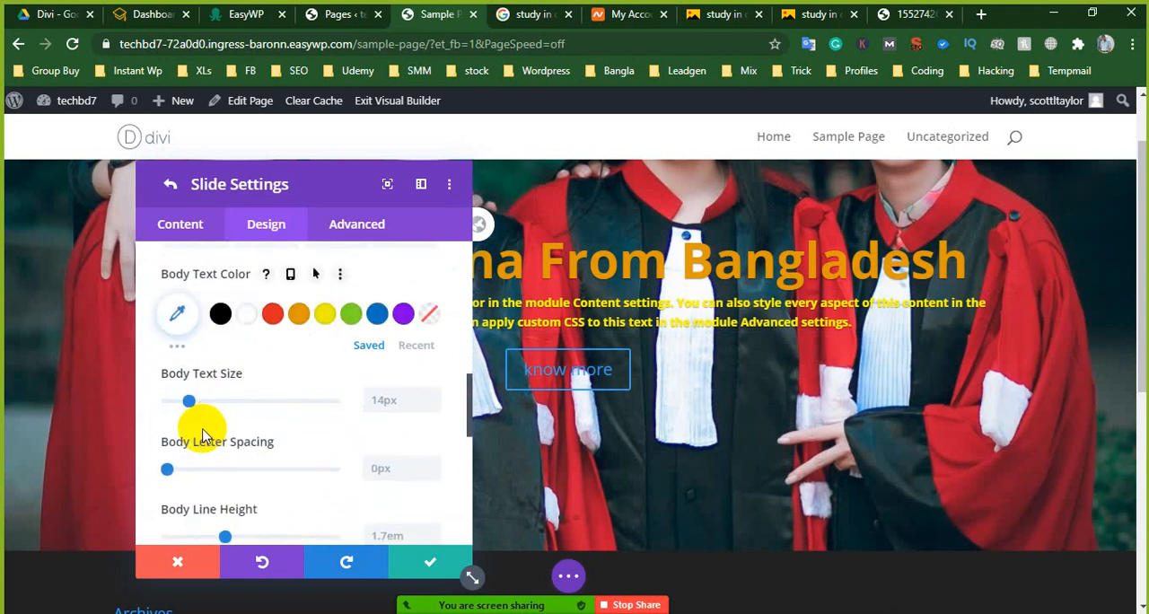
drag(189, 404, 192, 401)
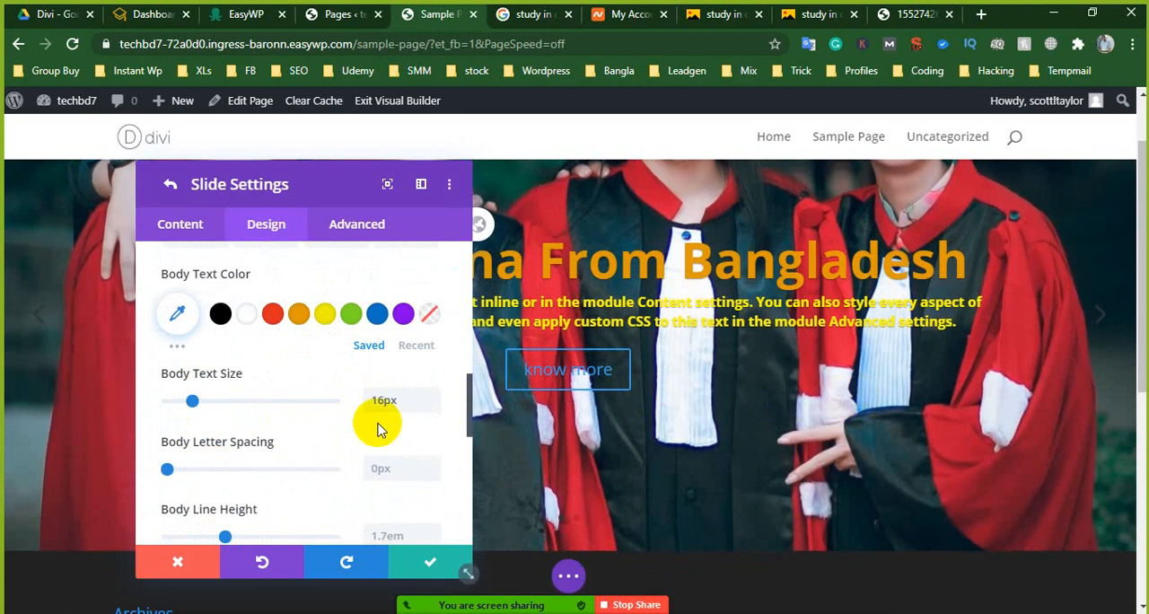
- Apply the first shadow preset, the one right after the no-shadow option, to the slide's body text
scroll(281, 444, down, 2)
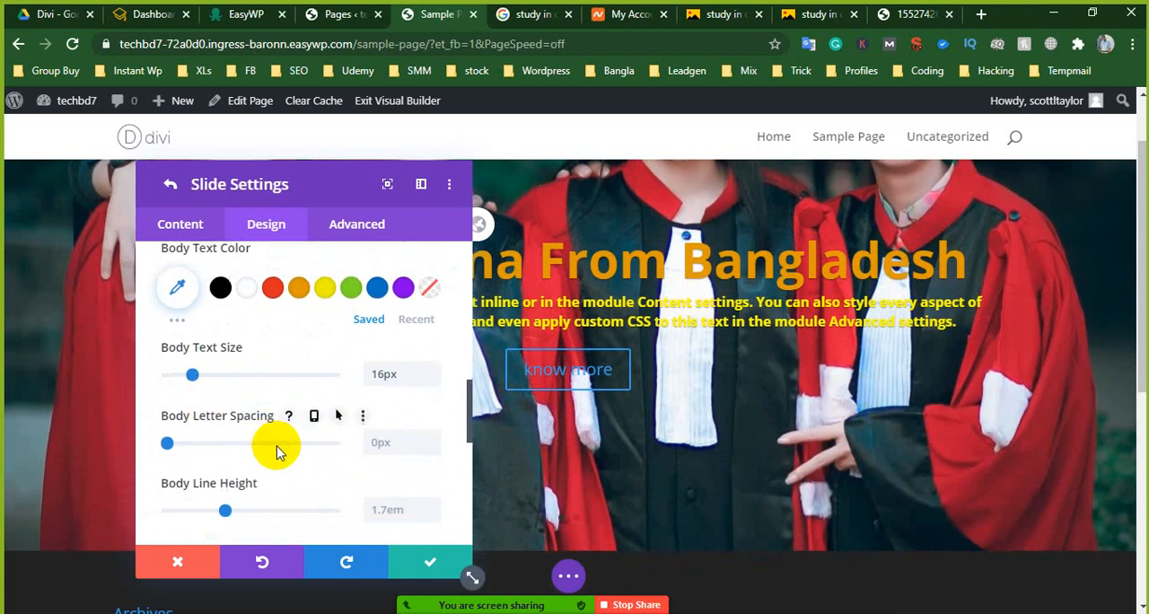
scroll(257, 447, down, 2)
scroll(276, 437, down, 2)
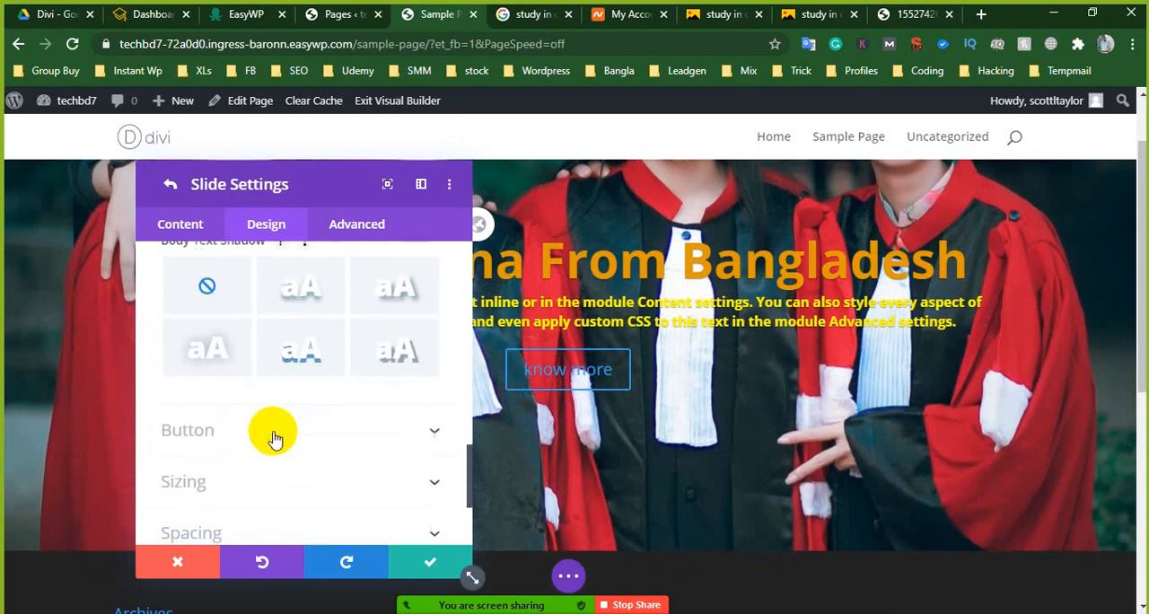
scroll(275, 436, up, 1)
click(305, 371)
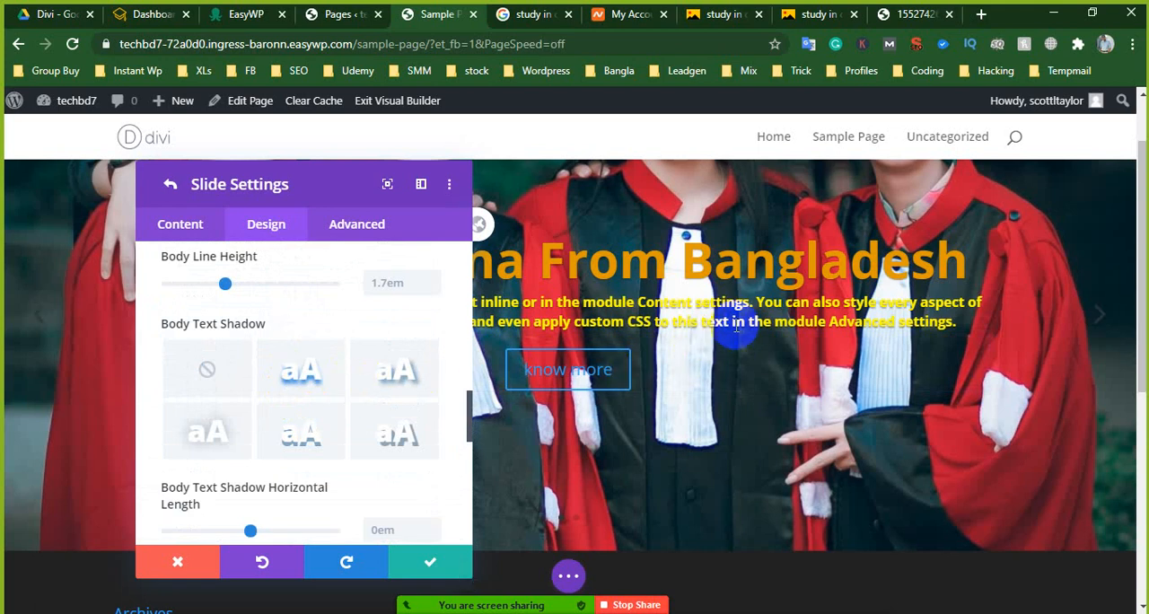
- Set the slide's body text shadow color to black #000000
scroll(279, 413, down, 5)
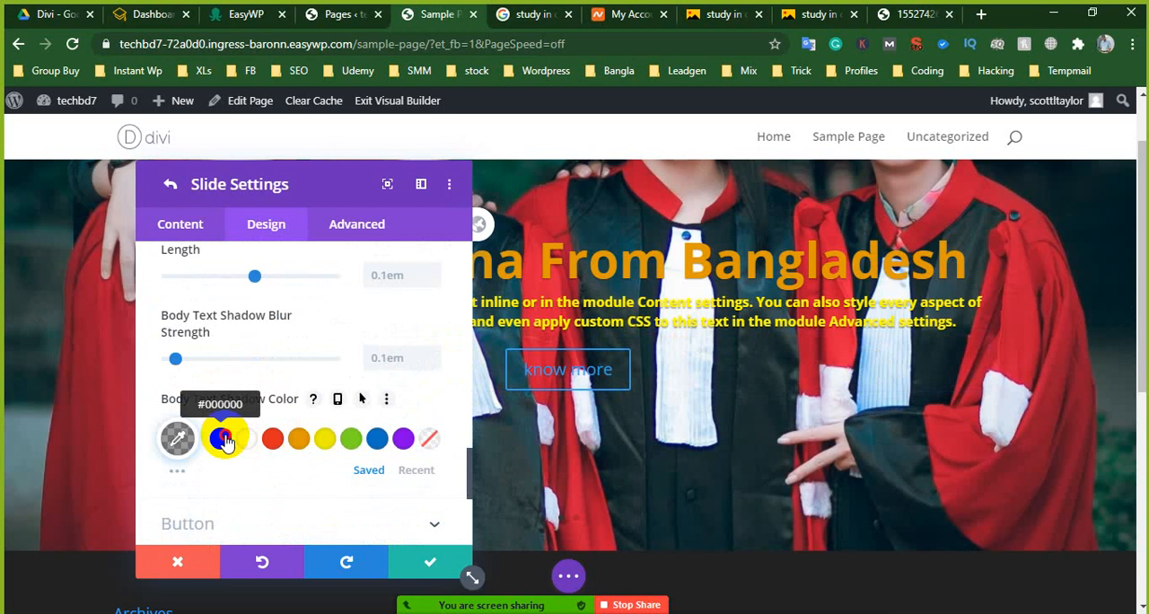
click(225, 439)
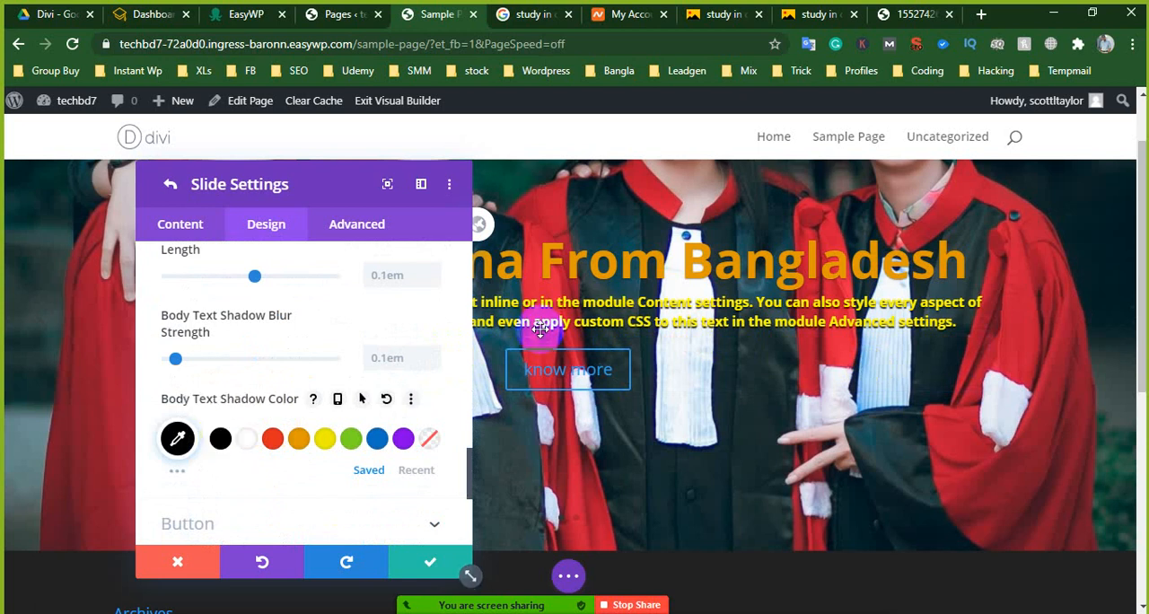
scroll(723, 378, up, 2)
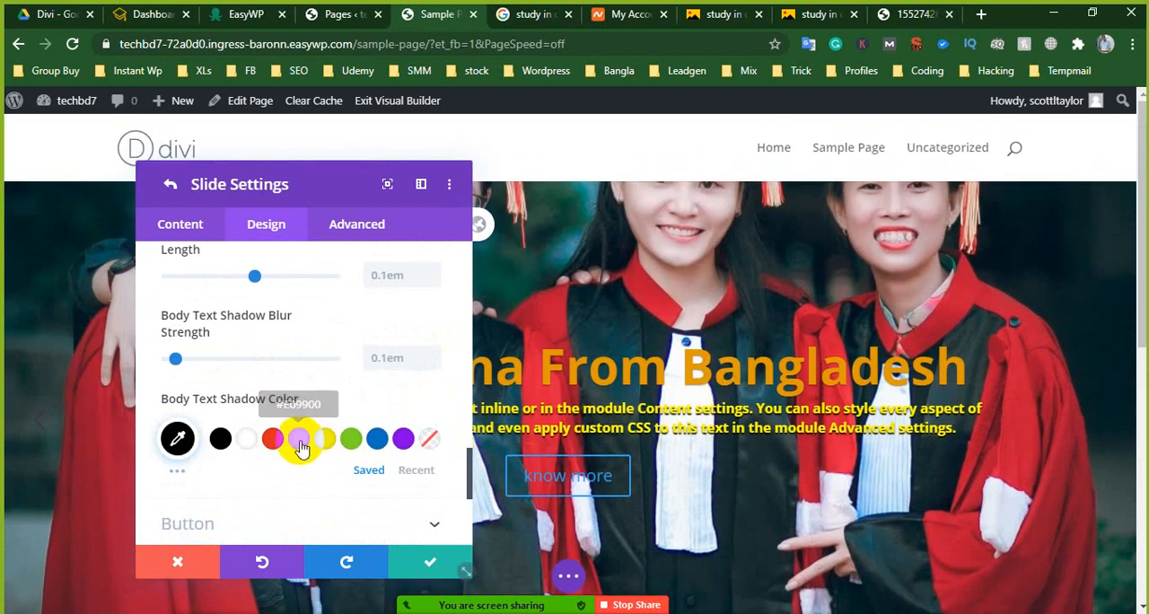
- Apply the first shadow preset, the one right after the no-shadow option, to the slide's title text
scroll(299, 441, up, 2)
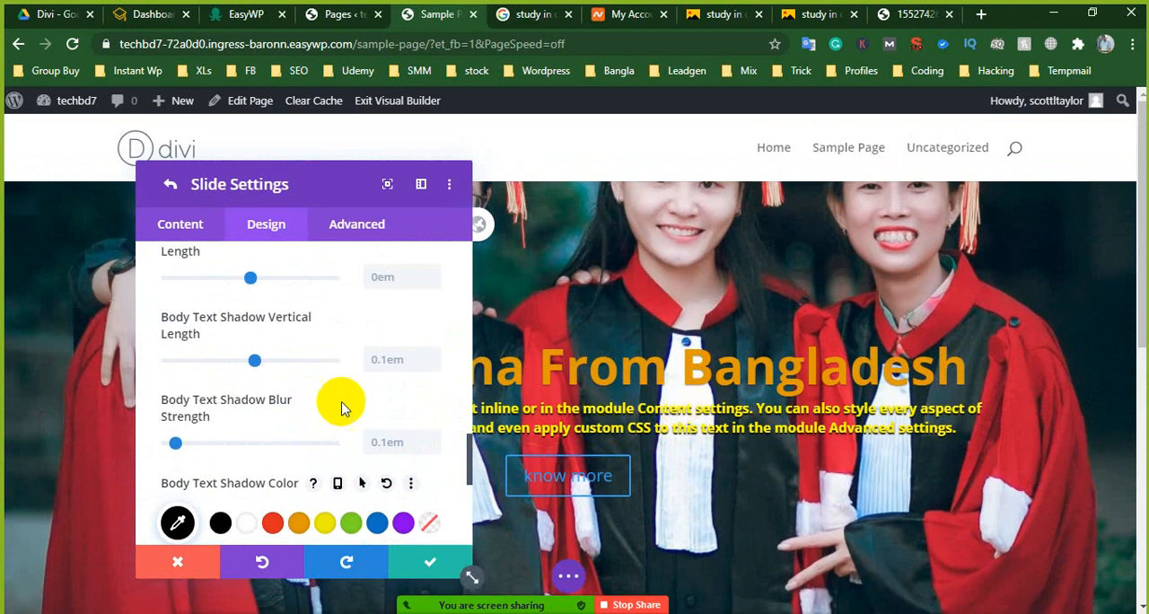
scroll(410, 333, up, 6)
scroll(200, 340, up, 10)
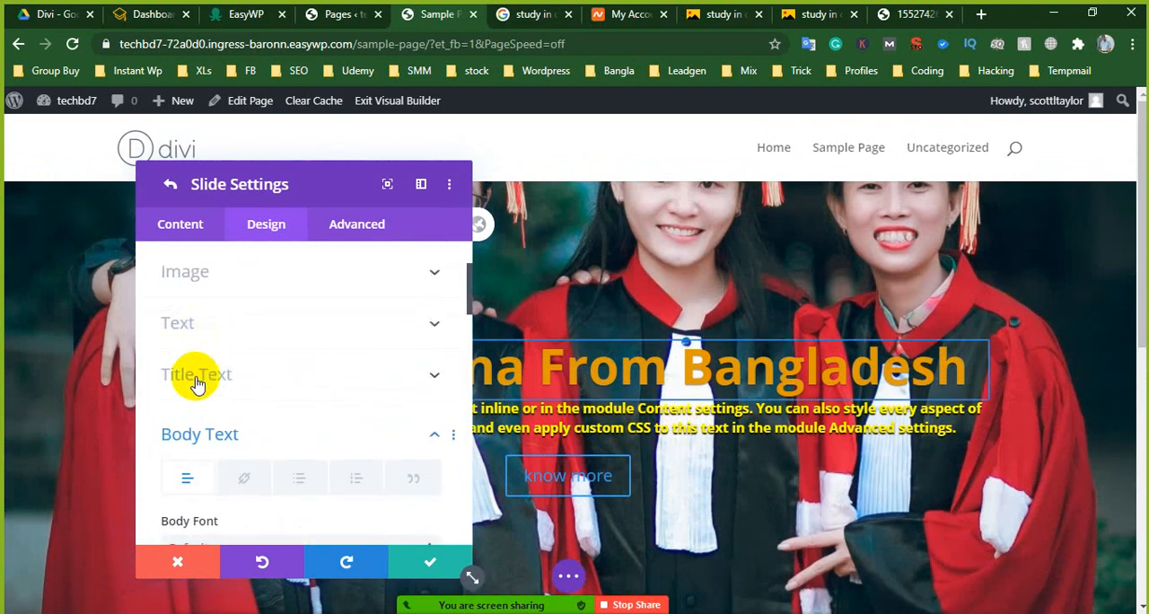
click(197, 384)
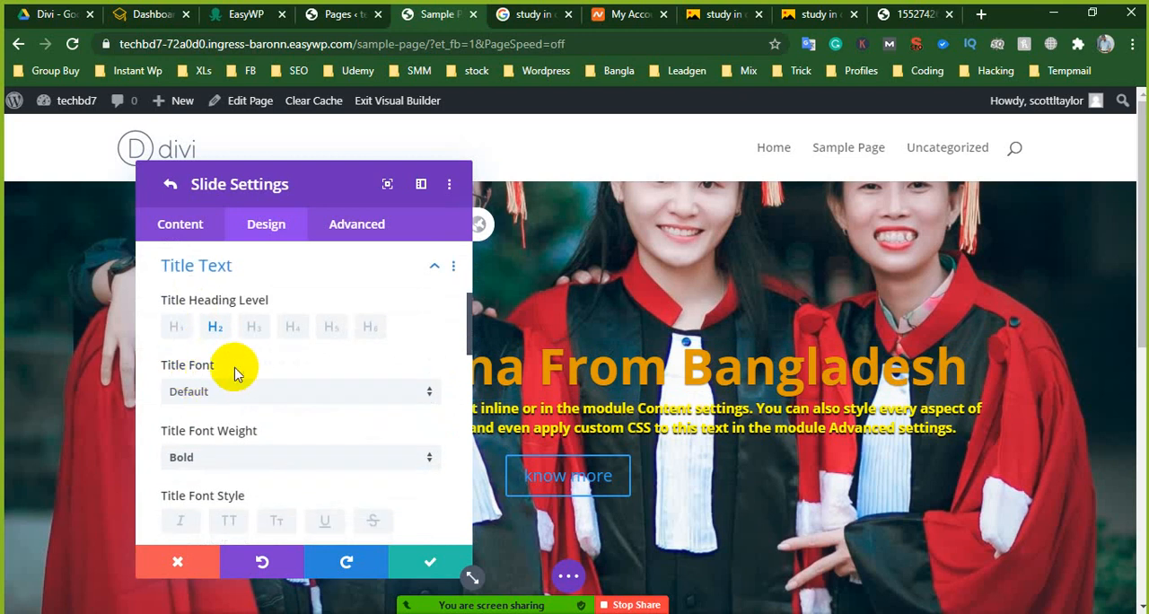
scroll(246, 386, down, 1)
scroll(241, 406, down, 5)
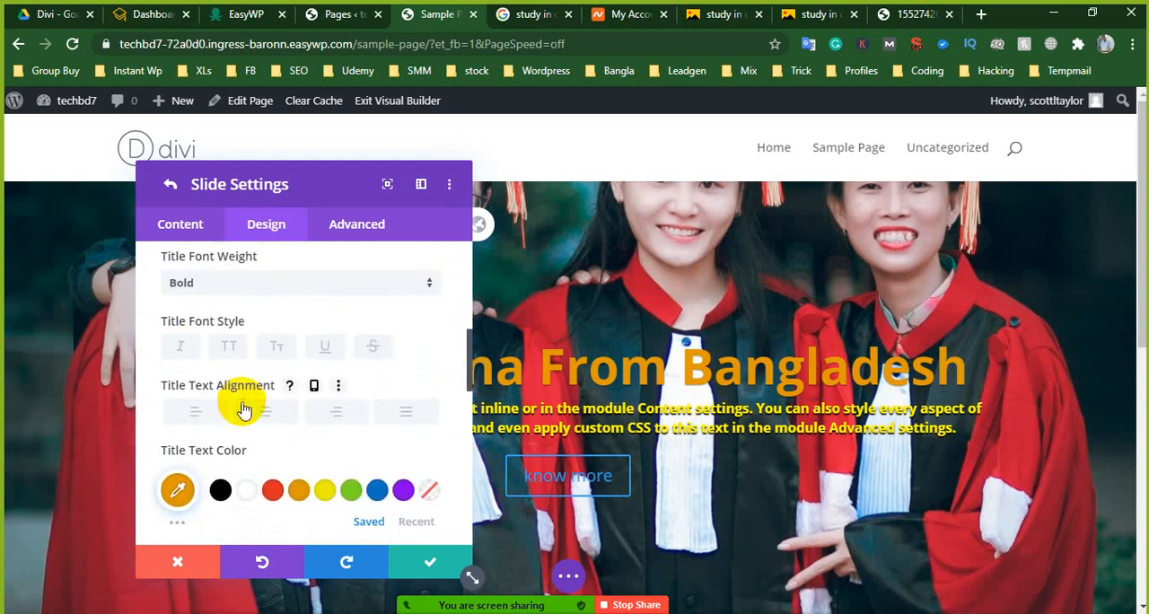
scroll(246, 415, down, 3)
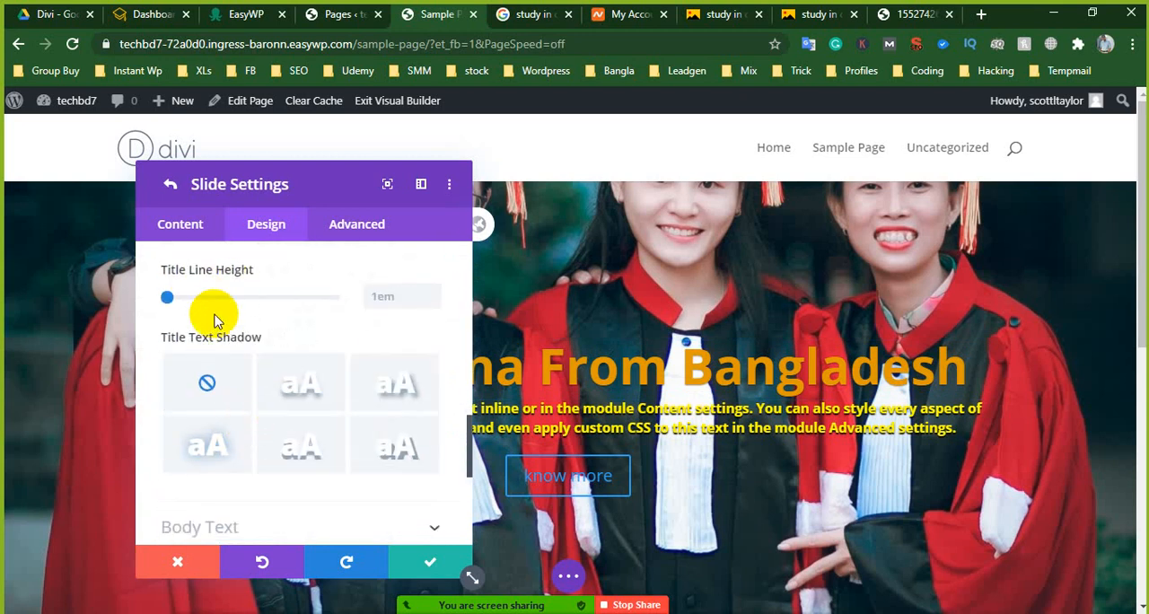
scroll(256, 381, down, 2)
scroll(256, 359, up, 3)
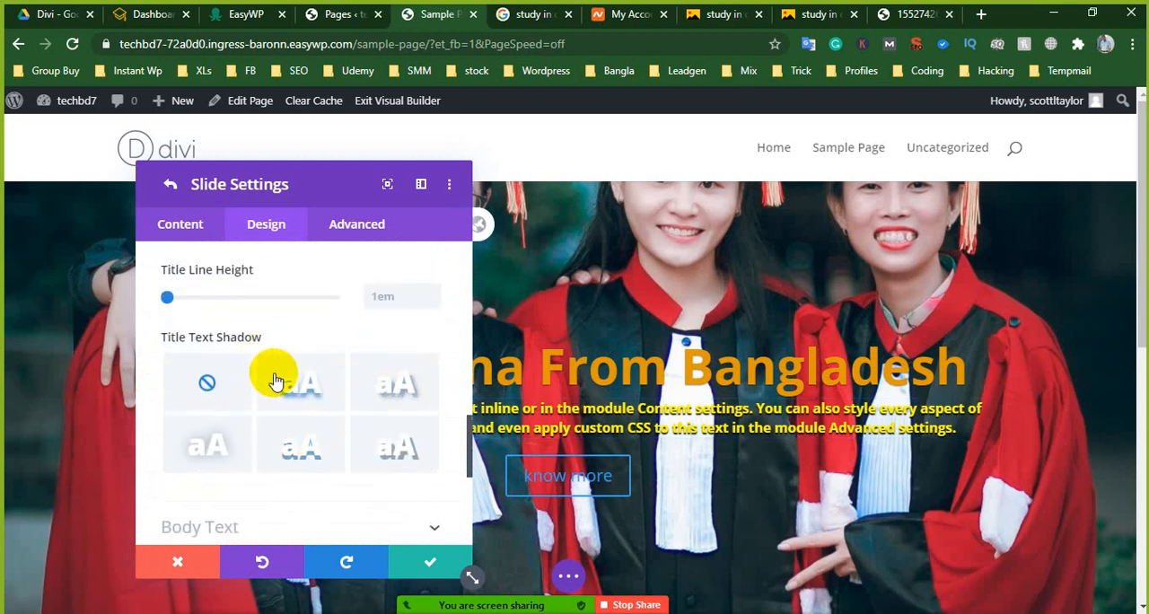
click(303, 388)
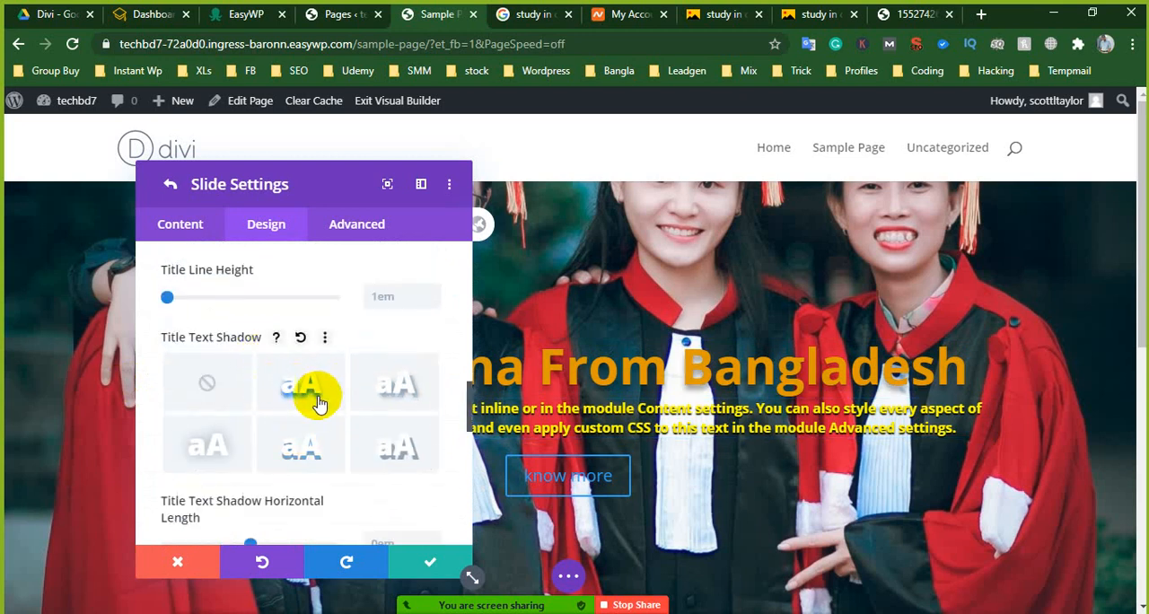
- Set the slide's title text shadow color to black and save the slide and fullwidth slider settings
scroll(304, 427, down, 5)
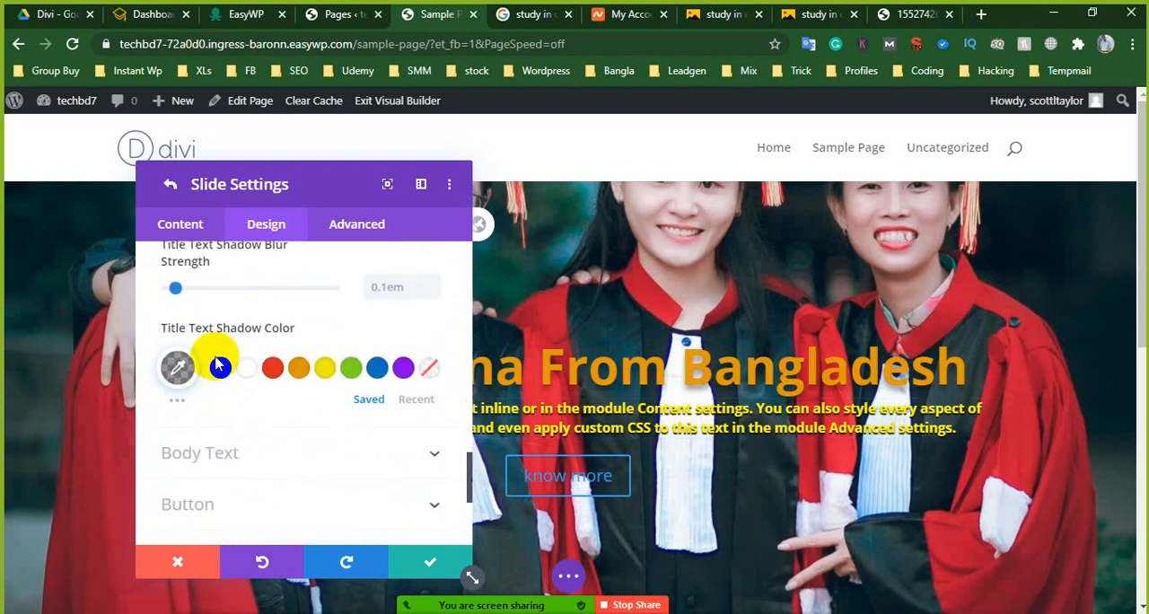
click(225, 375)
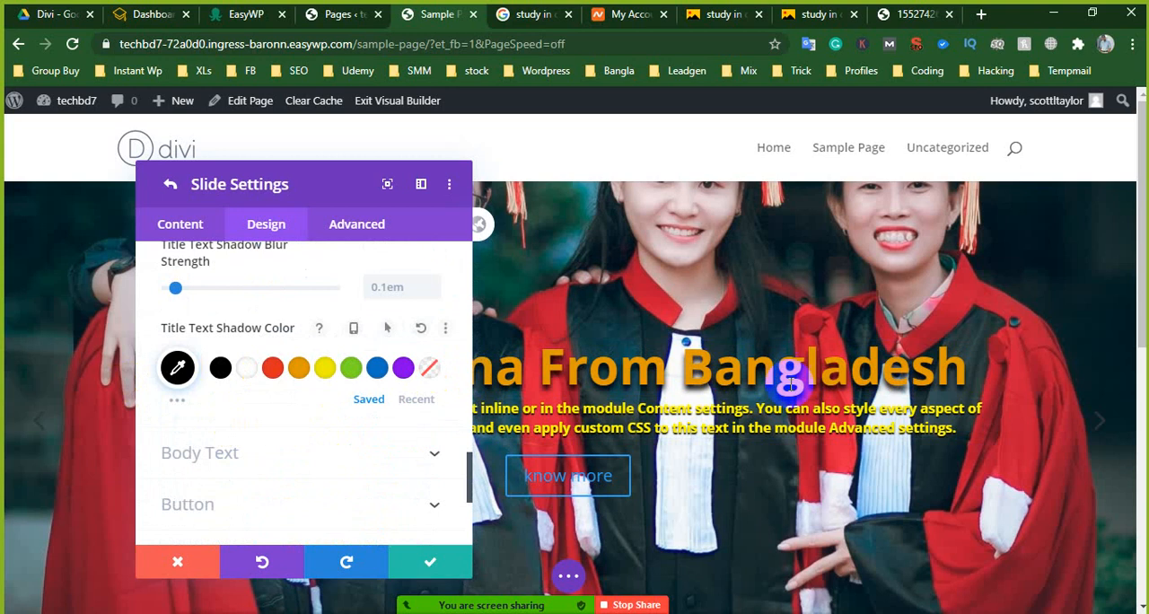
click(429, 563)
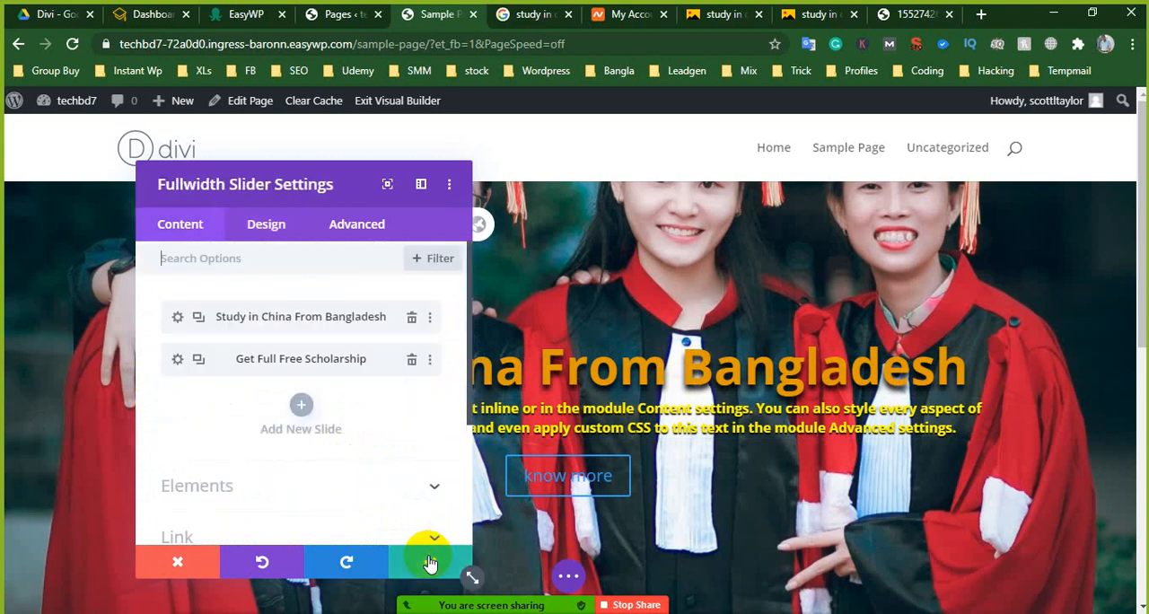
click(427, 559)
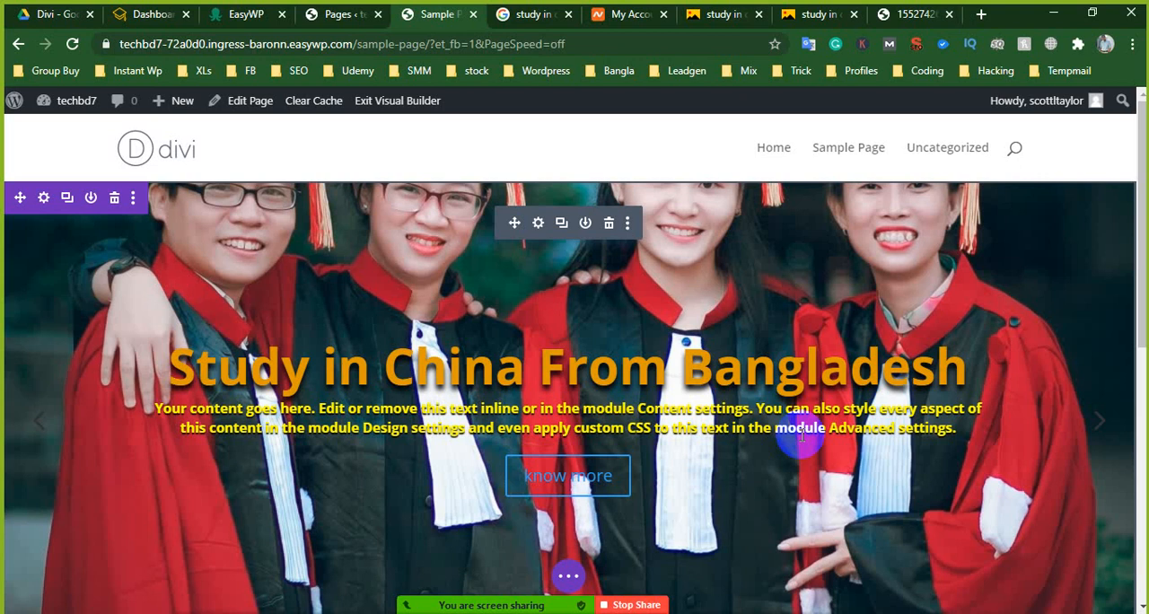
- Reopen the Study in China slide's settings and examine its button text in the content options
click(554, 477)
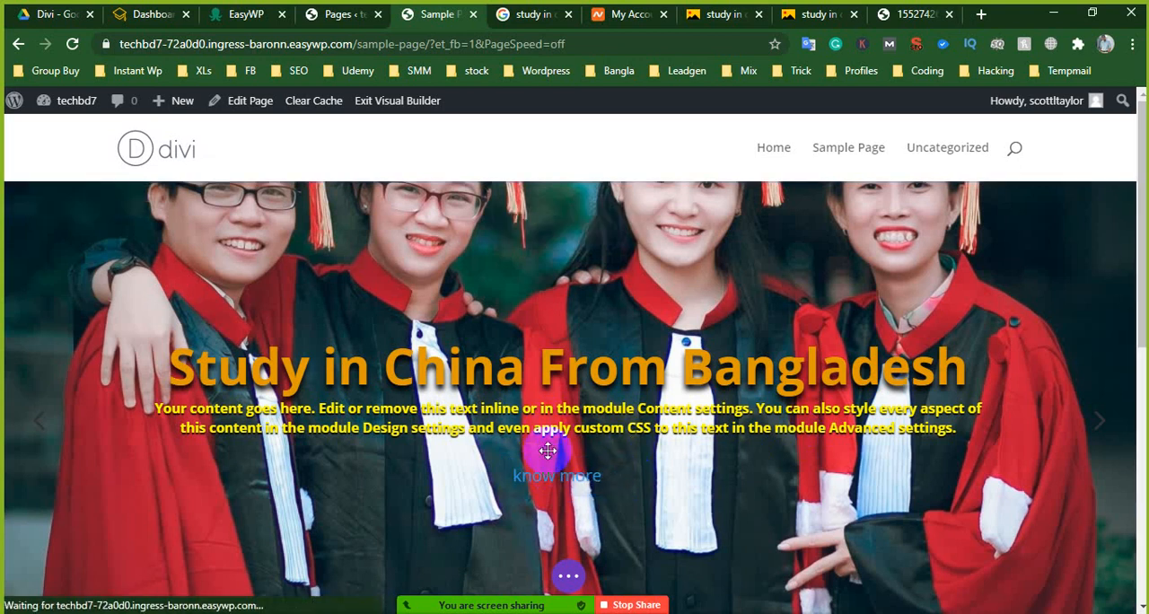
scroll(281, 386, down, 2)
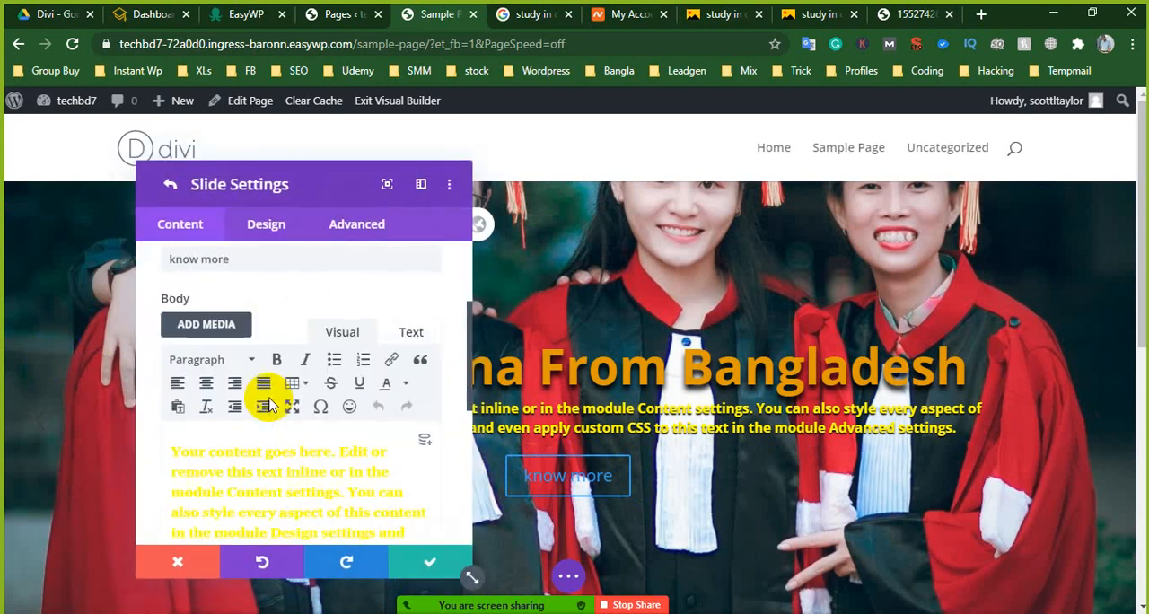
scroll(261, 395, up, 4)
scroll(250, 379, down, 2)
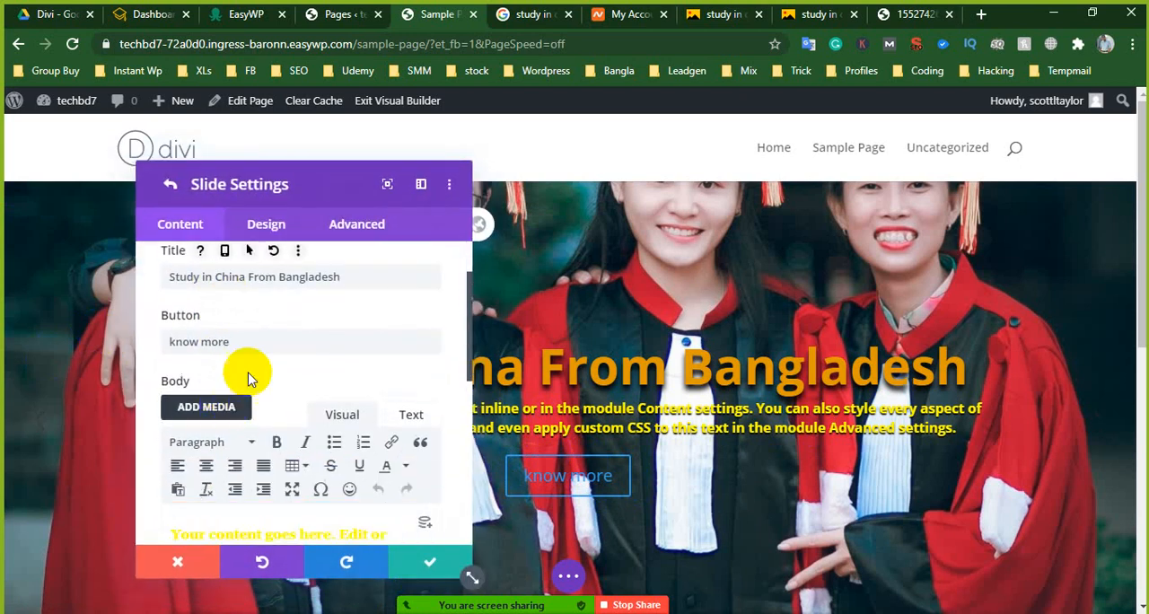
drag(251, 338, 159, 336)
scroll(231, 352, down, 1)
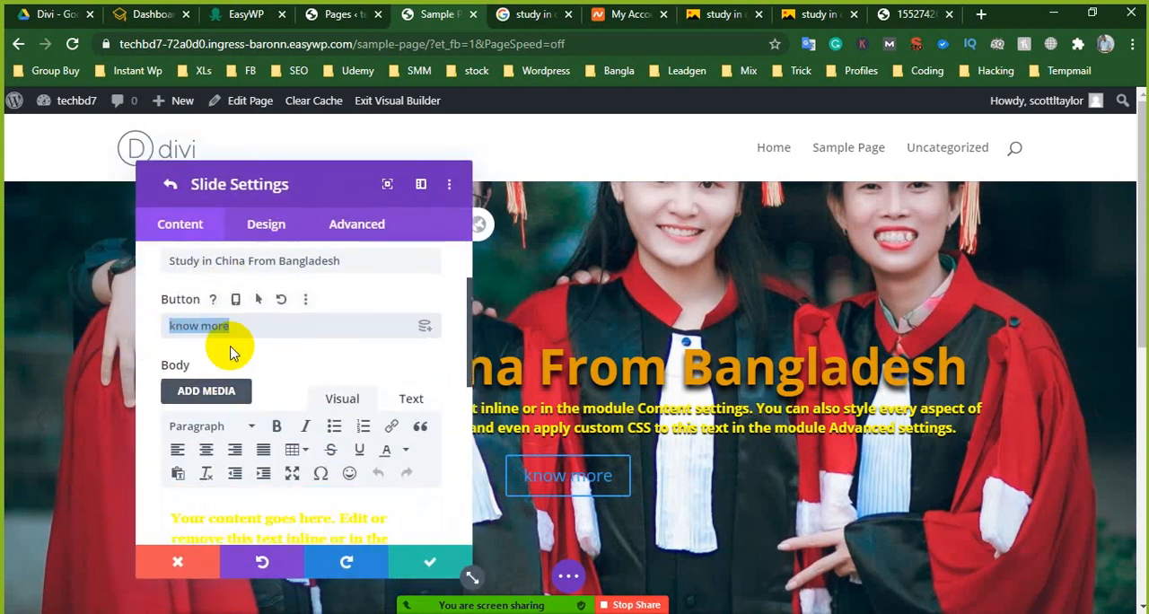
scroll(231, 352, down, 1)
scroll(264, 249, up, 1)
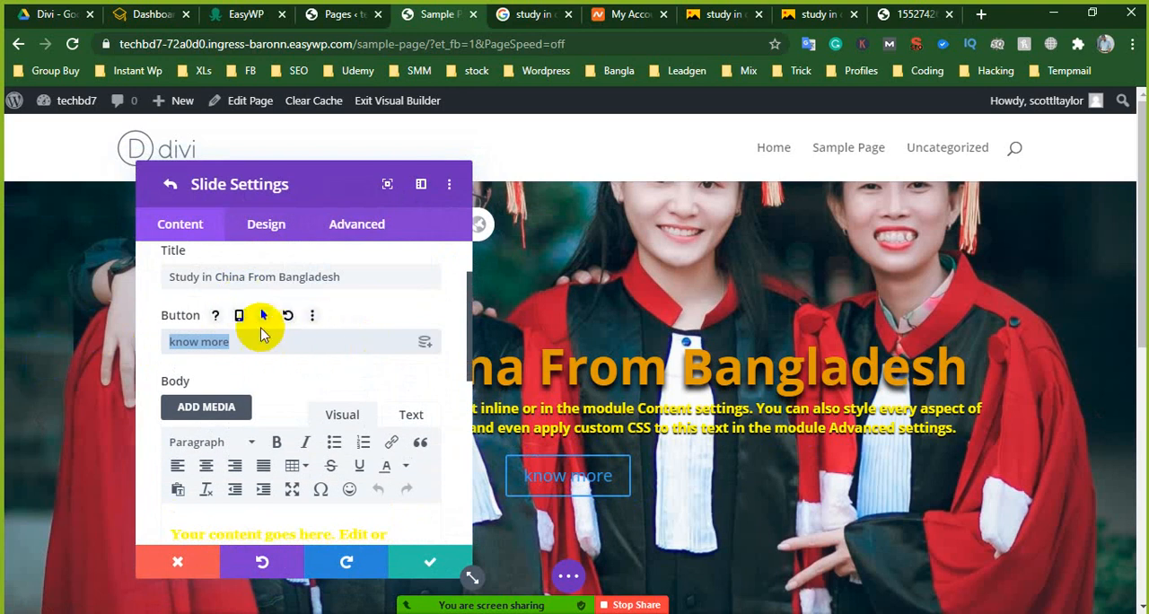
- Enable custom styles for the slide's button and set the button text size to 20px
click(282, 224)
scroll(239, 404, down, 2)
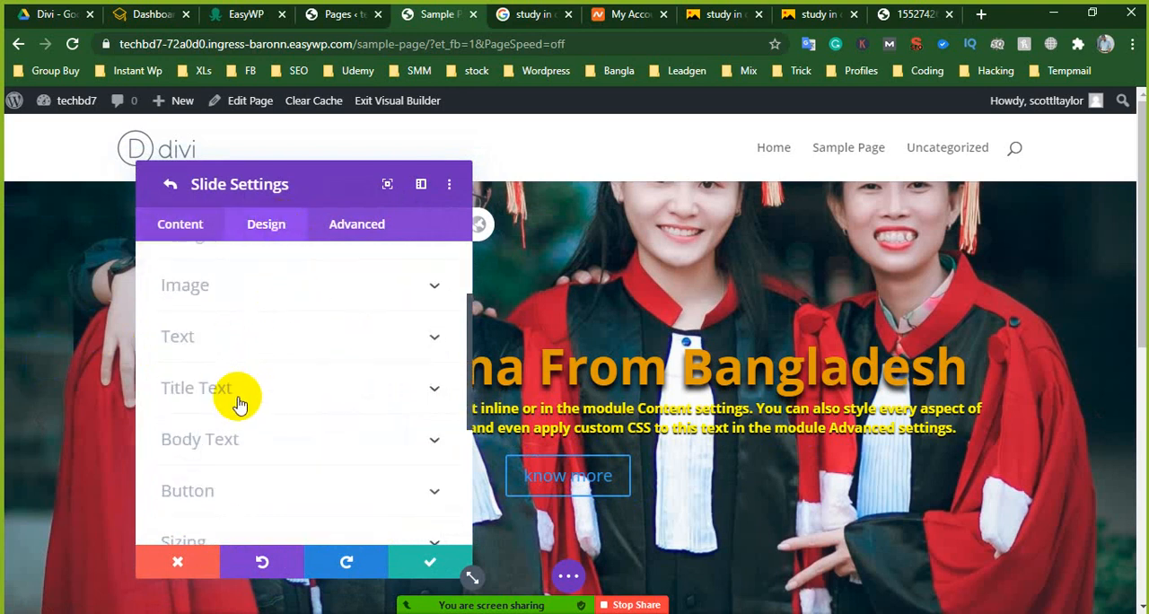
scroll(237, 411, down, 3)
click(232, 363)
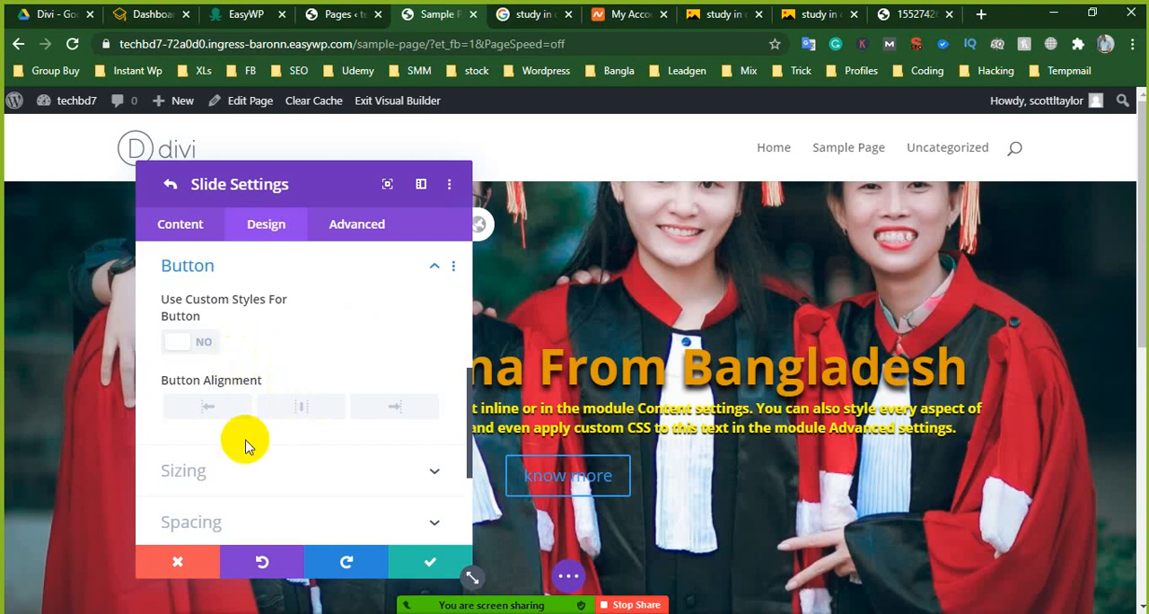
scroll(242, 444, down, 1)
scroll(241, 451, down, 1)
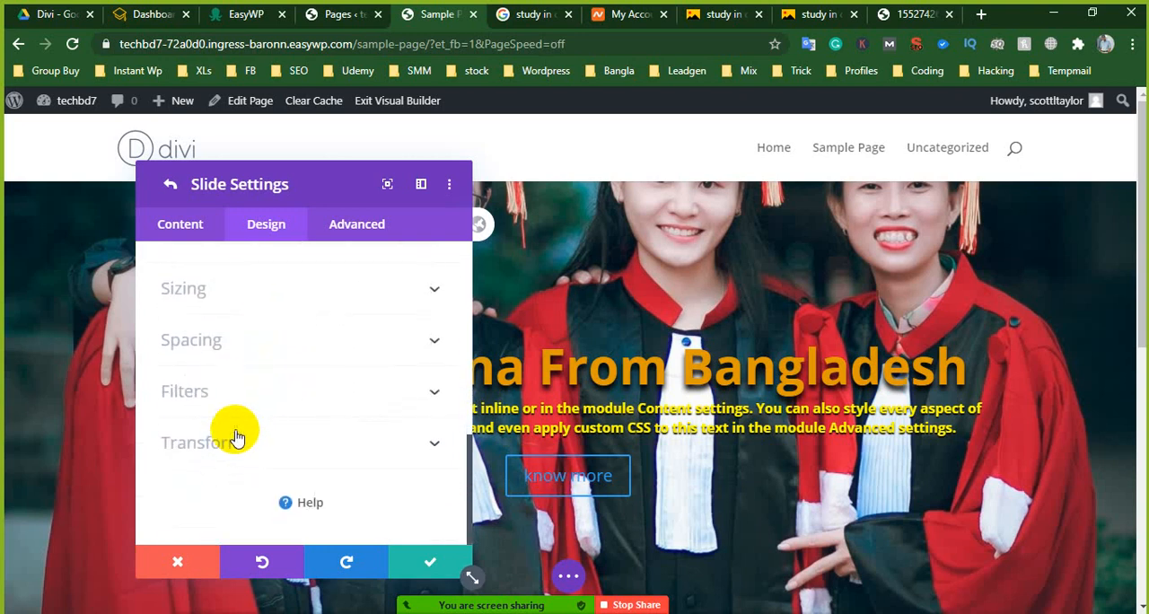
scroll(255, 427, up, 1)
scroll(255, 419, up, 4)
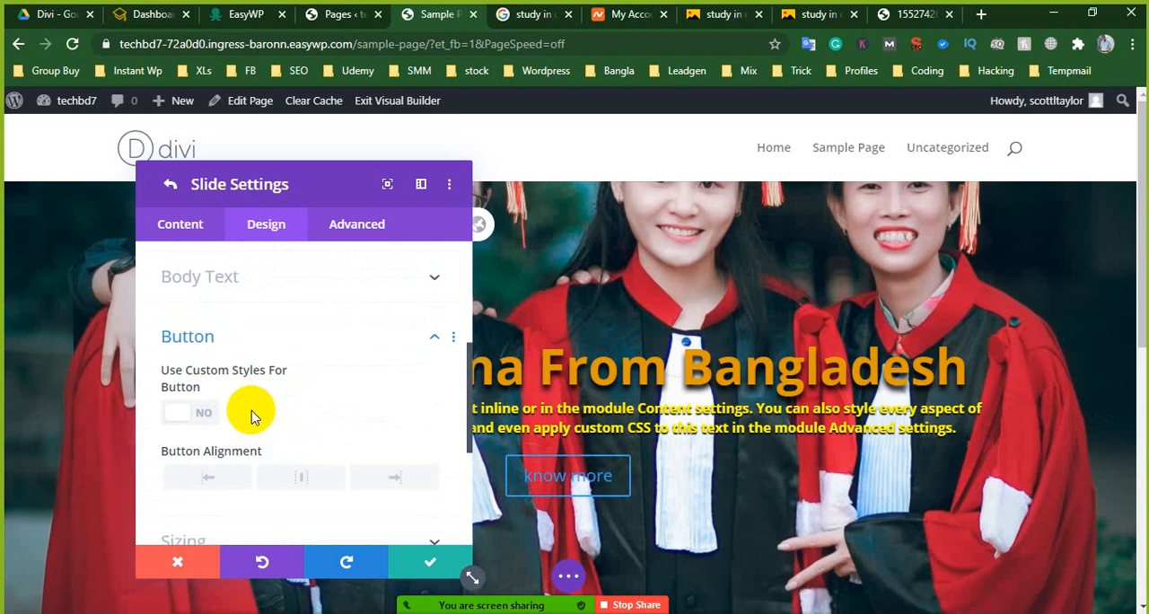
scroll(250, 412, down, 2)
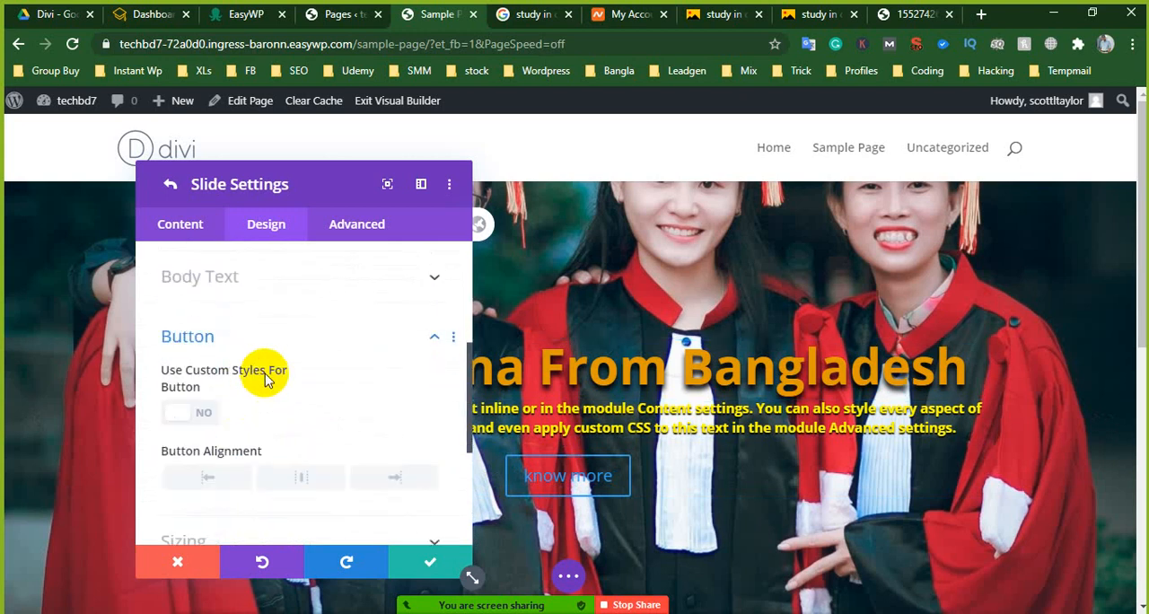
scroll(218, 415, down, 2)
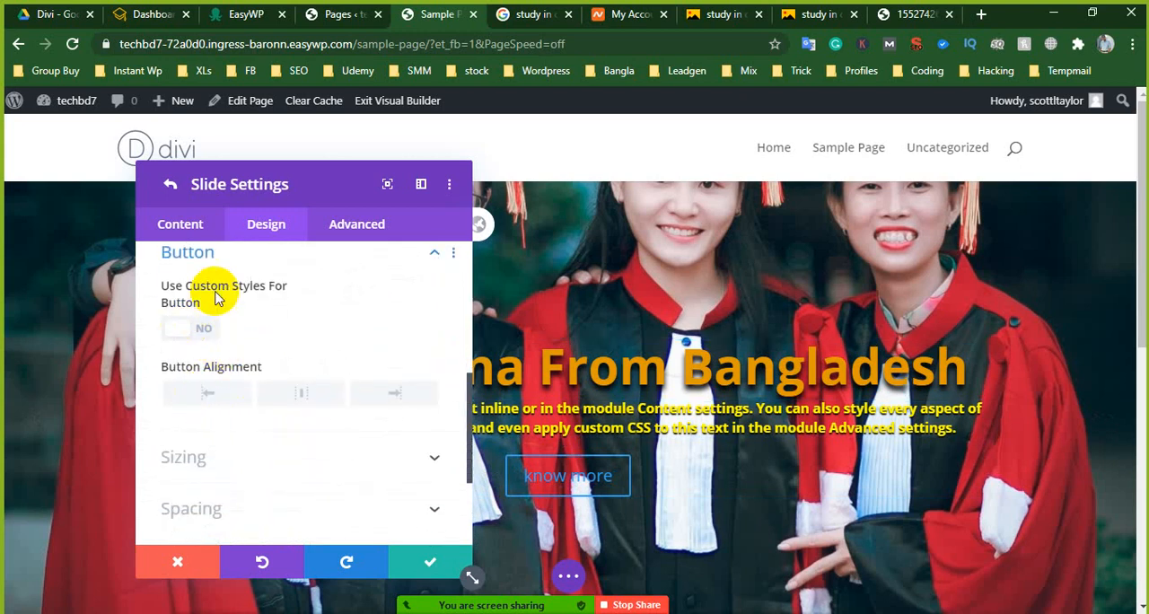
click(195, 334)
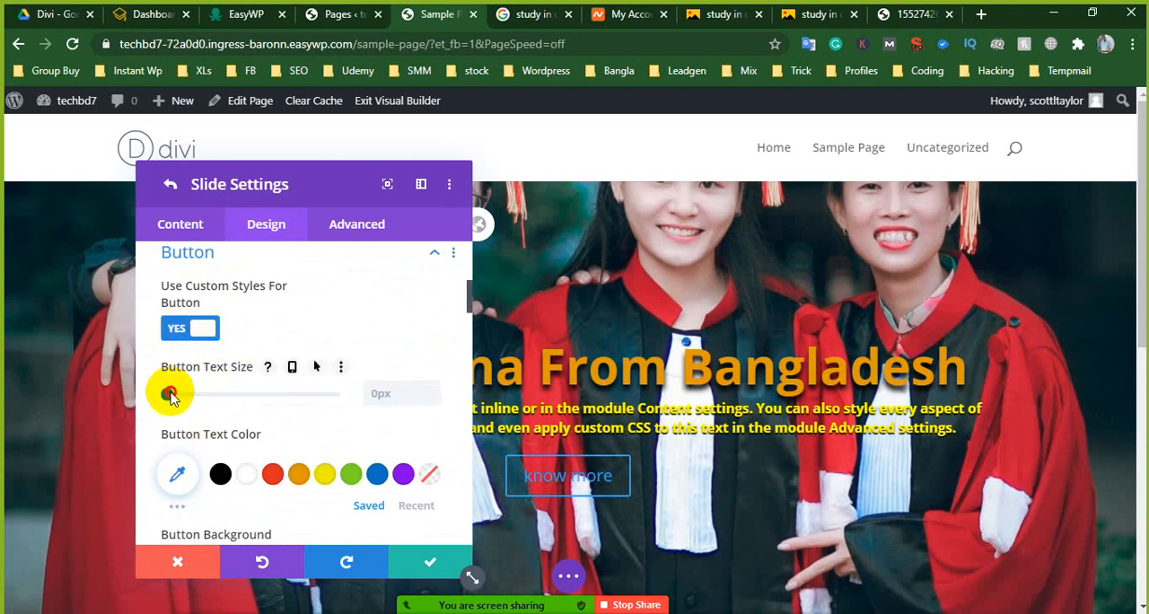
drag(171, 397, 203, 405)
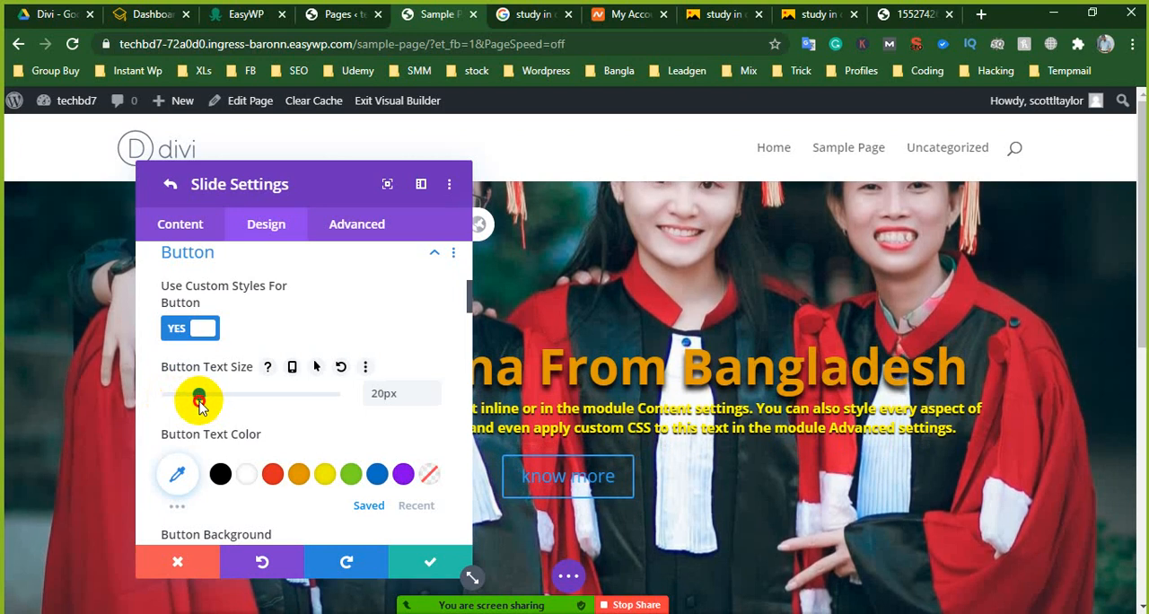
- Set the button text color to orange #E09900 and give the button a white #FFFFFF background
scroll(361, 446, down, 1)
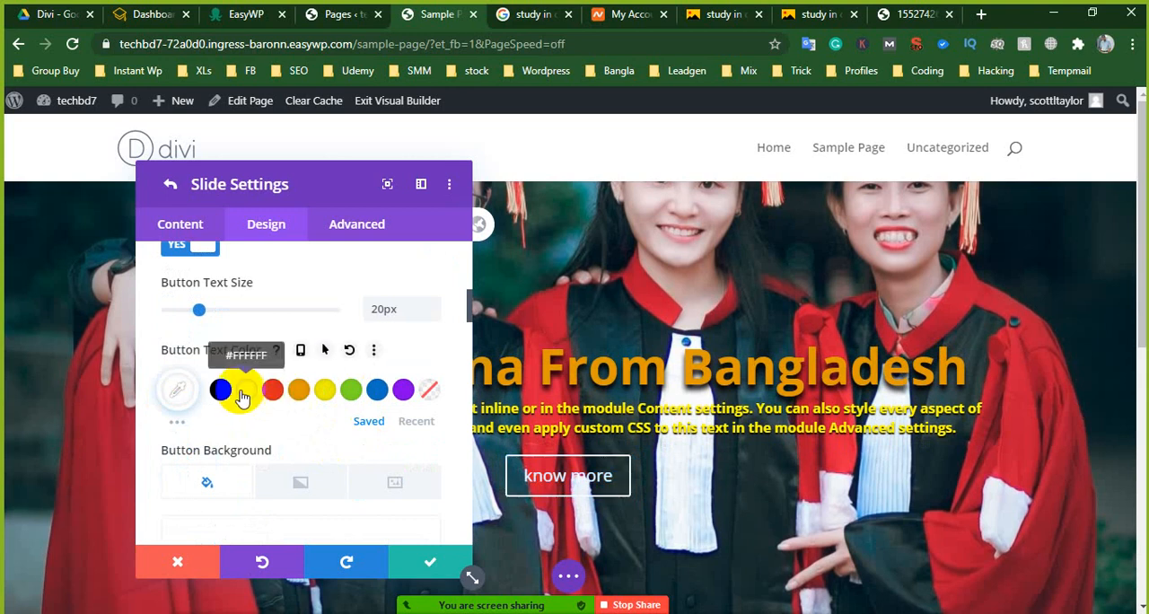
click(219, 390)
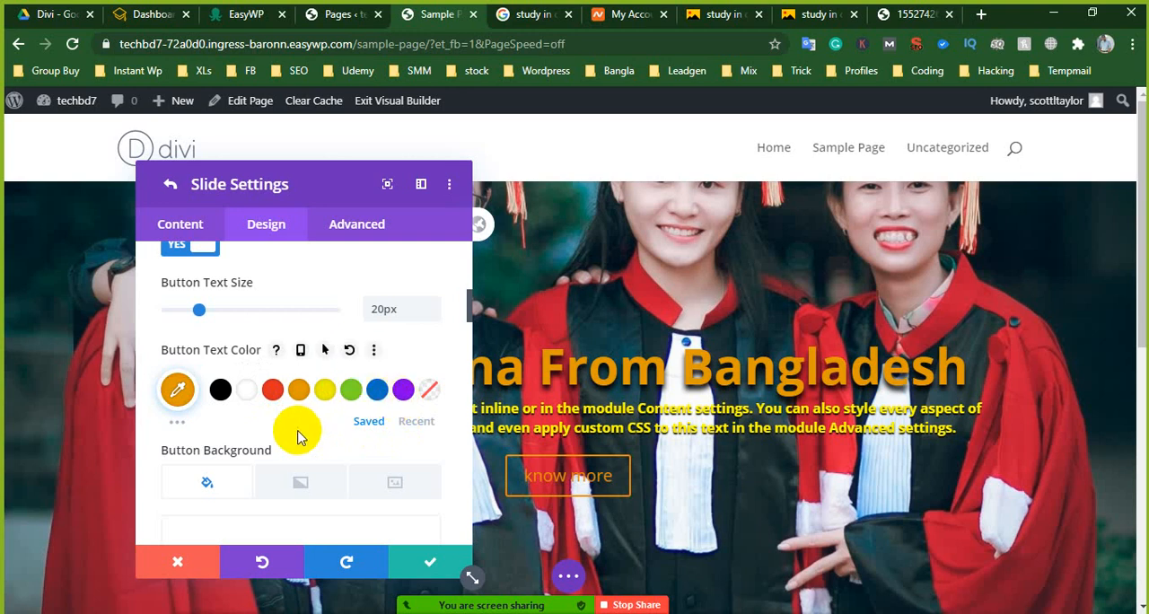
scroll(283, 432, down, 1)
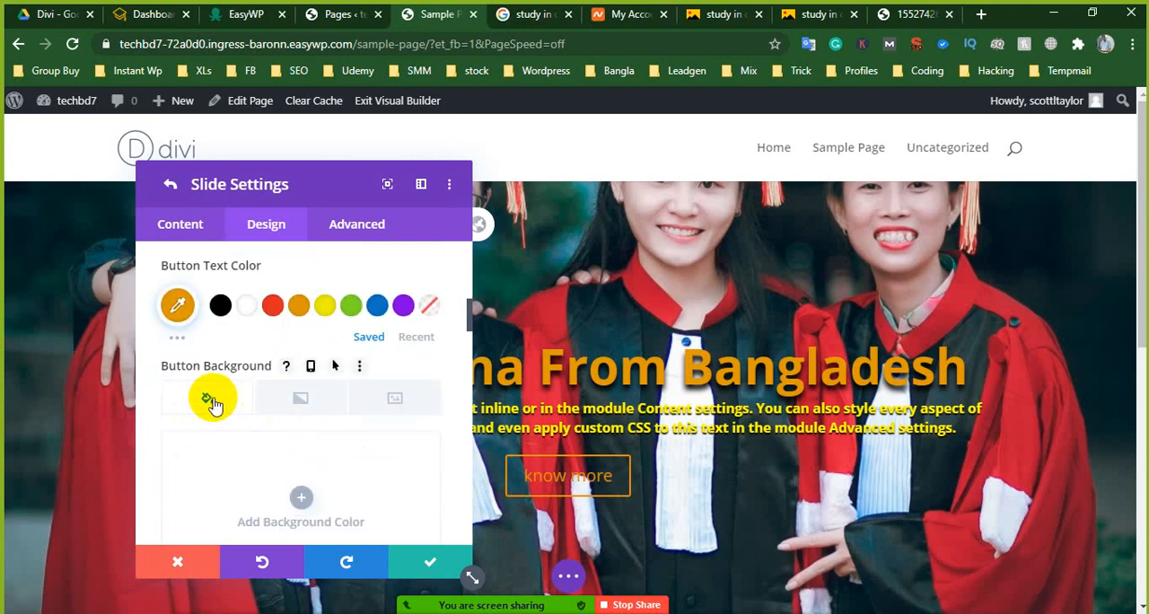
scroll(300, 480, down, 2)
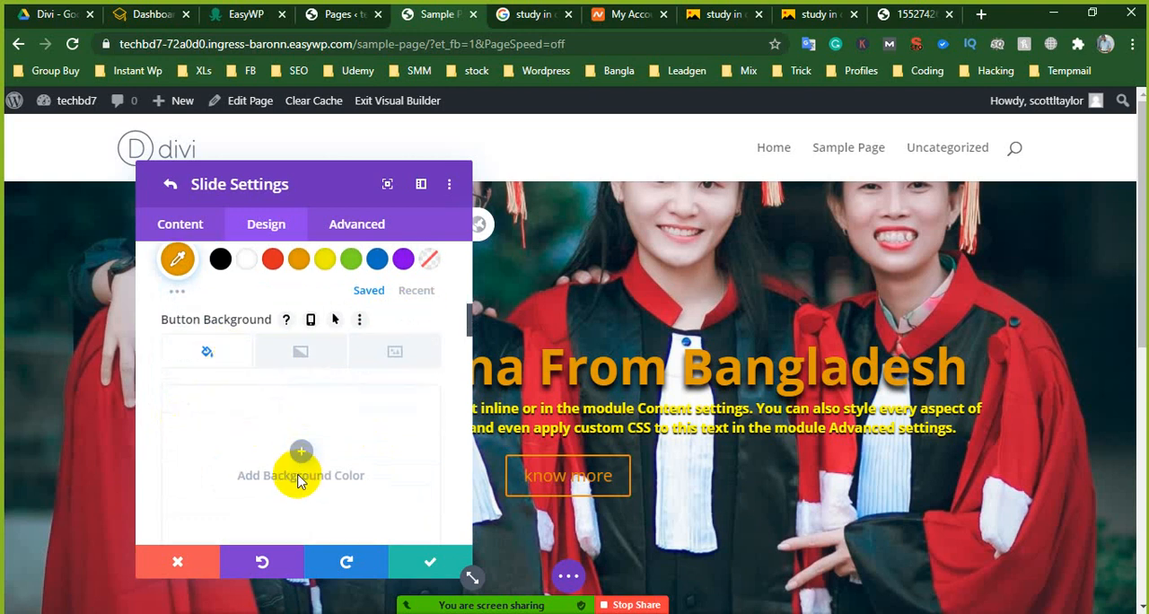
scroll(302, 495, down, 1)
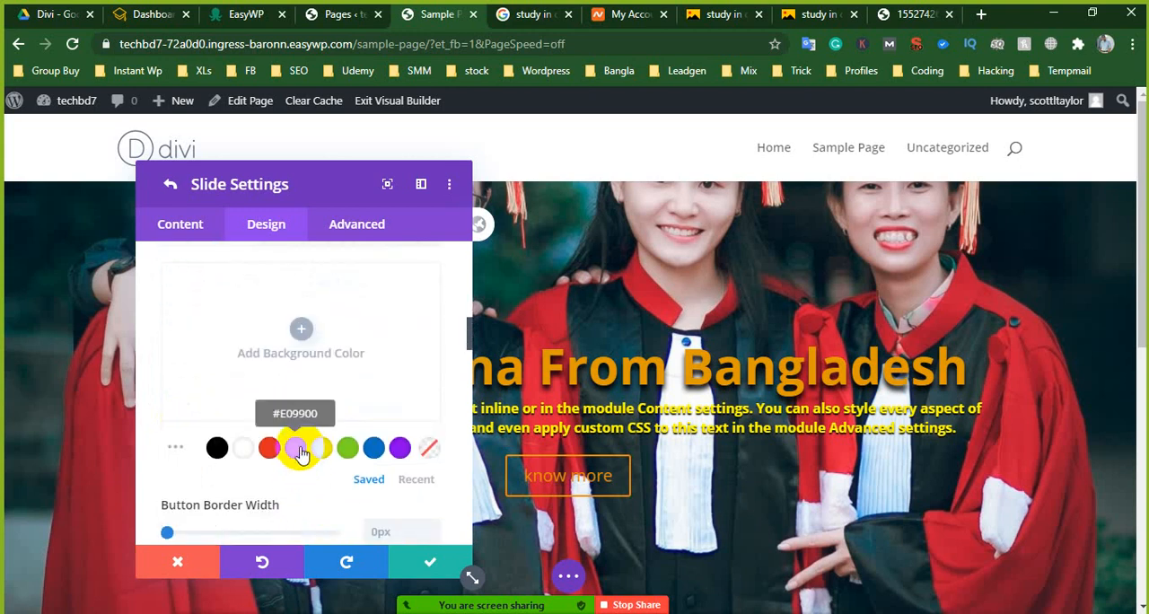
click(249, 456)
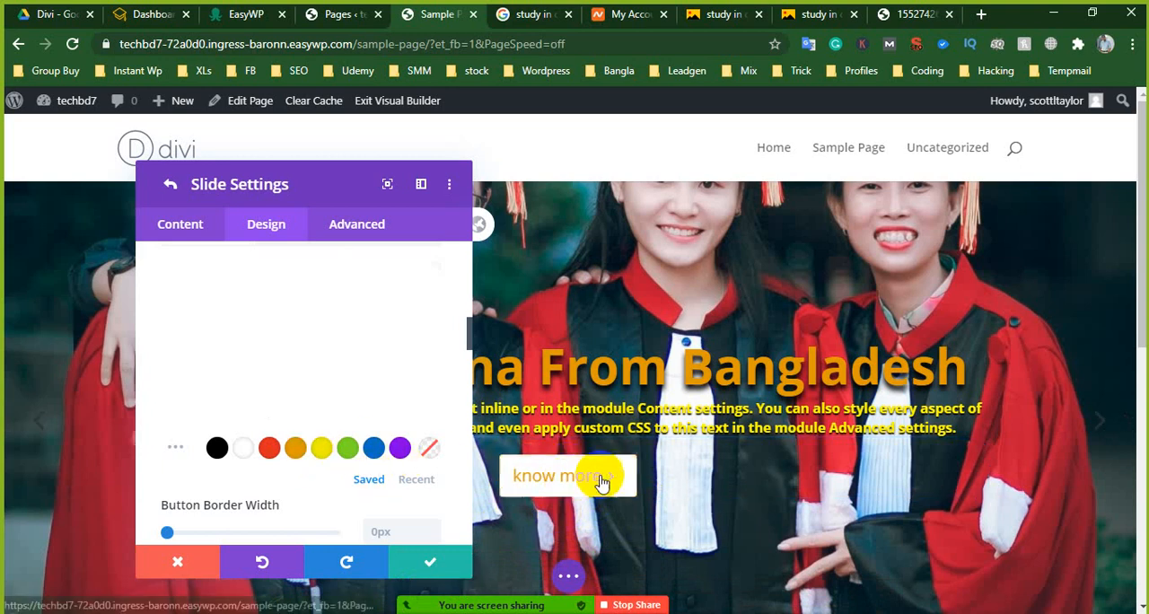
click(295, 454)
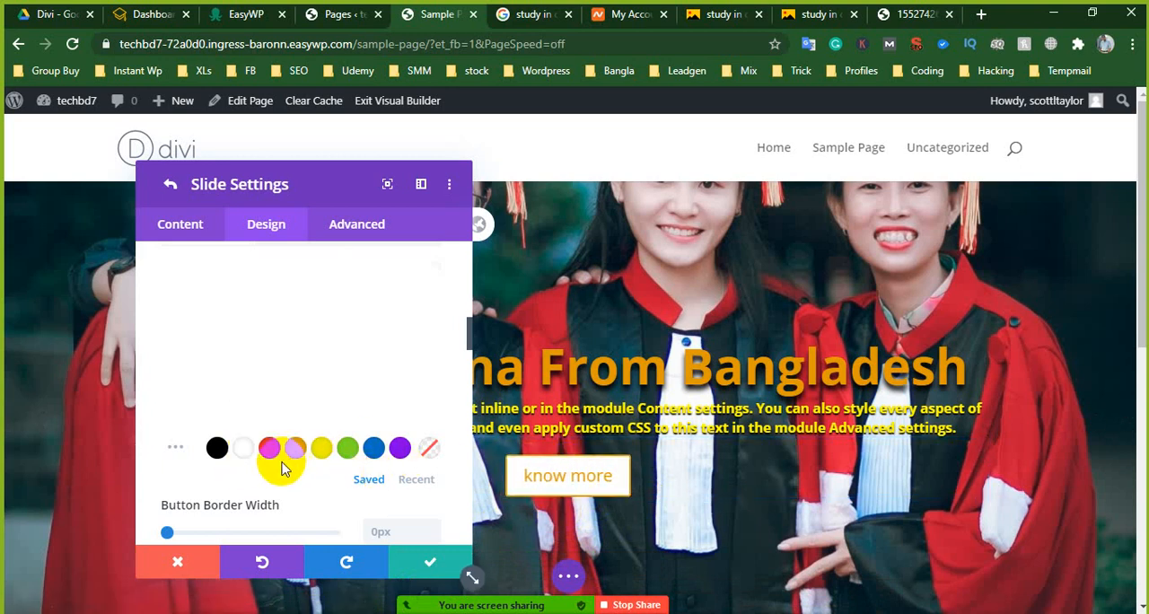
- Set the button's border width to 4px and its border color to blue #0C71C3
scroll(274, 474, down, 1)
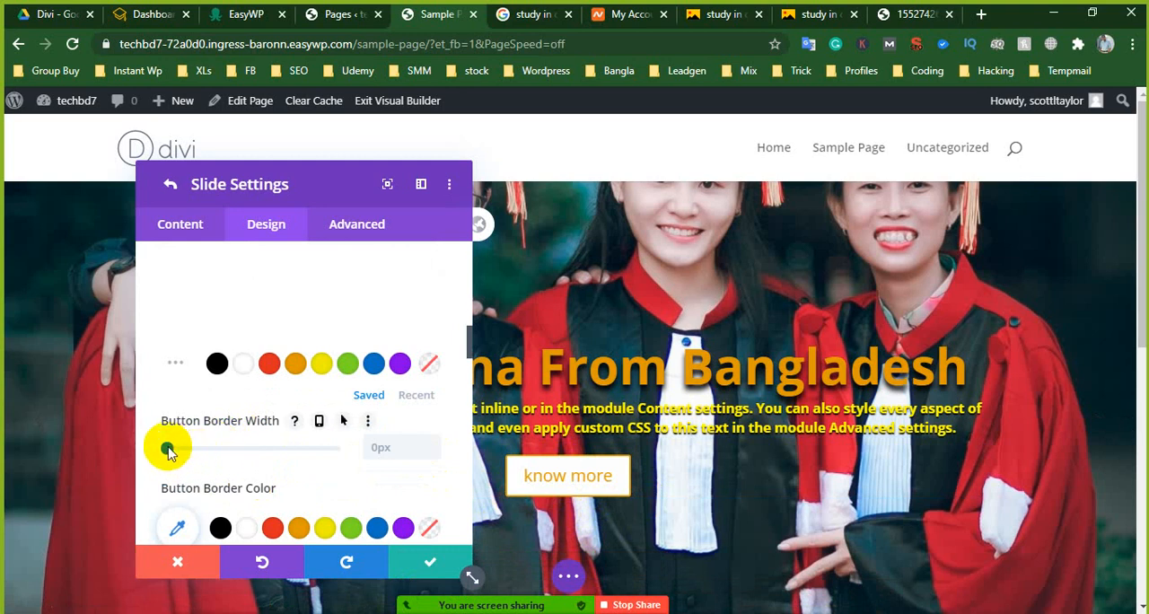
drag(175, 454, 176, 455)
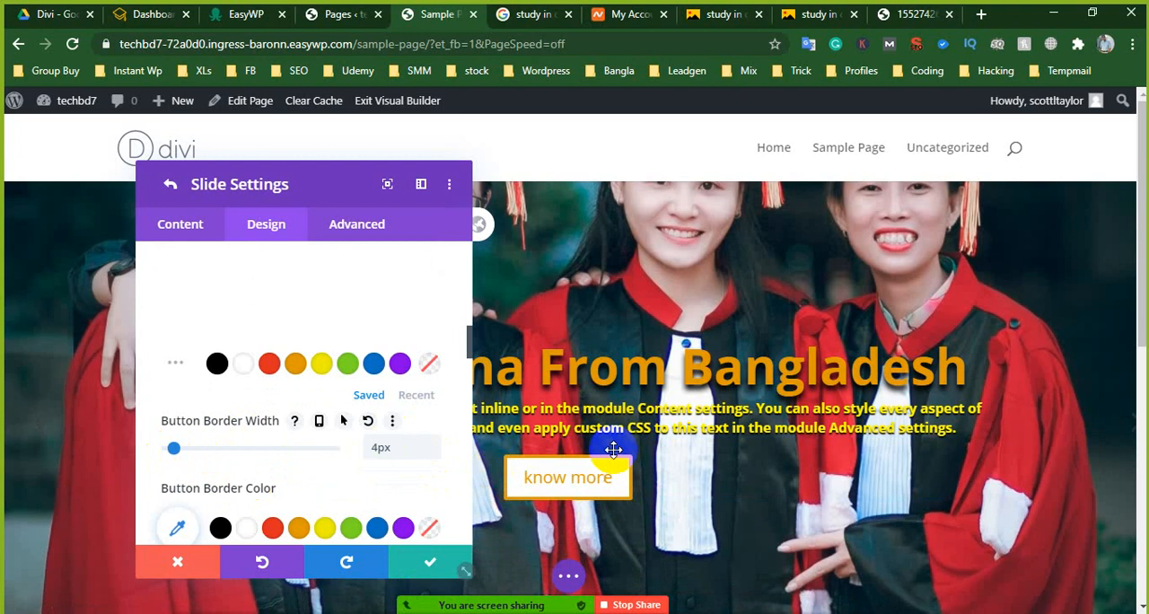
scroll(337, 464, down, 1)
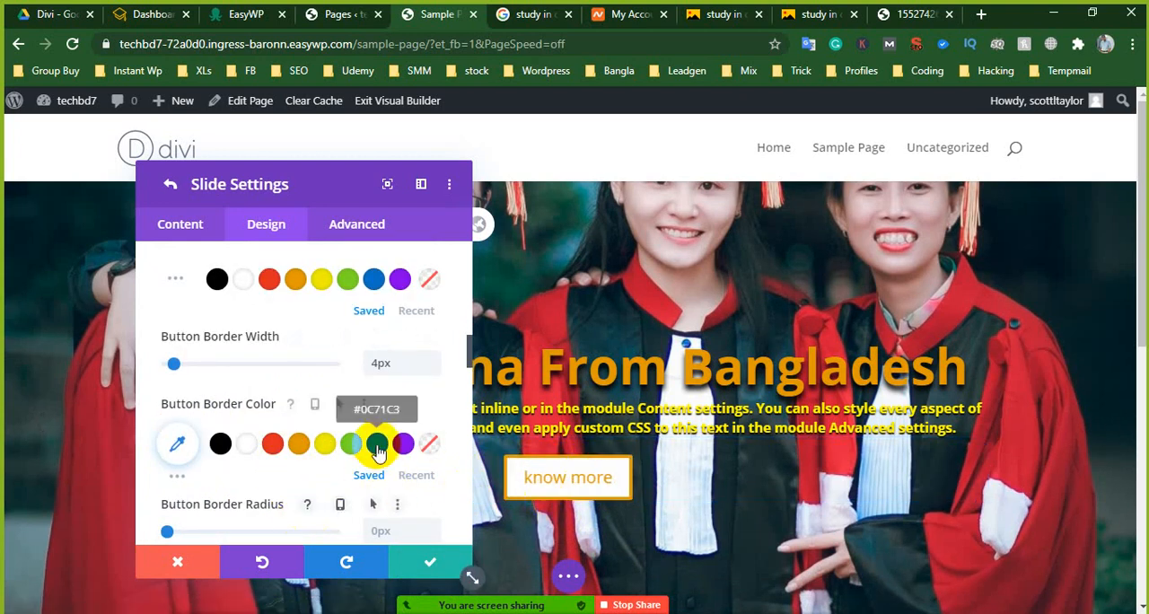
click(377, 452)
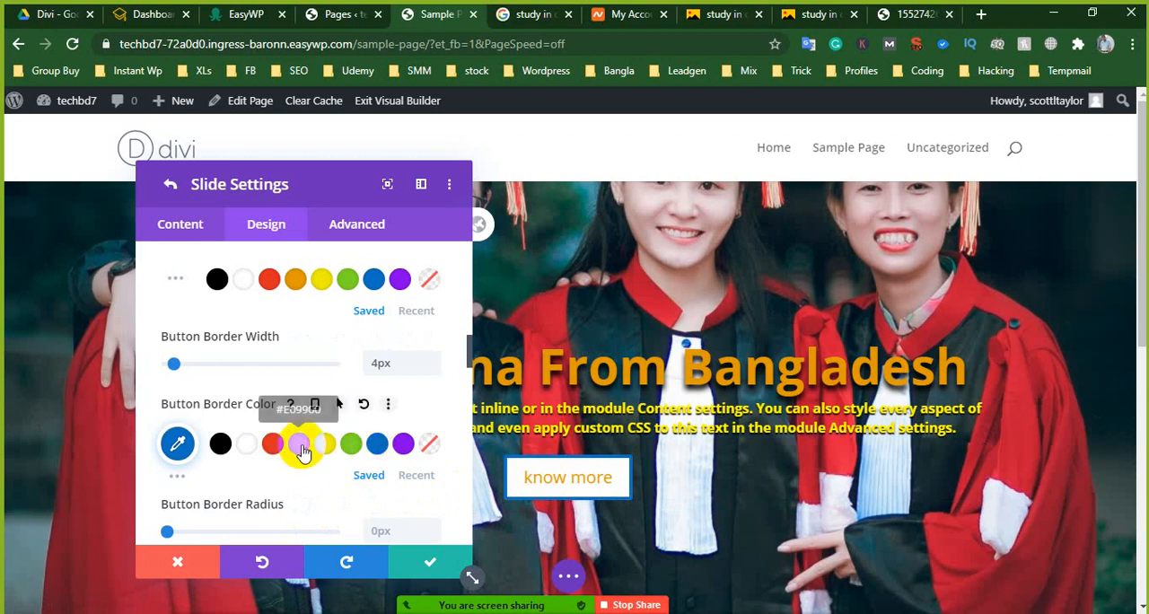
- Set the know more button's border color to orange #E09900 and its font weight to Semi Bold
click(302, 449)
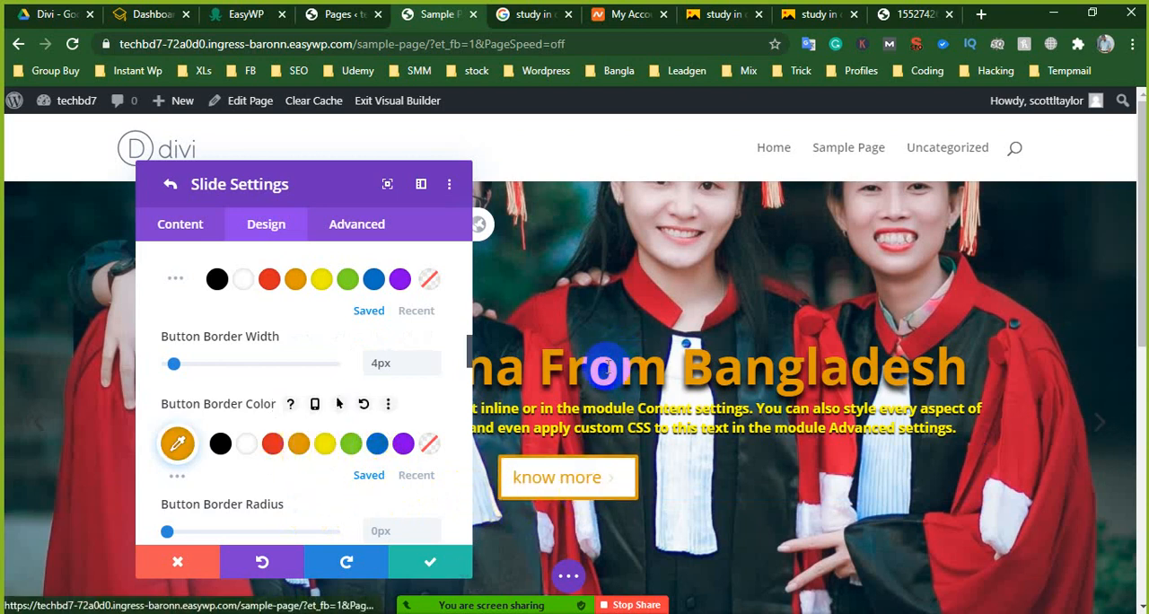
scroll(305, 440, down, 2)
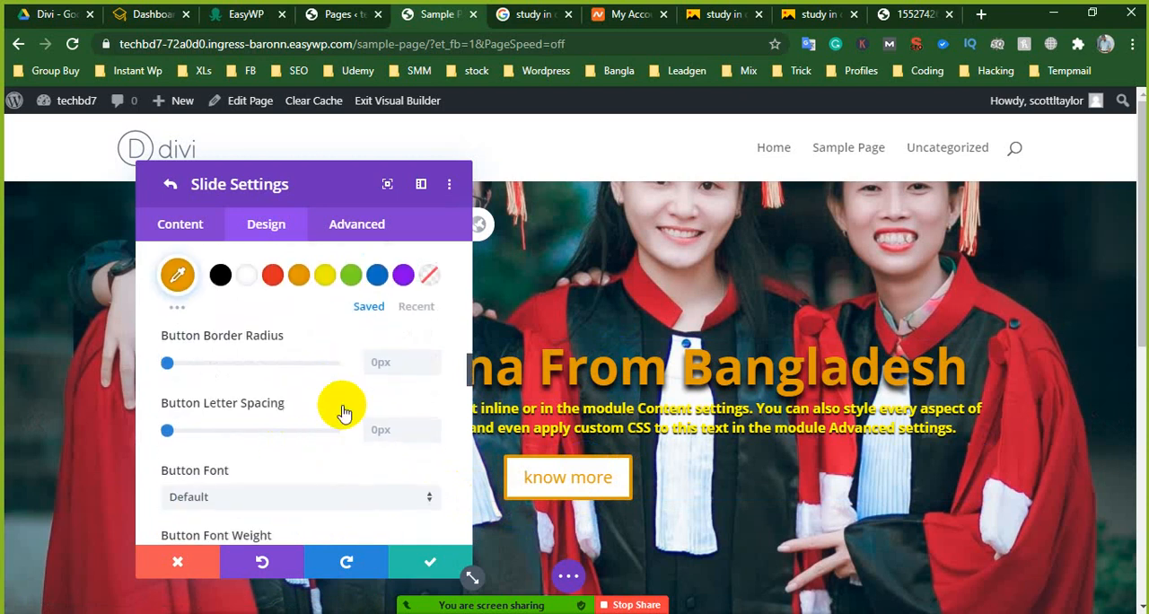
scroll(270, 423, down, 1)
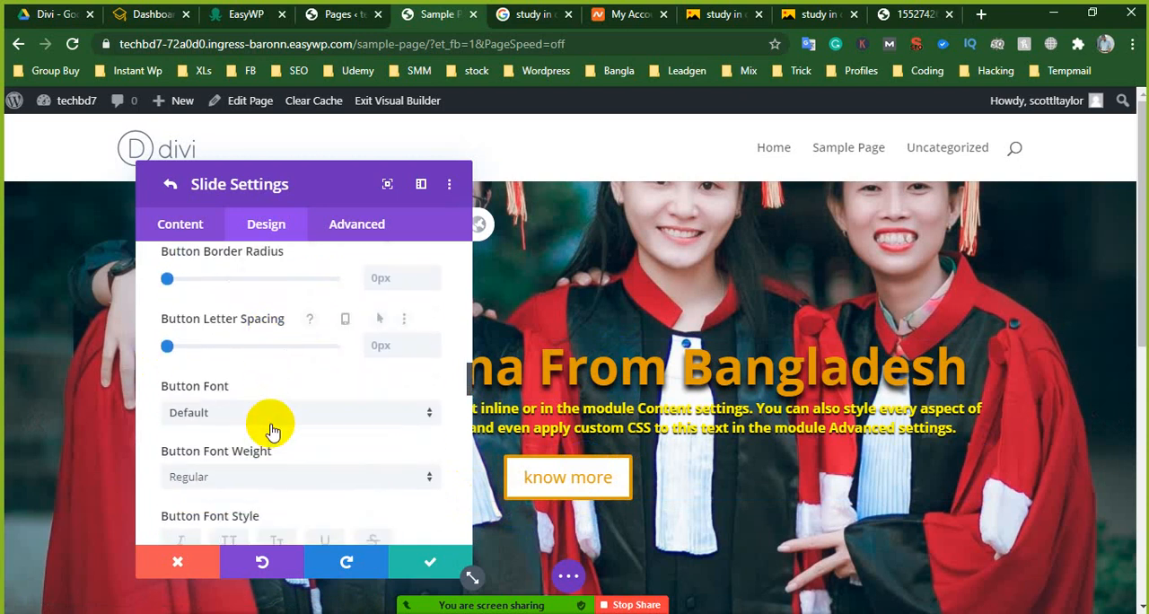
click(227, 413)
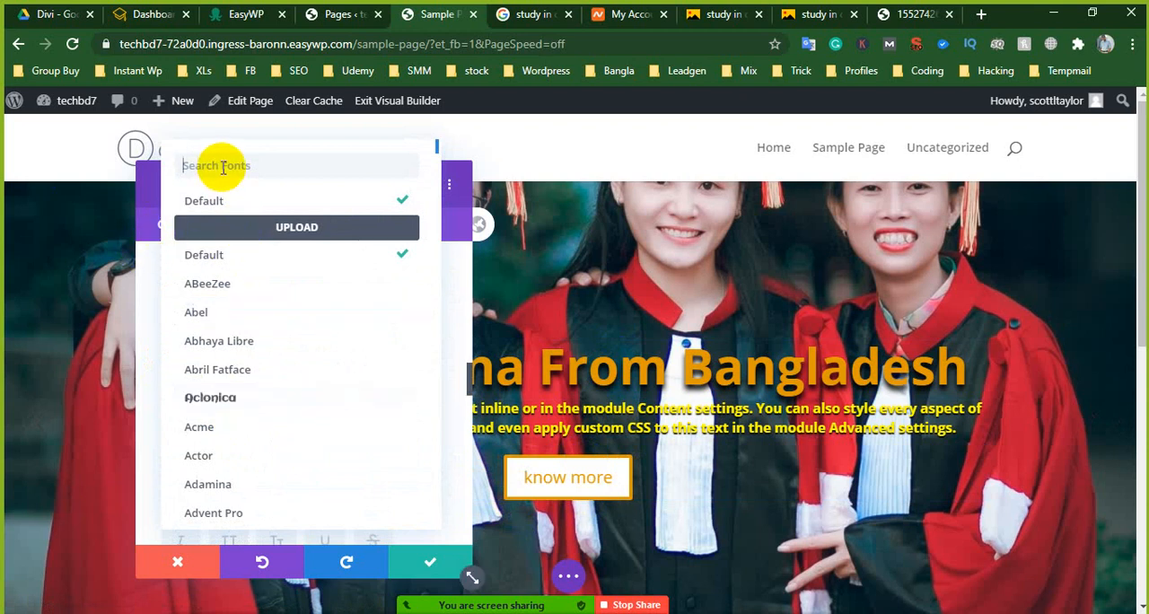
click(149, 249)
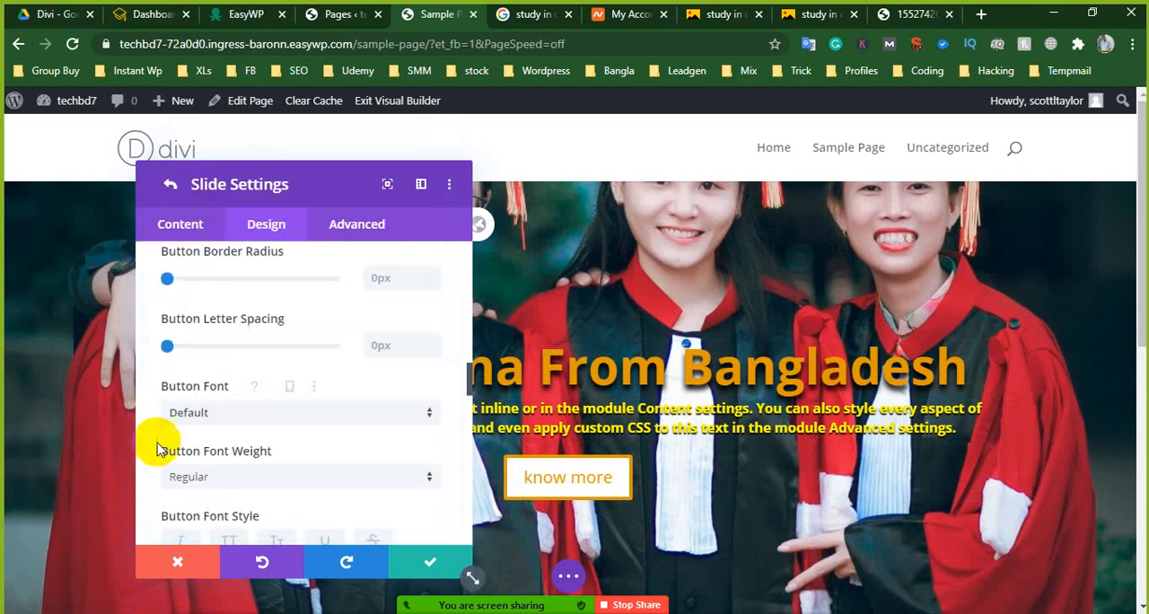
scroll(260, 451, down, 1)
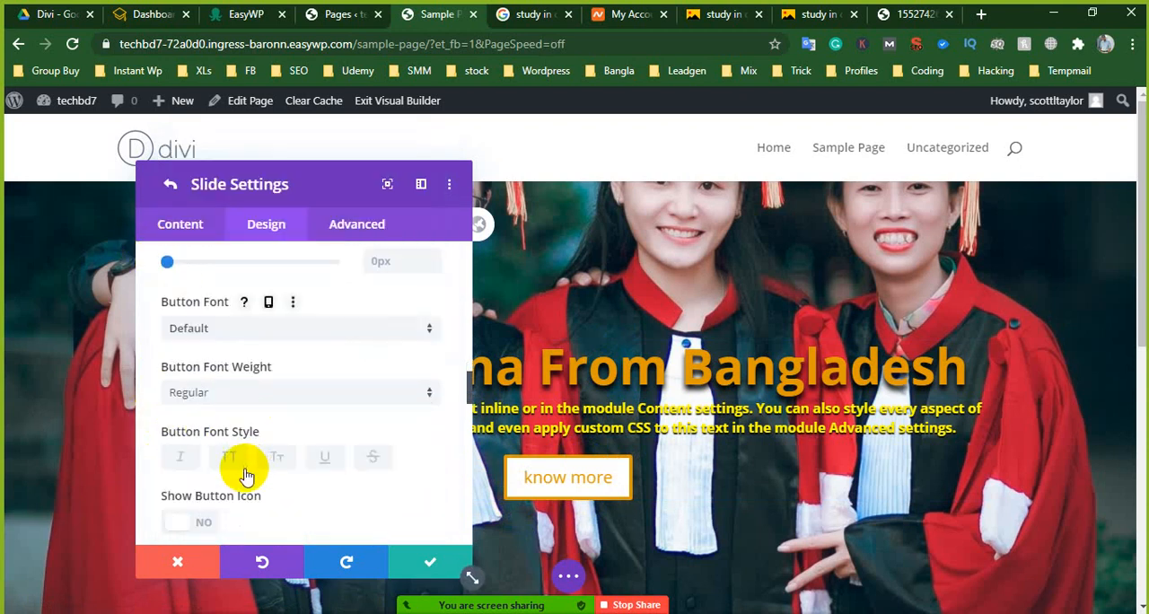
click(216, 401)
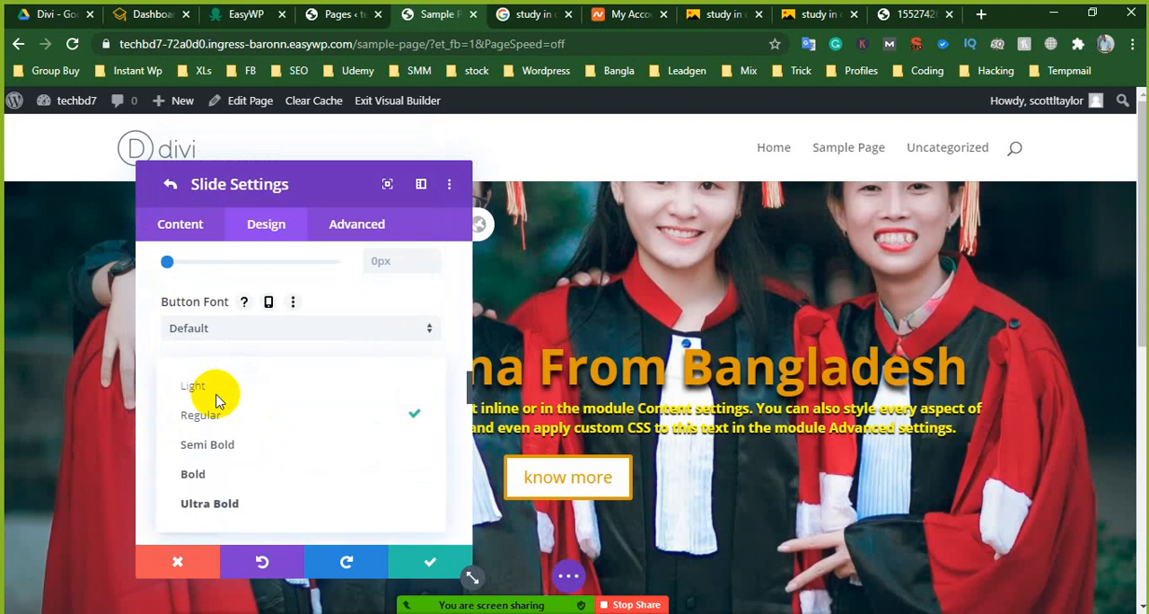
click(221, 456)
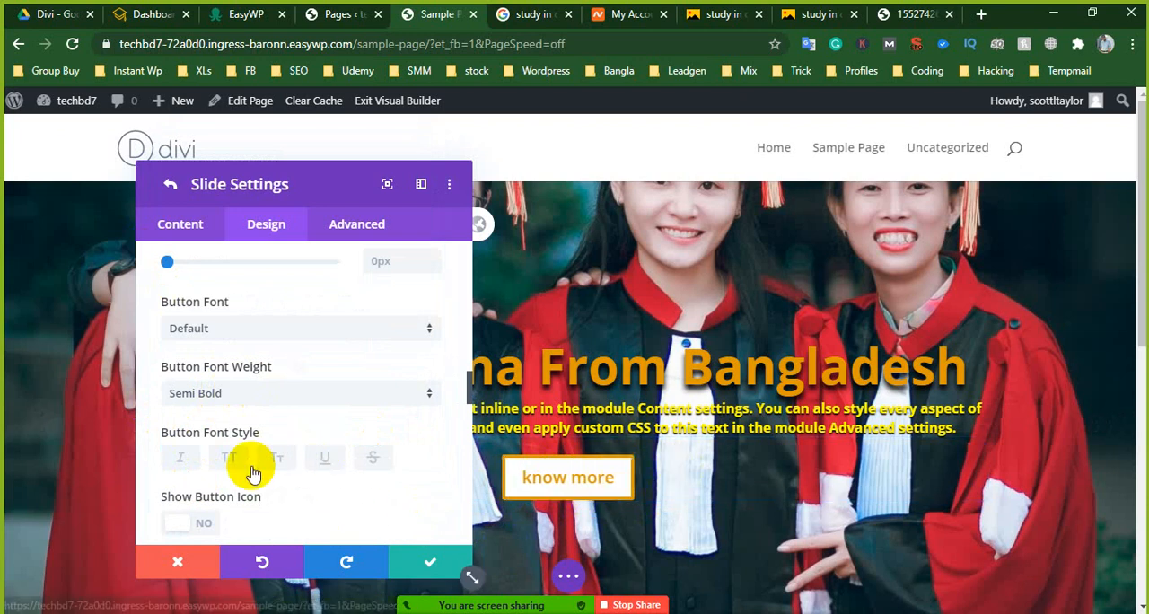
- Choose the double right-pointing chevron as the know more button's icon
scroll(256, 472, down, 4)
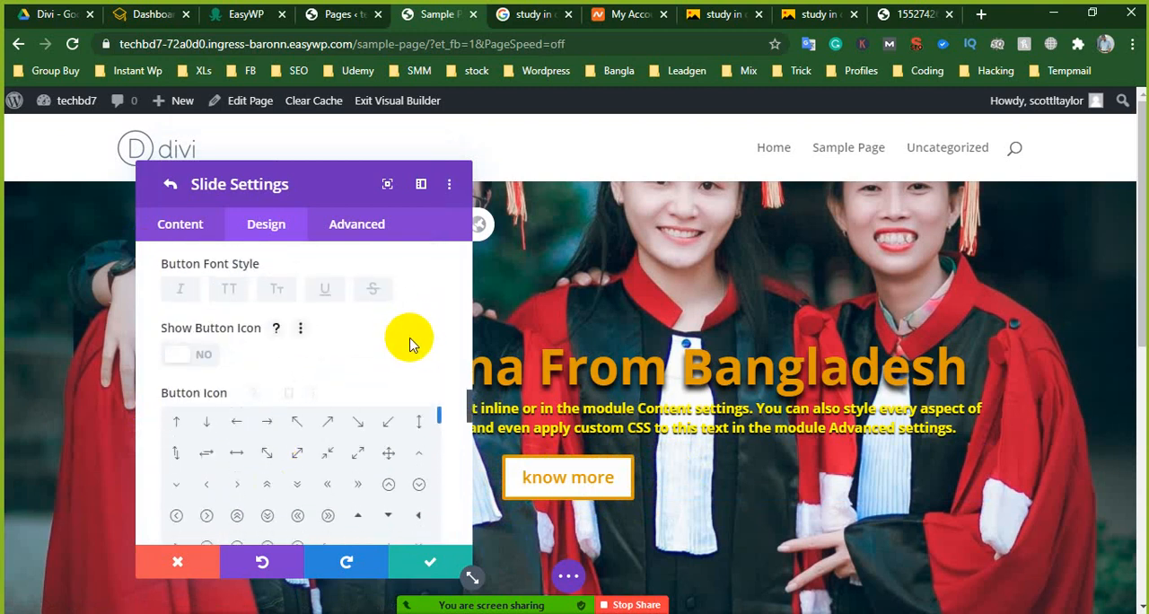
scroll(410, 341, down, 2)
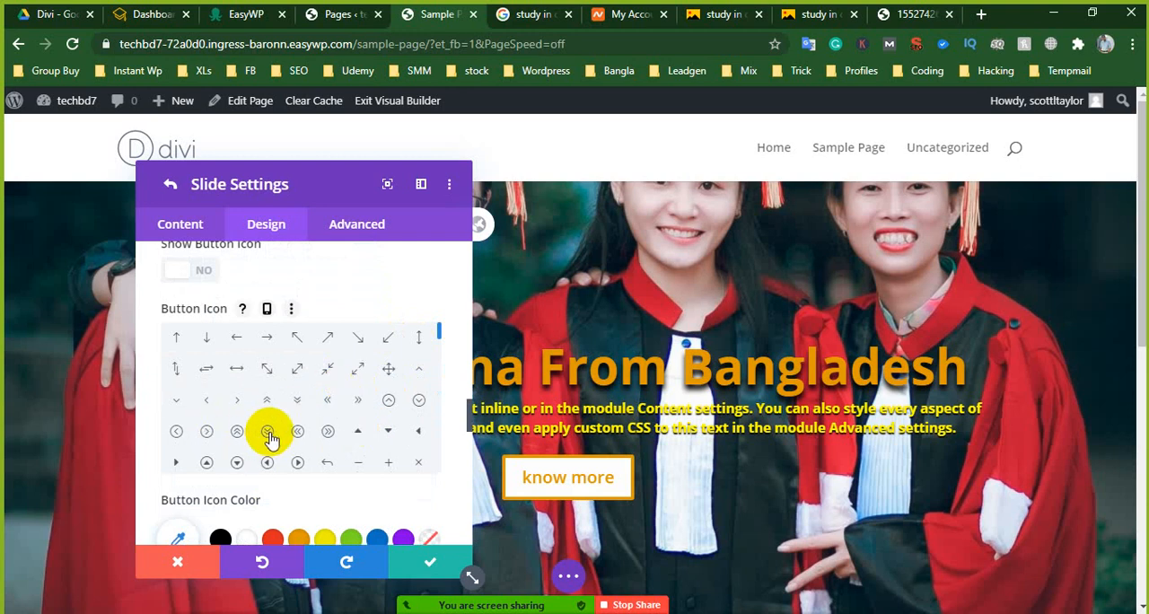
scroll(272, 439, up, 2)
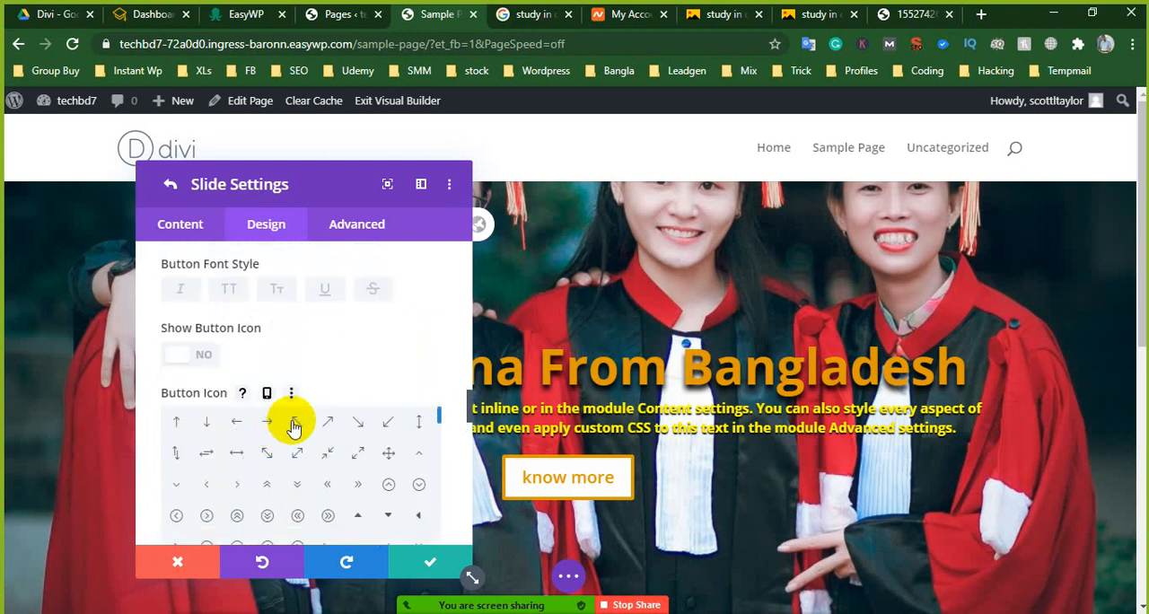
scroll(294, 427, down, 2)
scroll(373, 349, down, 4)
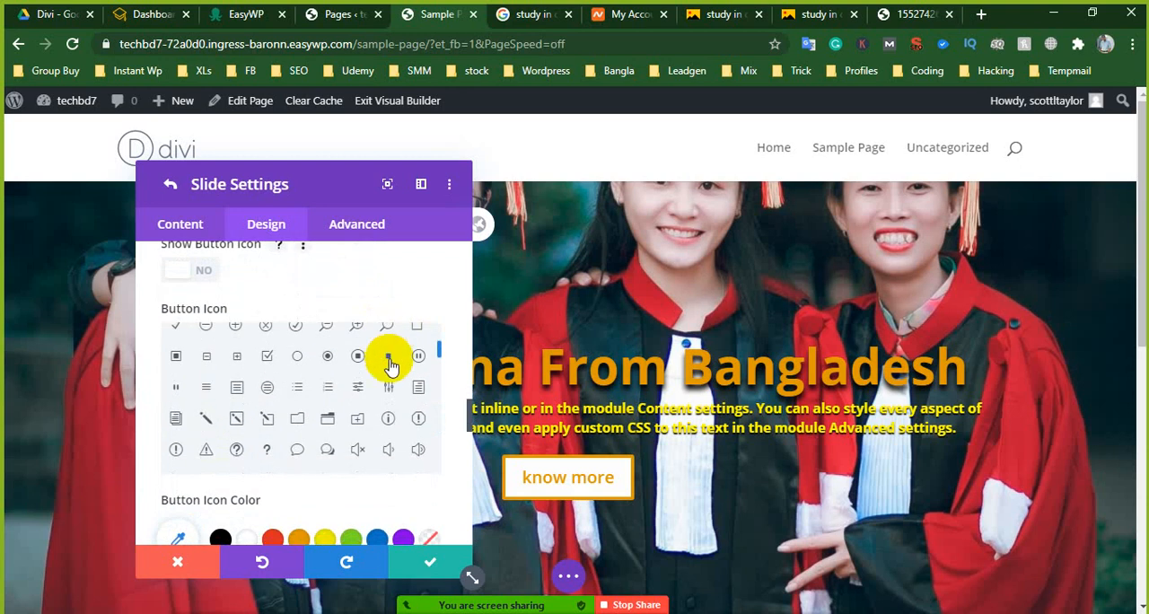
scroll(381, 406, up, 3)
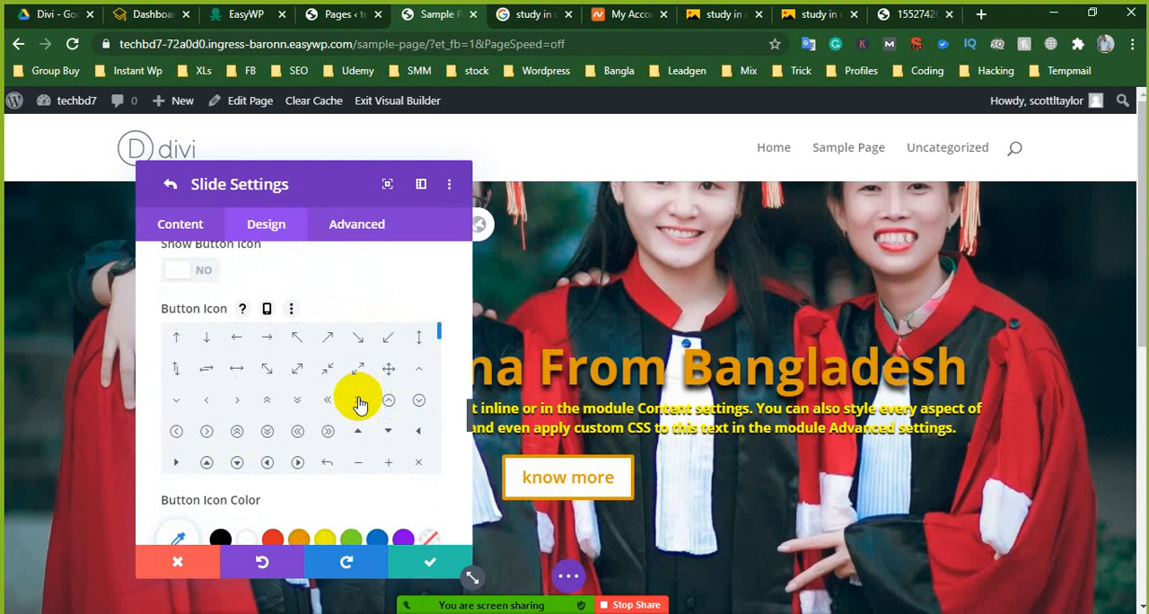
click(358, 400)
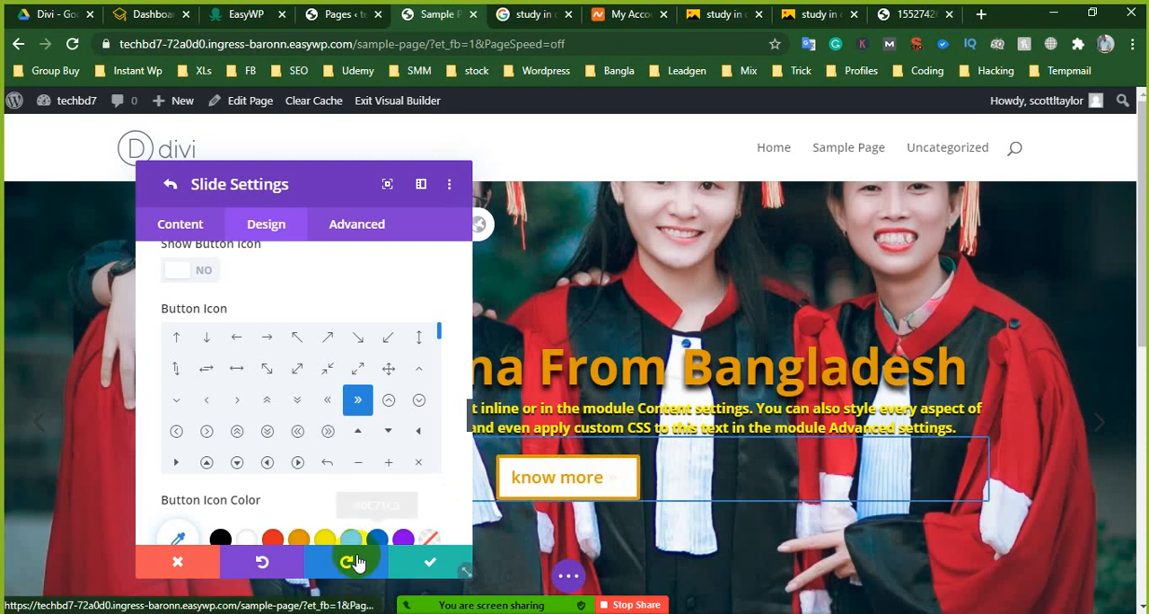
- Look through the other available button icons, keep the chosen one, and save the slide and fullwidth slider settings
scroll(326, 458, down, 5)
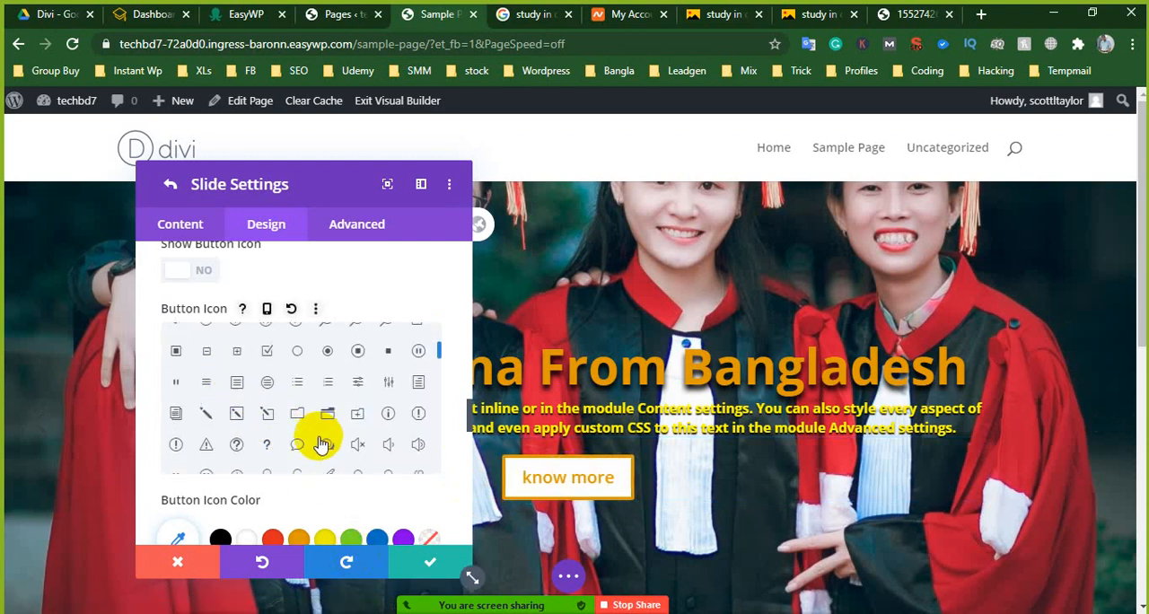
scroll(321, 444, down, 2)
scroll(296, 410, down, 2)
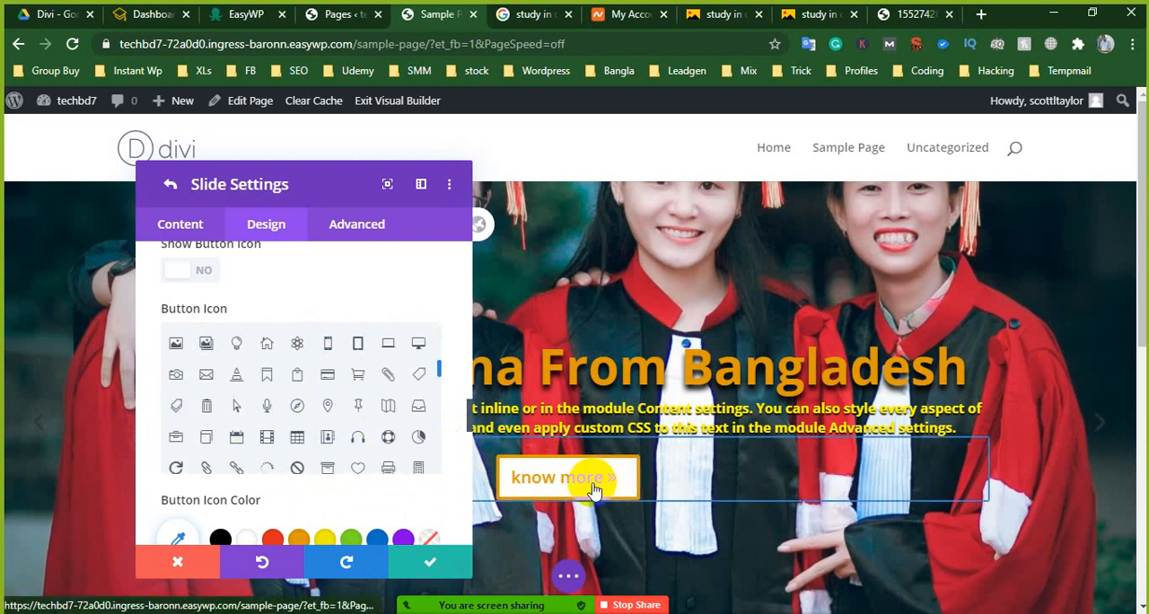
scroll(281, 444, down, 5)
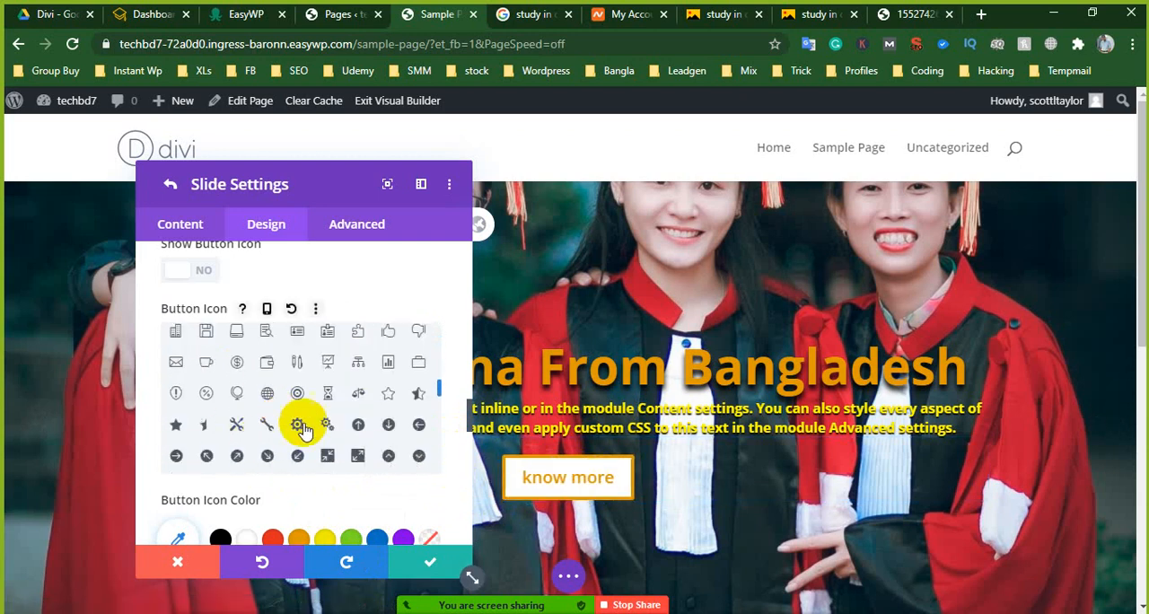
scroll(283, 447, down, 3)
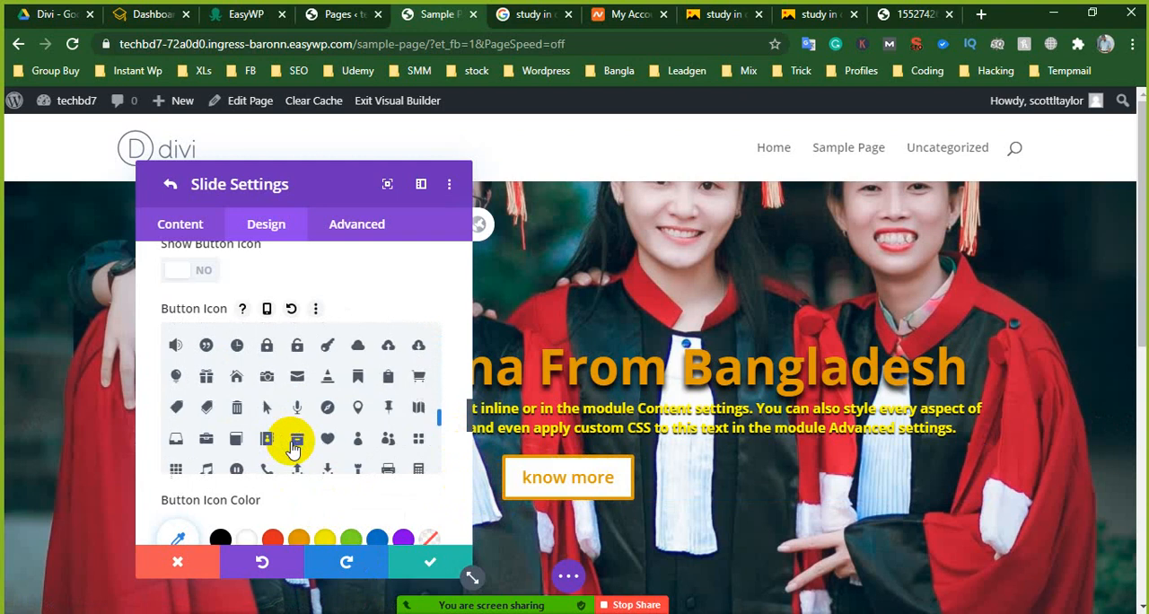
click(427, 563)
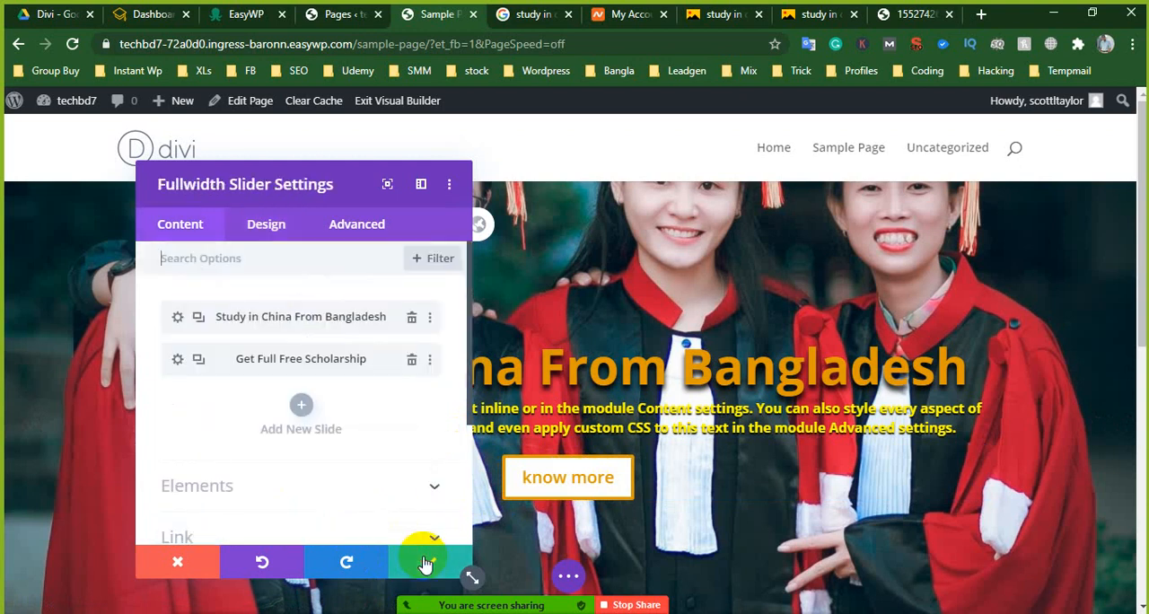
click(426, 563)
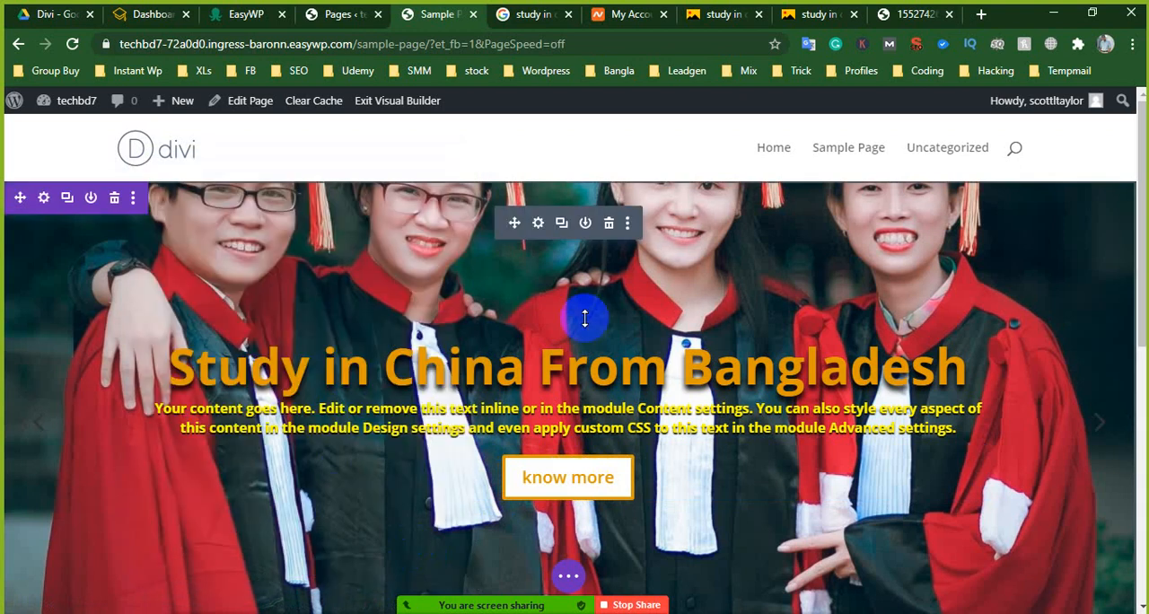
scroll(557, 350, down, 1)
scroll(519, 373, up, 1)
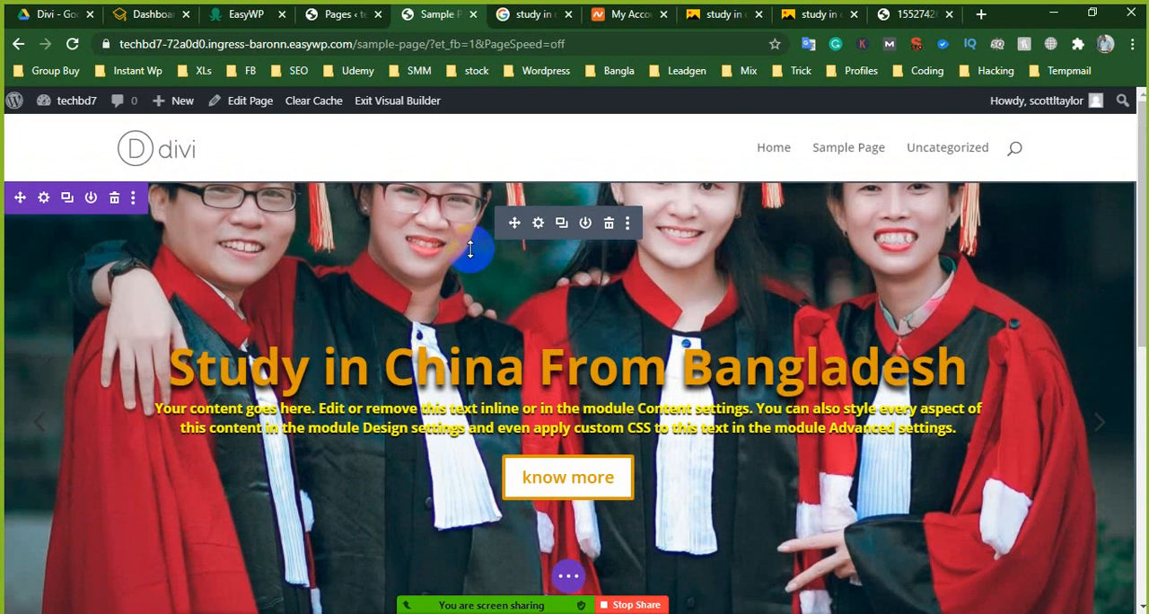
- Open the Get Full Free Scholarship slide's settings, remove its background color, and bring up the background image options
click(539, 226)
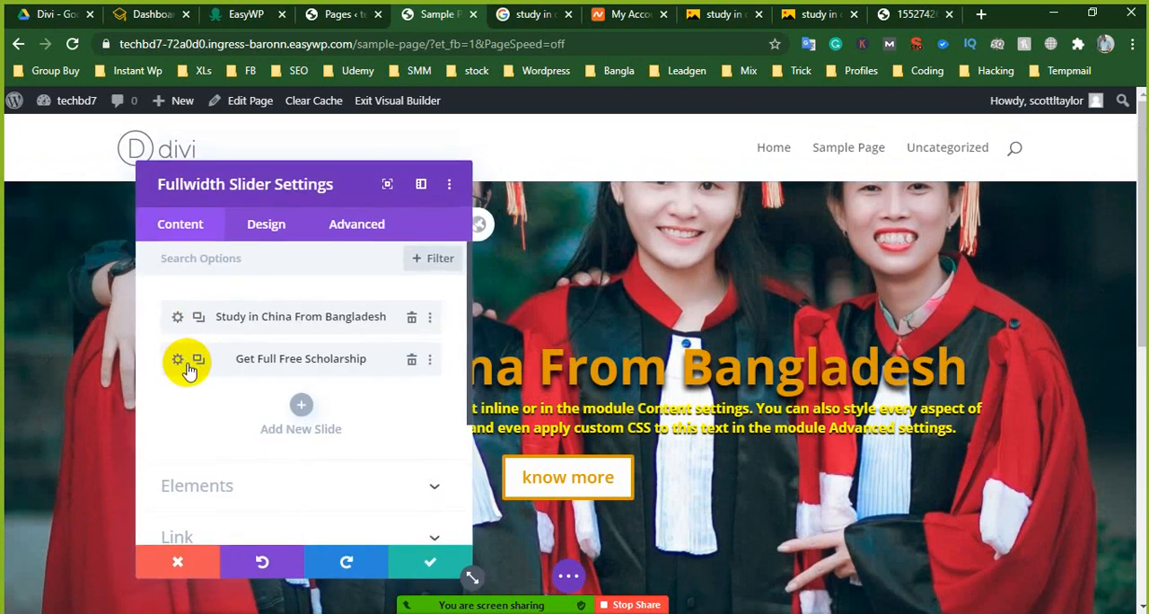
click(182, 360)
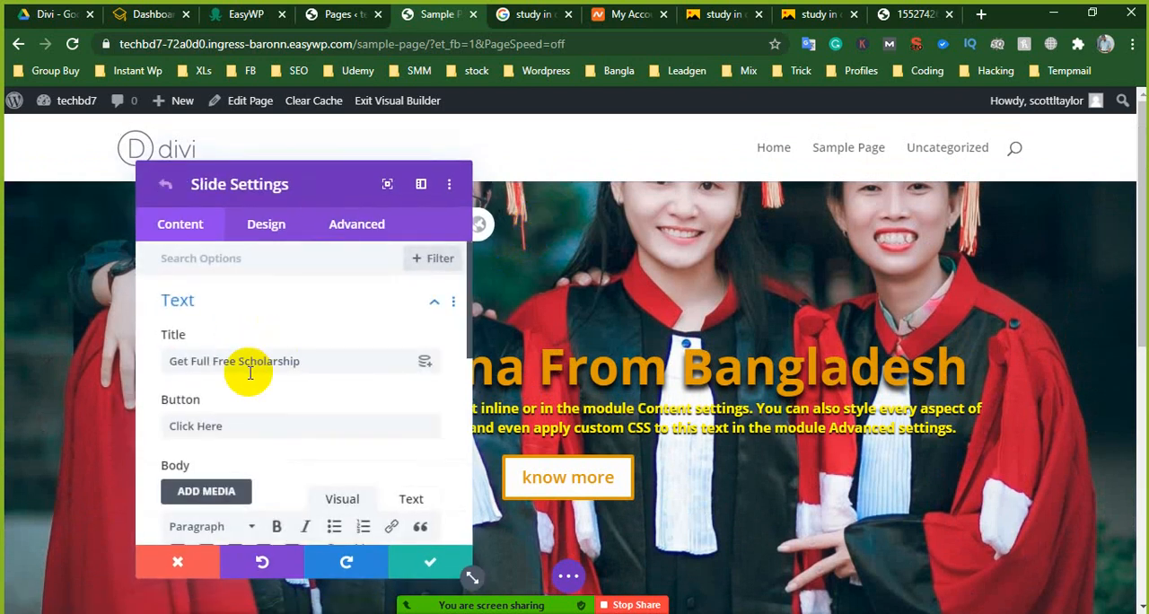
scroll(248, 372, down, 2)
scroll(256, 467, down, 5)
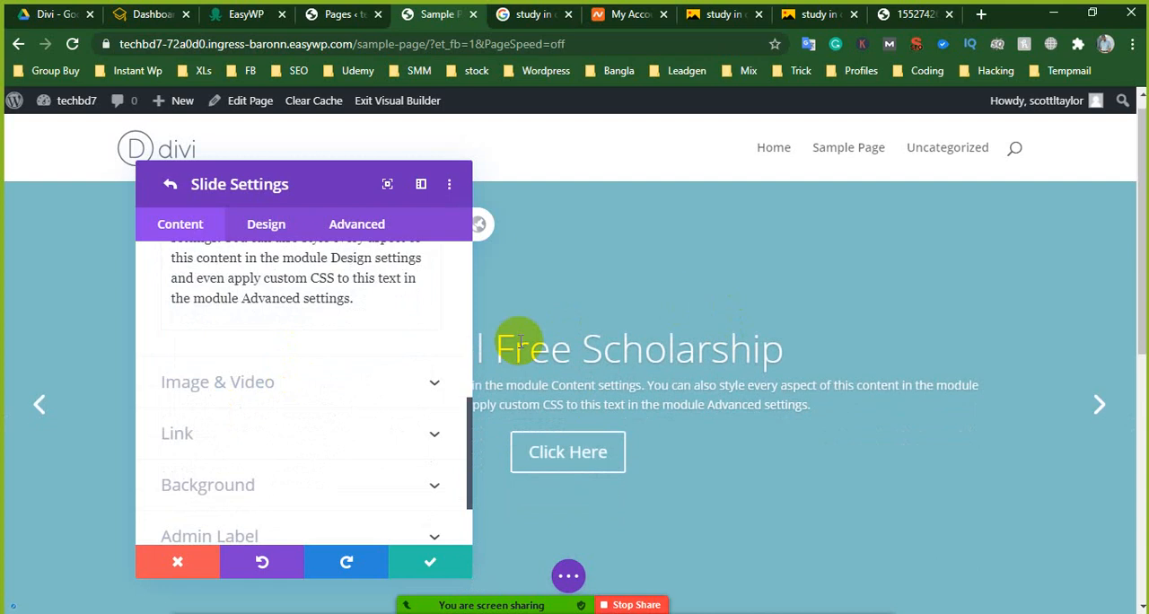
scroll(589, 340, up, 2)
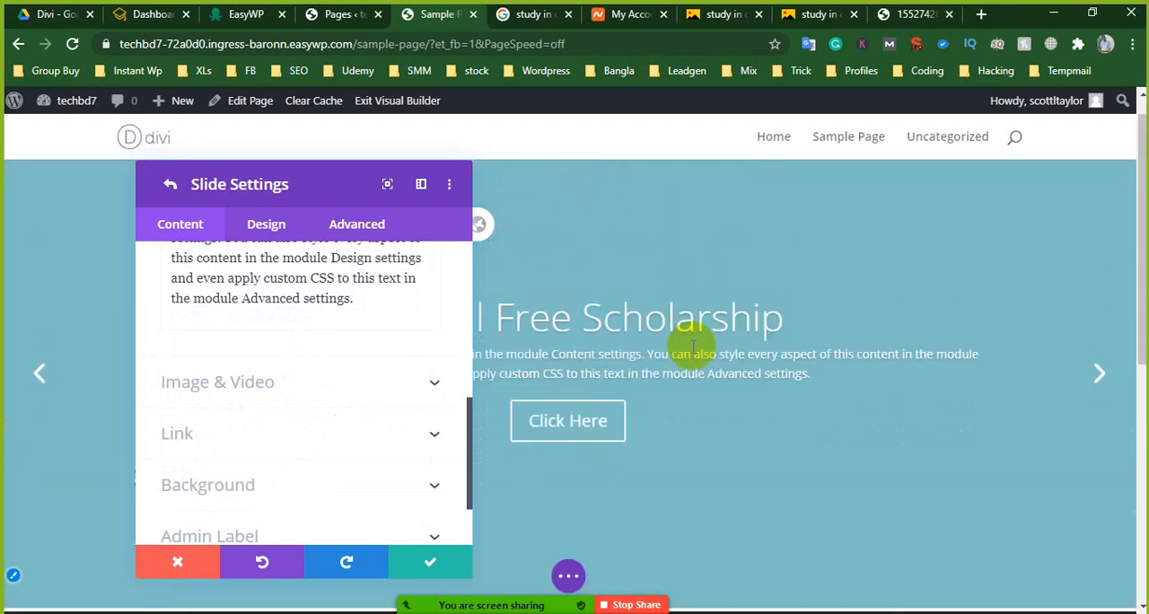
scroll(225, 426, down, 2)
click(226, 404)
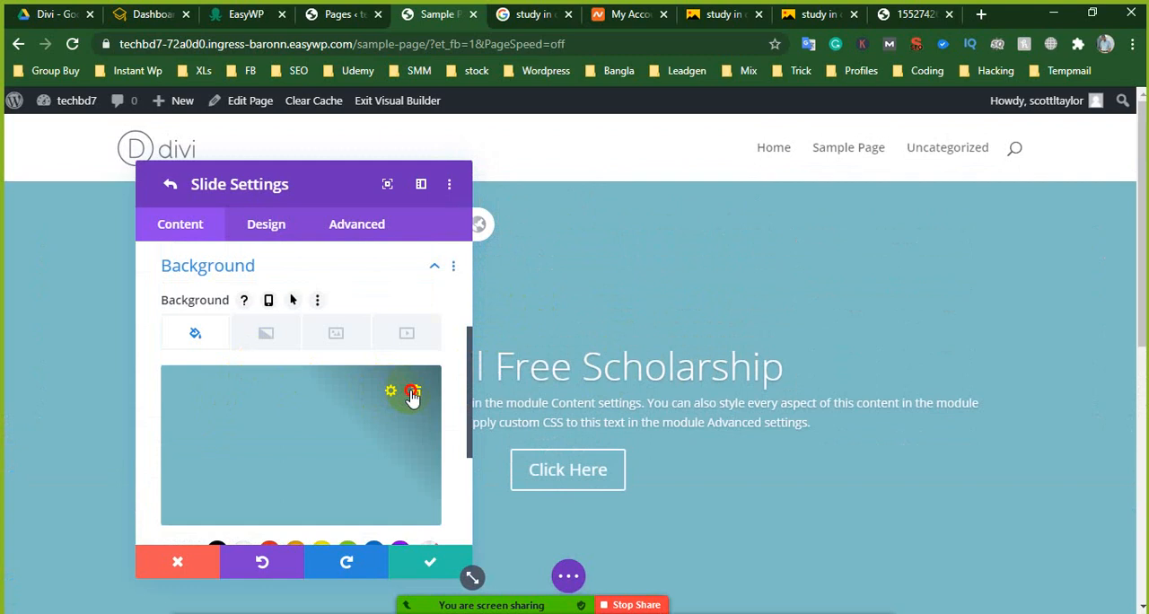
click(411, 396)
click(335, 337)
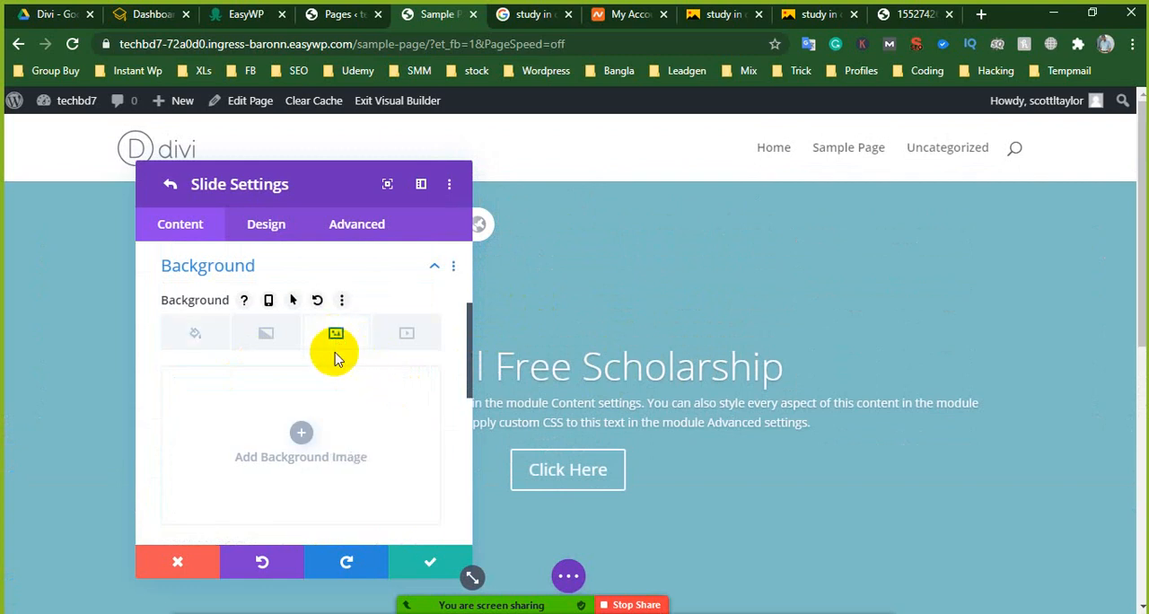
- Look through the Yandex image results for study in china for a suitable slide background photo
click(731, 15)
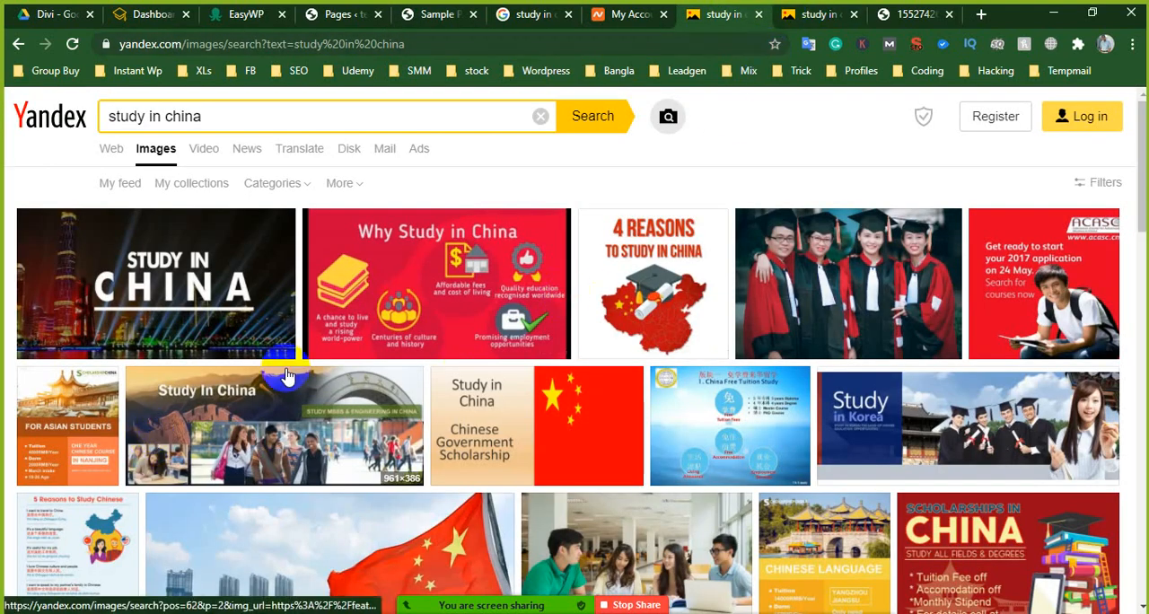
scroll(287, 378, down, 1)
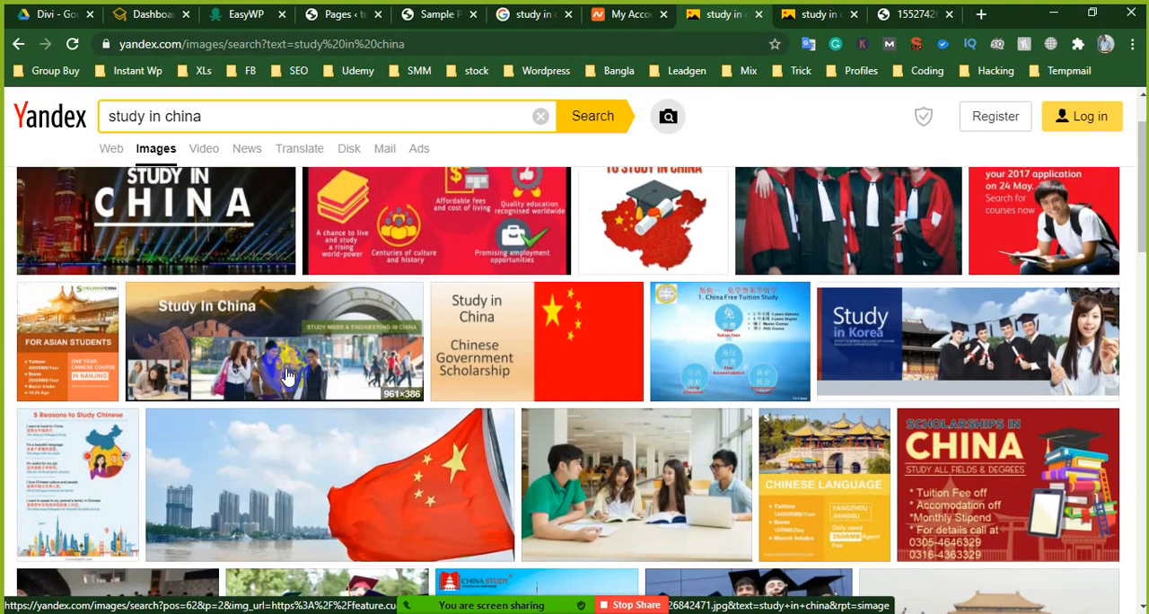
scroll(287, 377, down, 1)
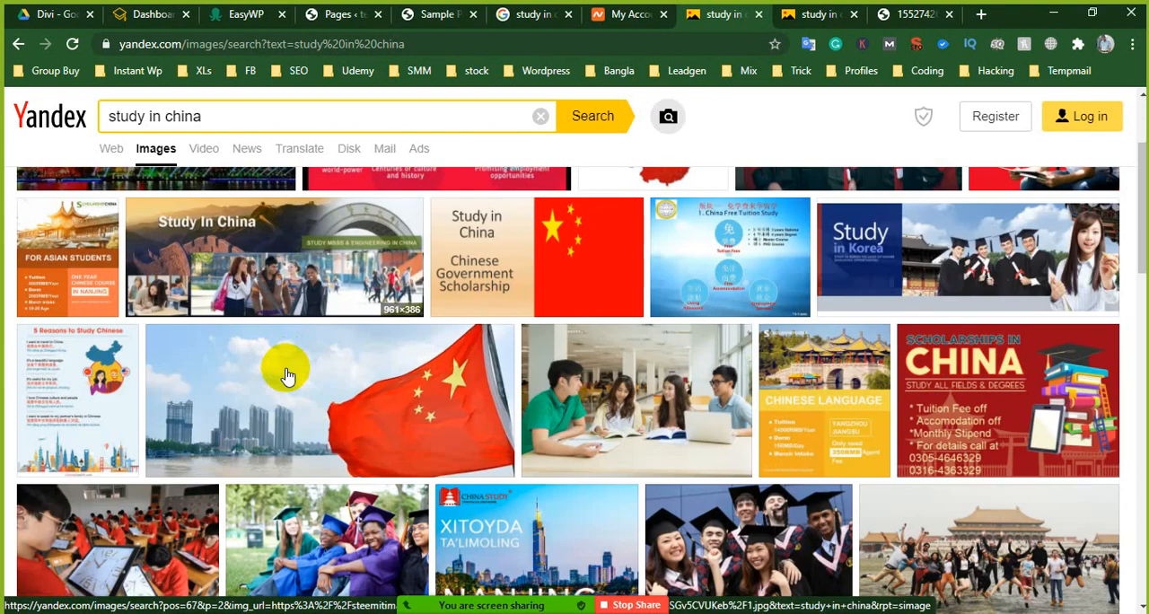
scroll(287, 377, down, 1)
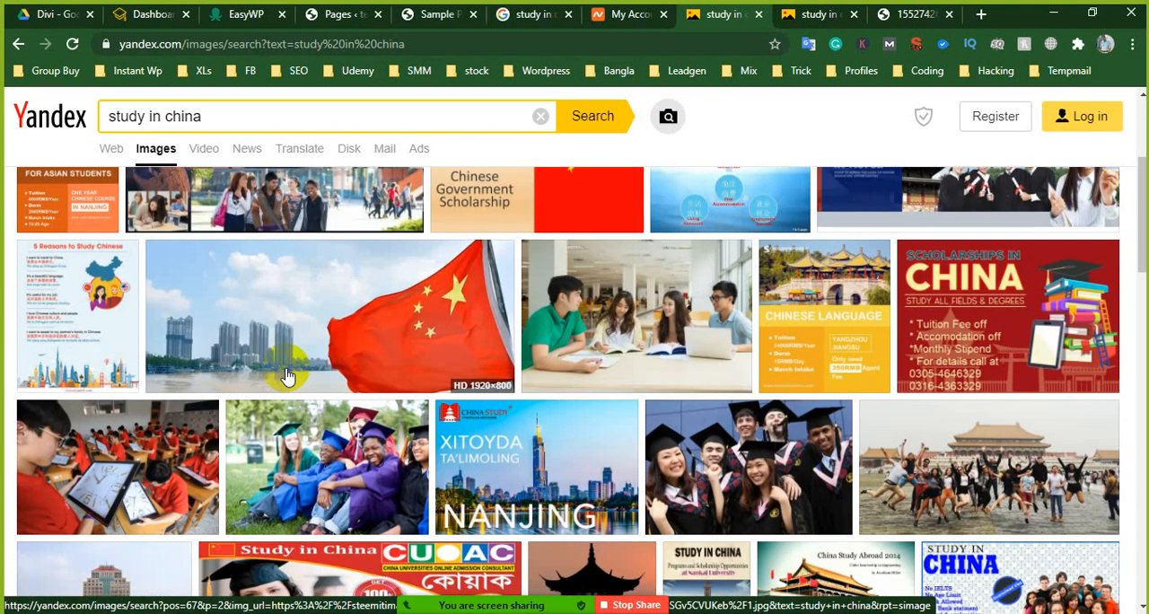
scroll(287, 377, down, 1)
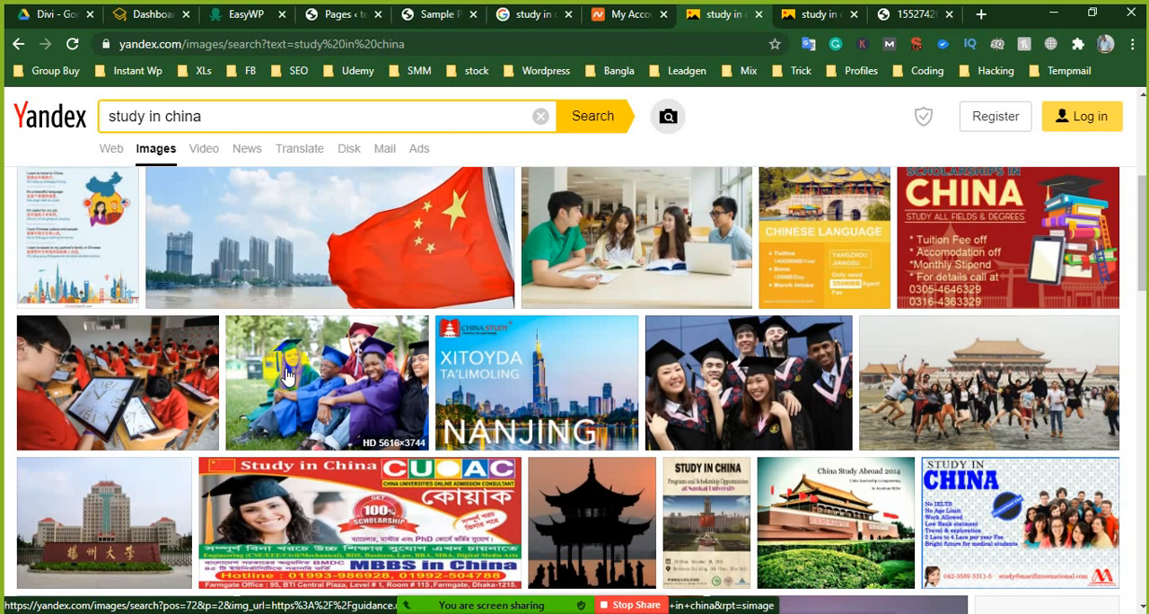
scroll(288, 377, down, 2)
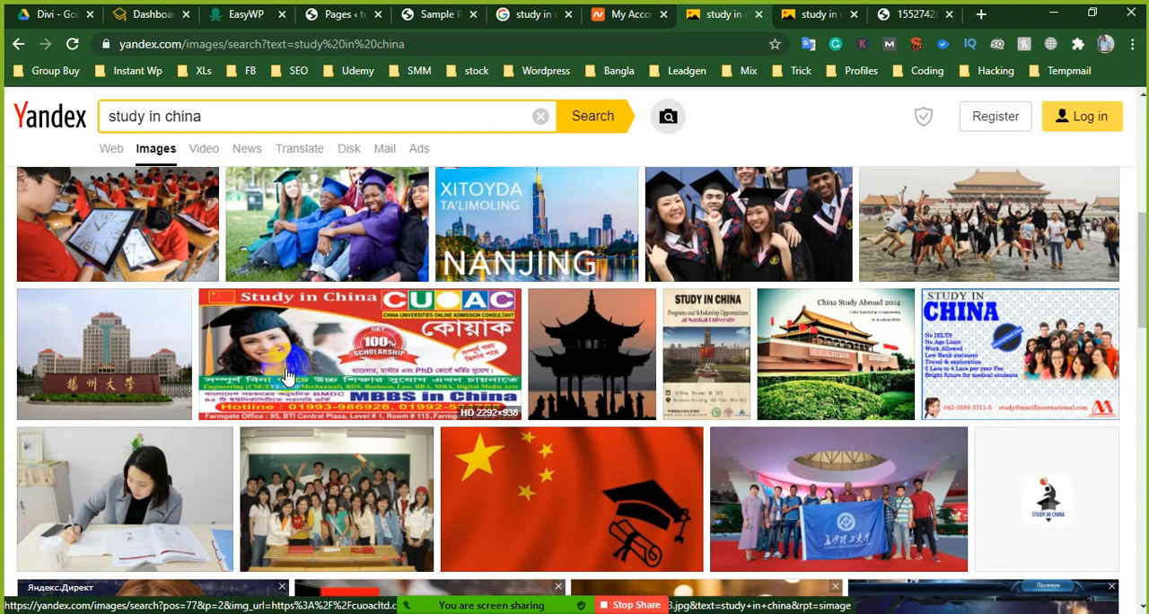
scroll(288, 377, down, 2)
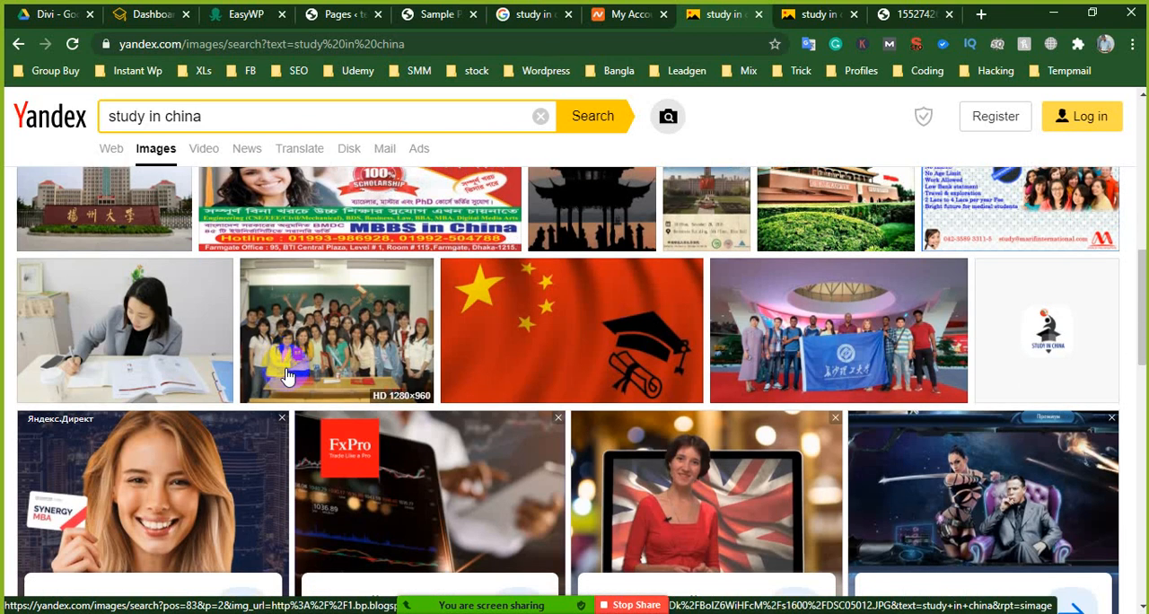
scroll(288, 377, down, 4)
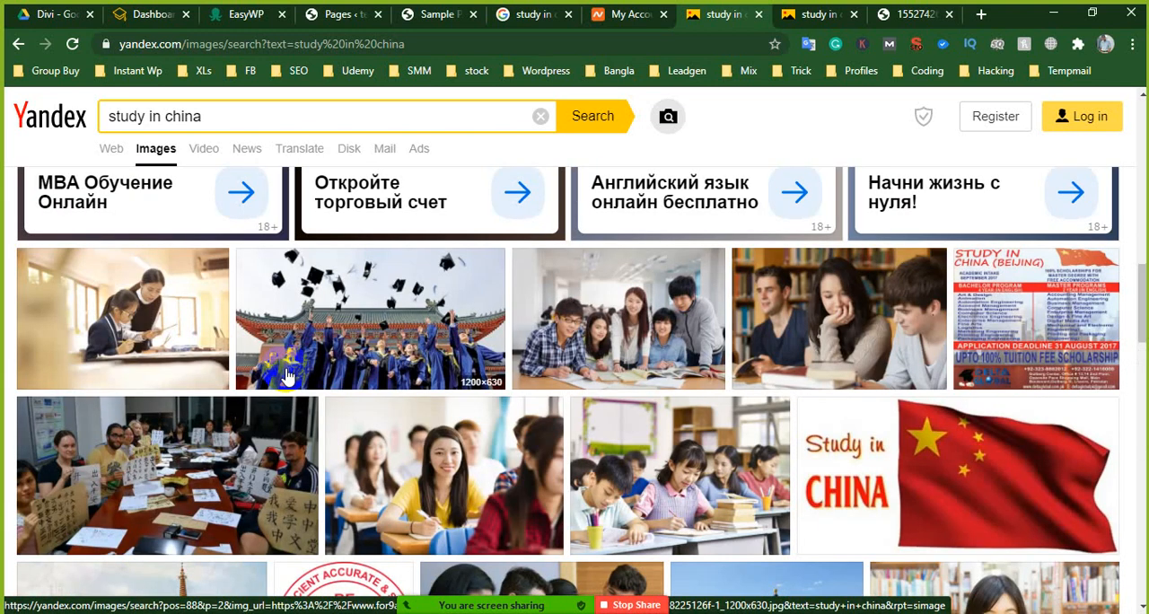
scroll(287, 377, down, 2)
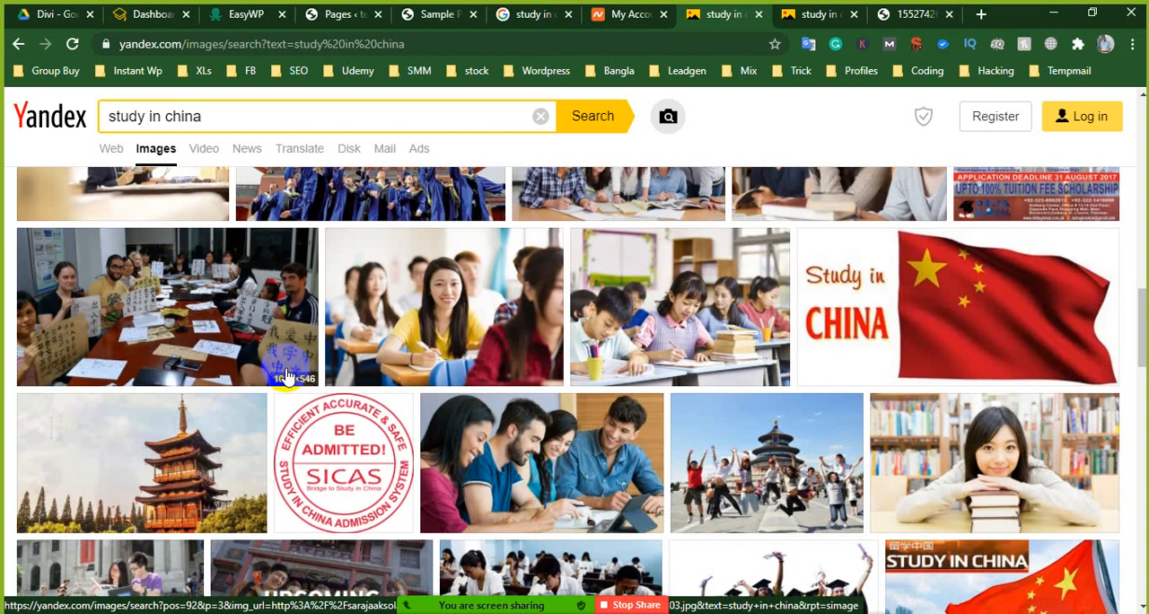
scroll(287, 377, down, 2)
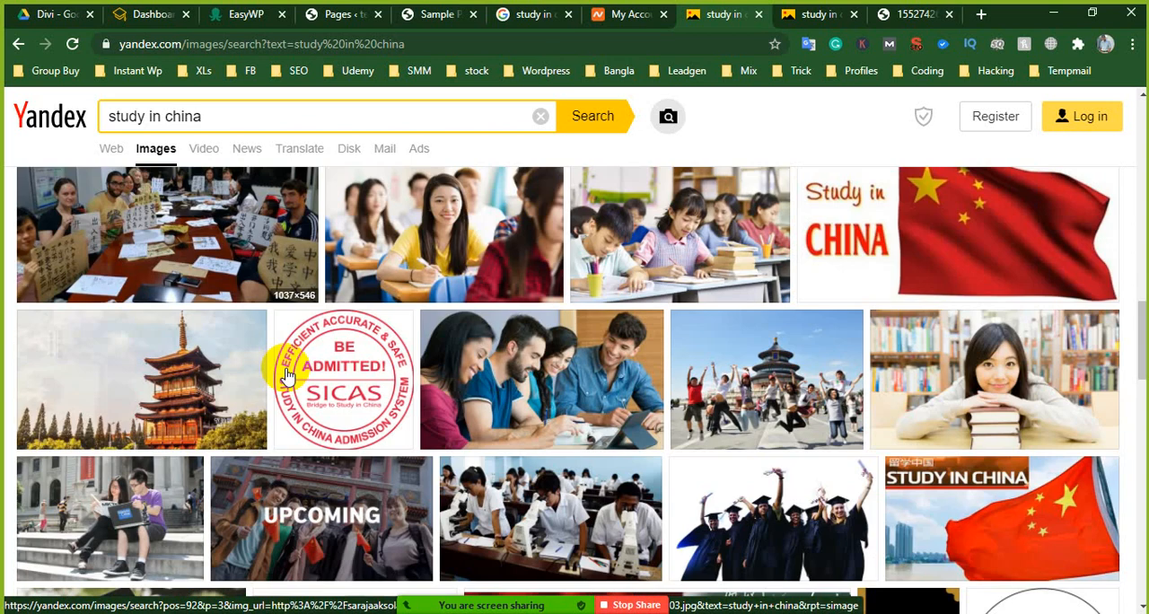
scroll(287, 377, down, 1)
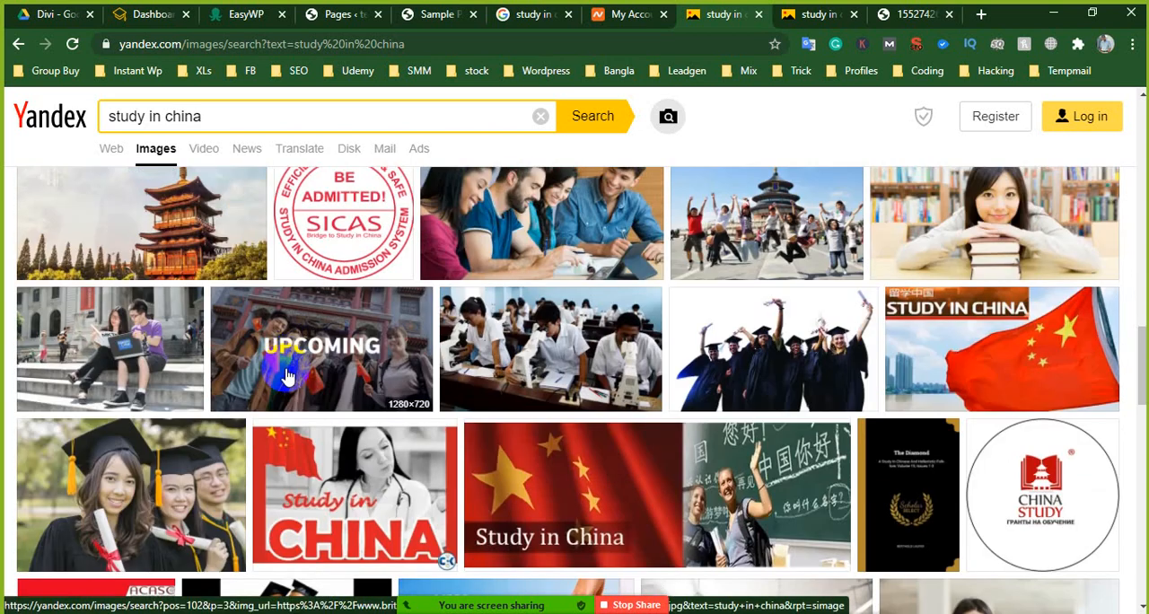
- Preview the photo of the student resting on a stack of books, close it, and look further through the results
click(998, 235)
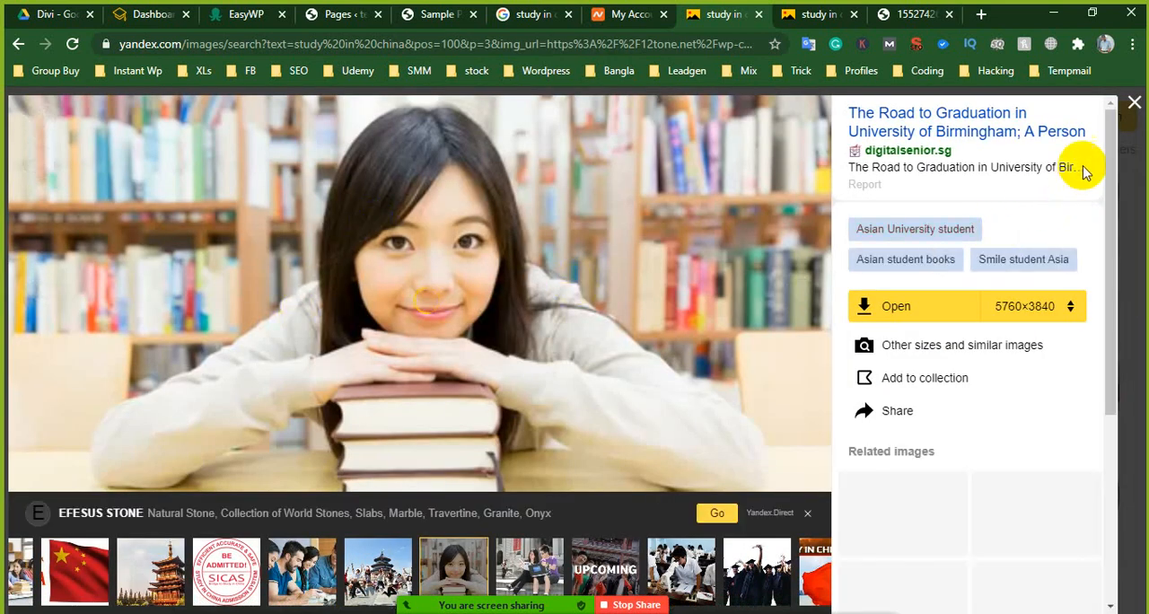
click(1136, 104)
scroll(575, 431, down, 3)
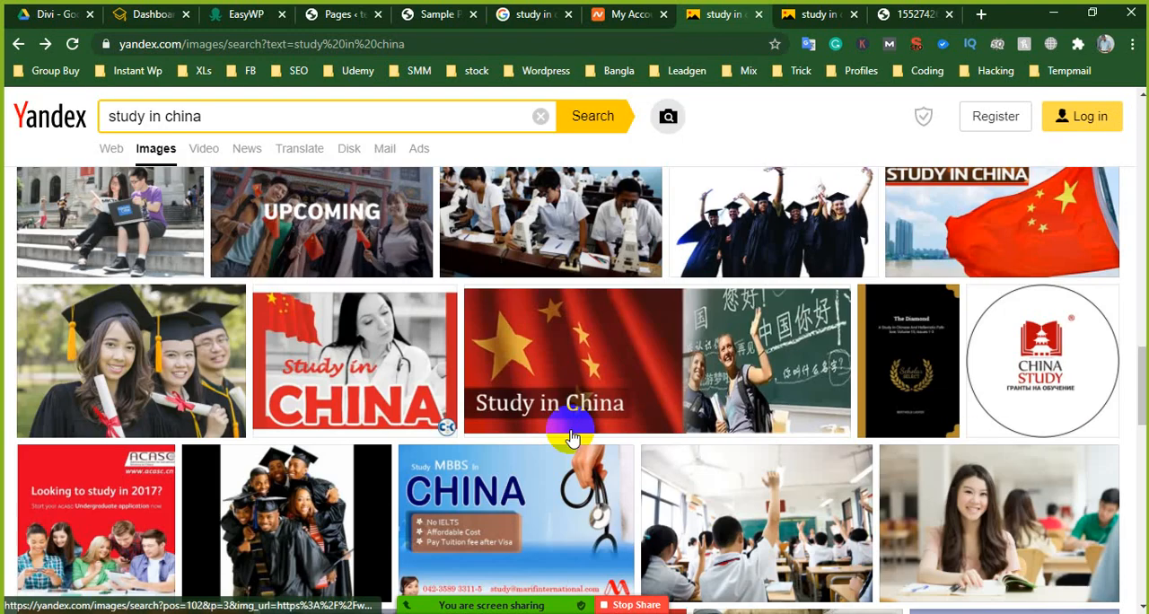
mouse_move(575, 437)
scroll(574, 438, down, 1)
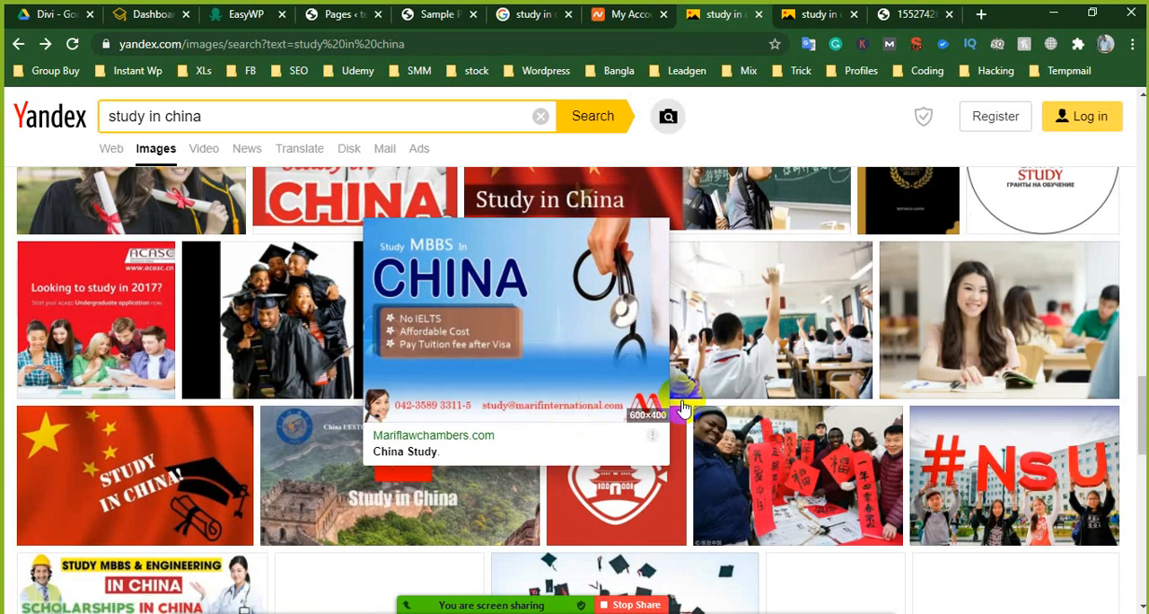
- From the smiling classroom student photo's related images, choose the 1270×580 office photo of a woman holding a tablet and dismiss the login prompt
click(997, 342)
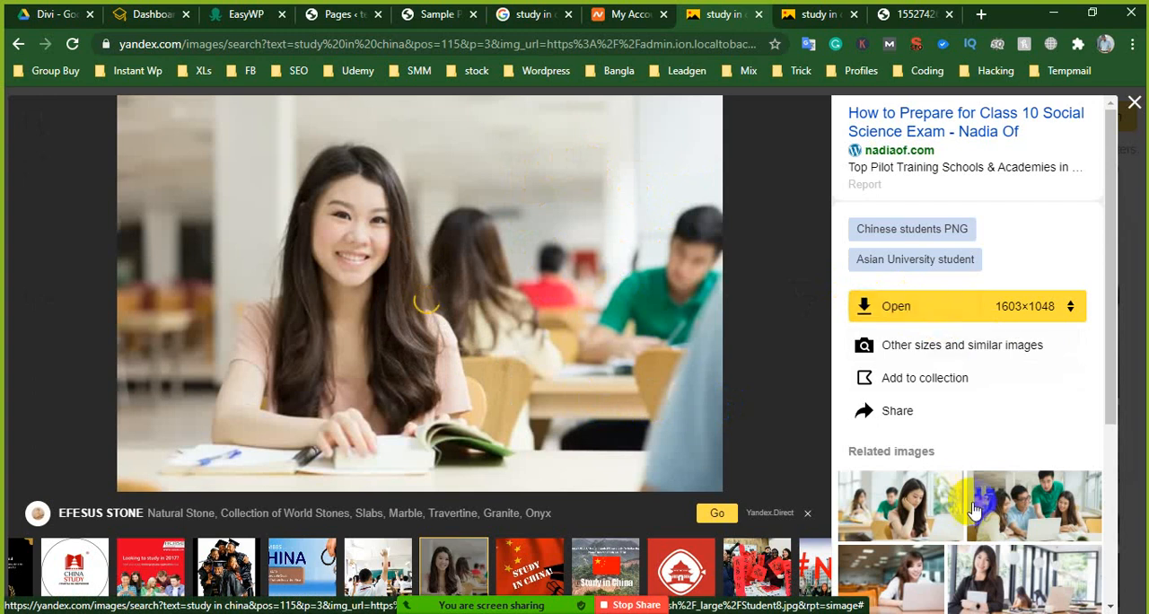
click(934, 503)
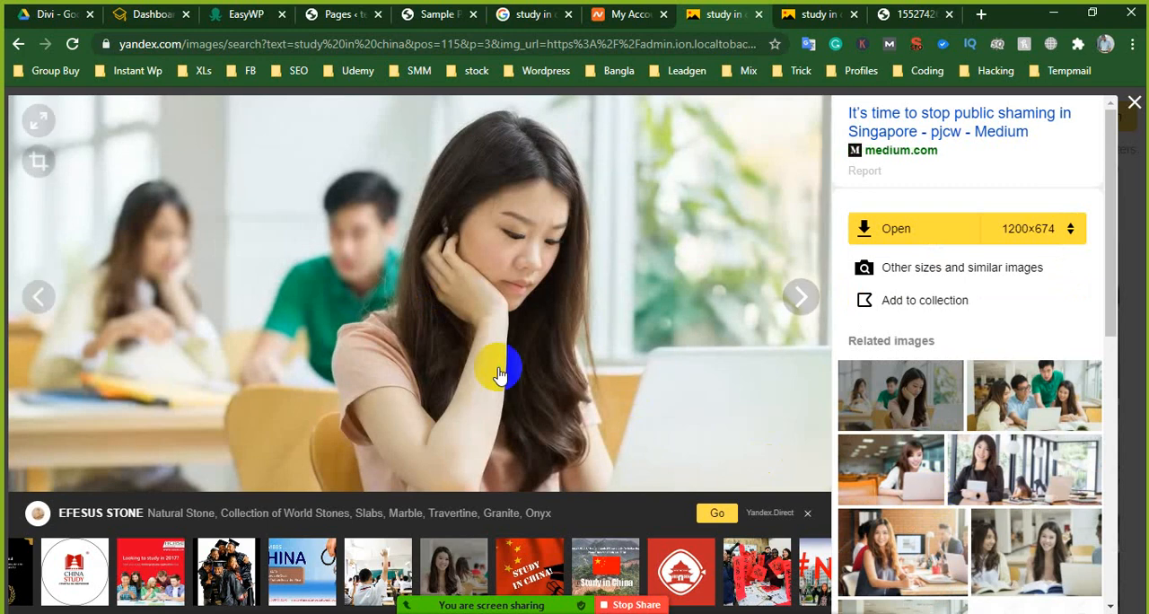
click(1042, 467)
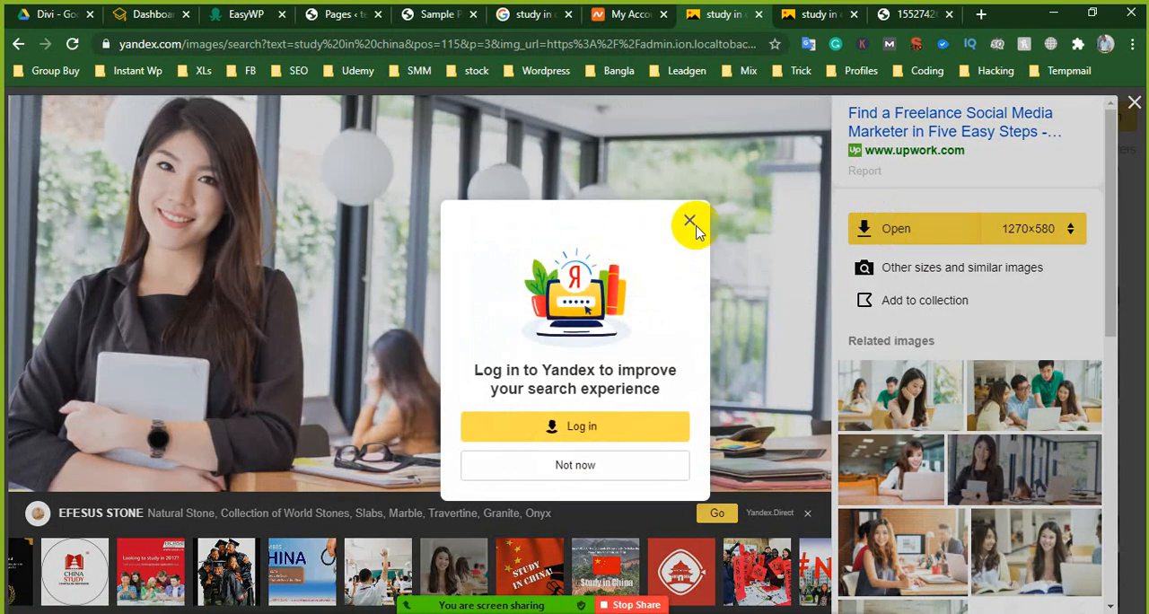
click(691, 223)
- Save the full-size office photo to the Desktop as a PNG image named study
right_click(447, 244)
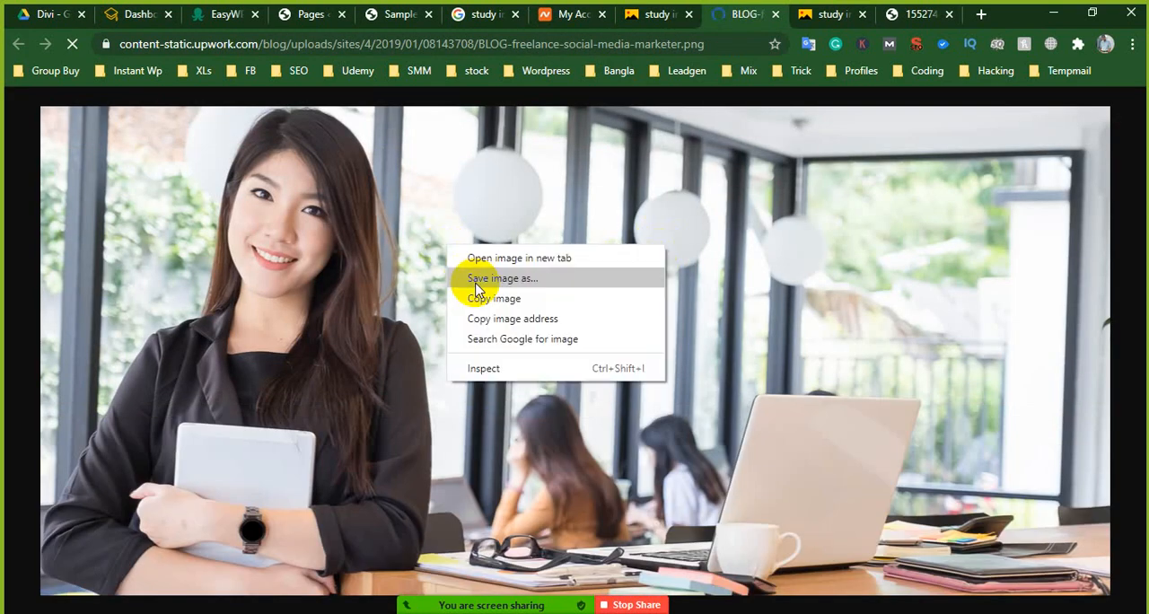
click(481, 285)
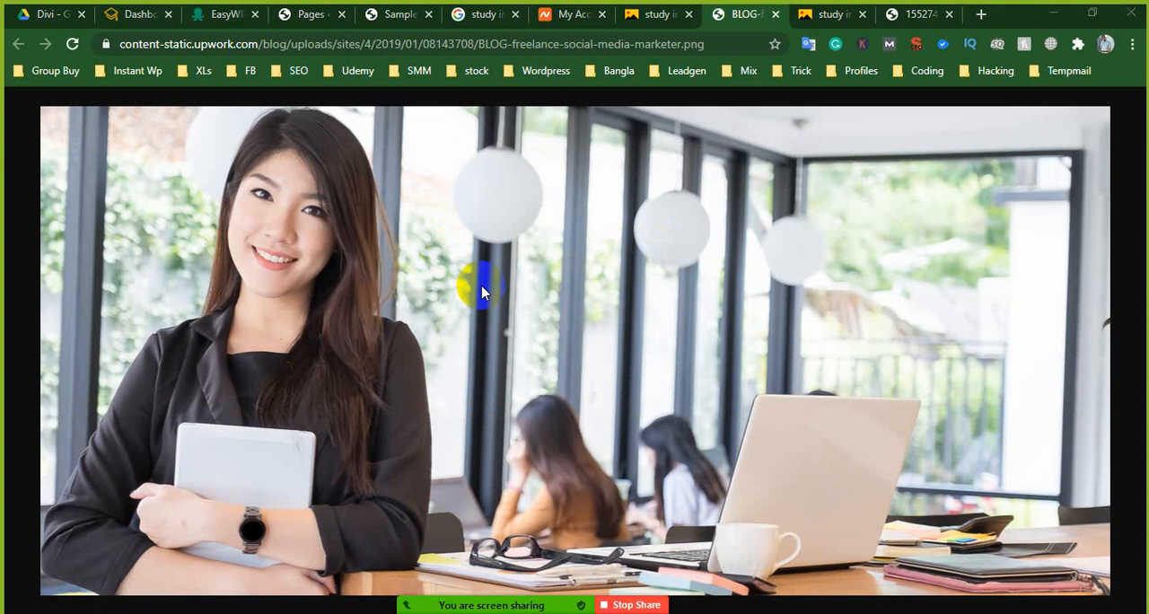
scroll(81, 131, up, 1)
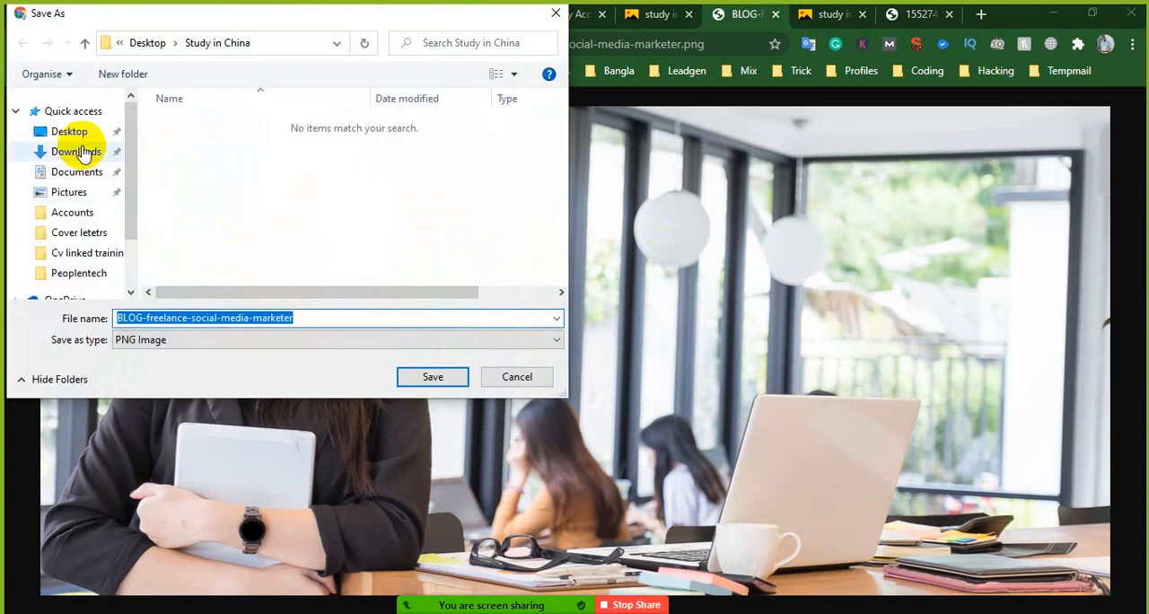
click(69, 132)
double_click(220, 318)
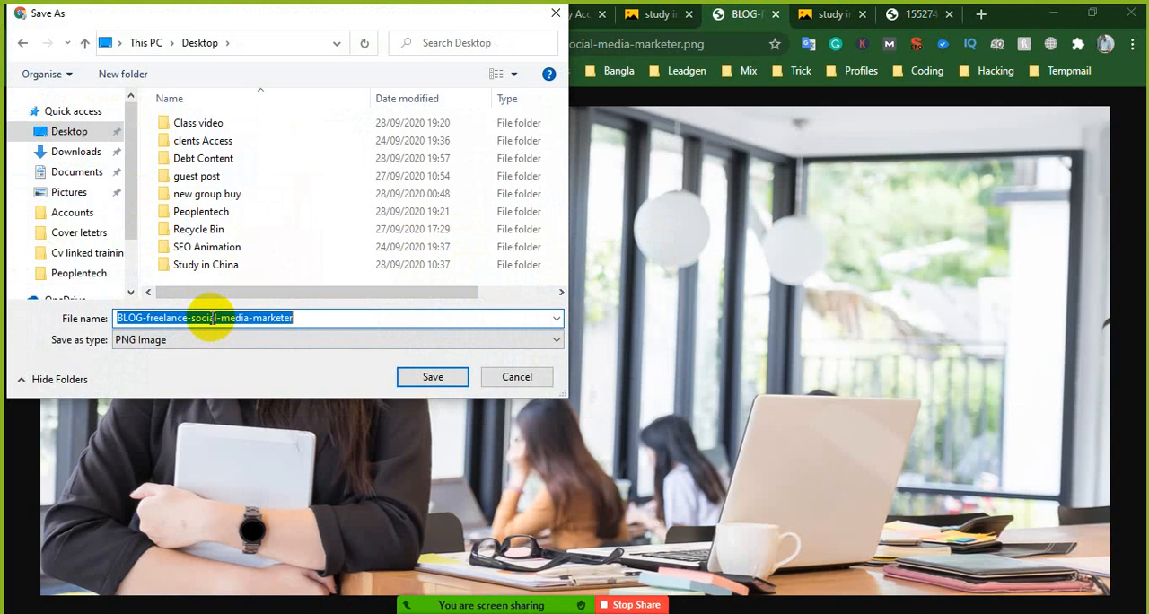
text(study)
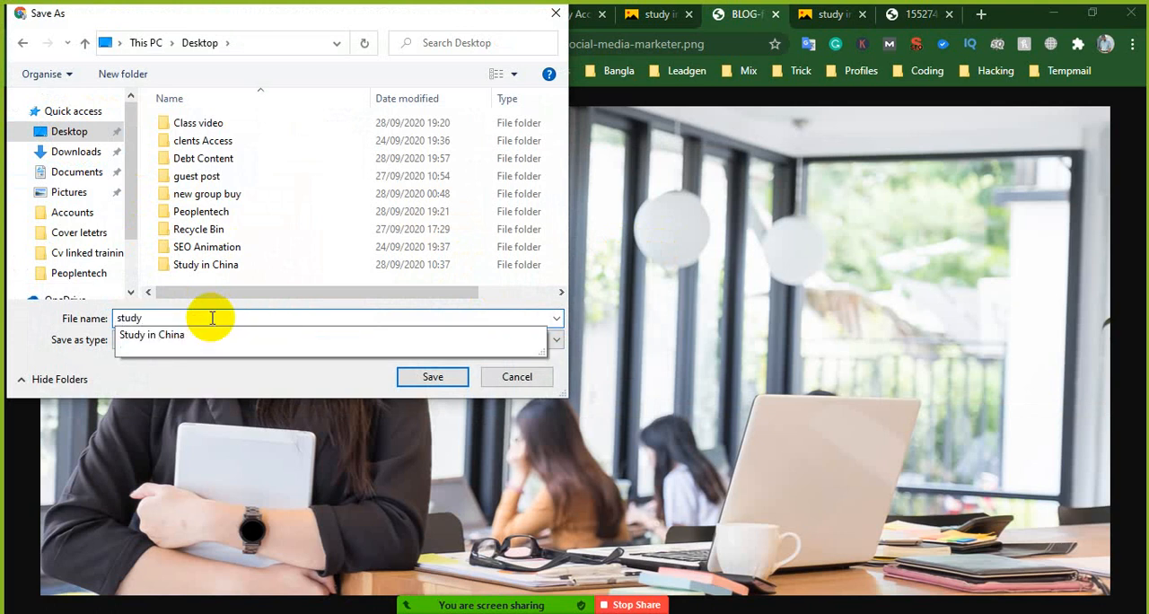
key(Return)
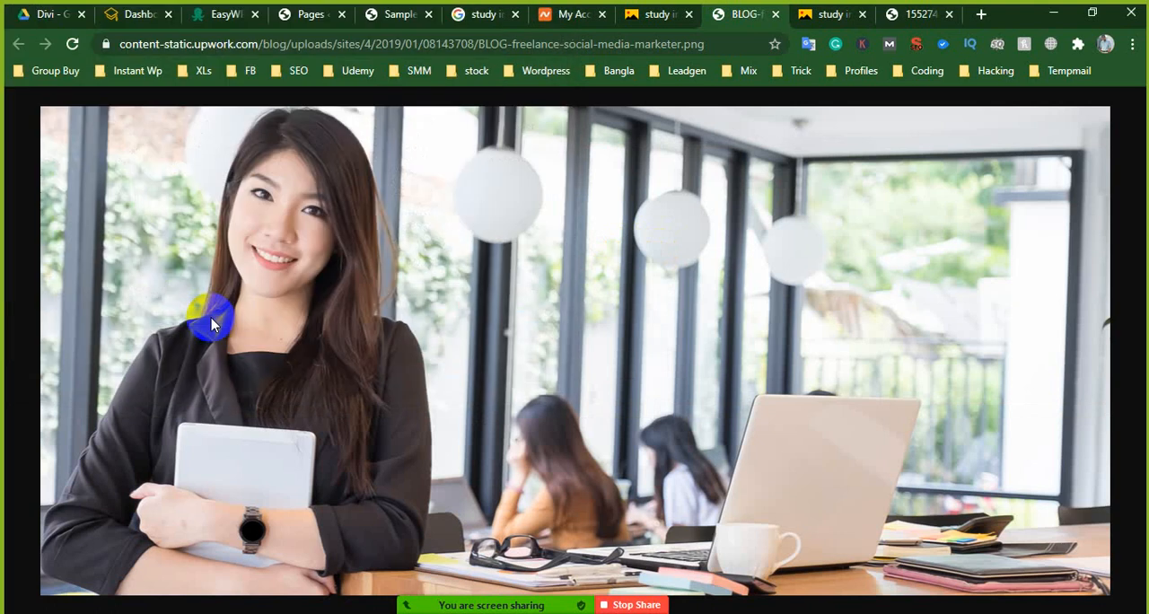
- Close the full-size image, return to the Sample Page slide settings, and bring up file uploading for the background image
click(776, 13)
click(477, 14)
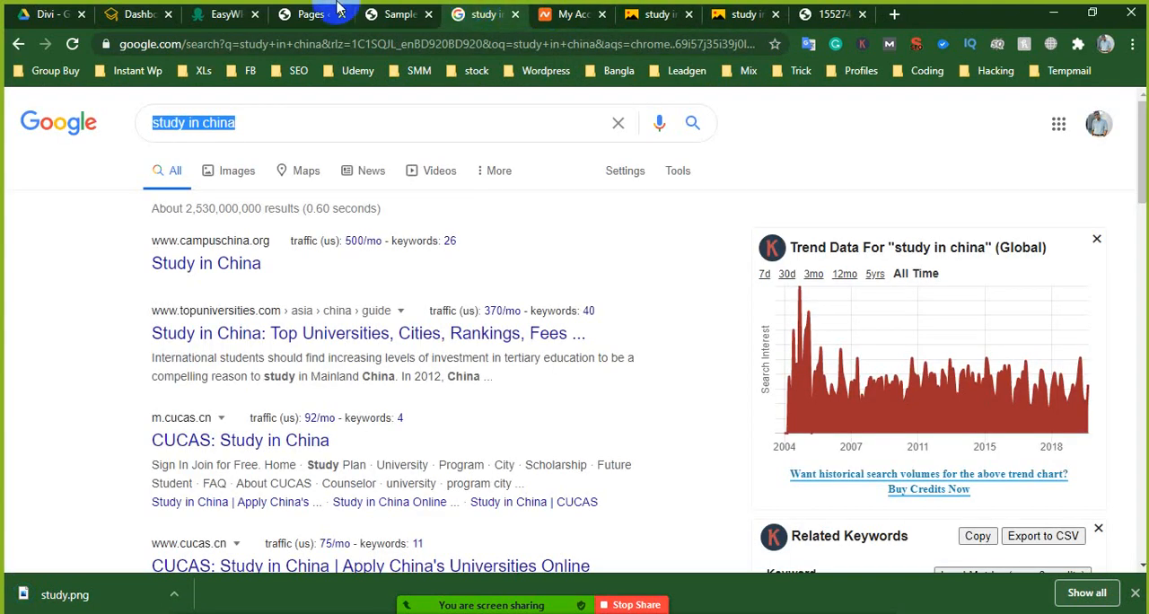
click(381, 13)
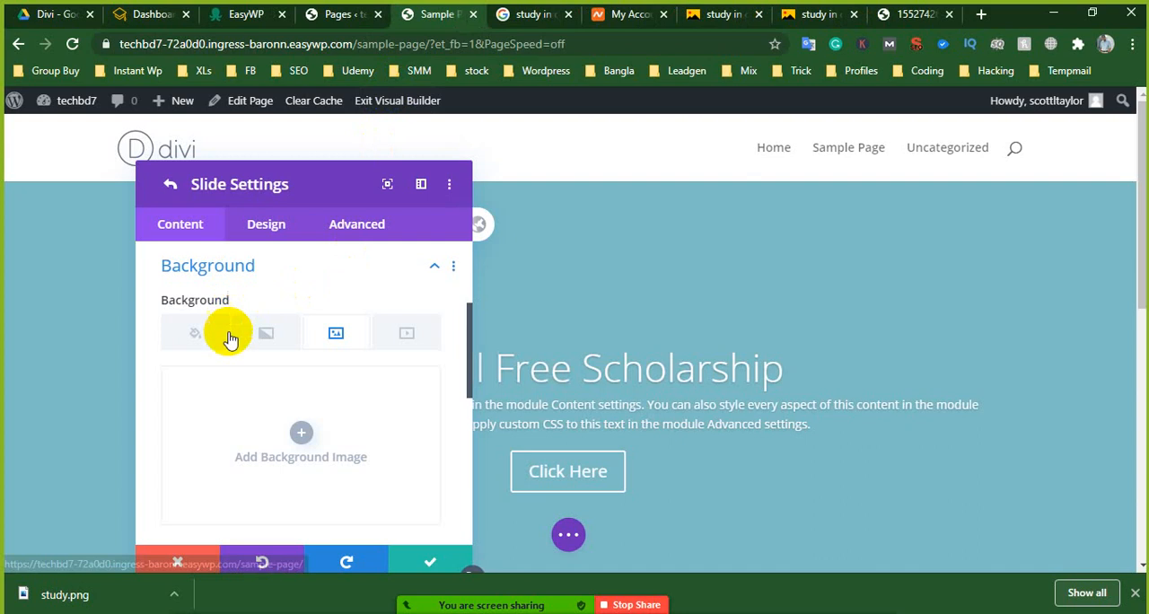
click(299, 433)
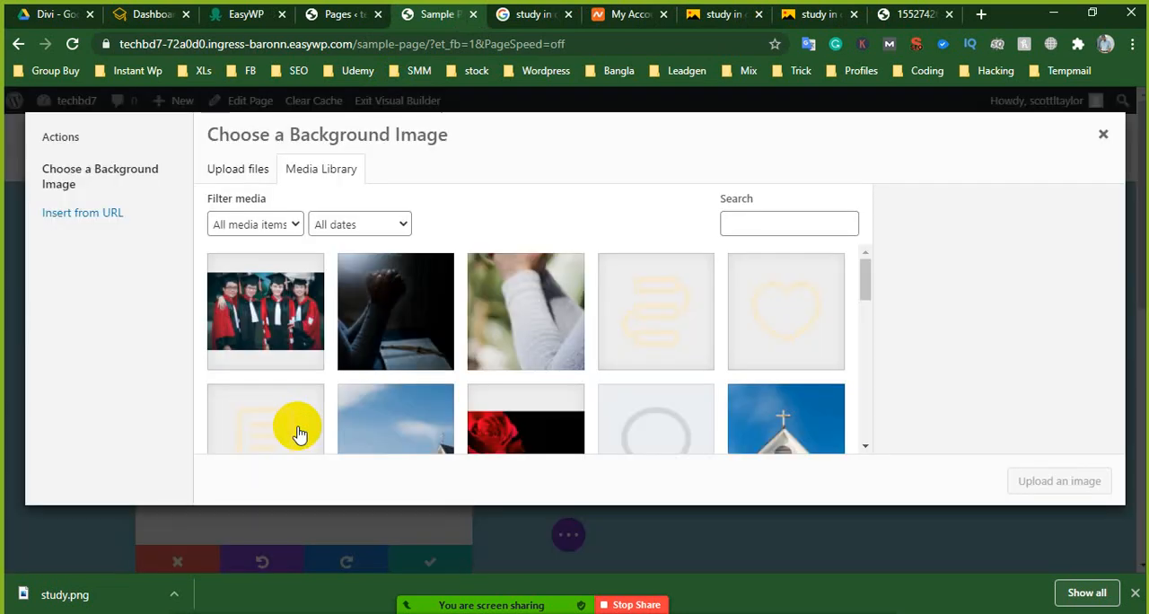
click(247, 175)
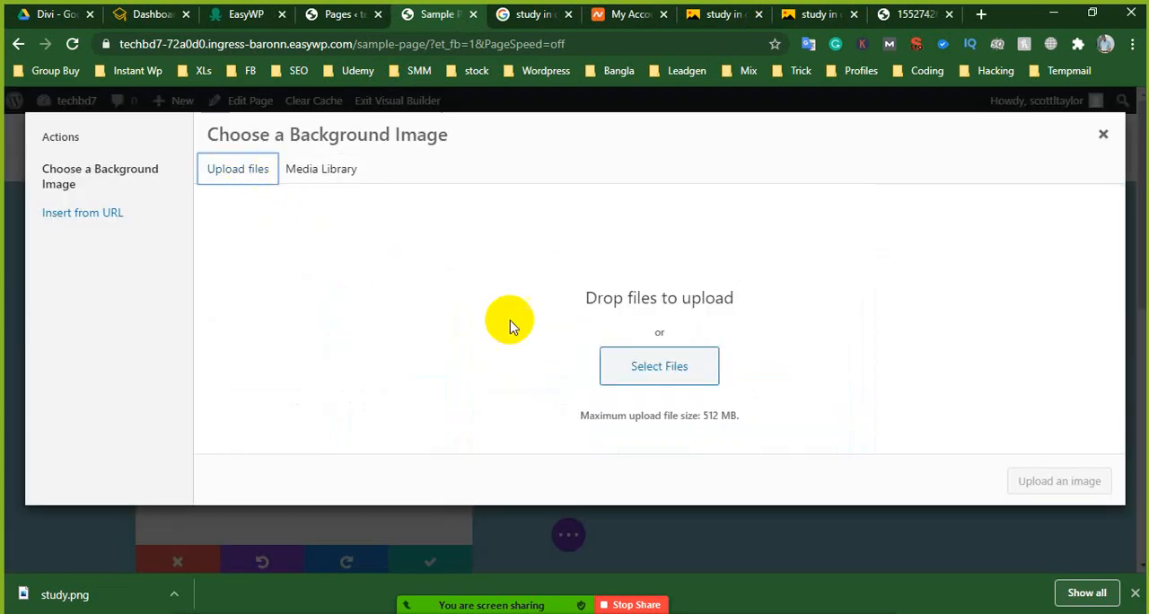
- Upload study.png from the Desktop to the media library
click(653, 372)
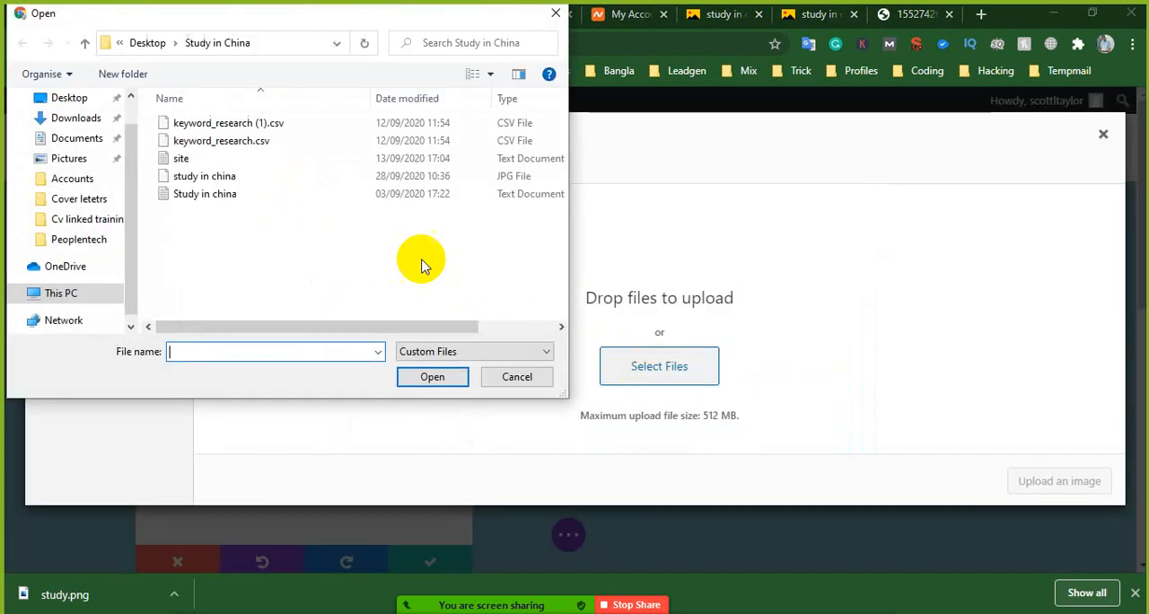
scroll(116, 125, up, 1)
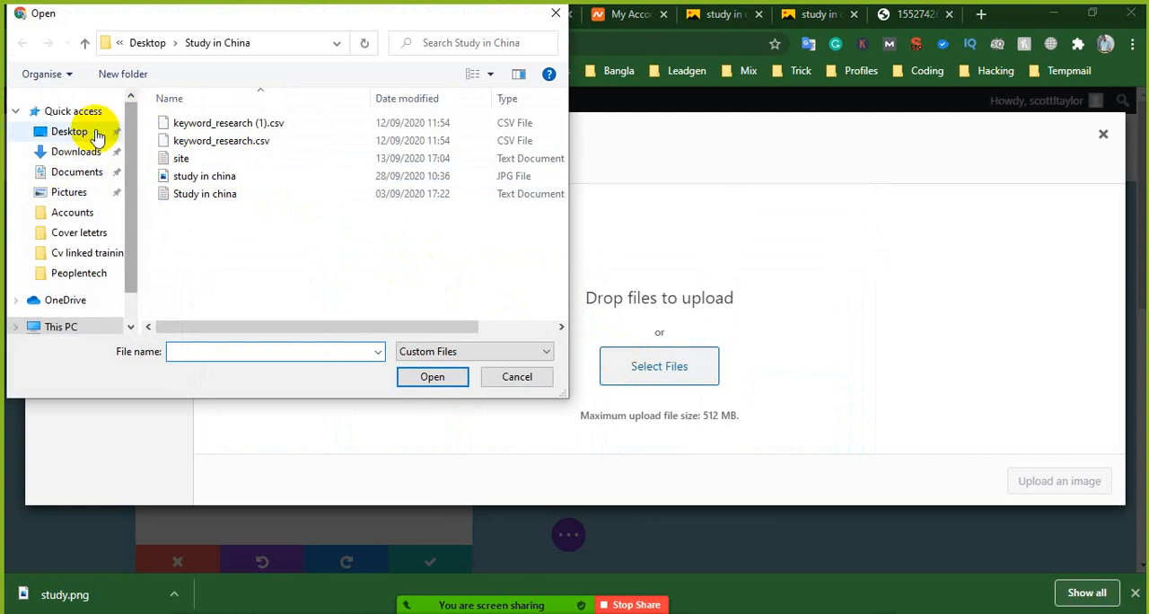
click(99, 130)
scroll(260, 233, down, 2)
scroll(252, 261, down, 3)
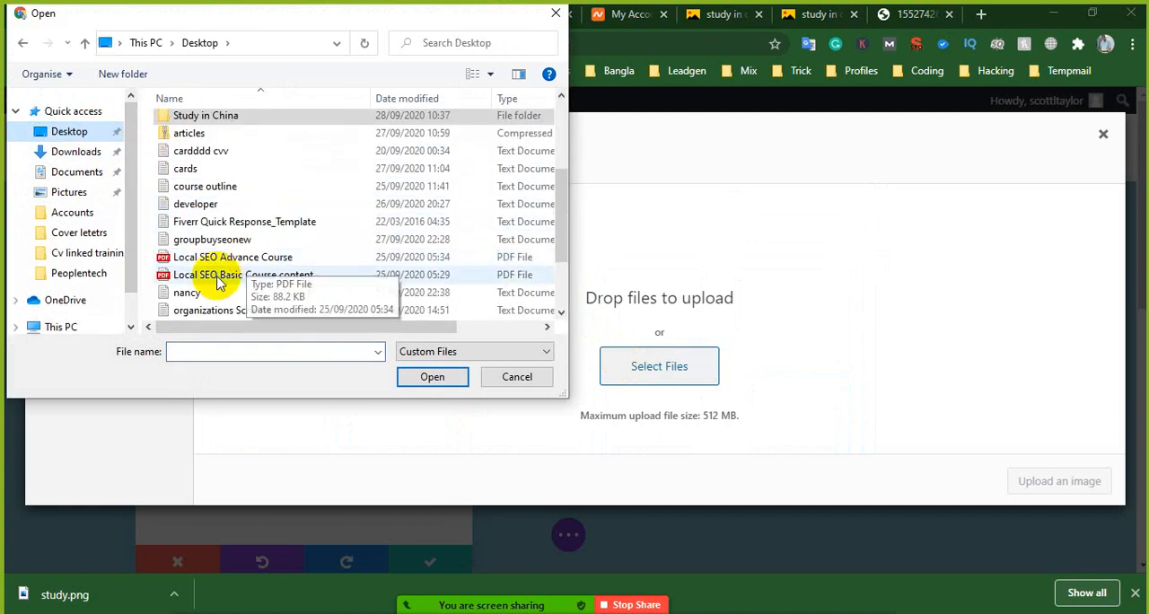
click(233, 275)
click(439, 378)
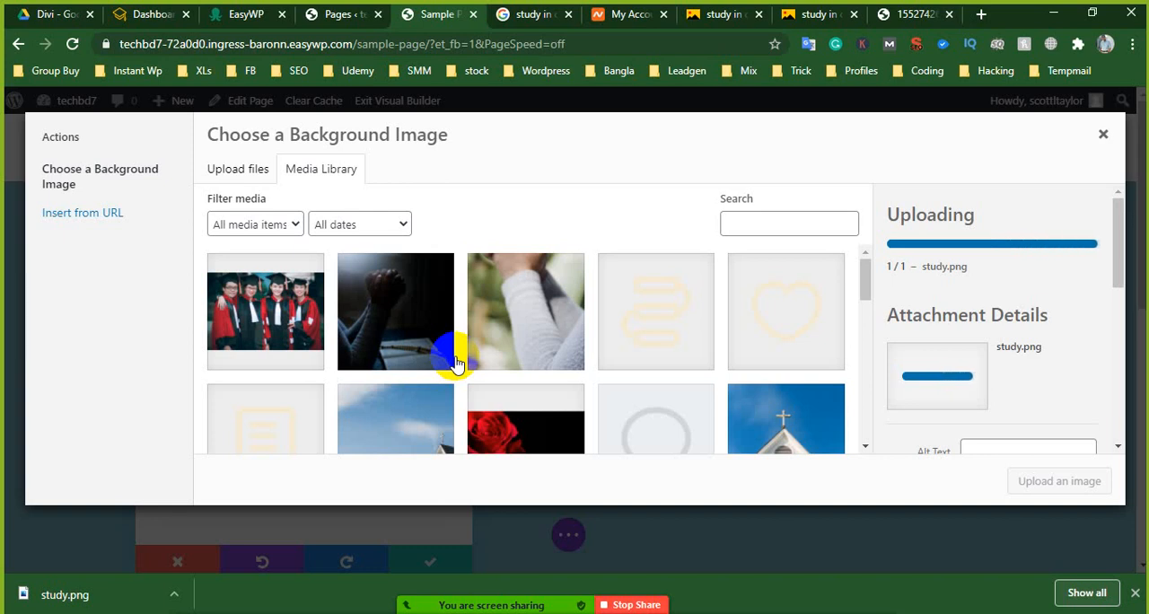
- Dismiss the browser's downloads bar, hide the meeting's thumbnail video, and move its floating panel out of the way
click(1135, 593)
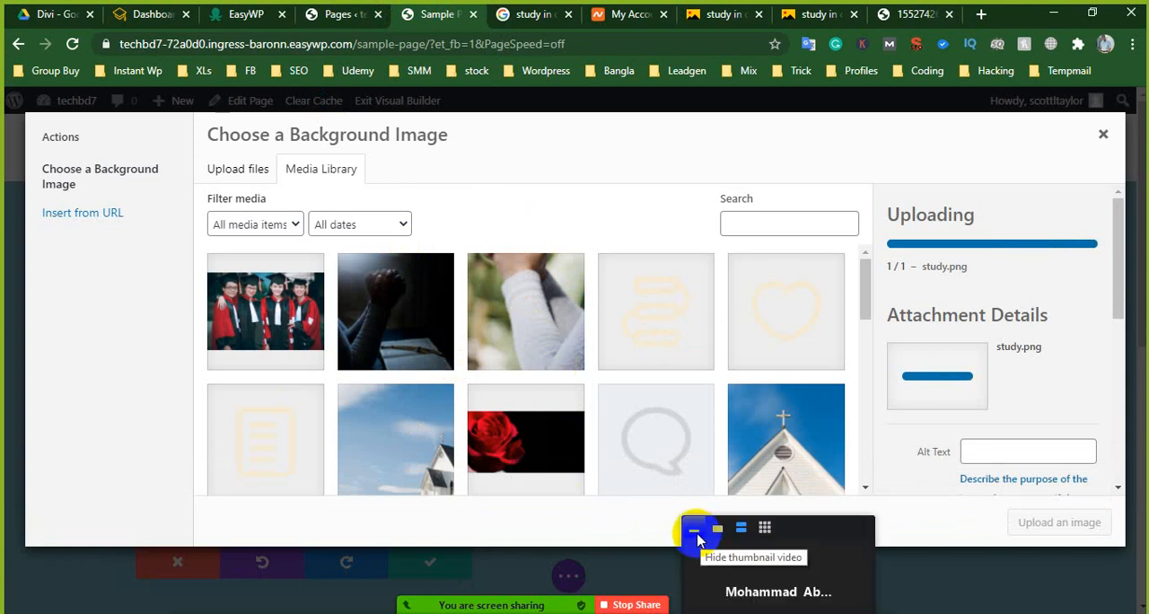
click(698, 536)
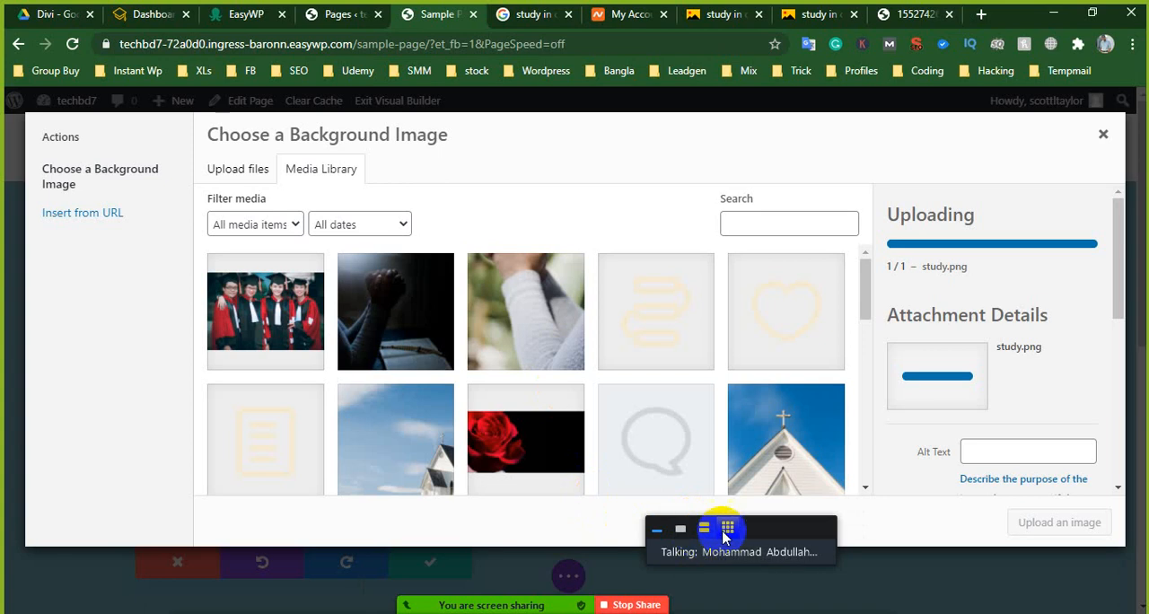
drag(754, 530, 834, 613)
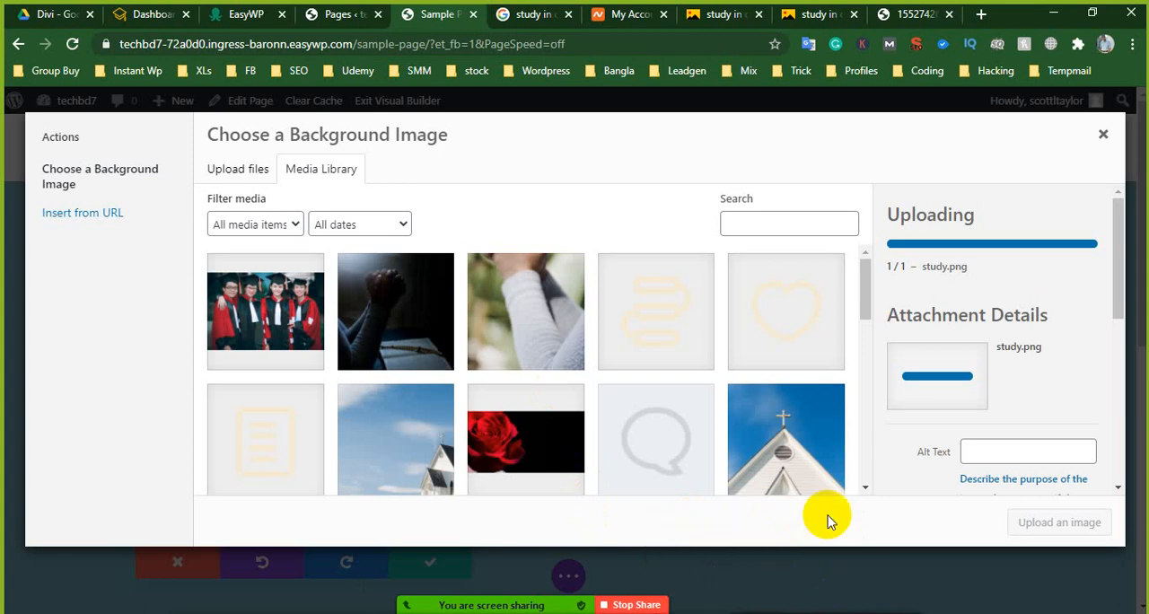
- Copy the title "study" of the study.png attachment into its alt text
scroll(988, 413, down, 1)
scroll(1021, 461, down, 1)
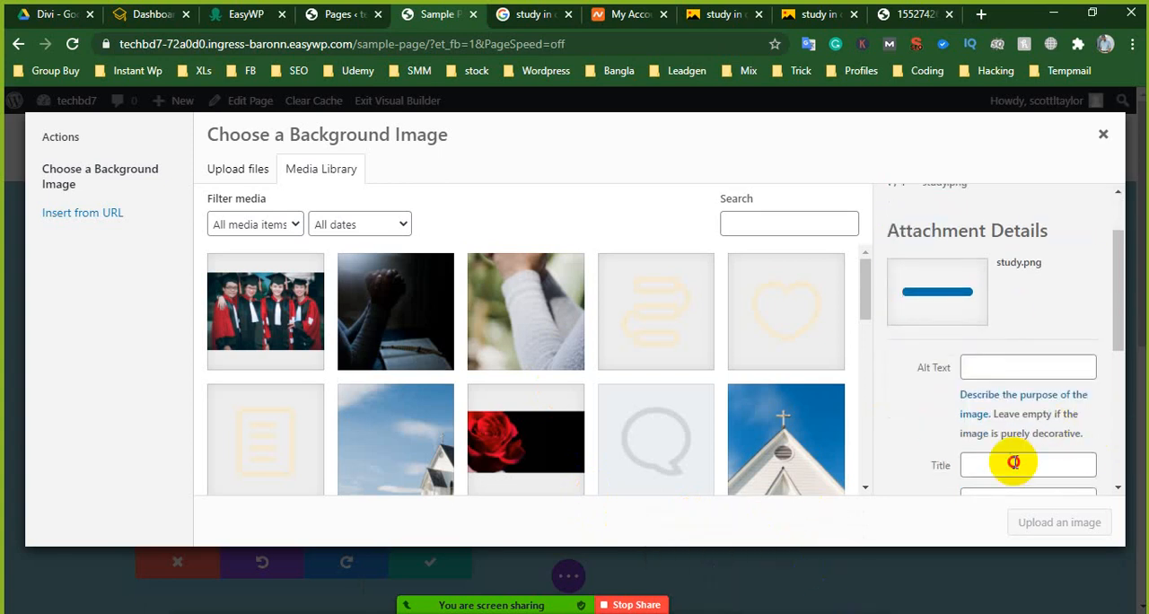
click(1000, 463)
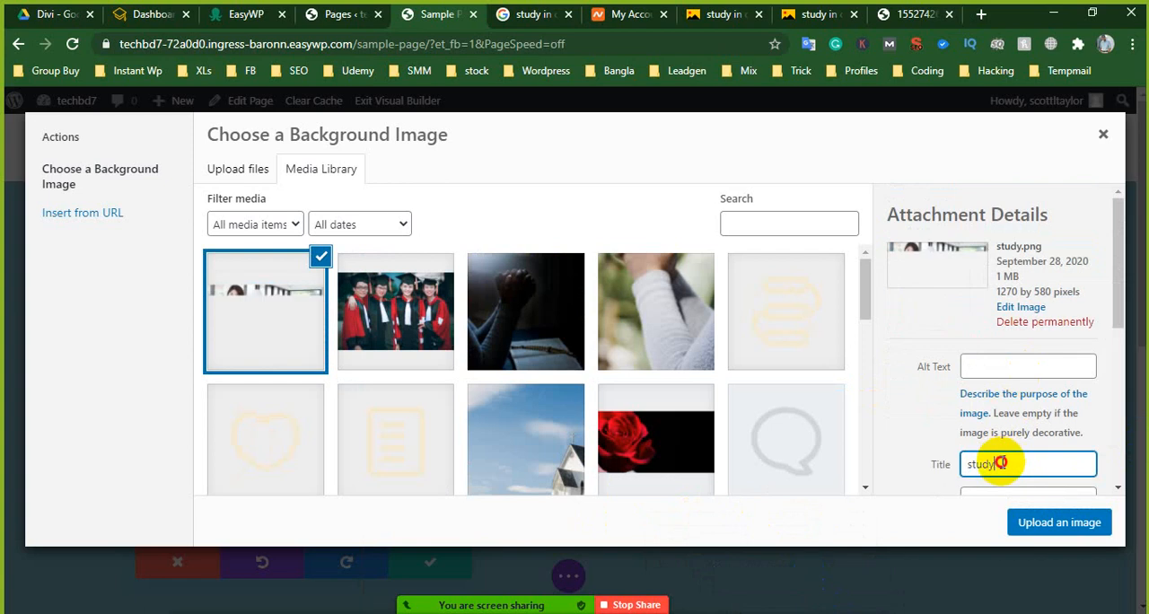
drag(1000, 463, 954, 465)
right_click(970, 468)
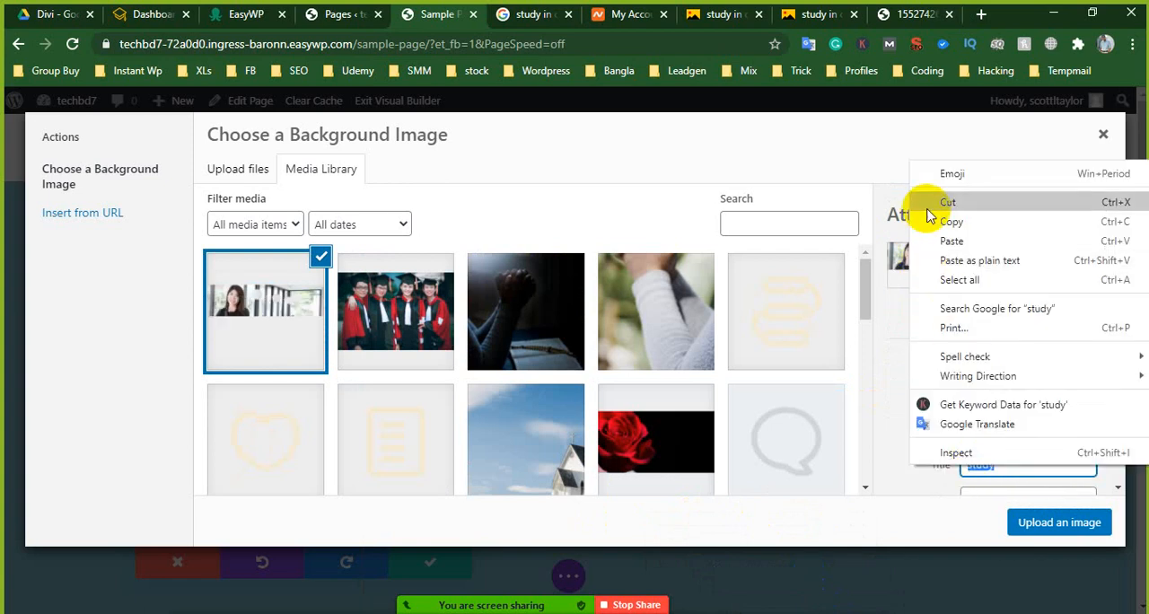
click(944, 221)
right_click(990, 368)
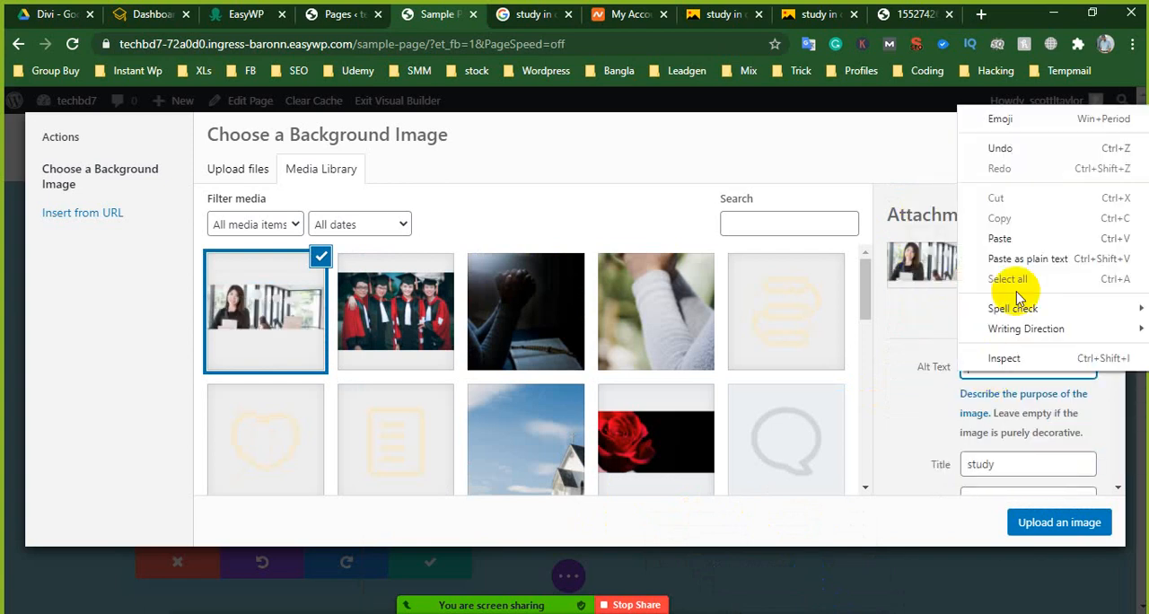
click(1000, 238)
scroll(1032, 431, down, 2)
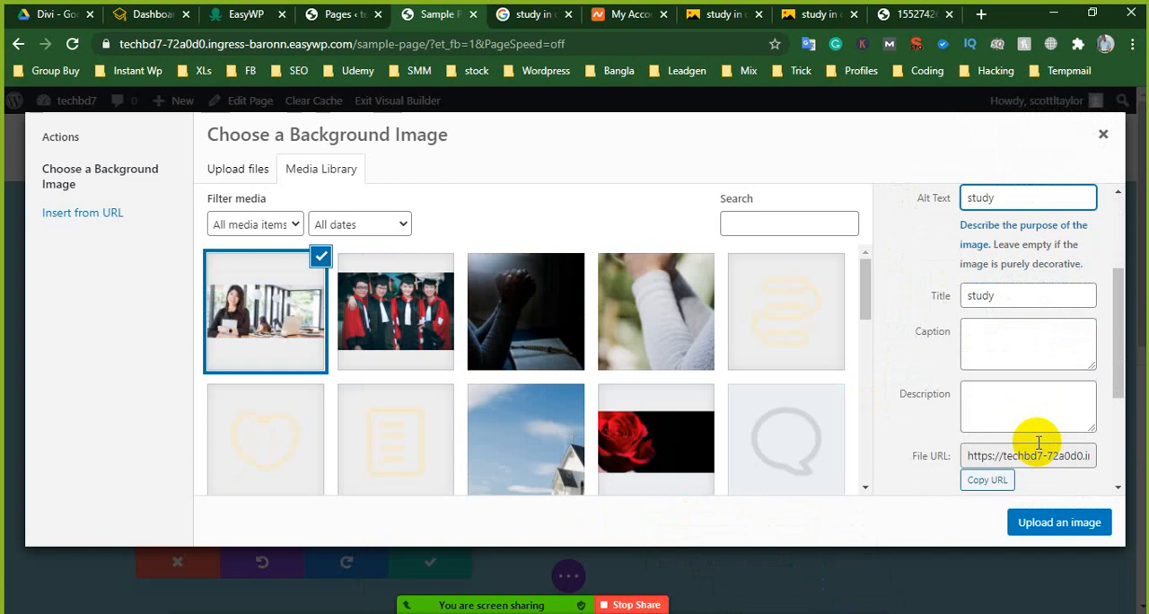
- Apply study.png as the slide's background image and save the slide and slider settings
click(1047, 528)
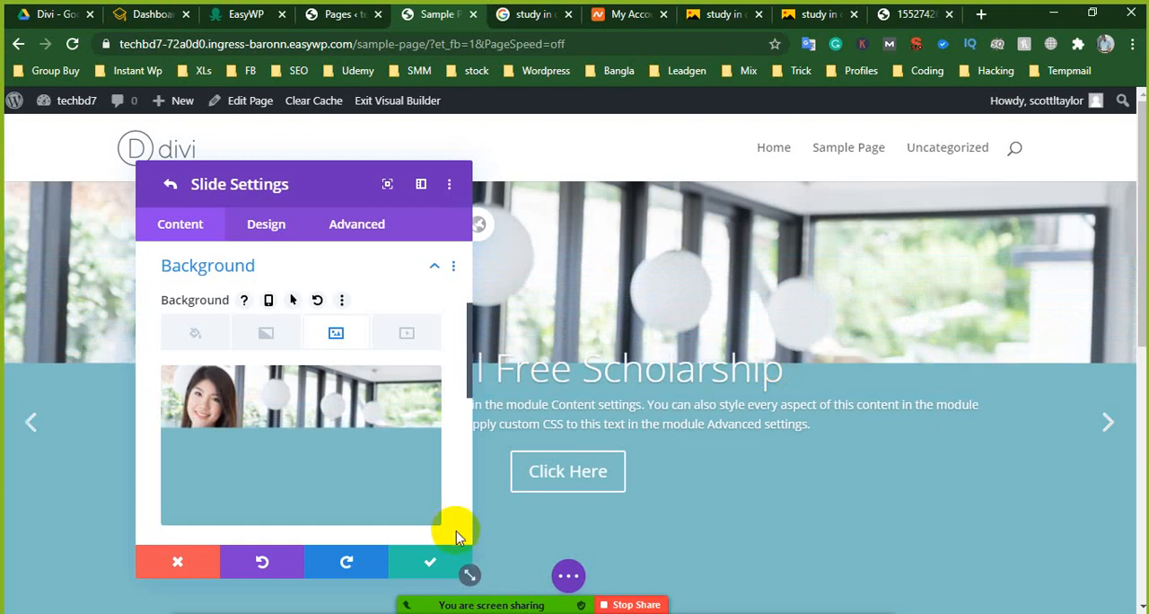
click(437, 560)
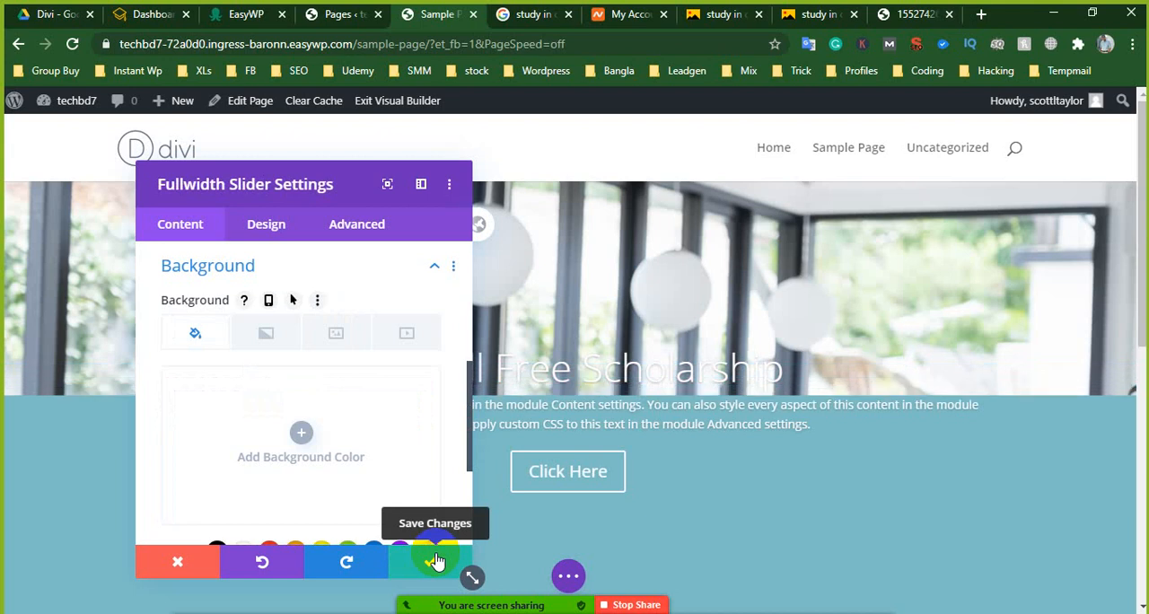
click(438, 560)
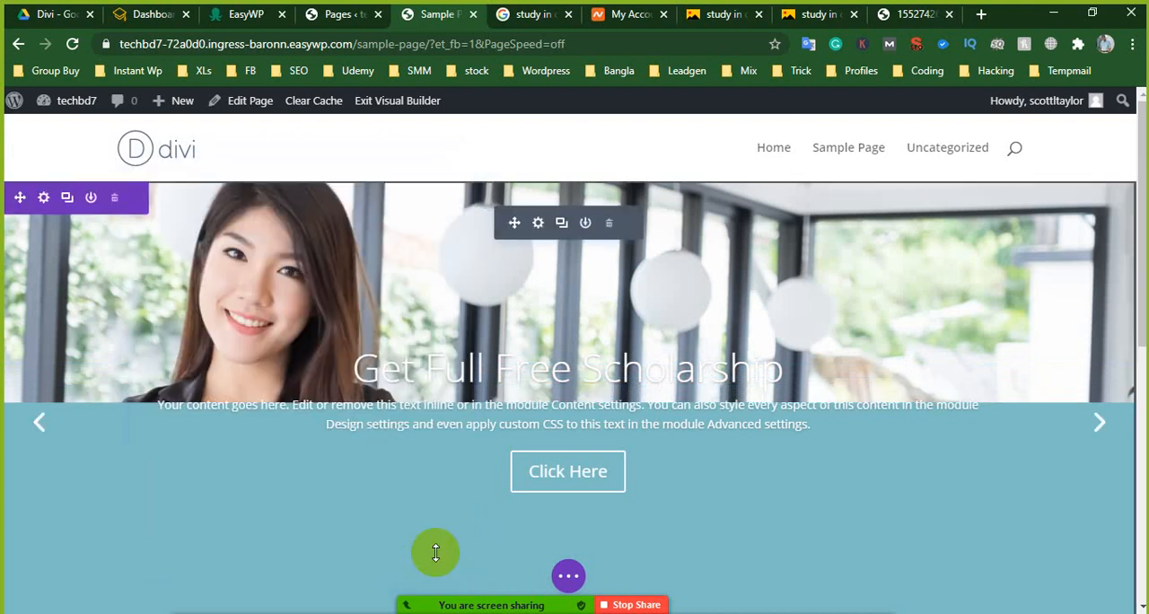
- Copy the item styles of the Study in China From Bangladesh slide onto the Get Full Free Scholarship slide
click(546, 224)
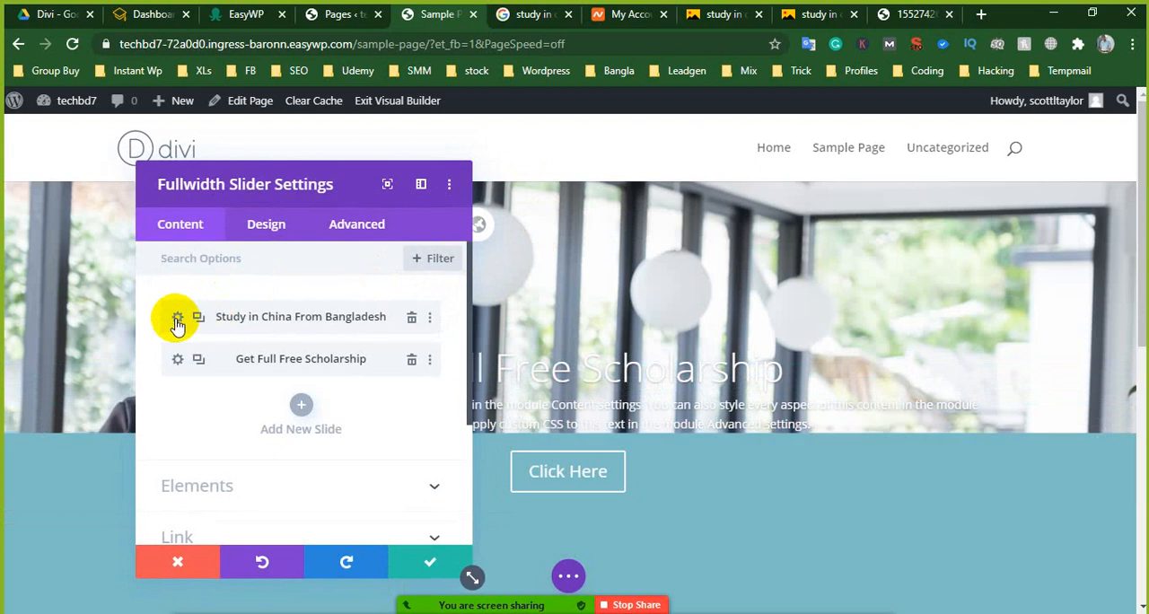
right_click(176, 321)
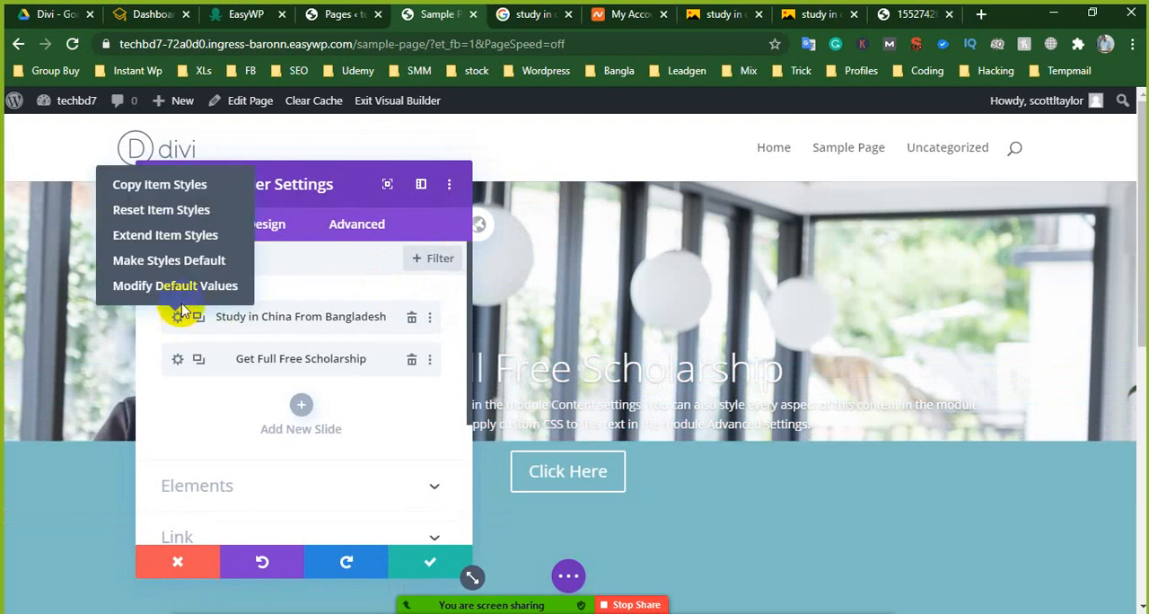
click(177, 185)
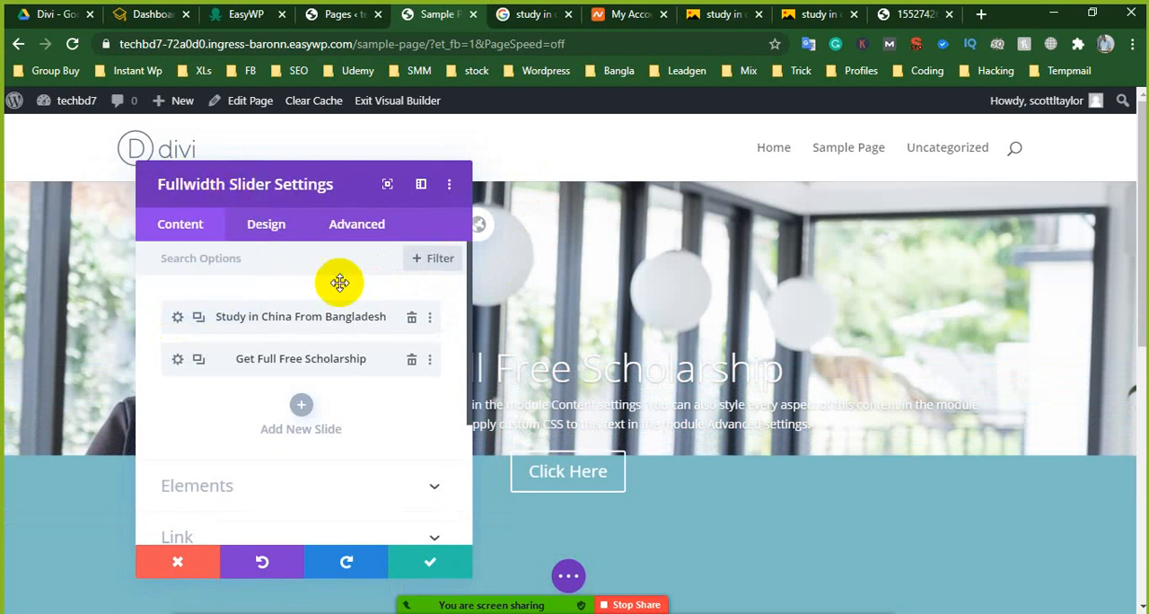
right_click(179, 362)
click(157, 229)
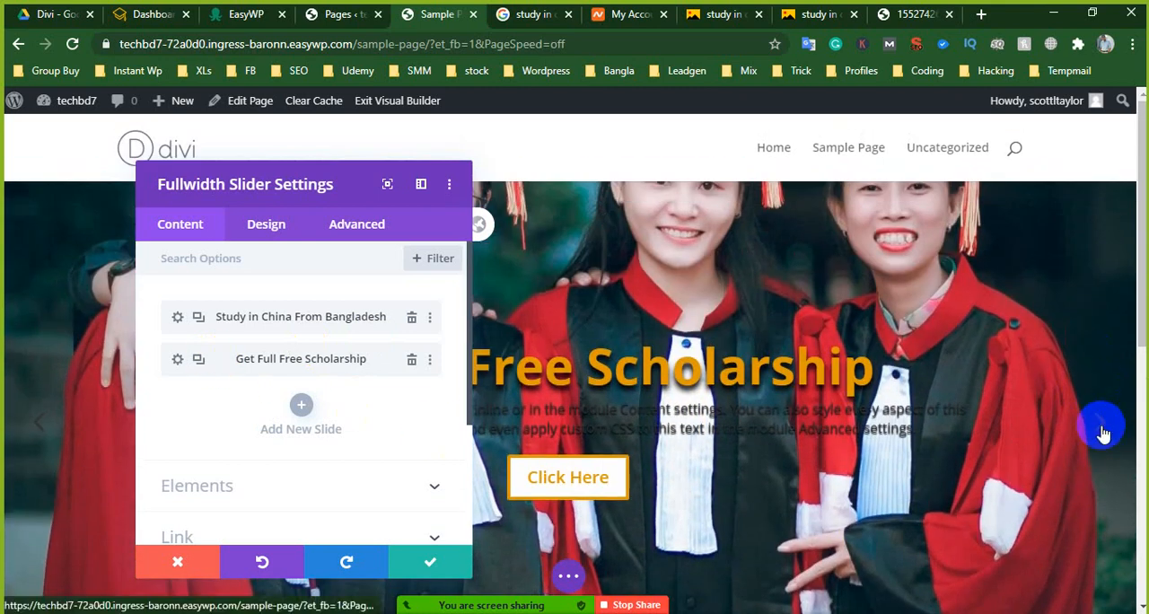
click(1102, 428)
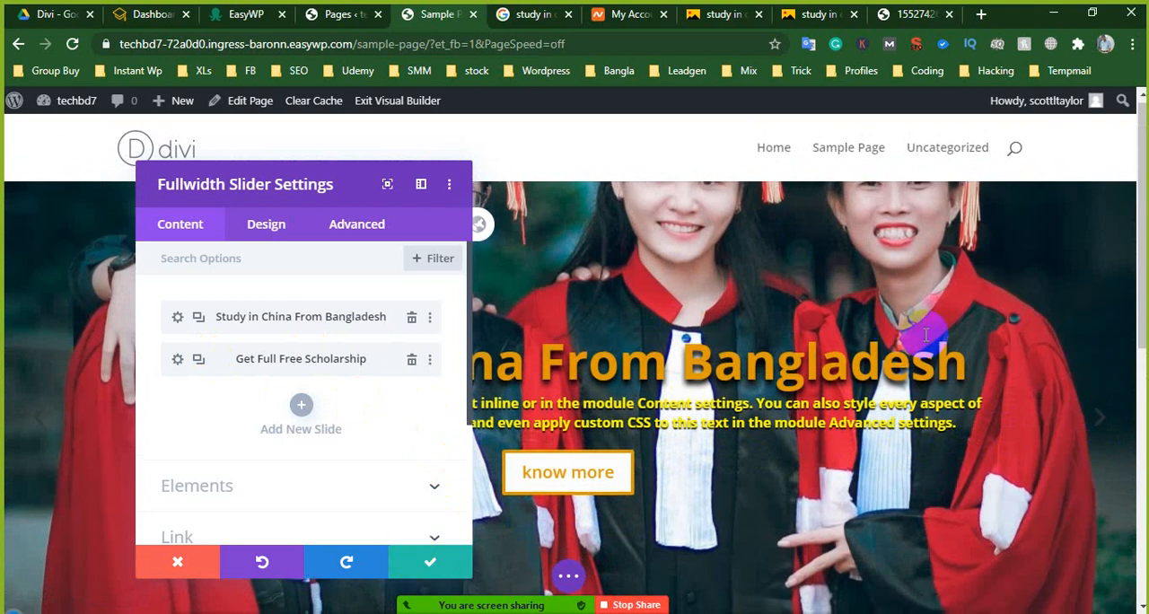
- Replace the Get Full Free Scholarship slide's background image with study.png from the media library and save the slide and slider settings
scroll(965, 346, down, 4)
scroll(968, 357, up, 1)
scroll(968, 356, up, 3)
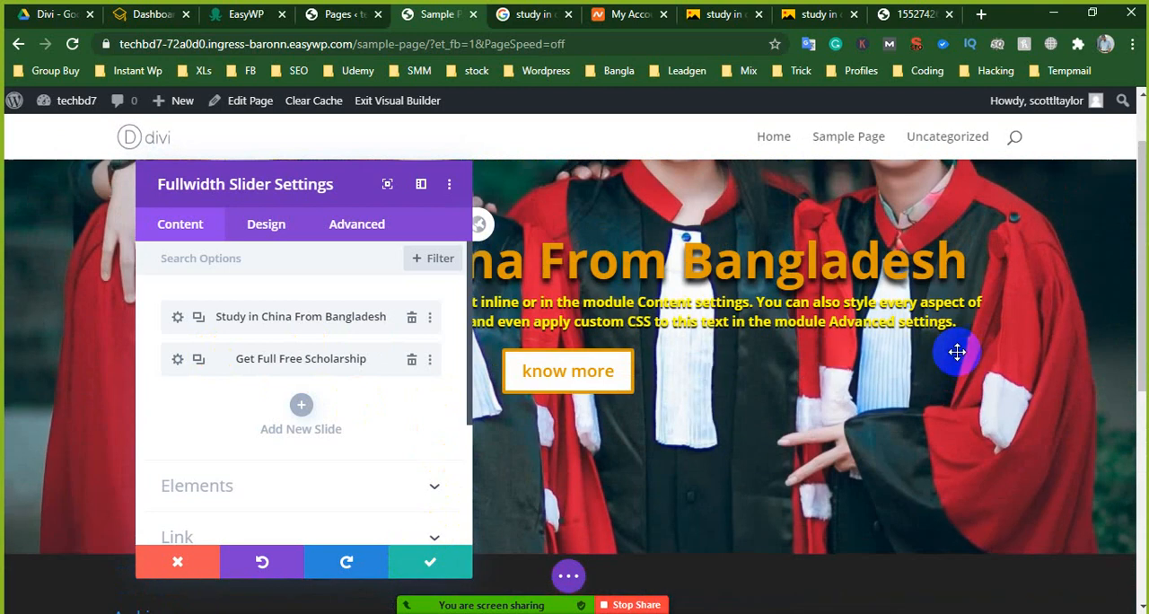
click(176, 361)
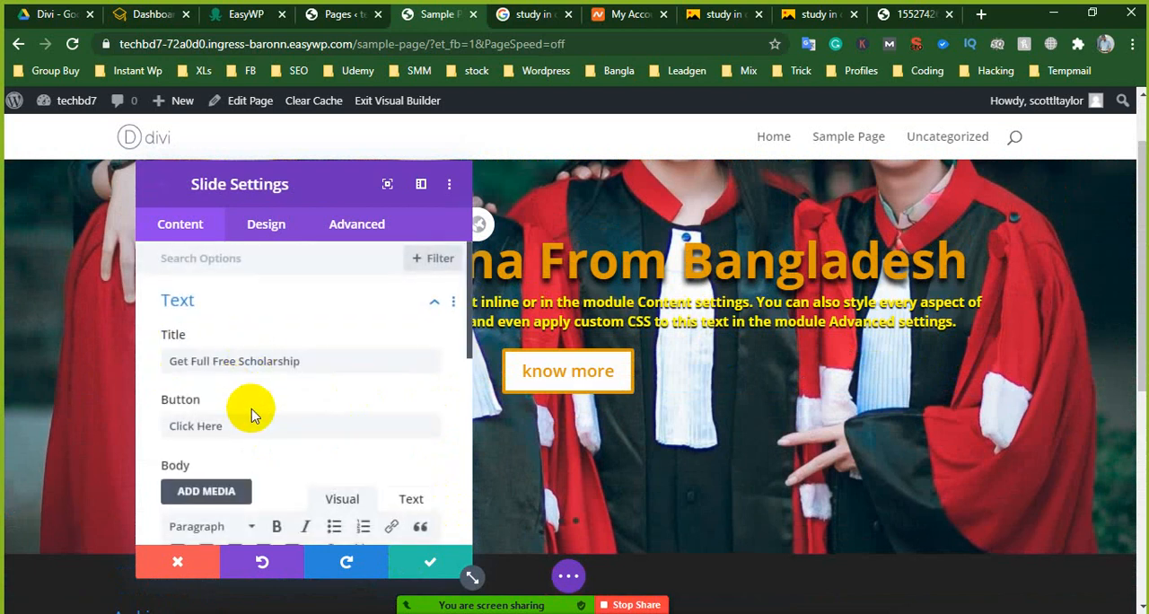
scroll(252, 411, down, 2)
scroll(253, 415, down, 6)
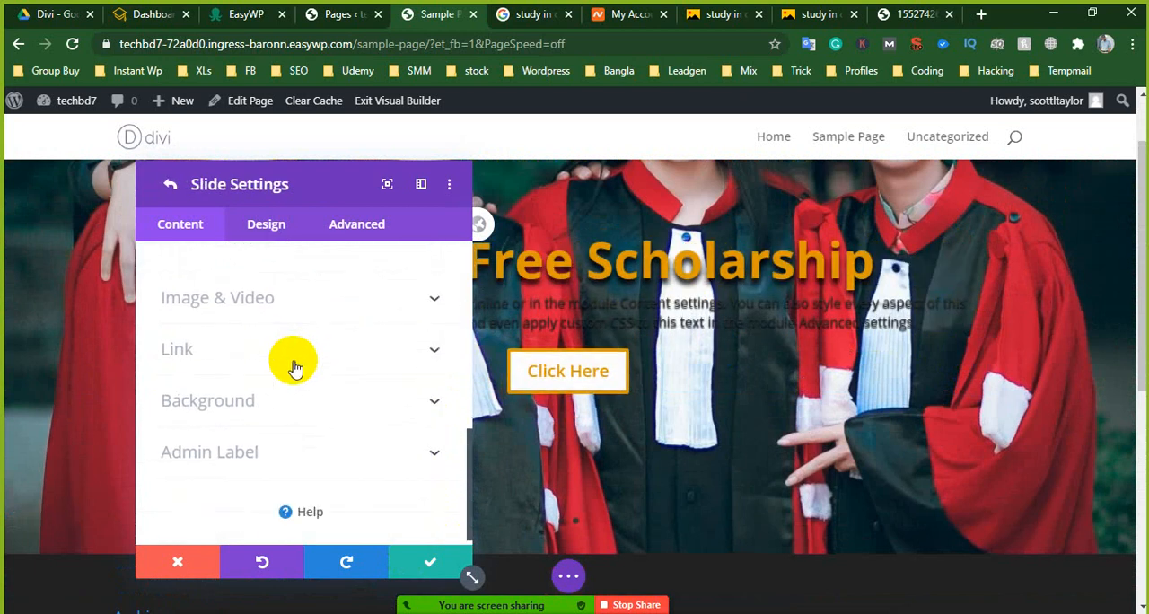
click(223, 417)
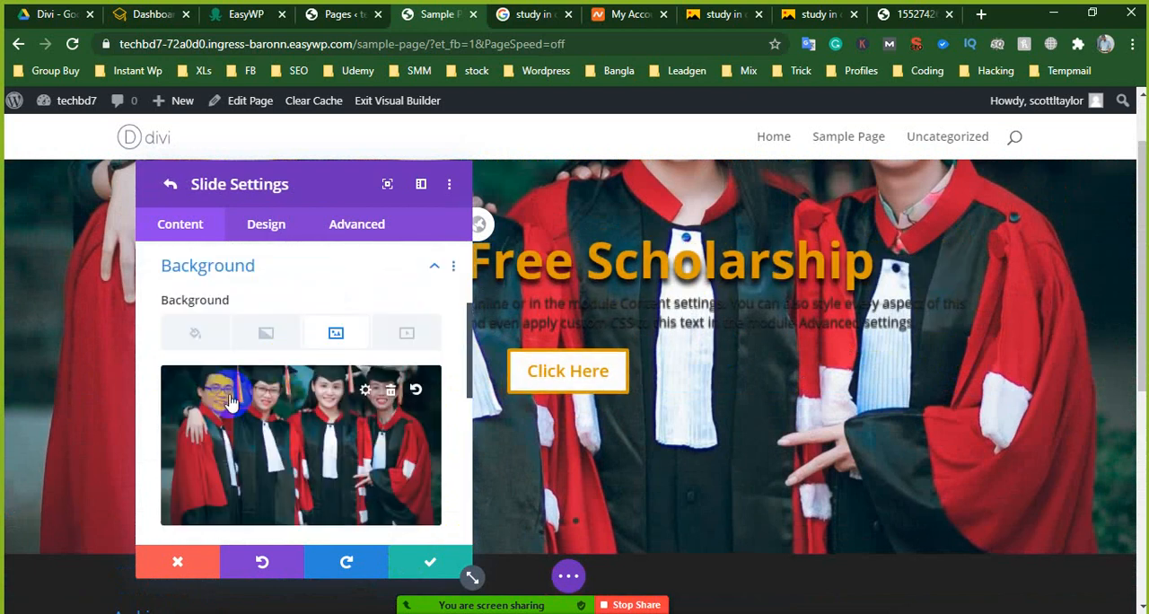
click(365, 395)
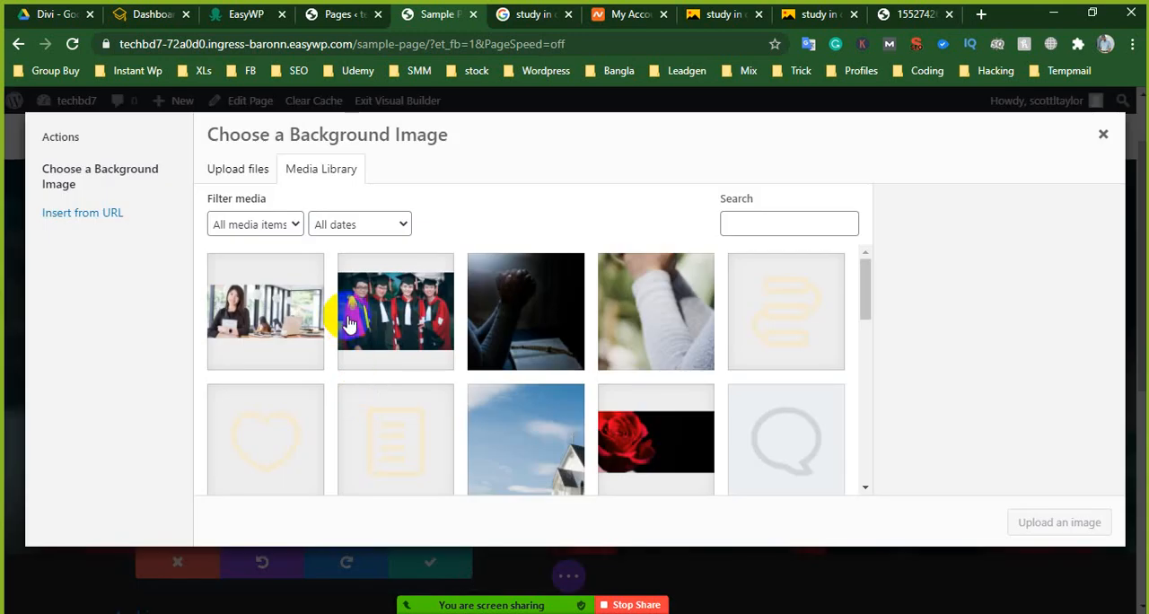
click(283, 307)
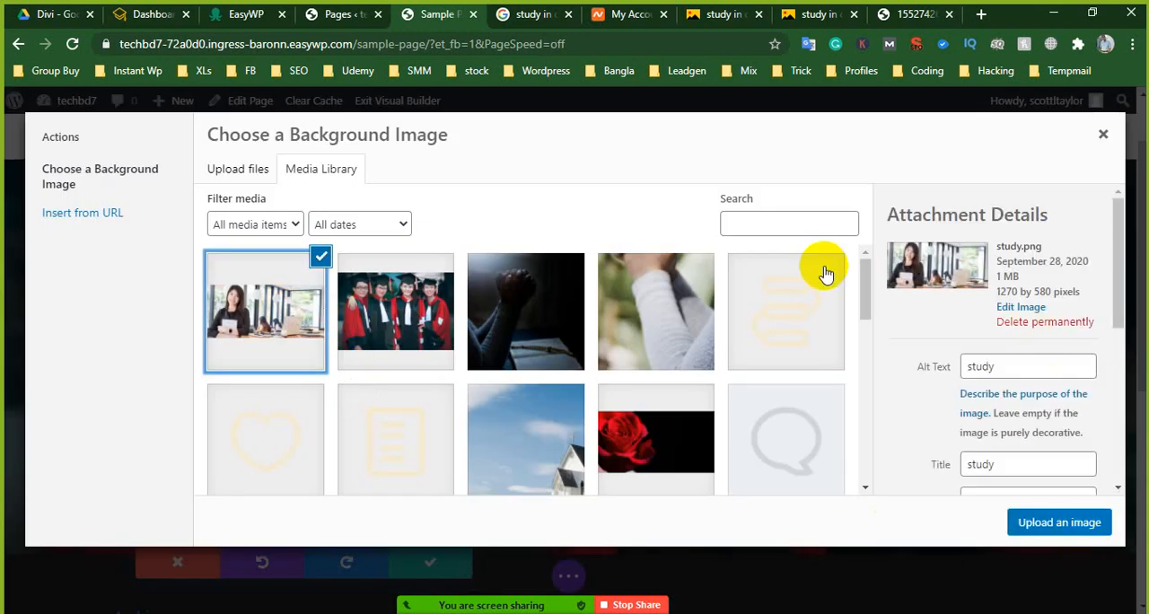
click(1037, 532)
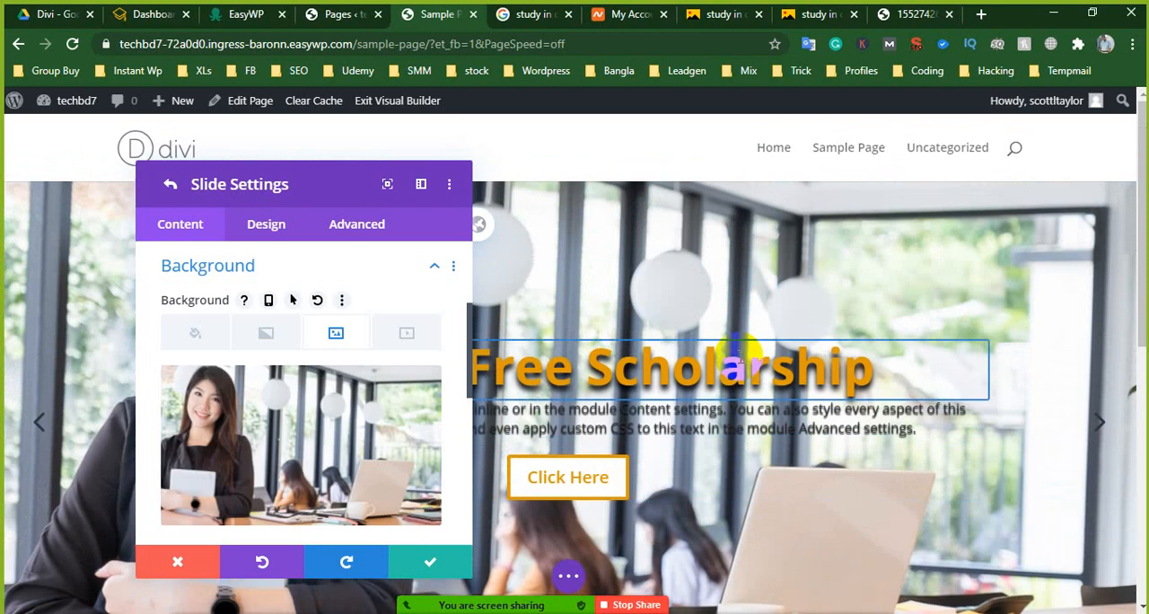
click(422, 560)
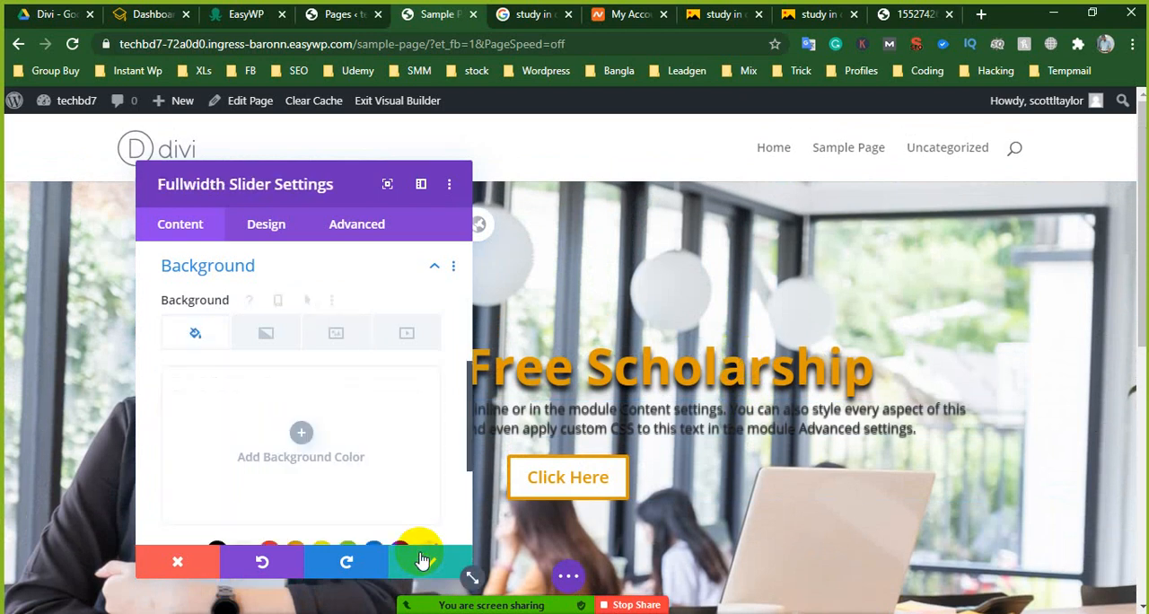
click(422, 560)
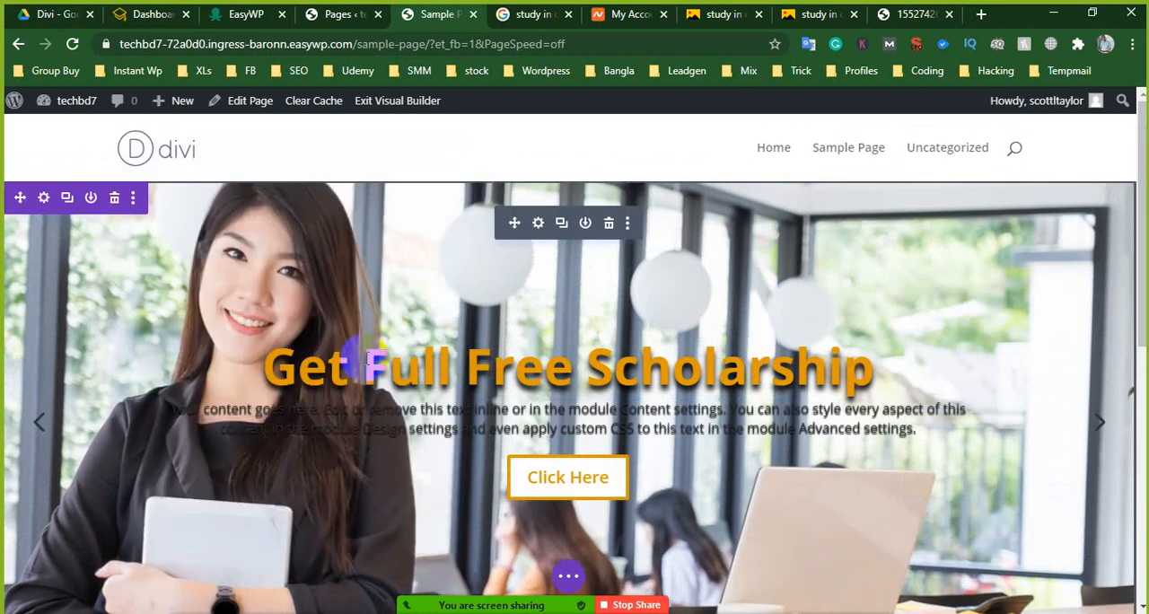
- Colour the body text of the Get Full Free Scholarship slide red, #e02b20
click(444, 427)
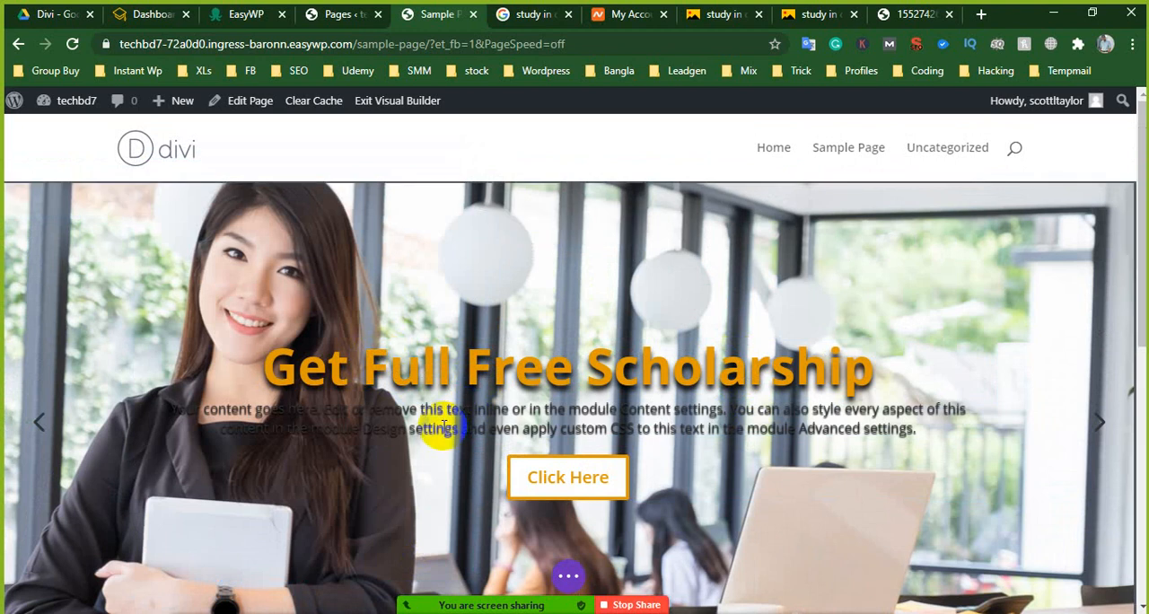
double_click(444, 427)
triple_click(458, 428)
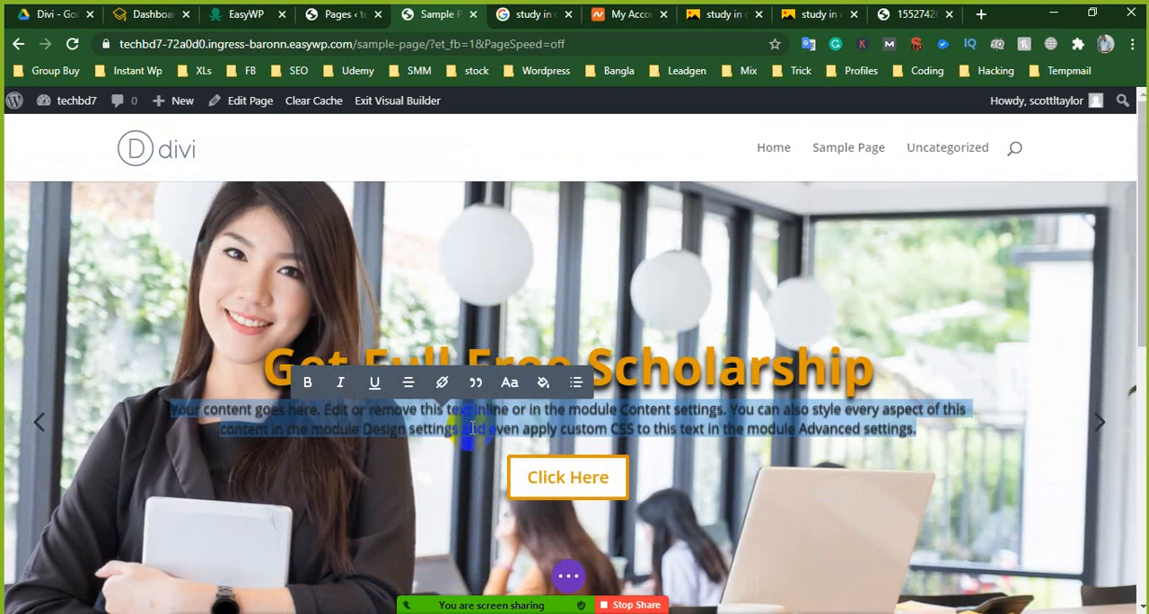
click(543, 383)
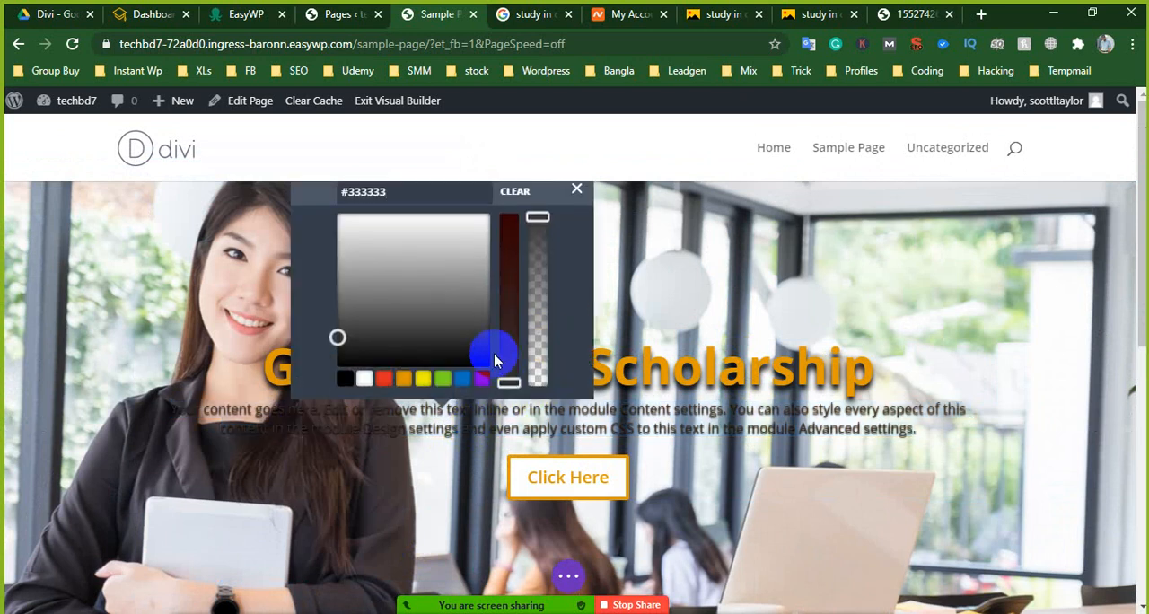
click(384, 378)
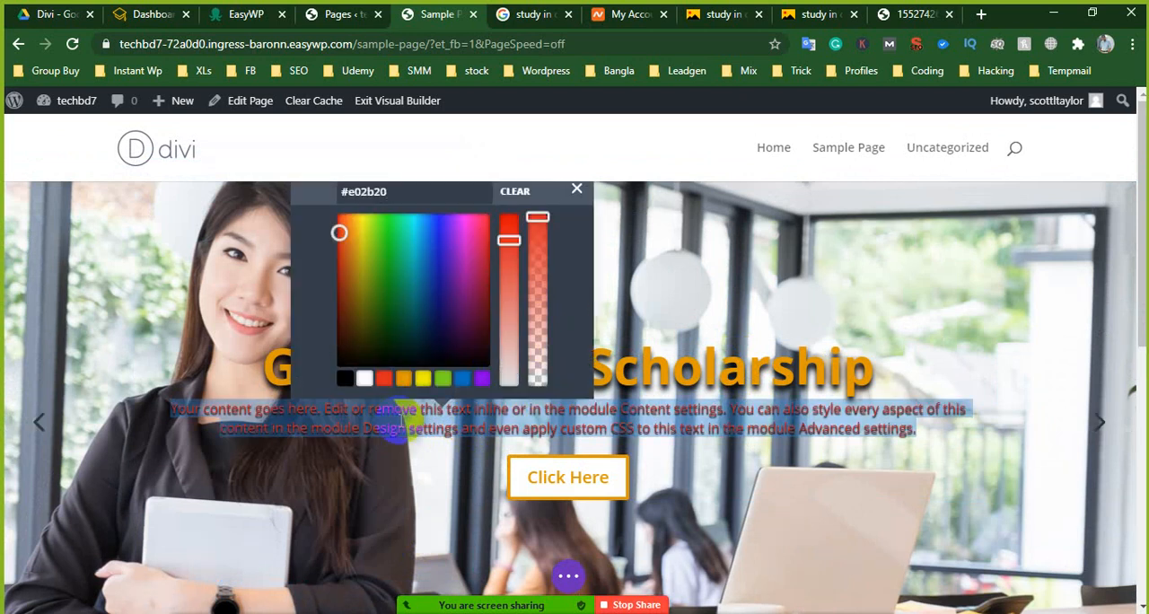
click(436, 427)
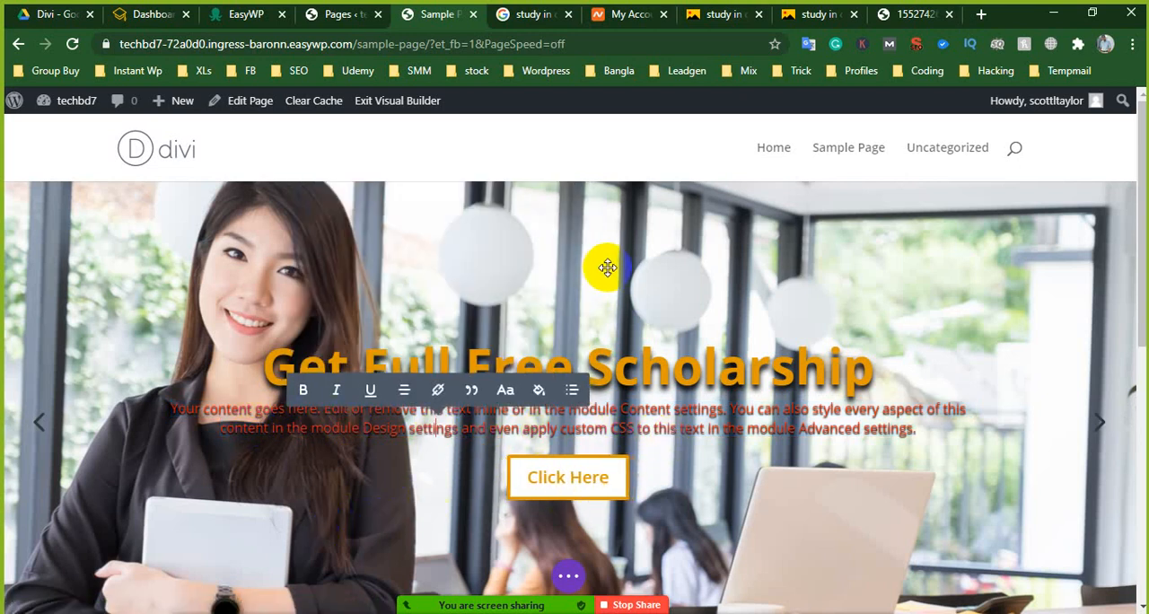
click(646, 267)
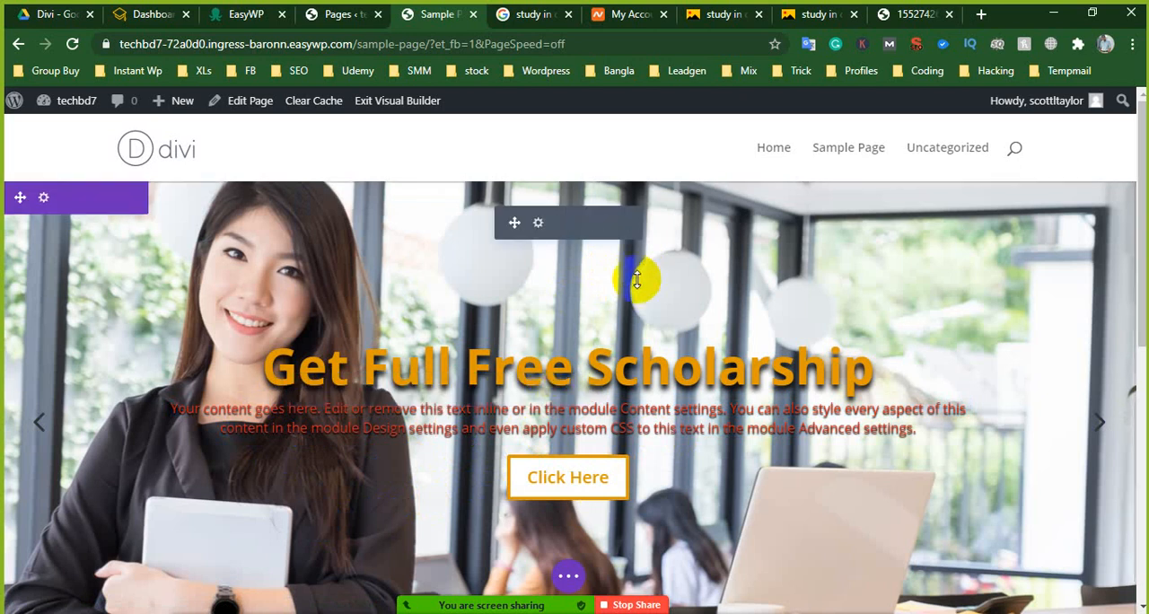
- Check the slider and footer on the page, and save the page in the Divi Builder
scroll(215, 408, down, 2)
scroll(223, 419, up, 2)
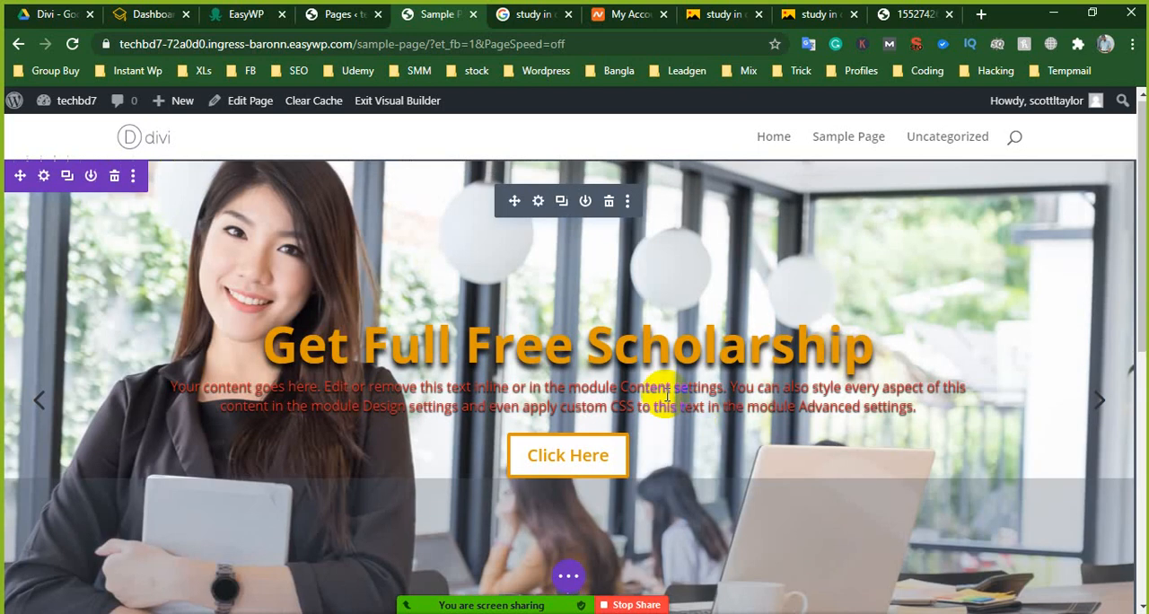
scroll(774, 428, down, 3)
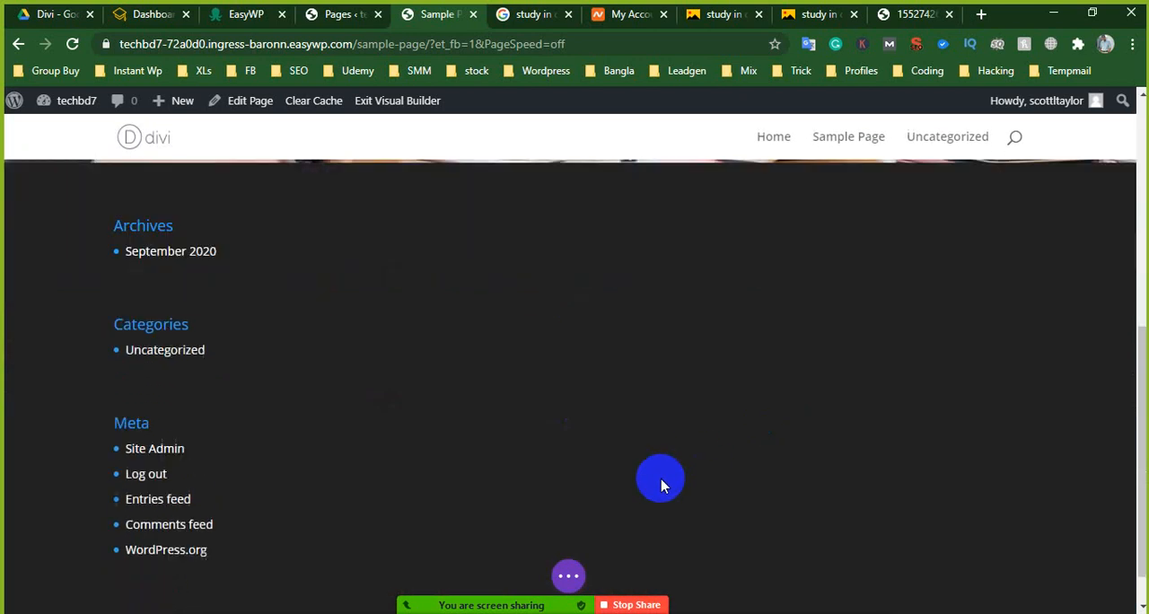
click(575, 575)
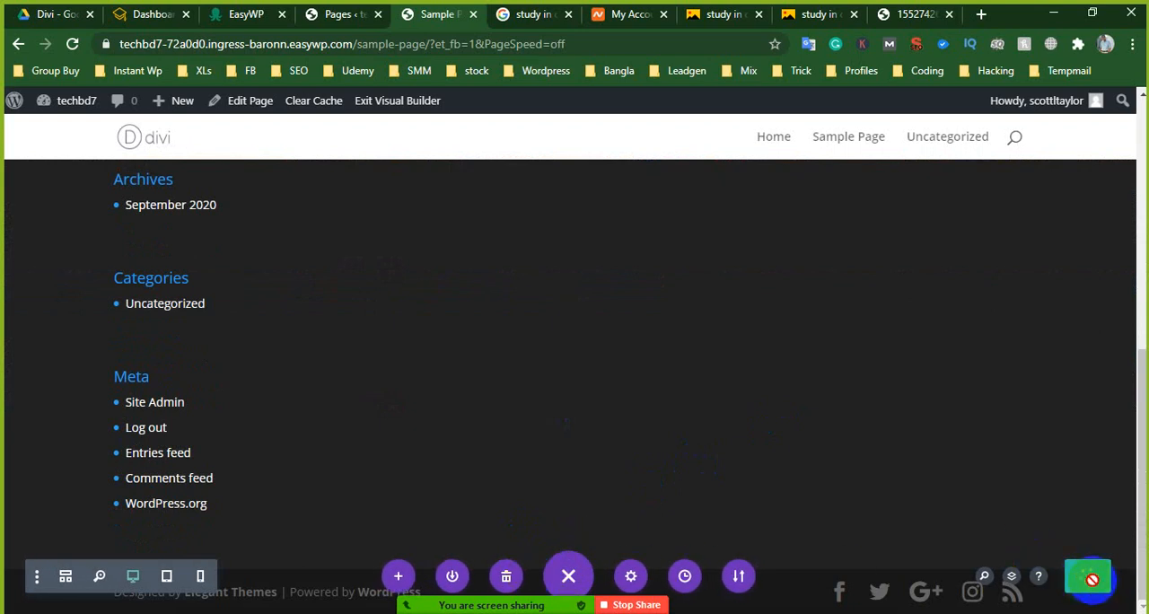
- Load the WordPress Widgets admin page and compare against the Archives, Categories and Meta widgets in Sample Page's footer
click(335, 14)
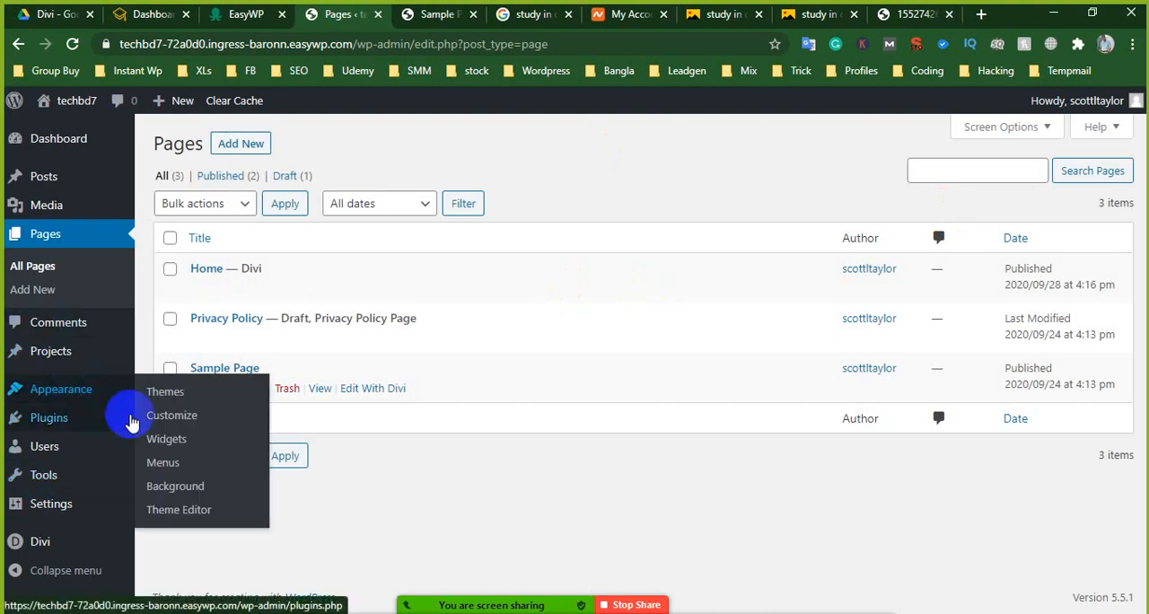
click(241, 440)
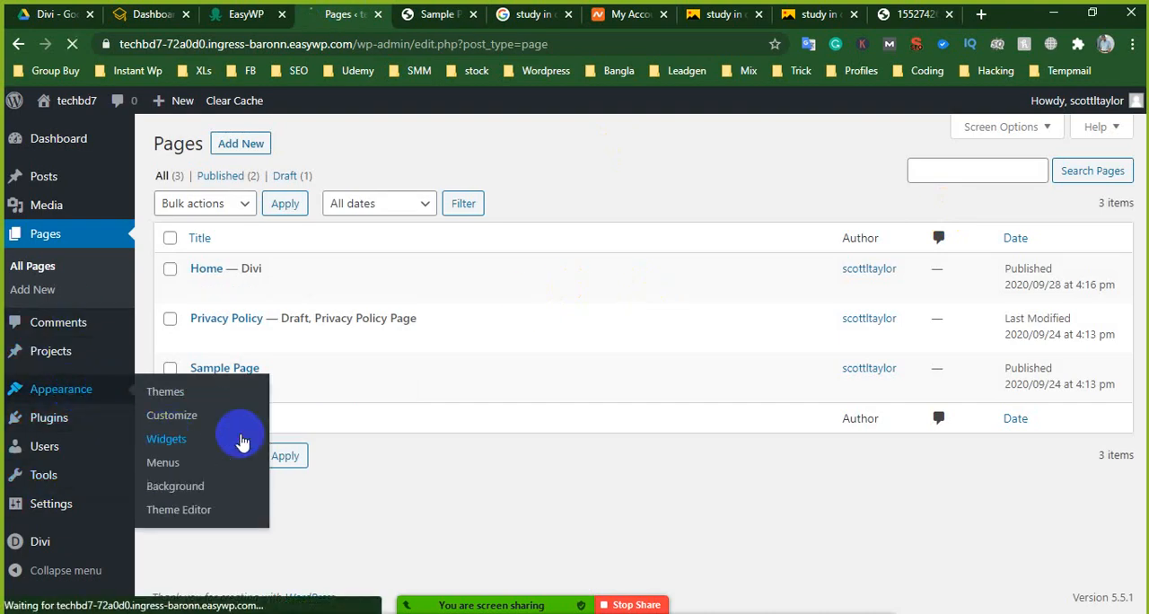
click(437, 13)
scroll(180, 360, up, 1)
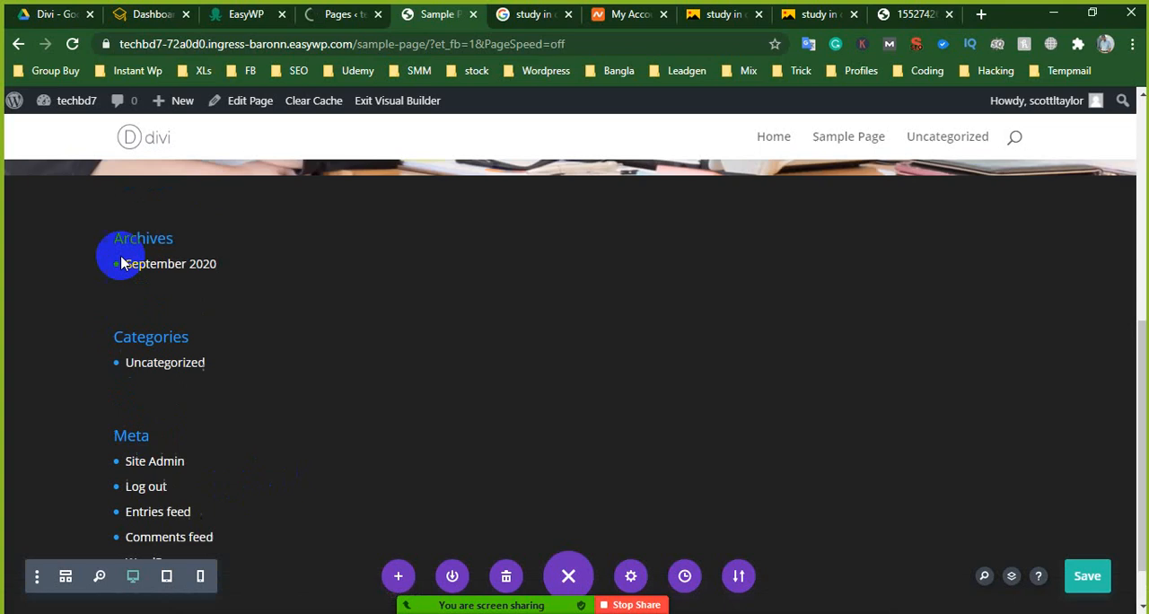
drag(107, 264, 230, 546)
click(233, 553)
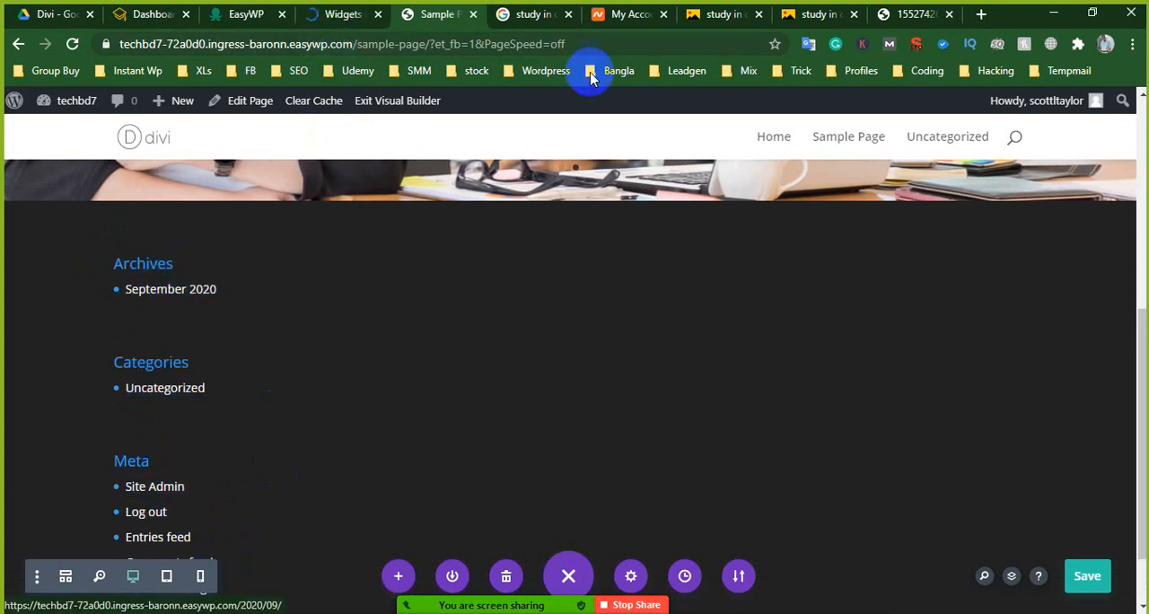
click(364, 10)
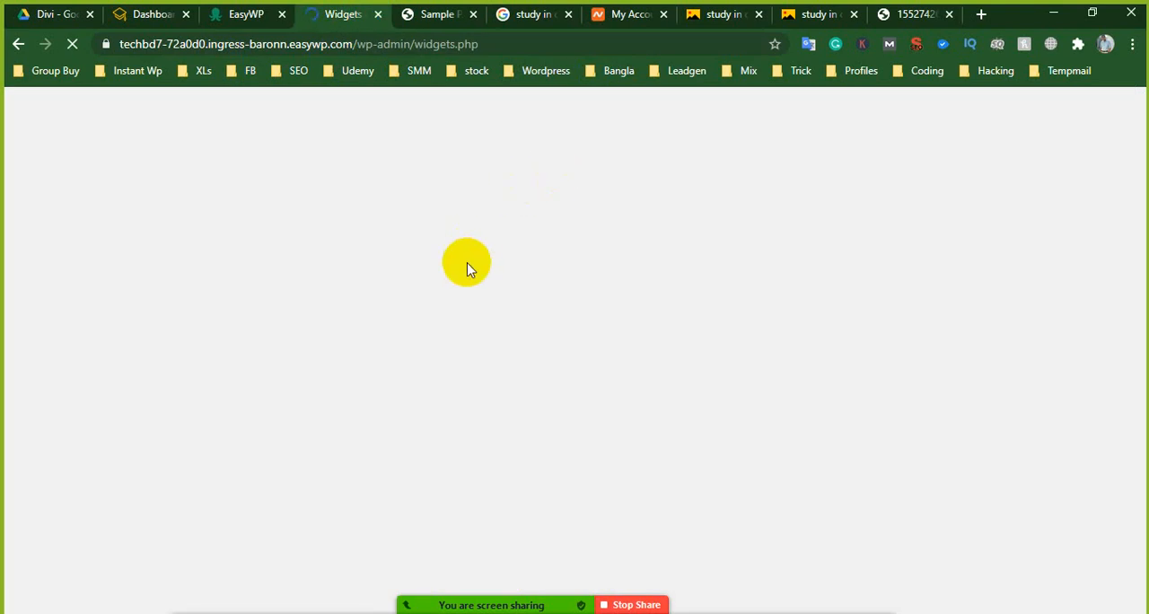
click(423, 11)
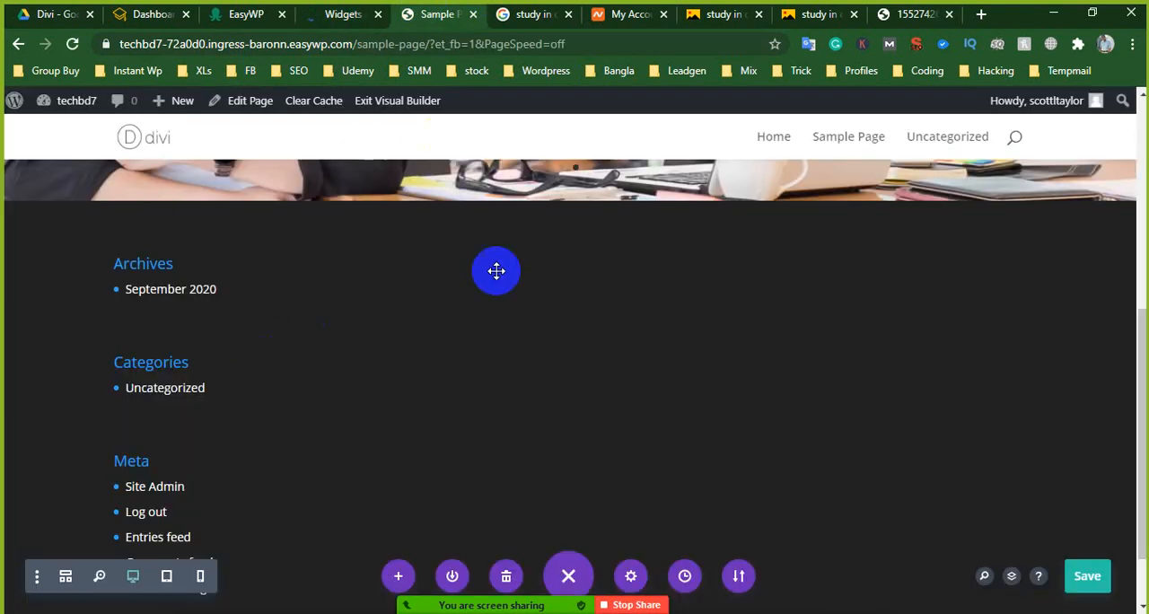
click(352, 7)
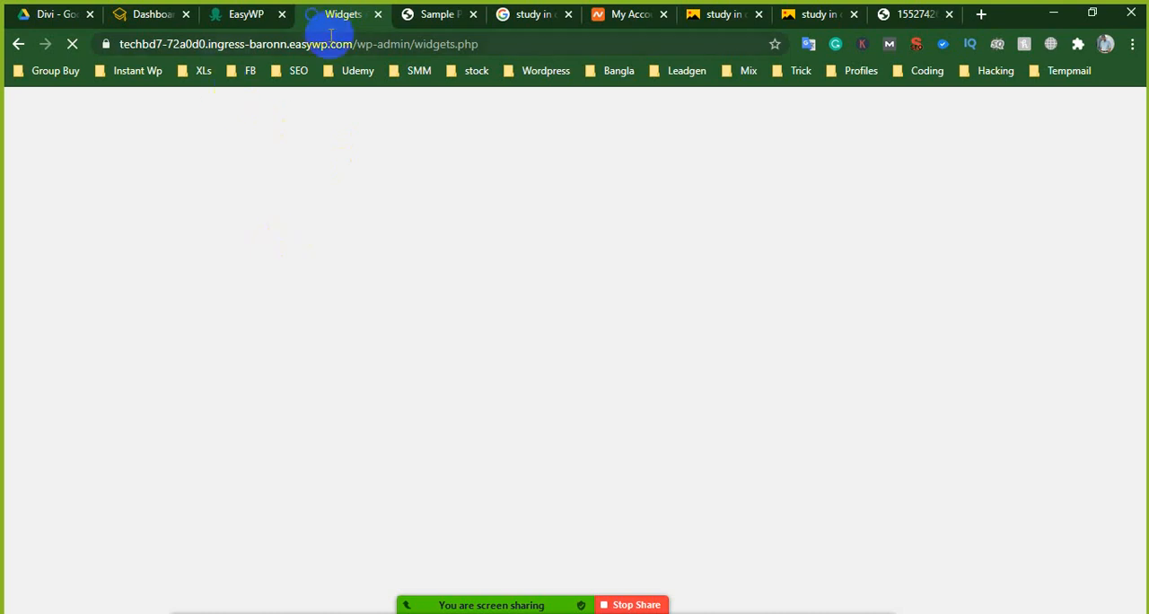
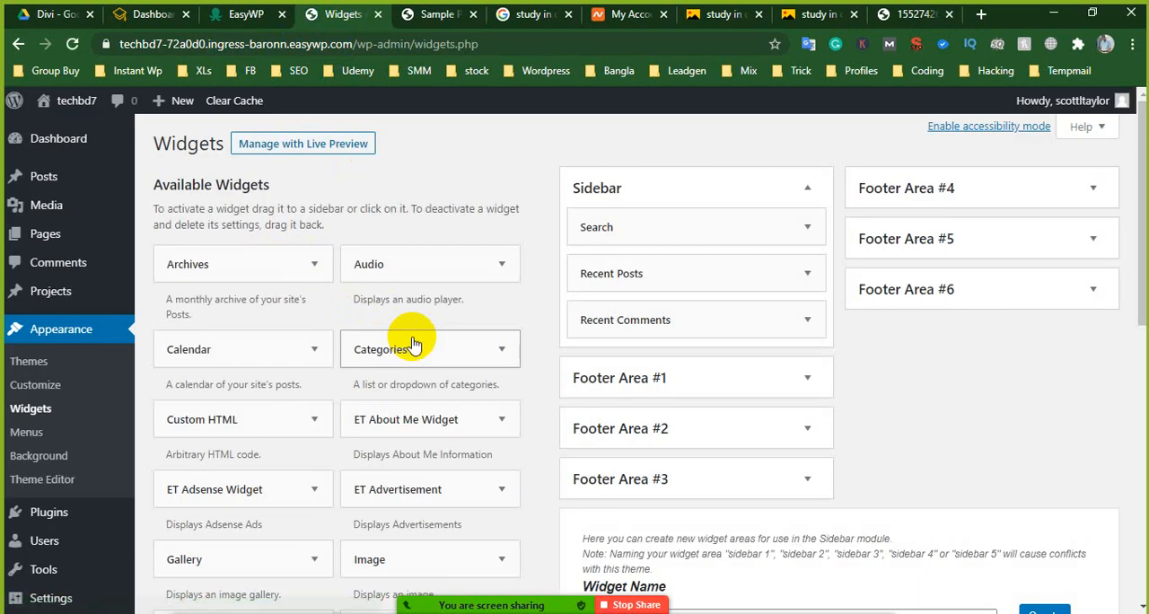
- Delete the Search, Recent Posts and Recent Comments widgets from the Sidebar widget area
click(806, 229)
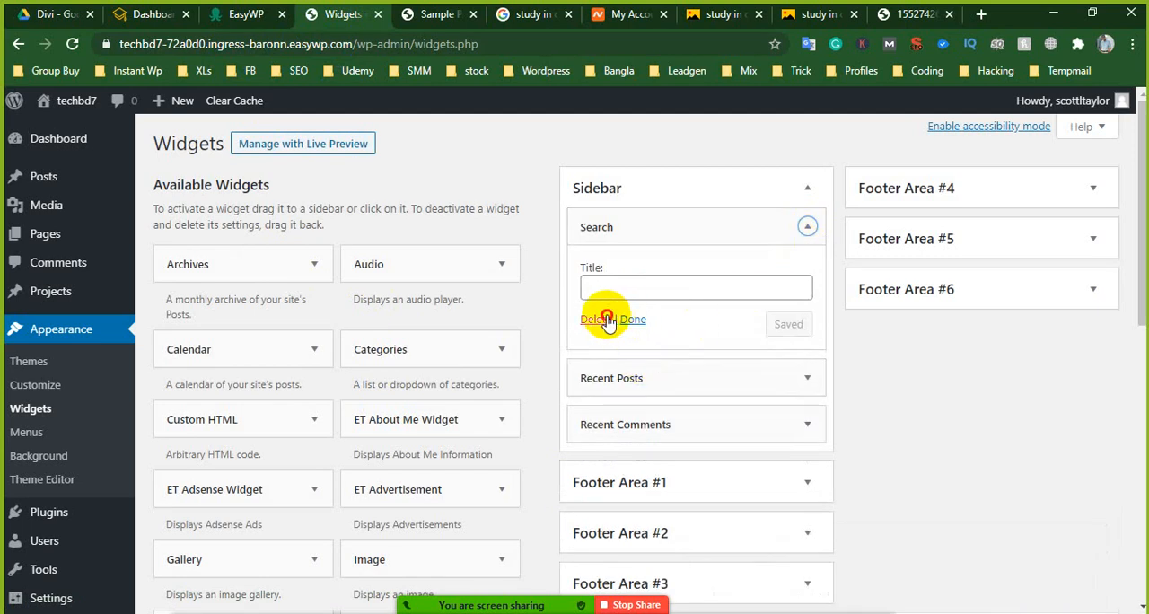
click(596, 320)
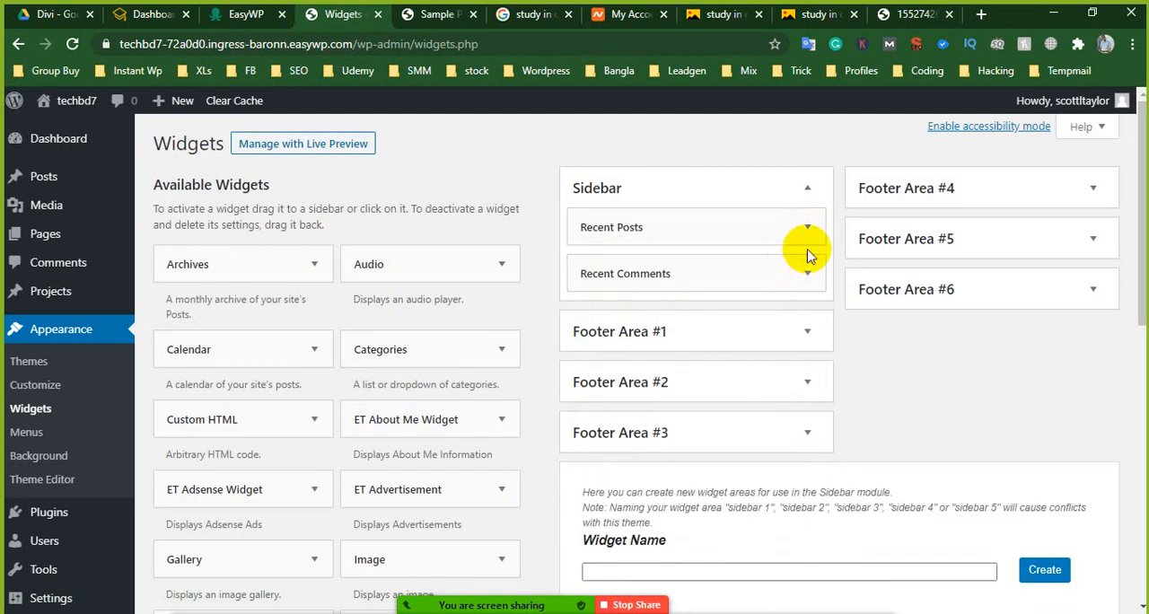
click(808, 227)
click(597, 385)
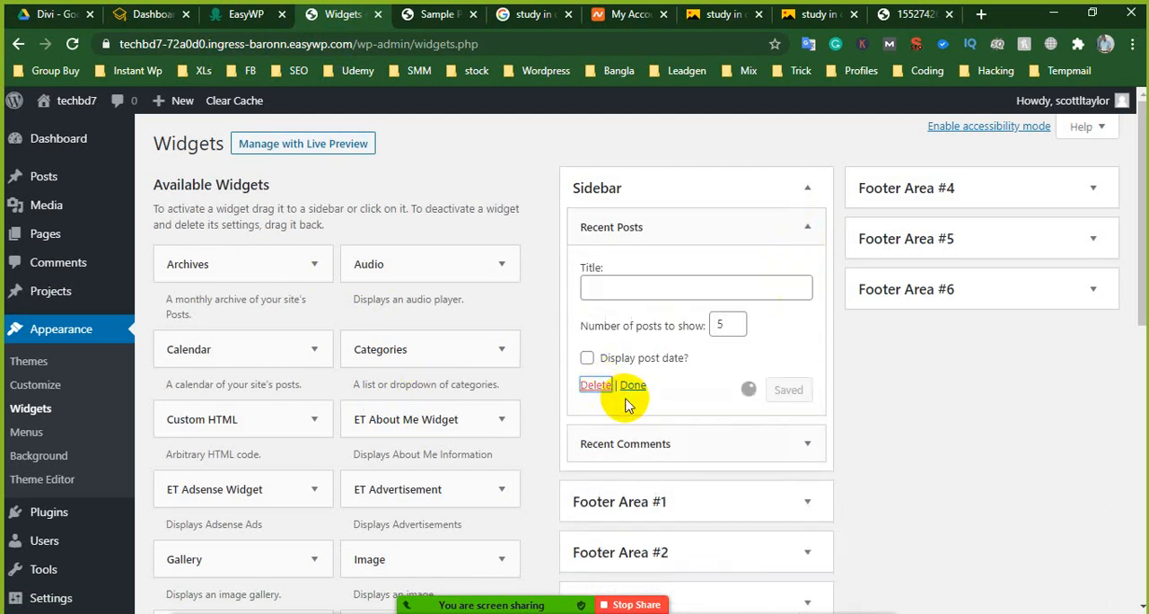
click(808, 227)
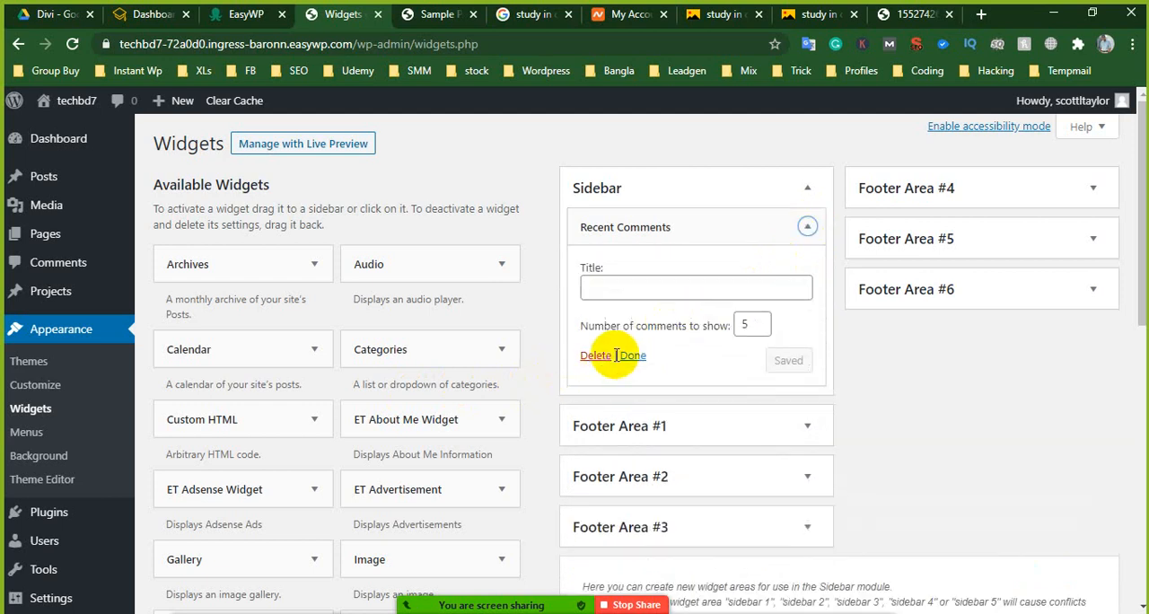
- Keep Archives in Footer Area #1, and move the Categories widget to Footer Area #2 and the Meta widget to Footer Area #3
click(805, 307)
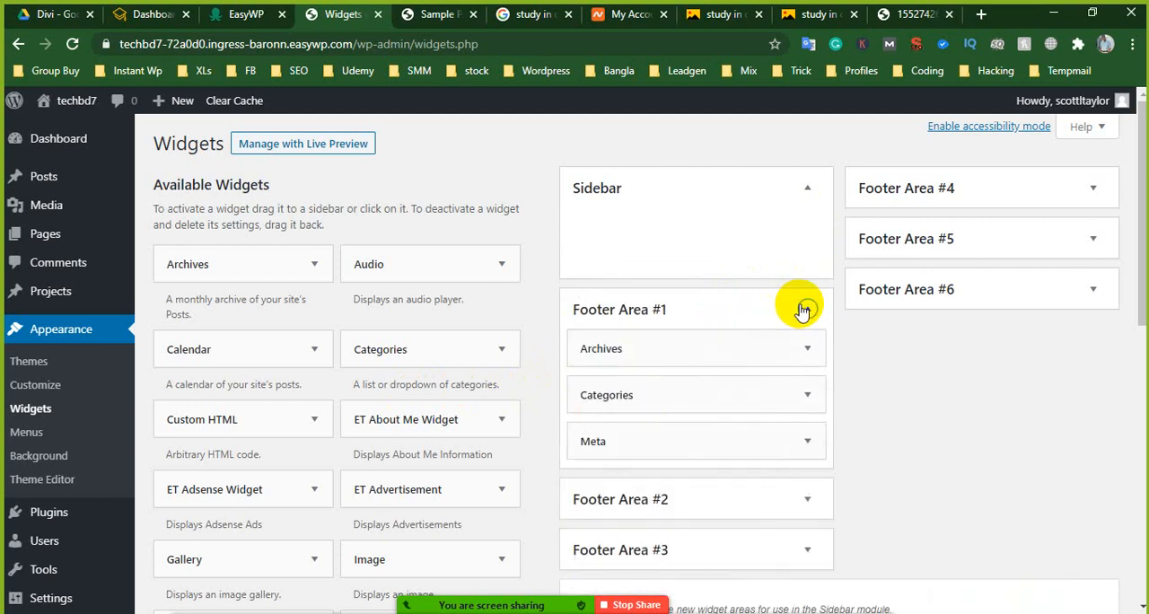
click(807, 350)
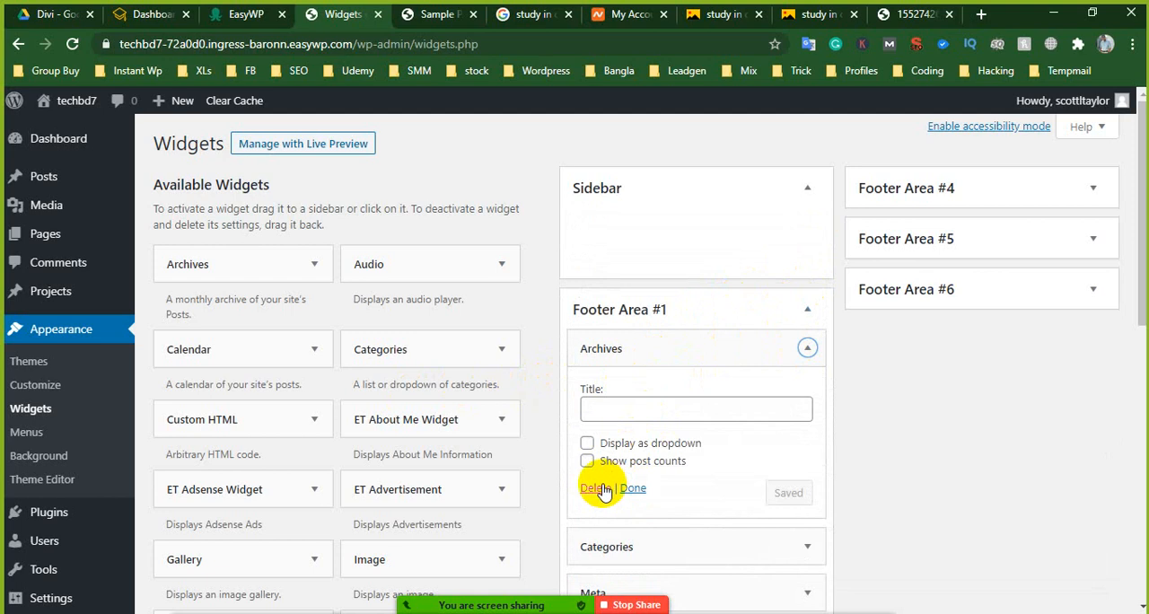
click(632, 488)
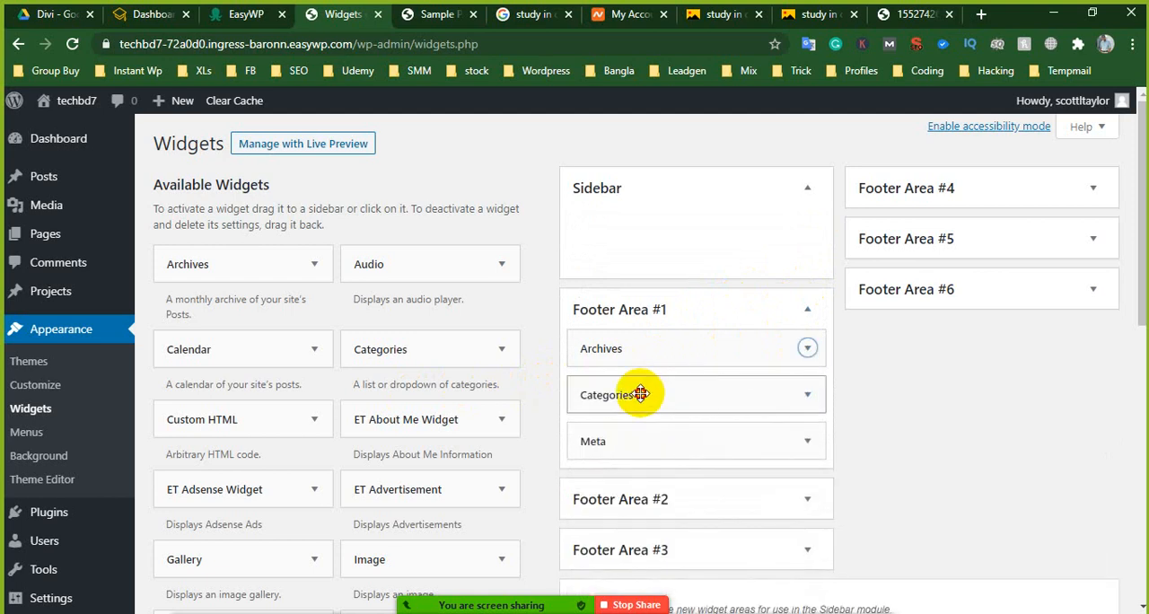
drag(641, 394, 666, 494)
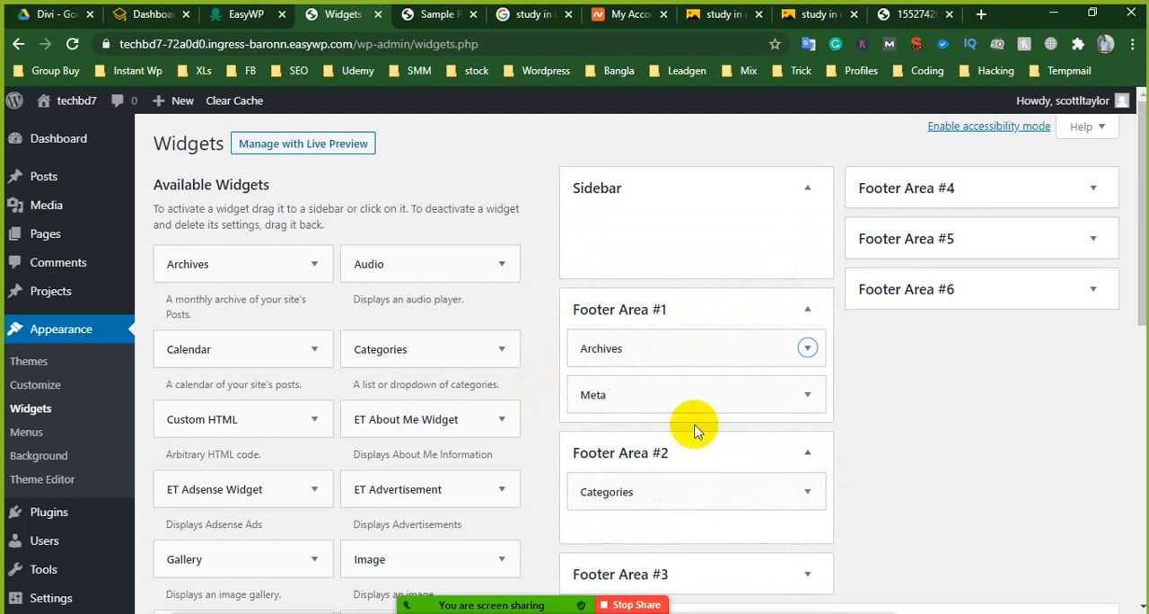
drag(698, 395, 717, 454)
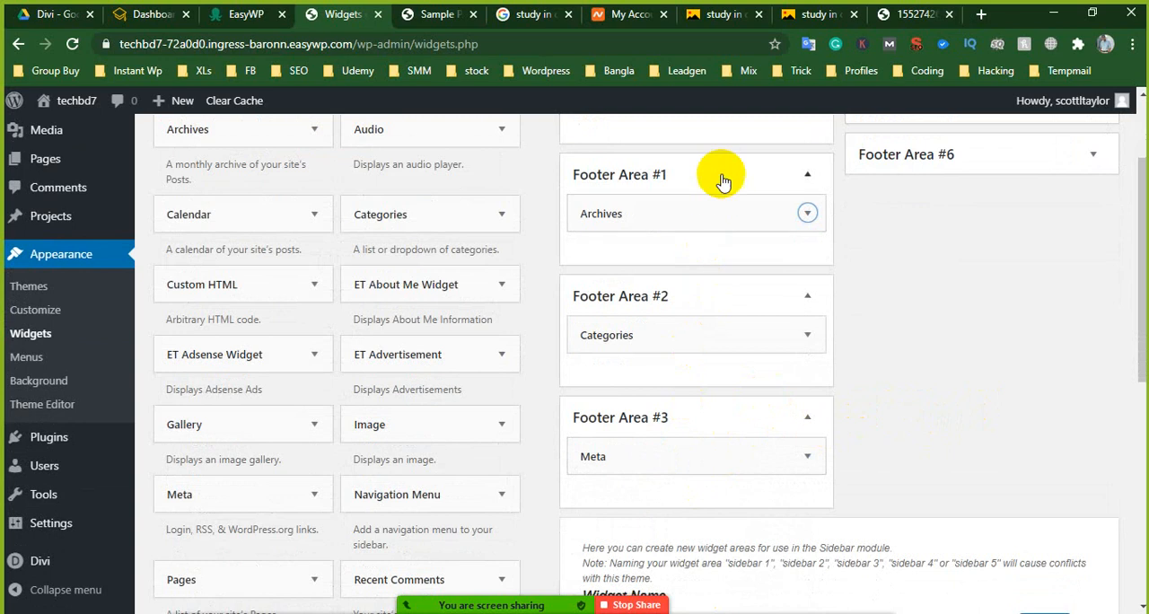
scroll(768, 365, down, 2)
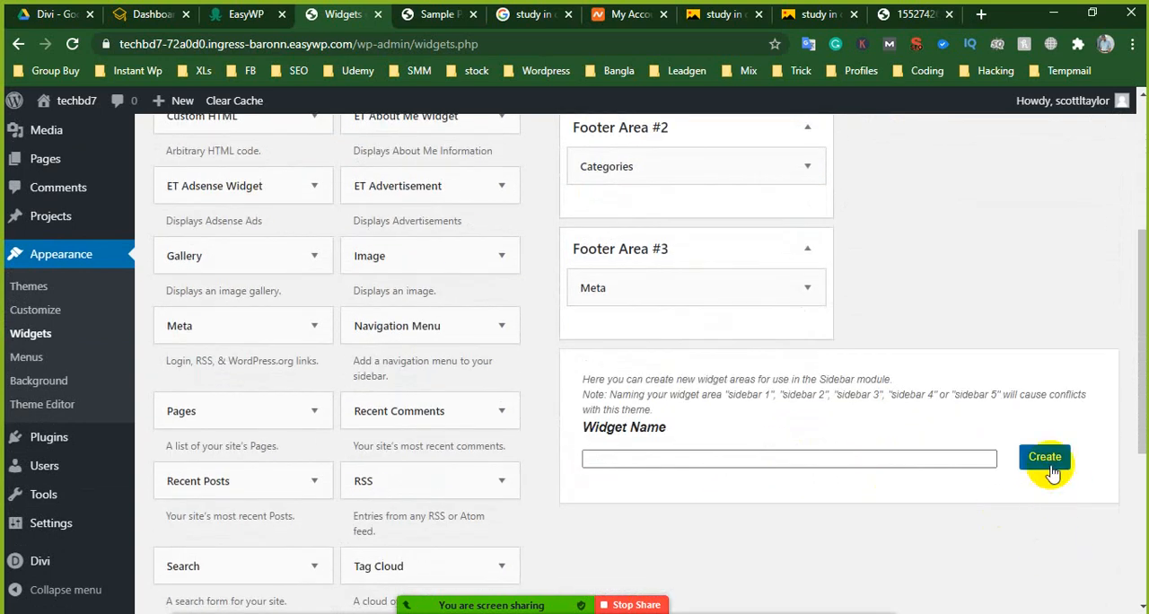
scroll(962, 367, up, 4)
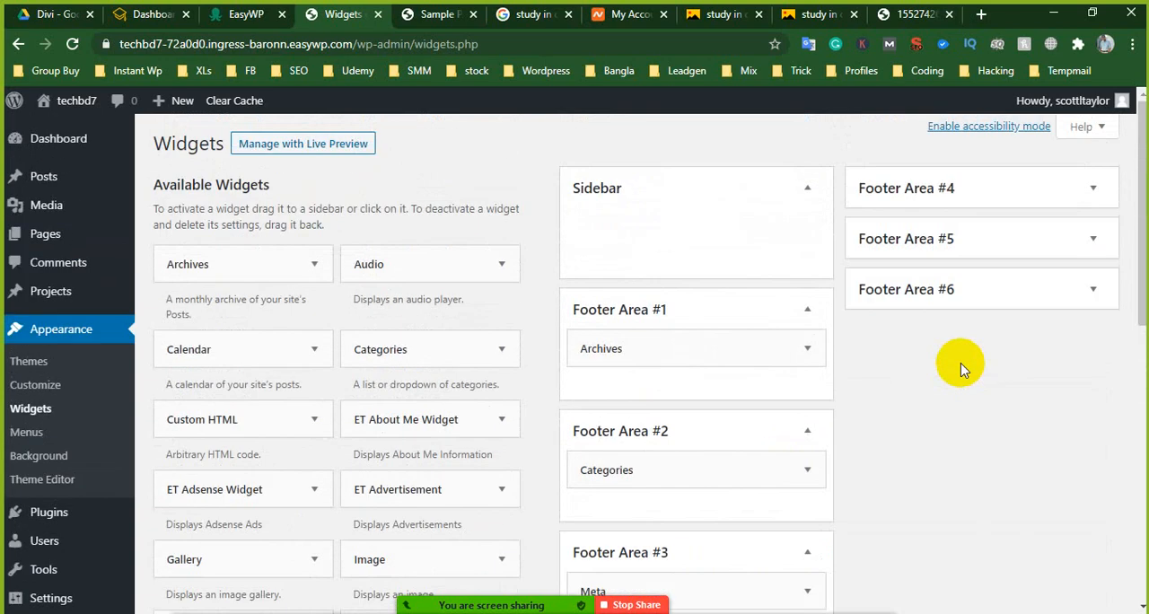
- Reload Sample Page in the Divi Builder and check the layout of its footer widgets
click(431, 14)
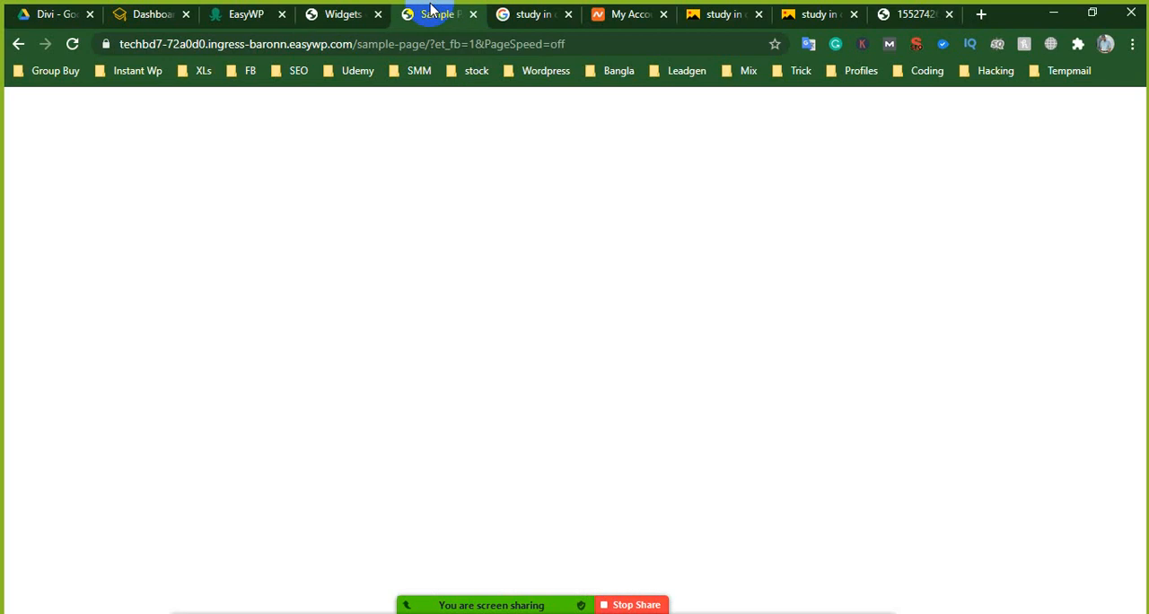
click(72, 43)
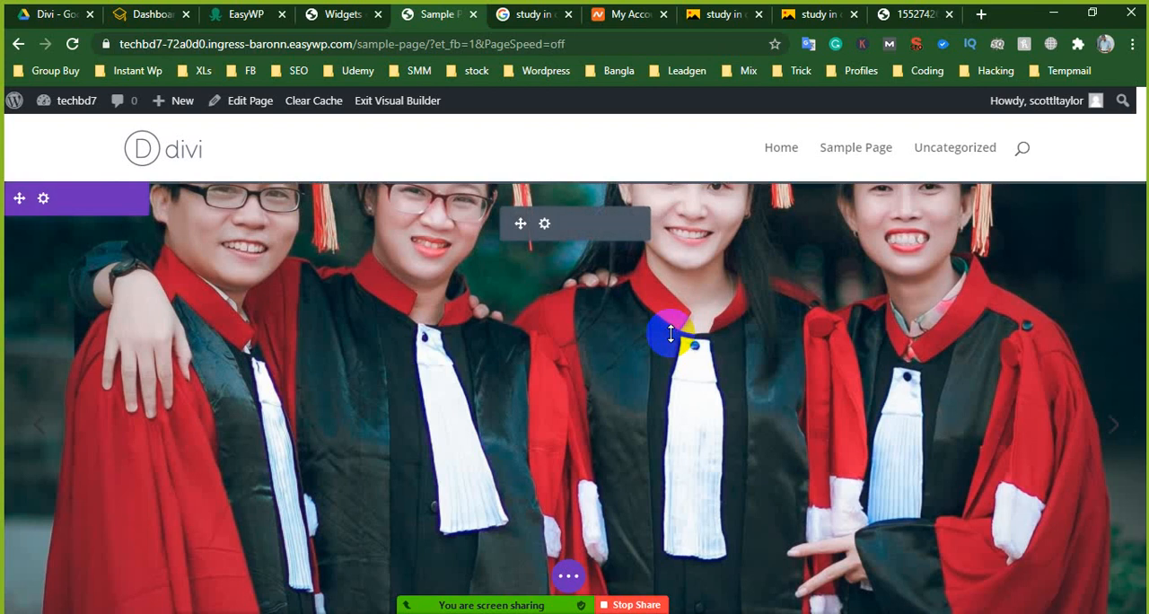
scroll(672, 337, down, 5)
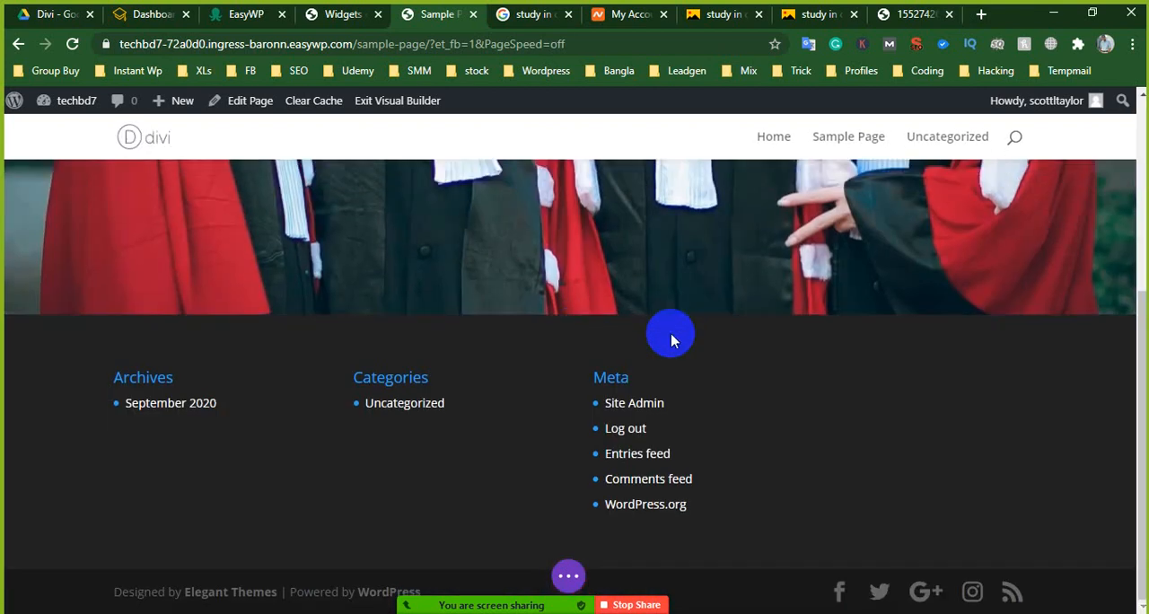
right_click(651, 332)
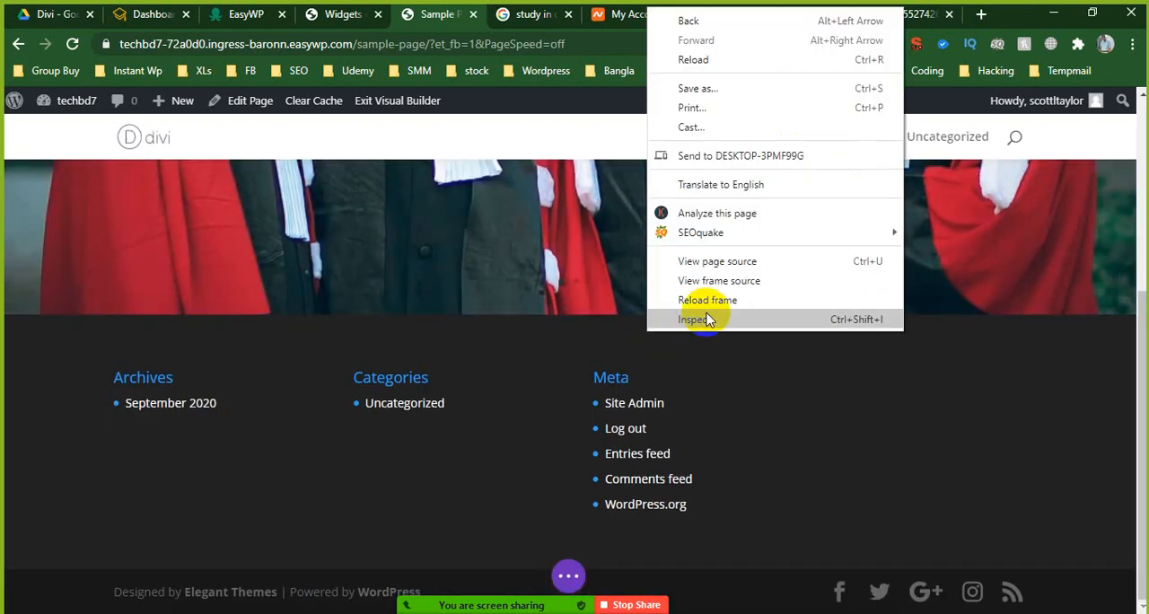
click(797, 430)
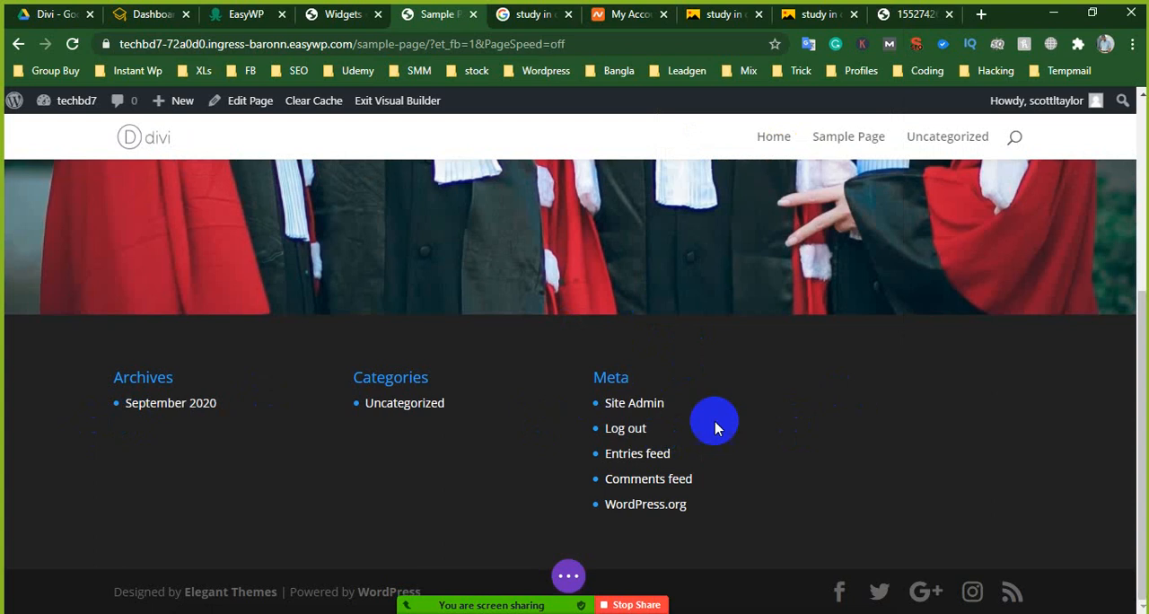
scroll(715, 418, up, 5)
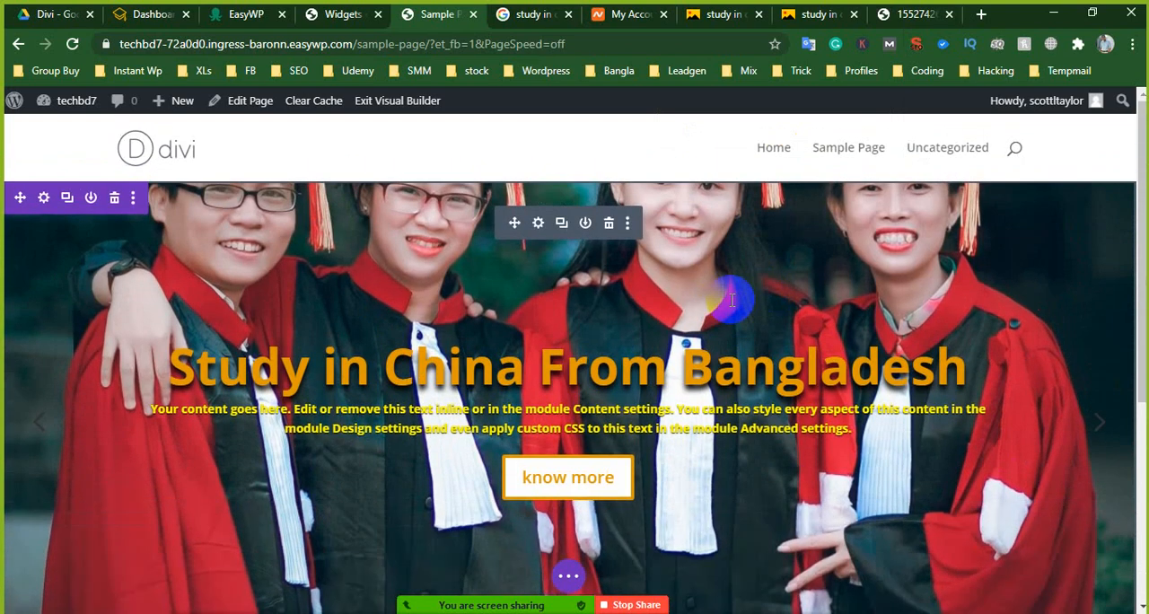
scroll(764, 287, down, 5)
scroll(565, 286, up, 2)
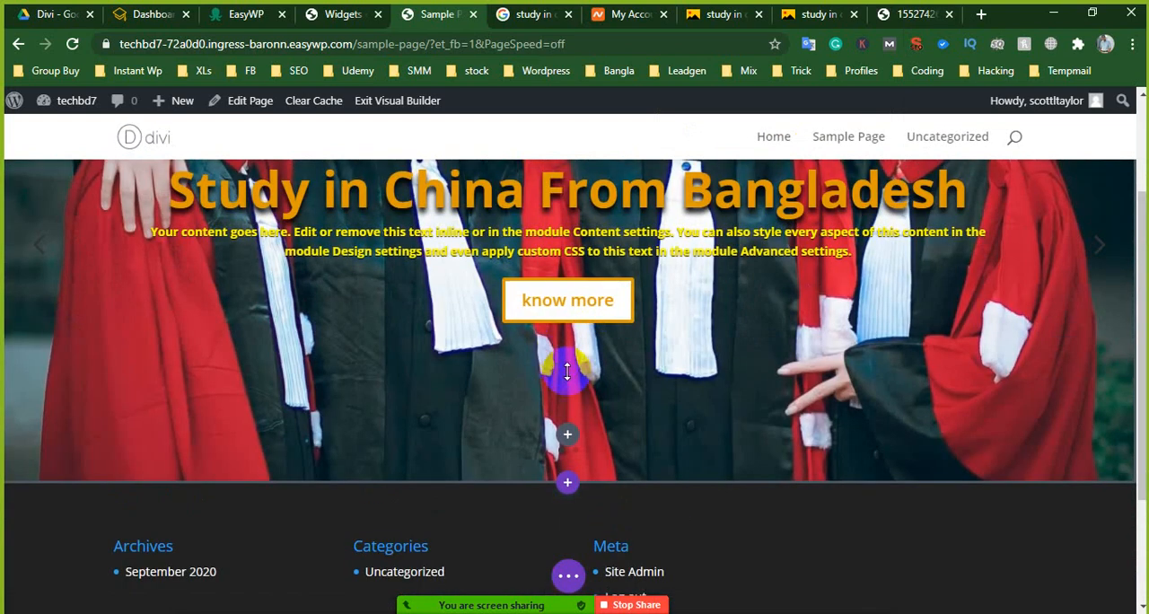
- Insert a Regular section between the slider and the footer
scroll(569, 389, down, 1)
click(567, 400)
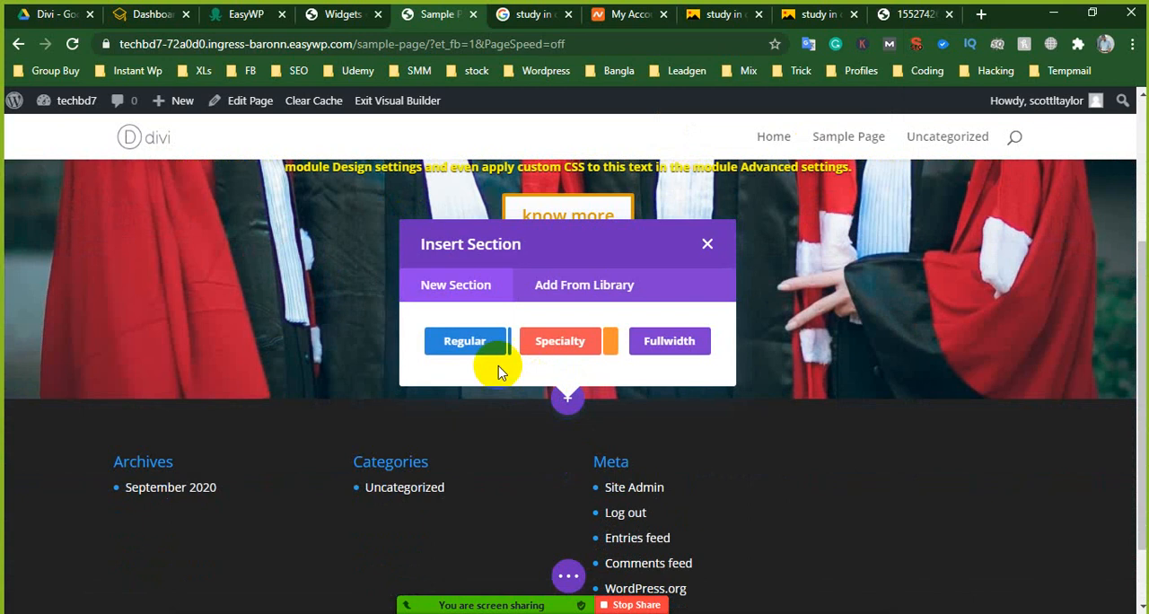
click(460, 346)
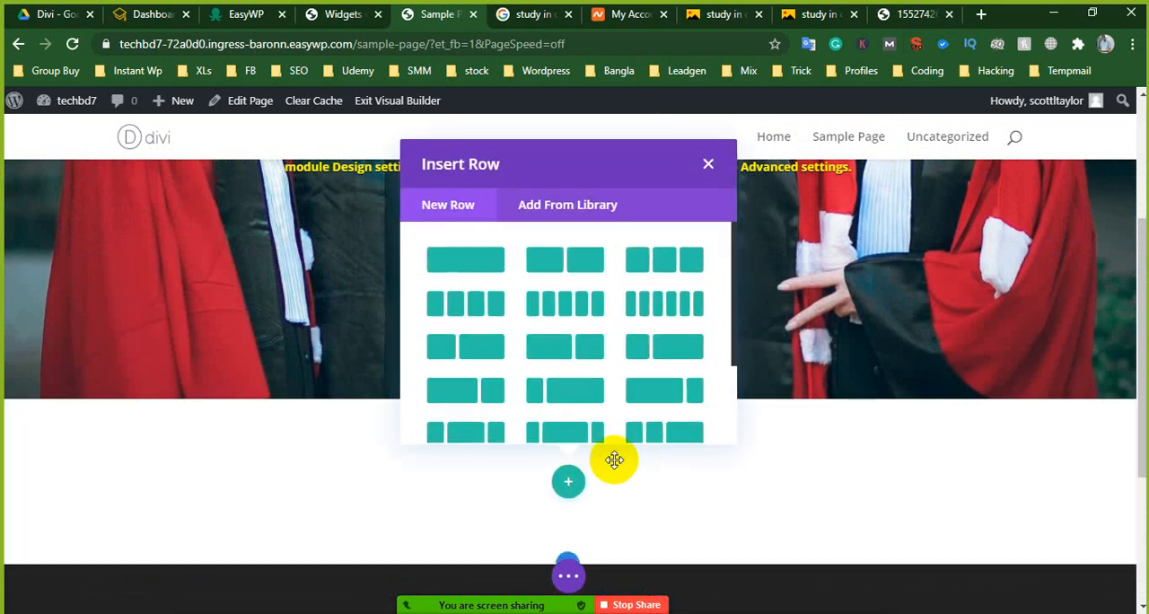
click(463, 262)
click(574, 476)
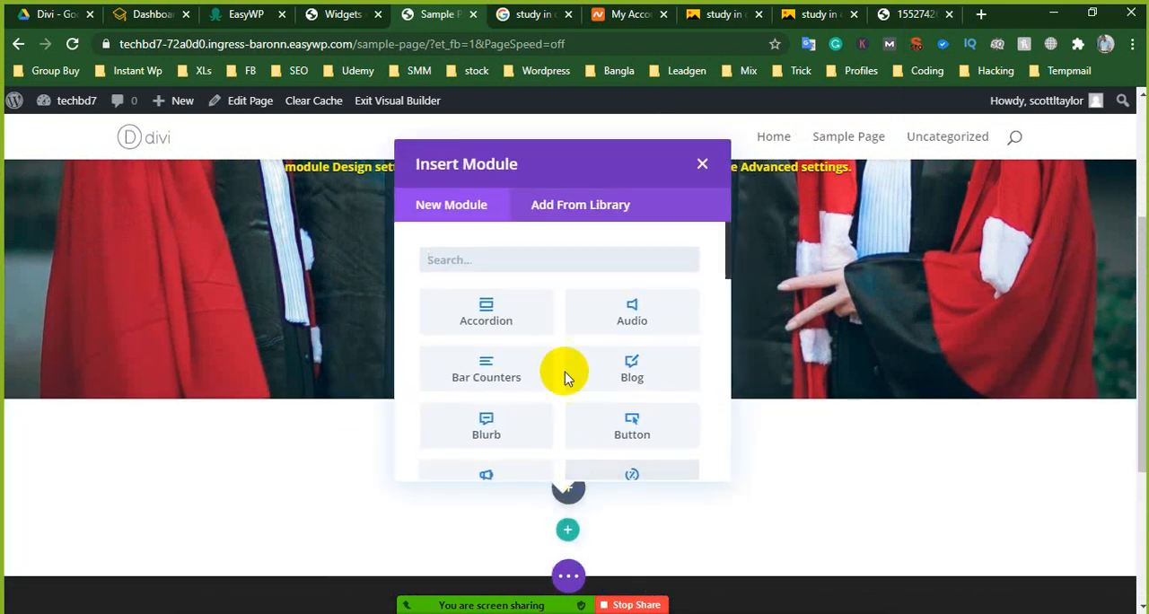
click(705, 167)
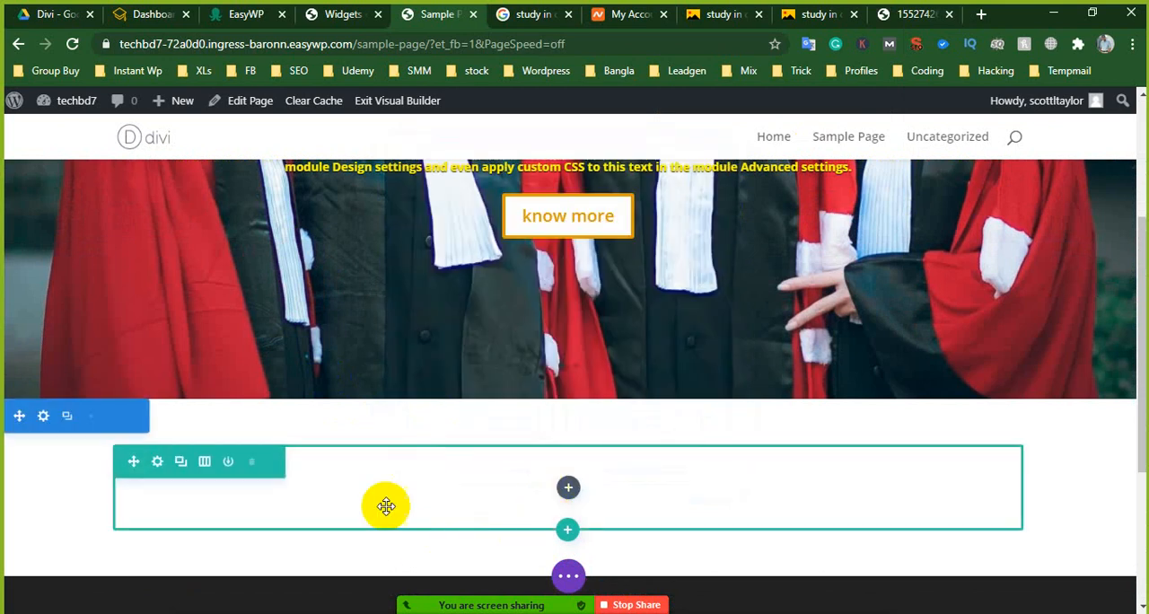
click(252, 462)
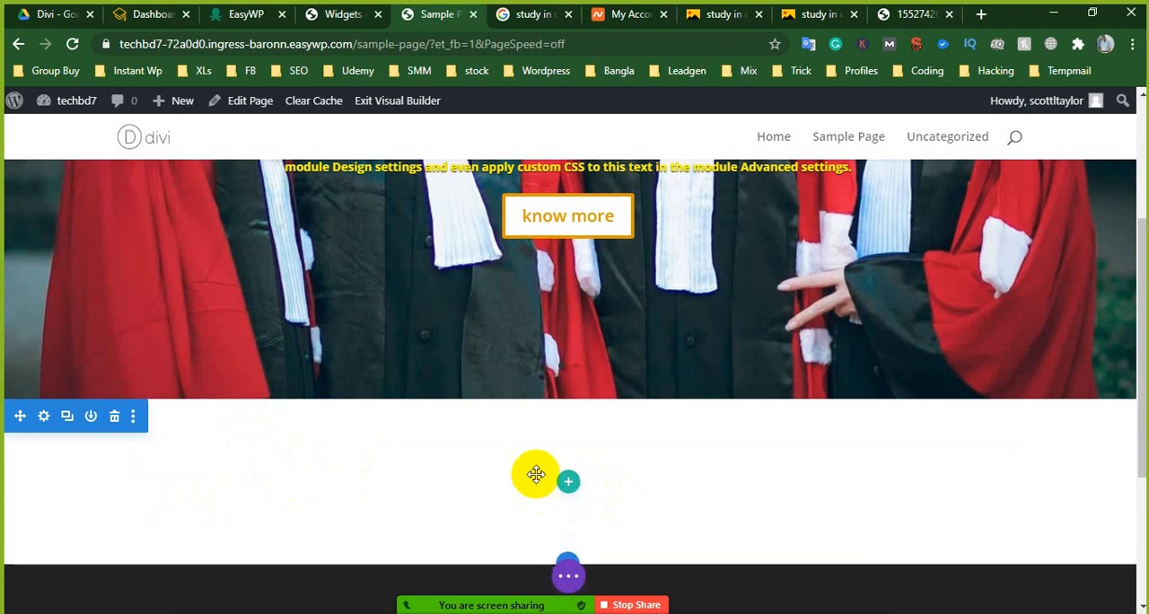
- Insert a two-equal-column row in the new section and add a Text module with its placeholder content to the first column
click(568, 482)
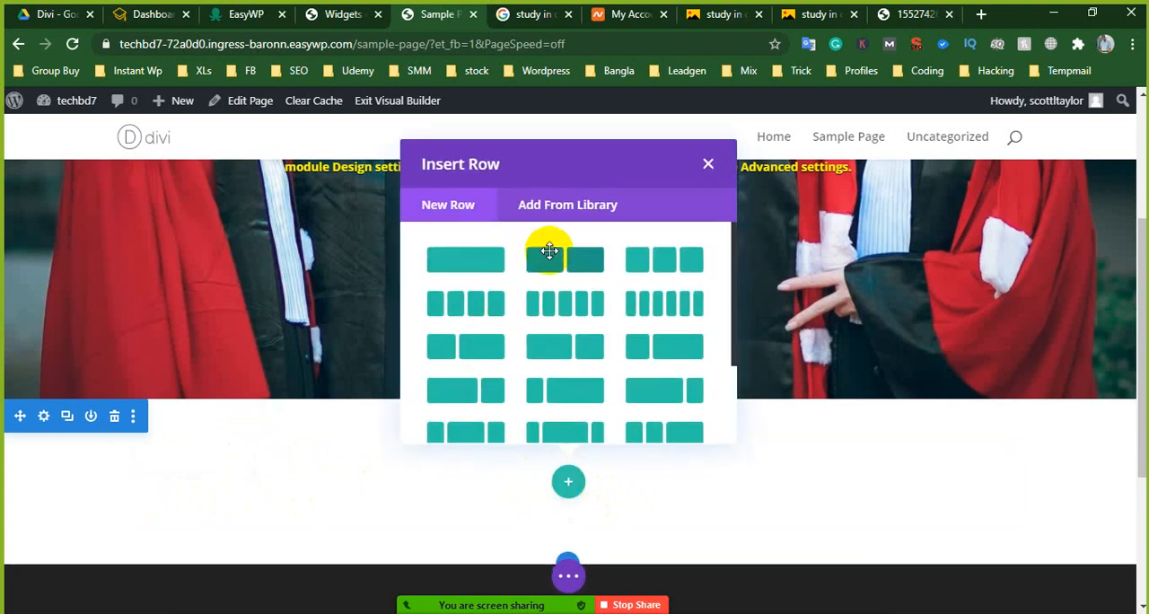
click(550, 251)
scroll(436, 303, down, 1)
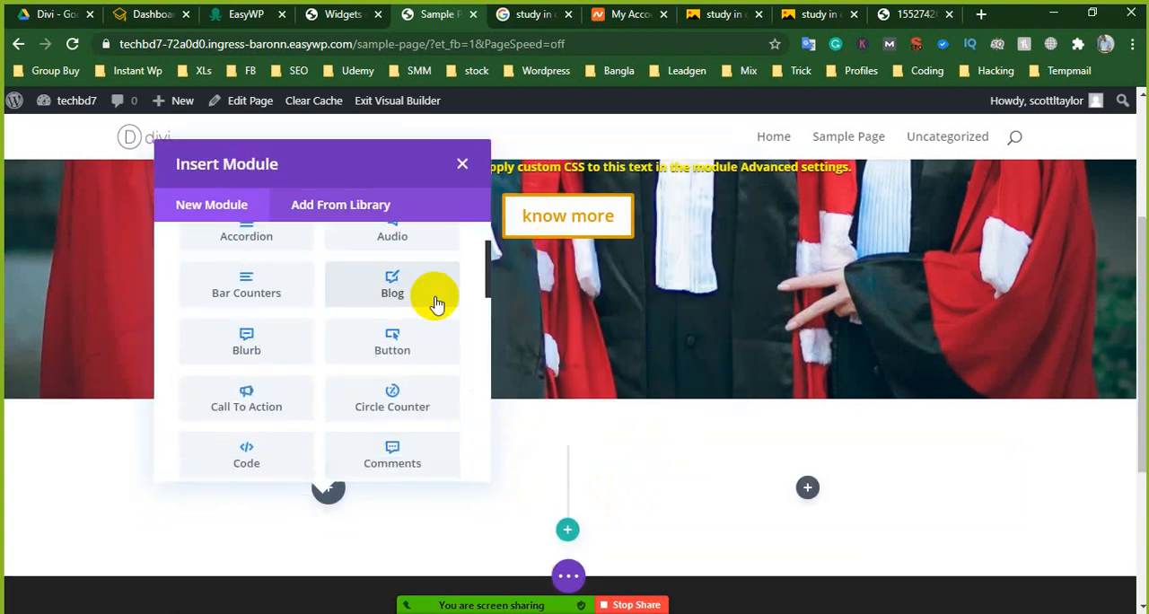
scroll(231, 303, up, 1)
scroll(287, 368, down, 1)
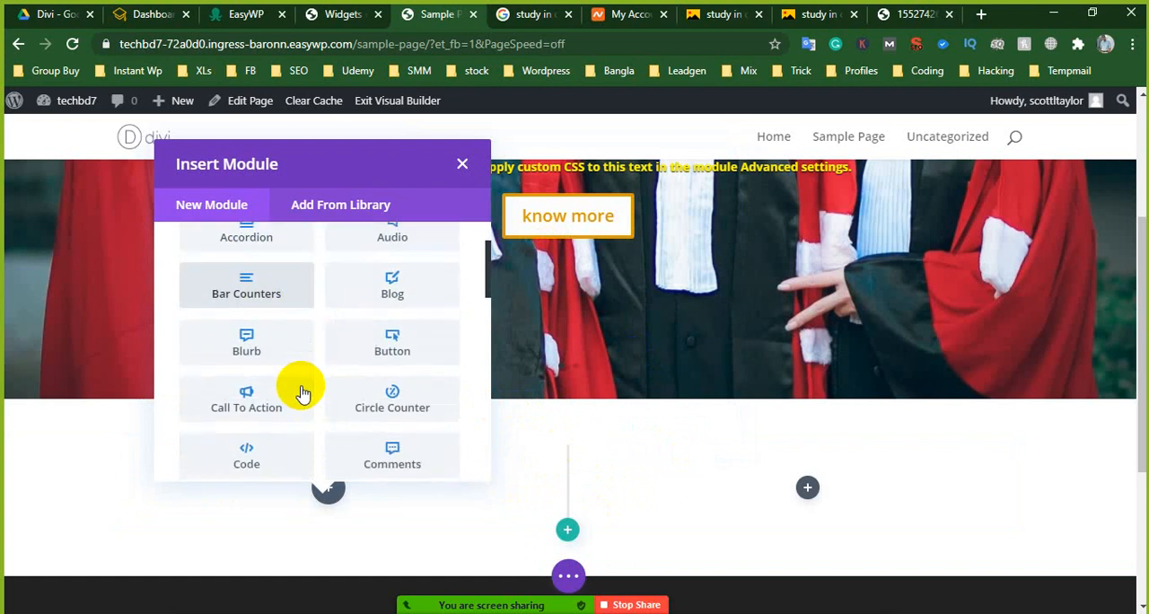
scroll(302, 394, down, 5)
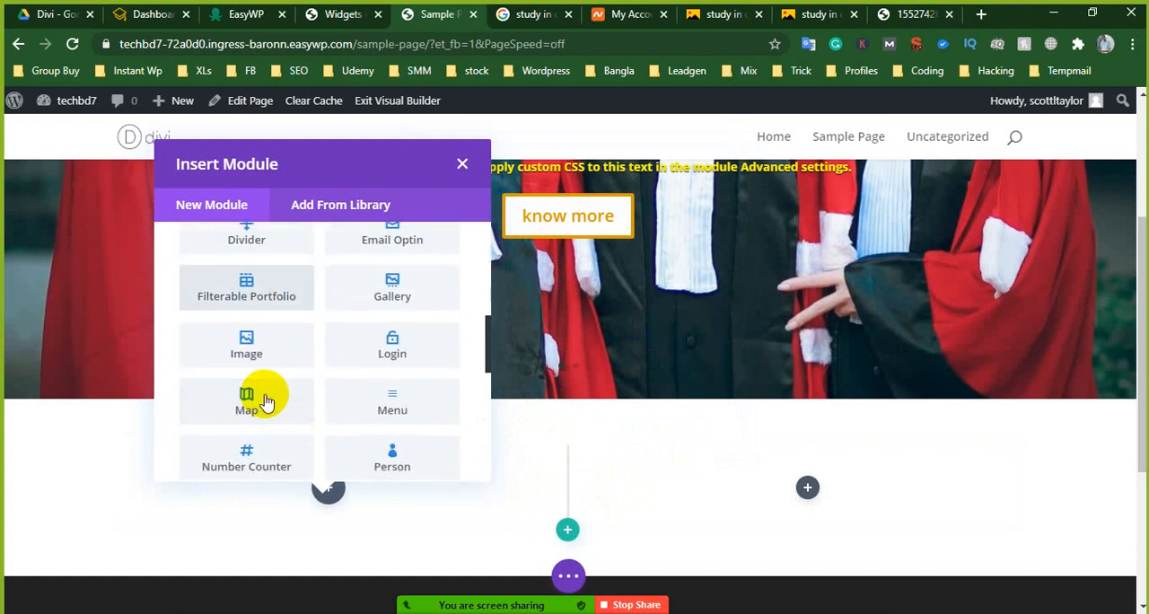
scroll(266, 401, down, 5)
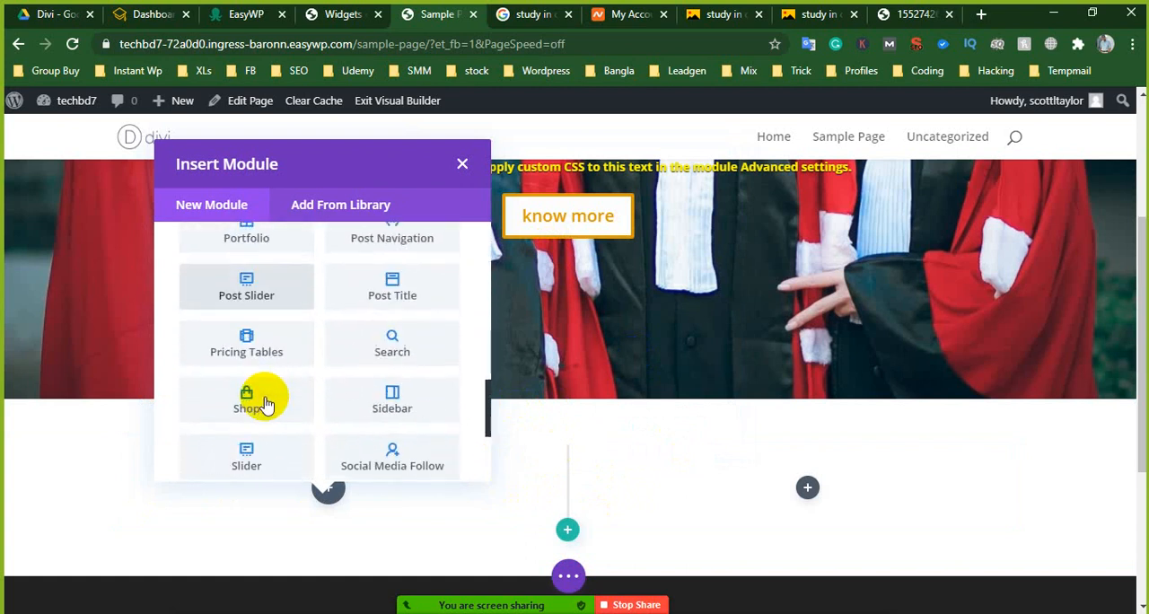
scroll(266, 399, down, 1)
scroll(266, 352, up, 12)
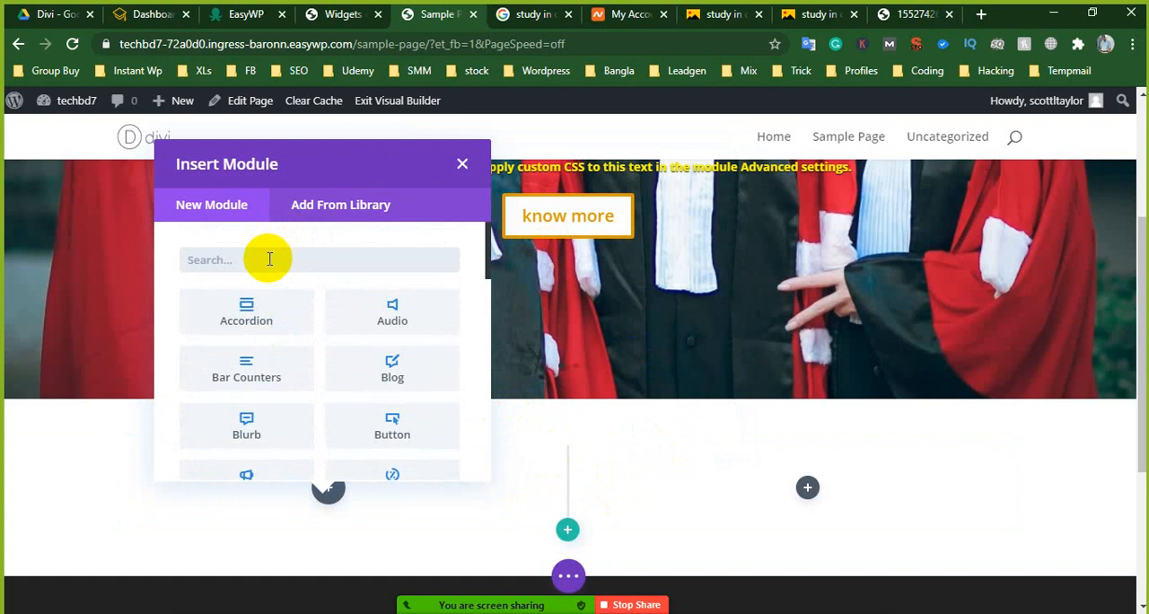
click(270, 259)
text(text)
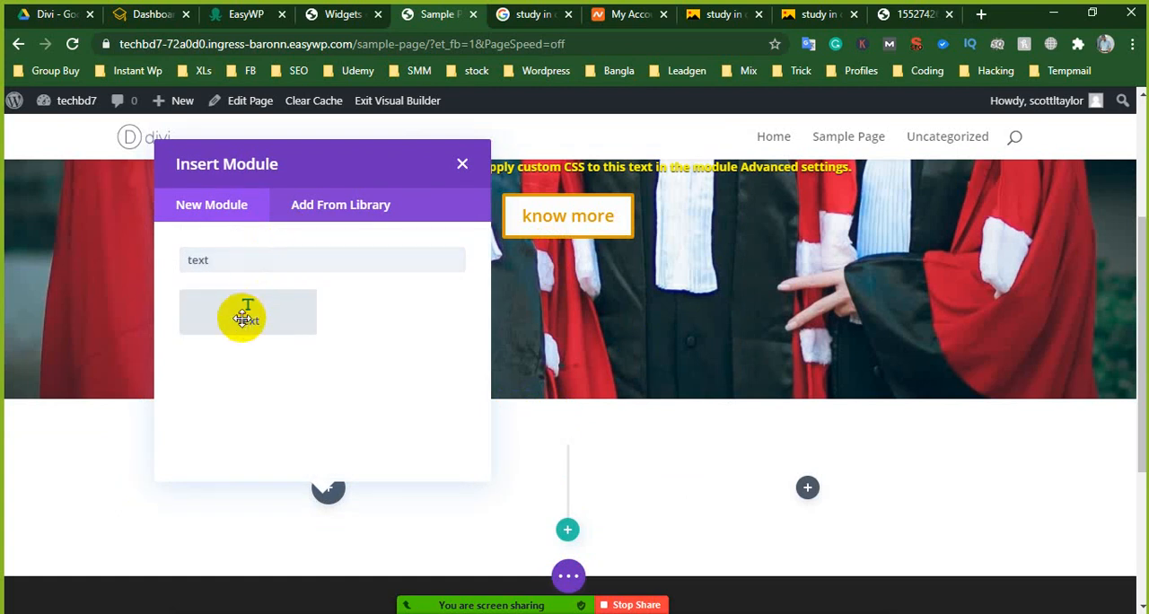
click(245, 314)
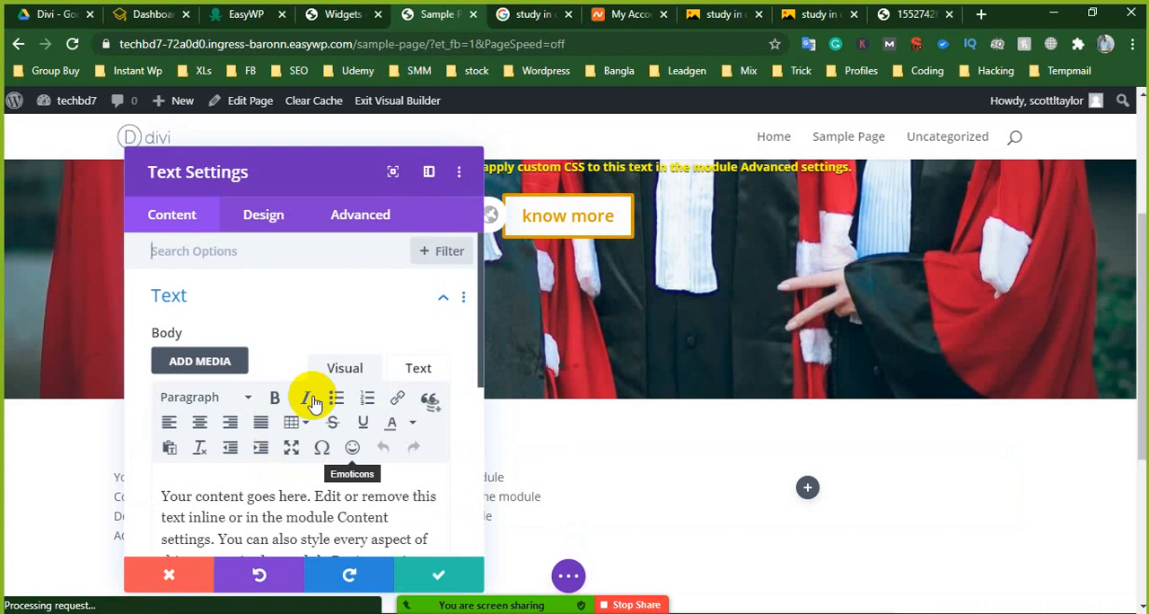
scroll(308, 403, down, 3)
click(415, 558)
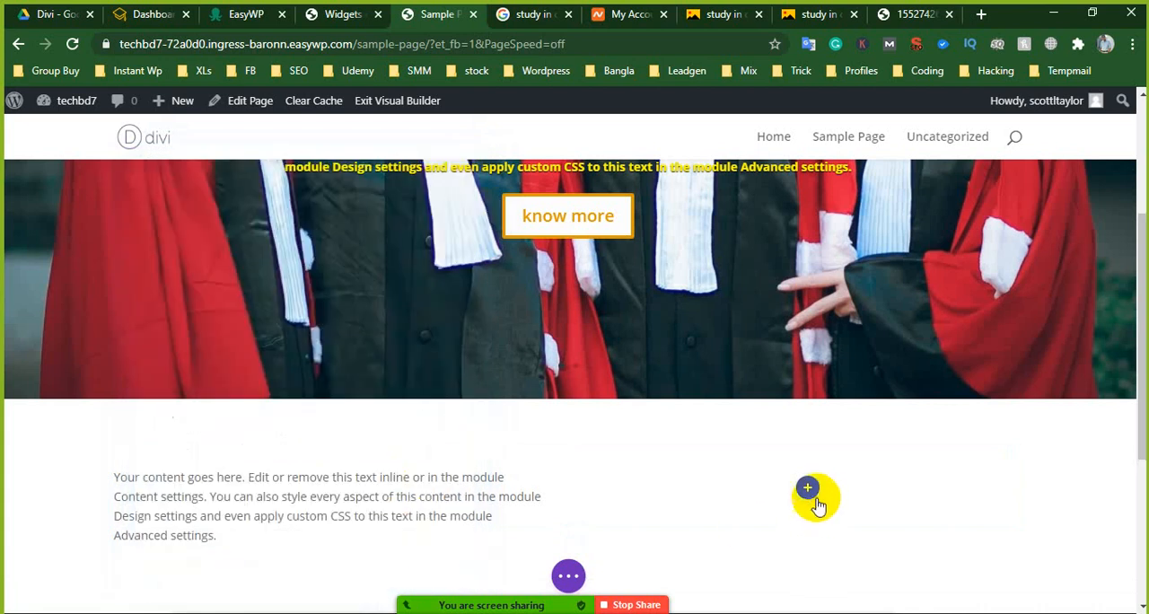
click(808, 490)
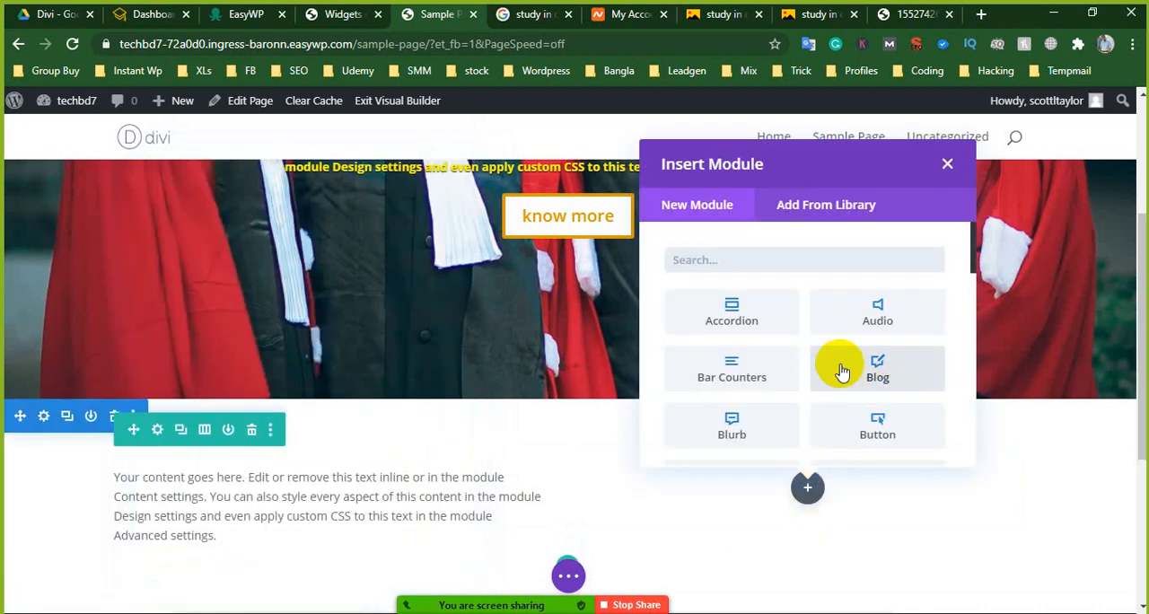
scroll(849, 392, down, 2)
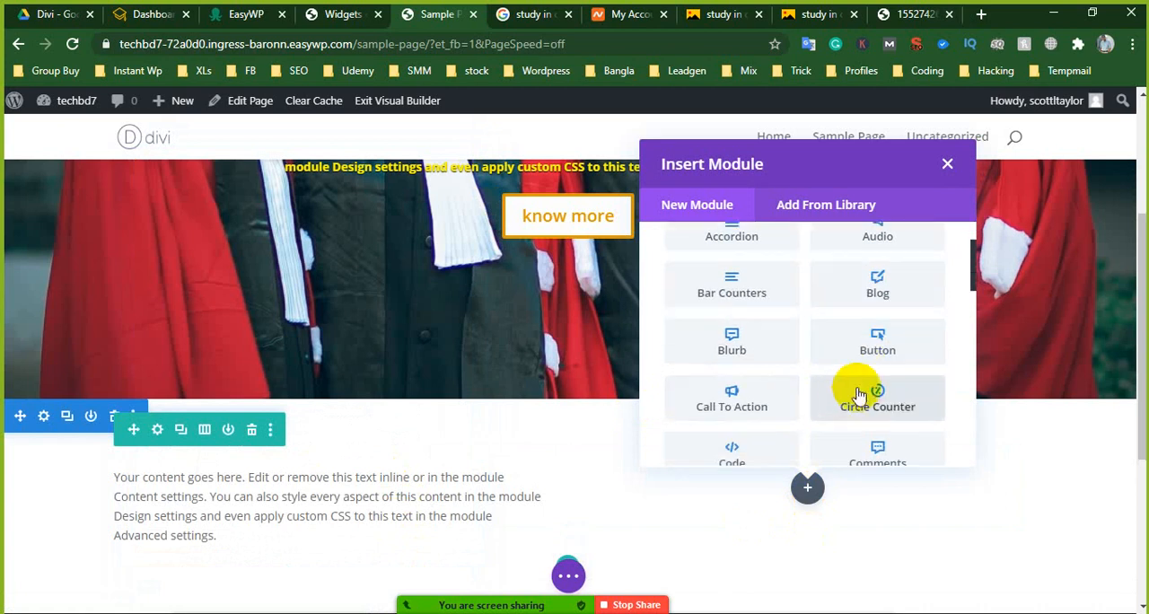
scroll(857, 397, down, 2)
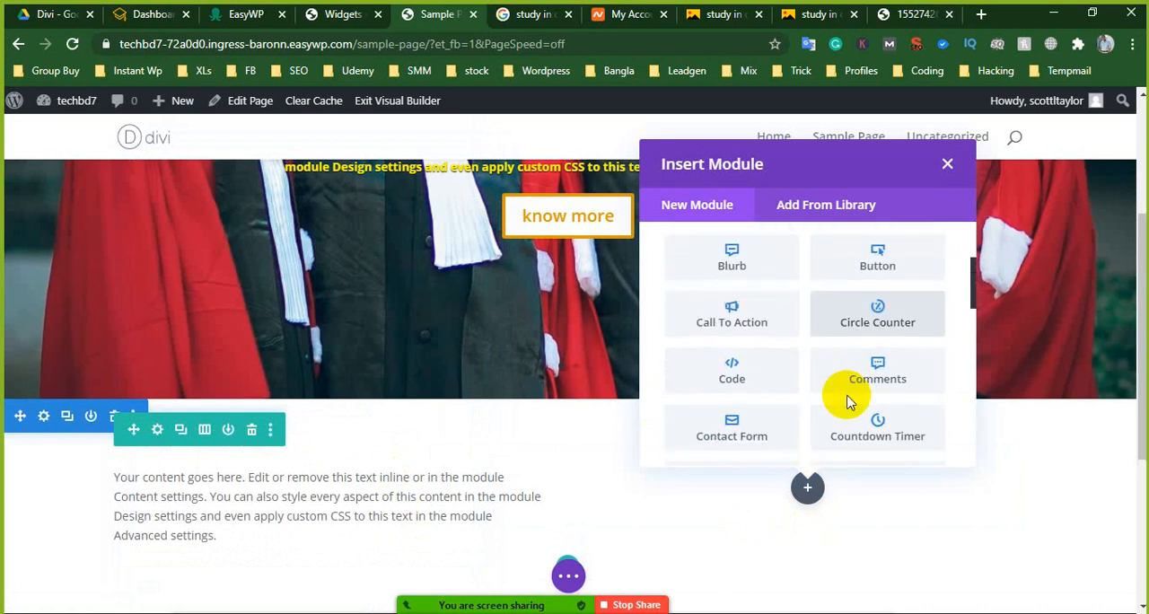
click(708, 325)
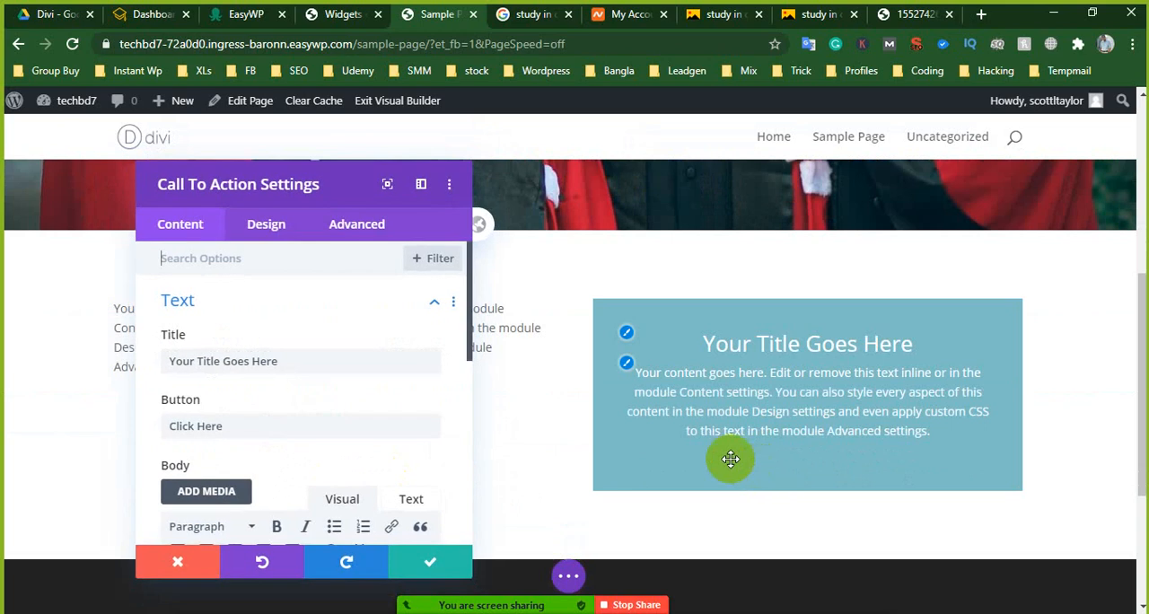
click(189, 563)
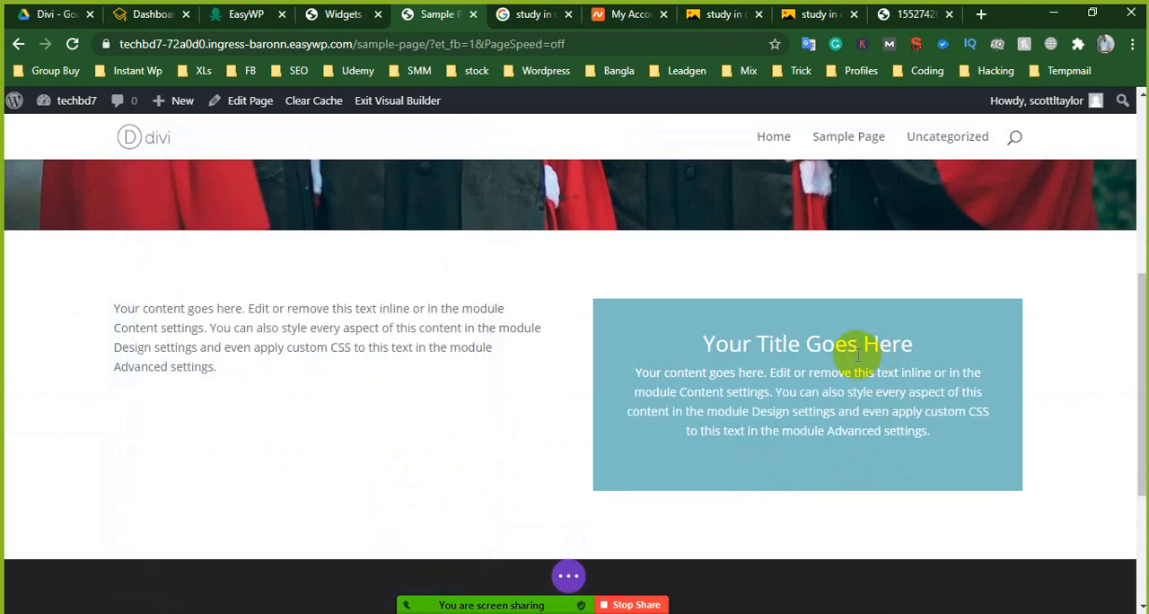
click(847, 342)
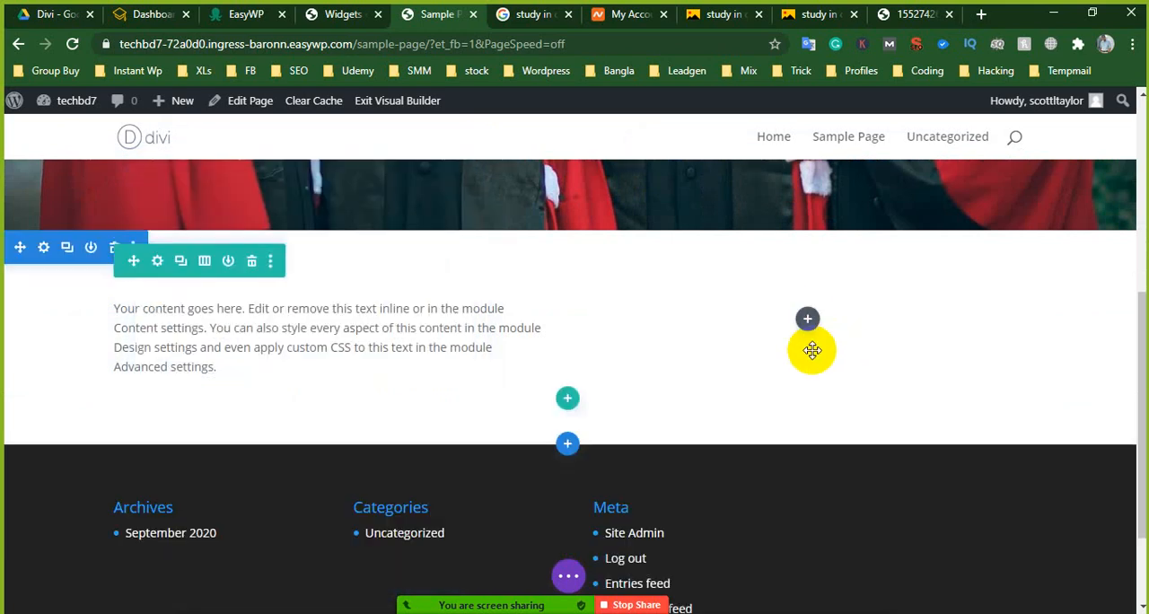
- Add a Video module with its default video to the empty second column and save it
click(811, 319)
scroll(709, 418, down, 4)
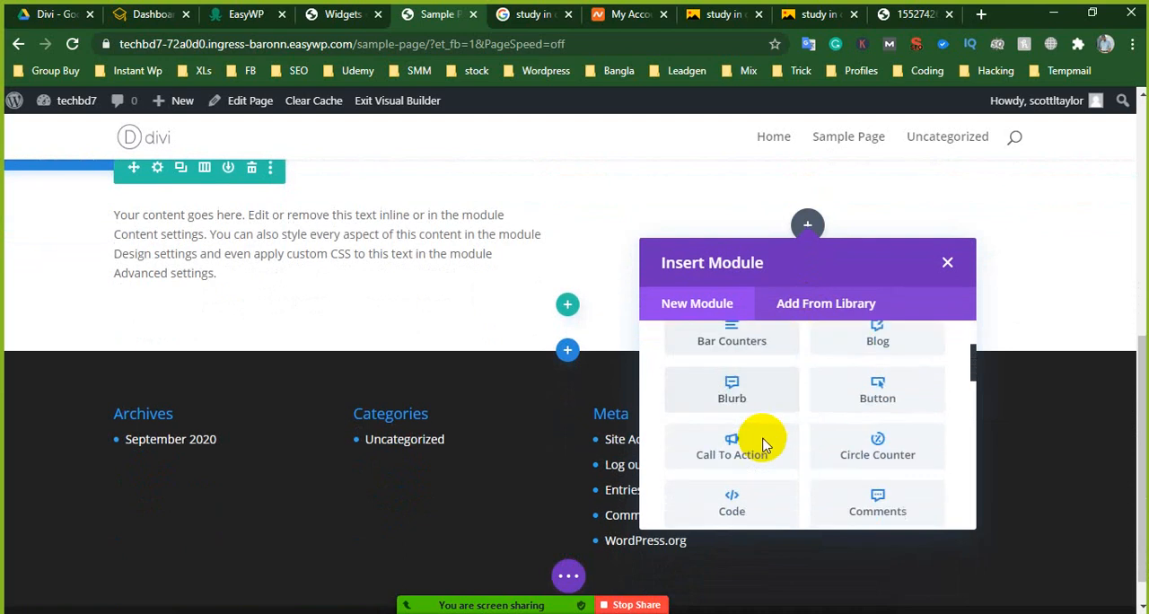
scroll(767, 443, down, 2)
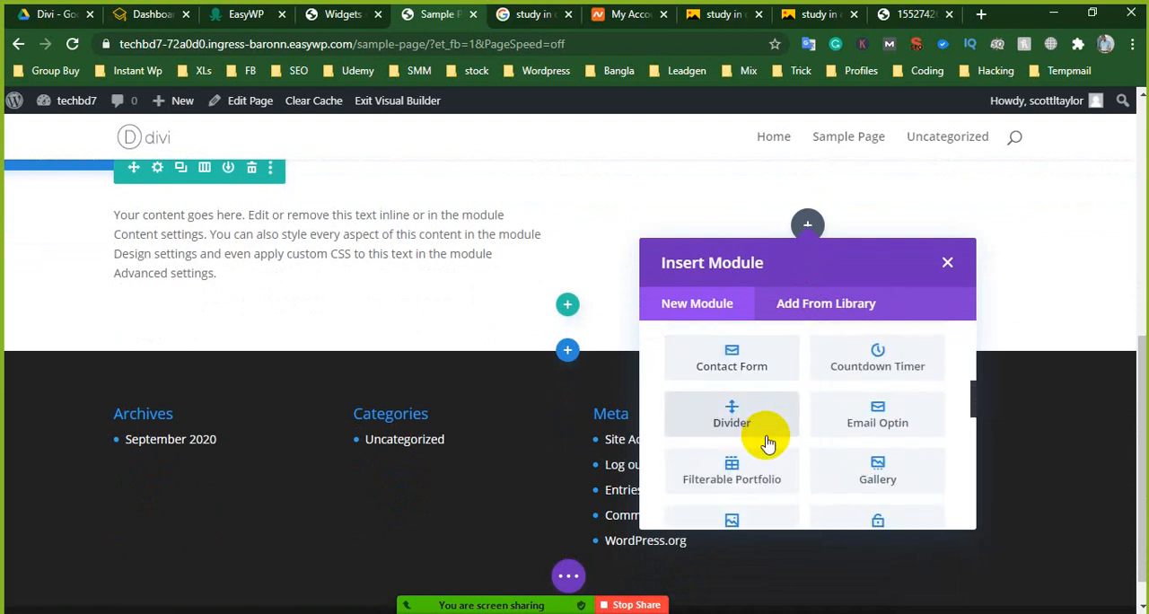
scroll(768, 443, down, 2)
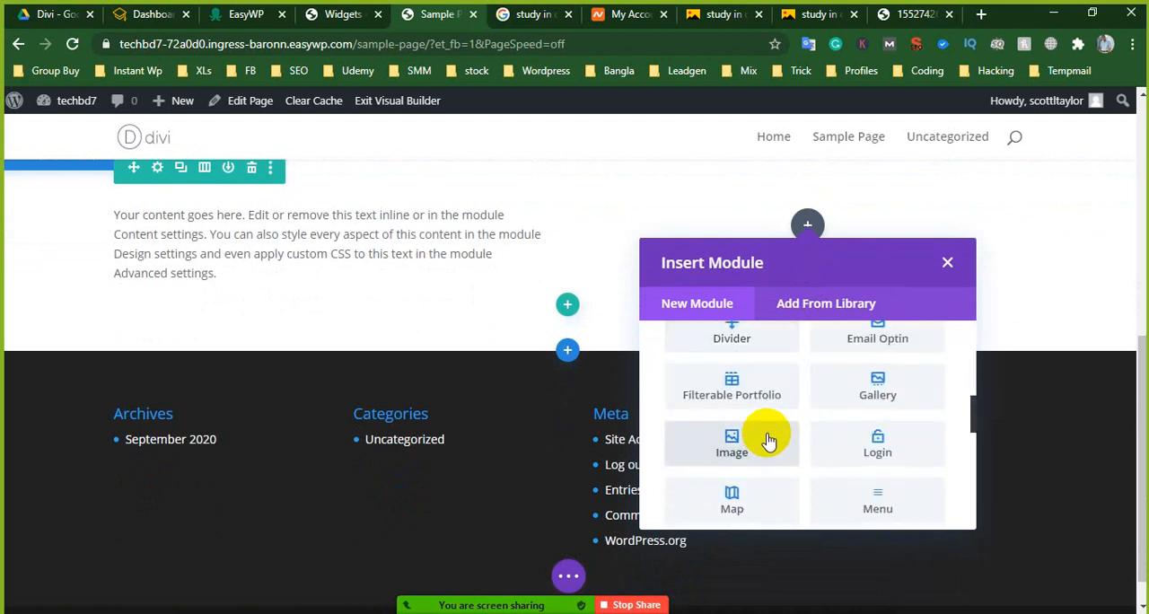
scroll(767, 442, down, 2)
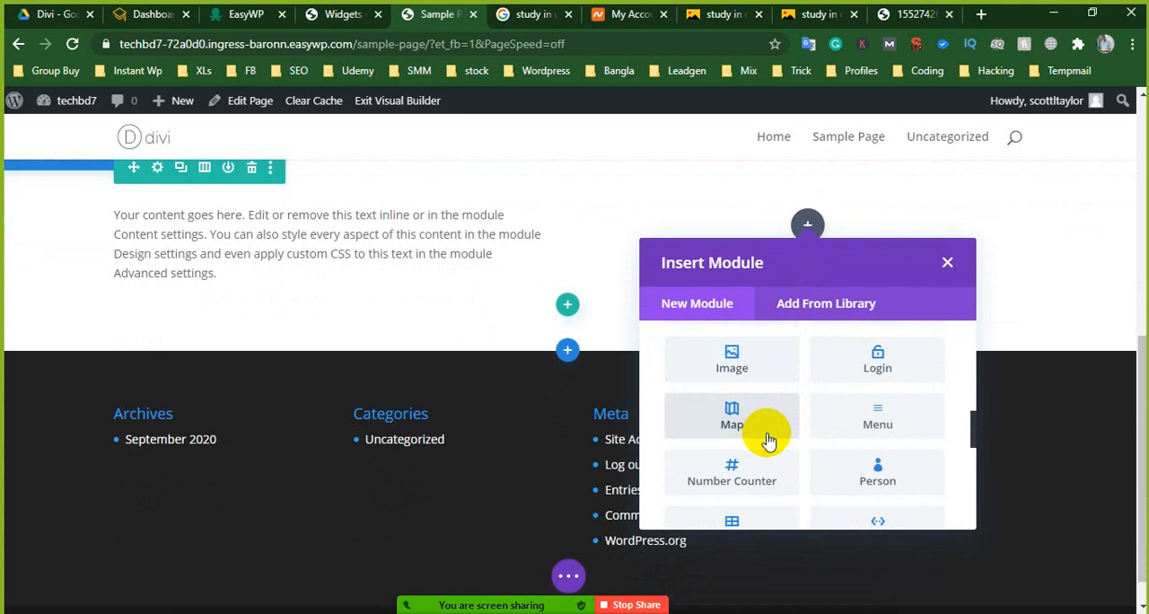
scroll(767, 440, down, 2)
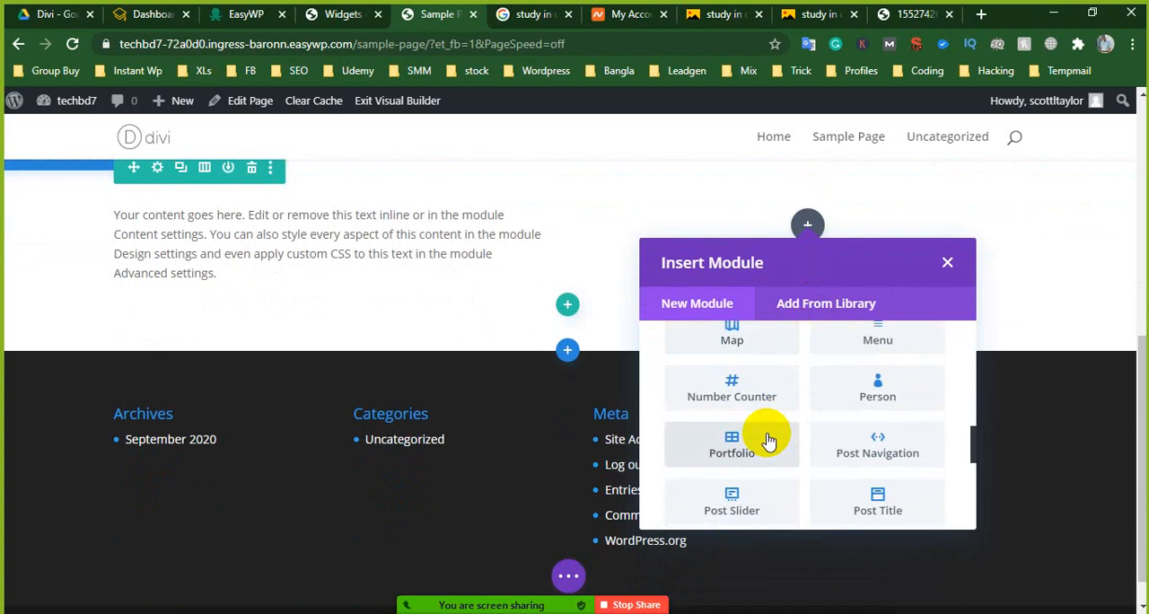
scroll(767, 440, down, 2)
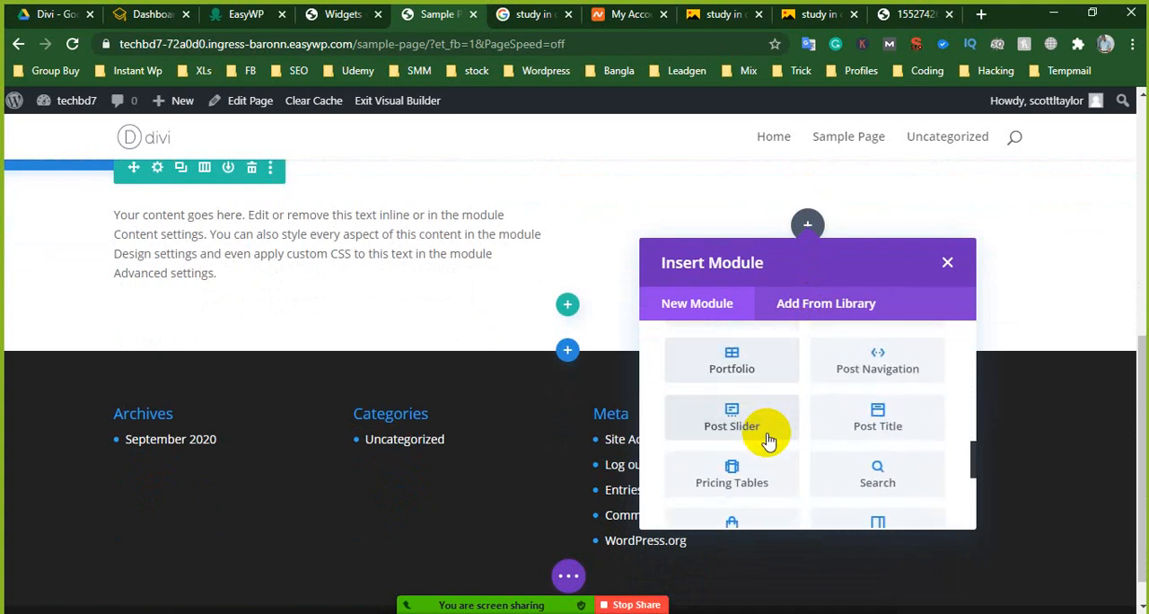
scroll(768, 440, down, 2)
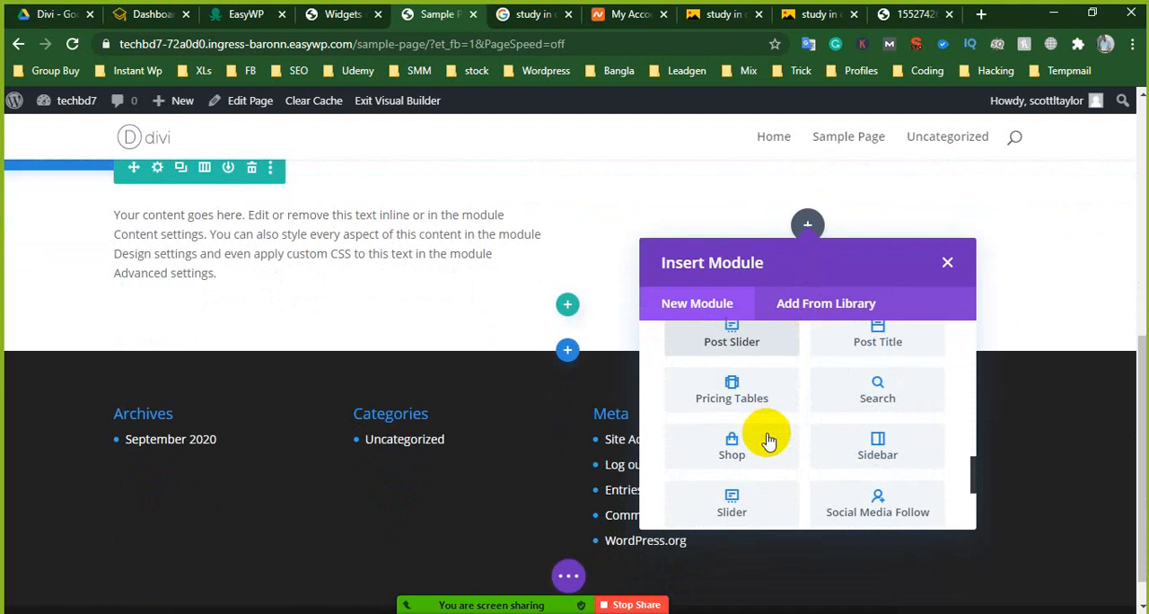
scroll(768, 440, down, 2)
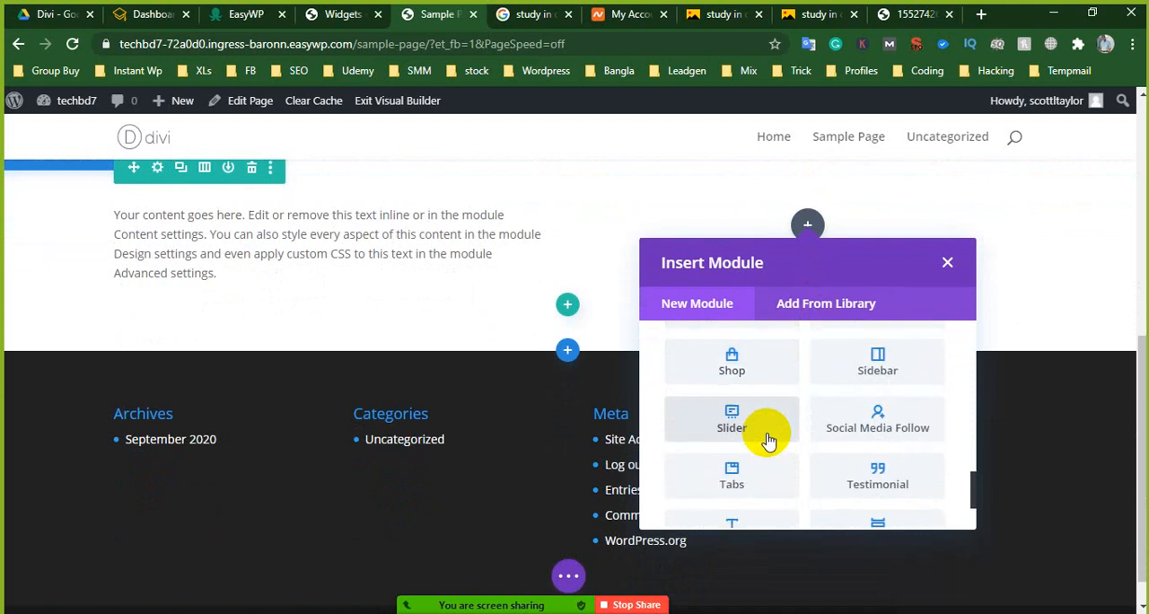
scroll(768, 440, down, 2)
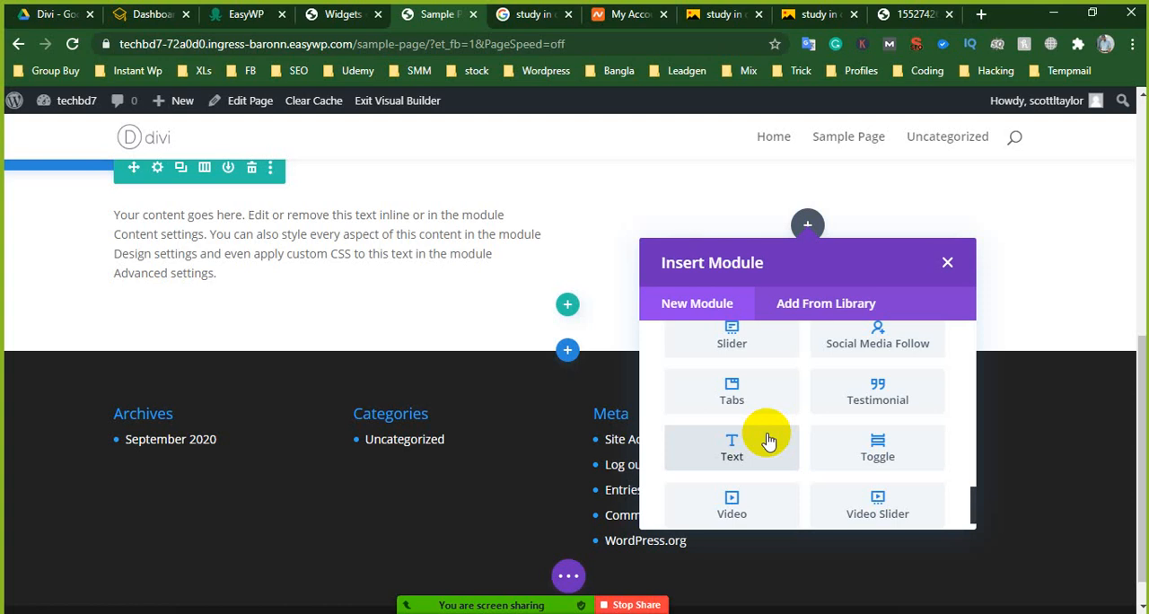
scroll(768, 440, down, 1)
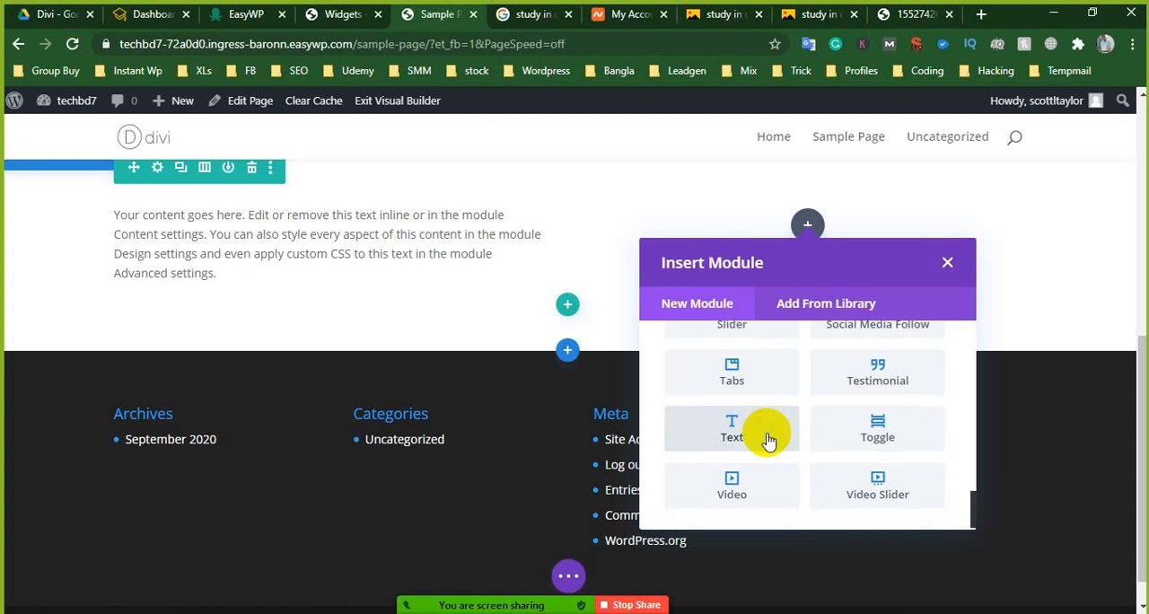
click(750, 497)
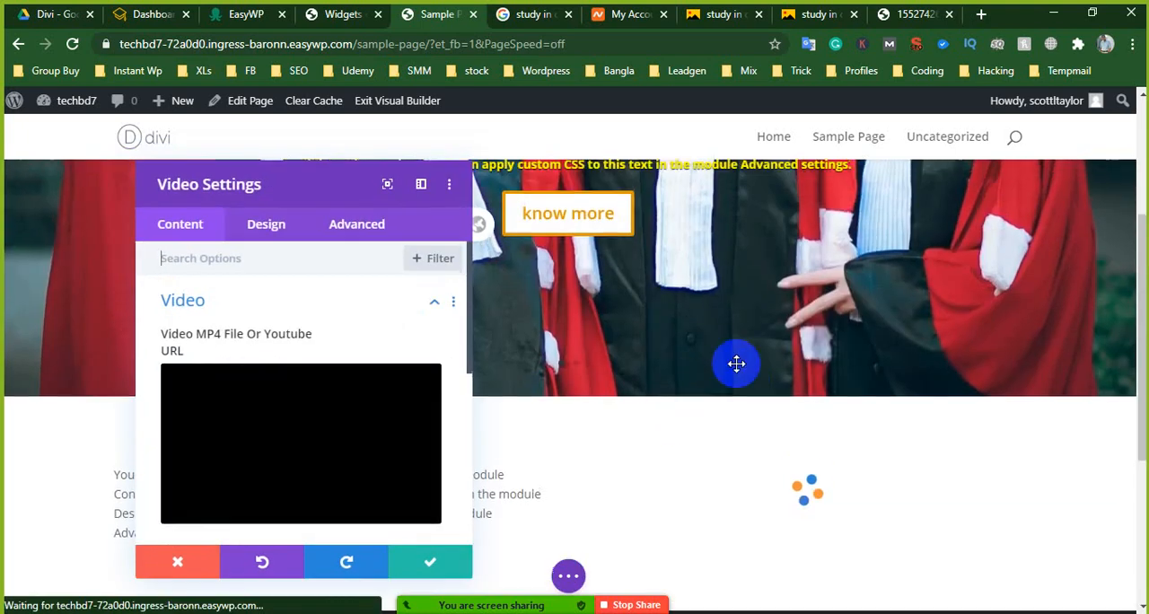
scroll(726, 386, down, 3)
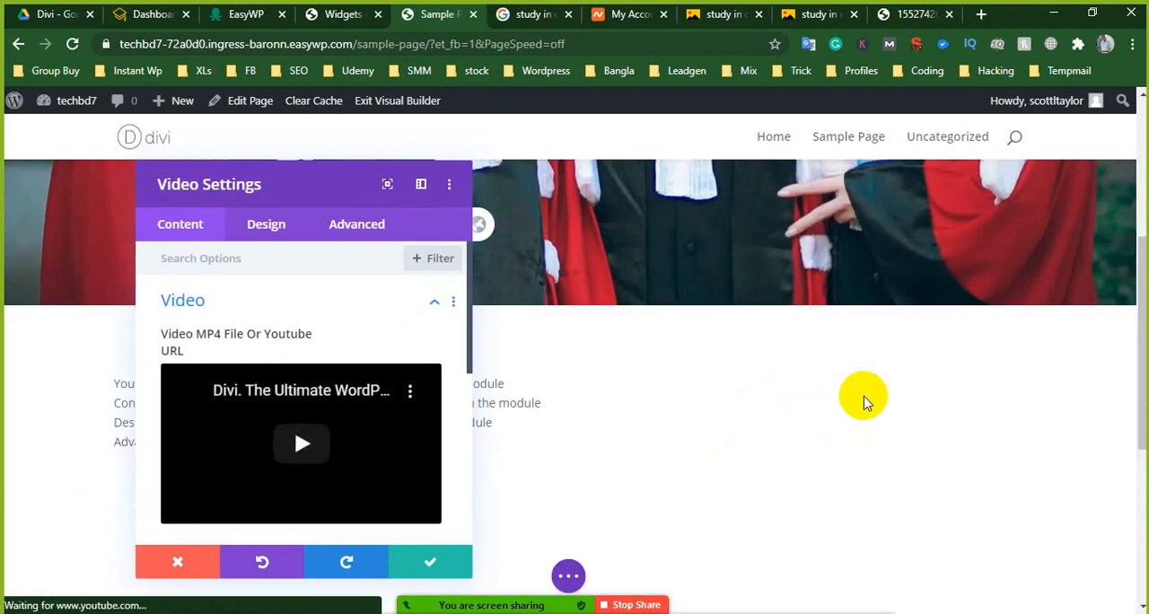
scroll(837, 415, down, 2)
scroll(836, 410, up, 3)
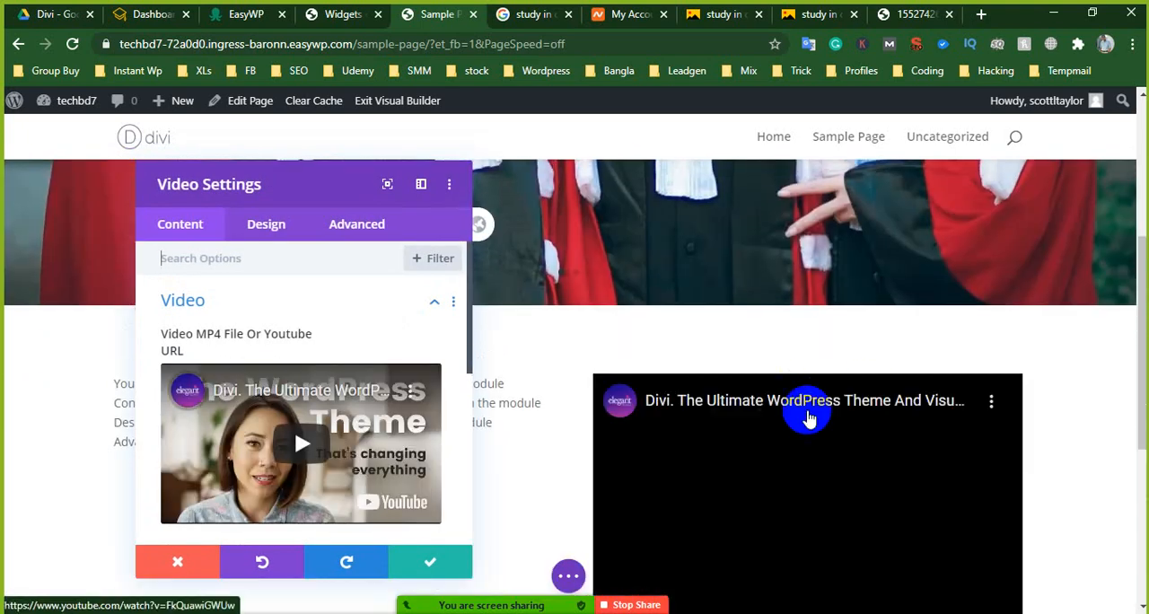
scroll(851, 388, down, 2)
click(404, 562)
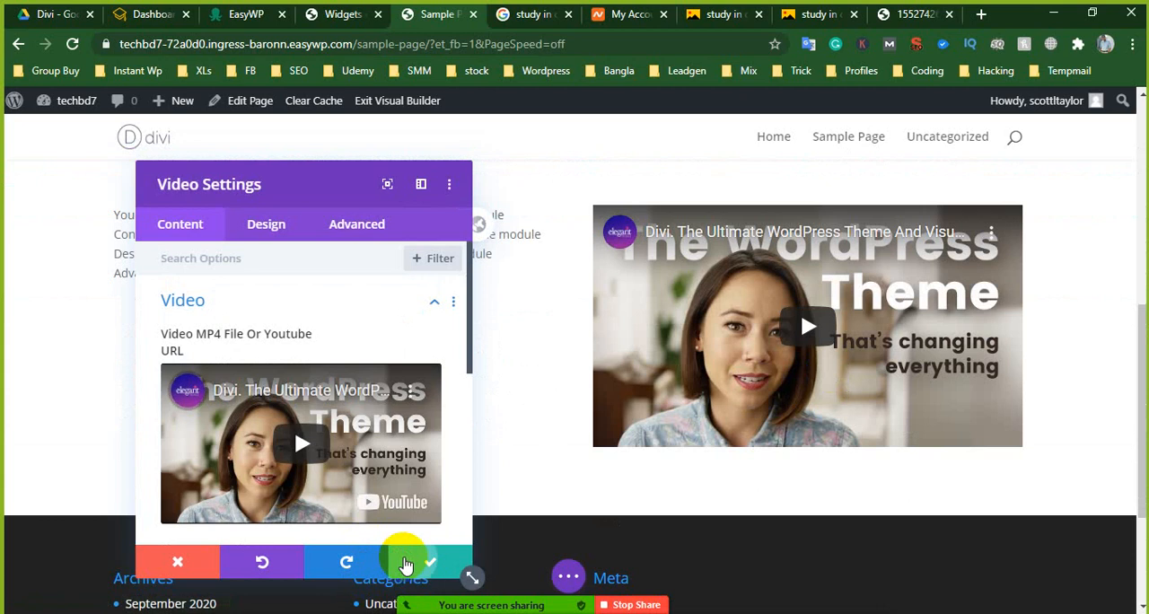
- Duplicate the placeholder text as a second paragraph in the first column's Text module and save the module
scroll(531, 287, up, 2)
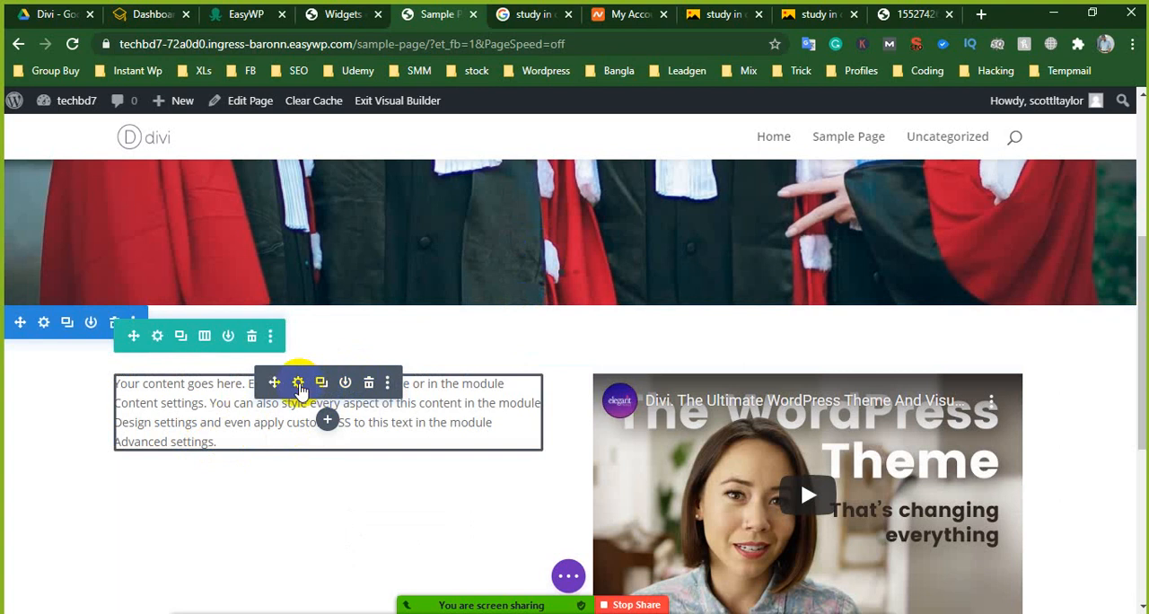
click(299, 384)
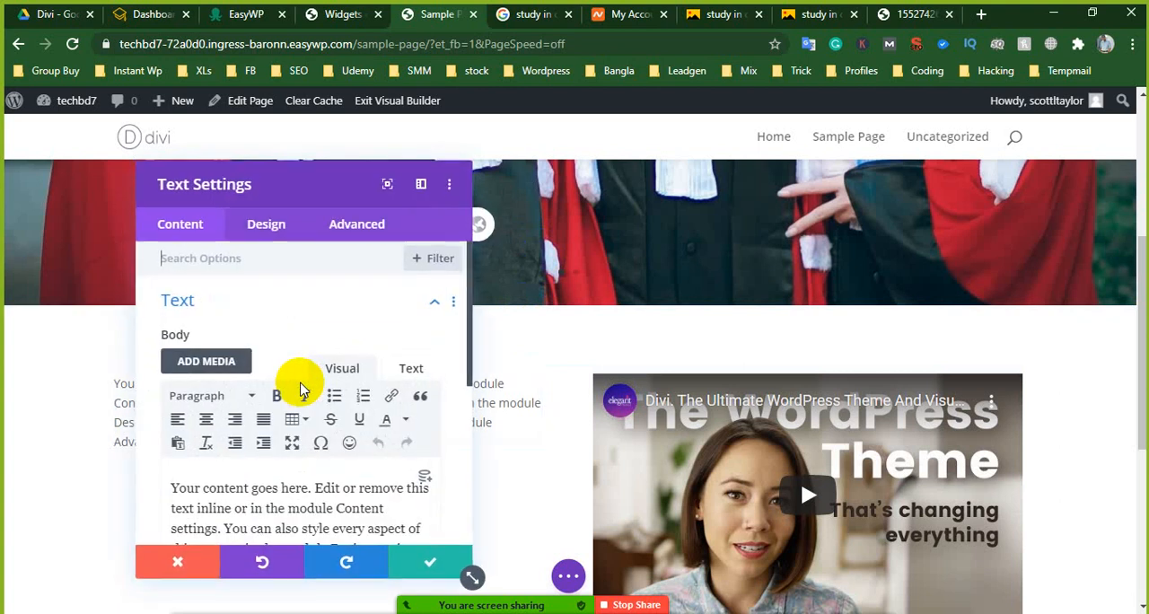
scroll(260, 422, down, 2)
drag(169, 319, 377, 417)
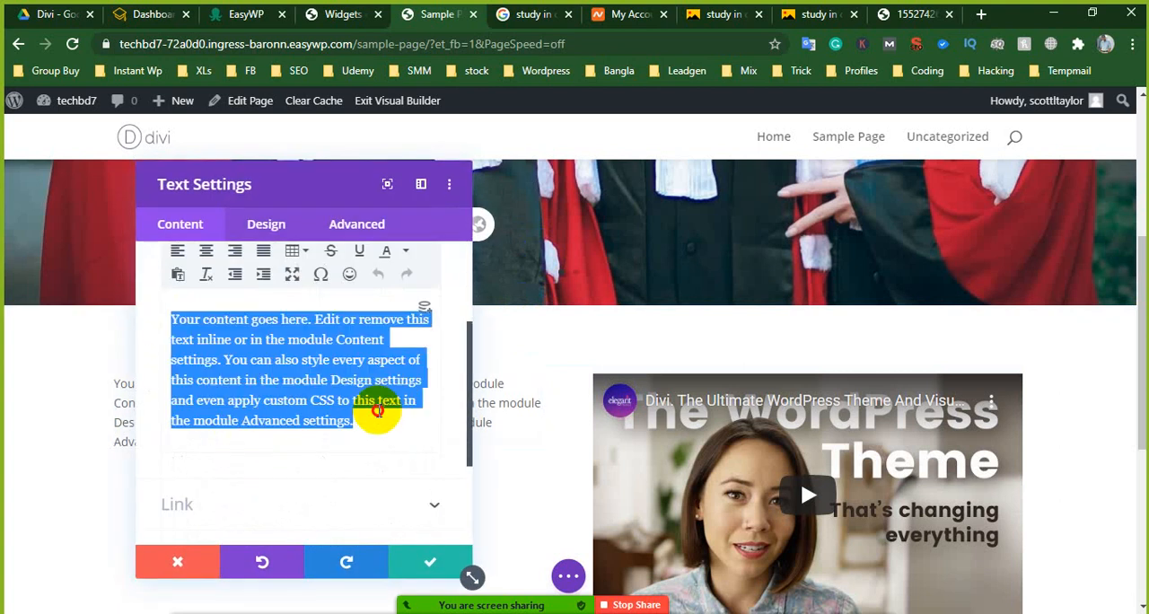
right_click(332, 368)
click(403, 121)
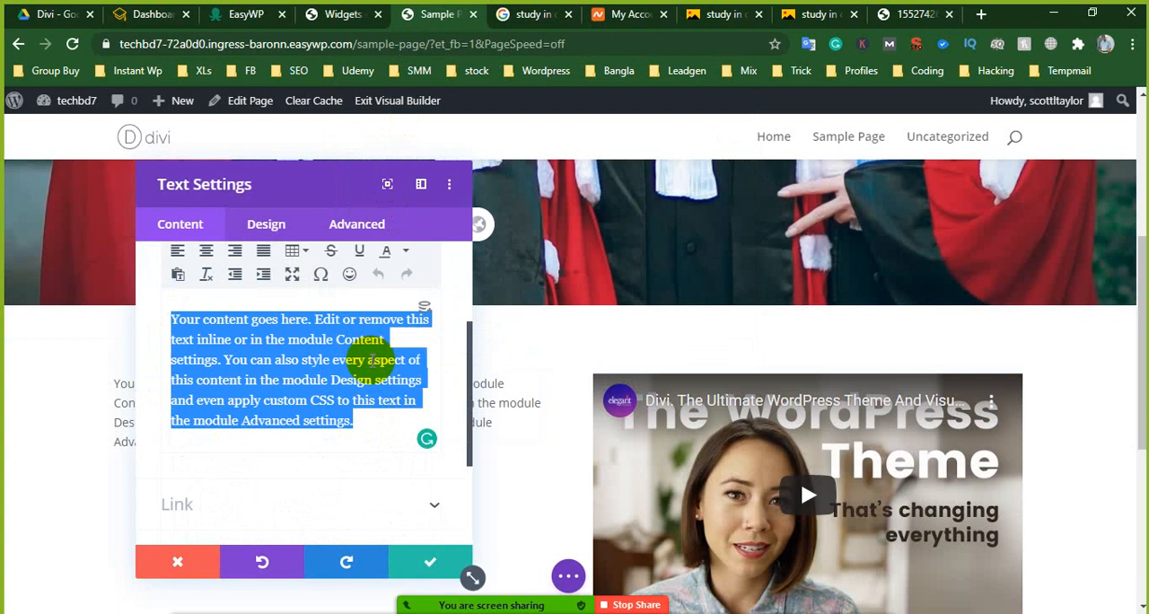
click(375, 422)
key(Return)
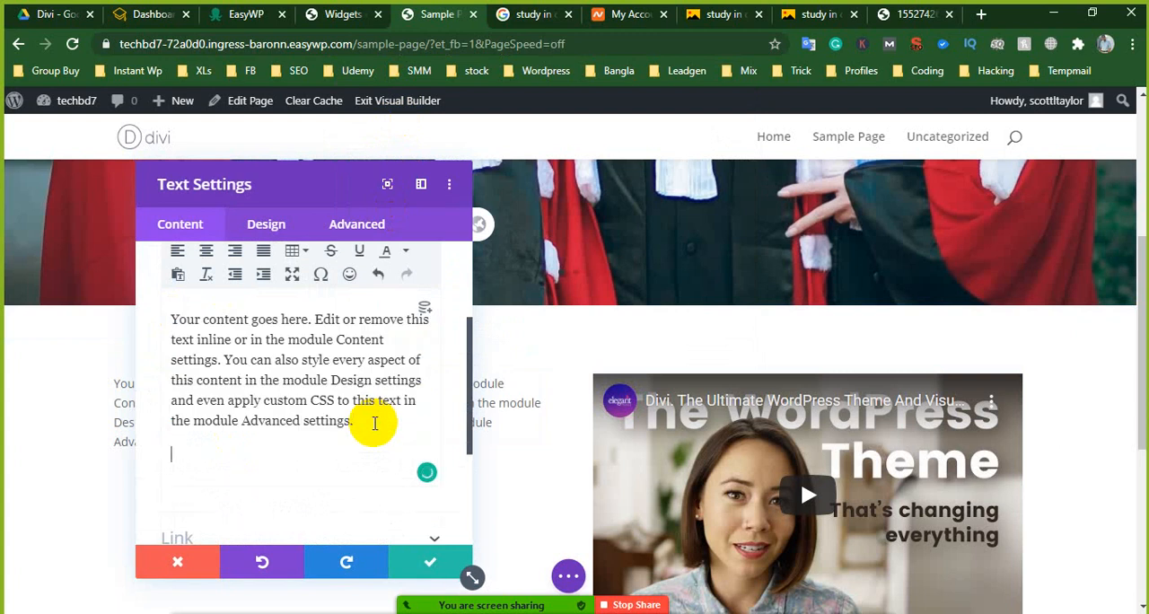
key(ctrl+v)
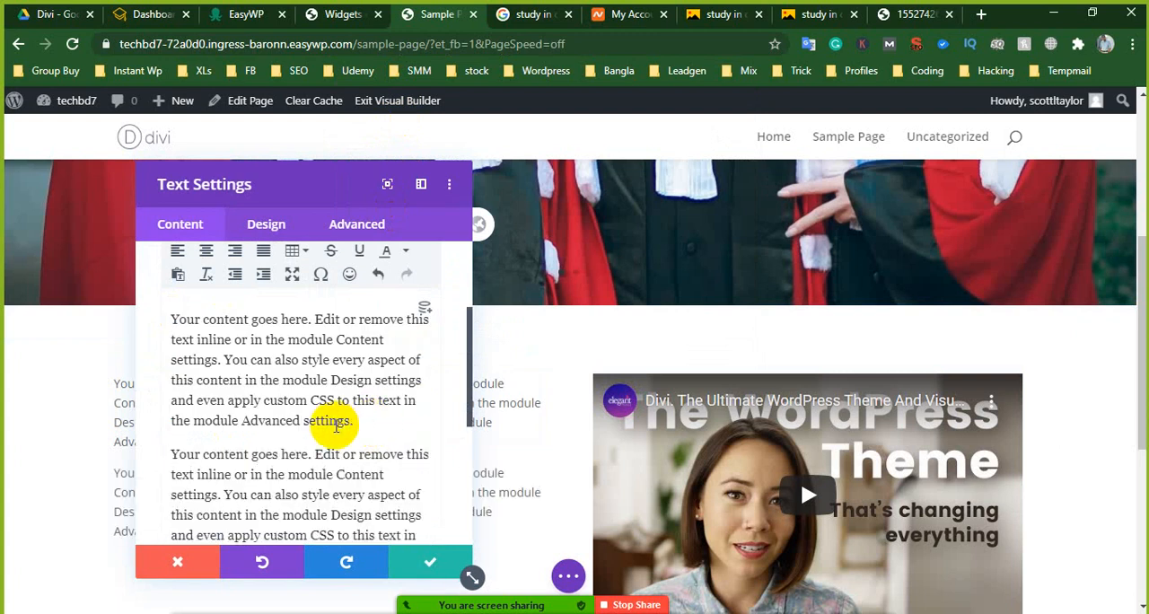
scroll(396, 432, down, 2)
scroll(403, 444, down, 1)
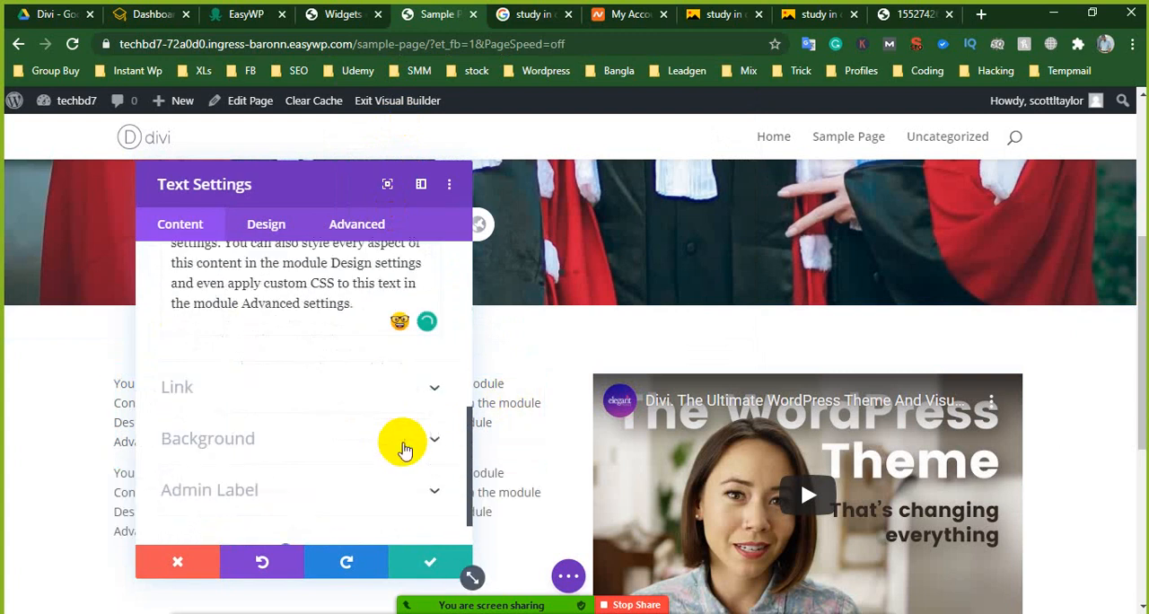
scroll(388, 476, up, 1)
scroll(391, 481, up, 1)
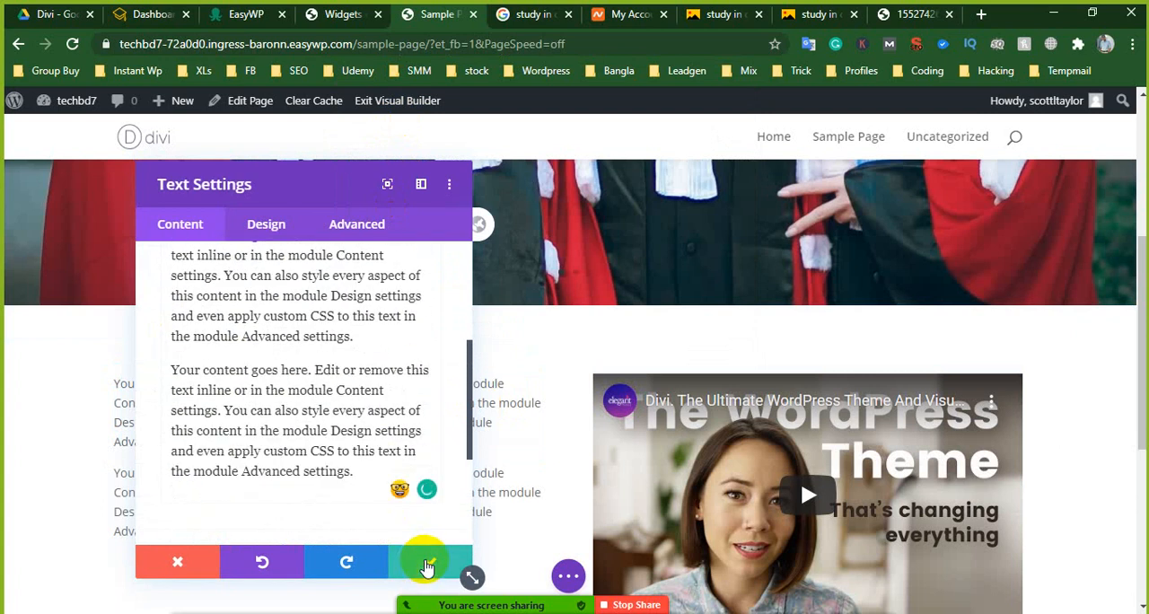
click(427, 563)
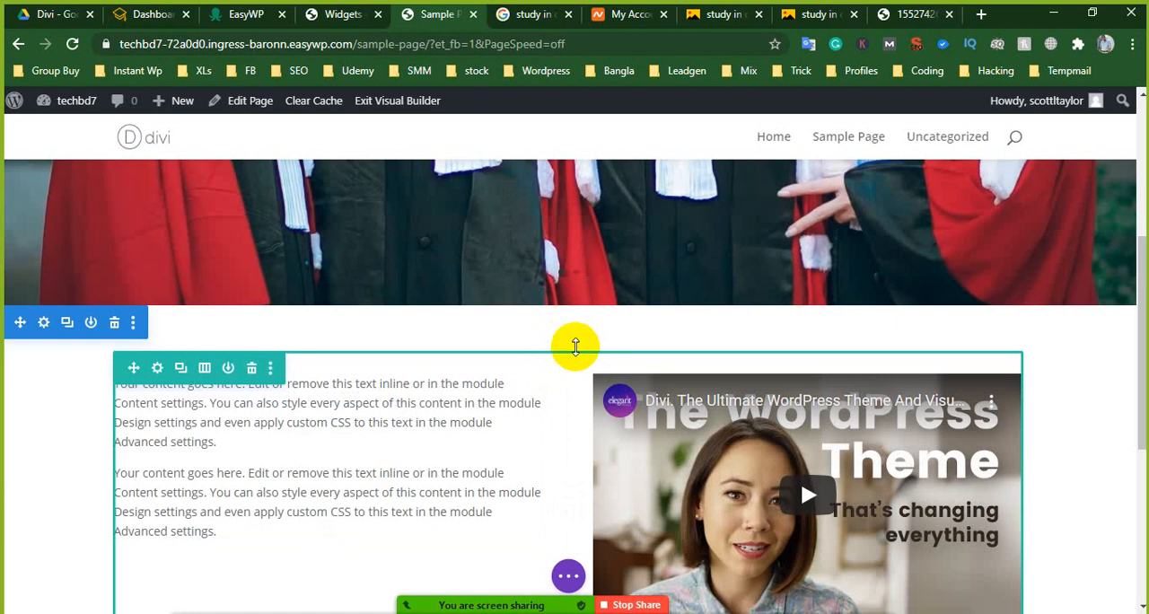
- Add a single-column row below the text and video row and insert a Text module with placeholder content in it
scroll(575, 350, down, 2)
scroll(578, 355, down, 2)
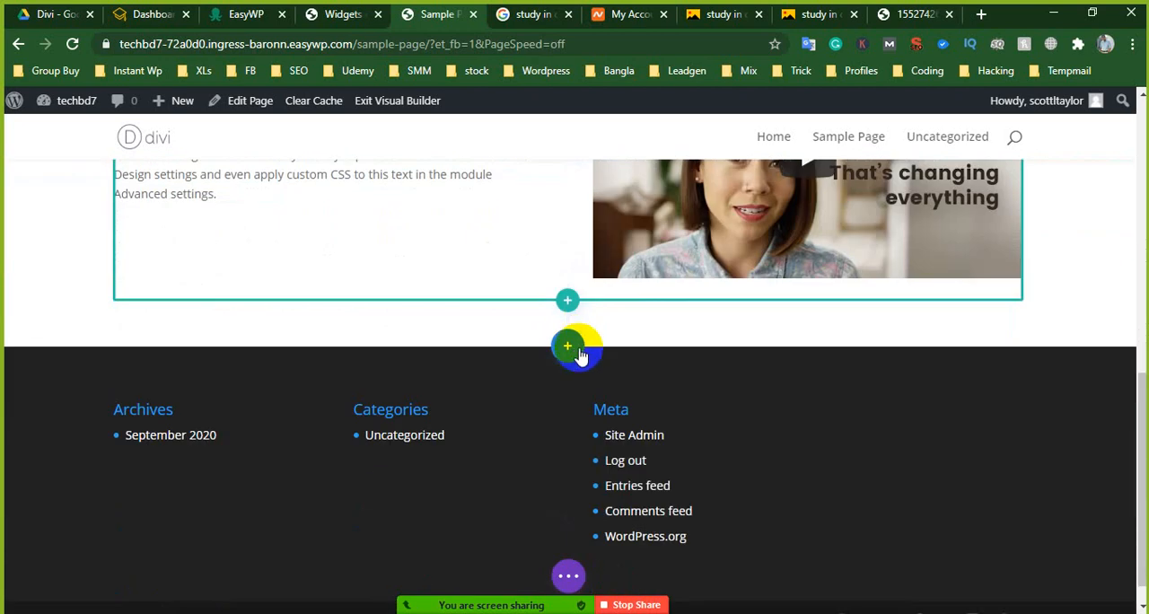
click(567, 301)
click(464, 435)
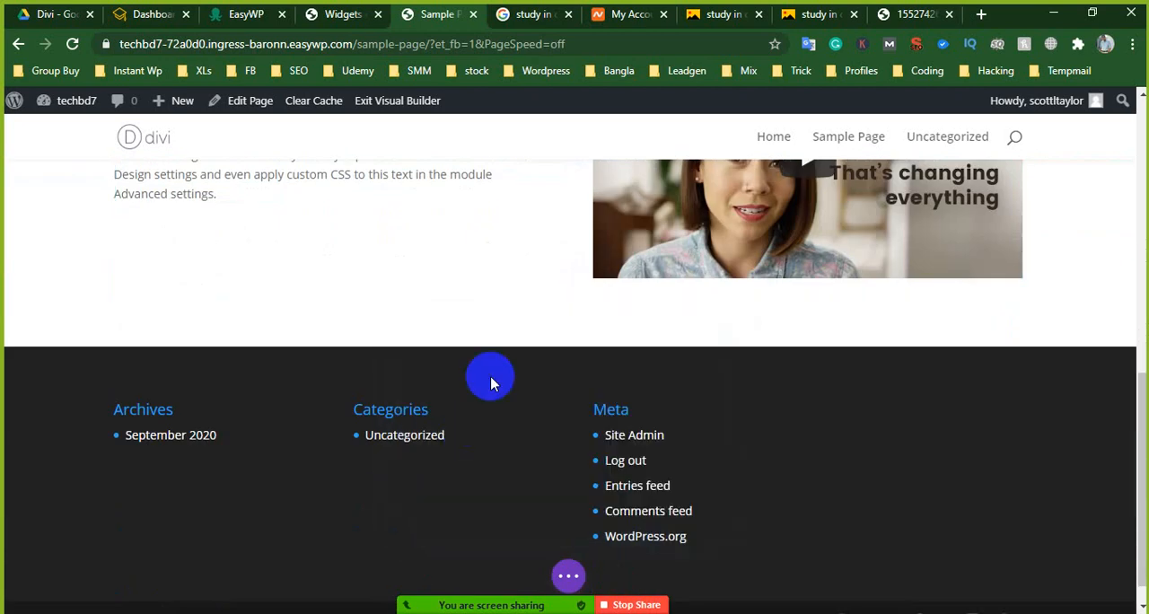
scroll(490, 386, down, 1)
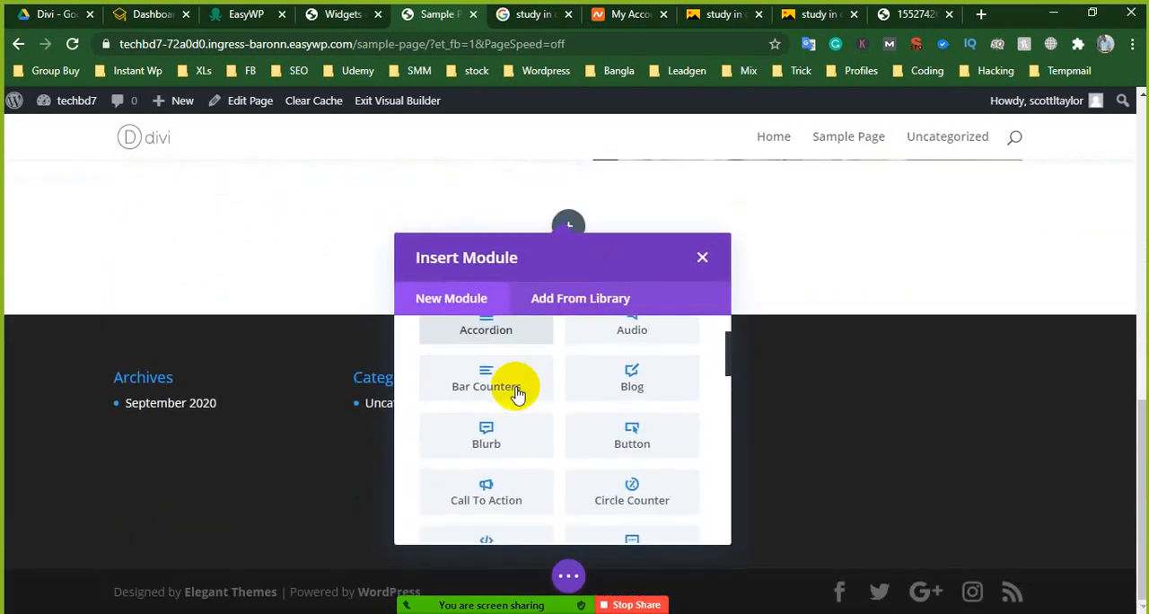
scroll(518, 395, down, 2)
scroll(520, 389, up, 3)
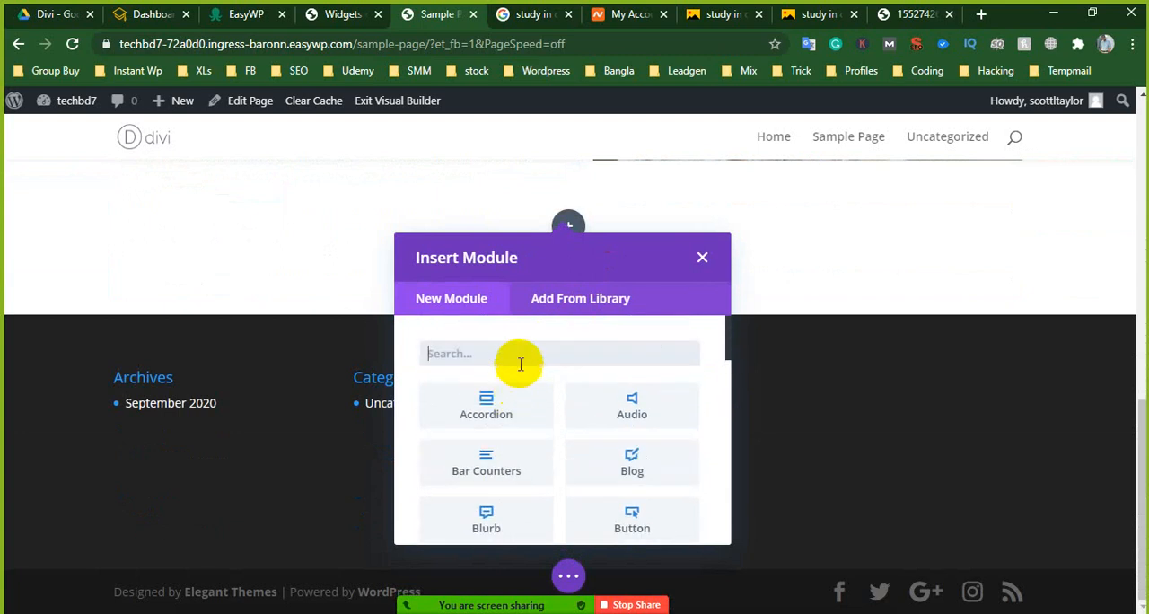
text(text)
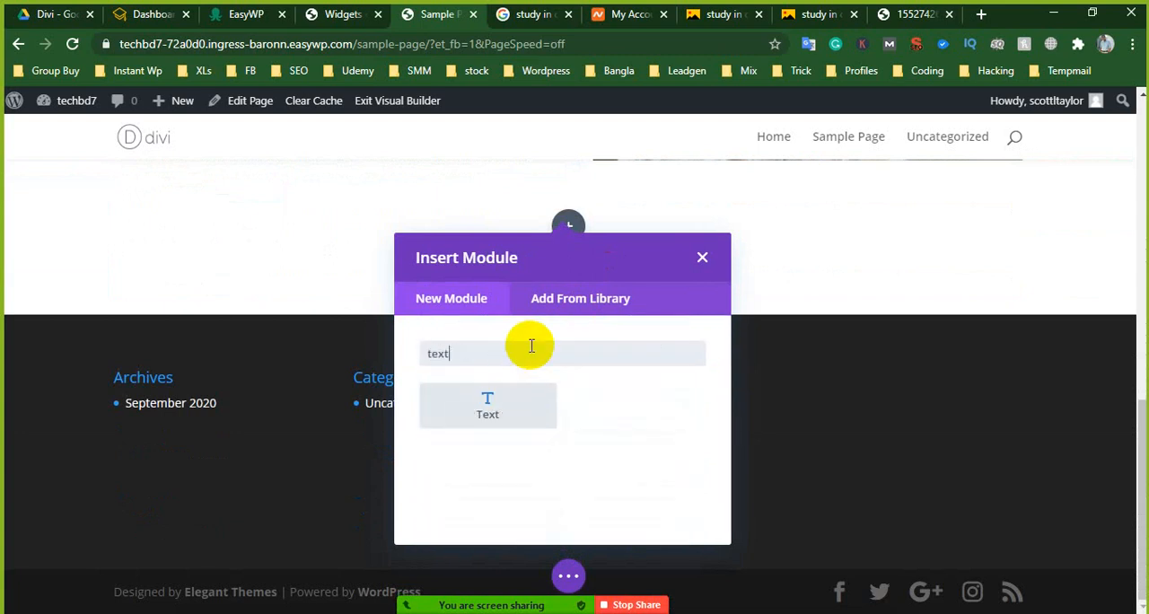
click(512, 398)
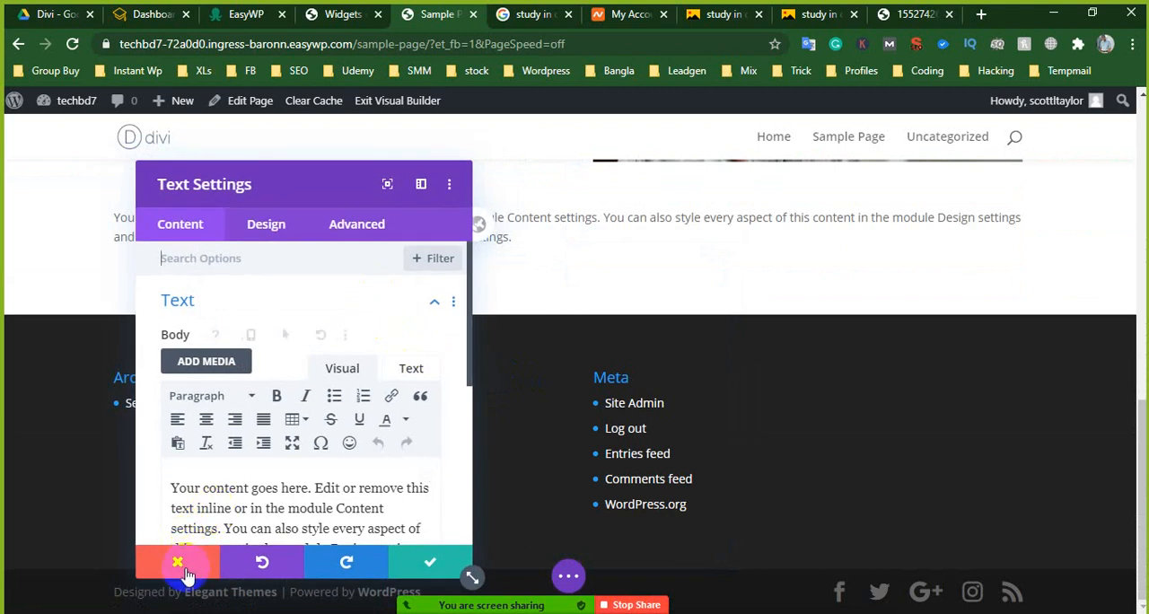
- Replace the placeholder content in the full-width Text module with "Why You should study in China" and save the module
scroll(190, 411, down, 1)
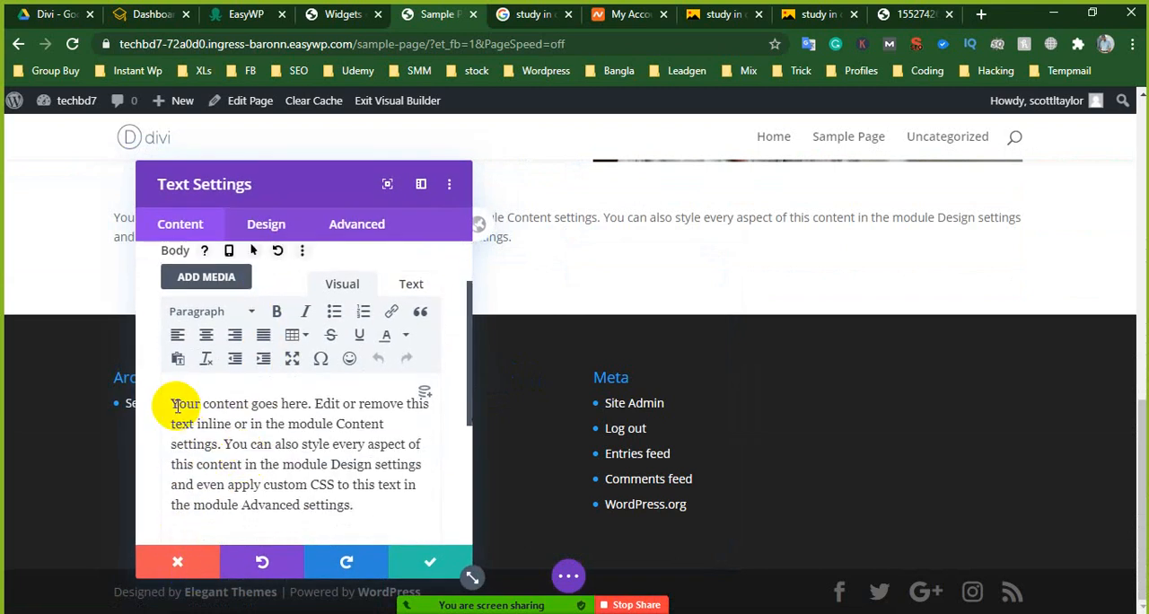
drag(176, 405, 357, 505)
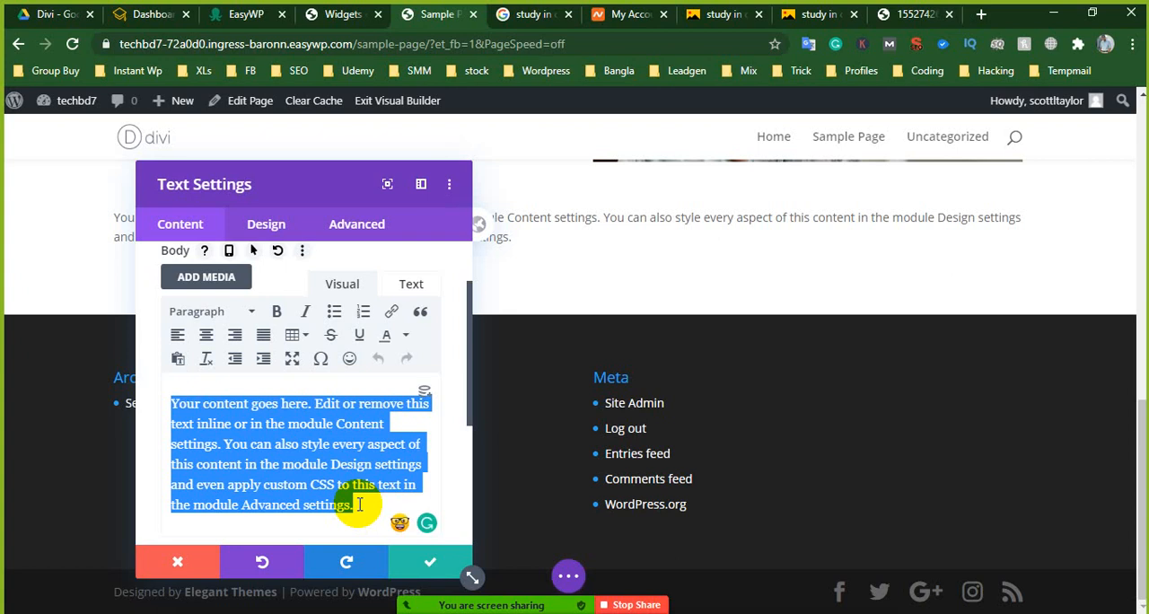
text(Why You should study in China)
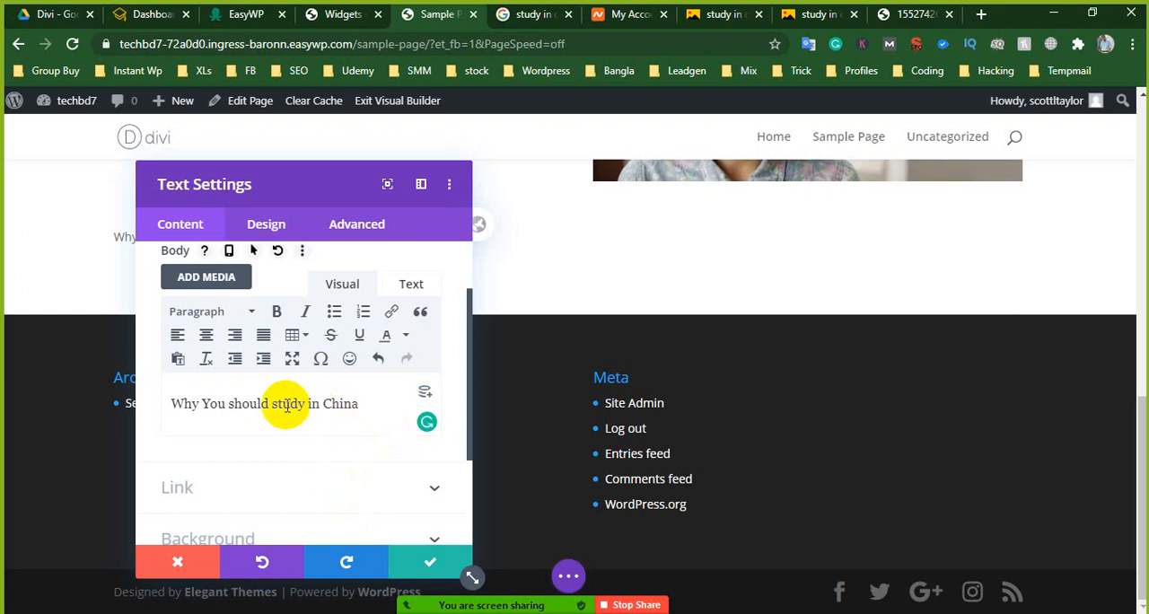
drag(269, 406, 380, 404)
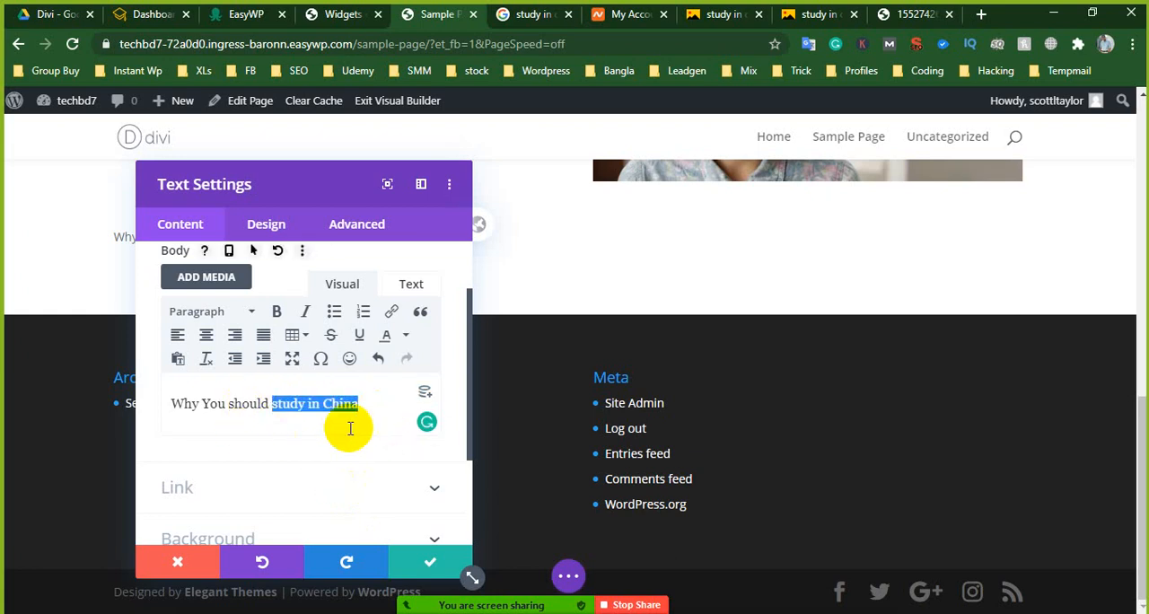
click(416, 564)
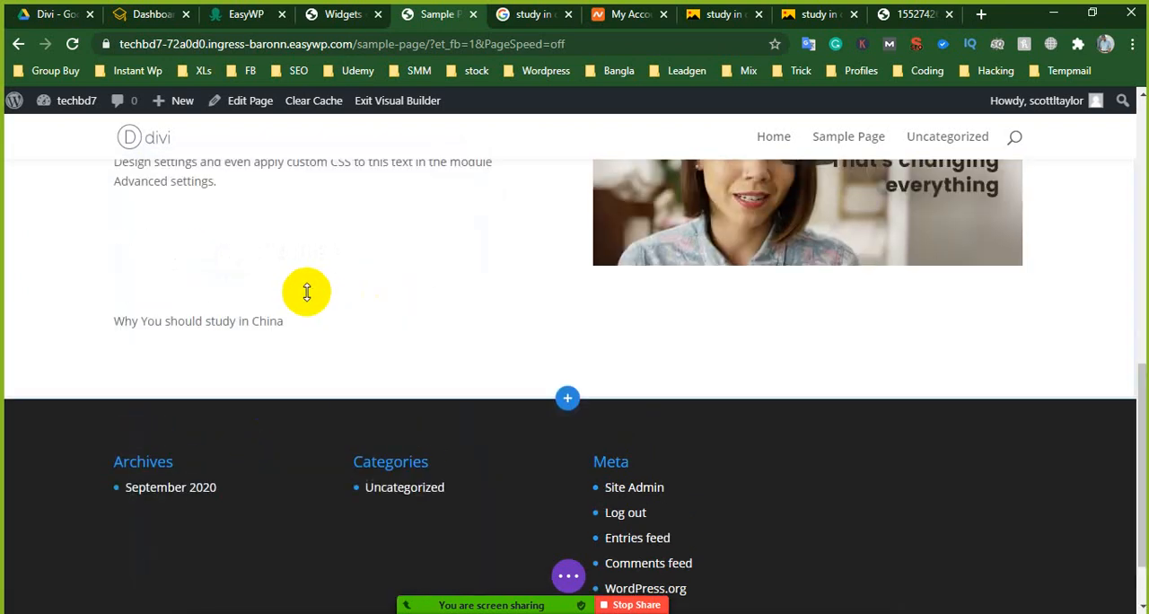
- Format the "Why You should study in China" line in its Text module as a bold, centered Heading 2
mouse_move(477, 322)
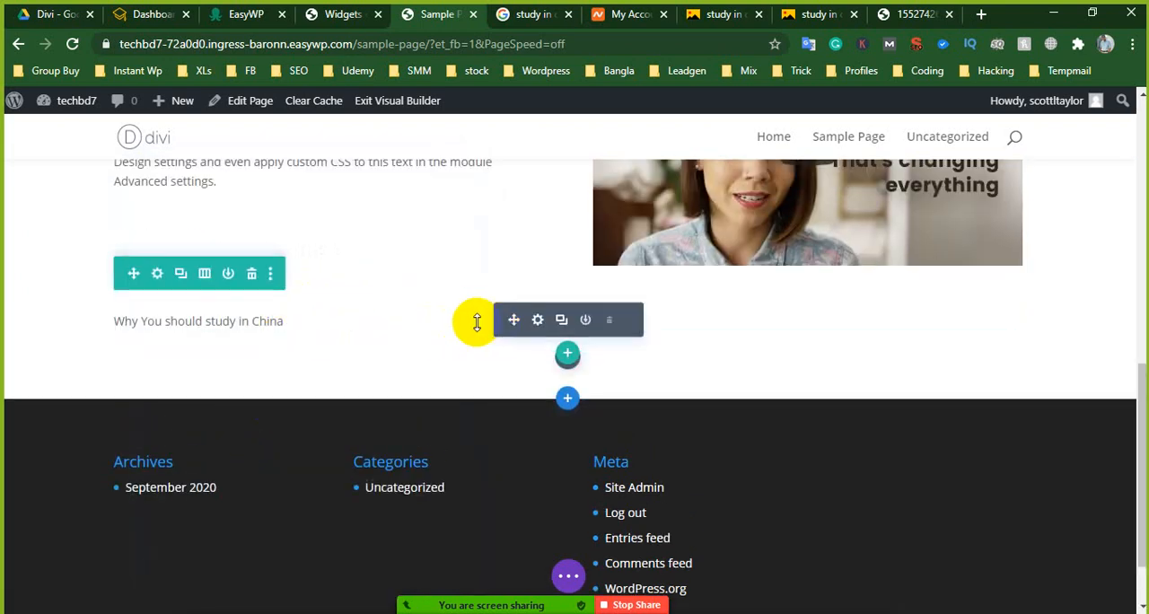
click(539, 321)
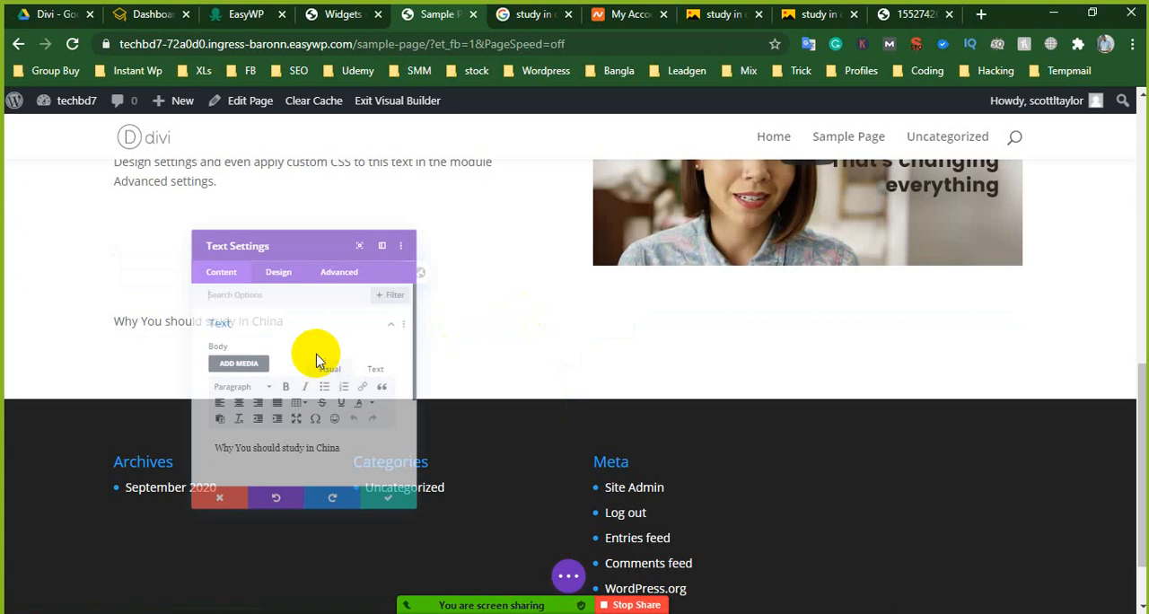
drag(364, 488, 159, 488)
click(345, 488)
triple_click(345, 488)
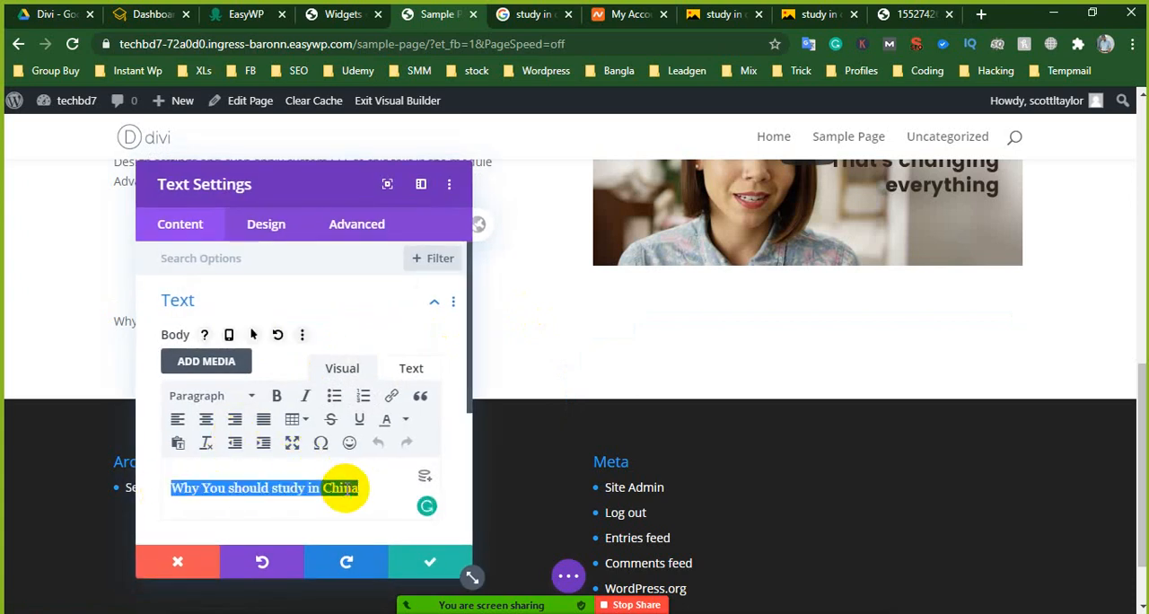
click(219, 396)
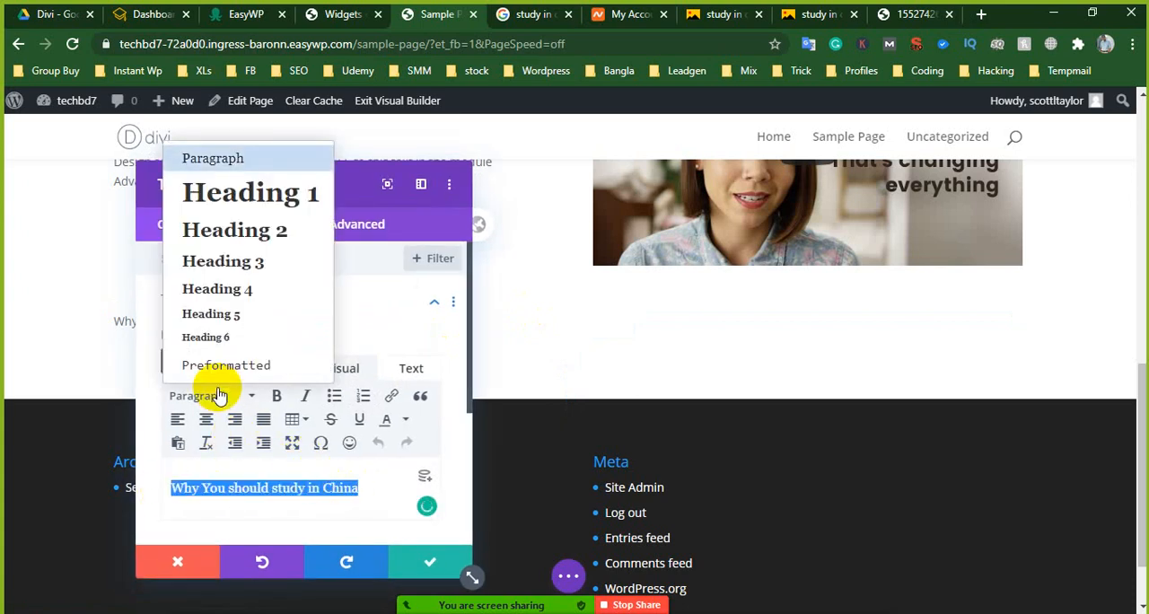
click(254, 234)
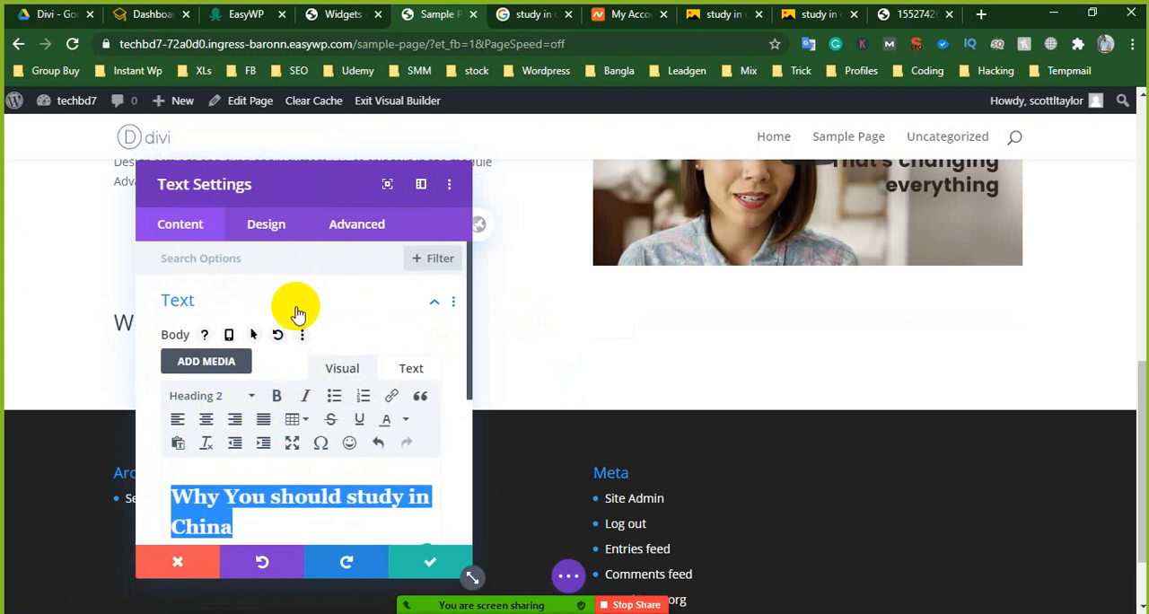
click(277, 395)
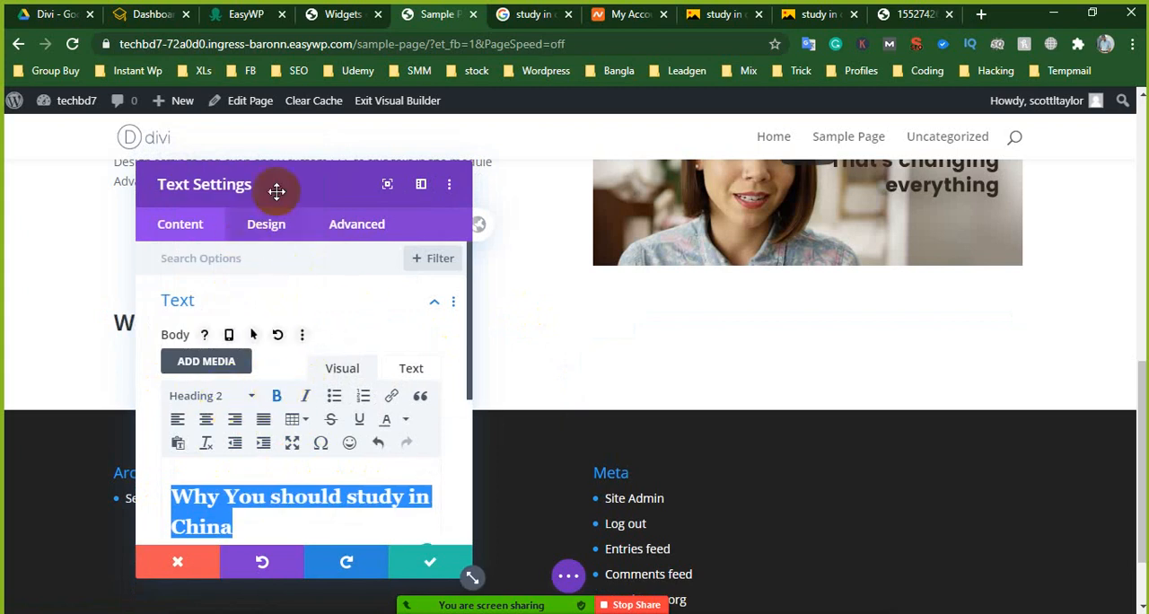
drag(322, 189, 712, 132)
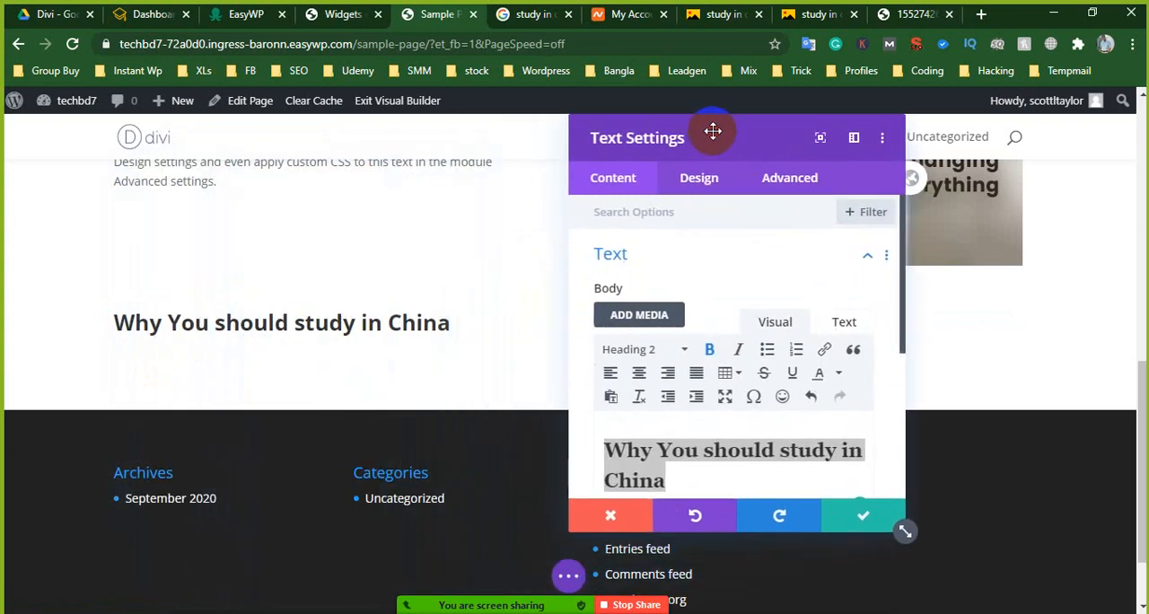
scroll(781, 426, down, 1)
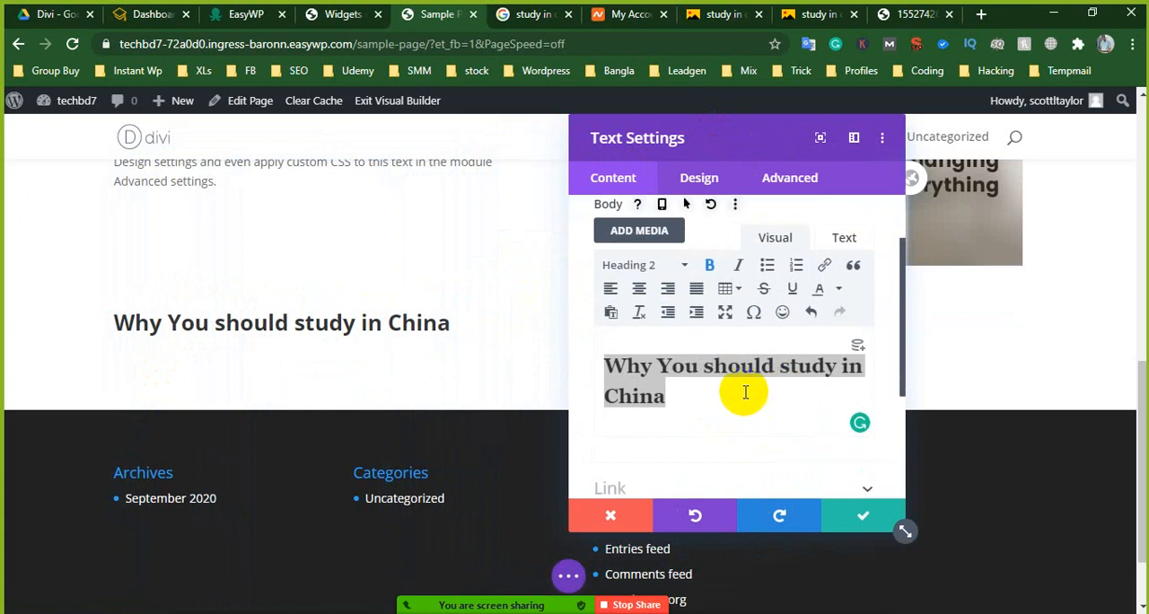
click(638, 290)
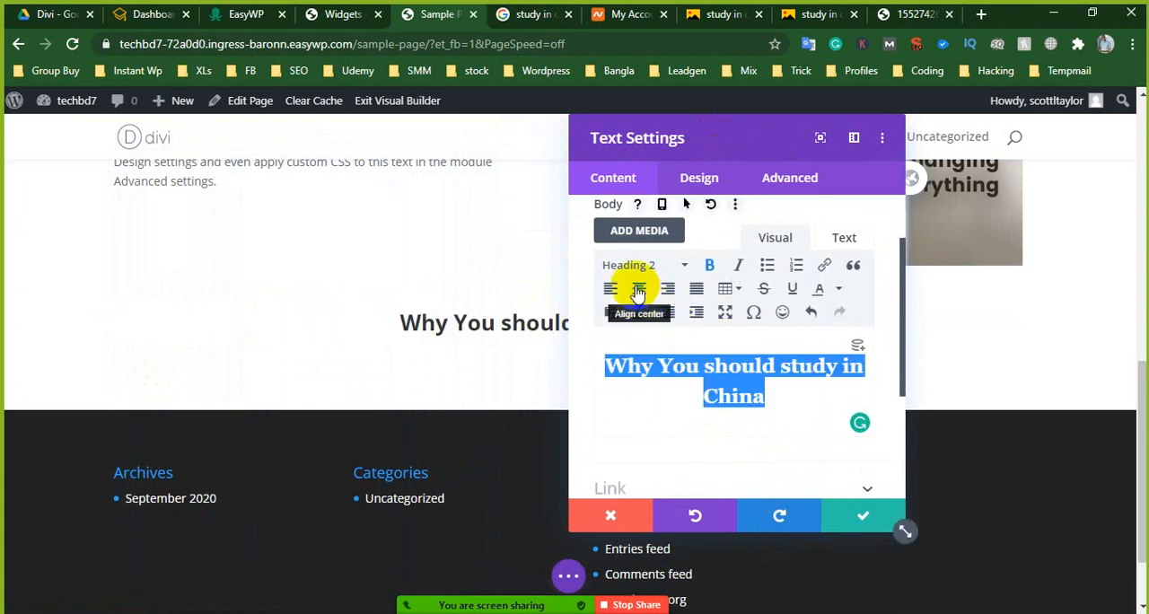
- Set the module's Heading 2 font to Roboto with the Bold font weight
scroll(669, 341, up, 1)
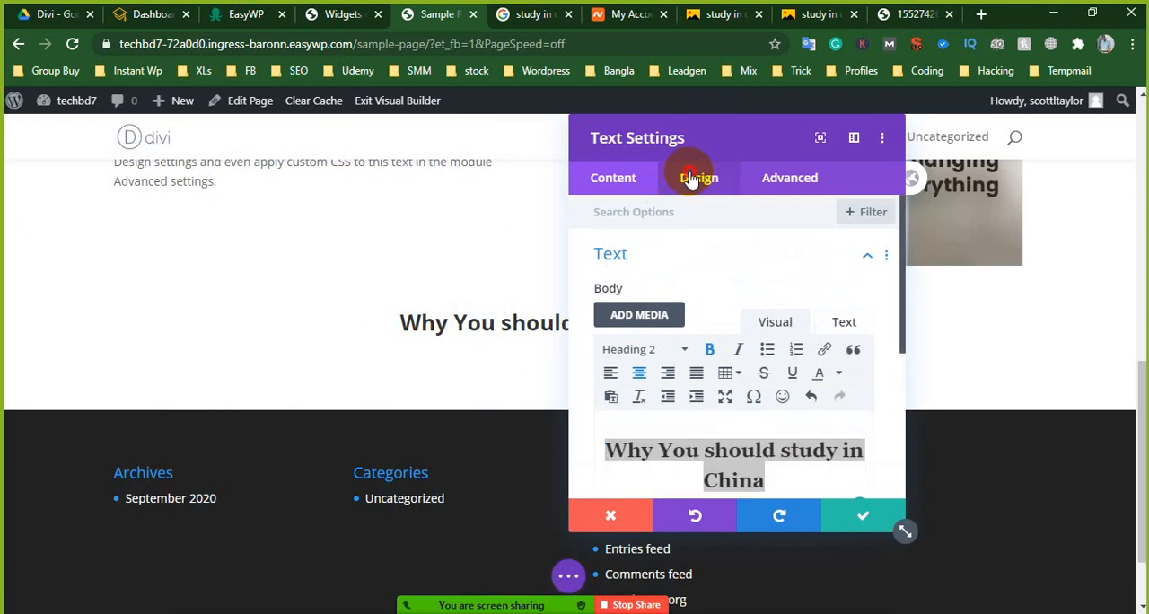
click(693, 176)
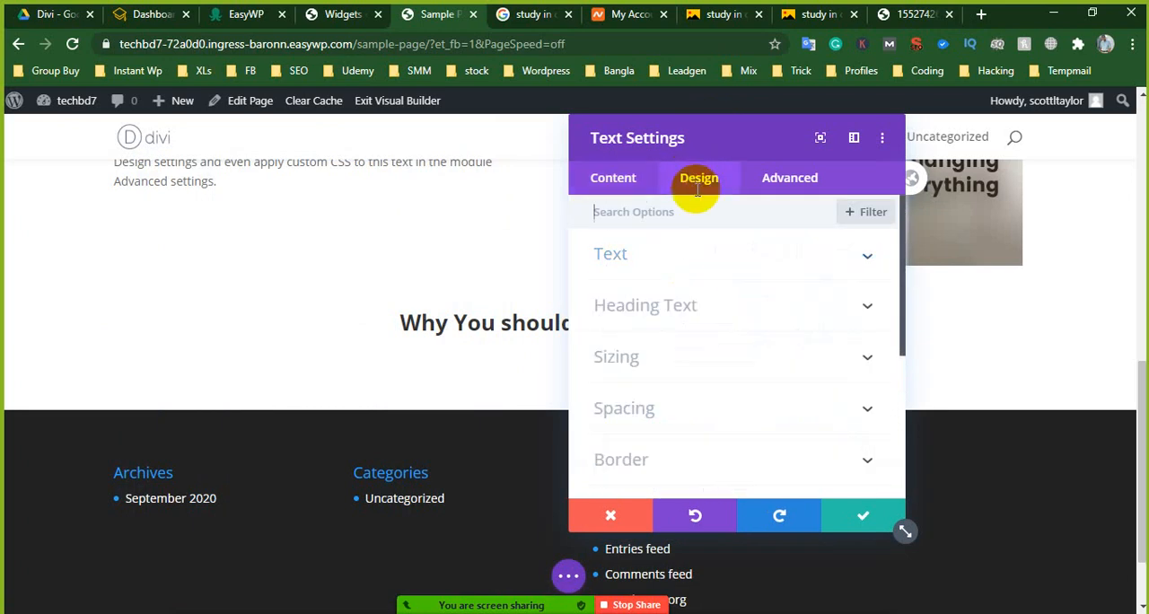
click(679, 309)
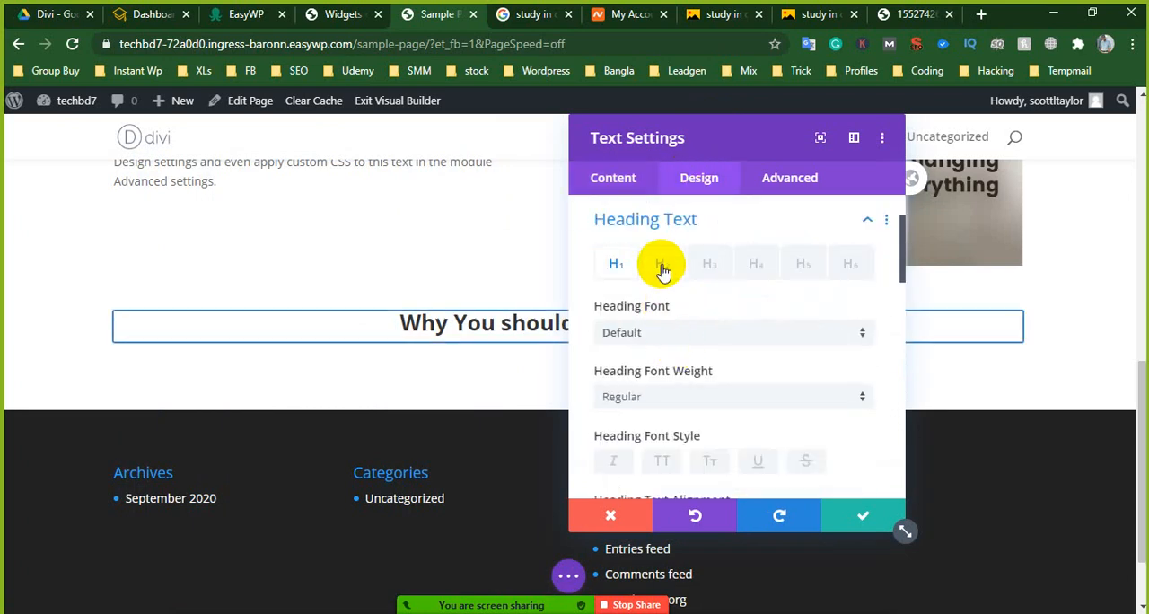
click(661, 266)
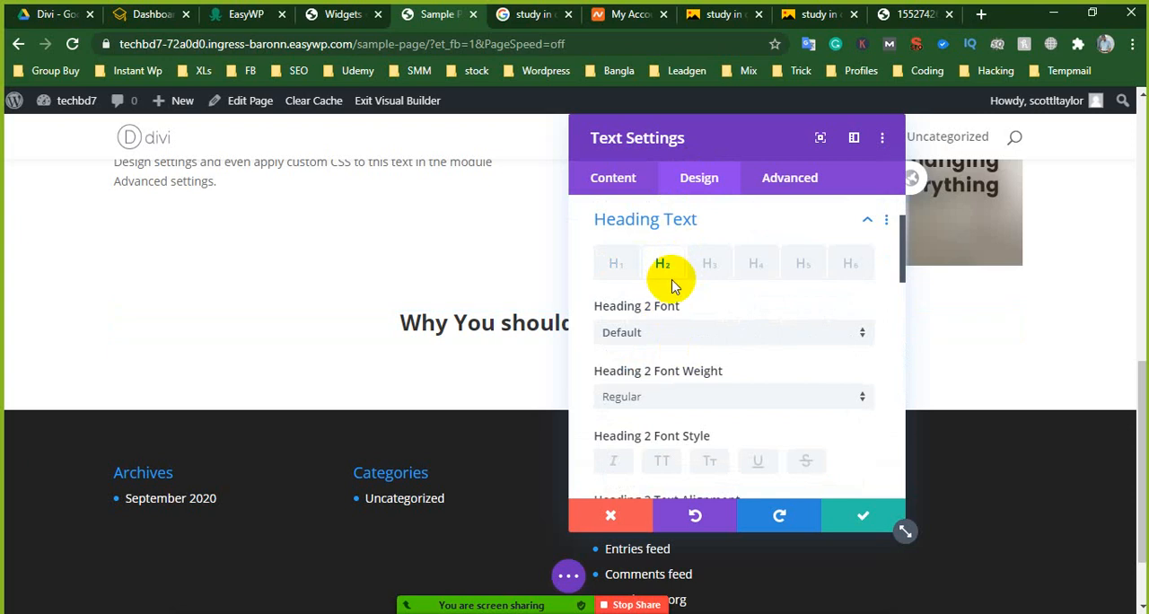
click(659, 332)
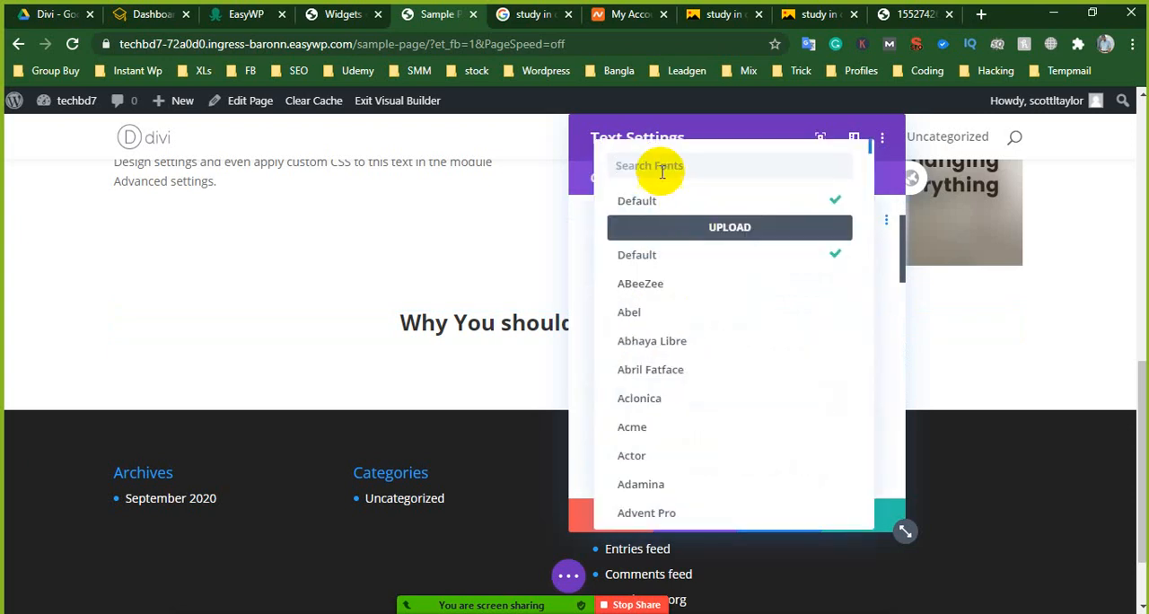
text(roboto)
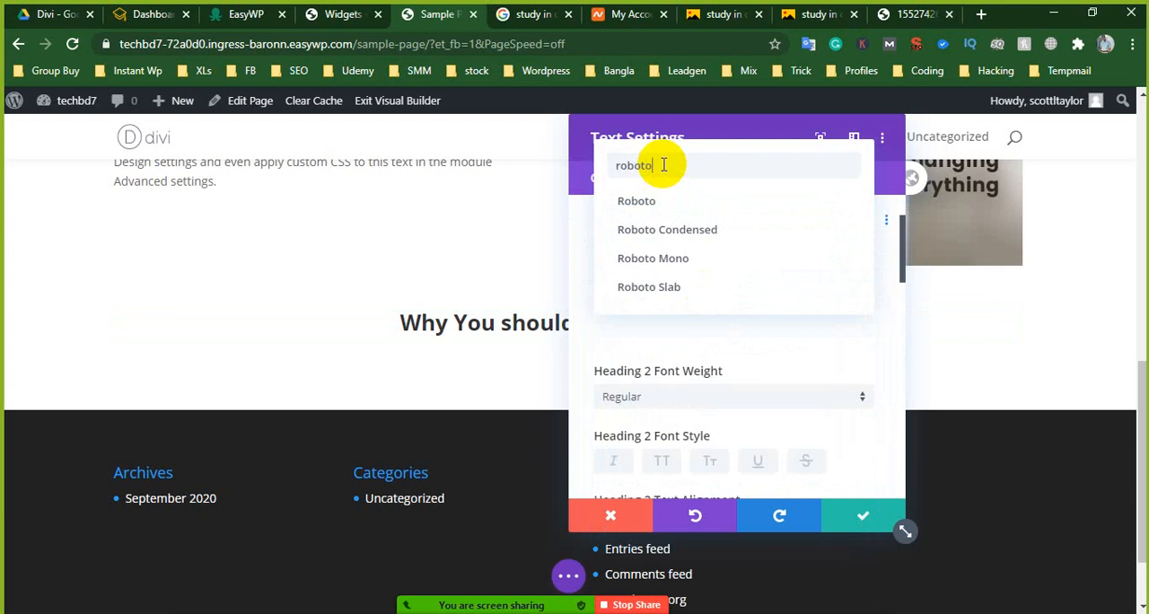
click(639, 202)
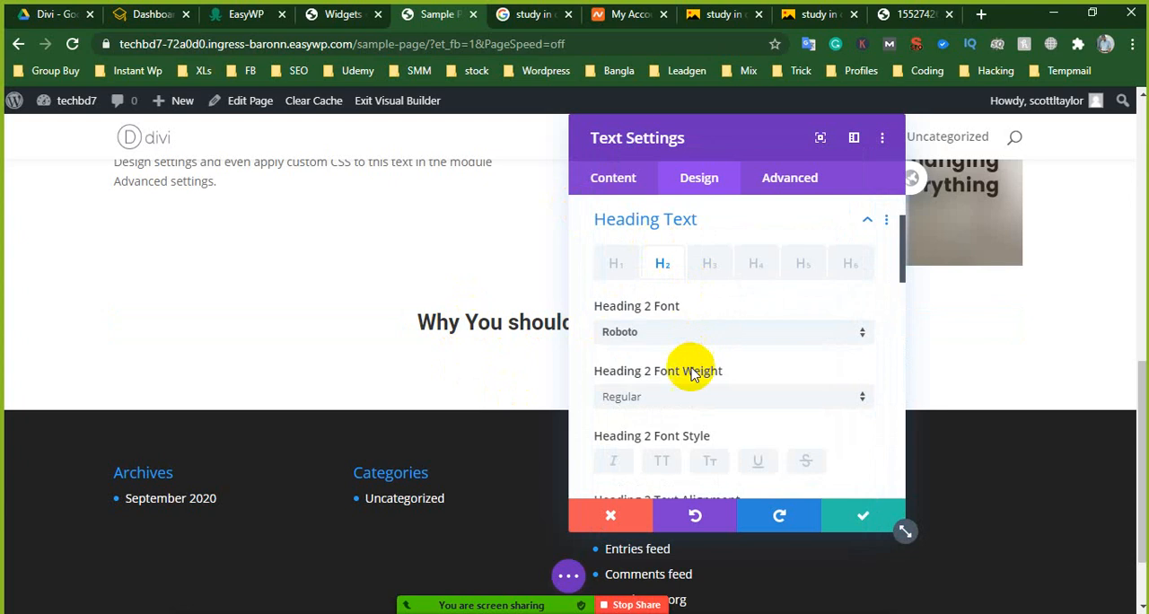
scroll(677, 418, down, 1)
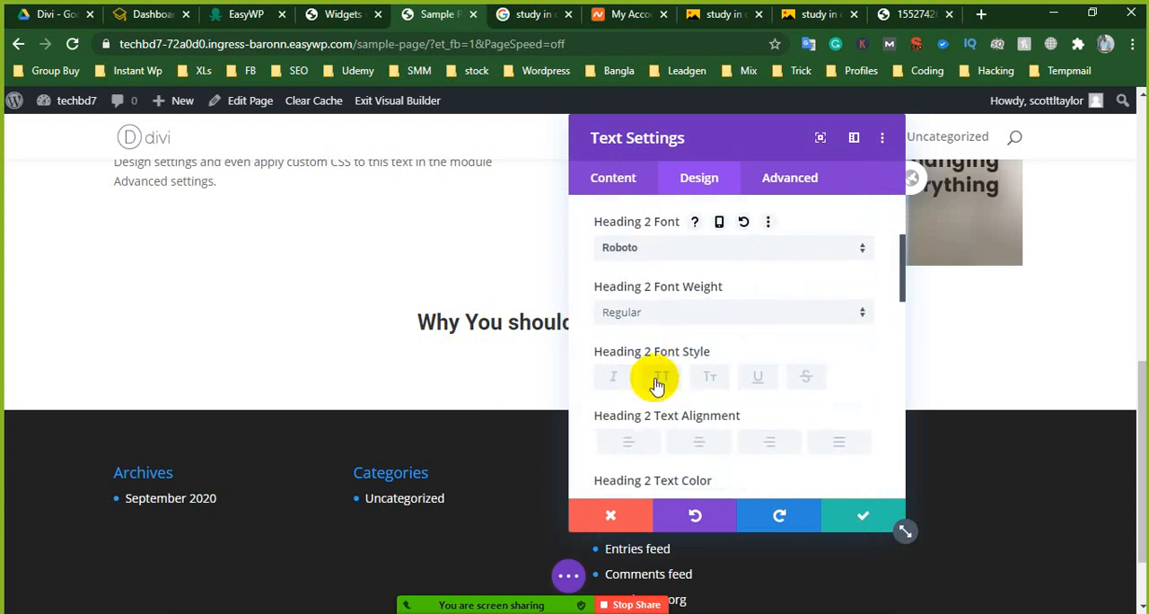
click(655, 314)
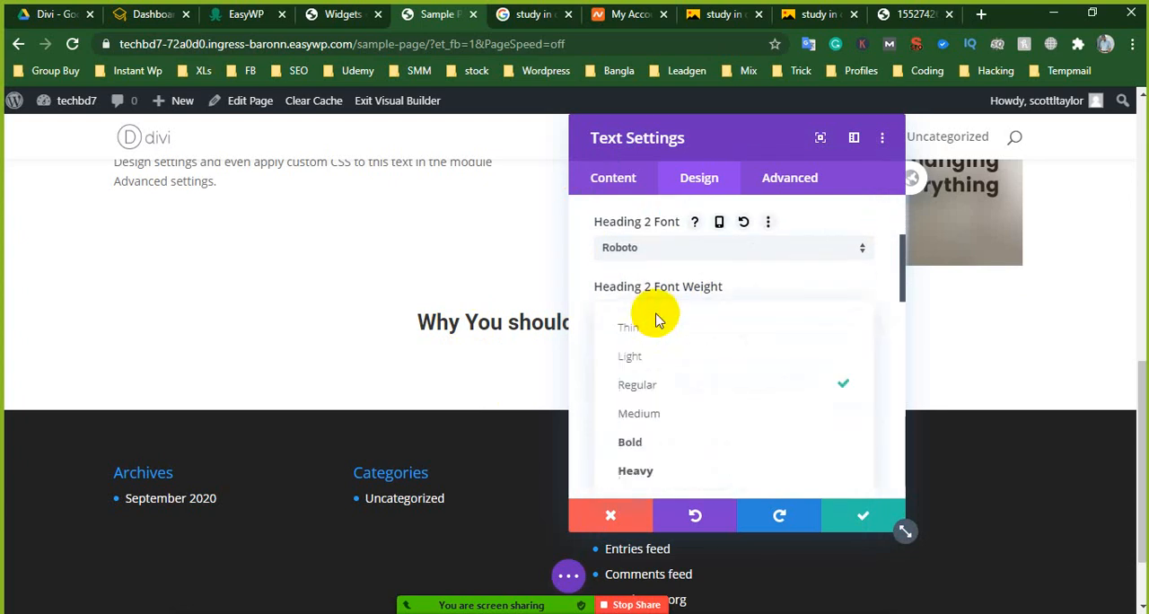
click(644, 441)
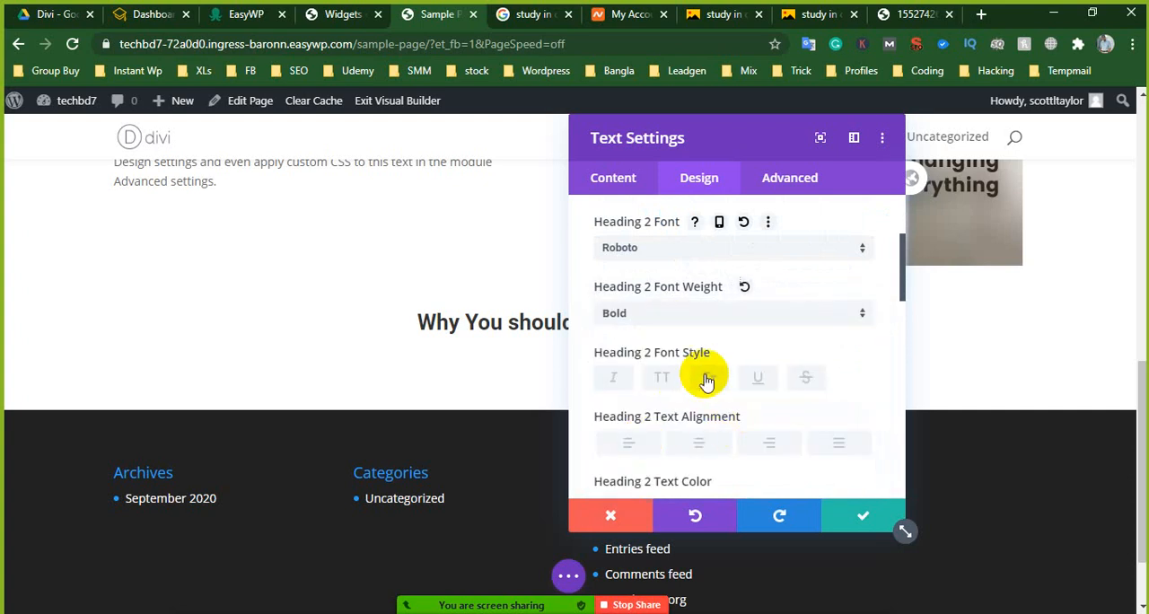
- Set the module's Heading 2 text size to 40px
scroll(718, 382, down, 1)
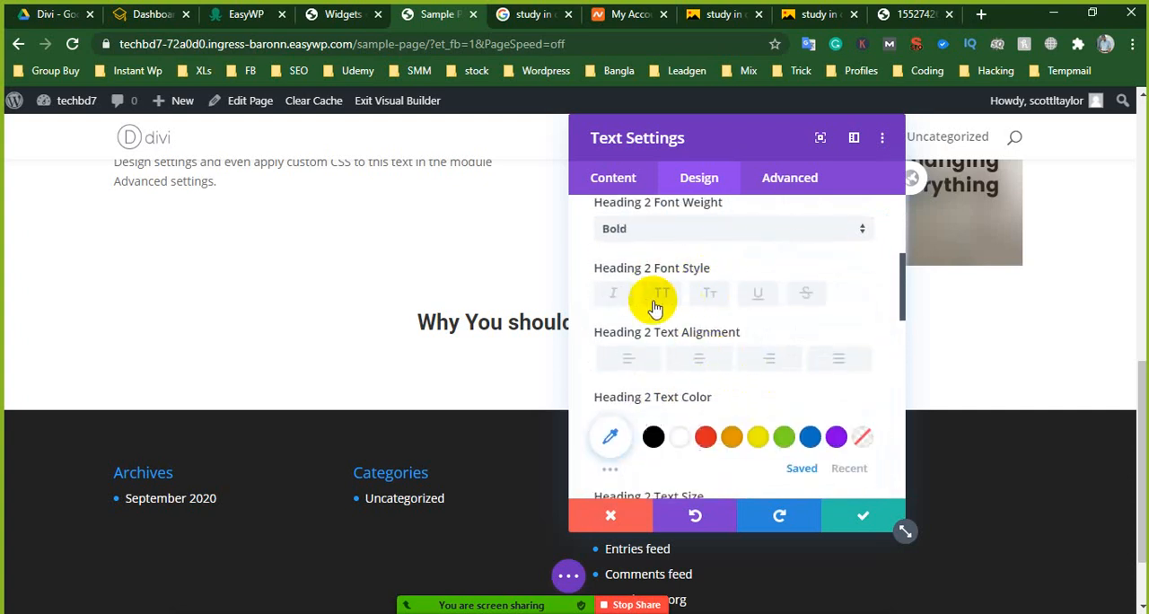
scroll(688, 305, down, 1)
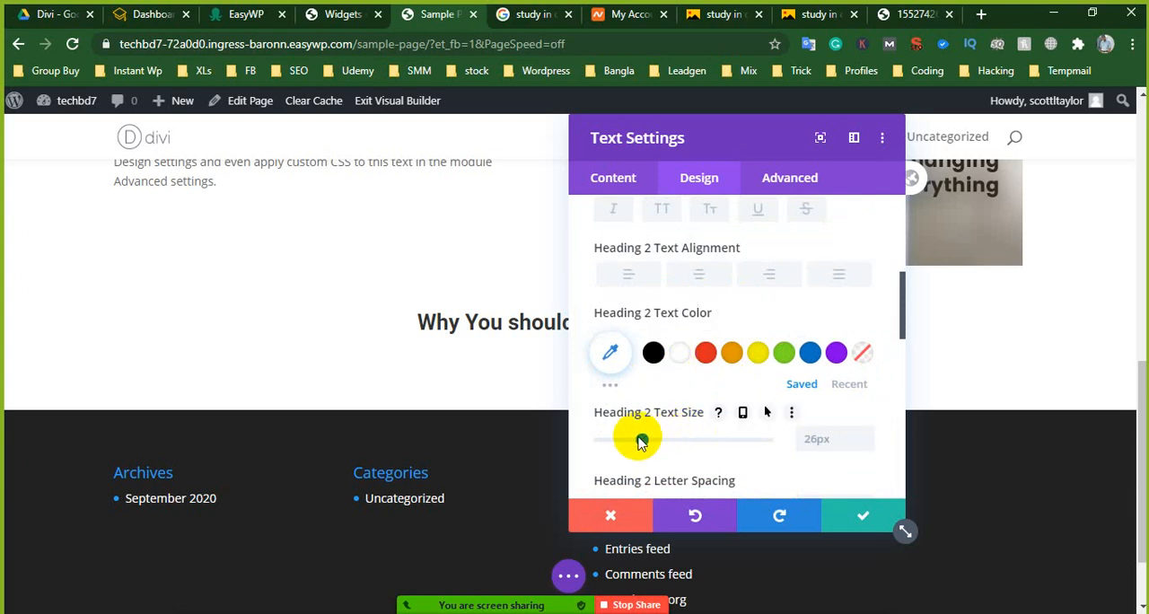
drag(640, 440, 665, 440)
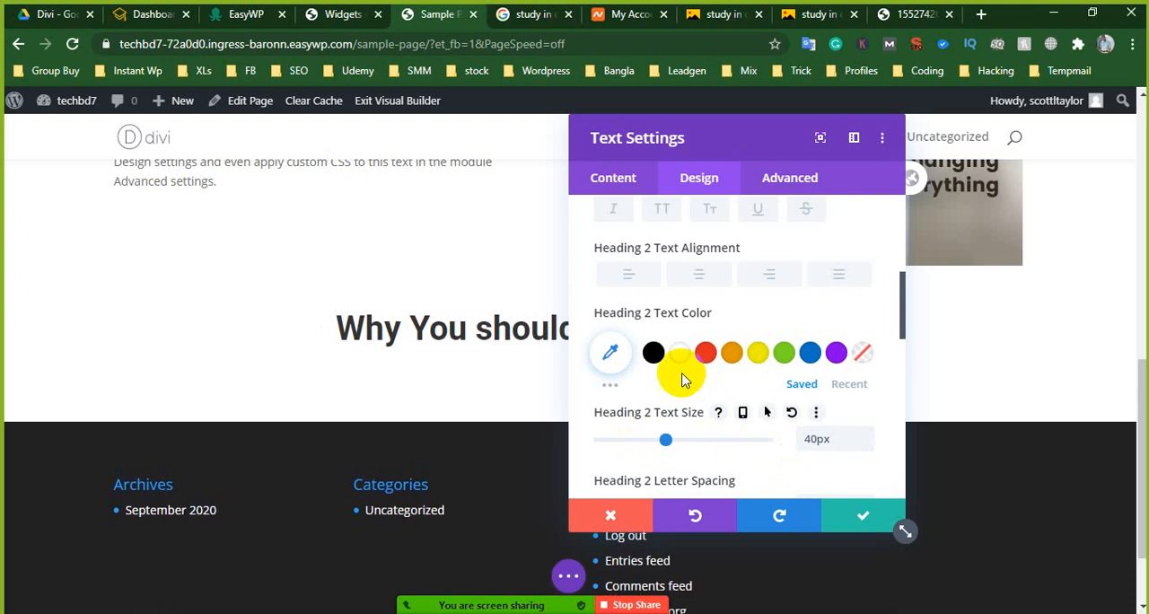
- Apply the first shadow preset after none as the Heading 2 text shadow and save the Text module
scroll(759, 383, down, 1)
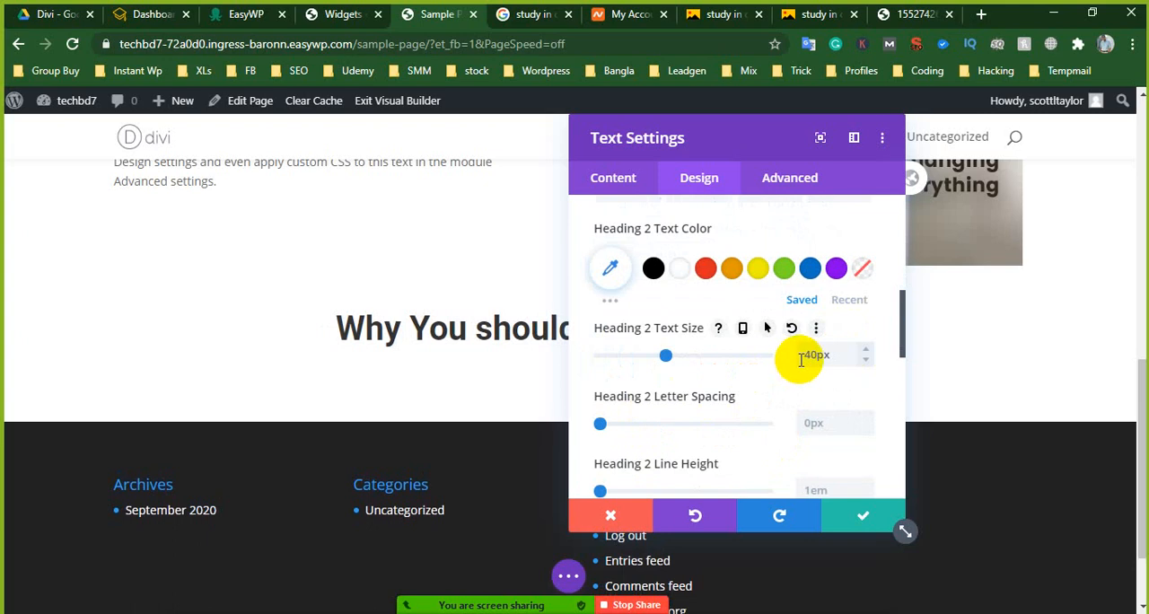
scroll(692, 437, down, 2)
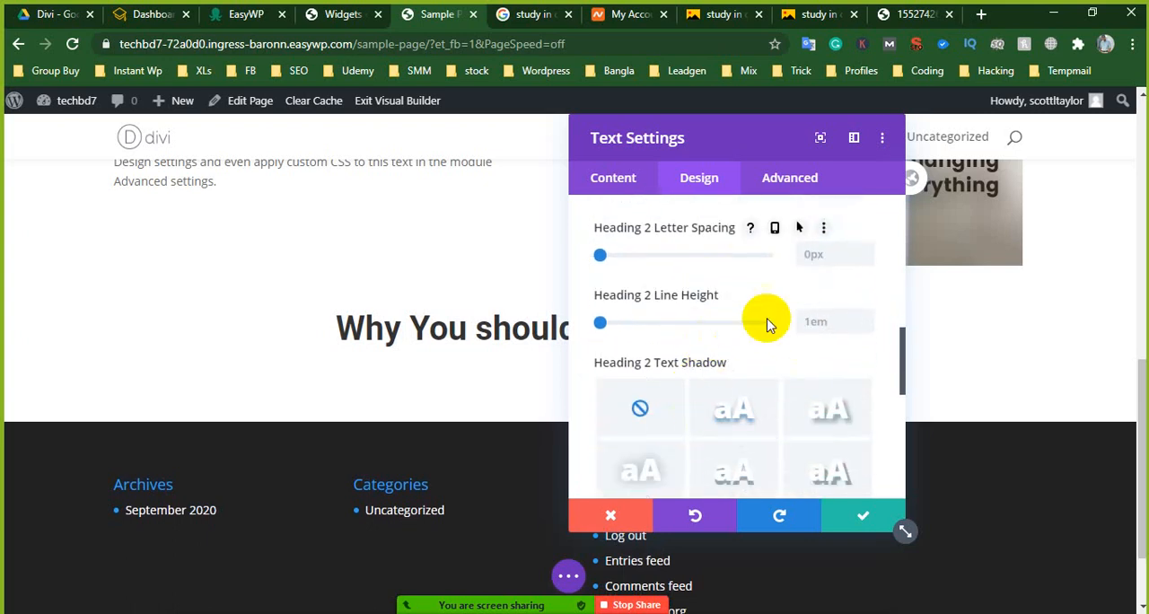
scroll(744, 384, down, 1)
click(743, 343)
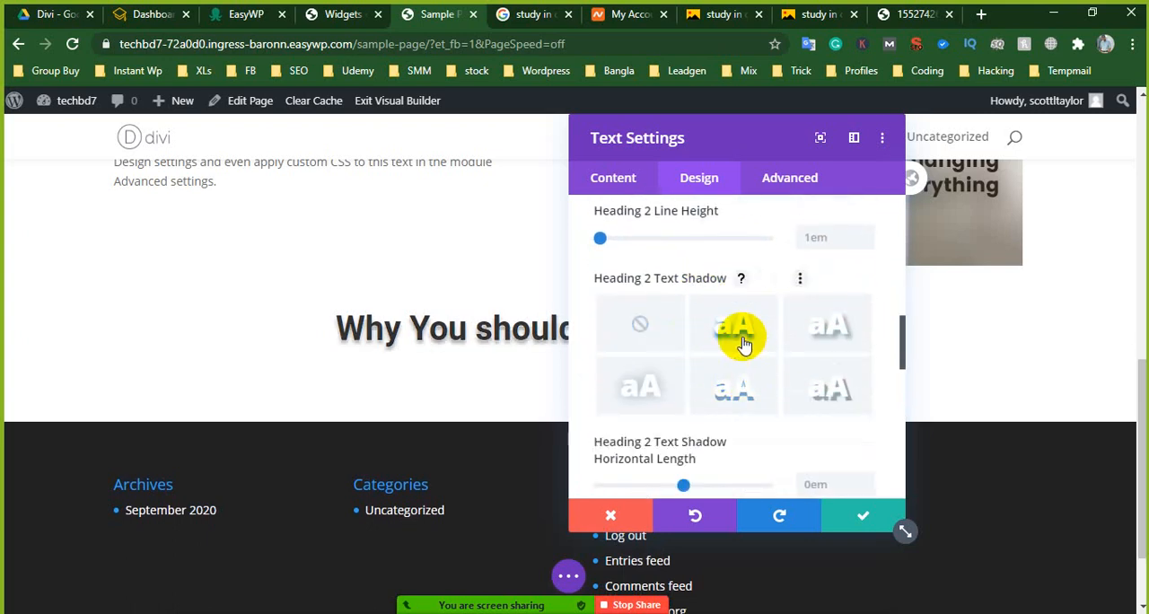
scroll(751, 377, down, 3)
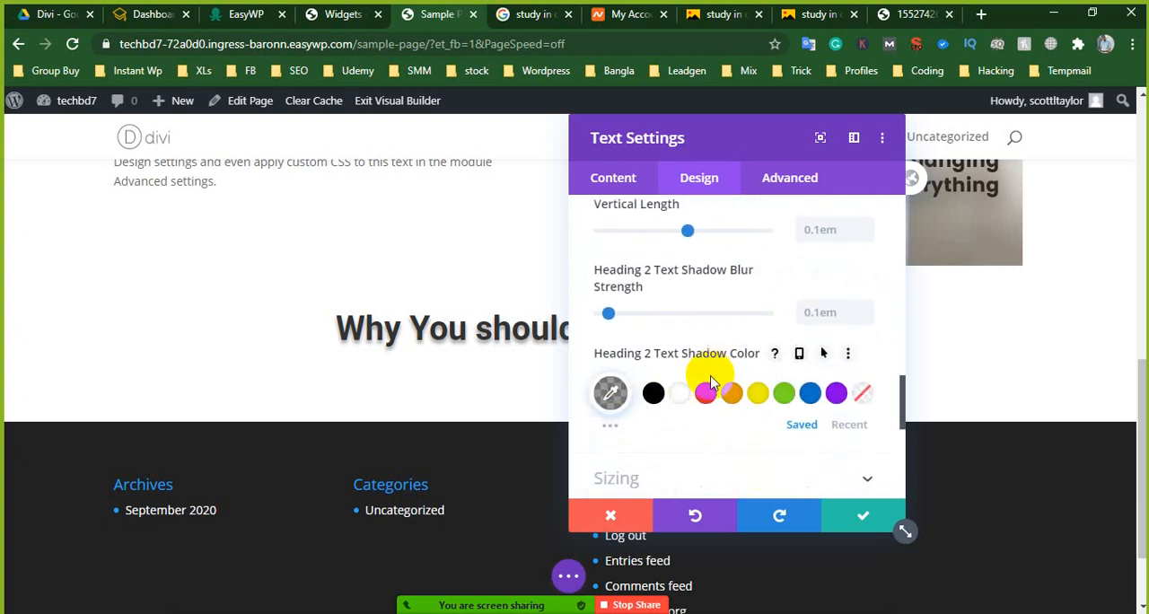
scroll(714, 379, down, 1)
scroll(744, 385, down, 1)
scroll(731, 321, down, 2)
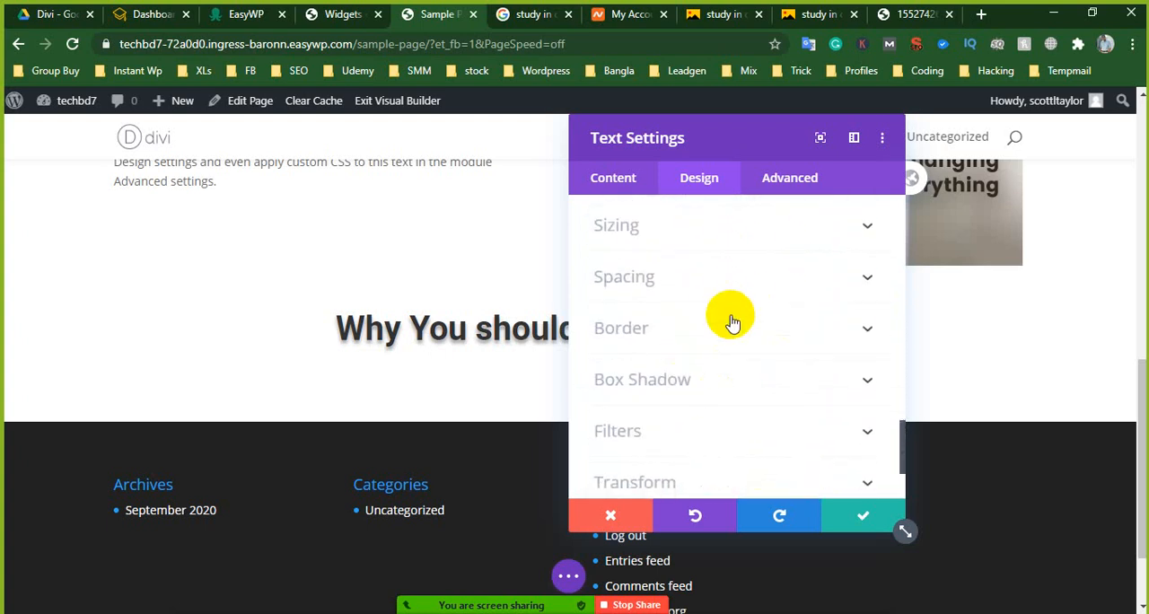
scroll(687, 336, down, 2)
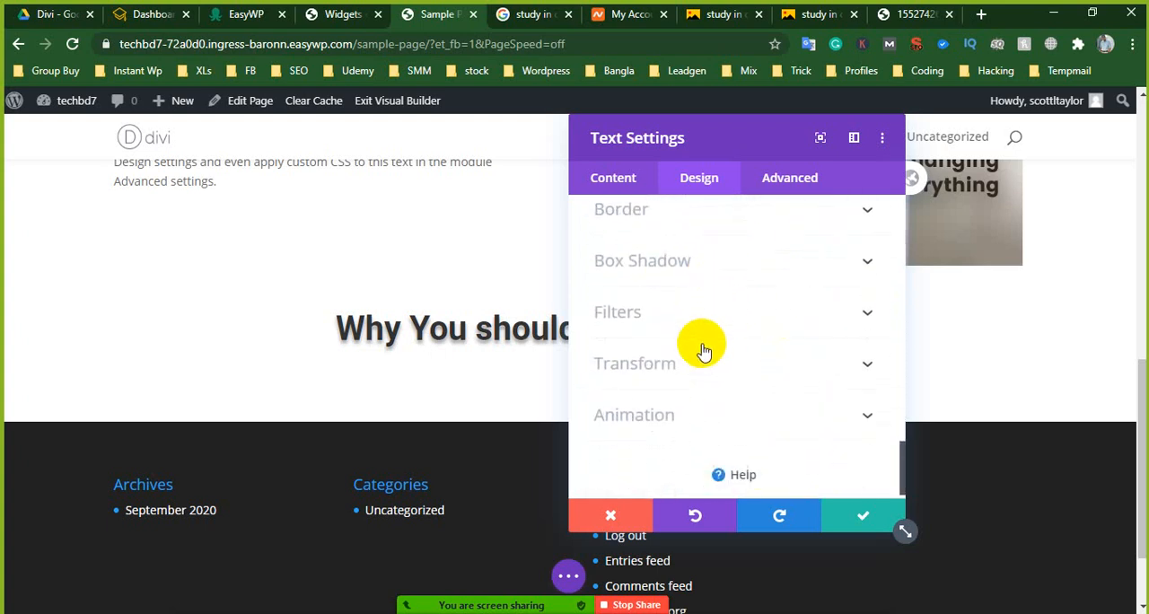
click(878, 513)
- Move the "Why You should study in China" row to the top of its section, above the text and video row
mouse_move(506, 330)
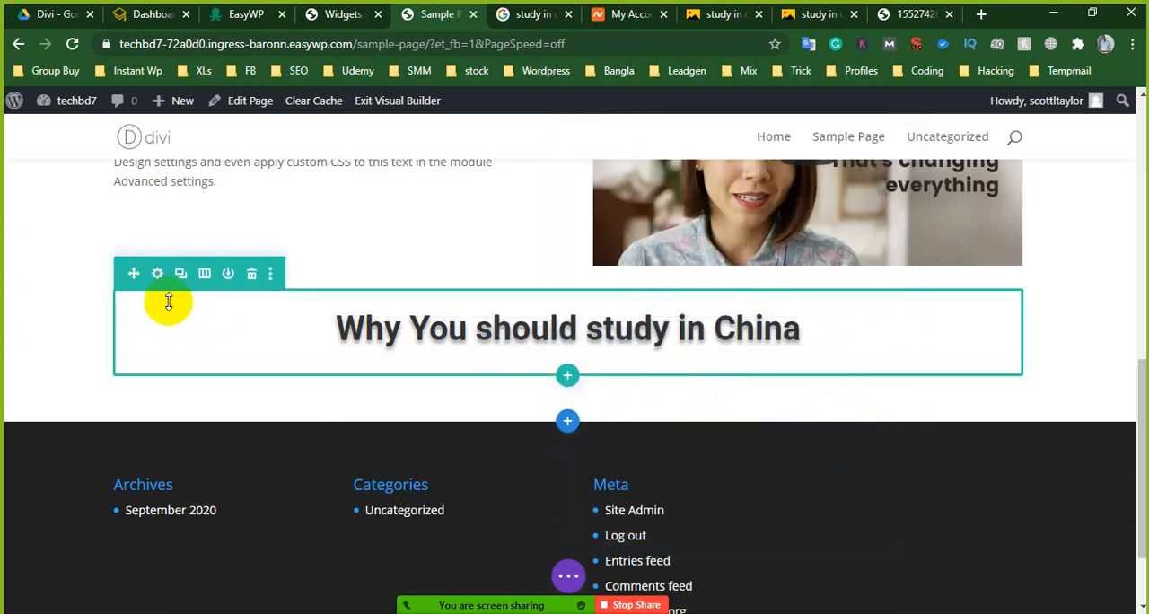
drag(130, 272, 141, 513)
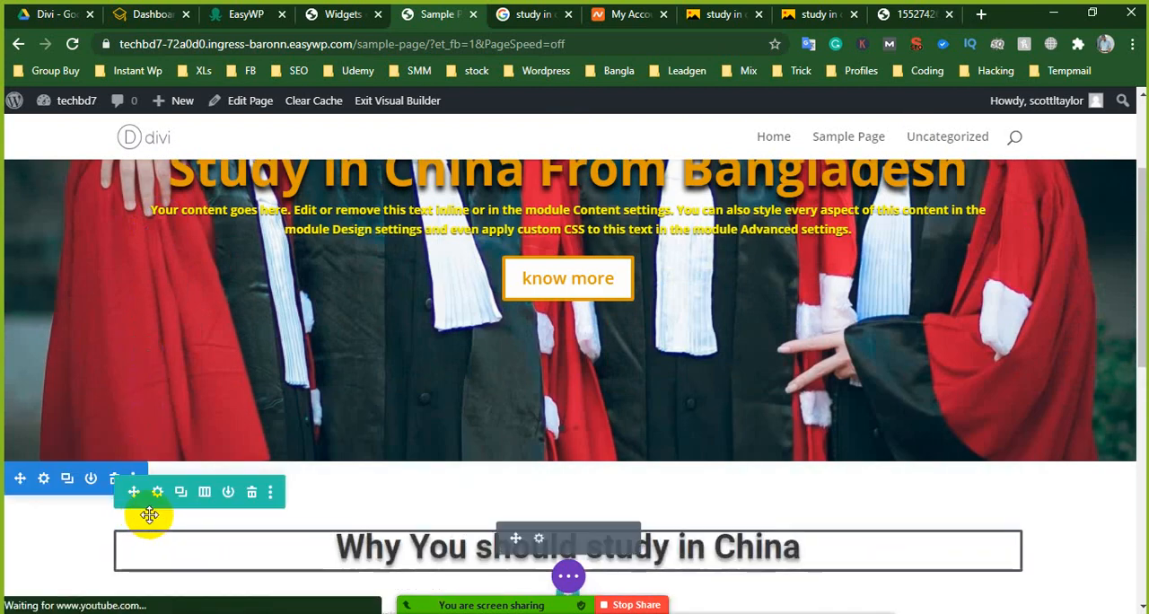
- Copy the second placeholder paragraph in the text module beside the video and paste it as a third paragraph below
scroll(327, 485, down, 2)
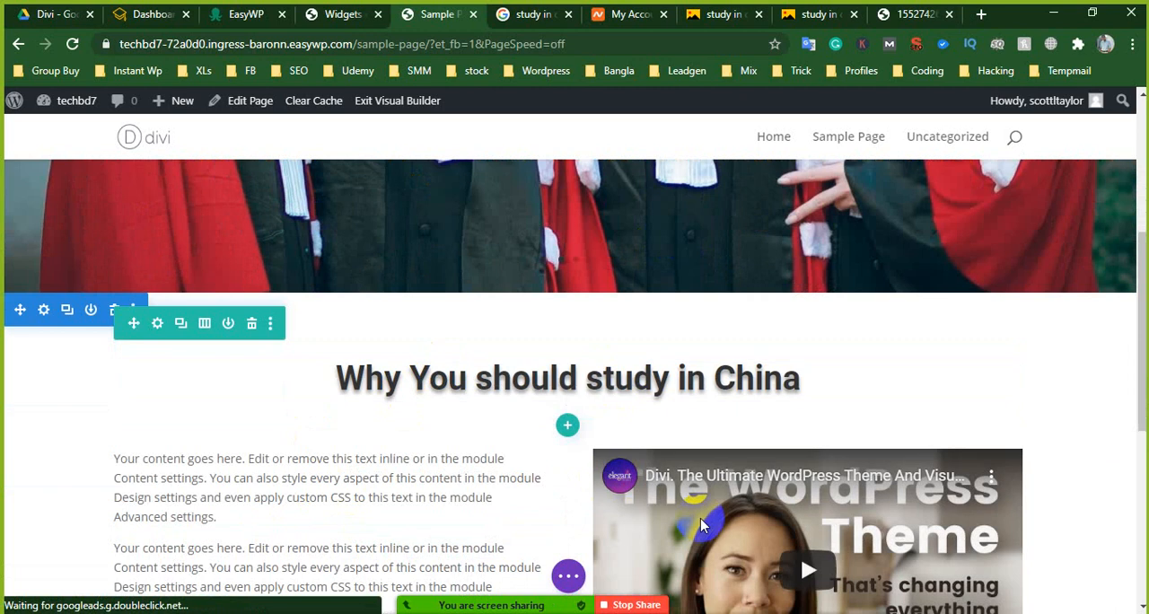
scroll(560, 487, down, 1)
scroll(516, 402, down, 1)
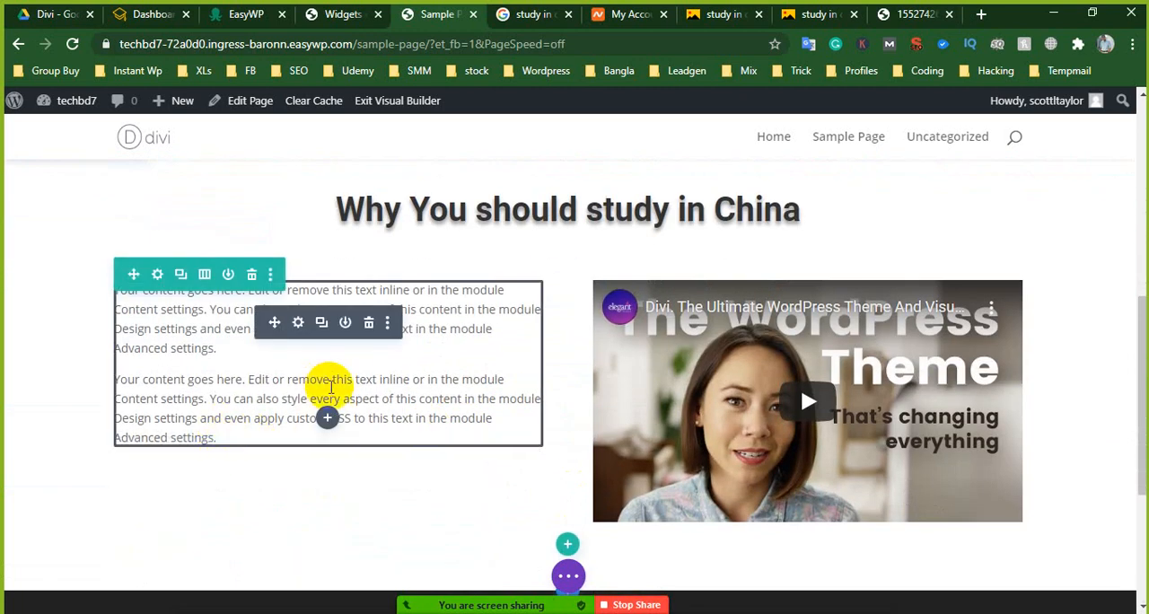
click(341, 393)
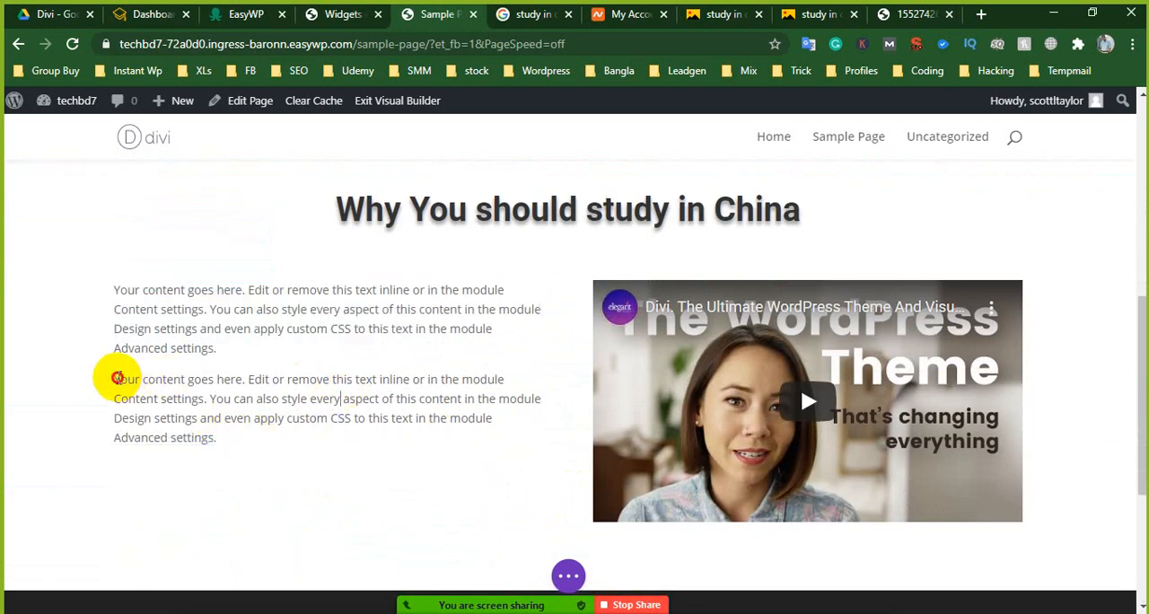
drag(117, 378, 215, 431)
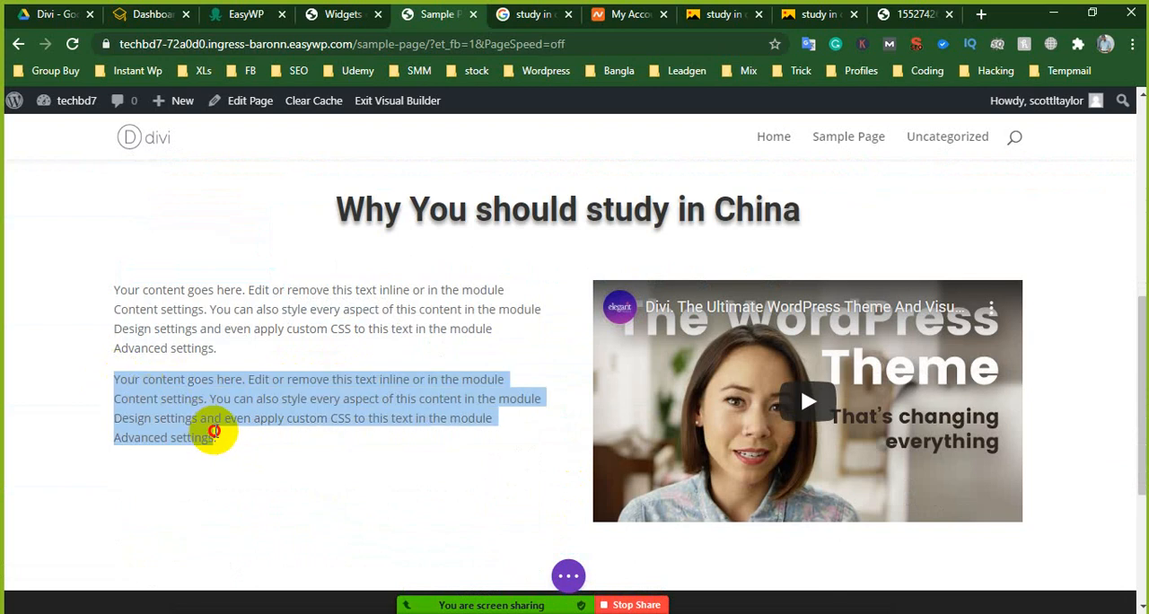
right_click(212, 417)
click(273, 182)
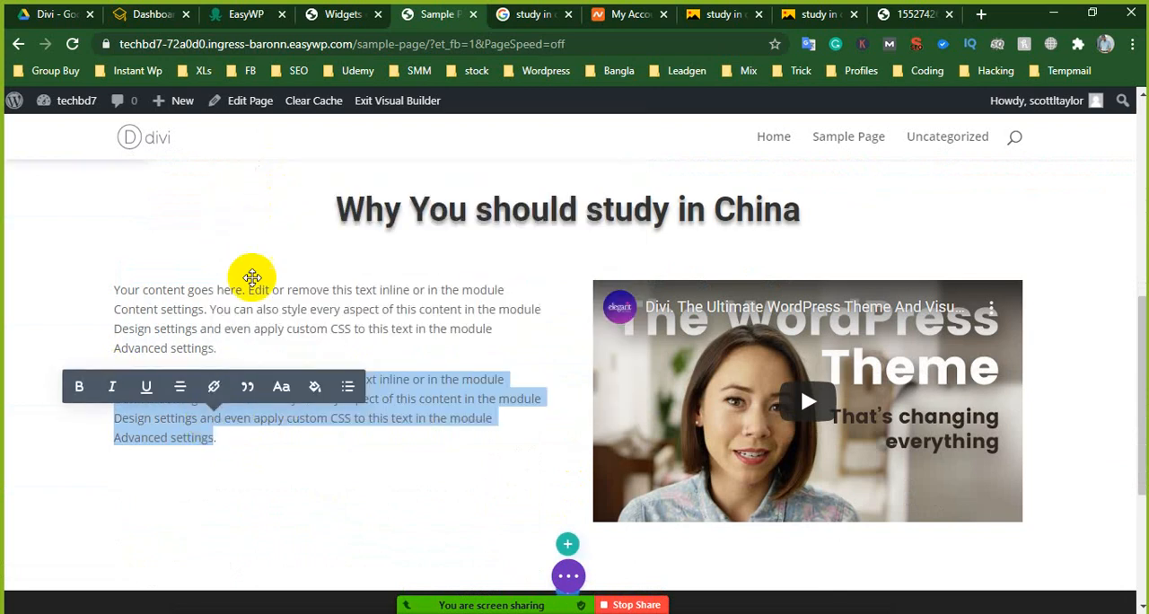
click(222, 437)
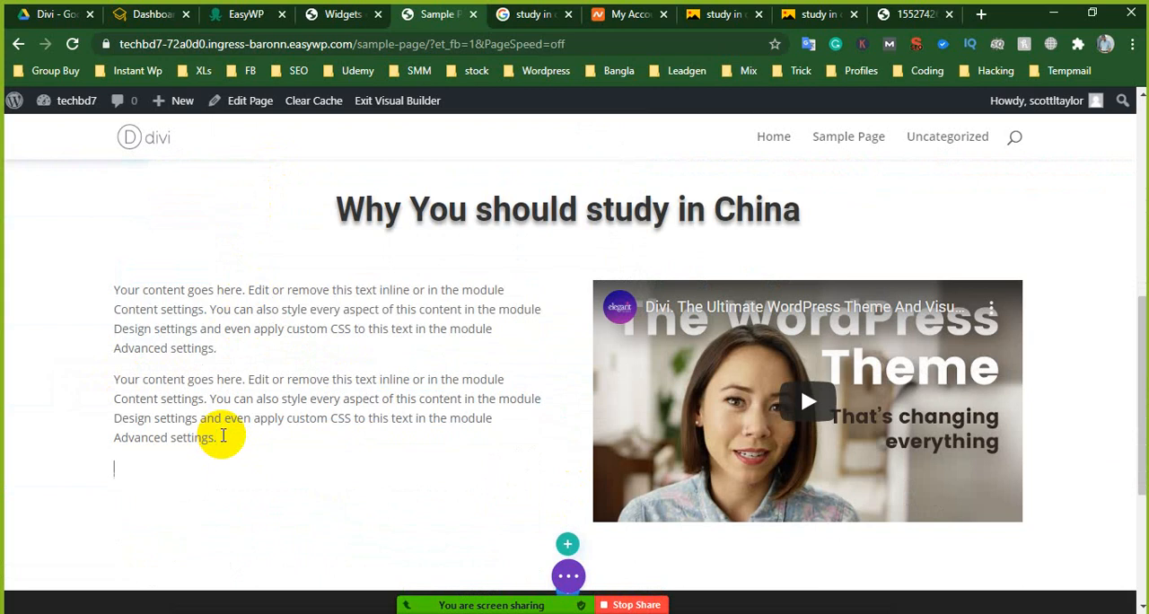
key(Return)
key(ctrl+v)
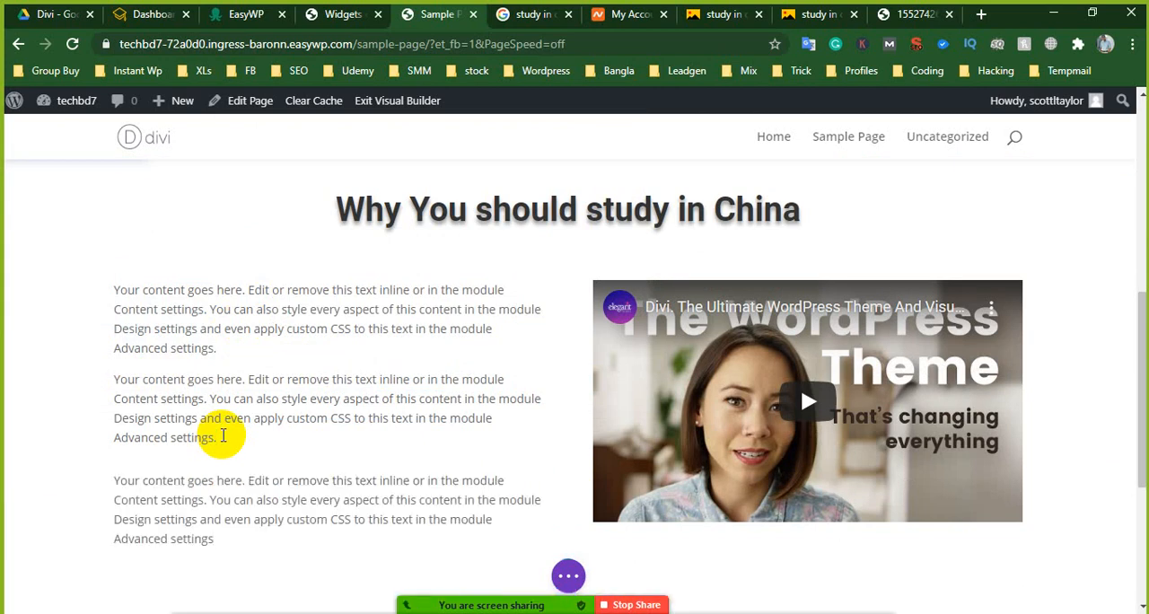
scroll(543, 434, down, 1)
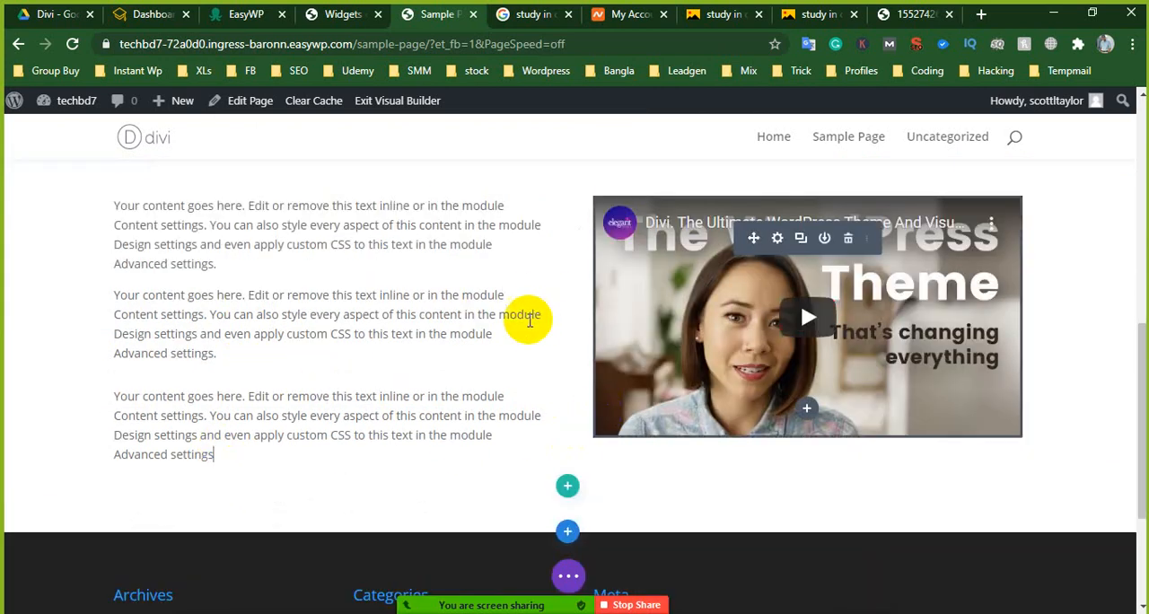
scroll(526, 322, up, 1)
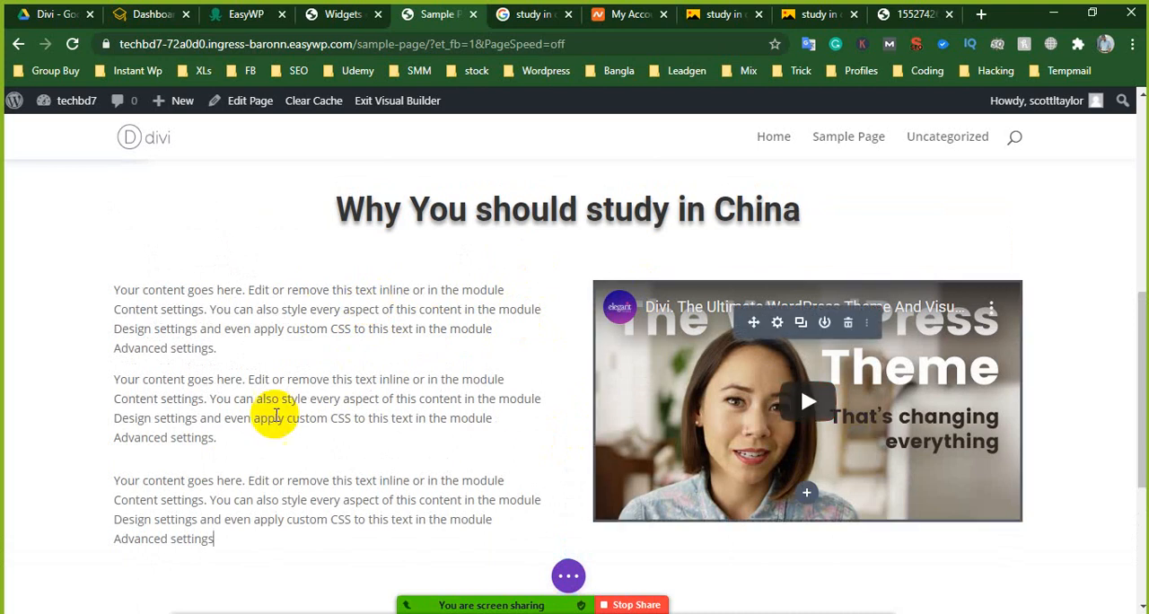
- Examine the Sizing options in the video module's design settings
mouse_move(819, 331)
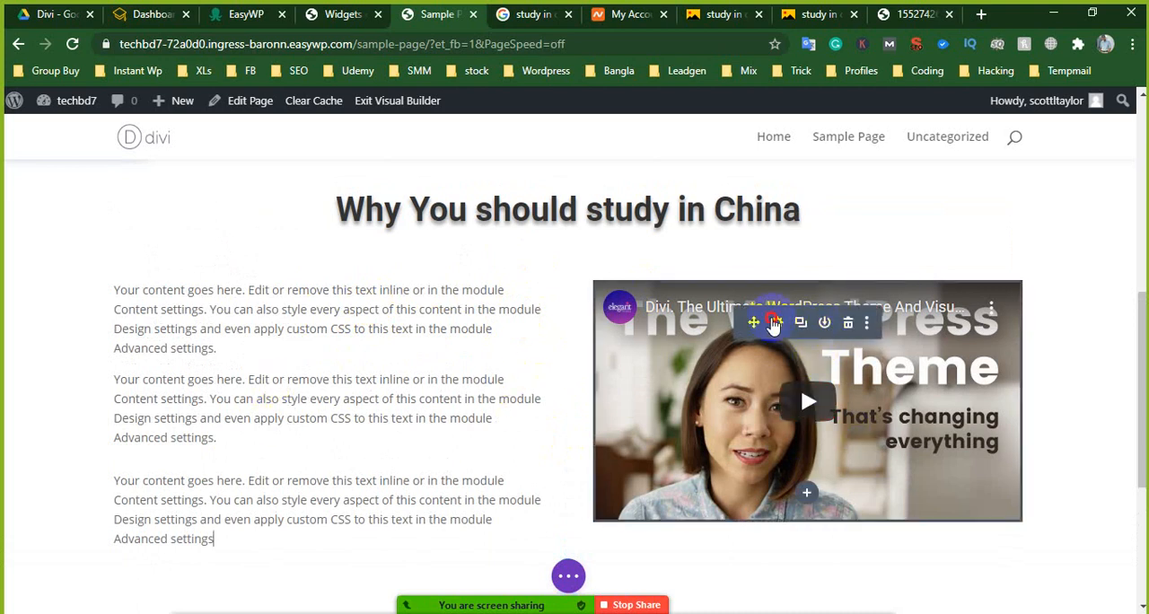
click(774, 325)
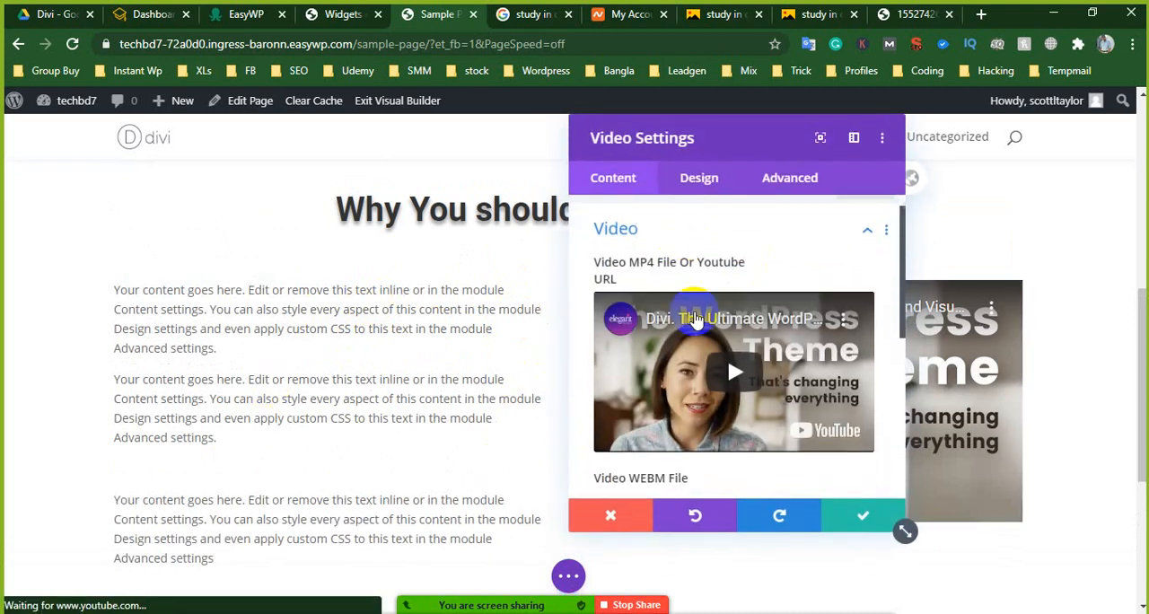
scroll(698, 329, down, 3)
click(726, 179)
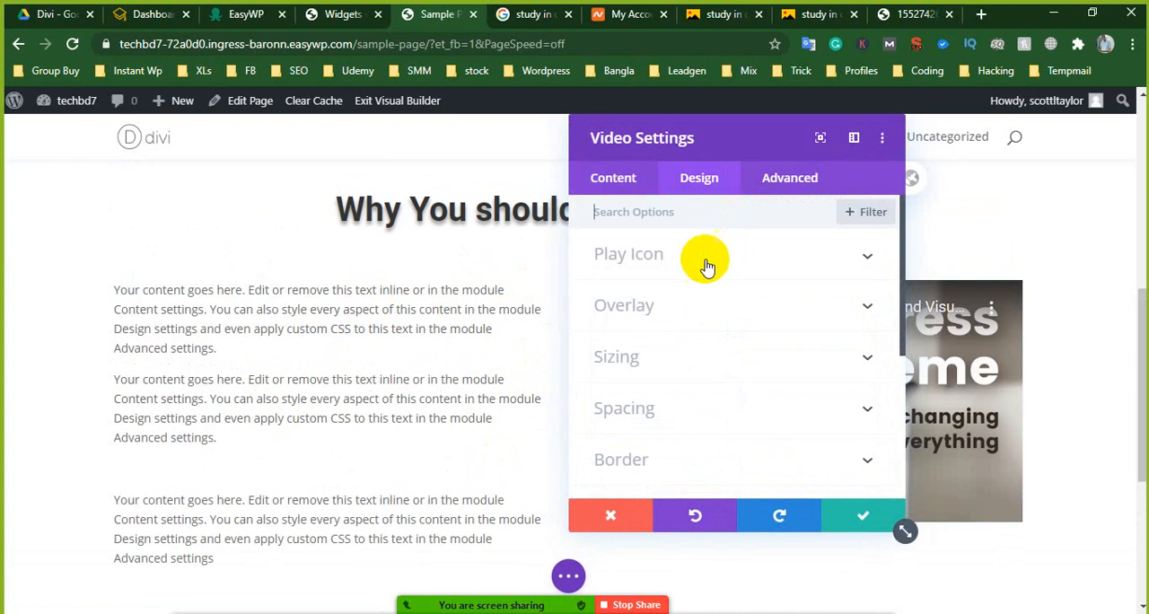
click(652, 358)
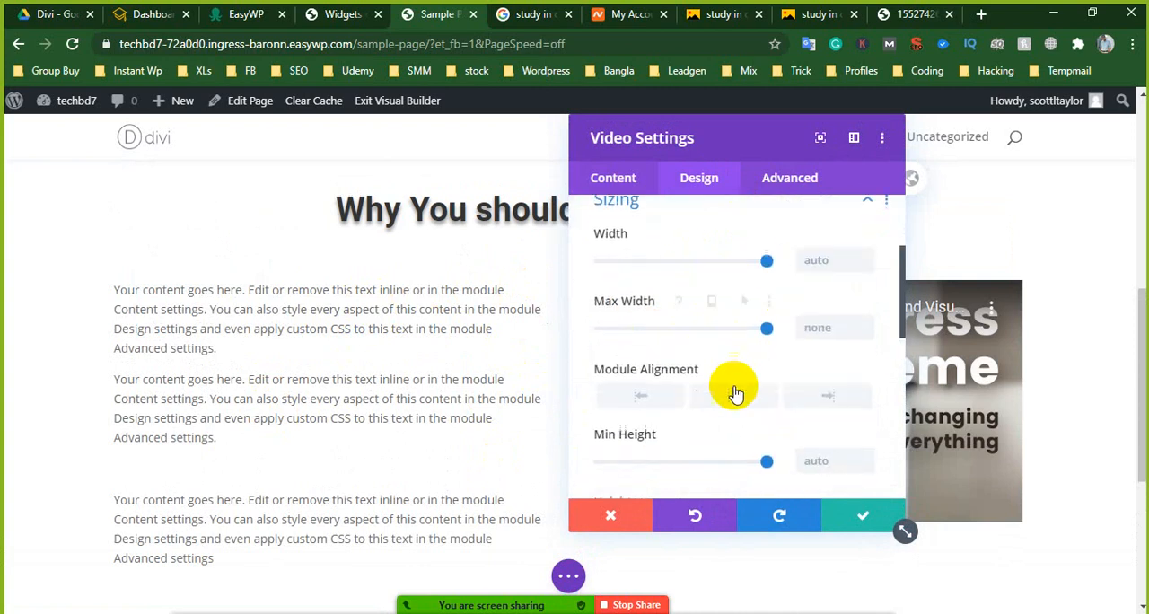
scroll(763, 386, down, 5)
scroll(682, 269, up, 6)
- Check the video module's source settings, including the MP4 file chooser and video preview, and close the module's settings
click(614, 178)
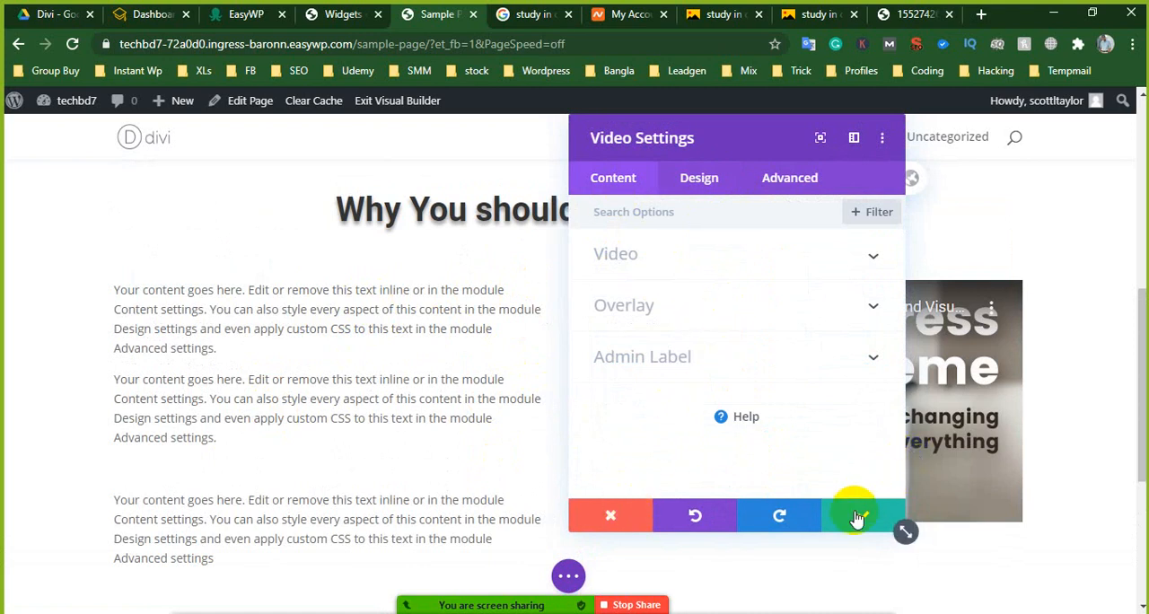
click(636, 255)
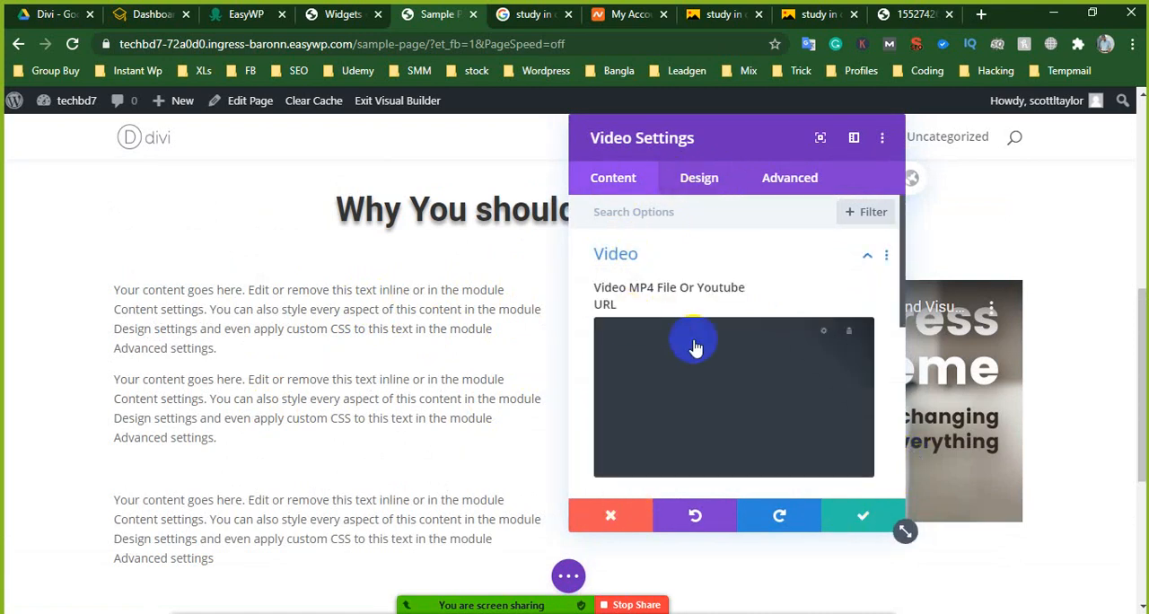
scroll(688, 342, down, 2)
click(823, 261)
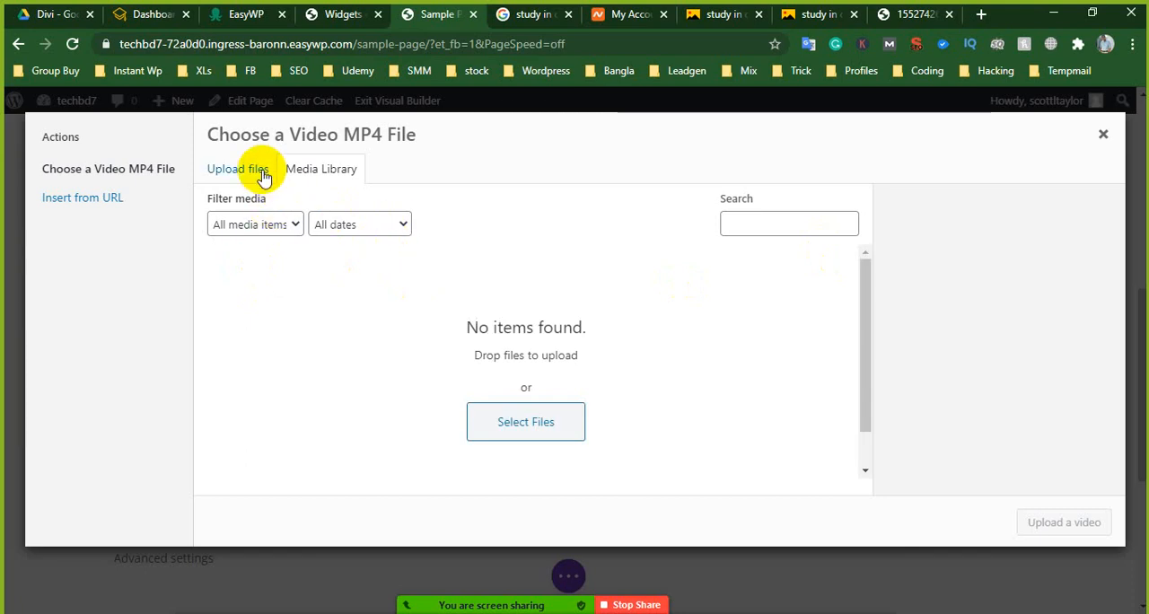
click(1103, 137)
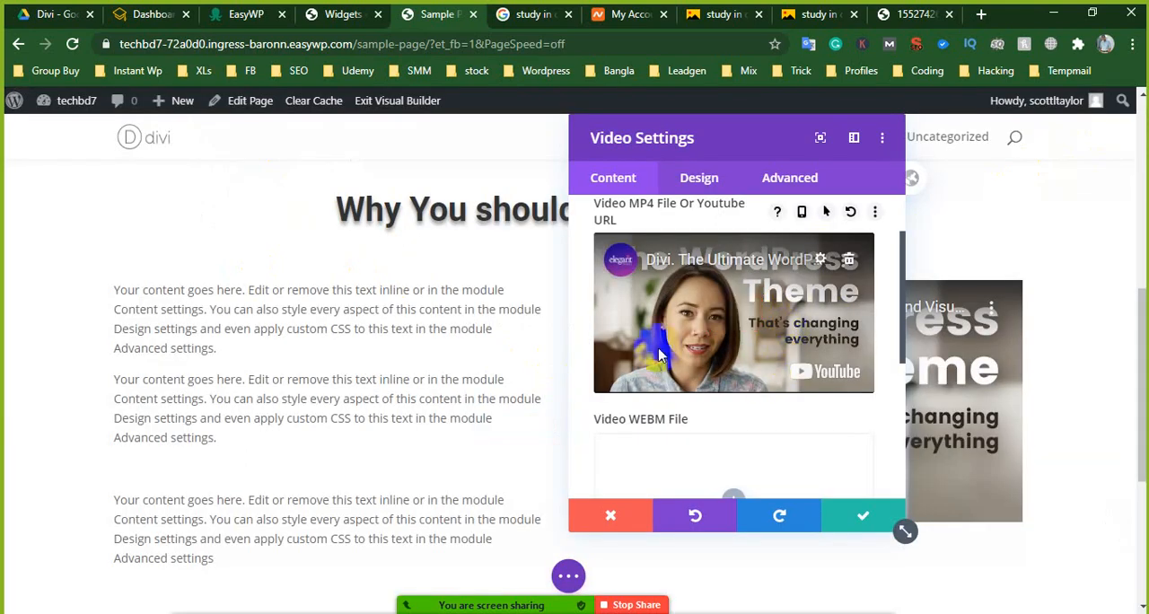
click(771, 310)
scroll(767, 310, down, 1)
scroll(767, 310, up, 2)
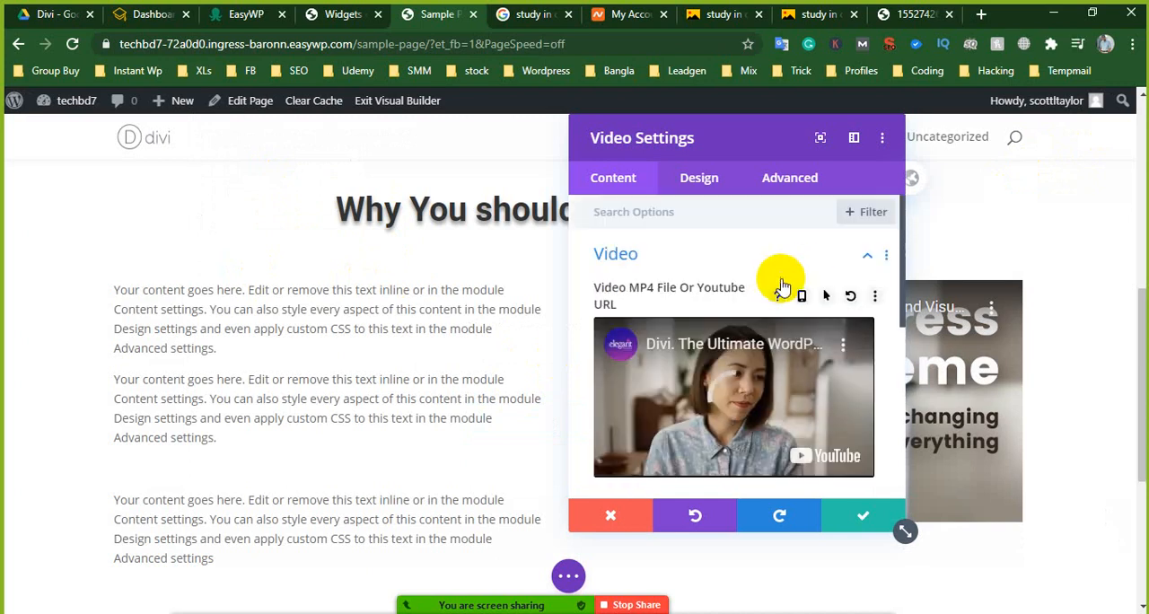
mouse_move(693, 391)
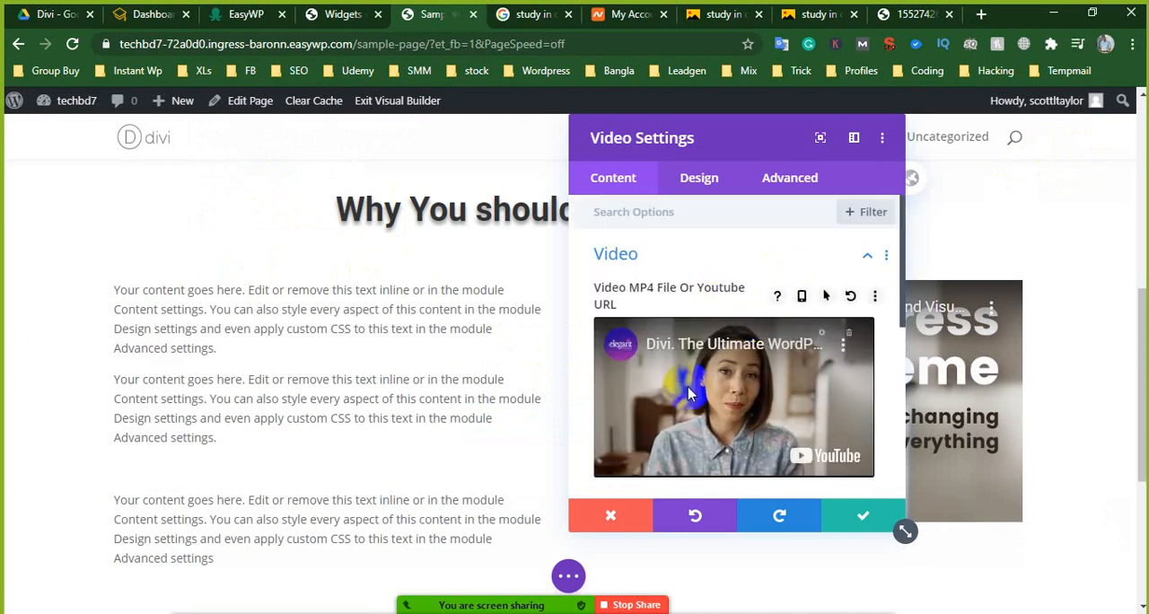
click(859, 517)
- Review the page layout from the banner to the text and video section
scroll(788, 370, down, 1)
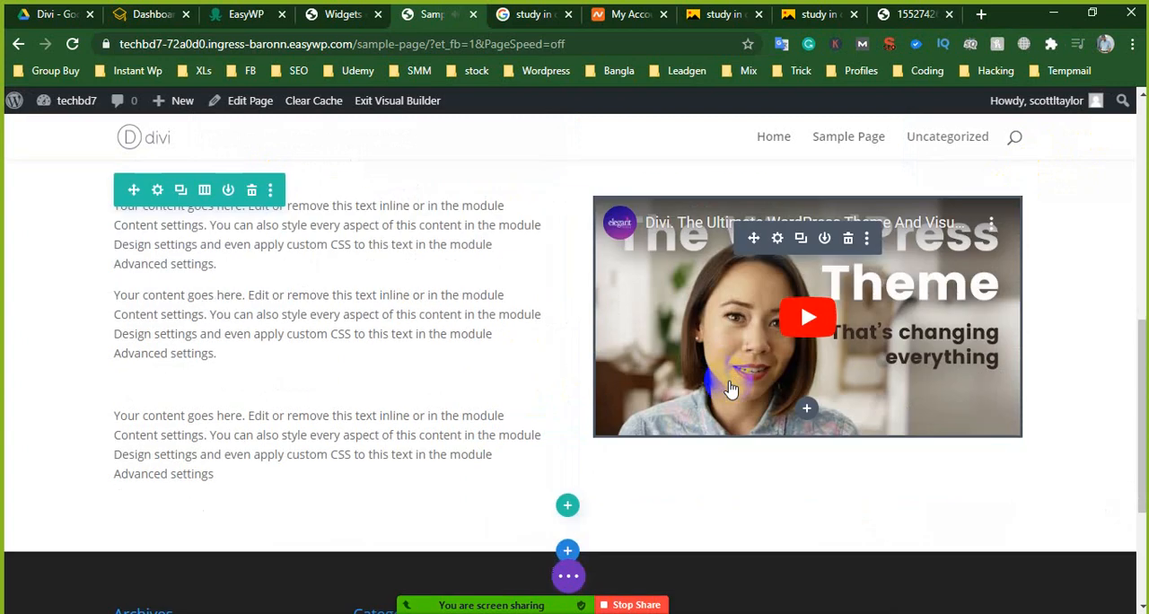
scroll(725, 372, up, 5)
scroll(485, 248, up, 1)
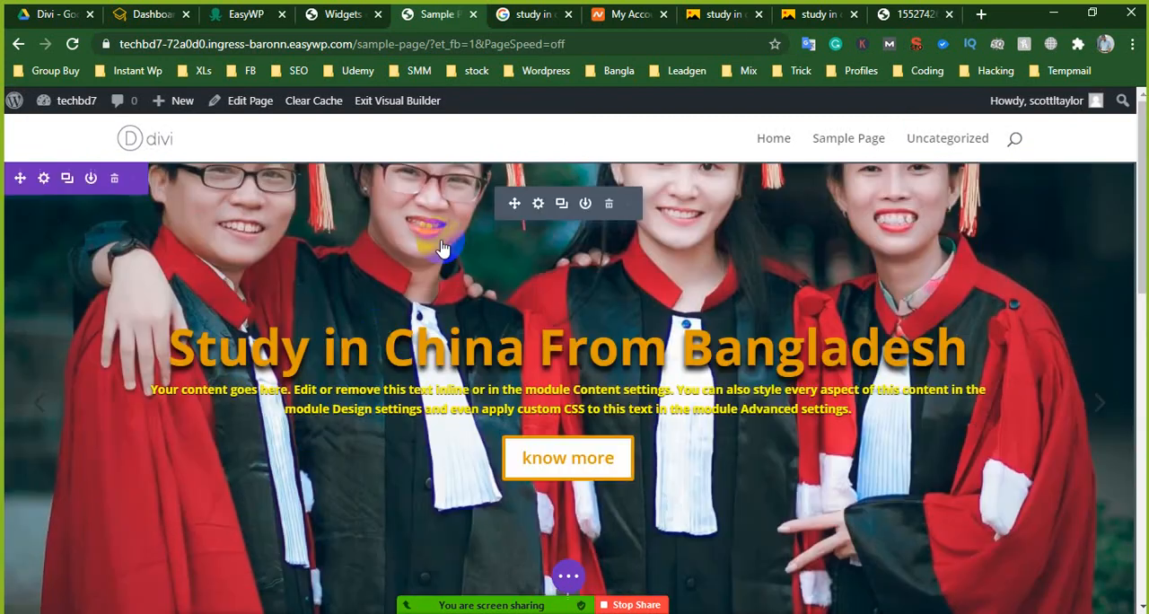
scroll(700, 242, down, 3)
scroll(726, 234, up, 3)
scroll(752, 308, down, 1)
scroll(702, 254, down, 4)
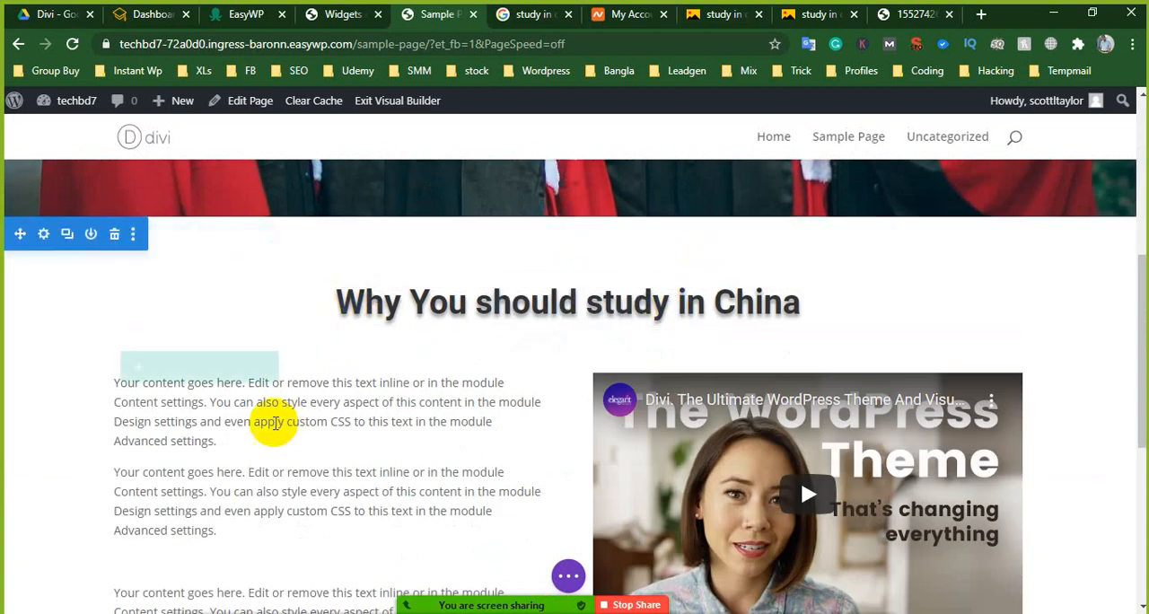
- Remove the blank line above the third placeholder paragraph in the text module
scroll(580, 373, down, 1)
scroll(580, 373, down, 1)
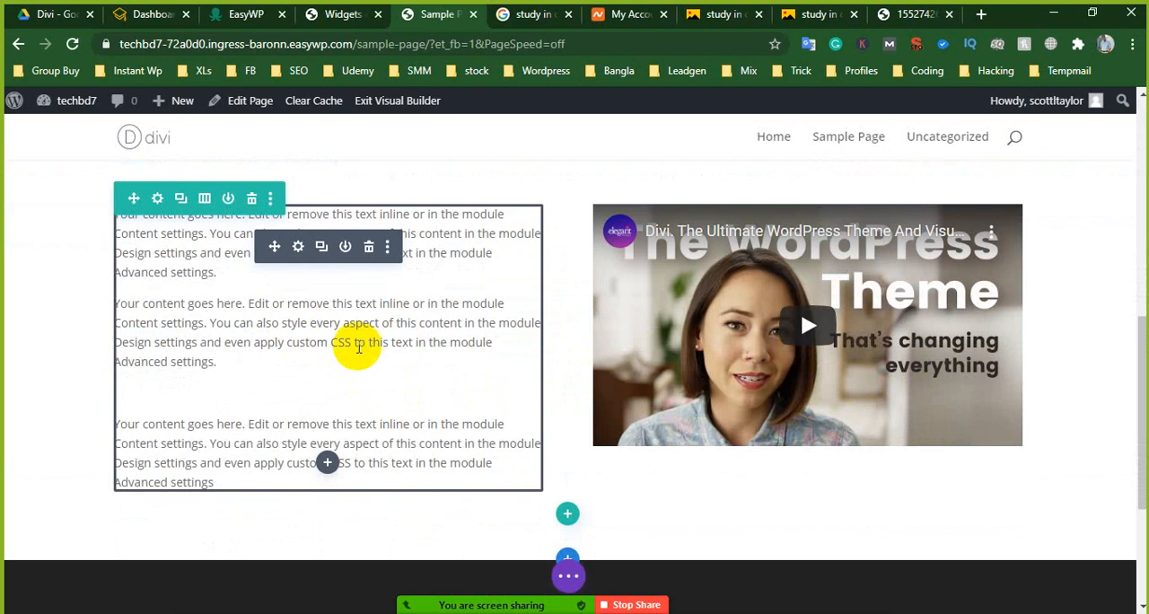
click(143, 403)
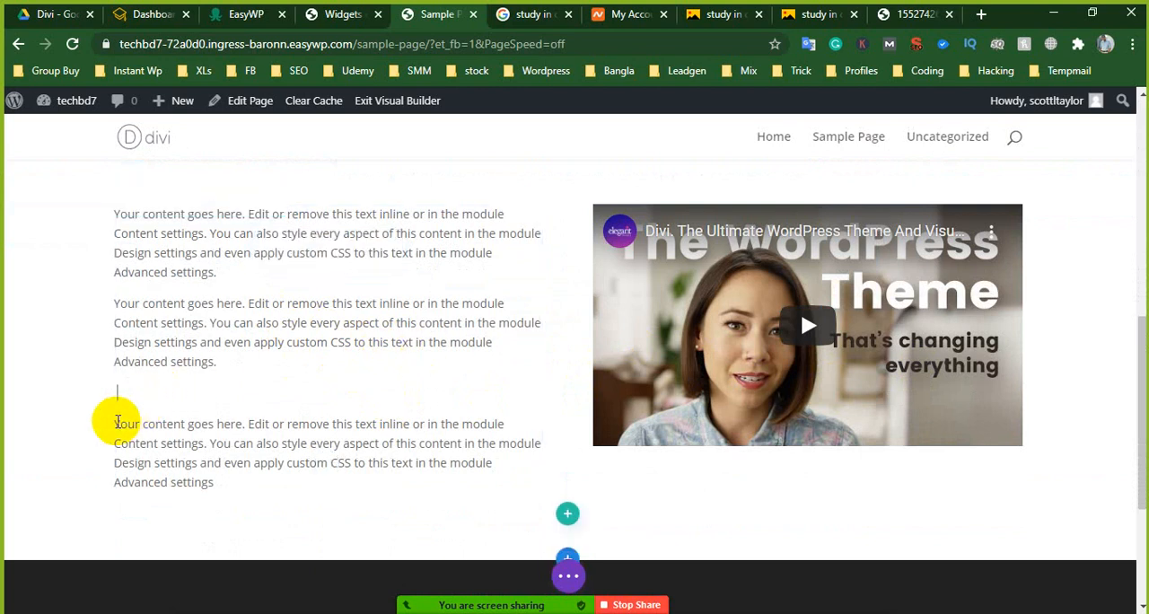
key(BackSpace)
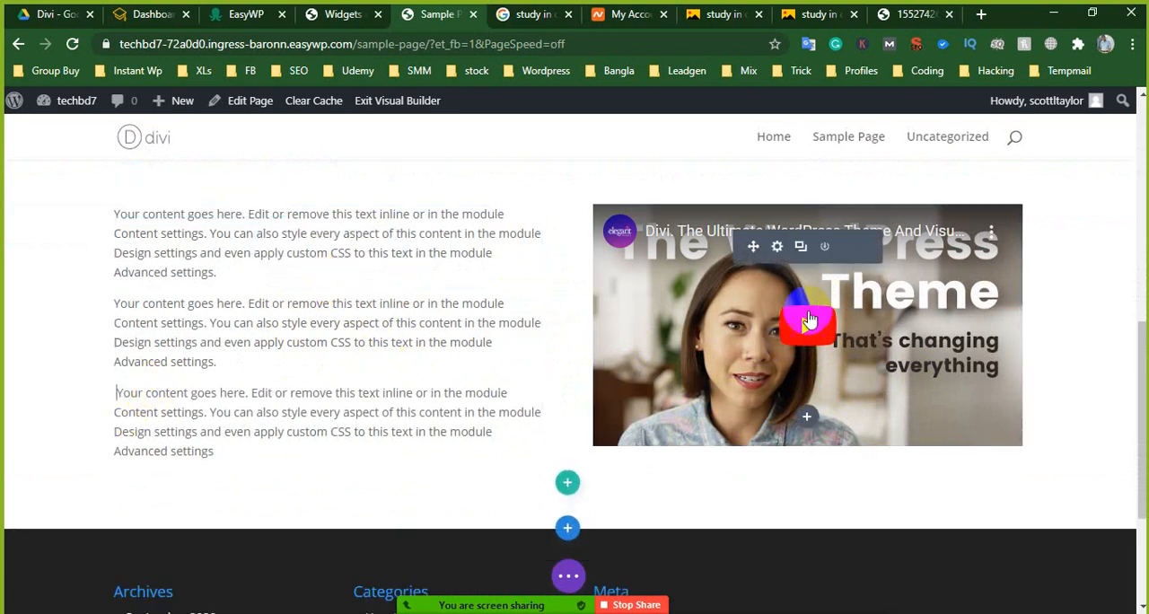
- Insert a regular section with an empty single-column row below the text and video section
scroll(419, 405, up, 2)
scroll(685, 364, down, 1)
scroll(685, 363, down, 3)
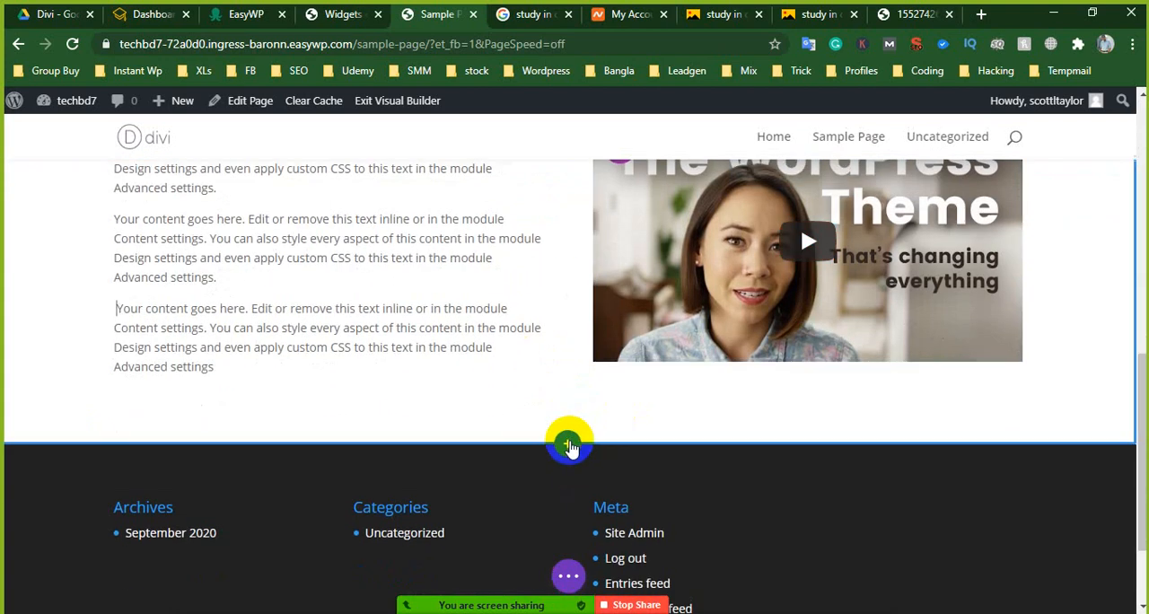
click(566, 438)
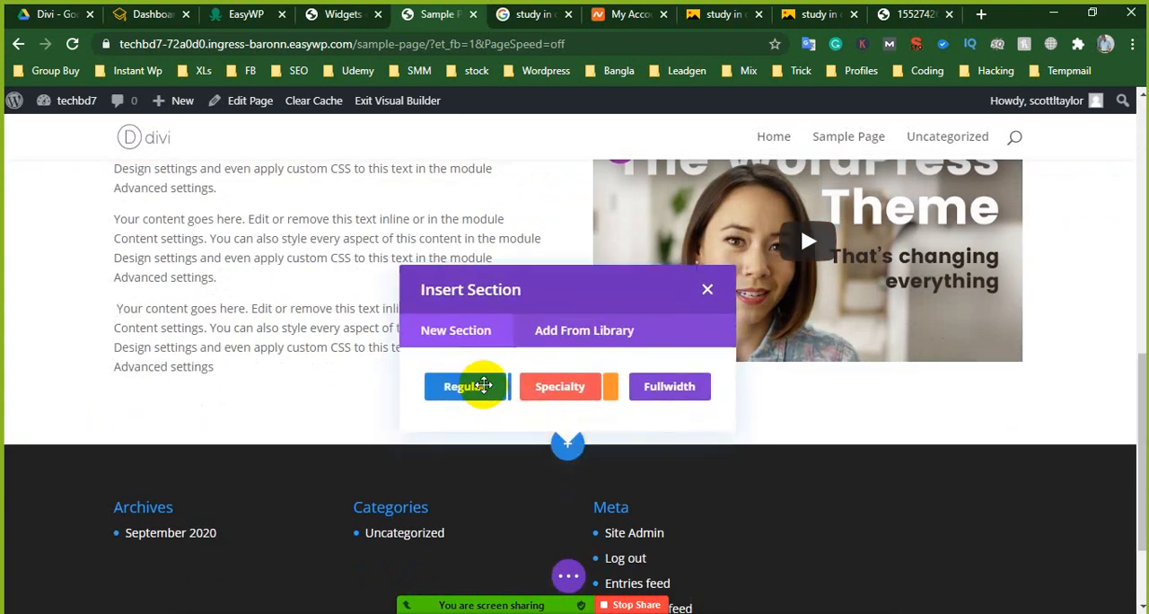
click(467, 386)
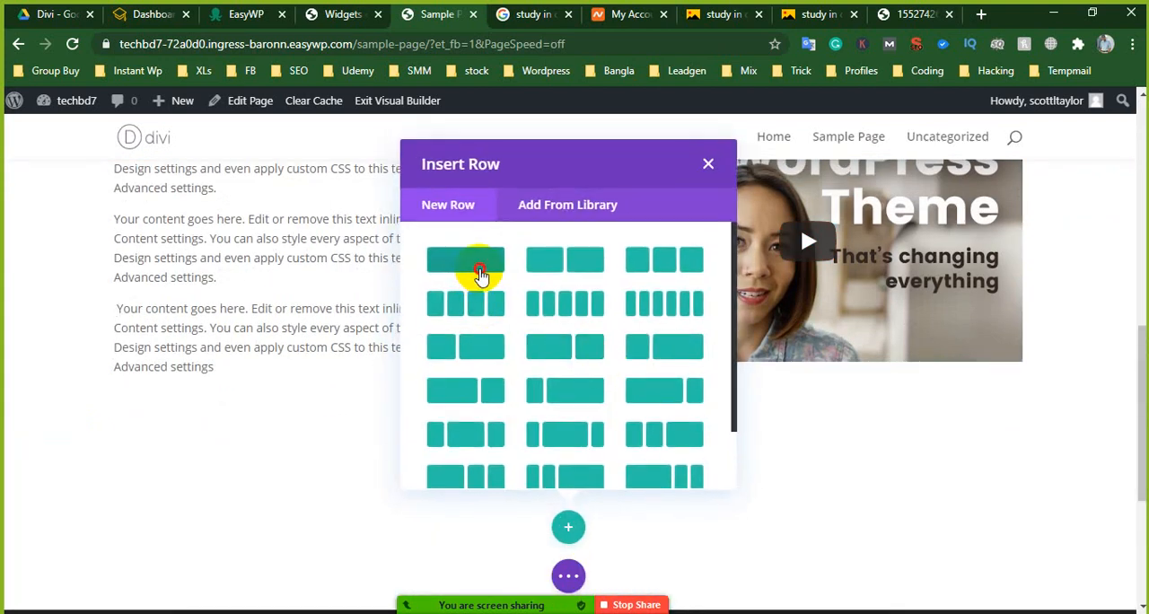
click(481, 274)
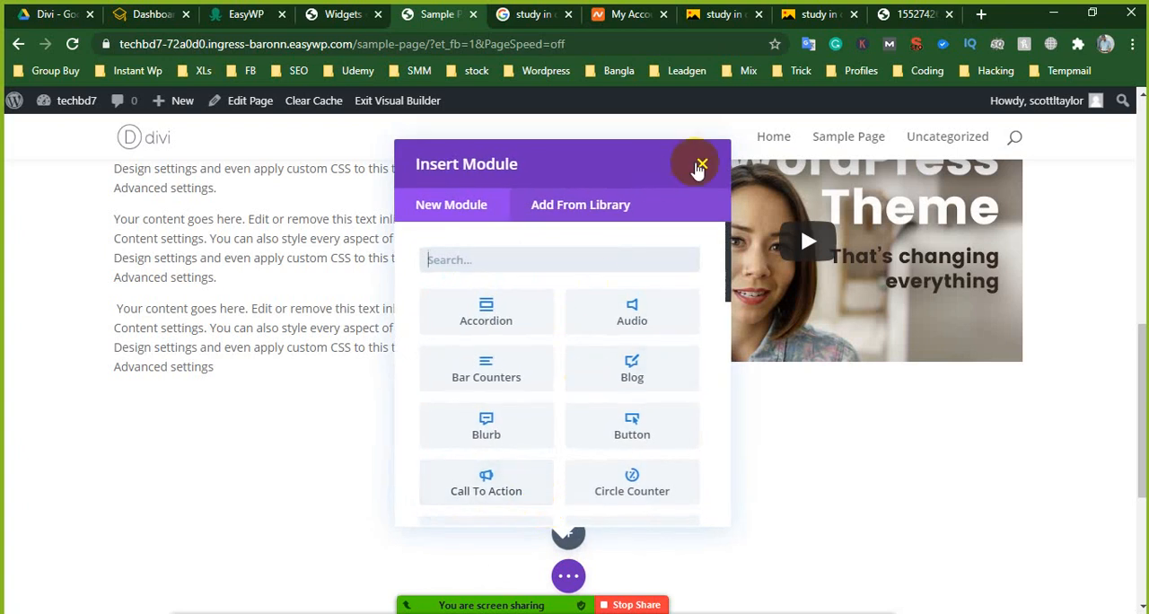
click(699, 167)
- Slightly increase the top padding of the section containing the "Why You should study in China" heading
scroll(489, 467, up, 4)
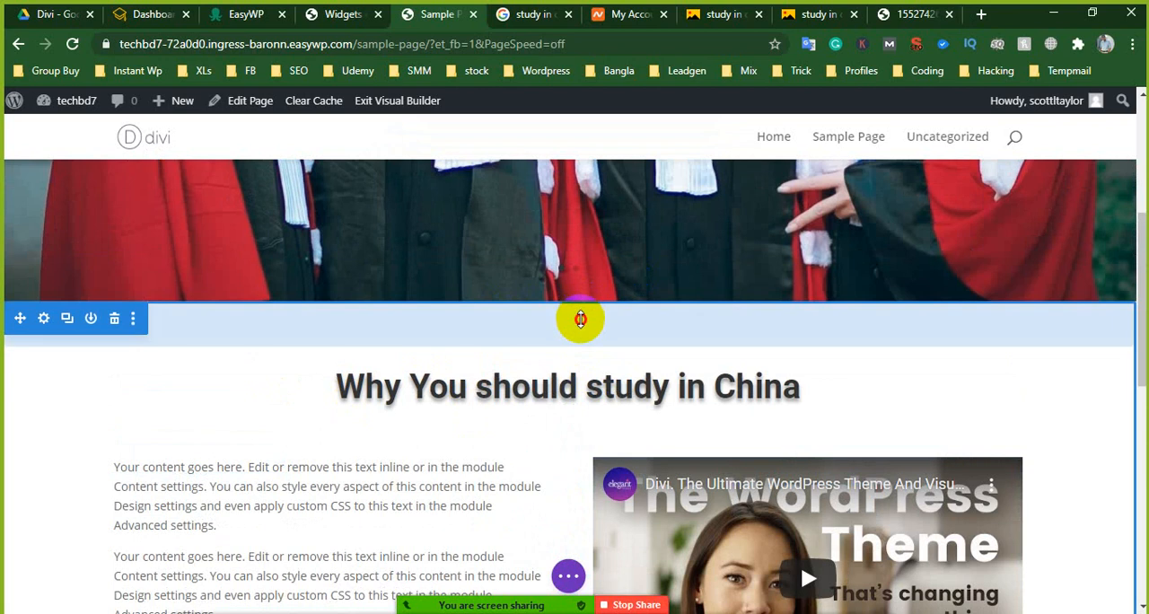
drag(580, 318, 594, 342)
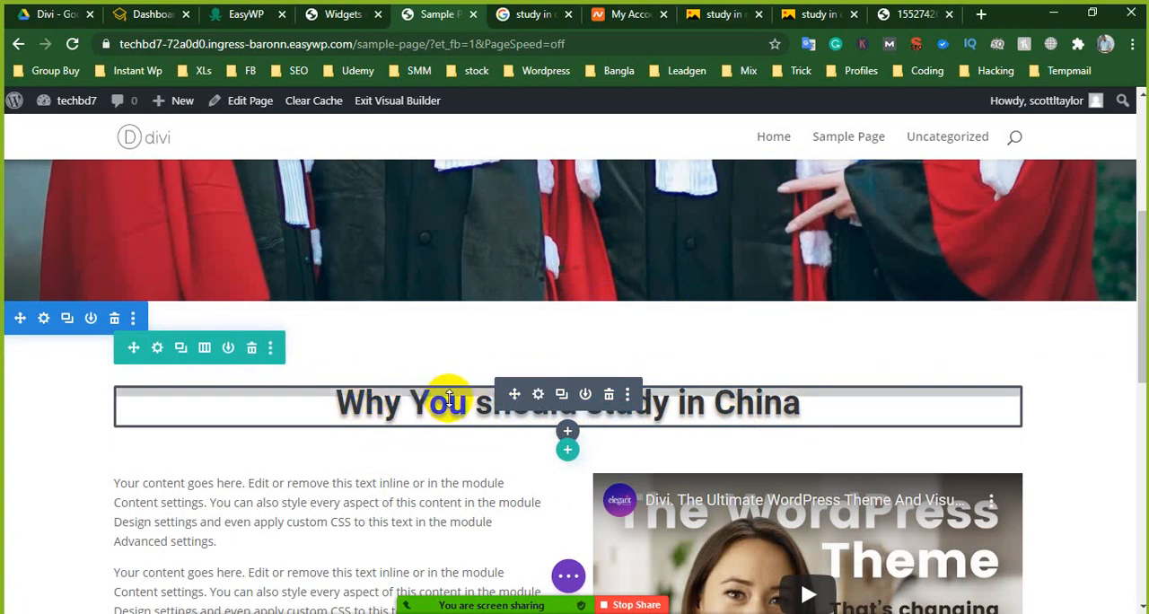
scroll(449, 398, down, 4)
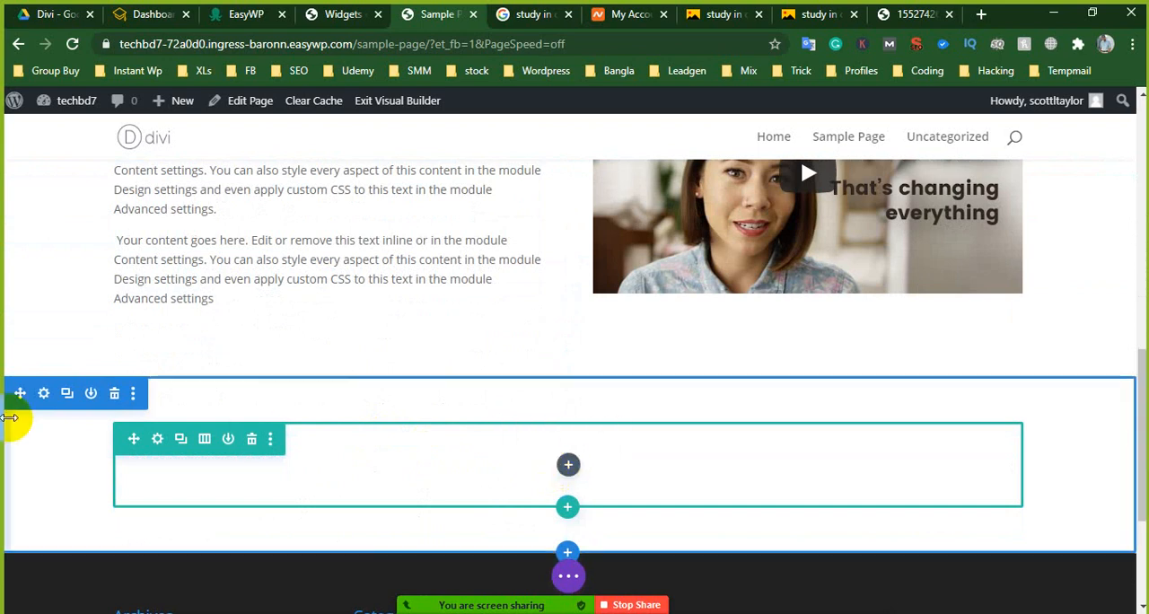
click(570, 466)
scroll(584, 377, down, 2)
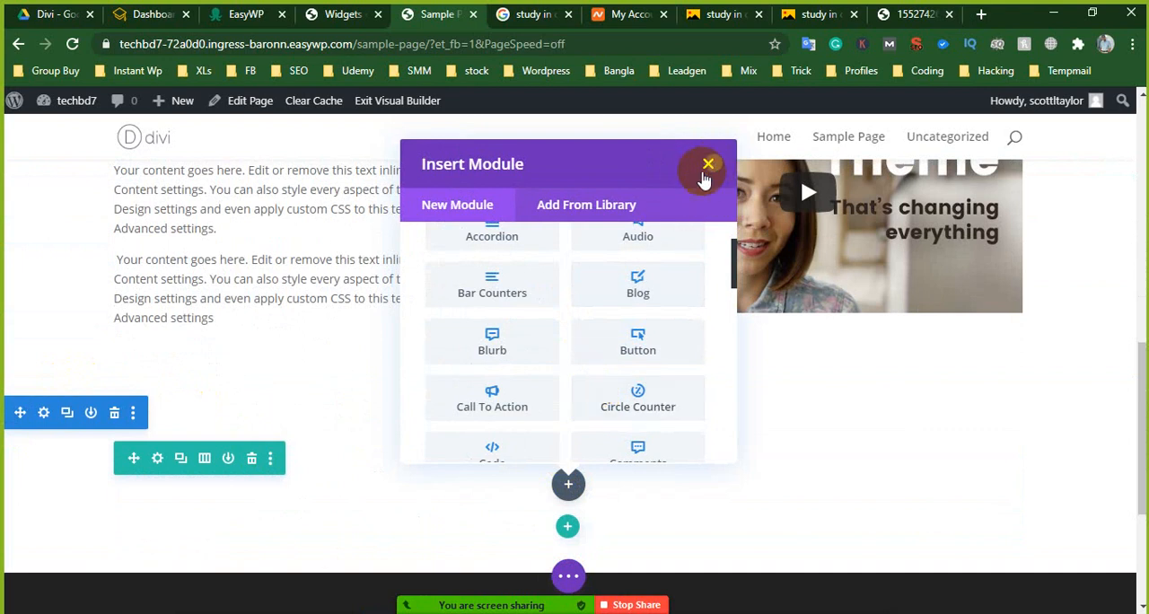
click(708, 165)
- Copy the "Why You should study in China" heading module and paste it into the empty row of the new section
scroll(305, 269, up, 2)
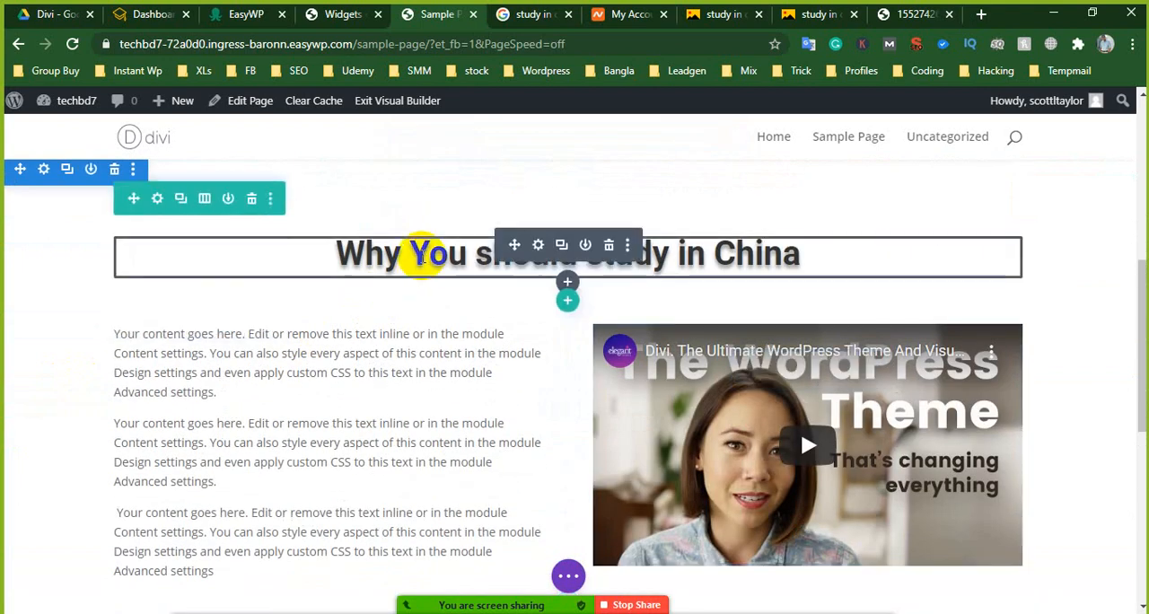
right_click(538, 254)
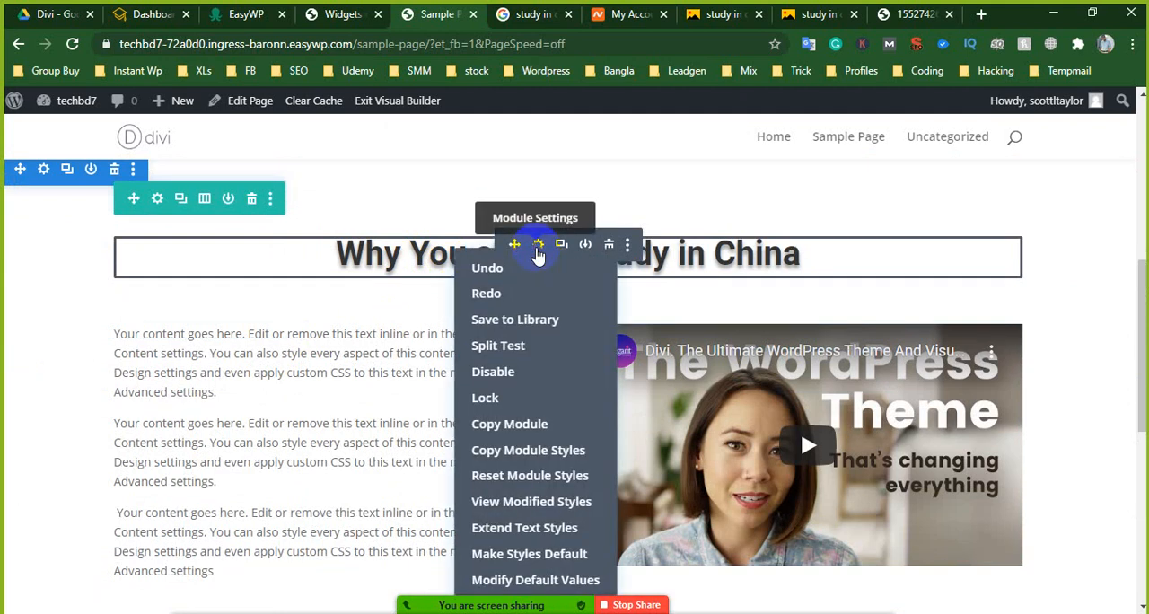
click(523, 422)
scroll(487, 422, down, 4)
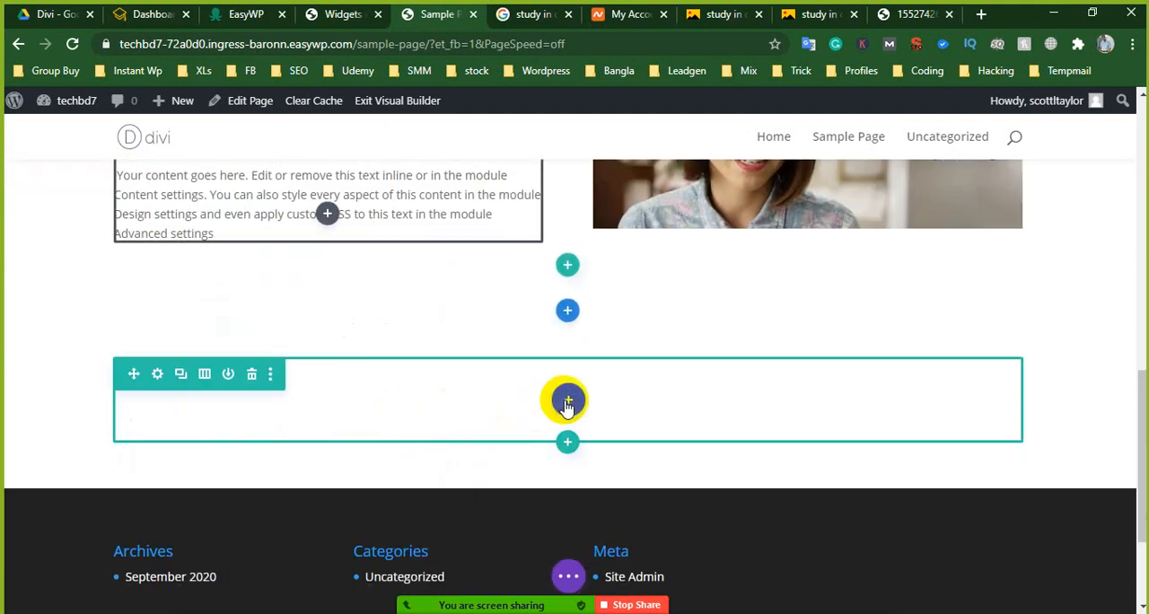
right_click(567, 406)
scroll(776, 336, down, 2)
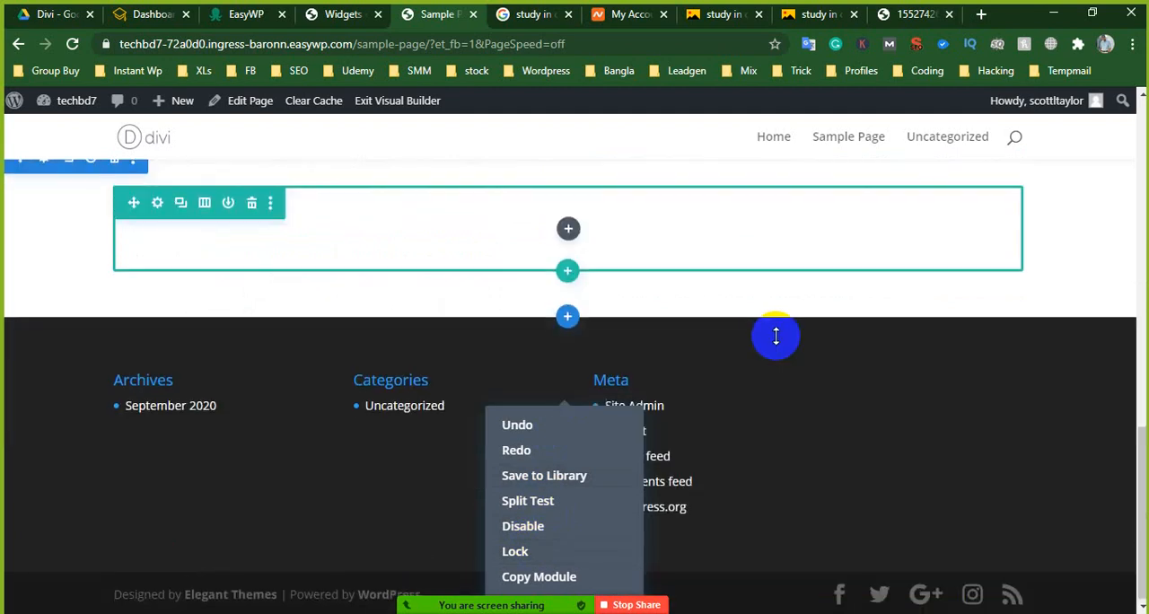
right_click(569, 229)
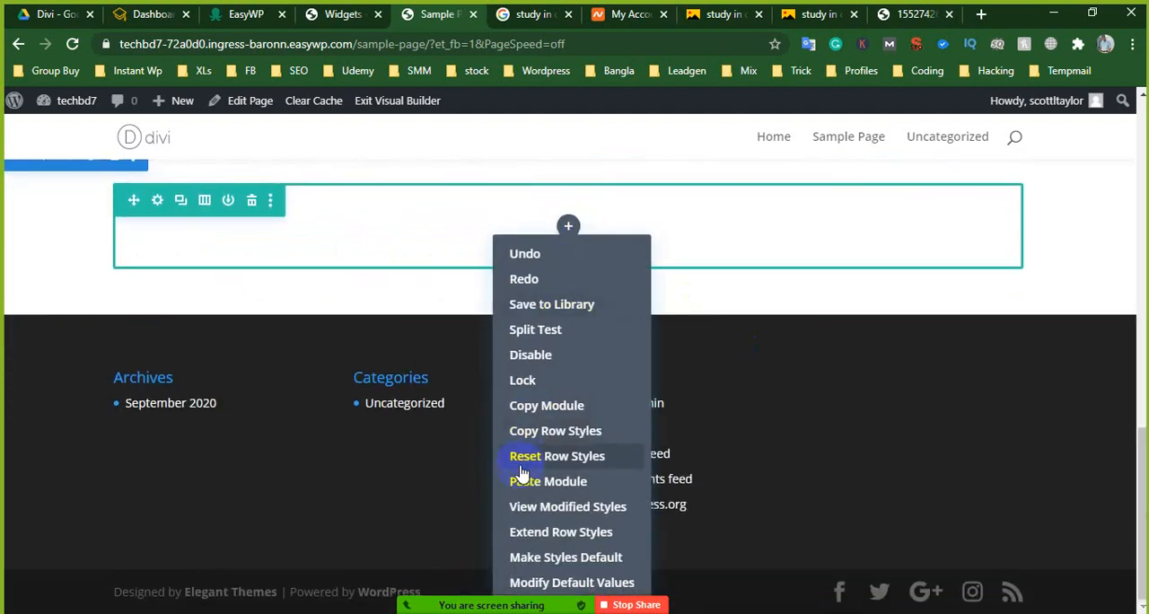
click(526, 481)
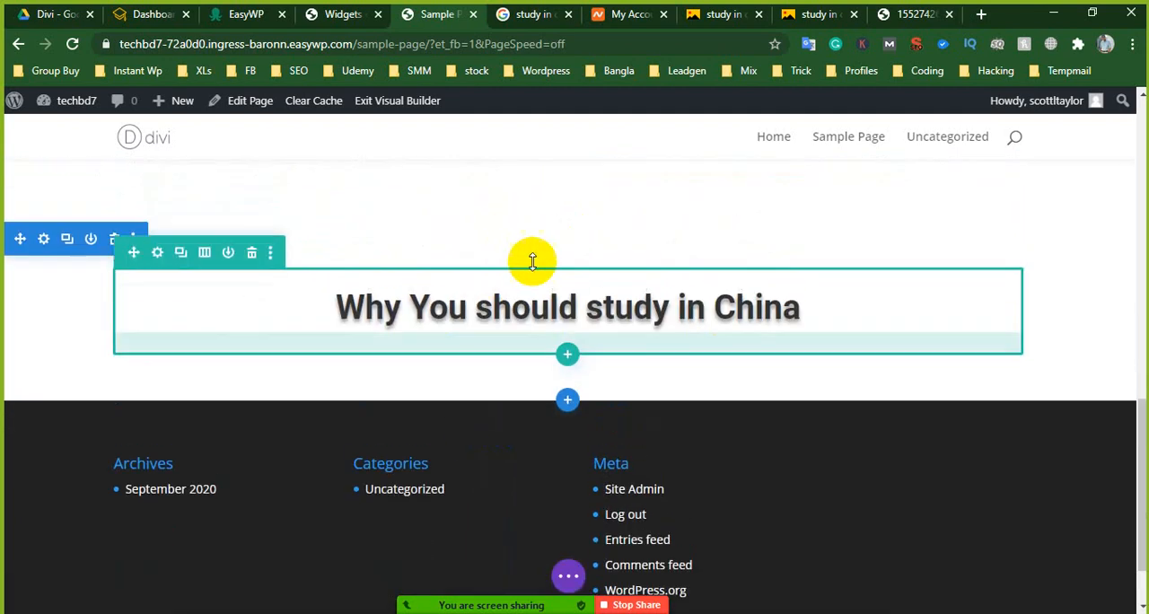
- Change the pasted heading's text to "Why Choose us" and save the text module
click(538, 302)
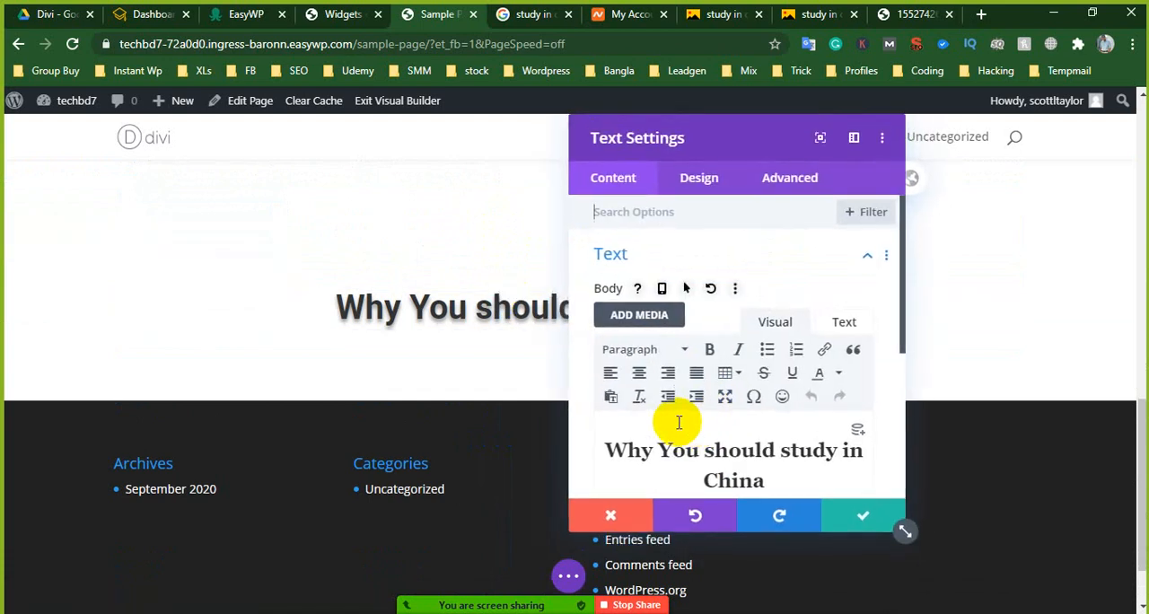
scroll(736, 413, down, 1)
click(647, 368)
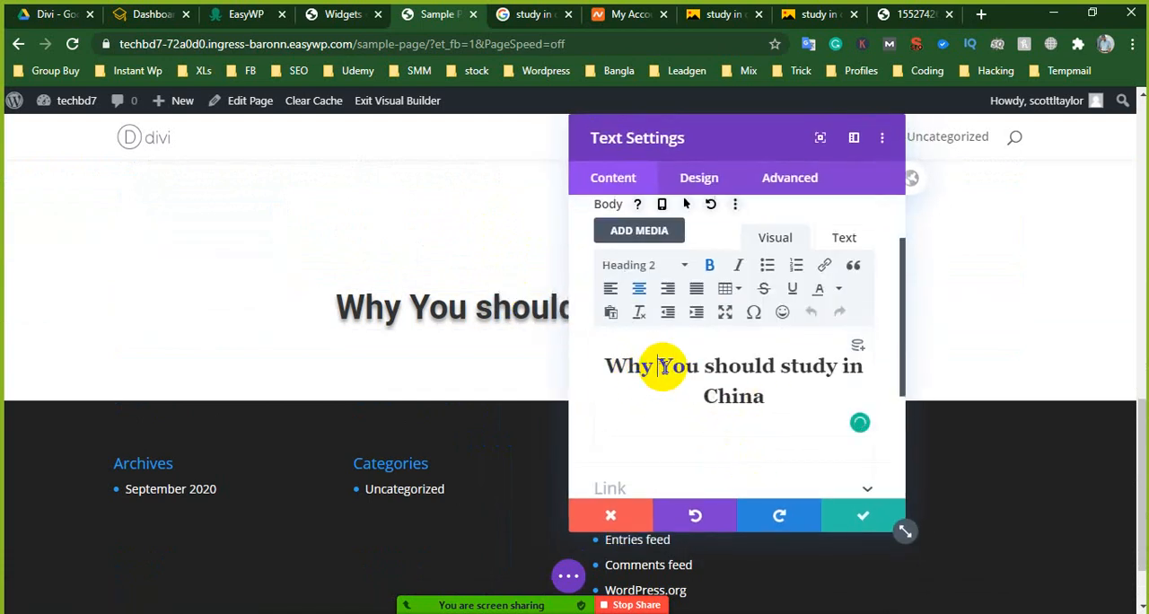
drag(662, 367, 775, 396)
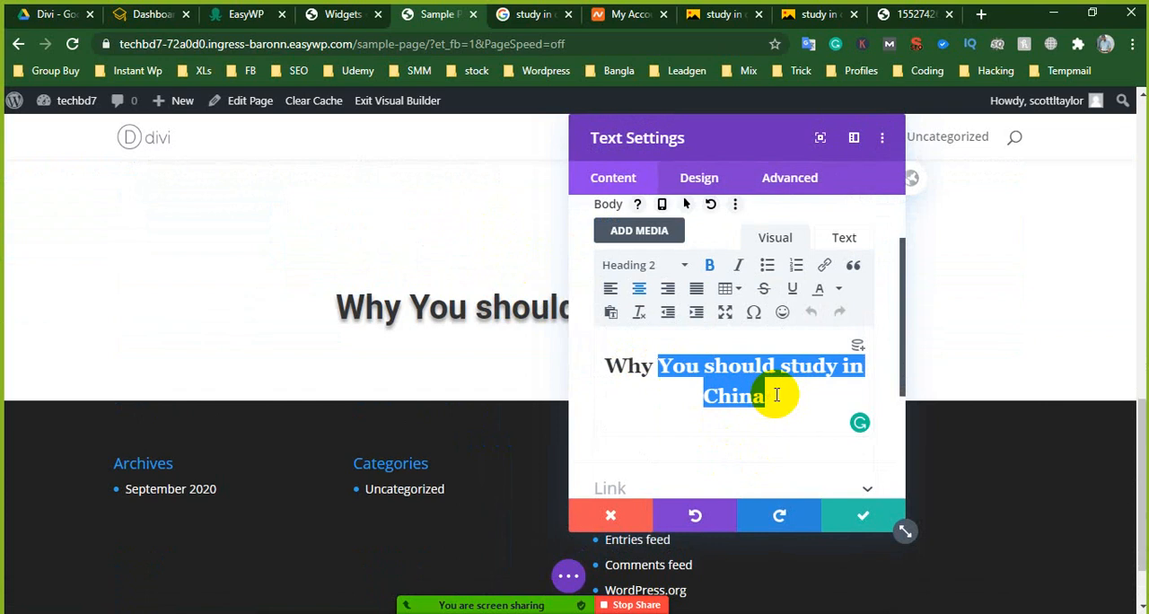
text(C)
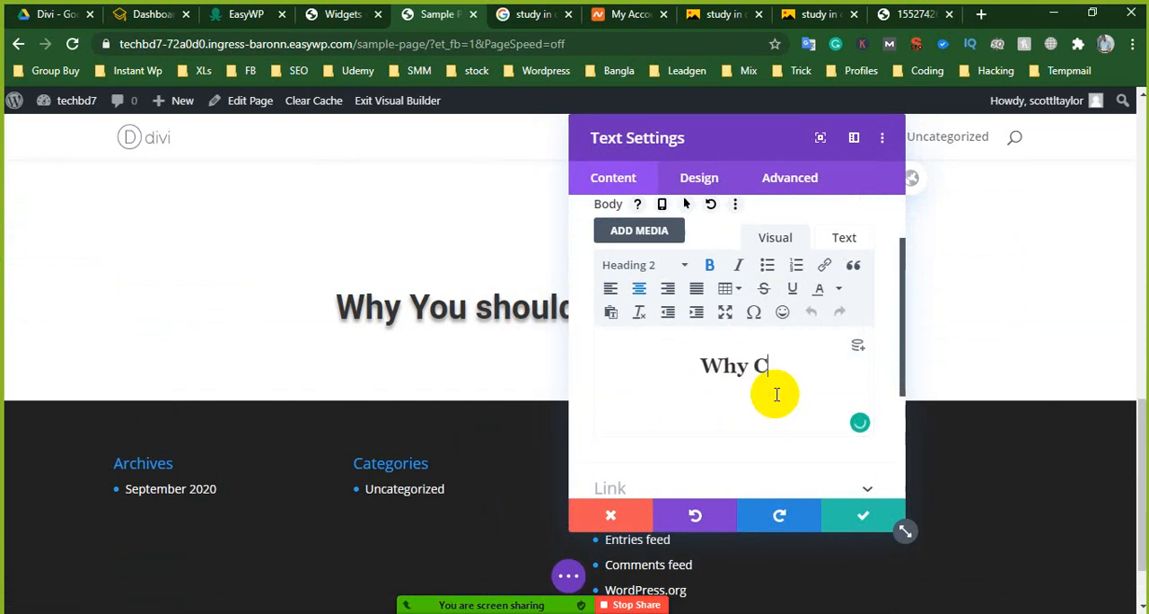
text(hoose us)
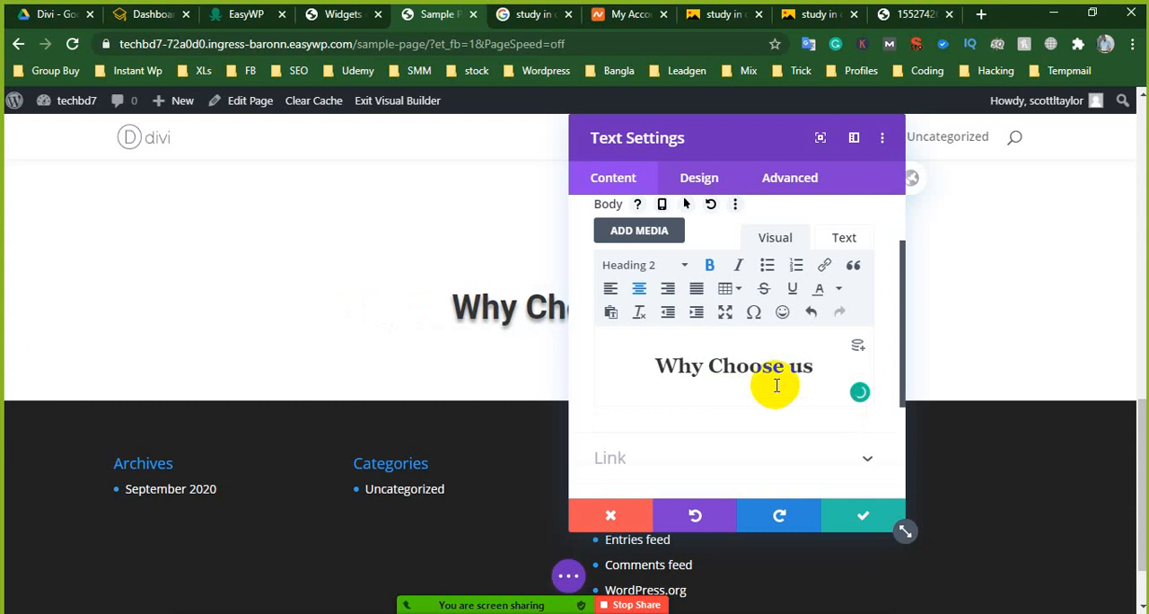
click(852, 520)
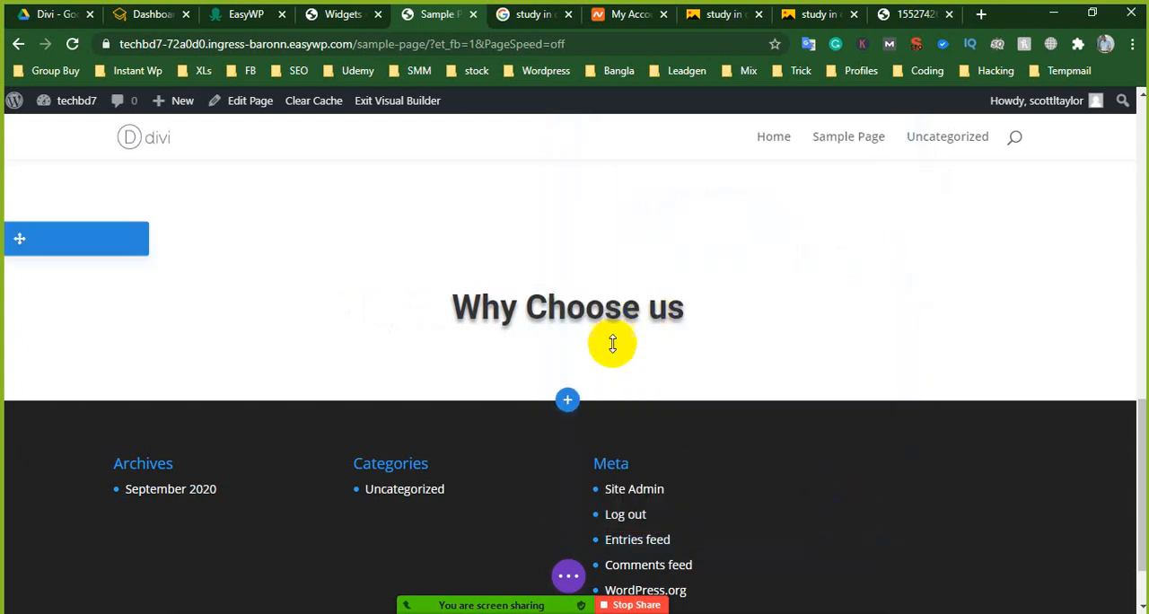
- Insert a regular section below the "Why Choose us" heading with an empty two-column row whose first column is wider
click(567, 400)
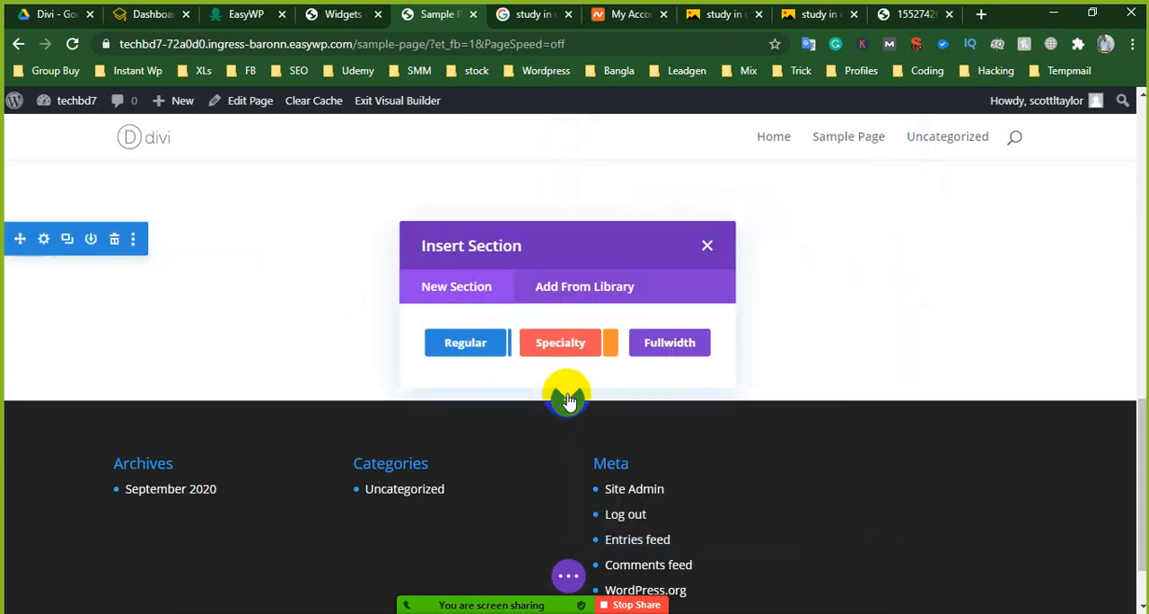
click(490, 341)
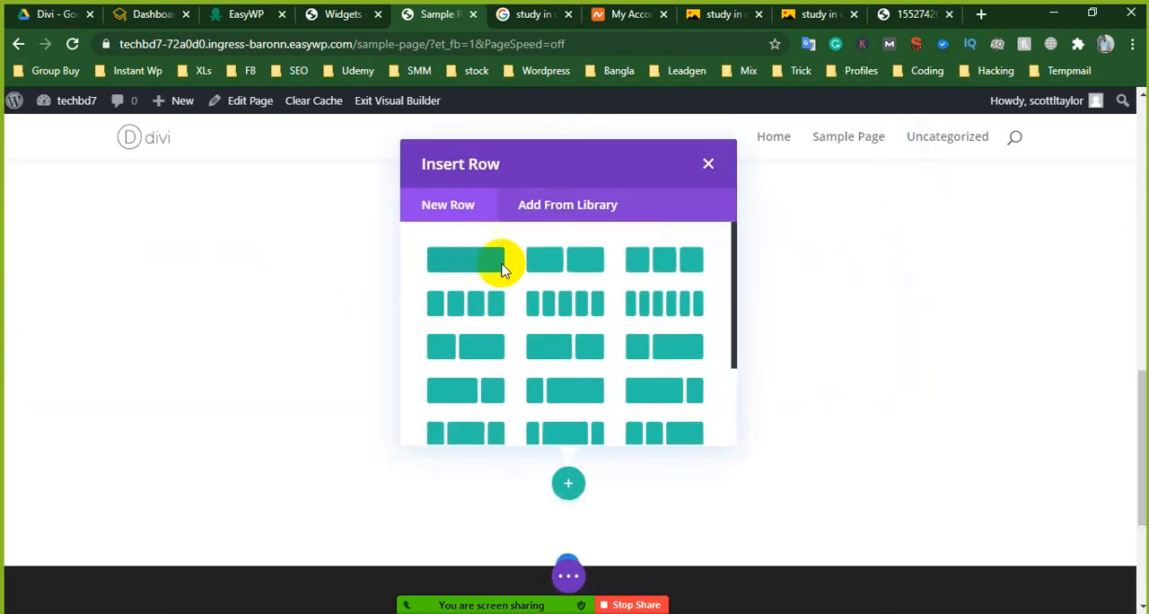
click(554, 354)
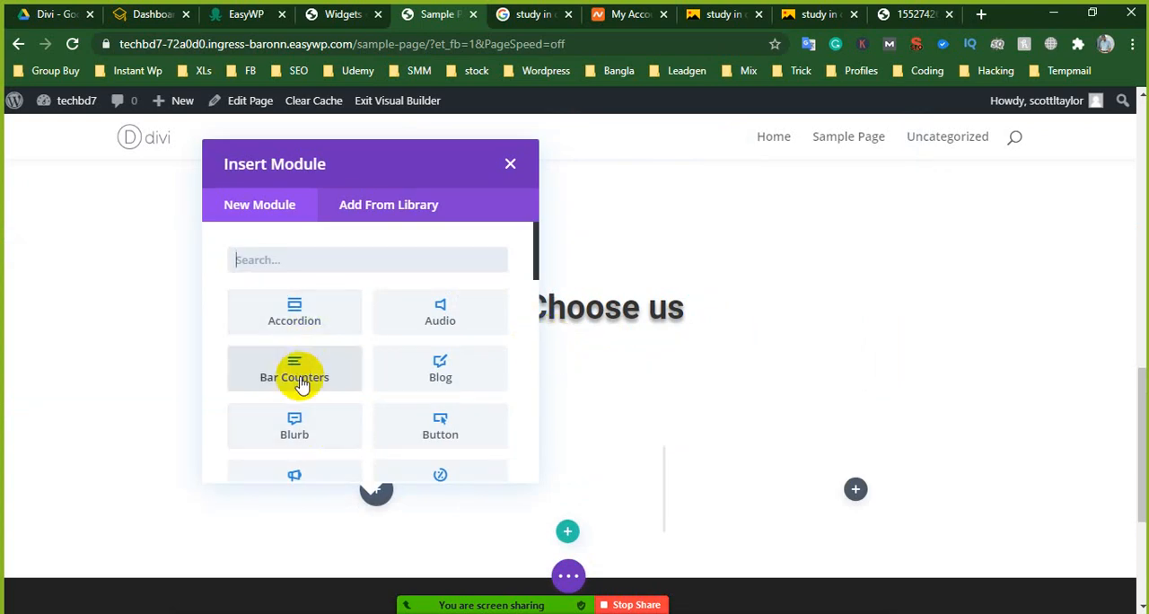
click(510, 164)
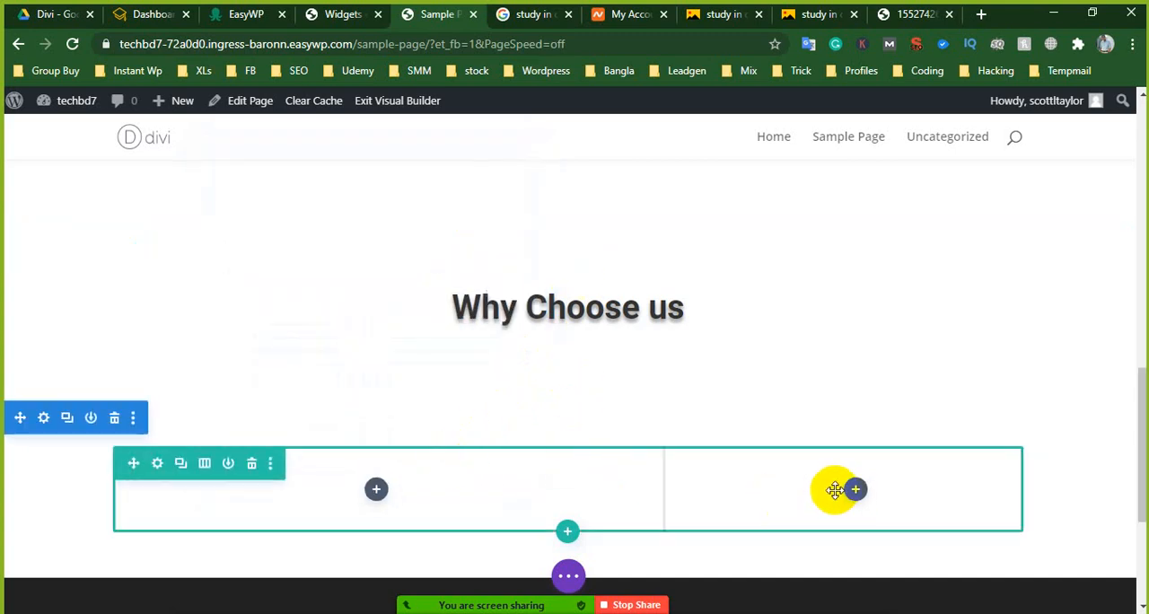
- Change the new row's column structure to four equal columns and save the row settings
click(156, 464)
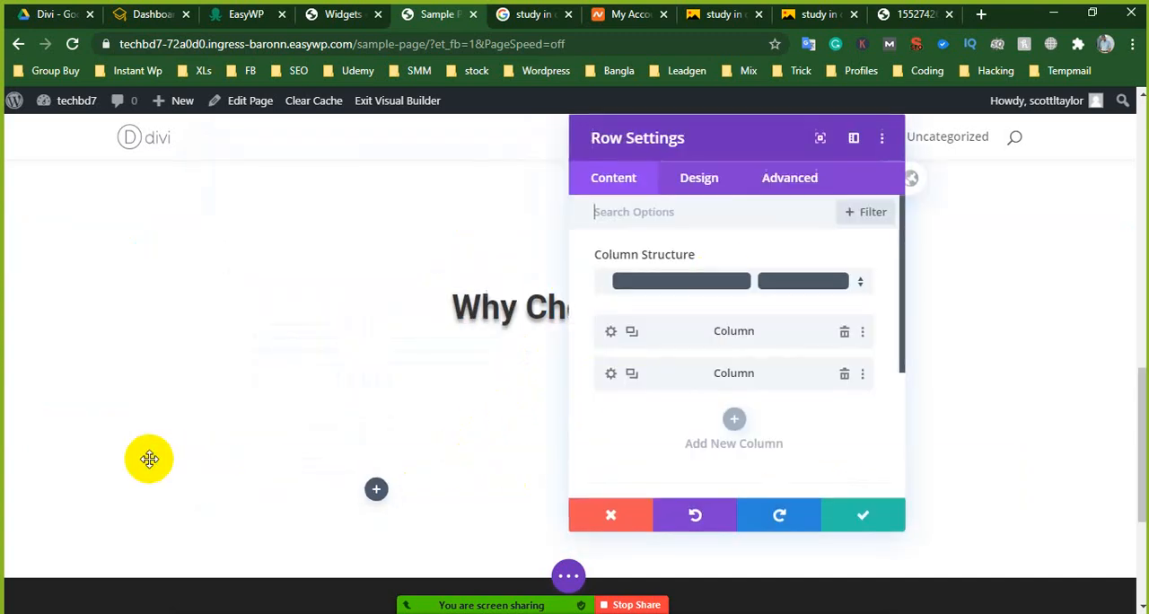
click(697, 292)
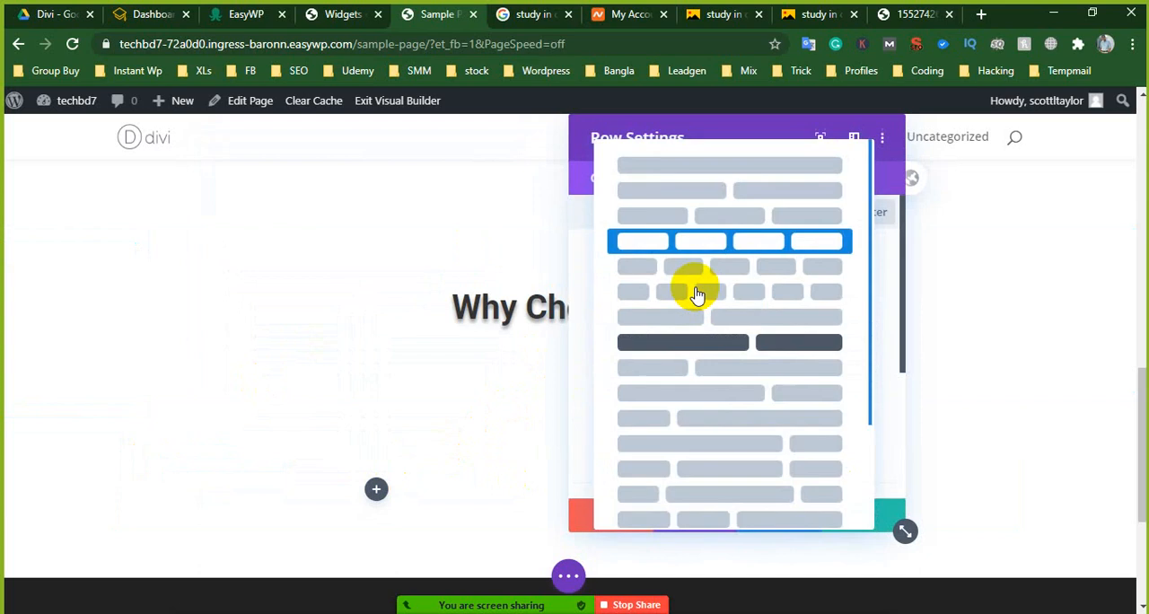
click(744, 243)
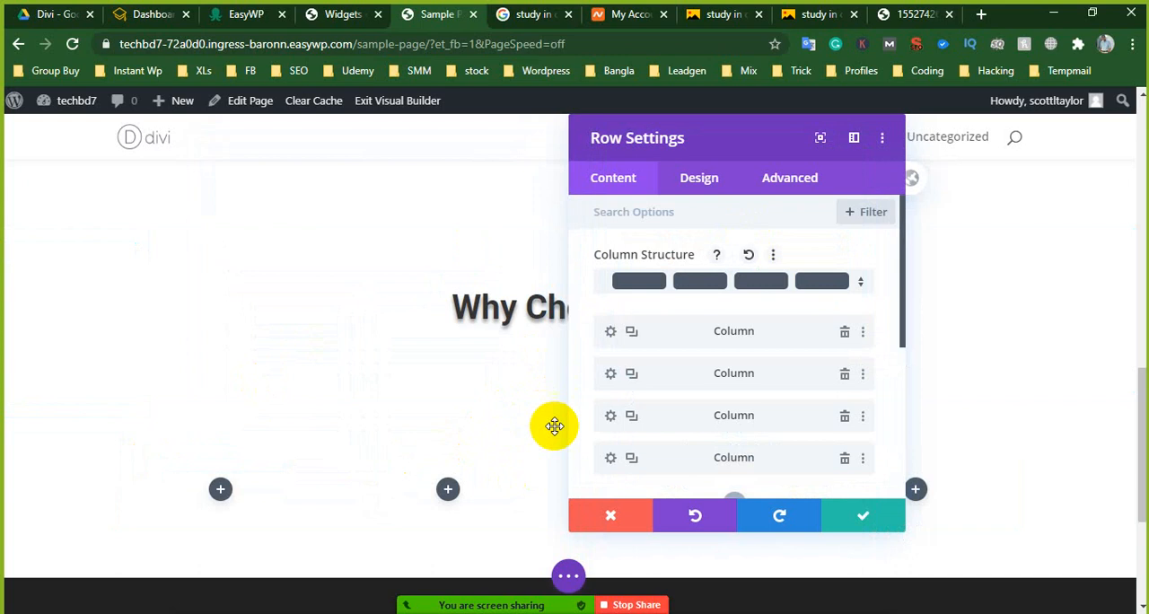
click(855, 517)
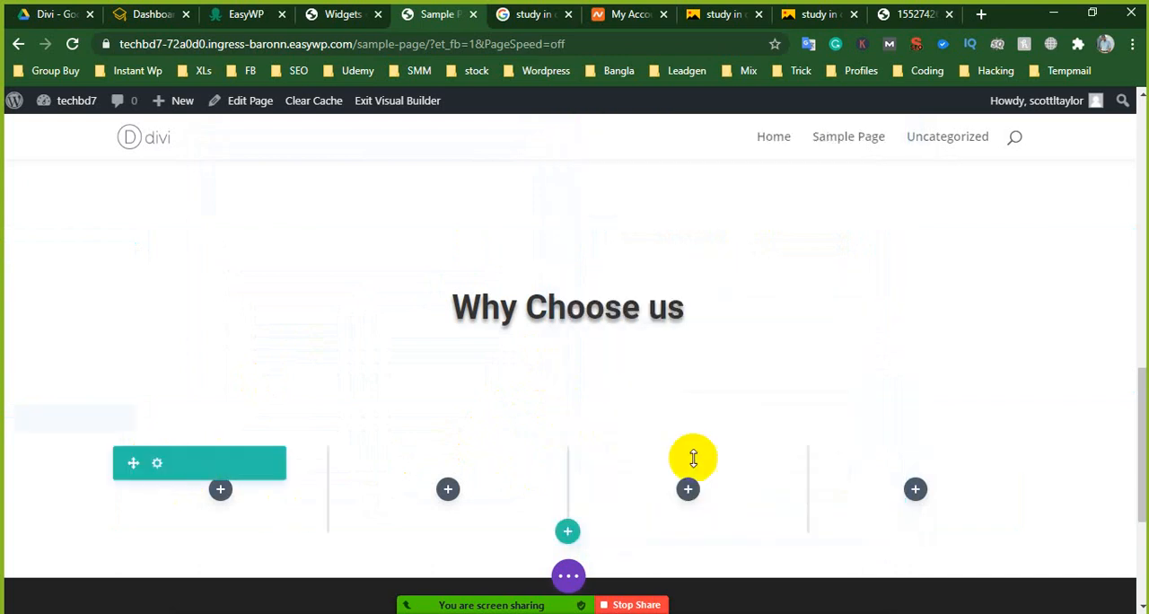
- Insert a Circle Counter module into the first column of the four-column row
scroll(886, 469, down, 1)
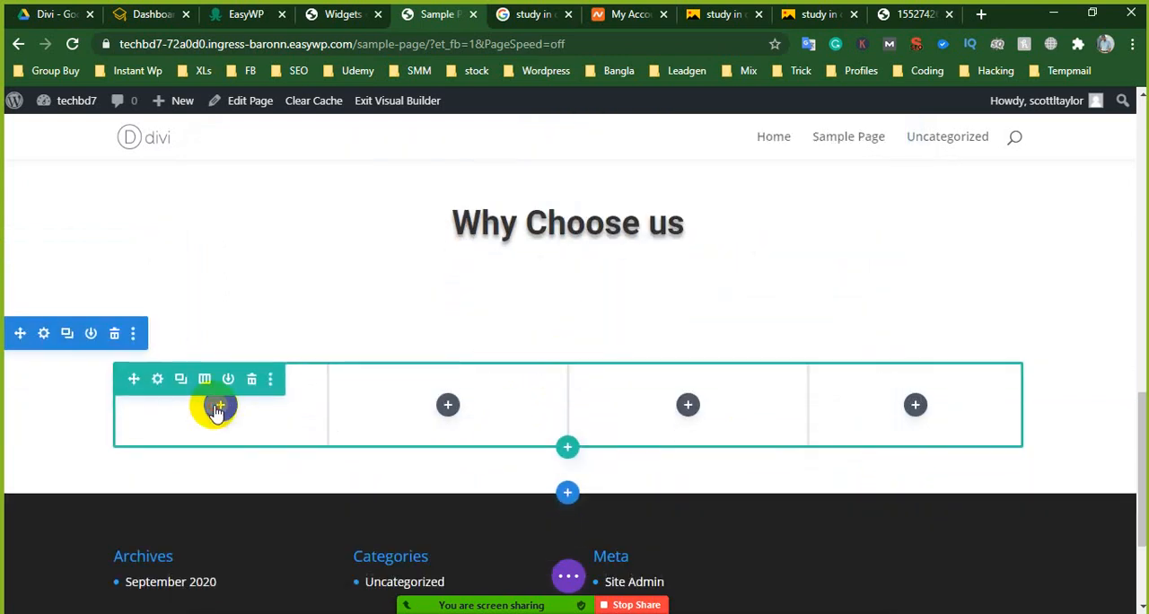
click(219, 409)
scroll(175, 385, down, 2)
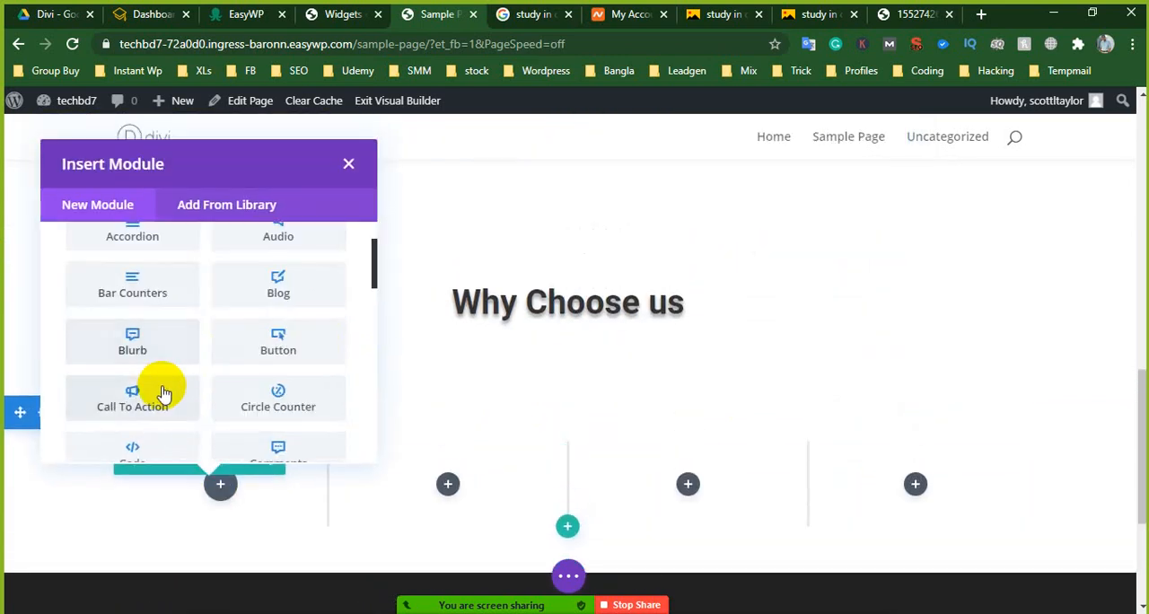
scroll(162, 393, down, 2)
scroll(160, 398, down, 1)
scroll(165, 397, up, 1)
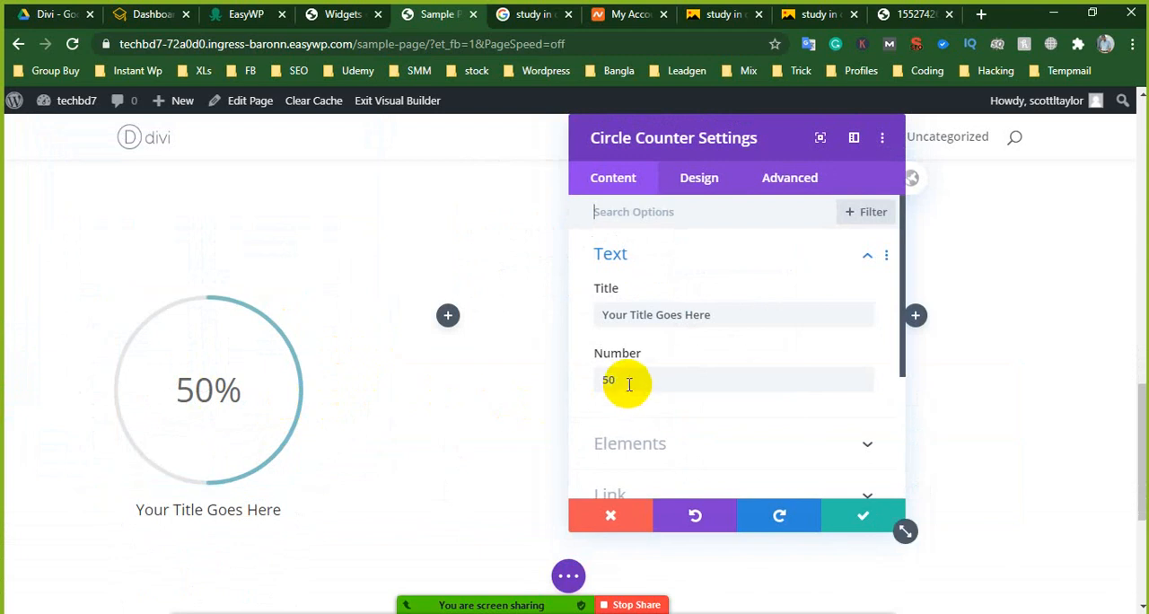
- Set the circle counter's width to 65% in its sizing options and save the module
scroll(656, 355, down, 1)
scroll(658, 364, up, 1)
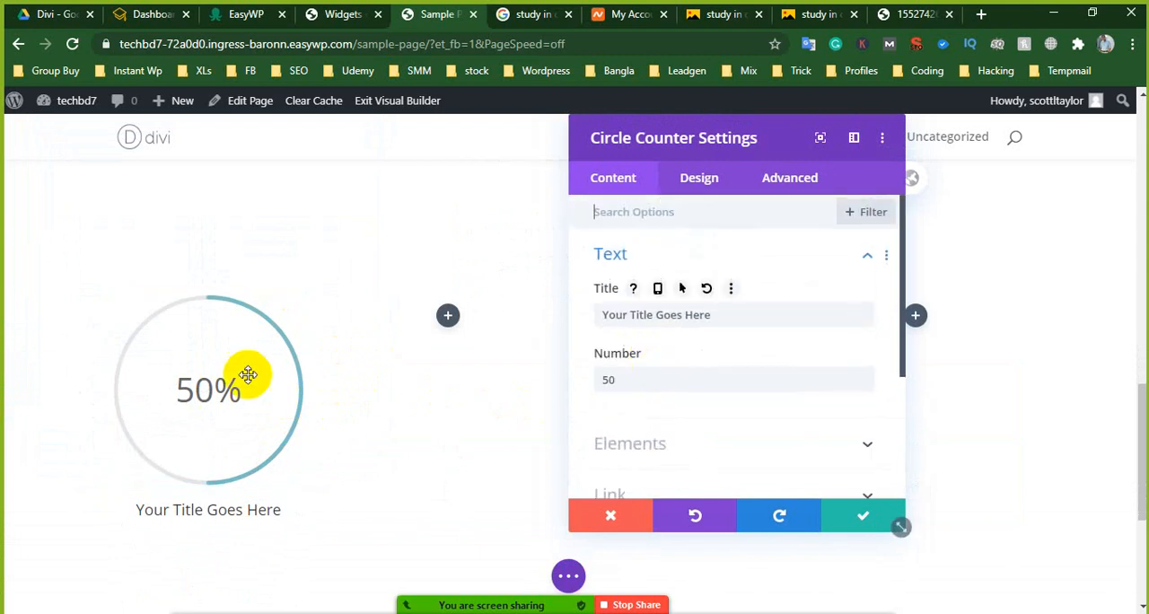
scroll(310, 382, up, 2)
click(718, 191)
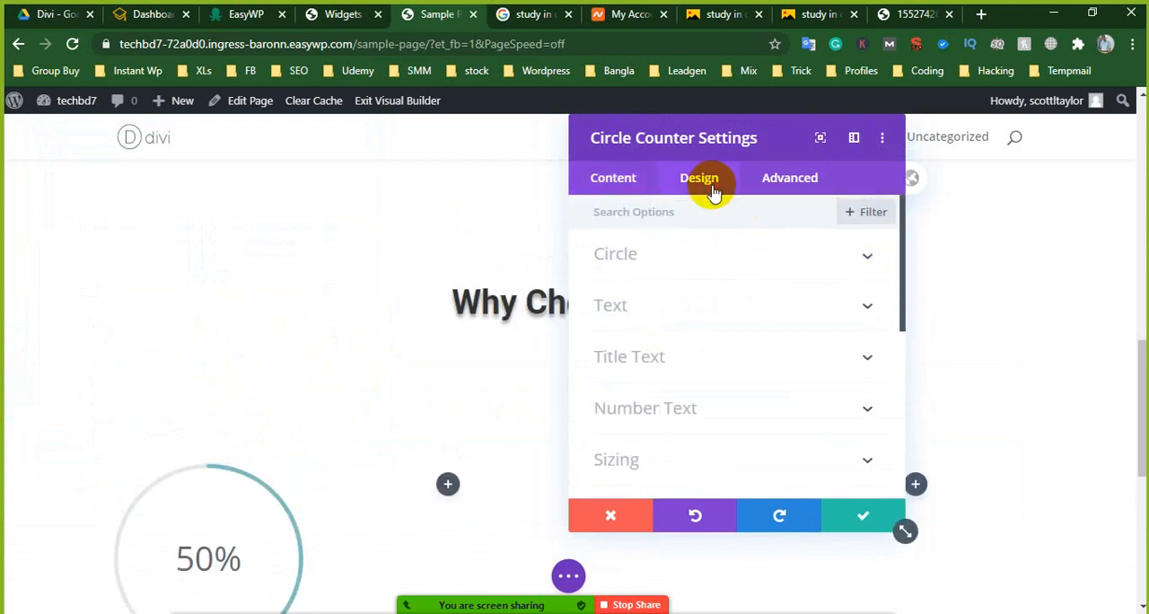
click(663, 261)
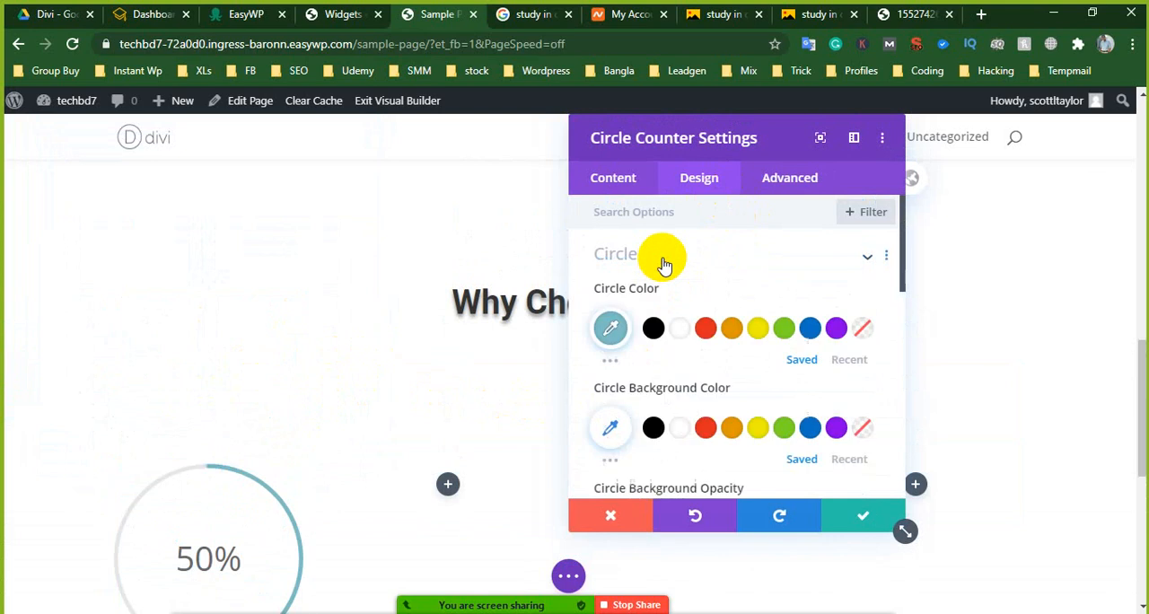
scroll(663, 263, down, 3)
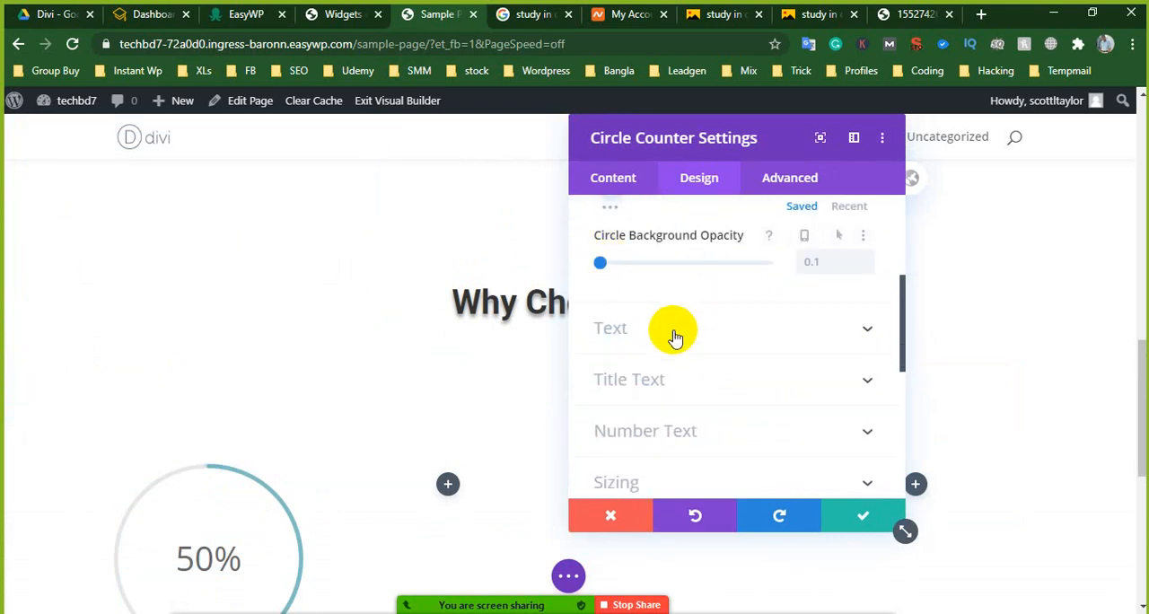
scroll(674, 334, down, 1)
scroll(673, 380, down, 1)
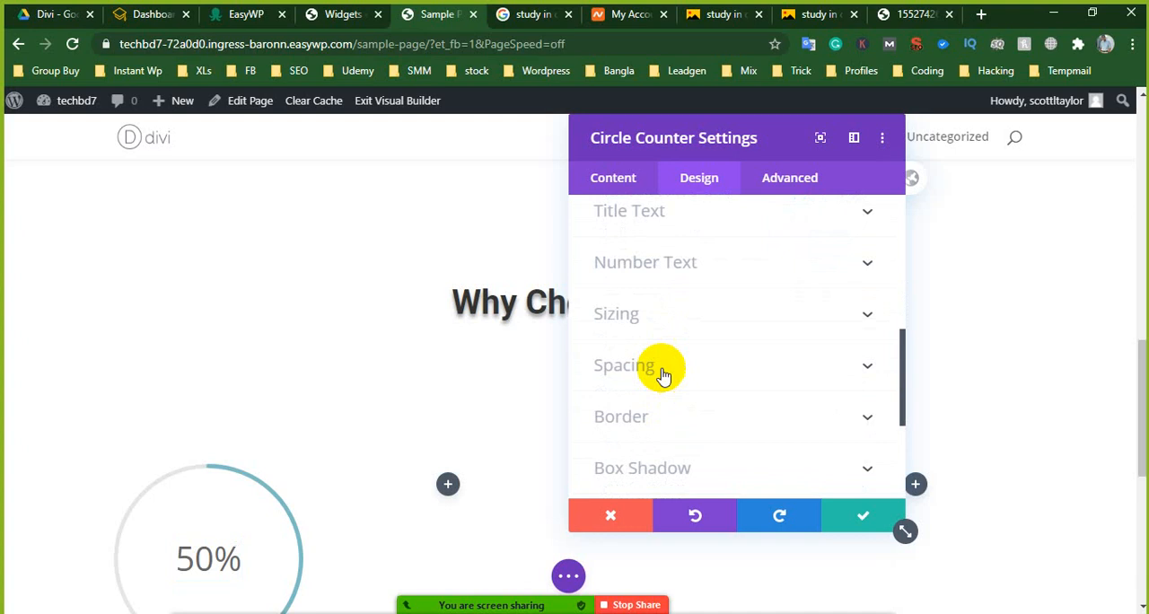
click(650, 326)
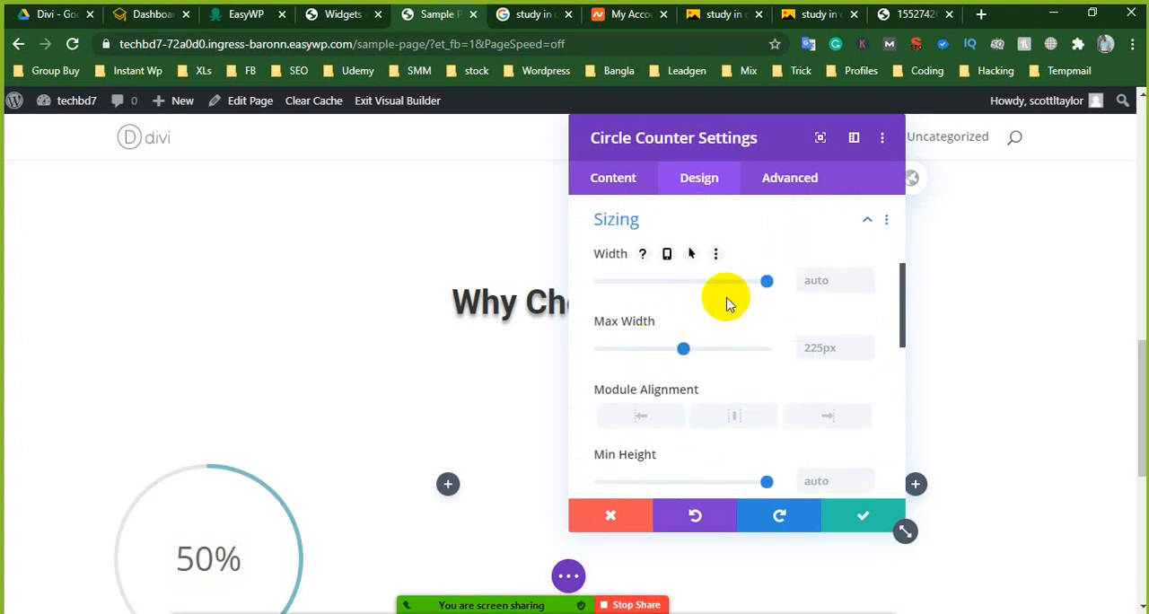
scroll(723, 305, down, 1)
scroll(310, 359, down, 2)
scroll(680, 290, up, 1)
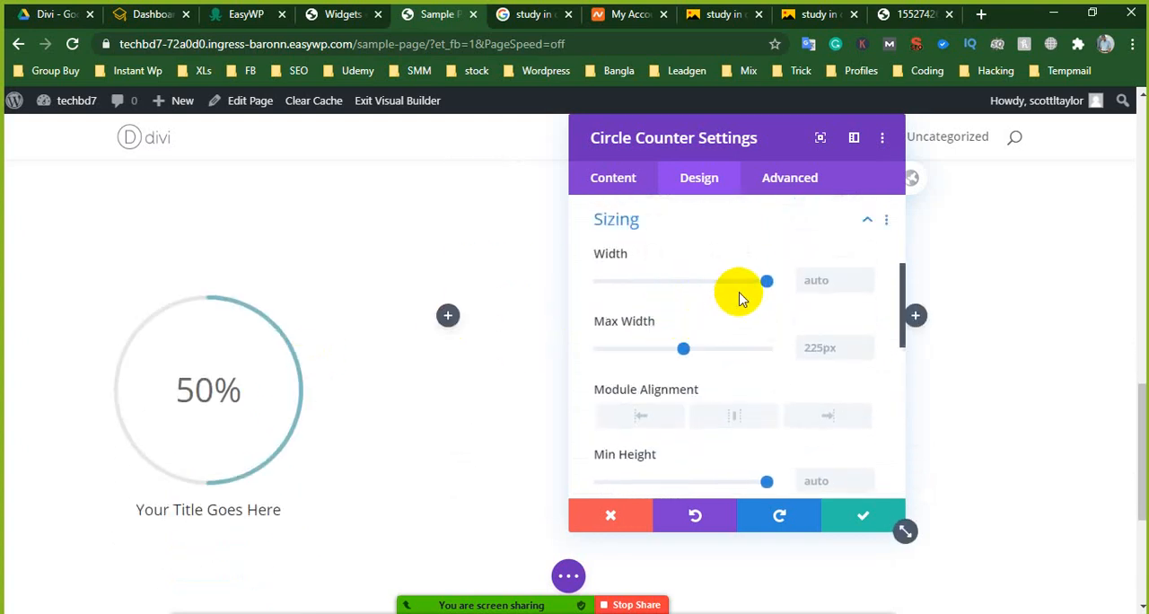
drag(767, 284, 710, 289)
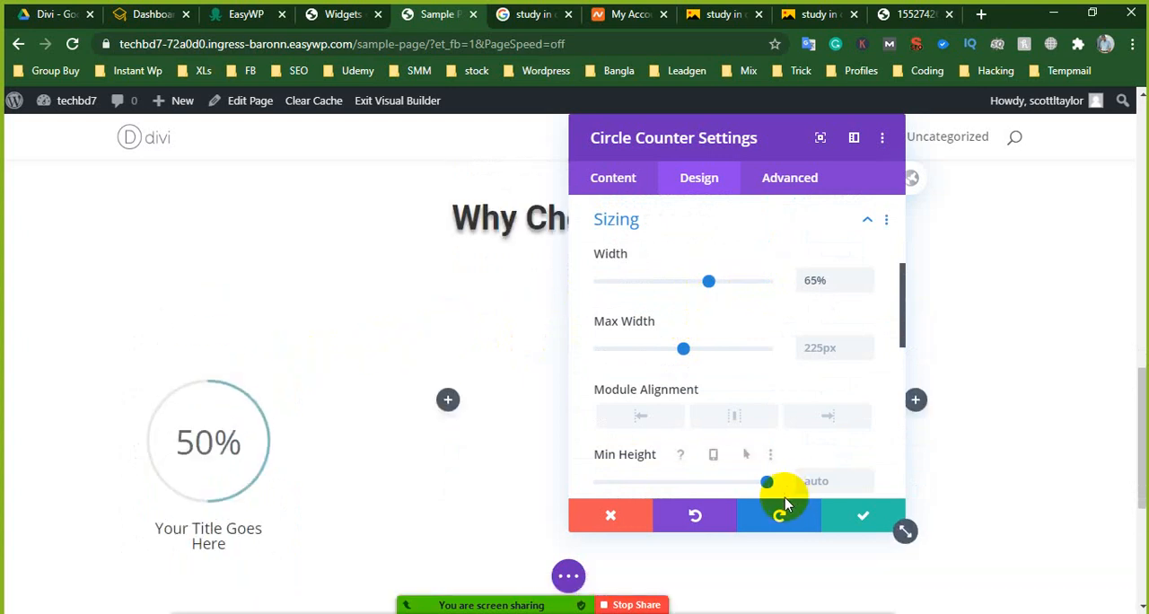
click(855, 515)
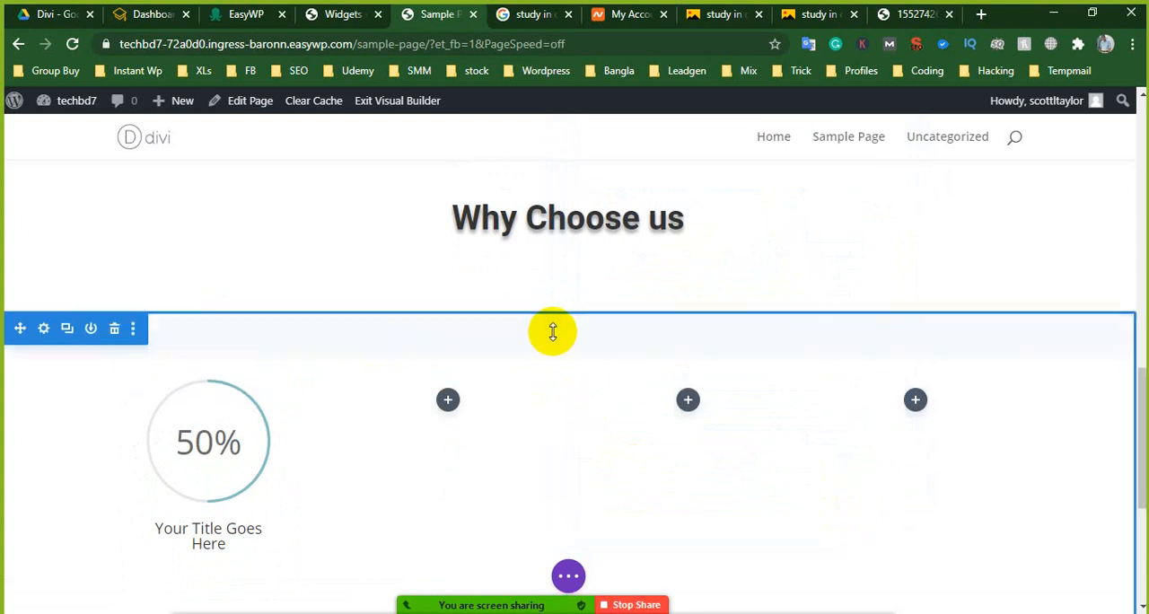
- Reduce the top padding of the circle counter section and the bottom padding of the "Why Choose us" section
drag(554, 329, 569, 268)
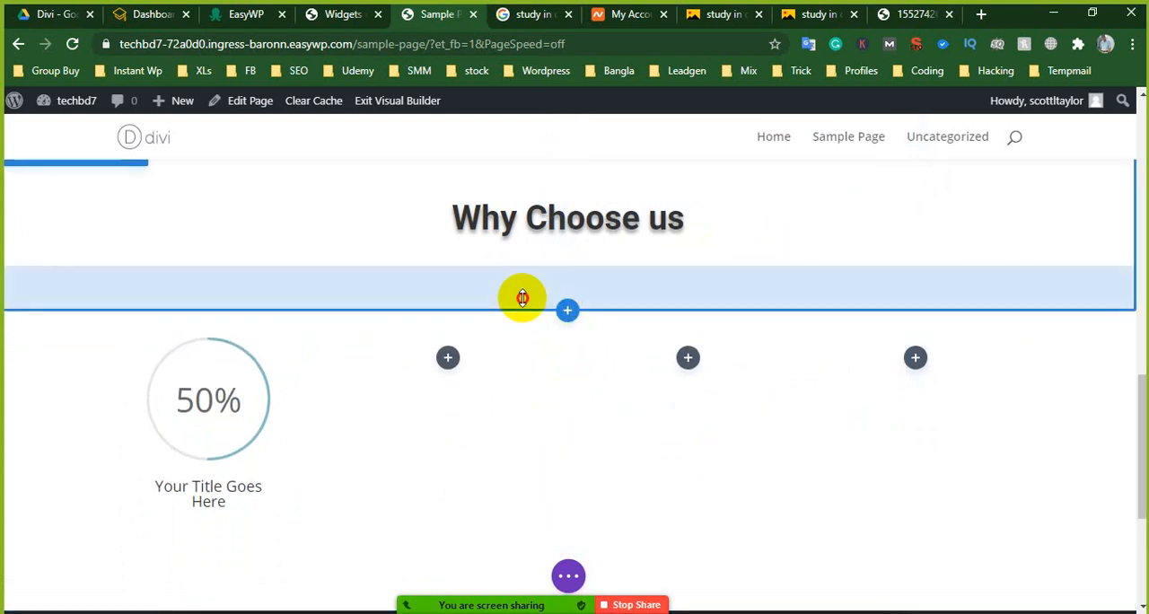
drag(523, 295, 543, 233)
- Replace the "Why Choose us" heading text with "Our Achivements" and save the text module
click(539, 211)
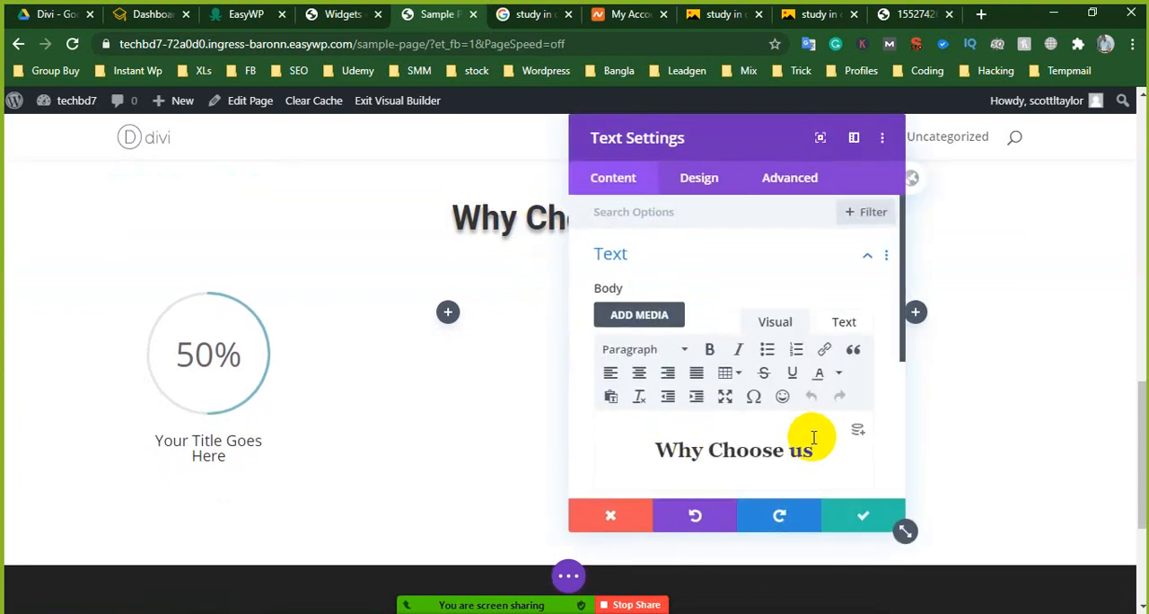
click(667, 452)
key(ctrl+shift+Right)
key(ctrl+shift+Right)
key(ctrl+shift+Right)
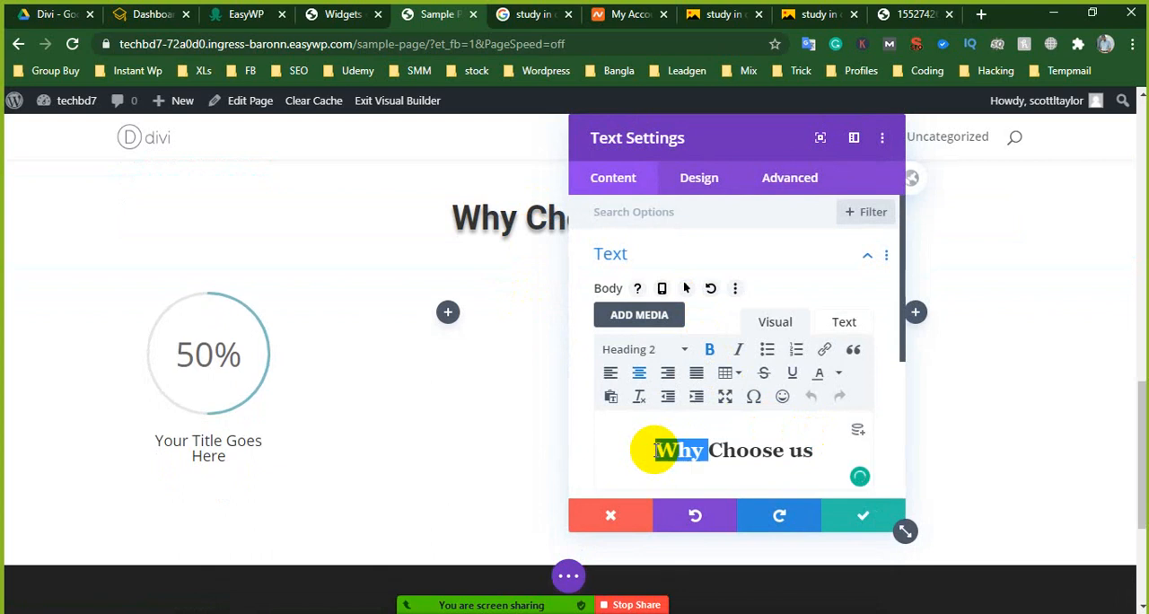
text(Ou)
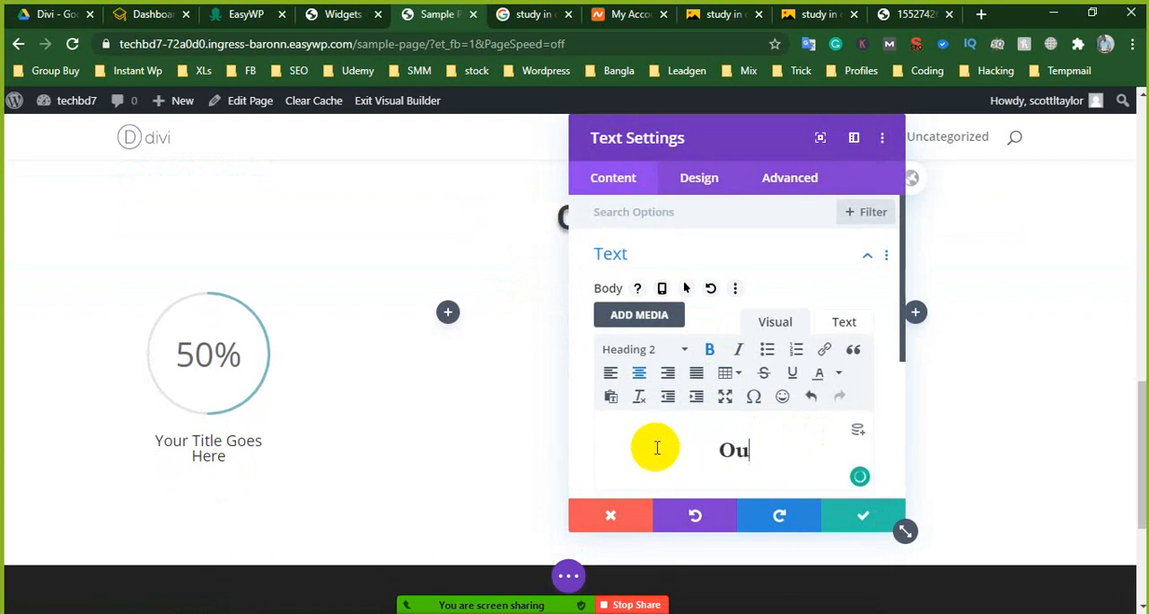
text(r Achi)
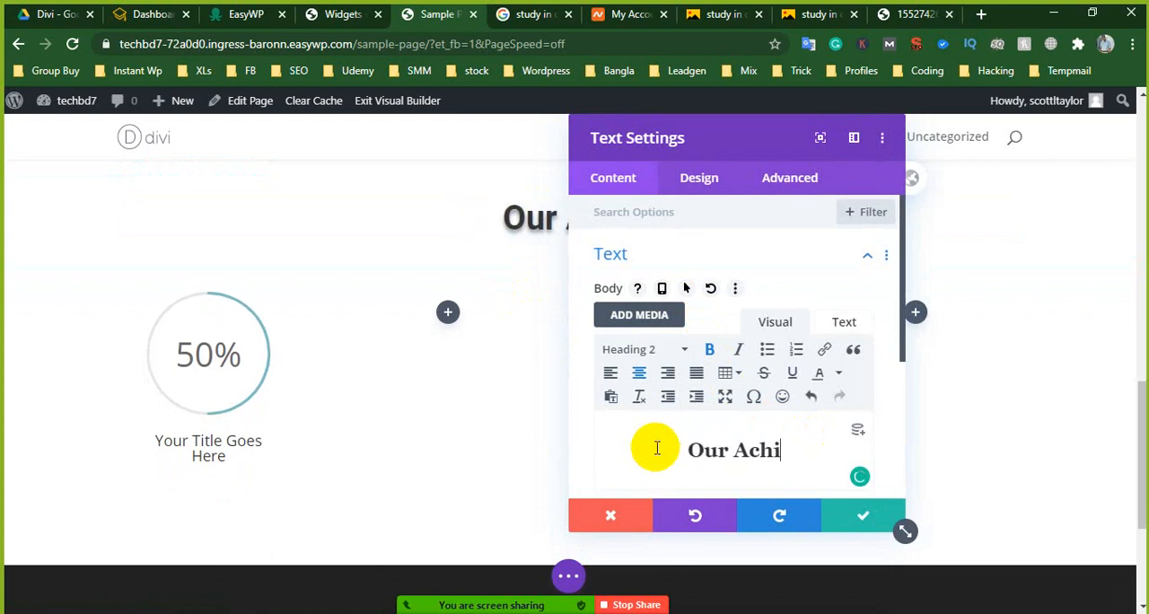
text(vements)
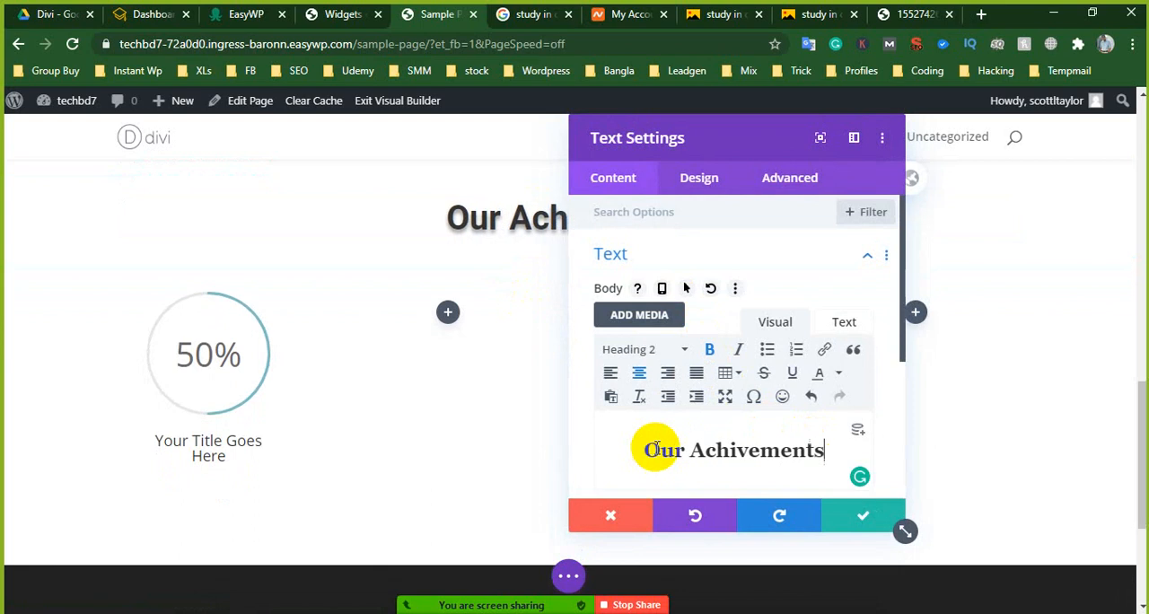
click(853, 513)
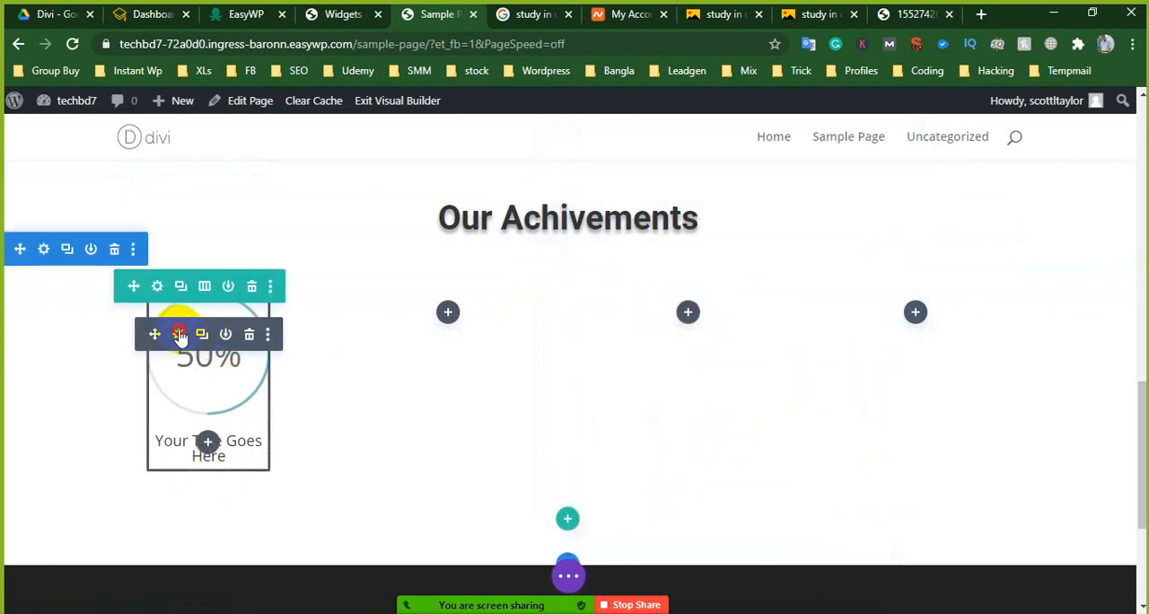
- Set the number of the circle counter in the first column to 100
click(179, 334)
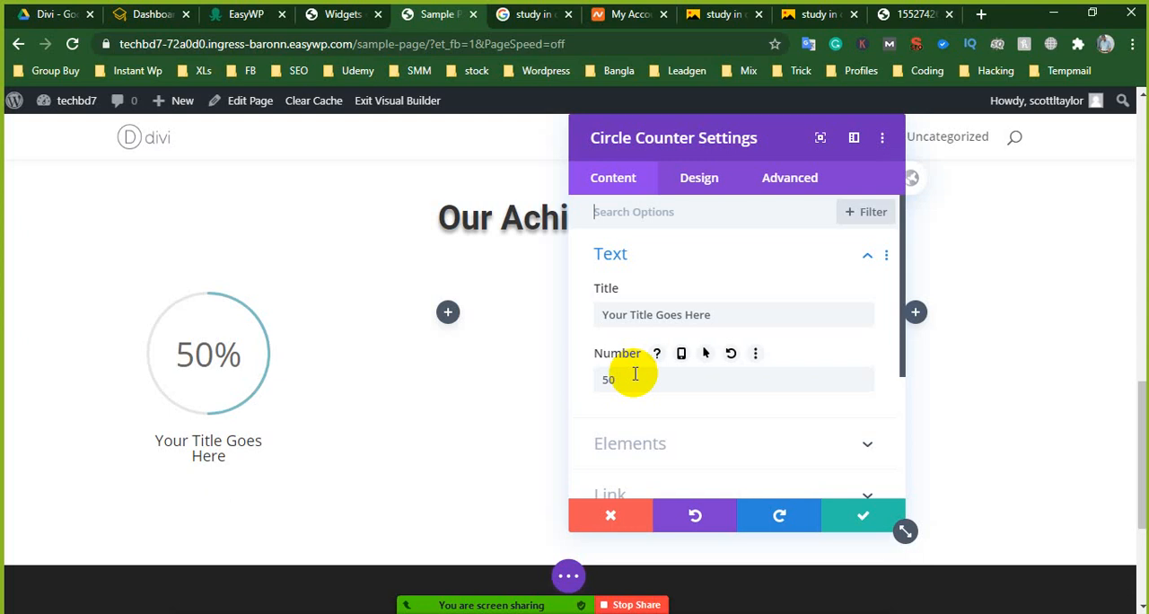
click(610, 378)
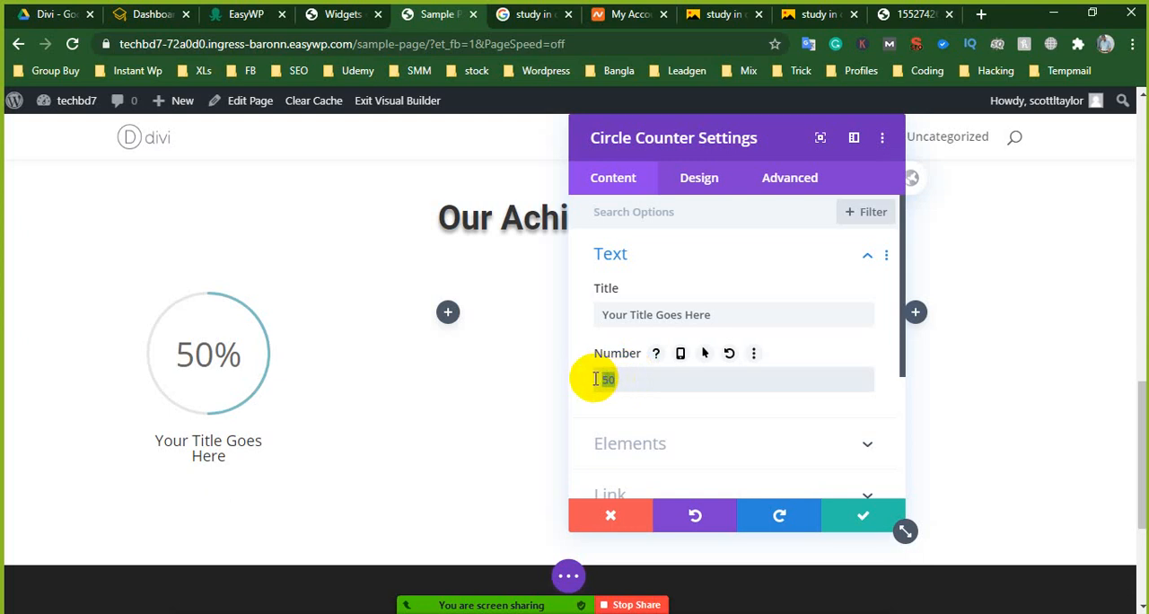
drag(705, 314, 598, 314)
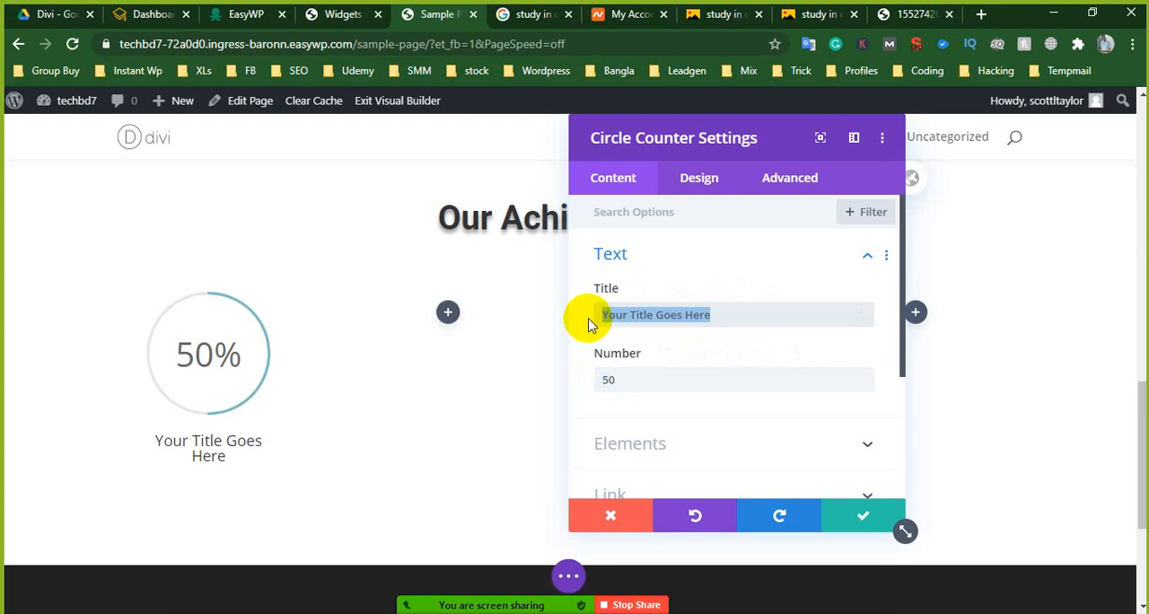
double_click(606, 381)
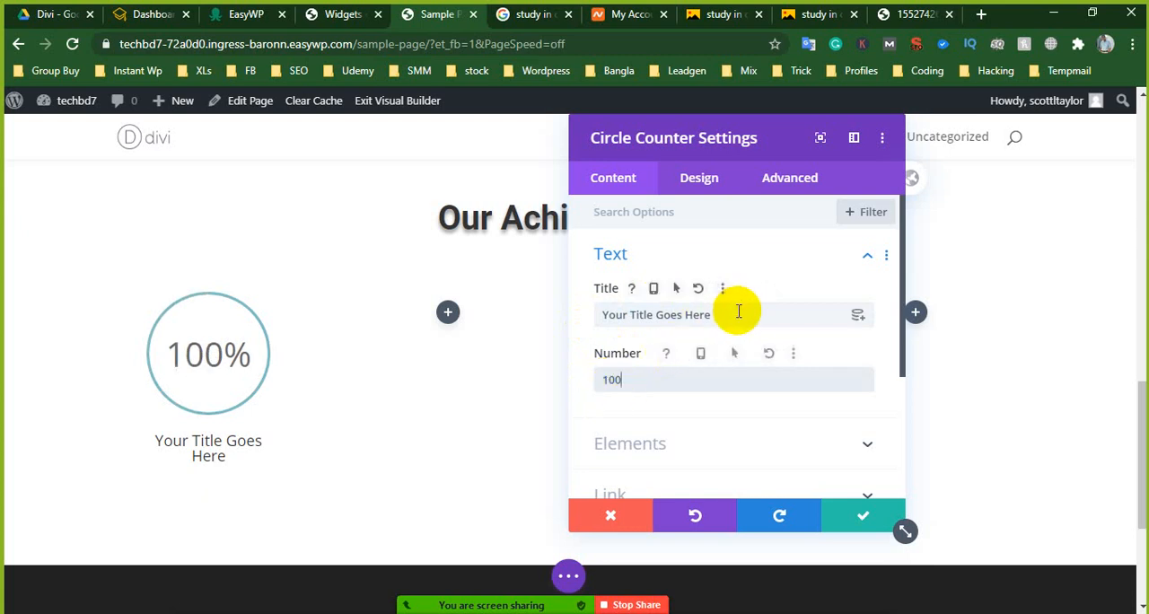
- Set the circle counter's title to "Trusted Agentship" and save the module
drag(722, 314, 593, 327)
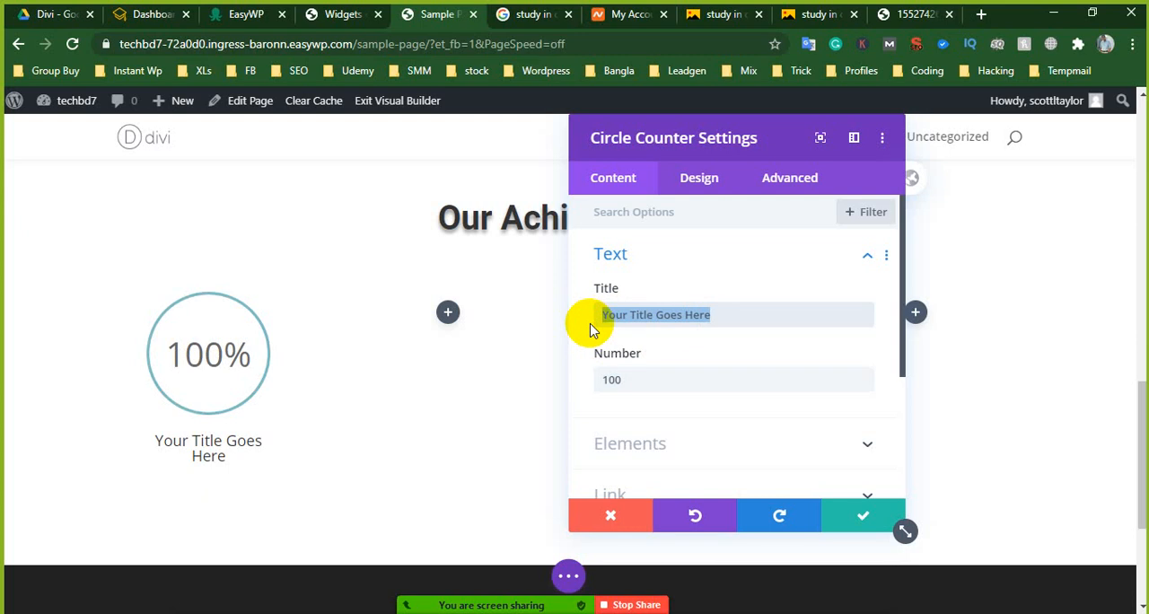
text(t)
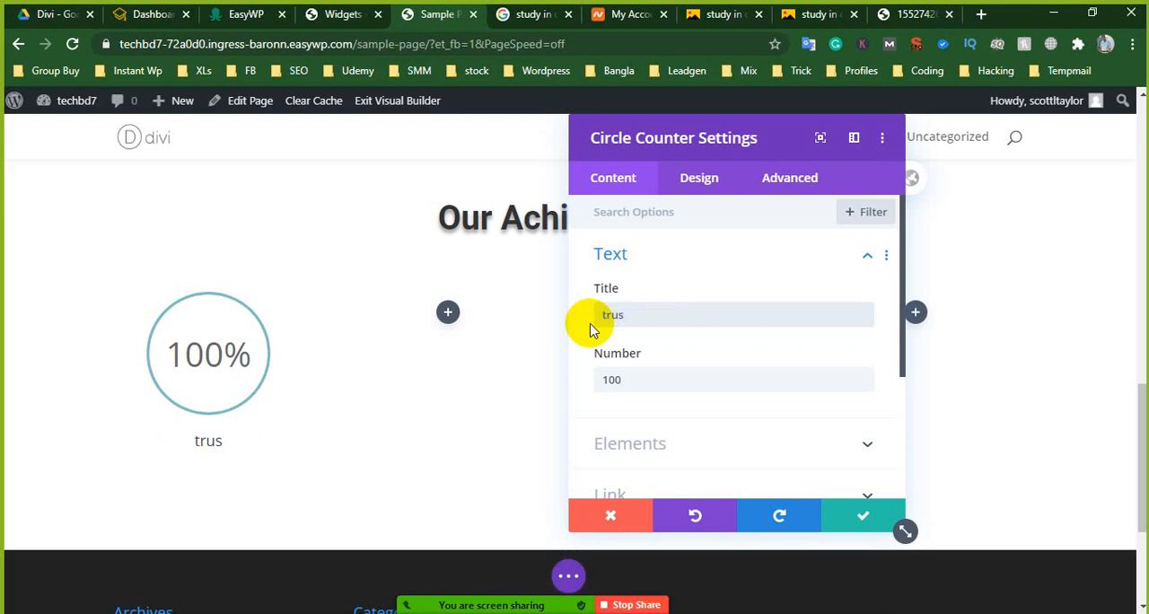
key(BackSpace)
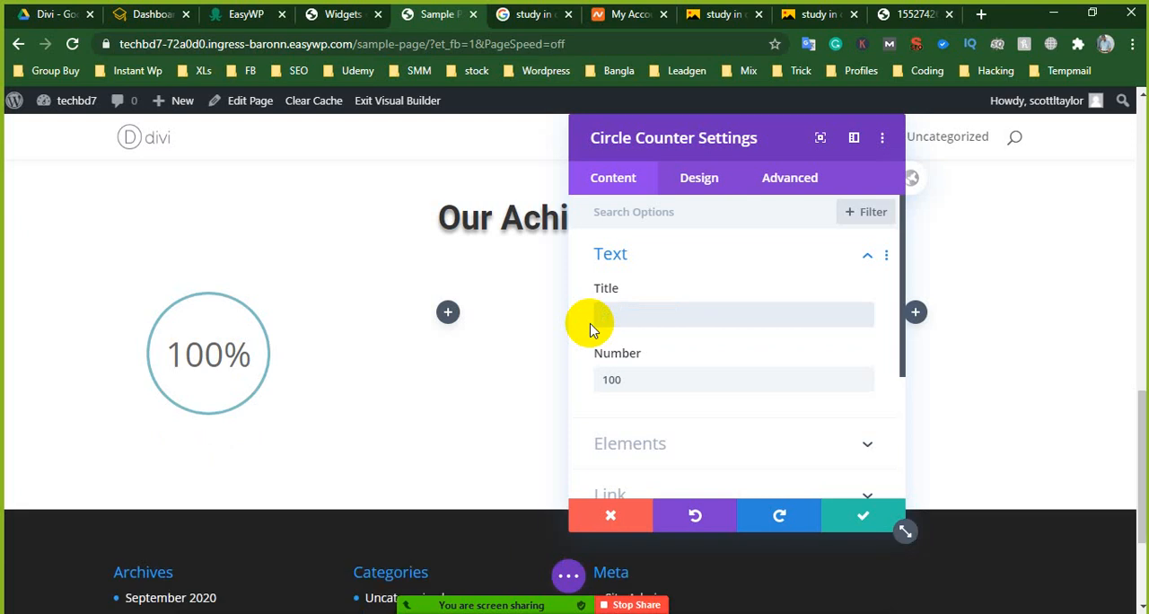
text(Trusted)
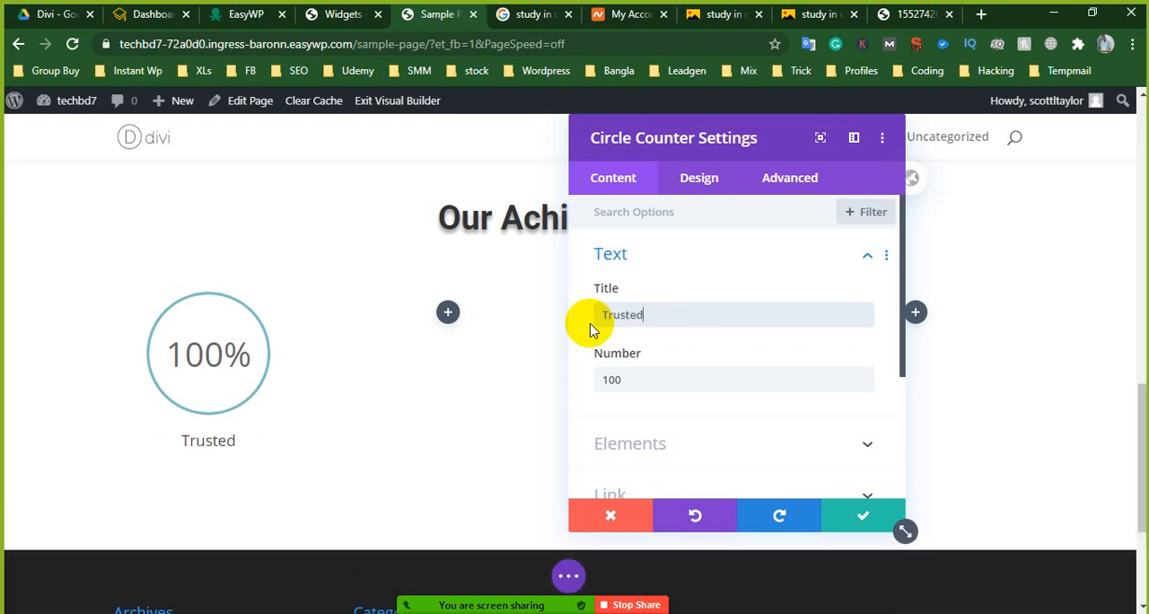
text( Agent)
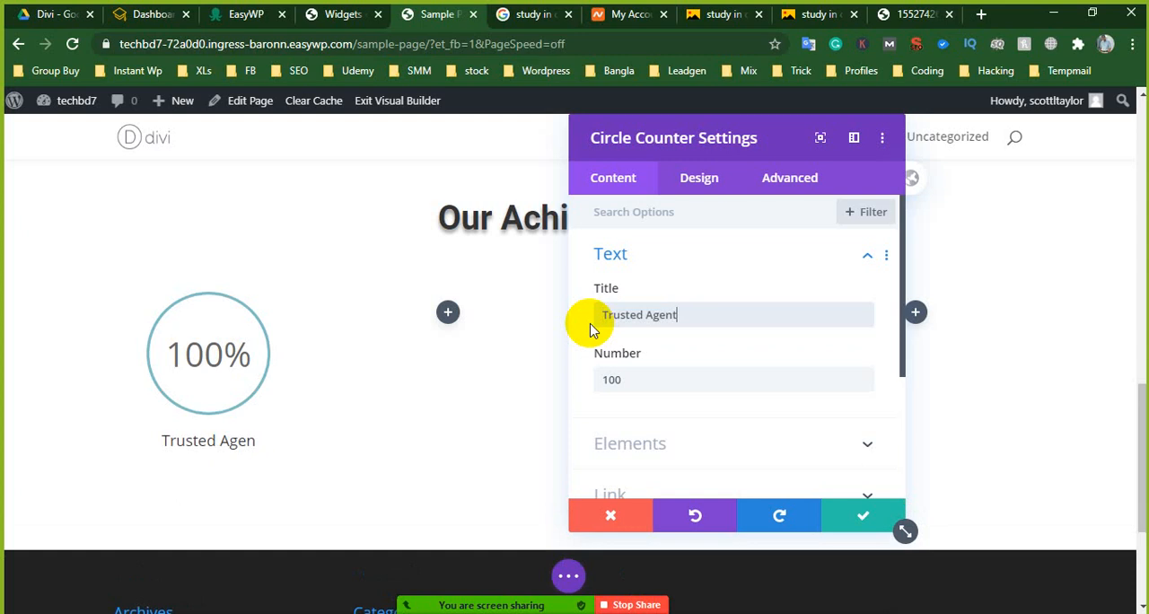
text(sh)
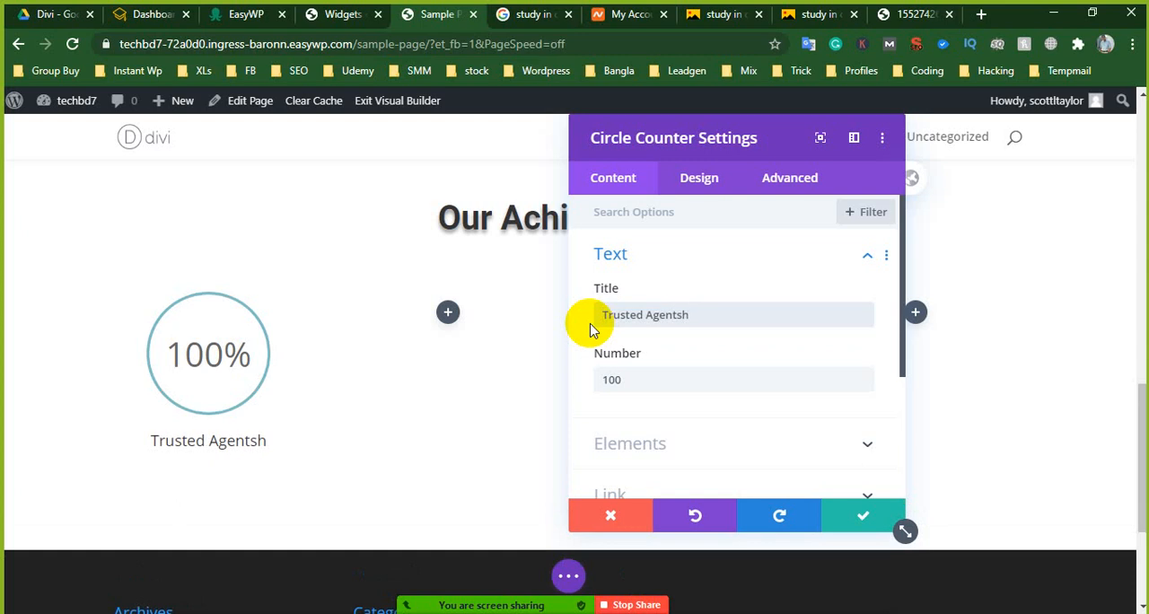
key(BackSpace)
key(BackSpace)
key(BackSpace)
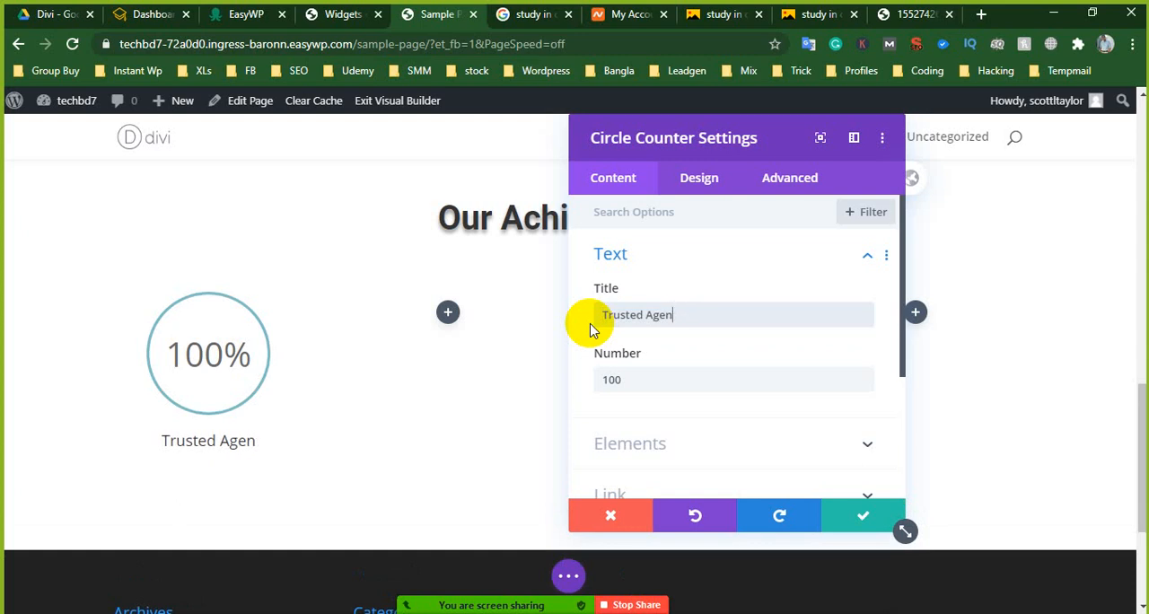
text(tship)
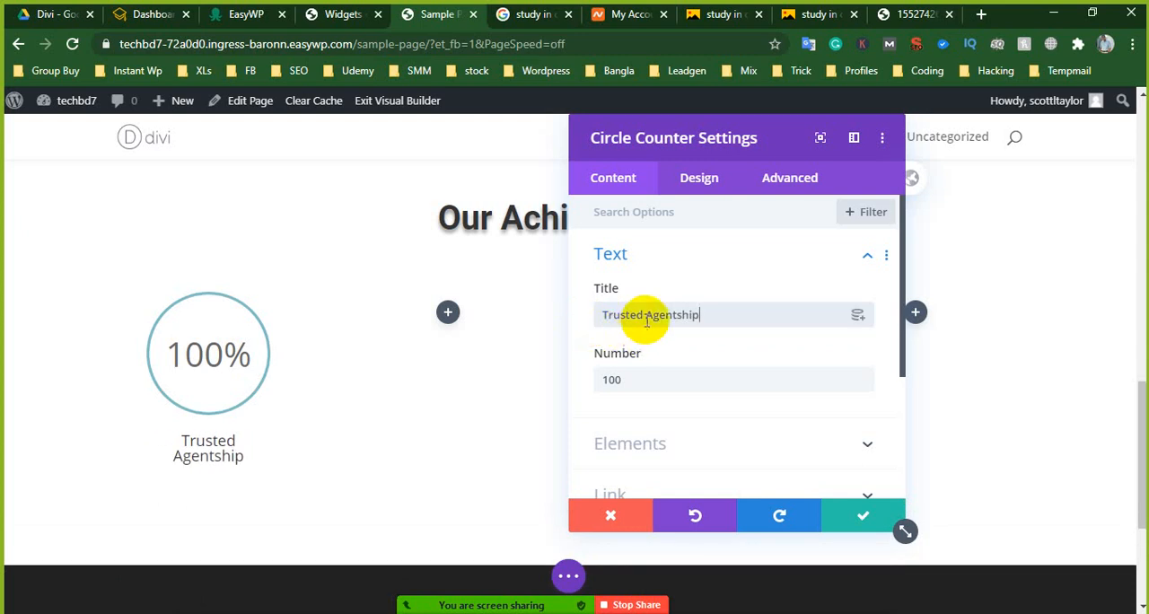
drag(645, 318, 710, 318)
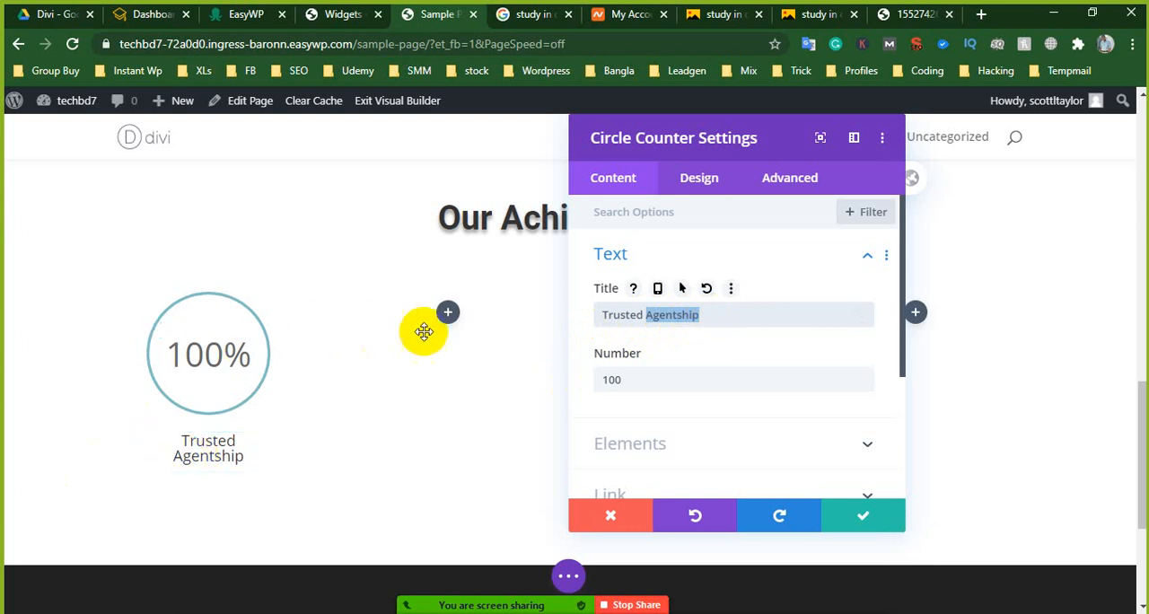
click(860, 517)
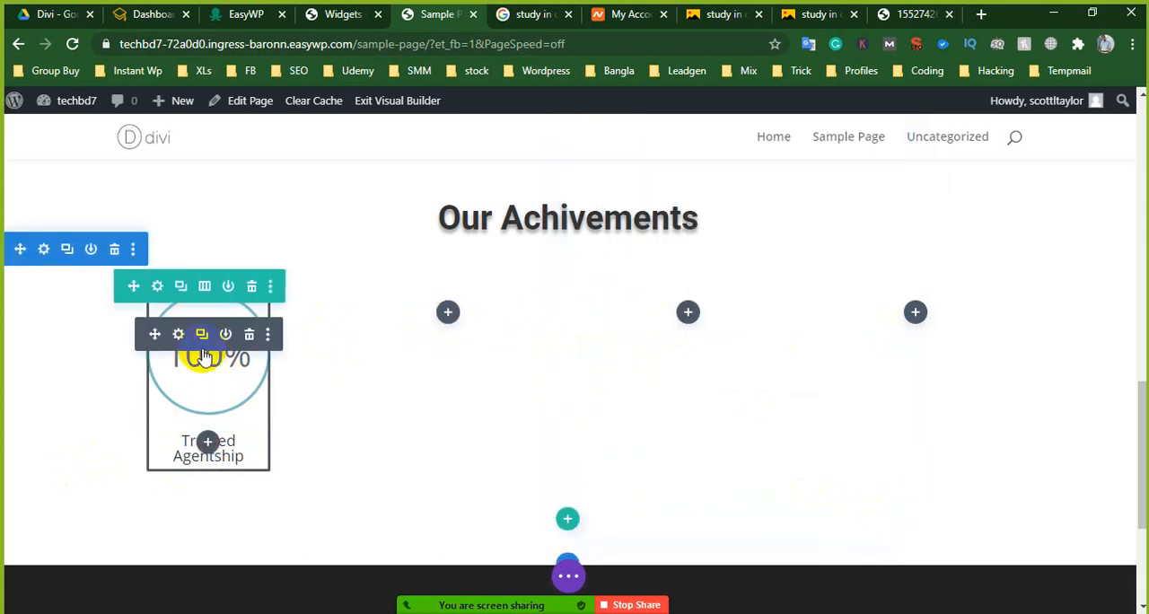
- Set the circle color of the "Trusted Agentship" counter to purple in its design options and save the module
click(179, 335)
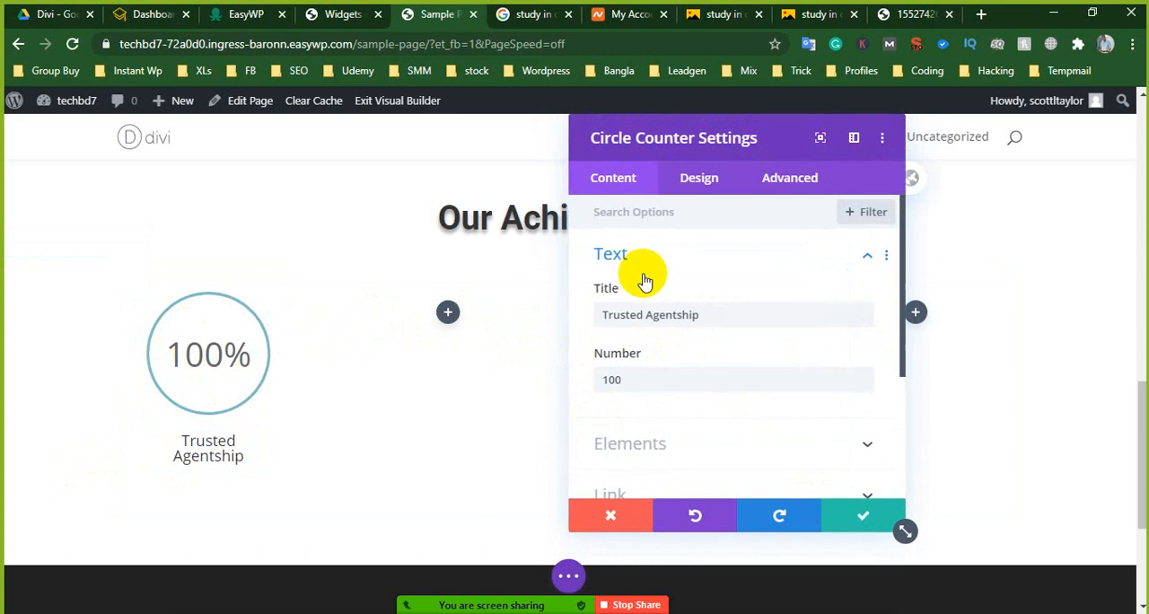
scroll(651, 359, down, 1)
scroll(682, 296, up, 1)
click(700, 177)
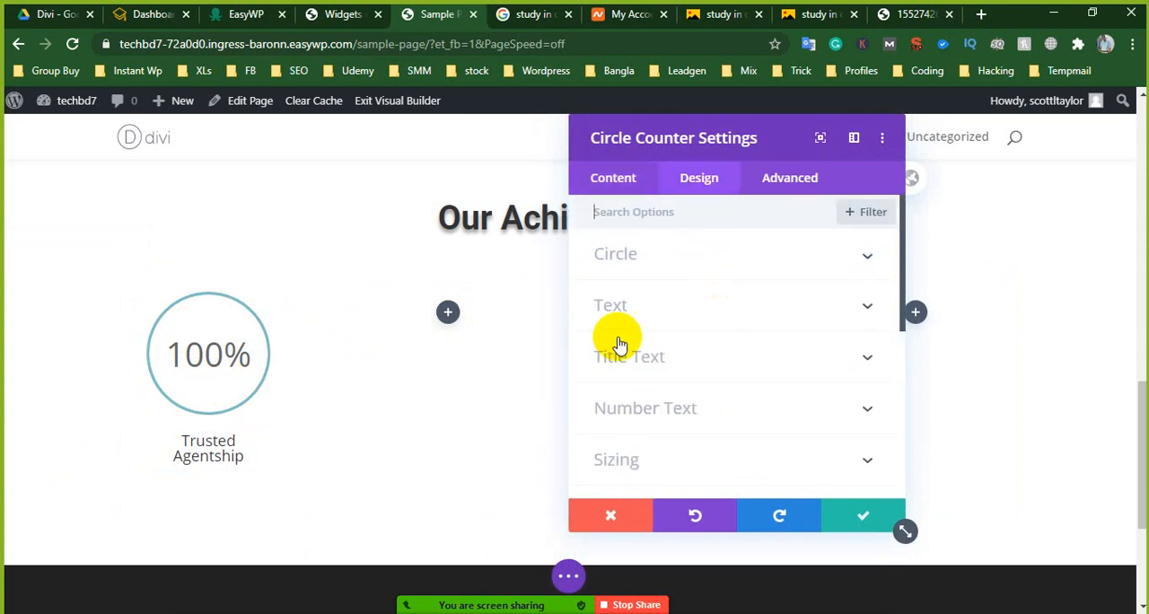
click(648, 254)
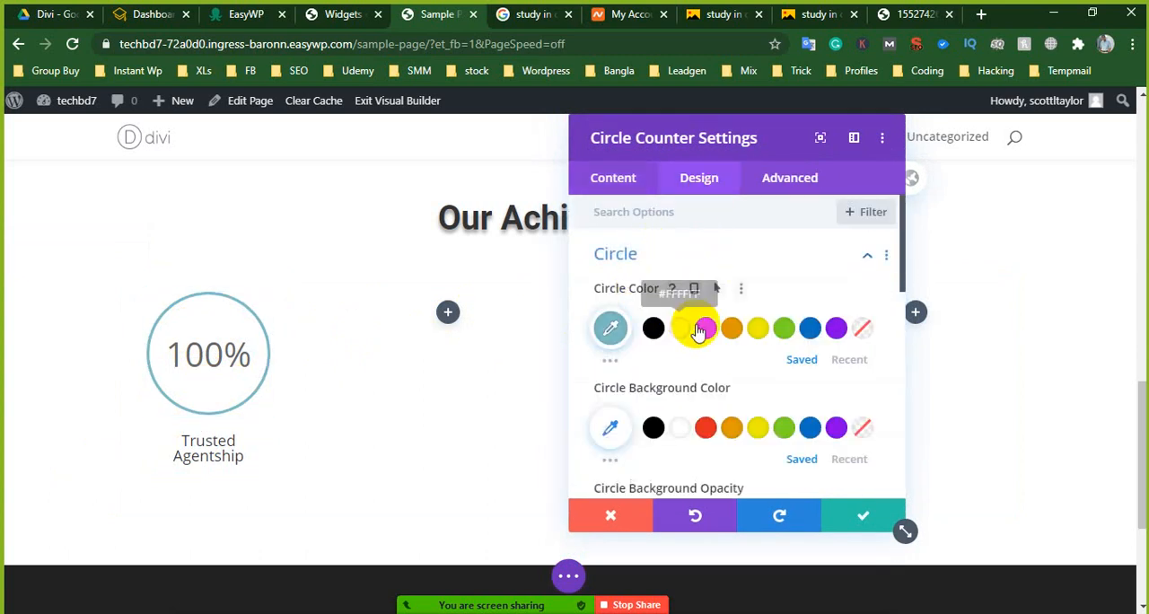
click(708, 329)
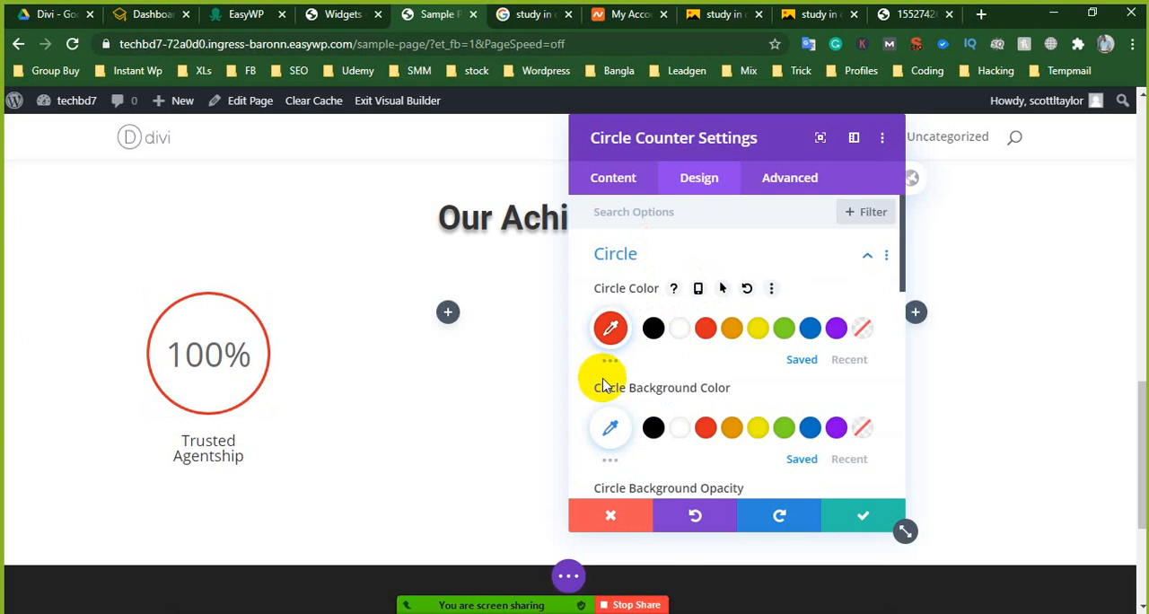
click(735, 331)
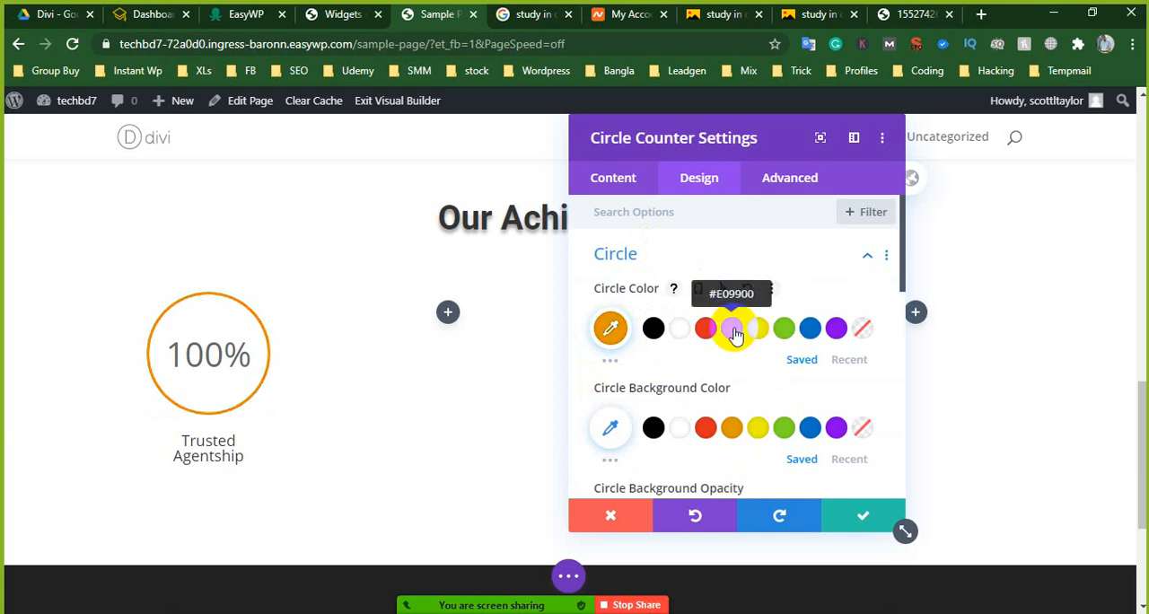
scroll(378, 364, up, 3)
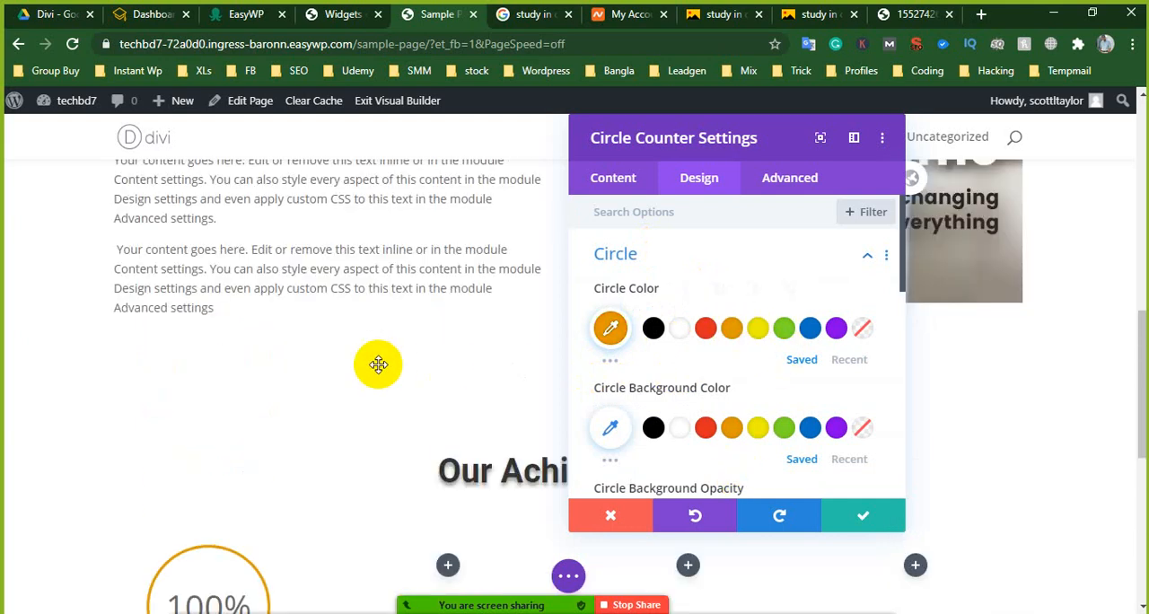
scroll(378, 363, up, 1)
scroll(389, 372, down, 2)
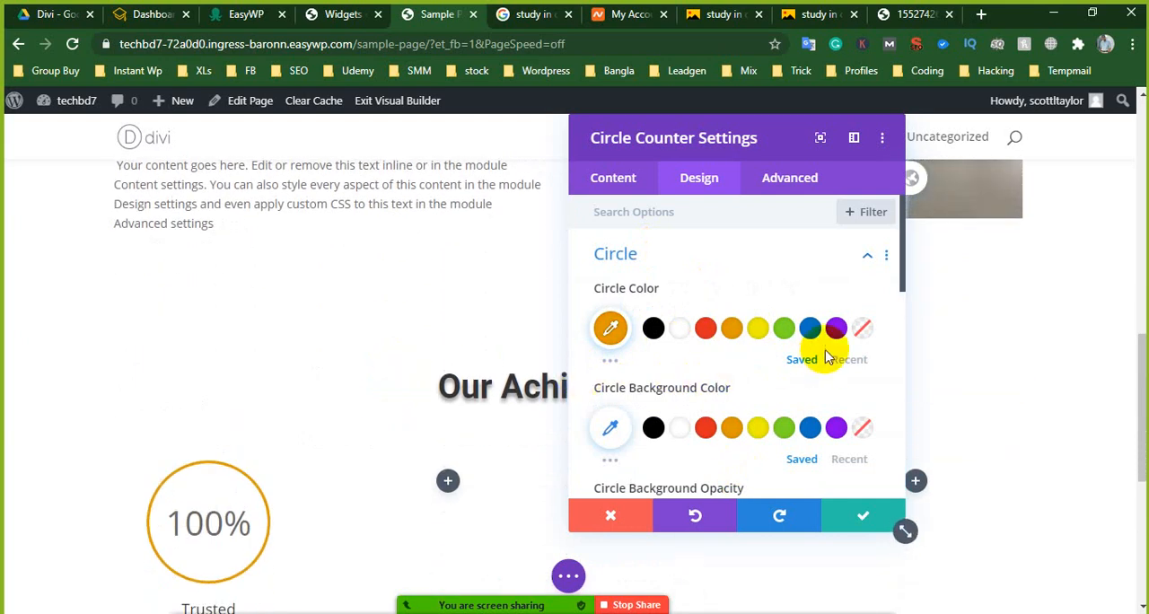
click(810, 331)
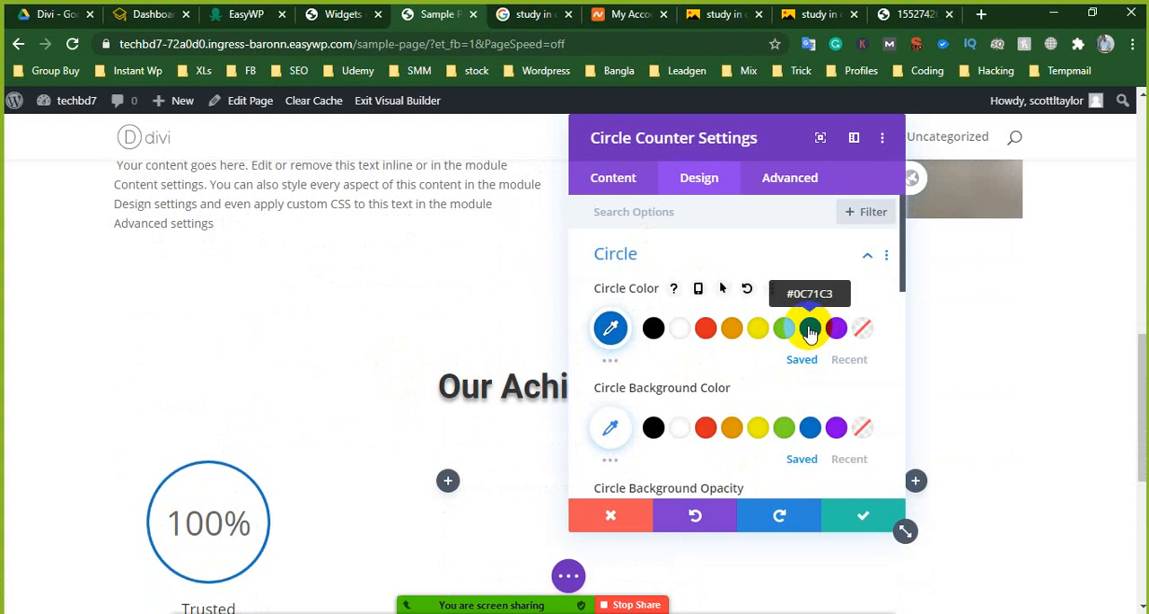
click(836, 328)
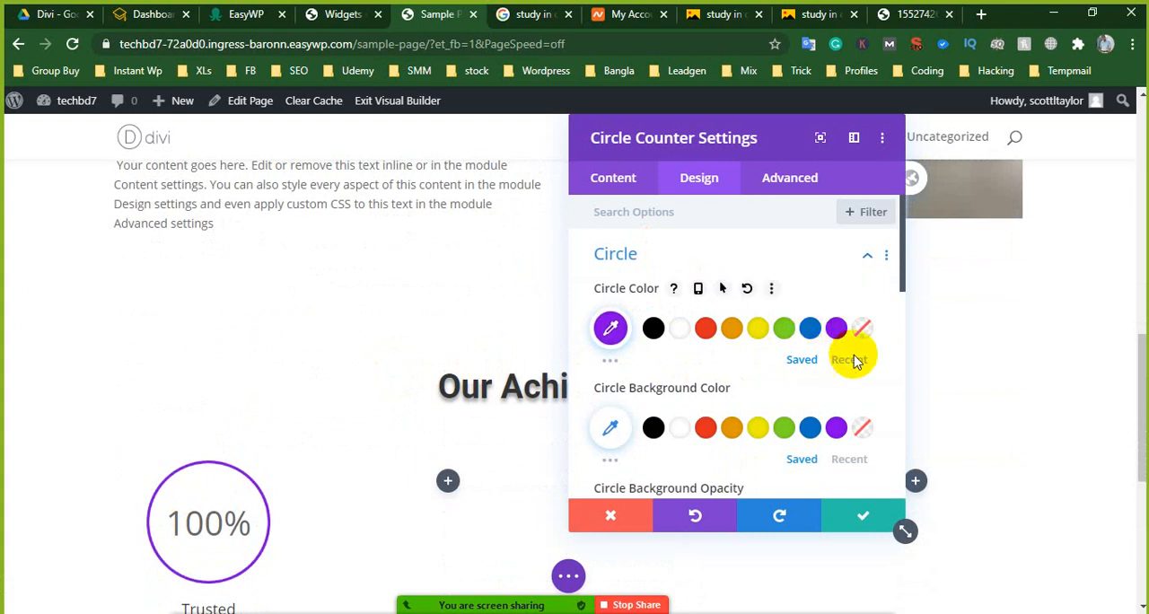
click(862, 521)
scroll(195, 476, down, 2)
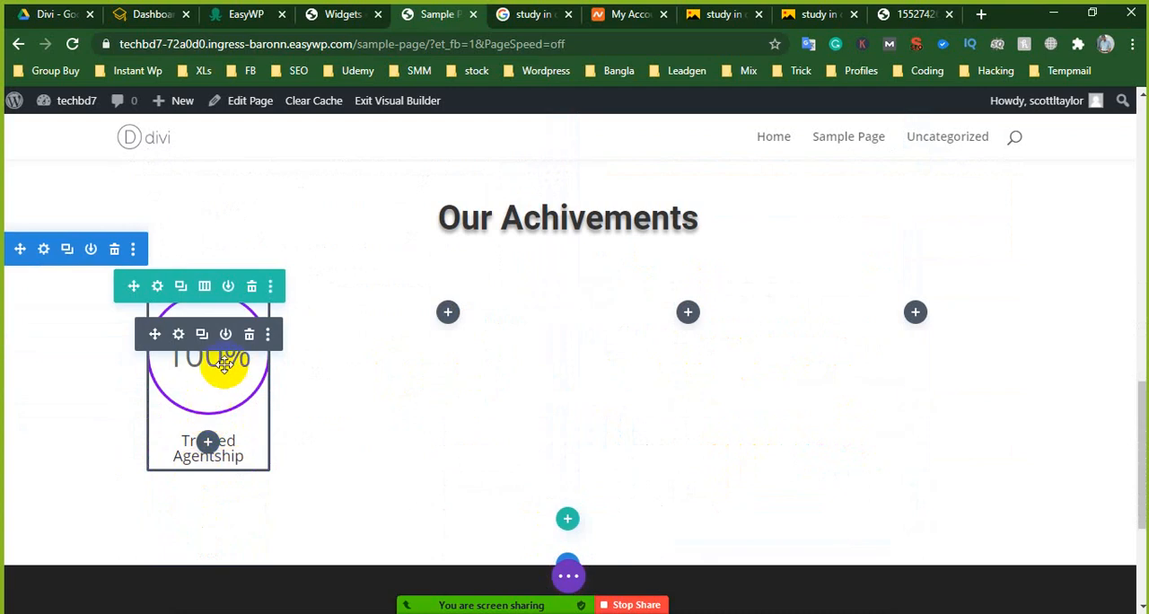
- Change the column structure of the circle counter's row to three equal columns and save the row settings
click(157, 287)
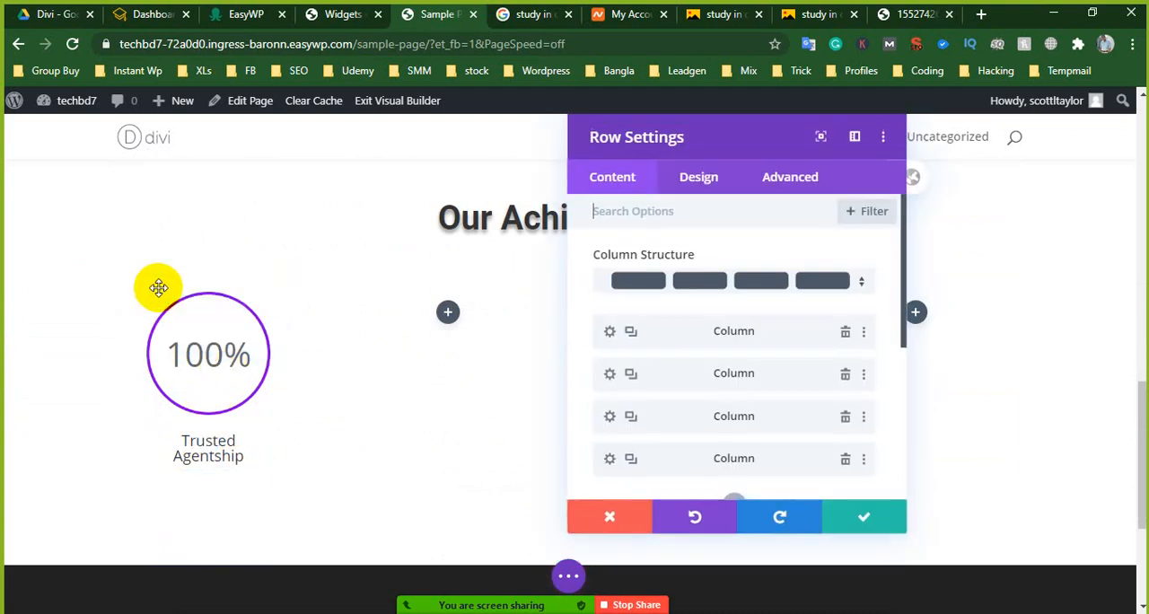
click(680, 277)
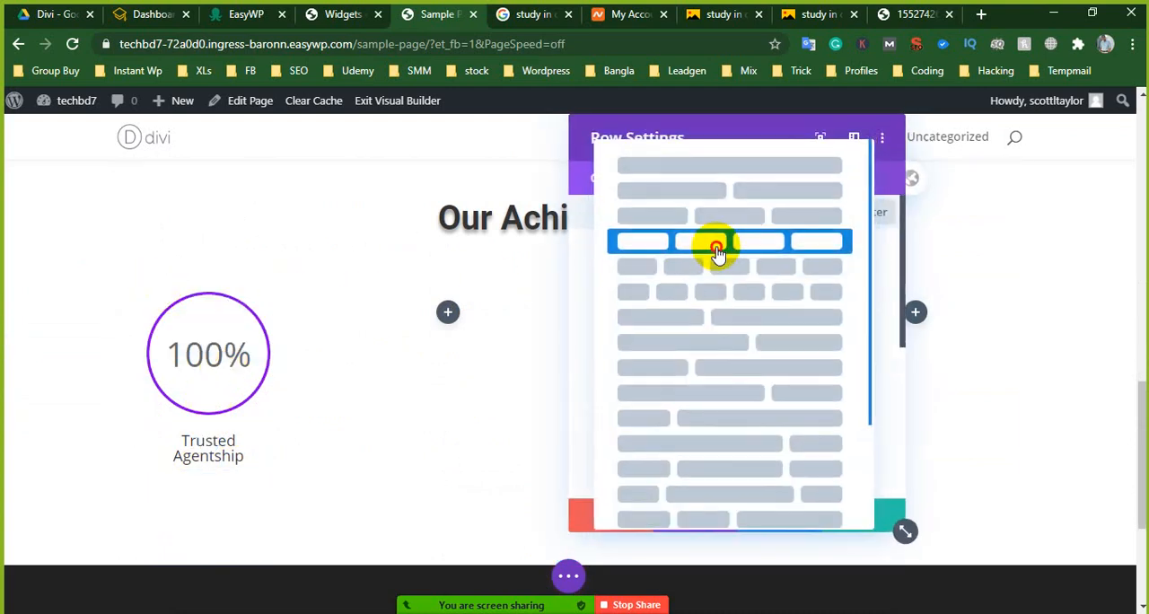
click(716, 244)
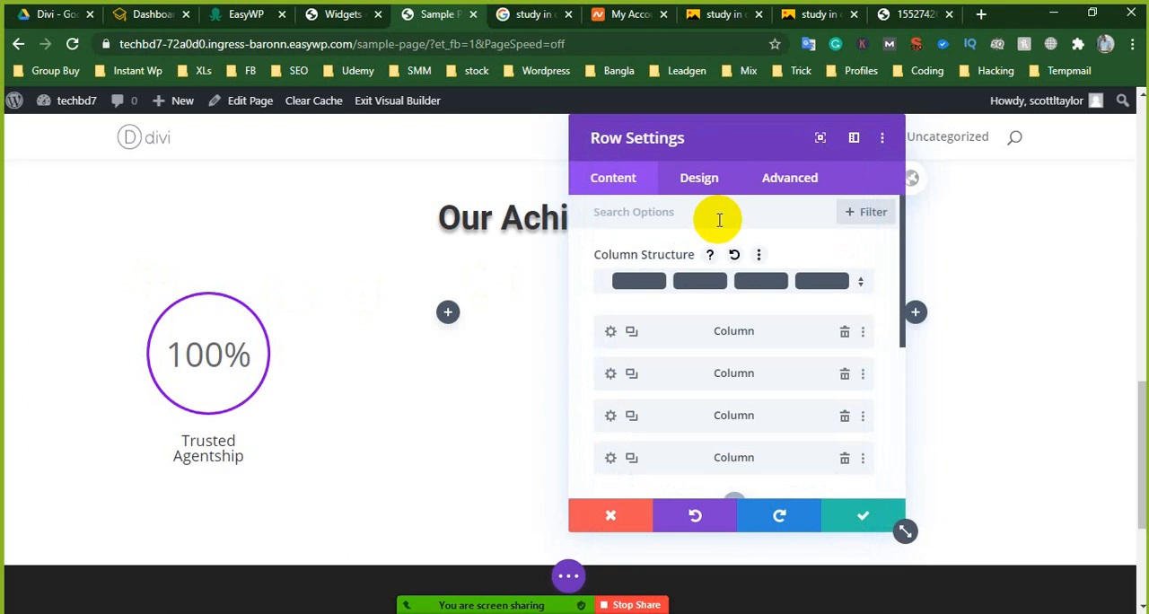
click(749, 283)
click(728, 220)
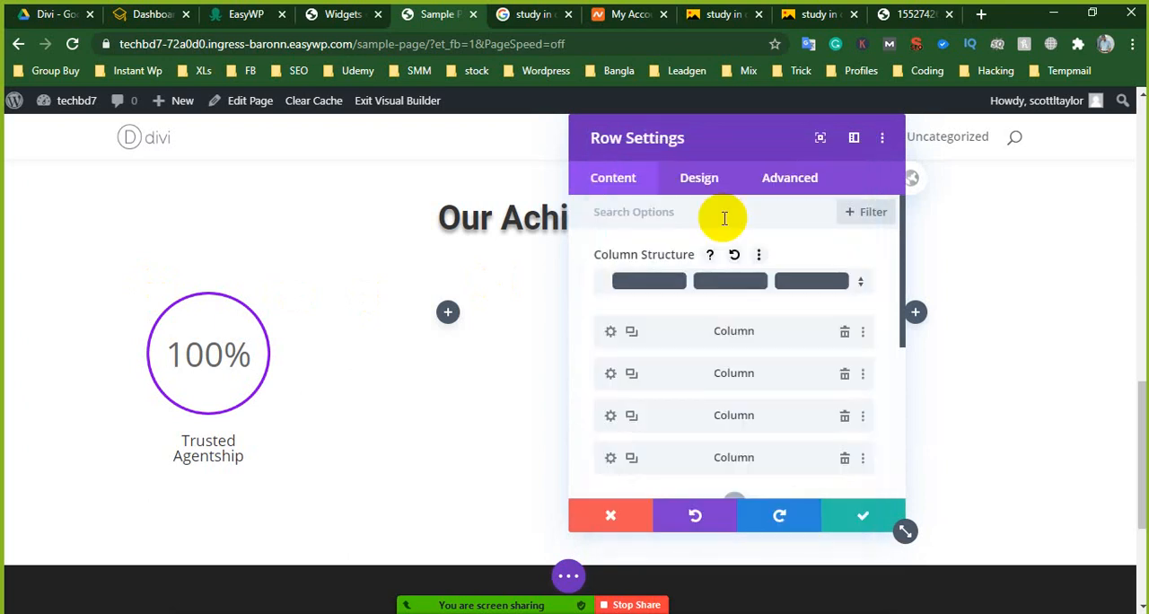
click(859, 514)
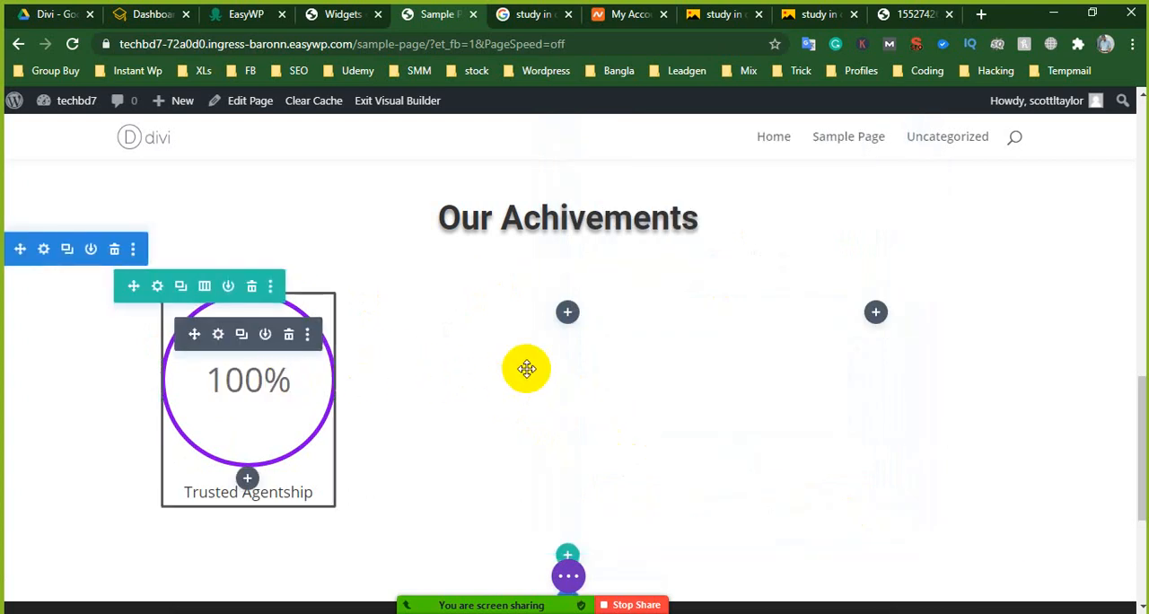
- Copy the "Trusted Agentship" circle counter module and paste it into the second and third columns of the row
right_click(218, 336)
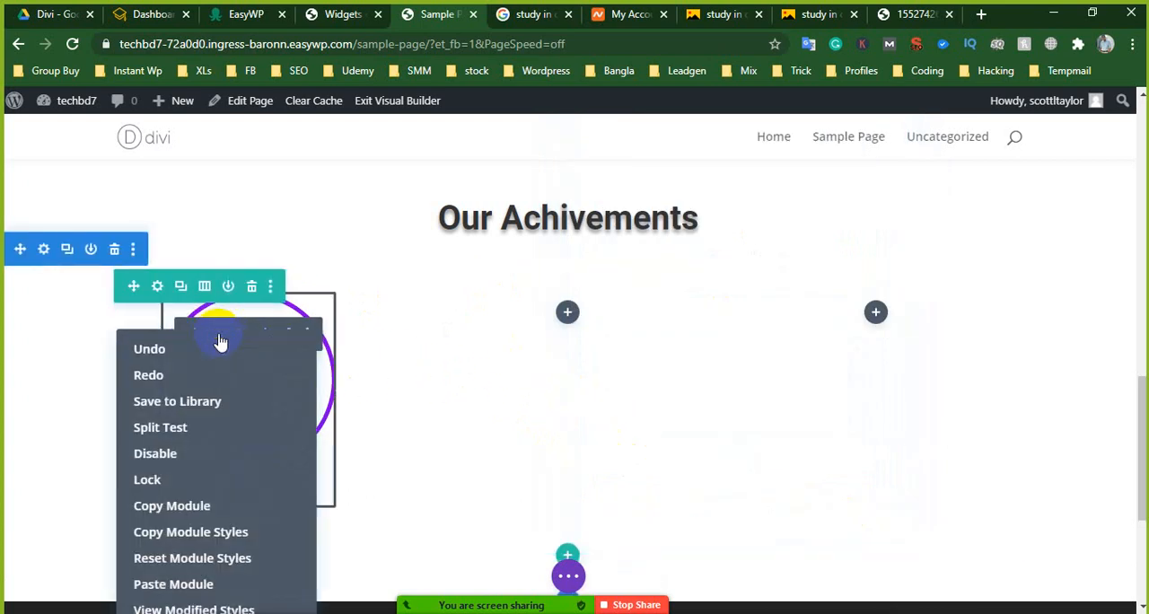
click(157, 507)
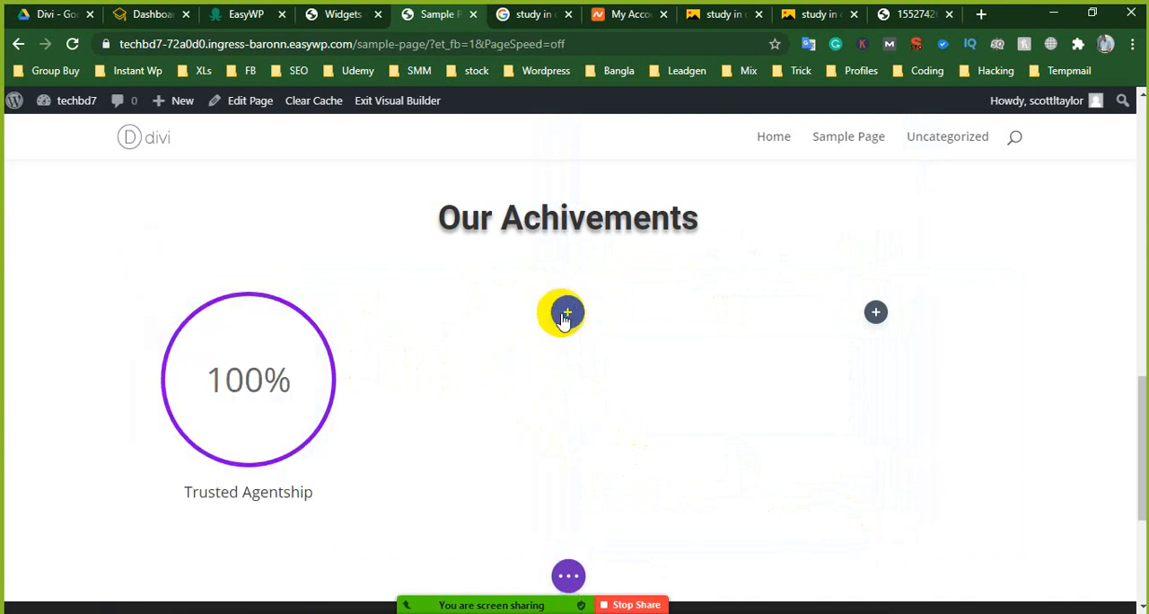
right_click(565, 316)
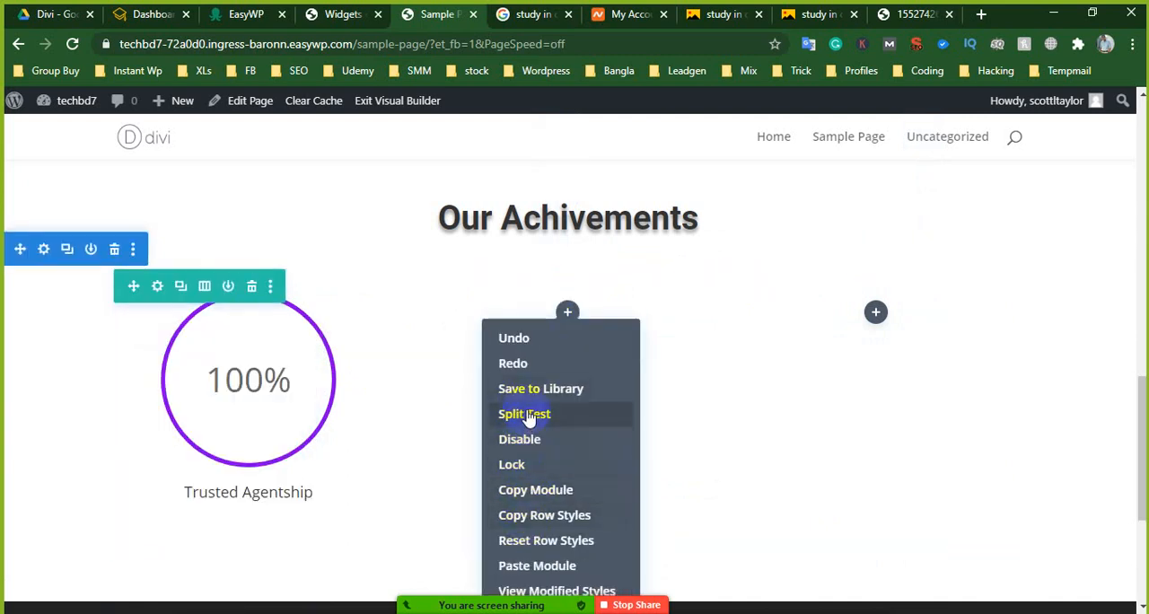
click(529, 566)
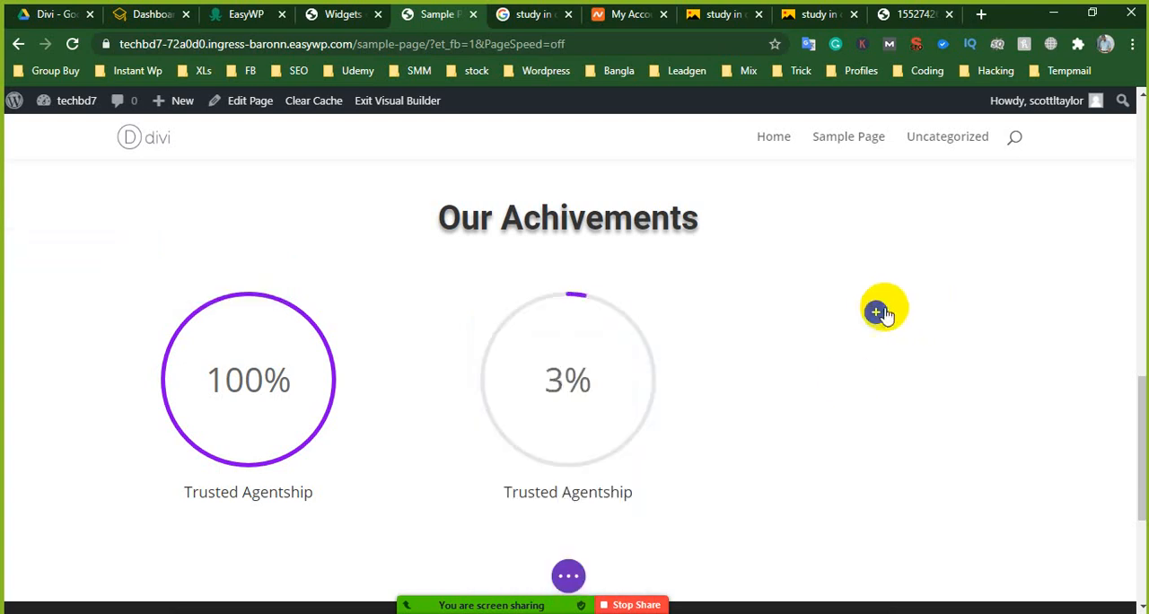
right_click(877, 312)
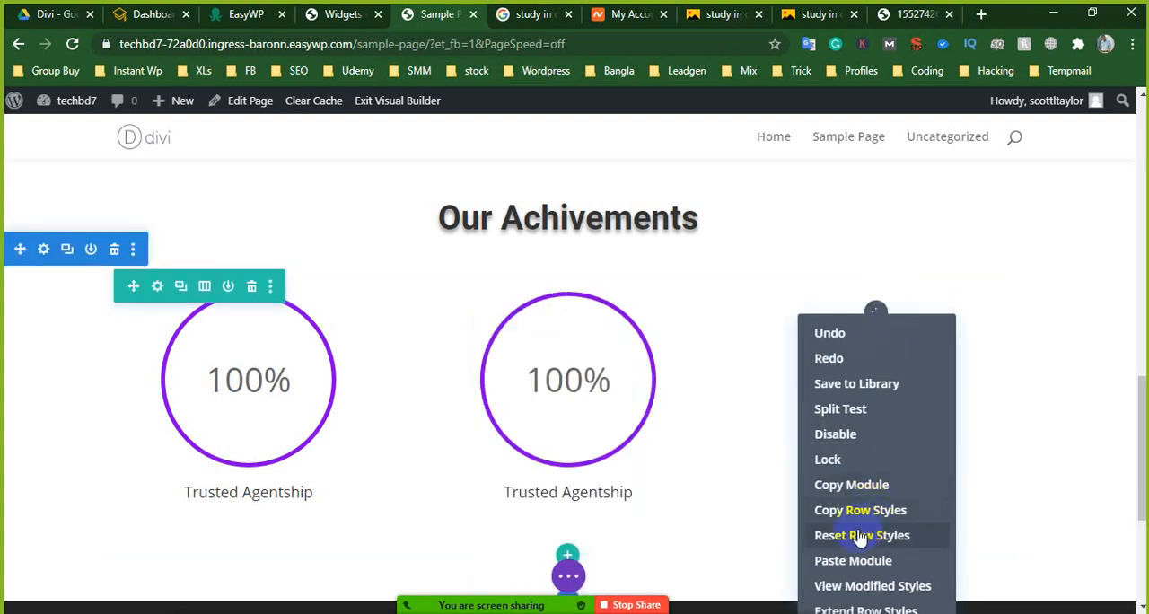
click(837, 562)
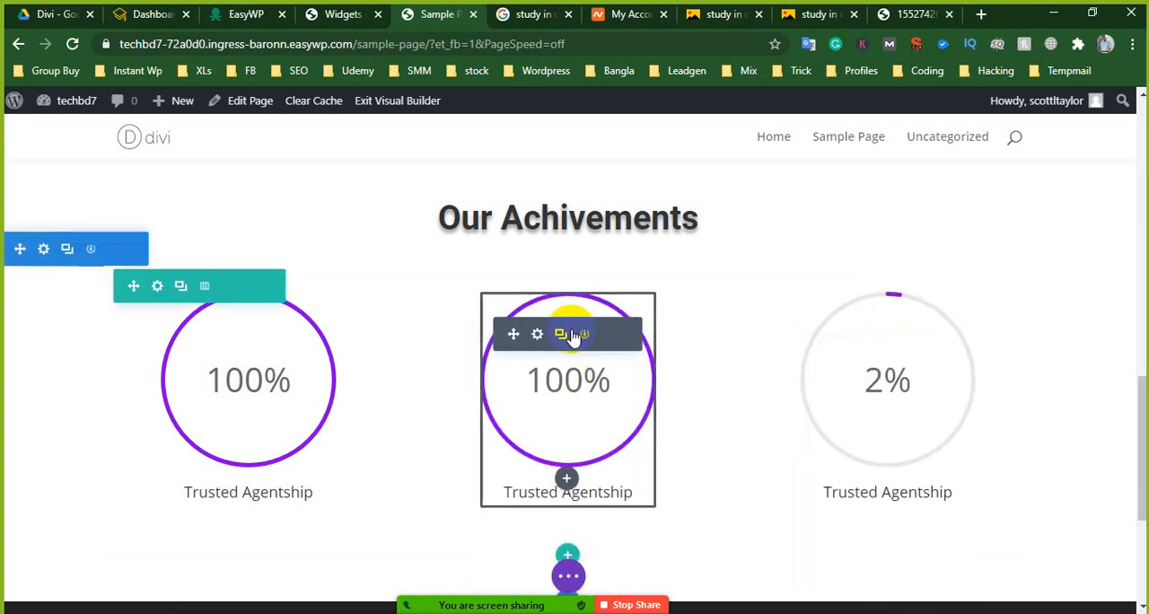
- Set the second column's circle counter to number 90 with the title "Scholarship" and save the module
click(540, 334)
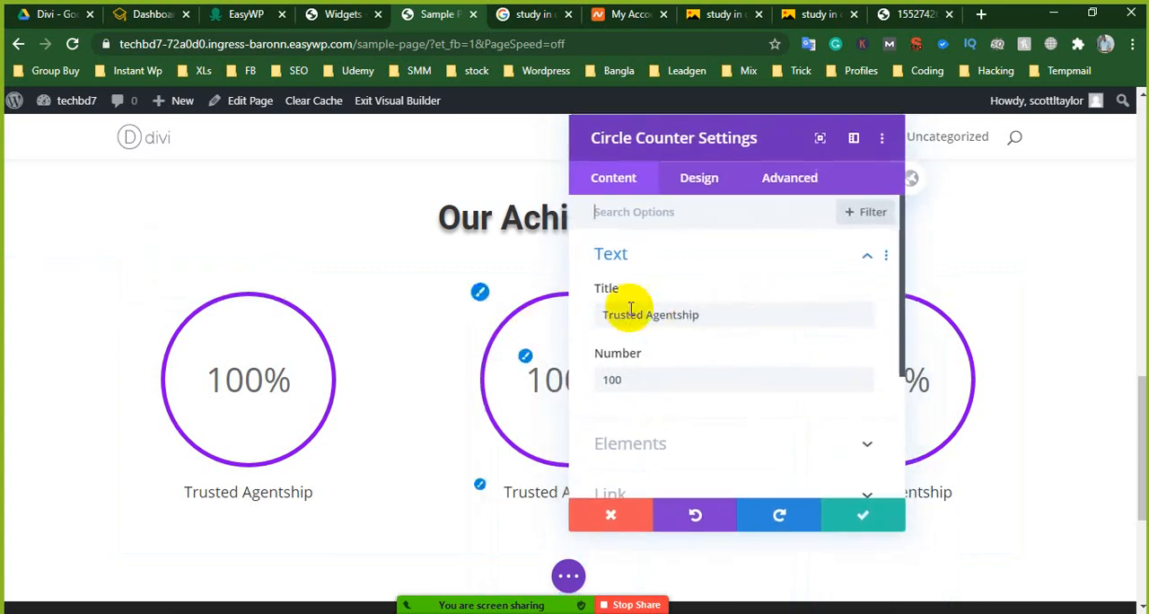
drag(702, 316, 598, 318)
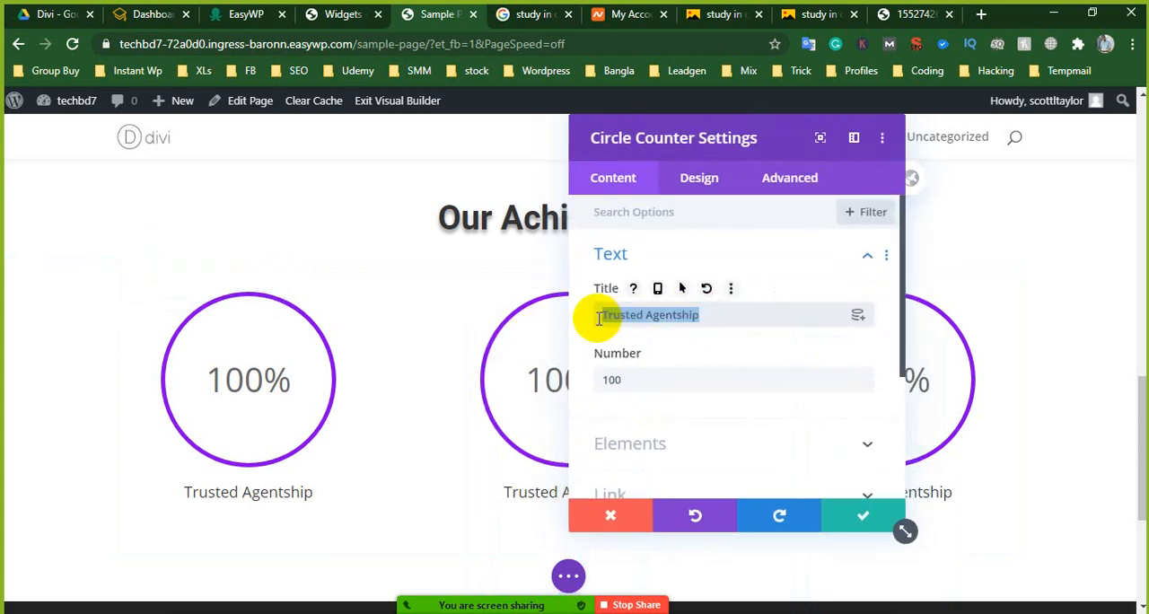
drag(628, 378, 602, 381)
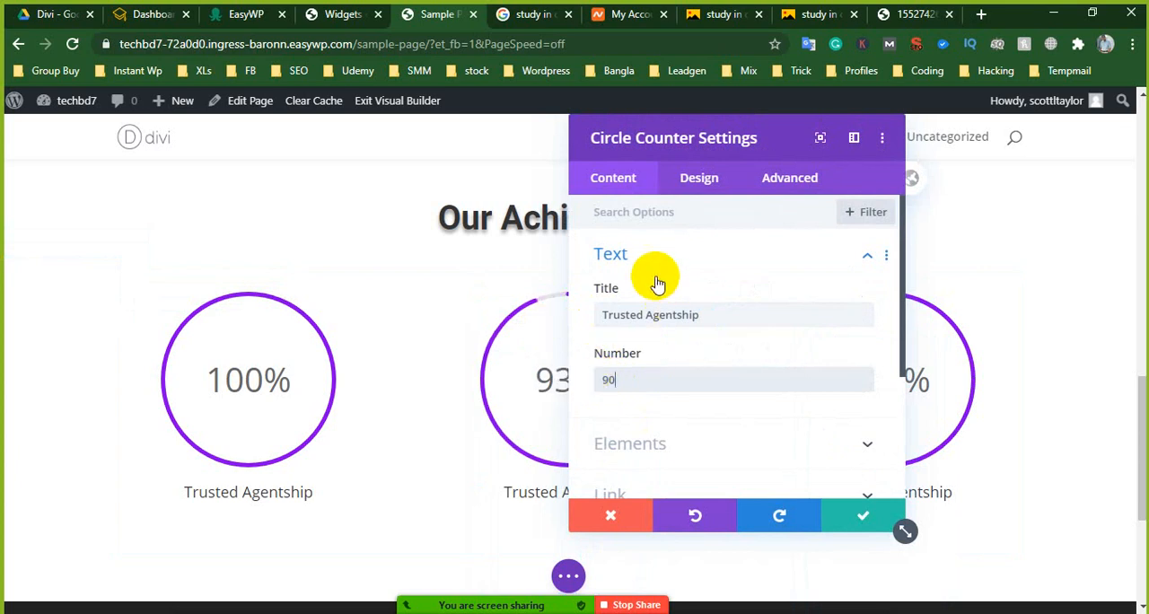
drag(698, 313, 603, 336)
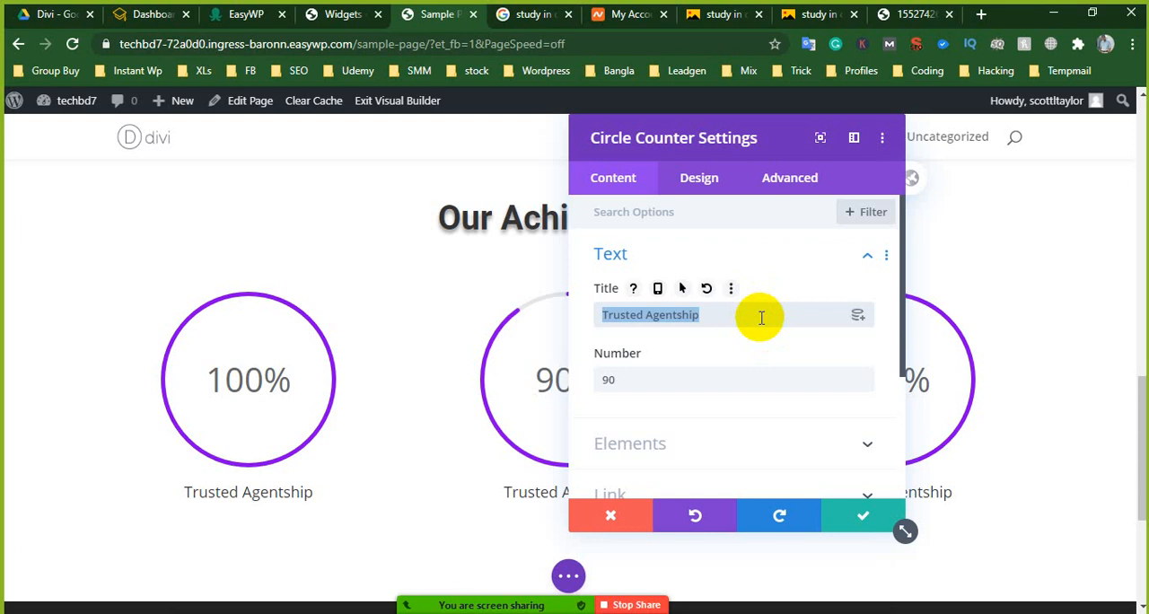
text(Scholarship)
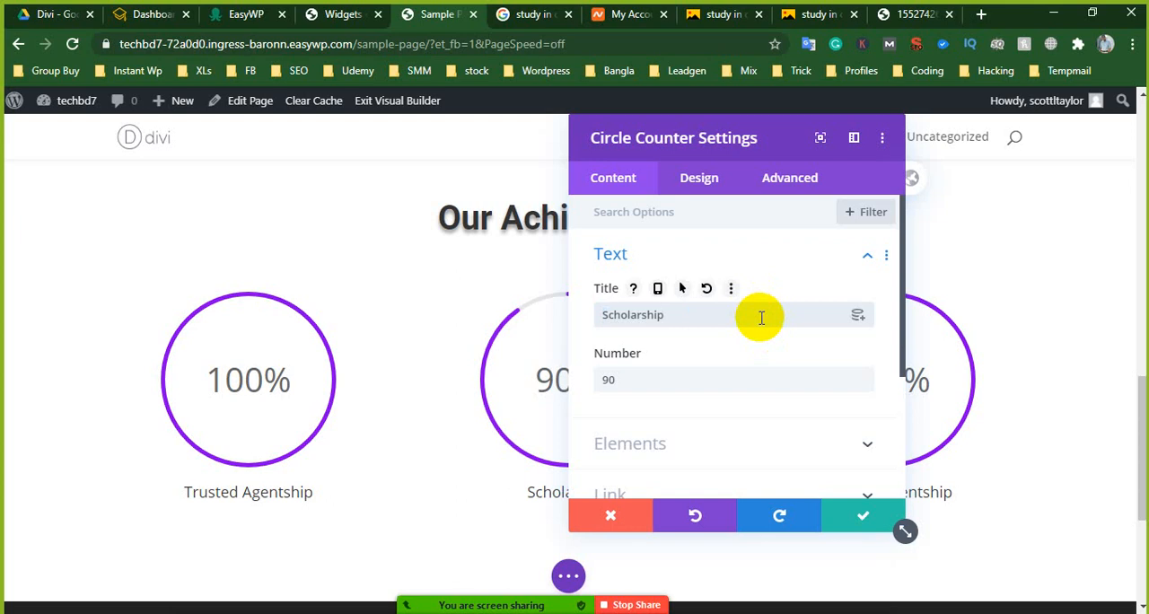
click(863, 517)
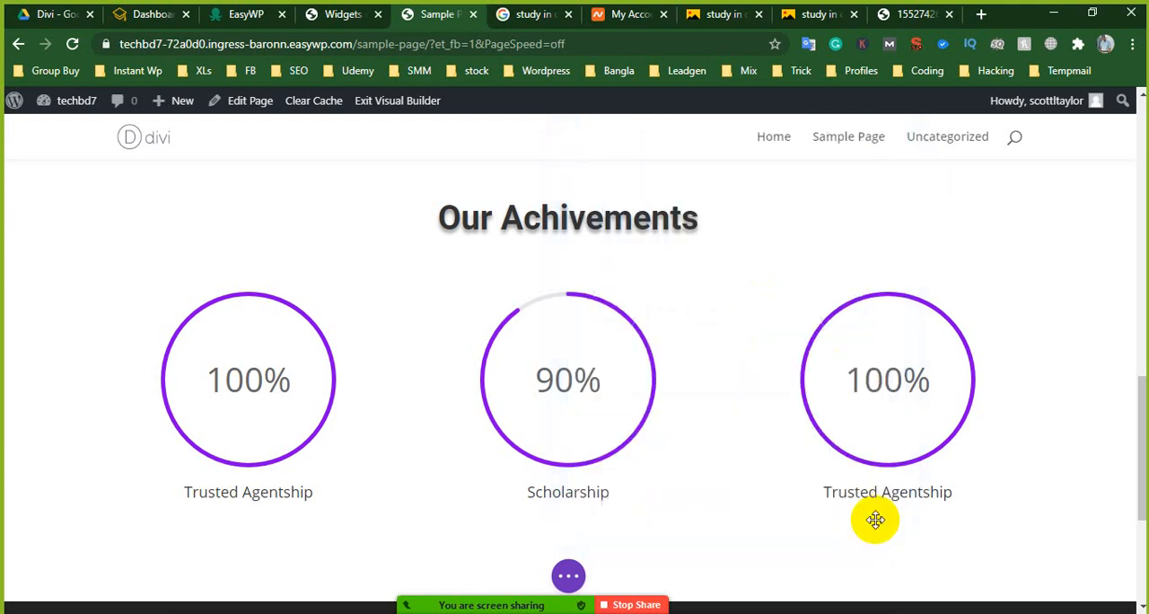
- Set the third column's circle counter to number 80 with the title "World rank university" and save the module
click(859, 335)
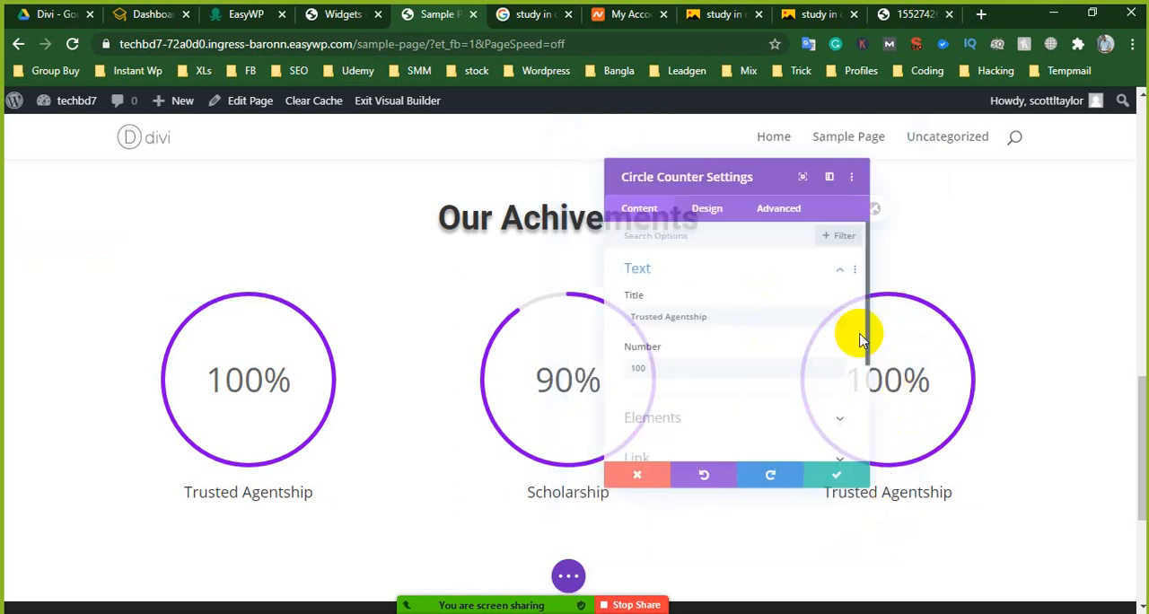
click(729, 315)
drag(729, 315, 597, 326)
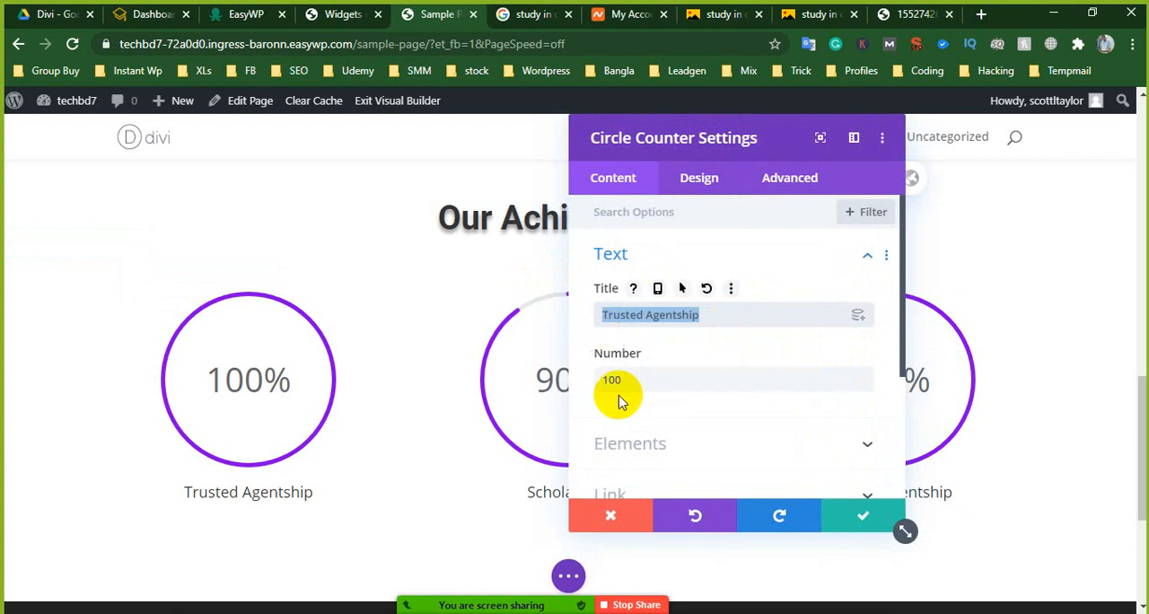
drag(639, 380, 597, 382)
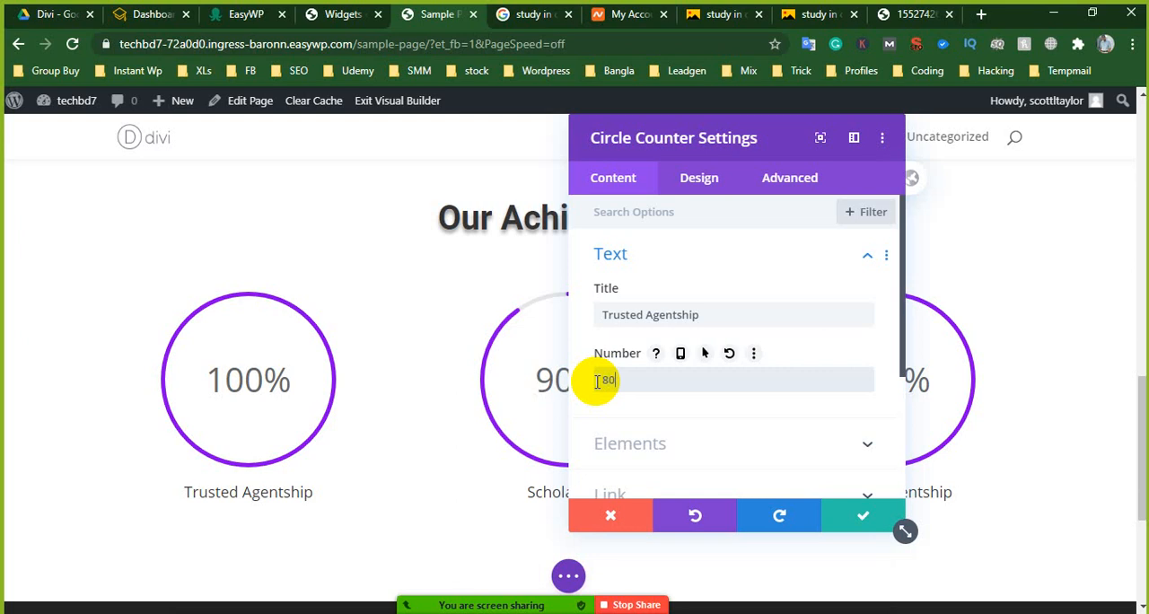
drag(741, 322, 594, 325)
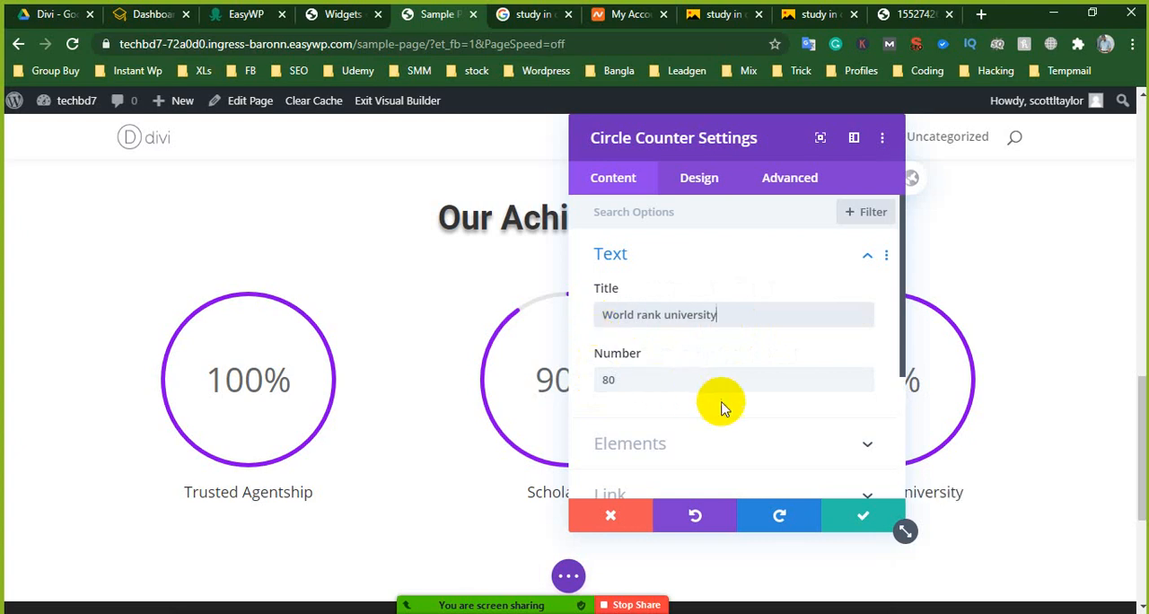
click(862, 515)
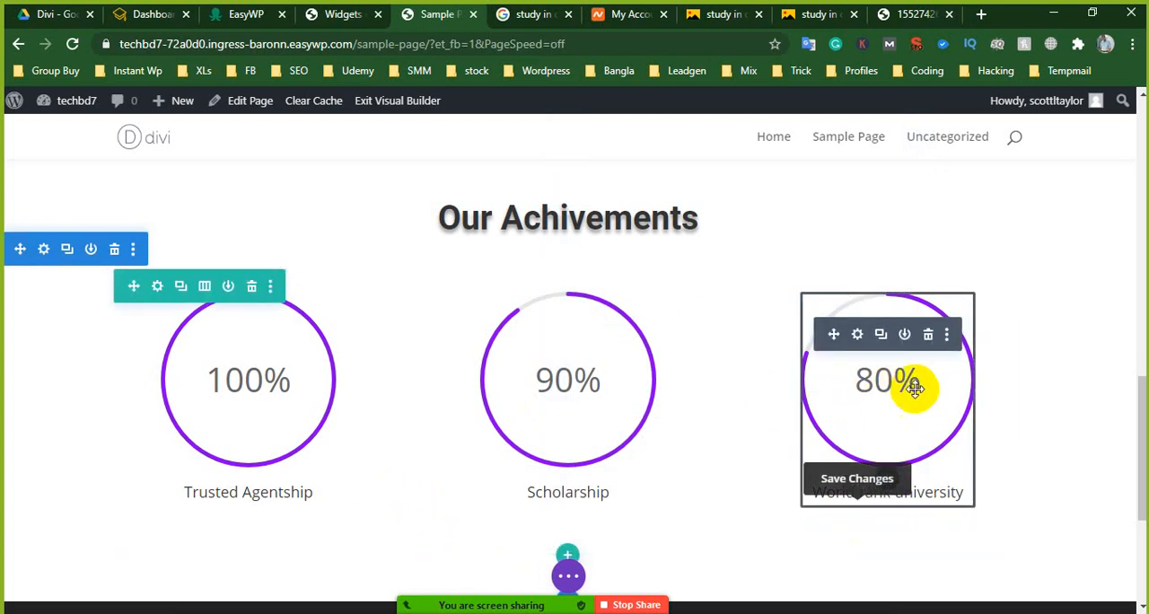
- Set the circle color of the "Scholarship" counter to orange in its design options and save the module
click(537, 336)
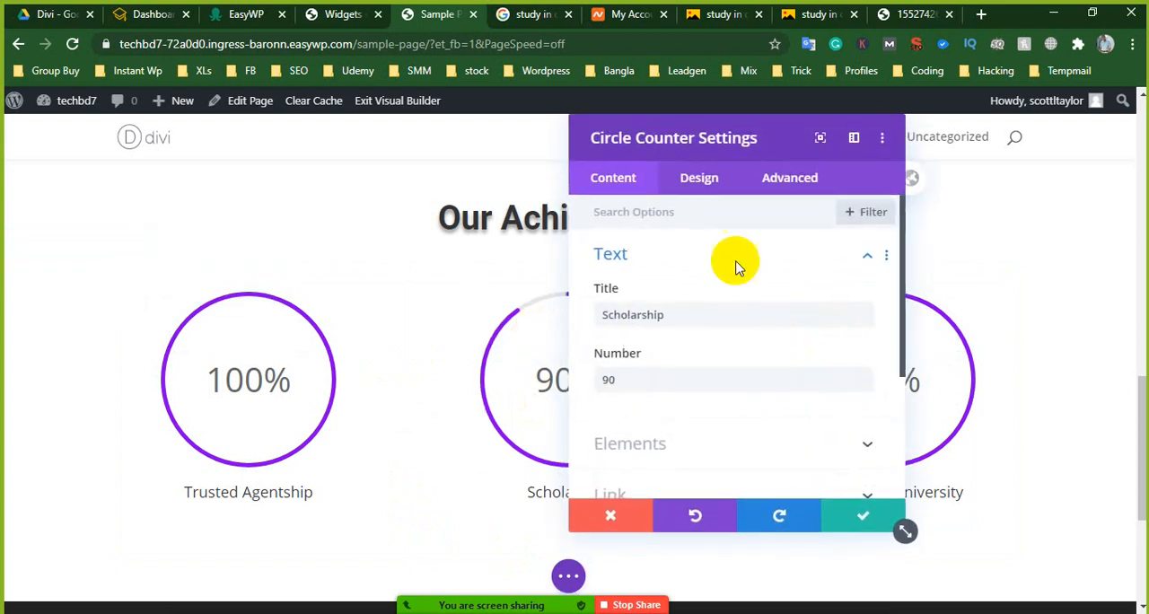
click(696, 175)
click(709, 262)
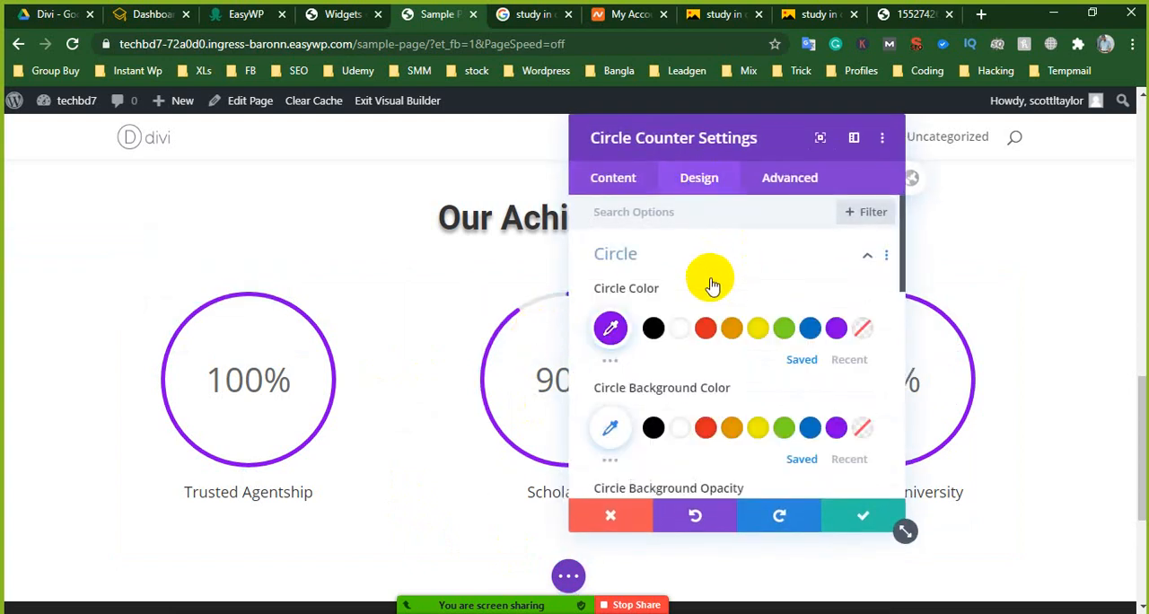
click(732, 330)
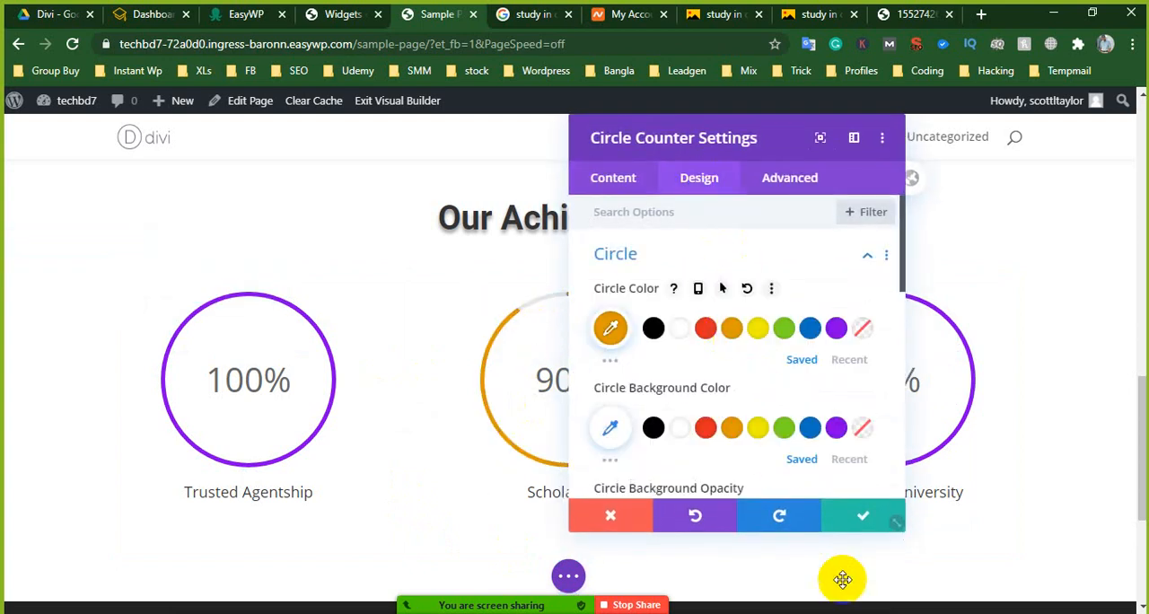
click(861, 534)
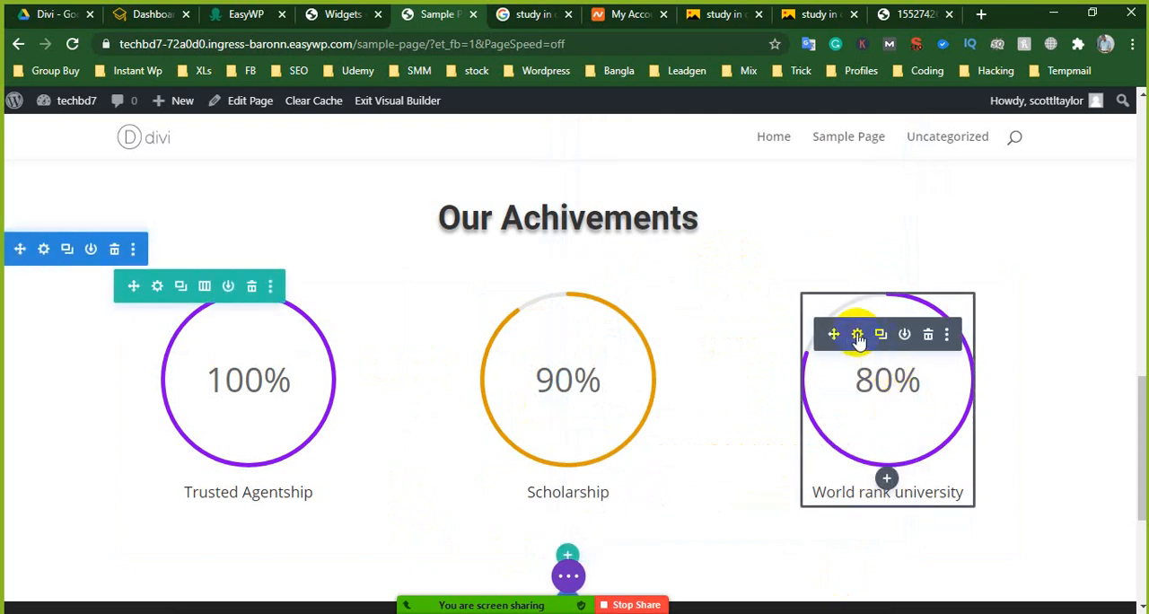
- Set the circle color of the "World rank university" counter to blue in its design options and save the module
click(857, 336)
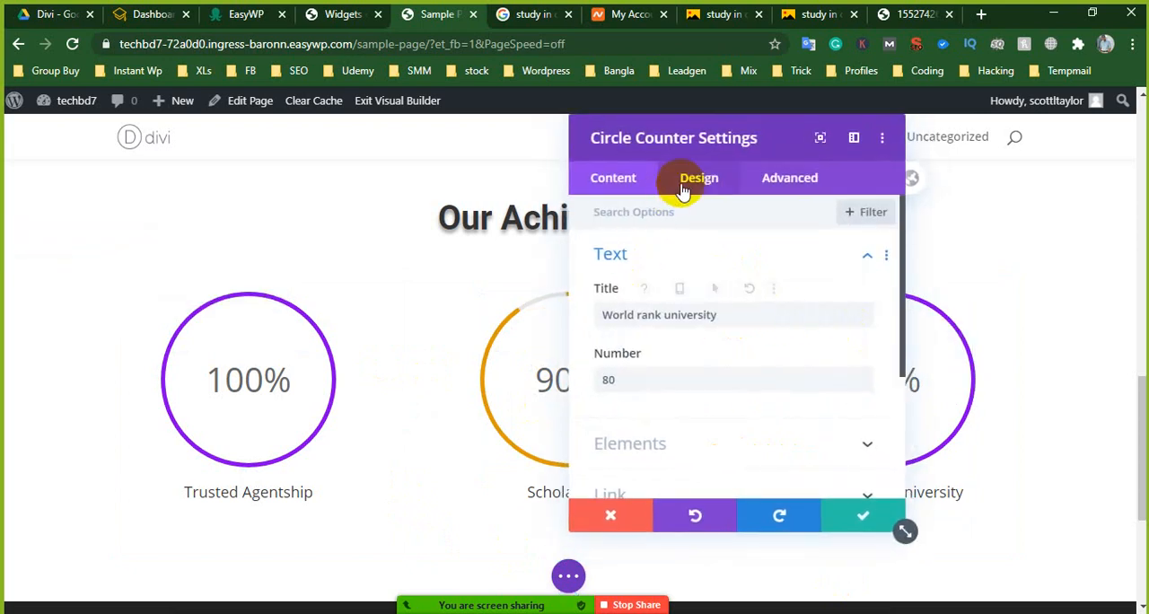
click(682, 180)
click(744, 267)
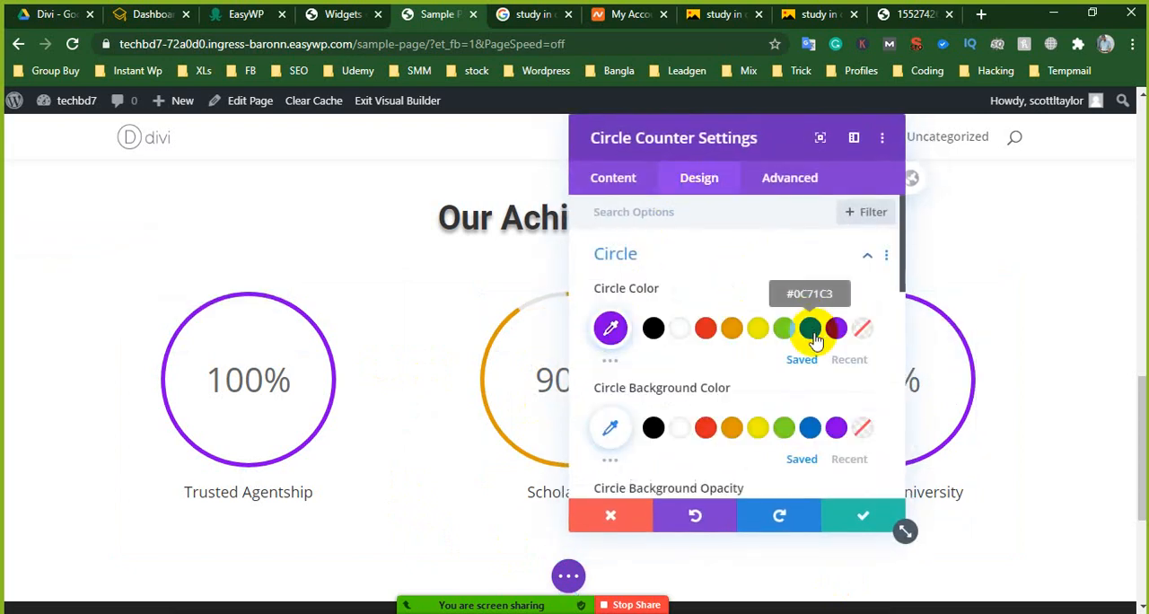
click(860, 522)
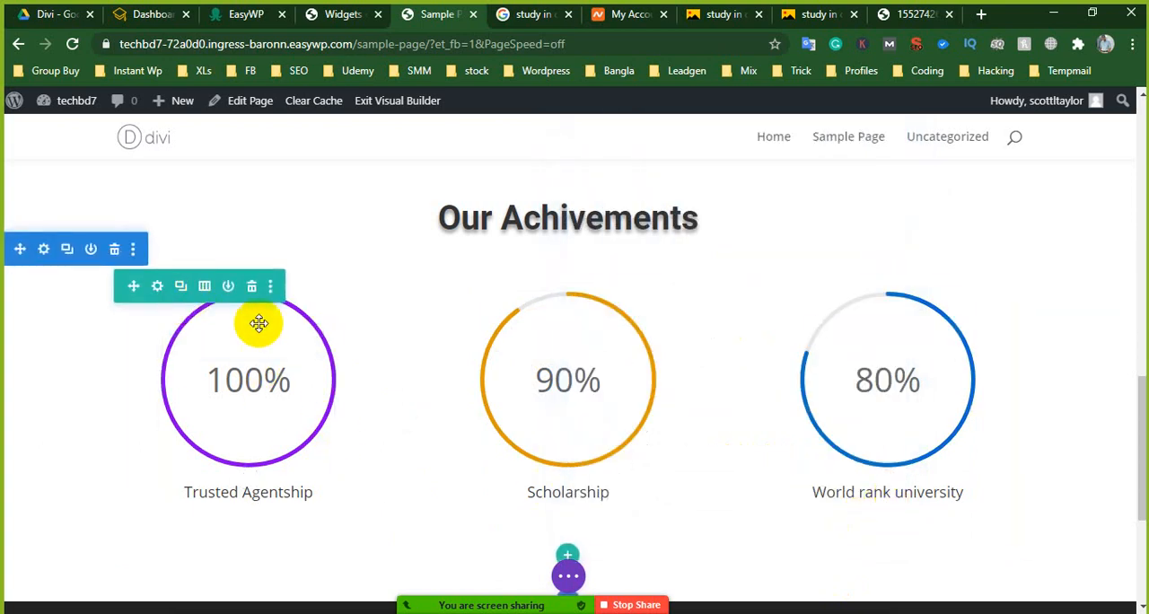
- Reduce the "Trusted Agentship" counter's width to 50% in its sizing options and save the module
mouse_move(231, 334)
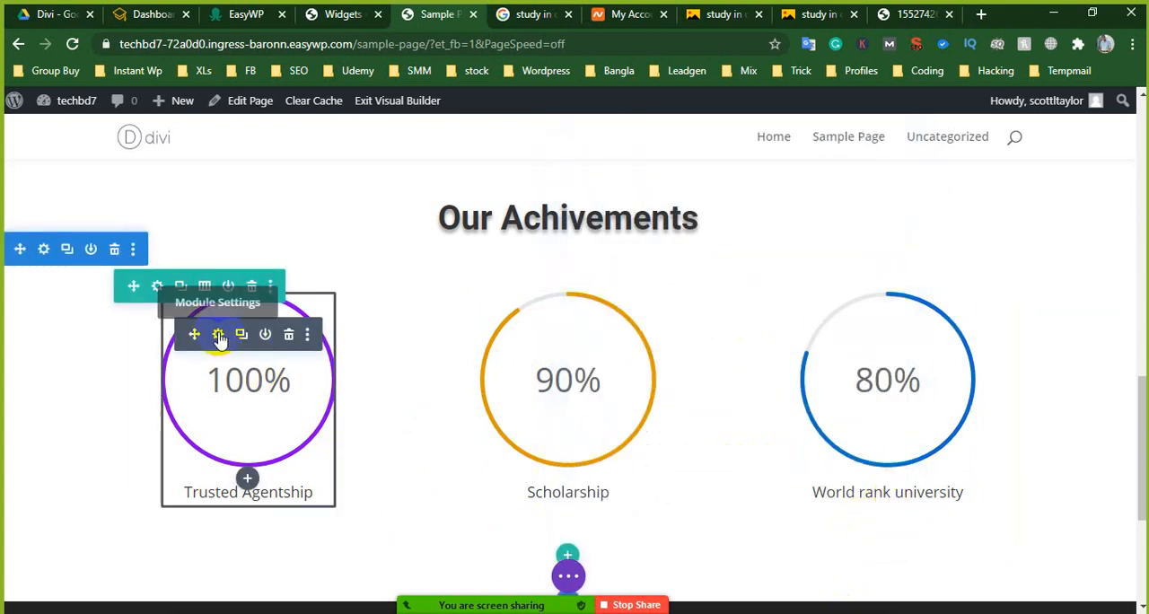
click(219, 335)
click(699, 178)
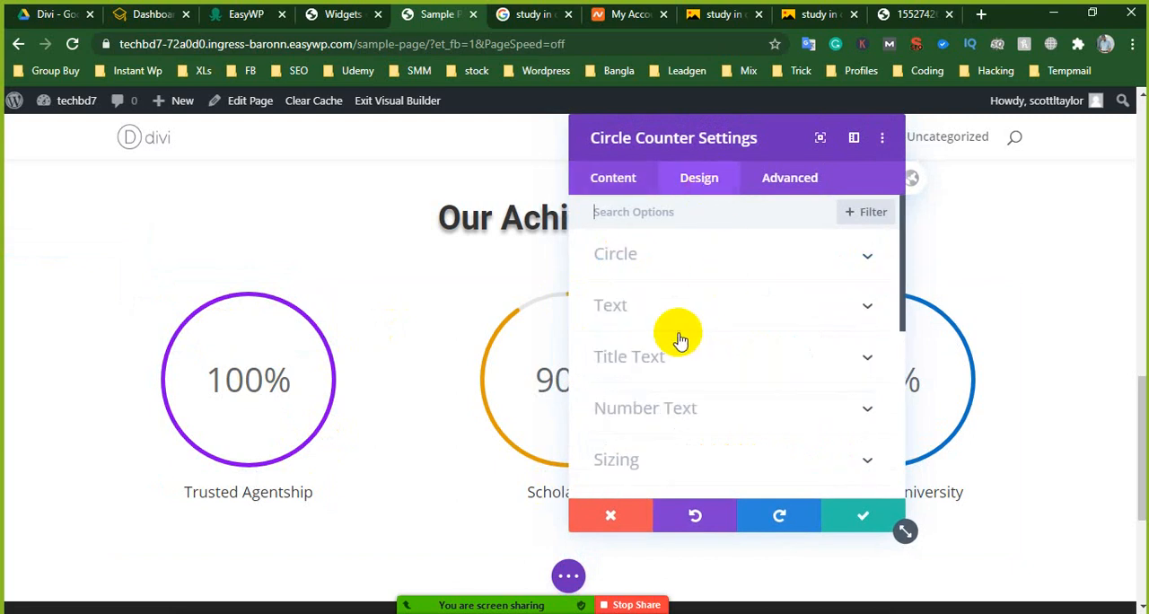
scroll(672, 409, down, 2)
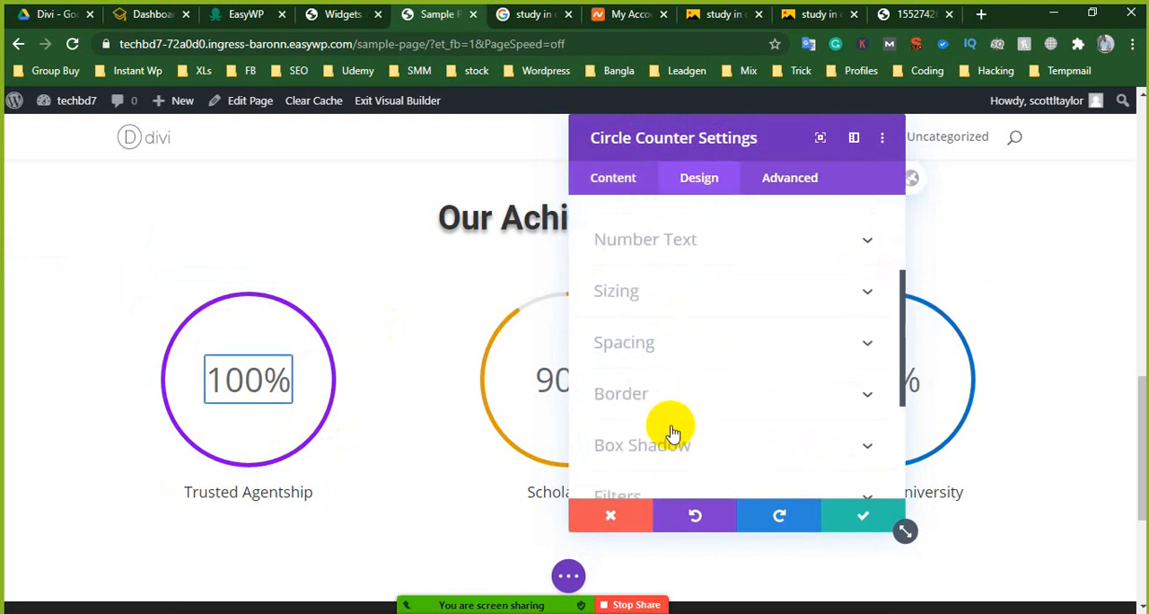
click(656, 301)
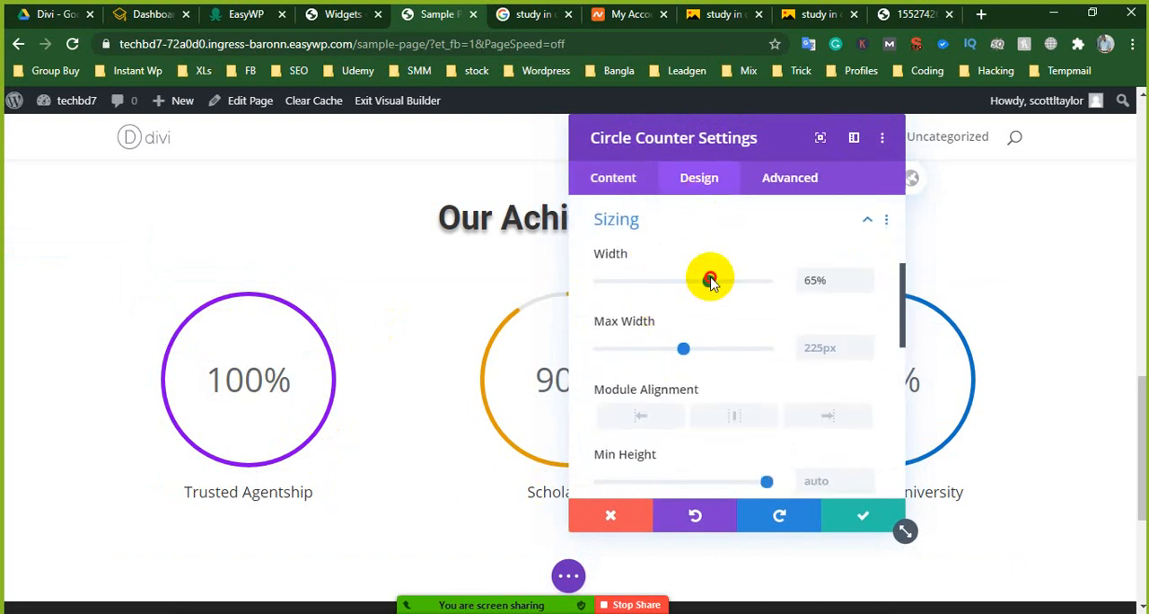
drag(710, 282, 684, 284)
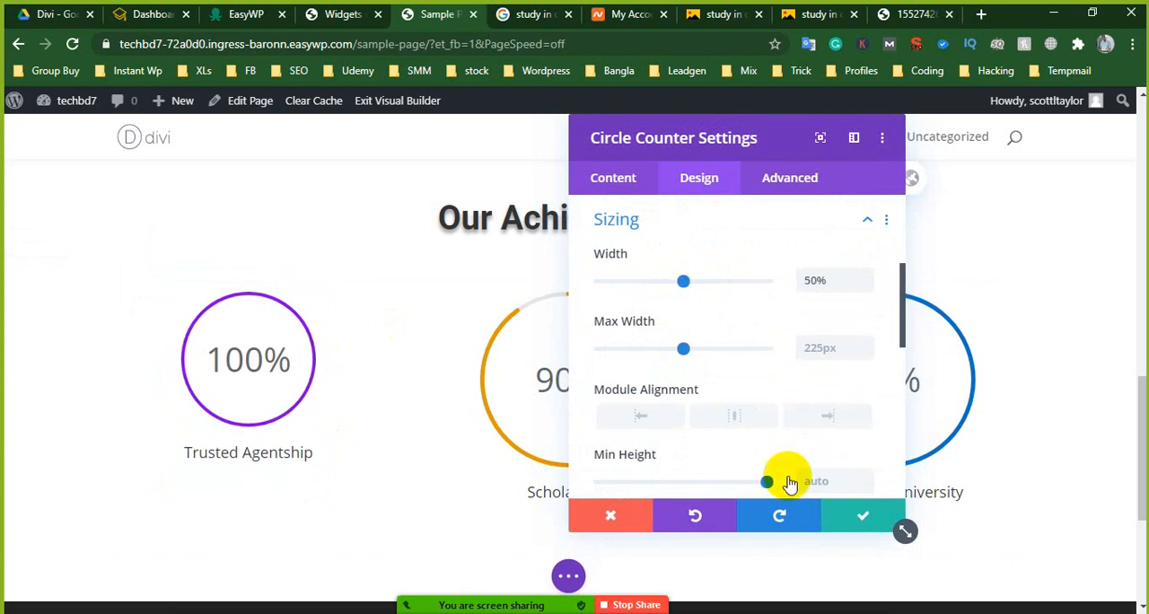
click(851, 530)
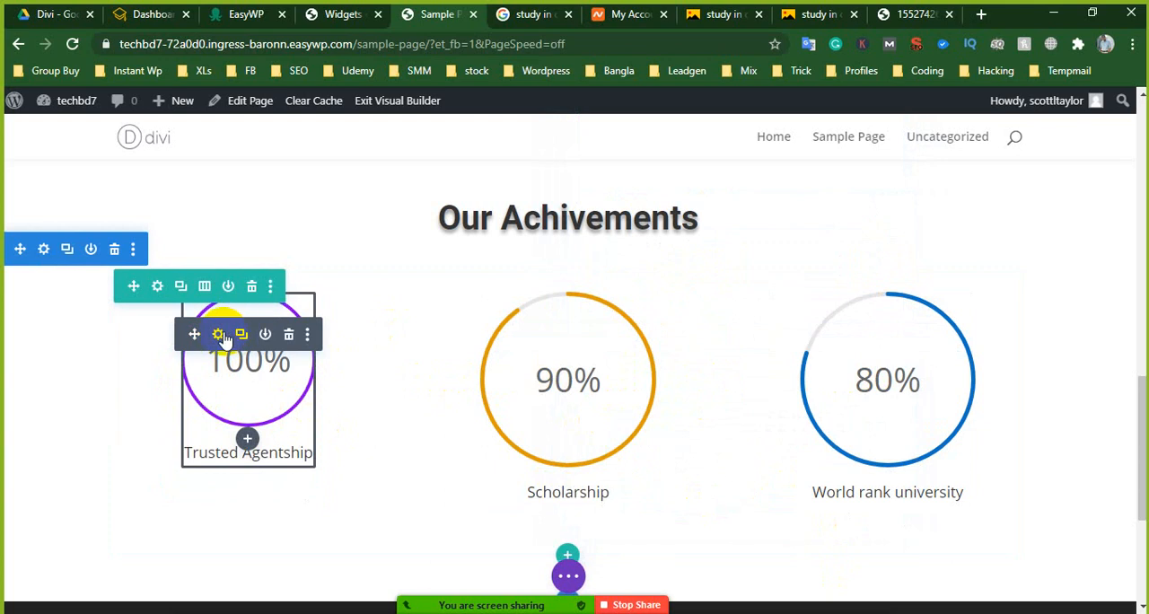
- Copy the "Trusted Agentship" counter's module styles and paste them onto the "Scholarship" and "World rank university" counters
right_click(221, 333)
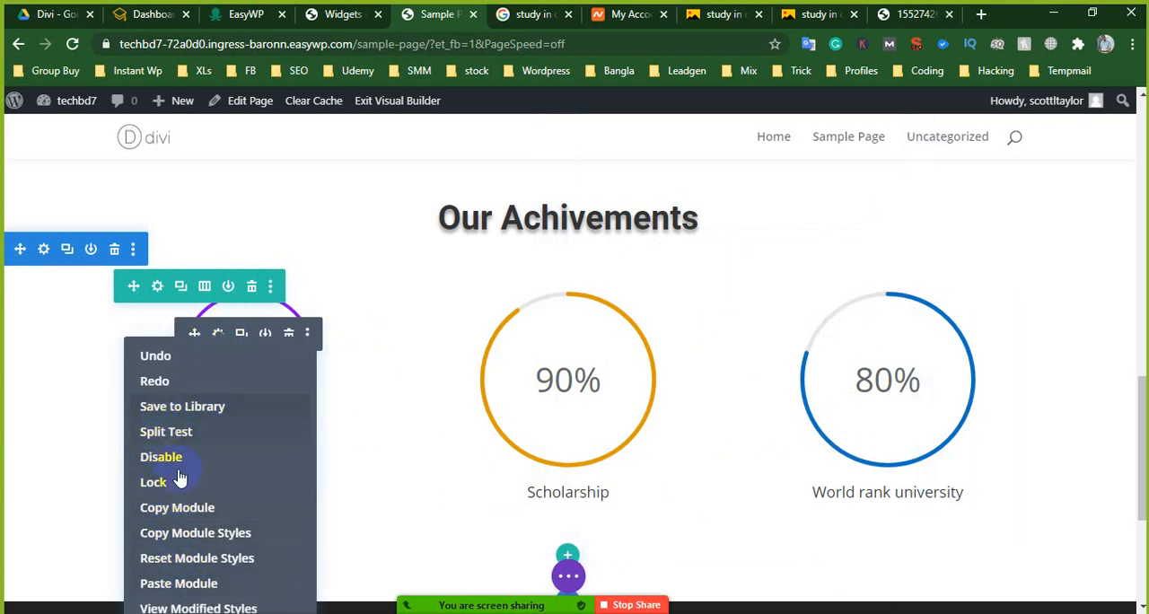
click(182, 534)
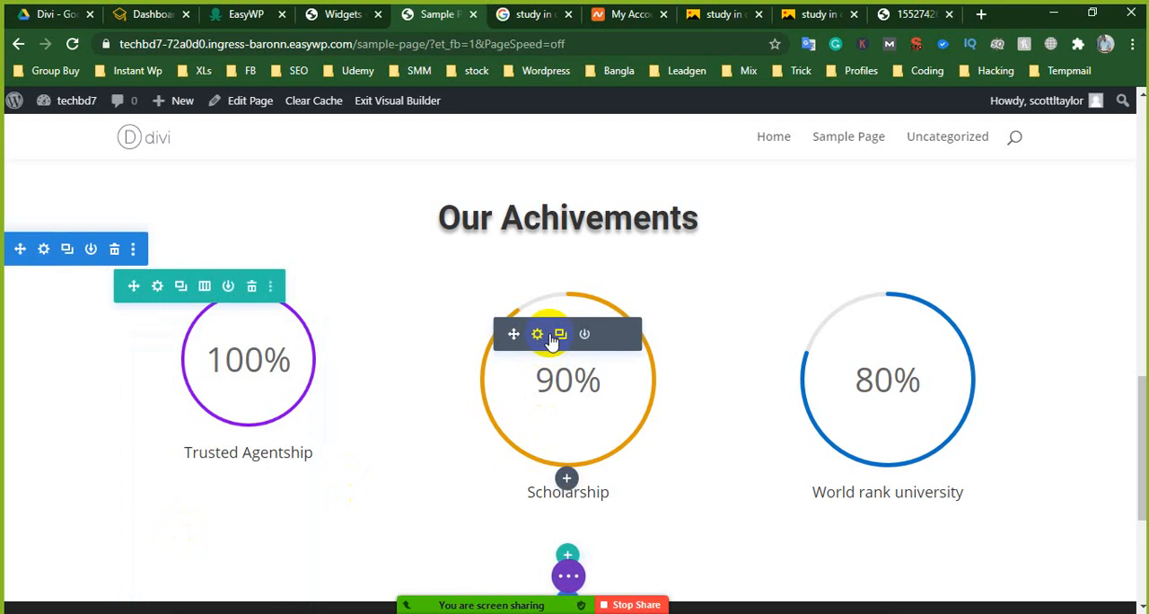
right_click(538, 338)
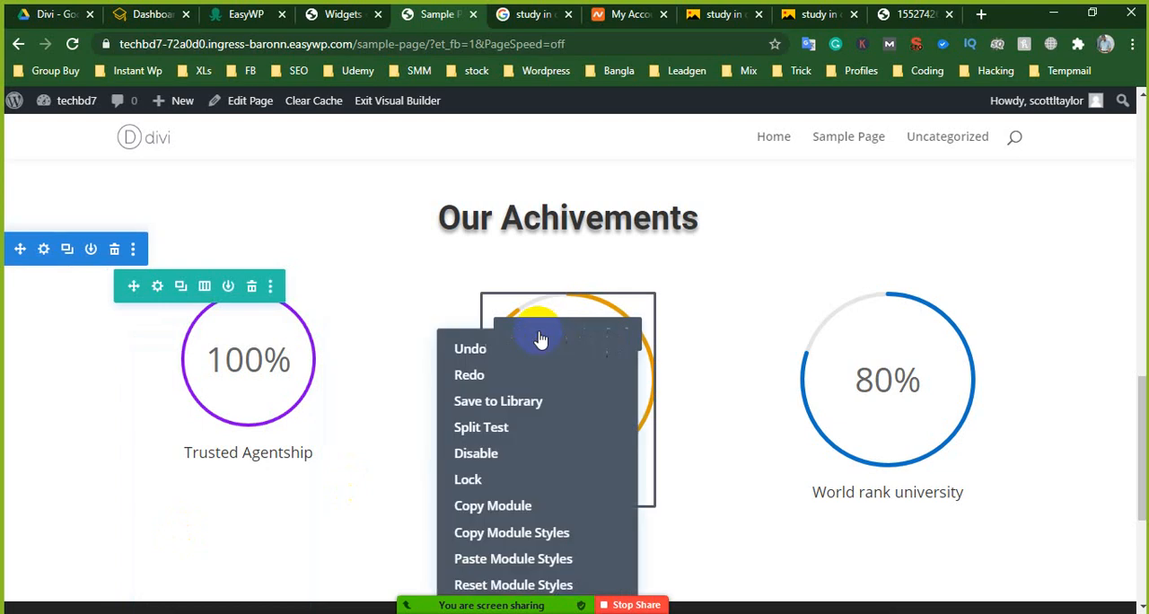
click(496, 557)
mouse_move(906, 334)
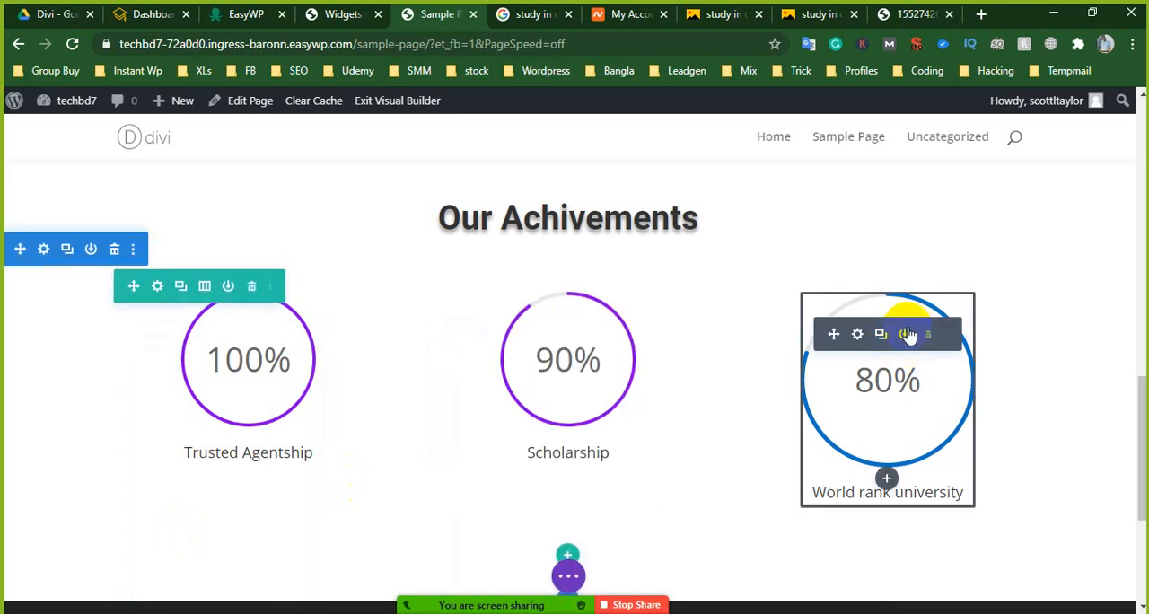
right_click(860, 340)
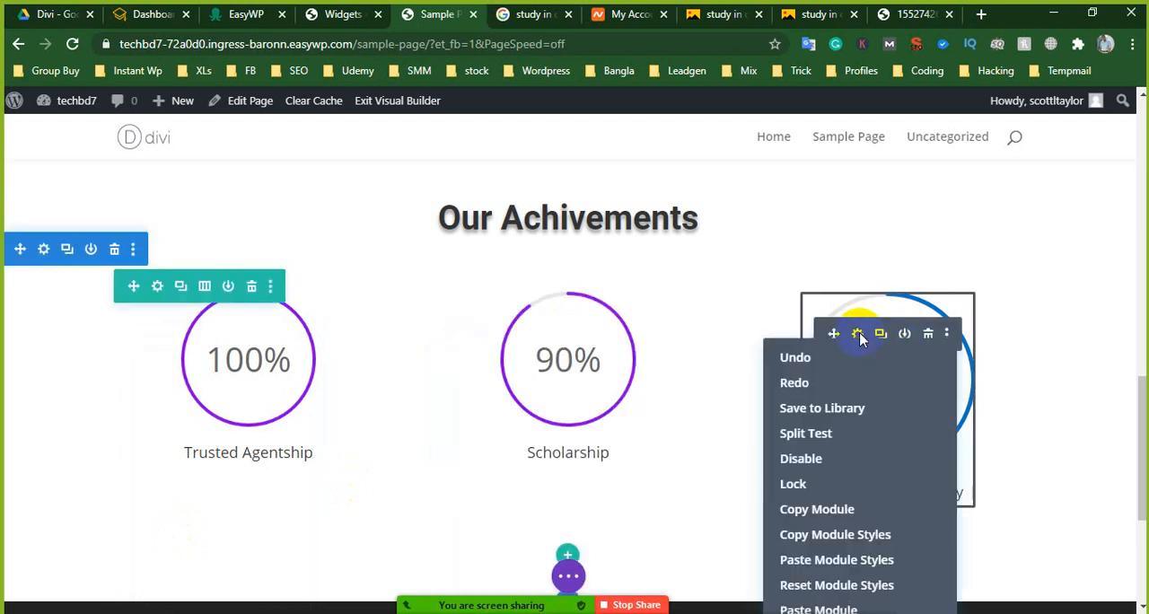
click(820, 559)
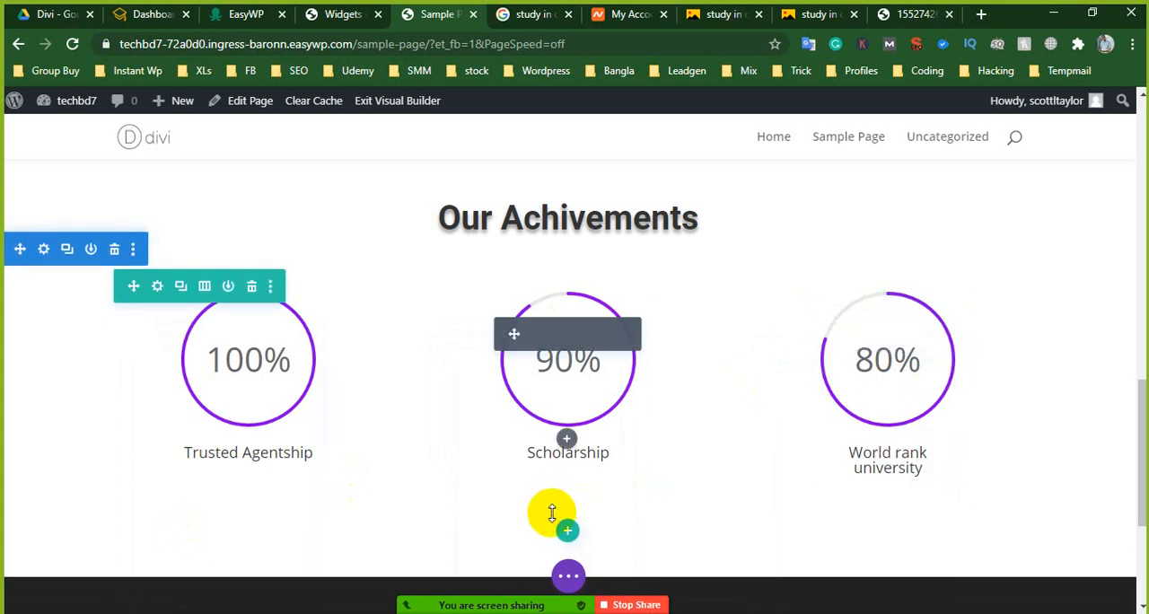
- Remove the top padding of the "Our Achivements" section above its heading
scroll(539, 266, up, 3)
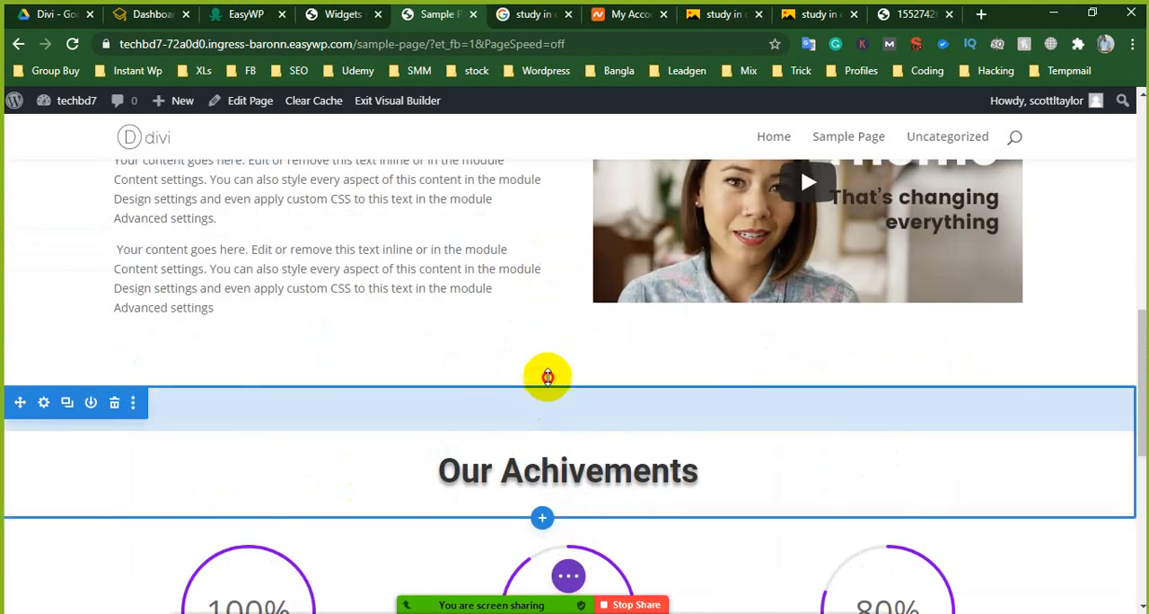
drag(548, 377, 549, 329)
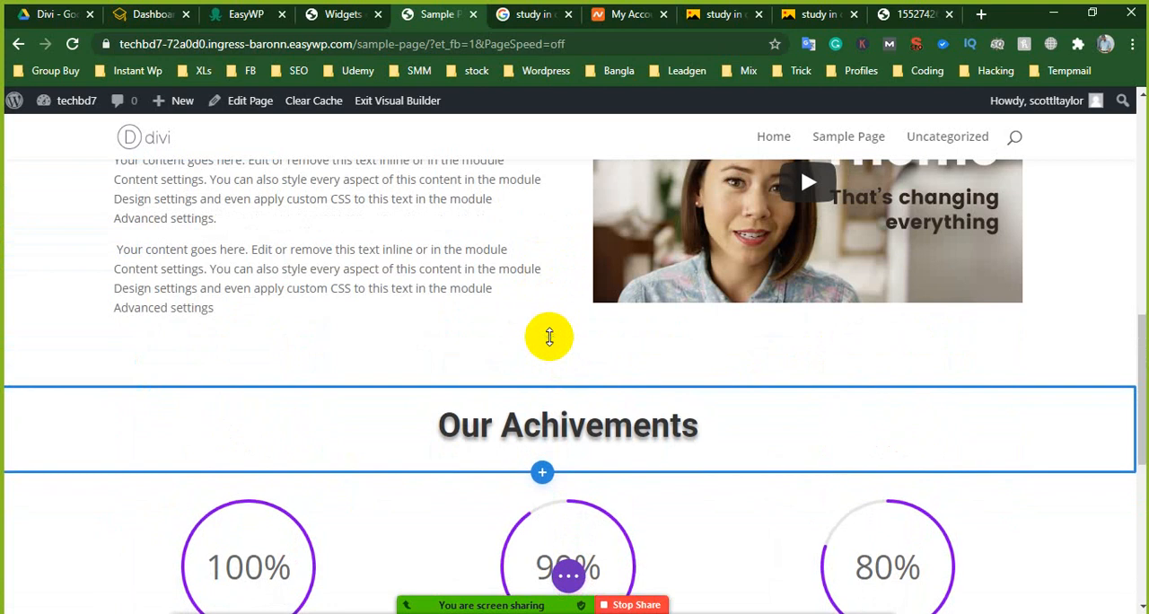
scroll(549, 337, up, 3)
scroll(483, 301, down, 2)
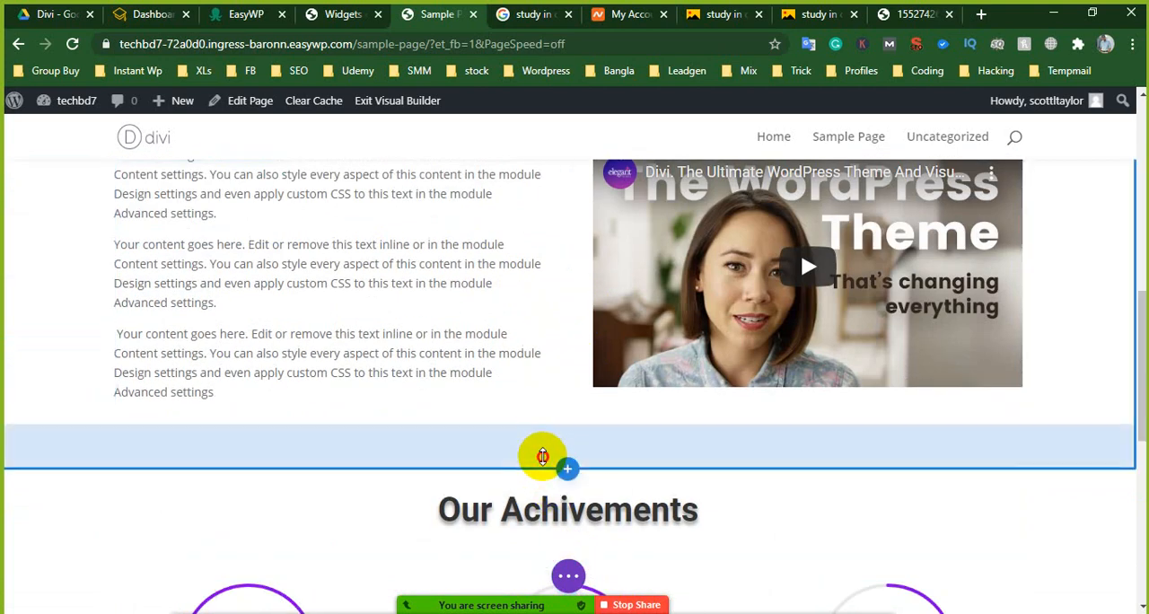
- Add a layered downward-pointing triangle as the "Our Achivements" section's top divider, color it blue #0C71C3, and save the section
scroll(422, 465, down, 2)
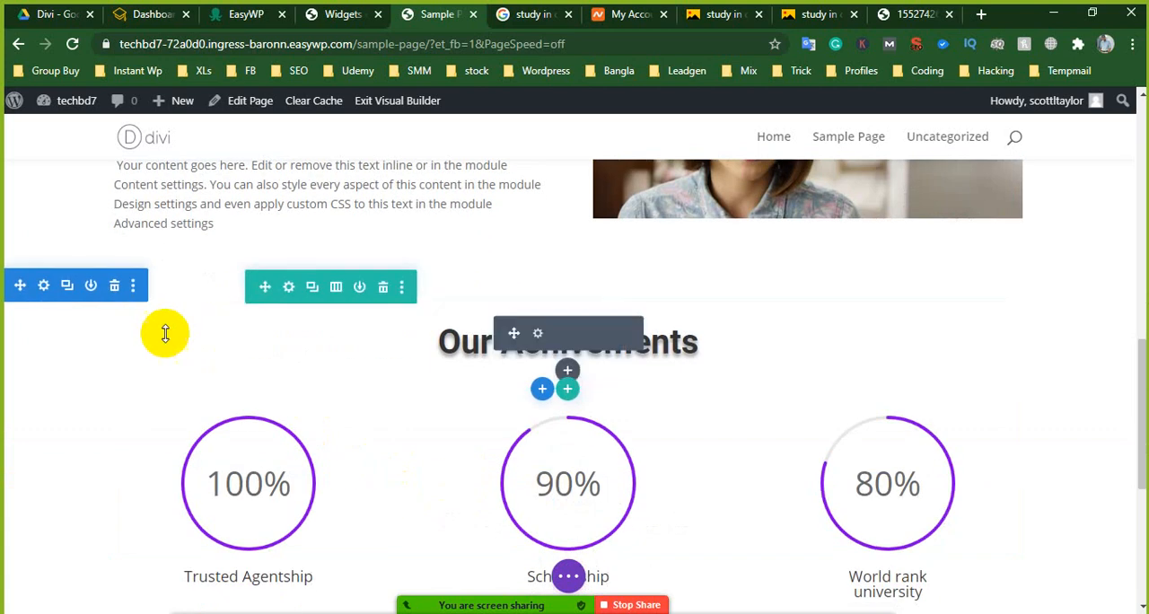
click(43, 284)
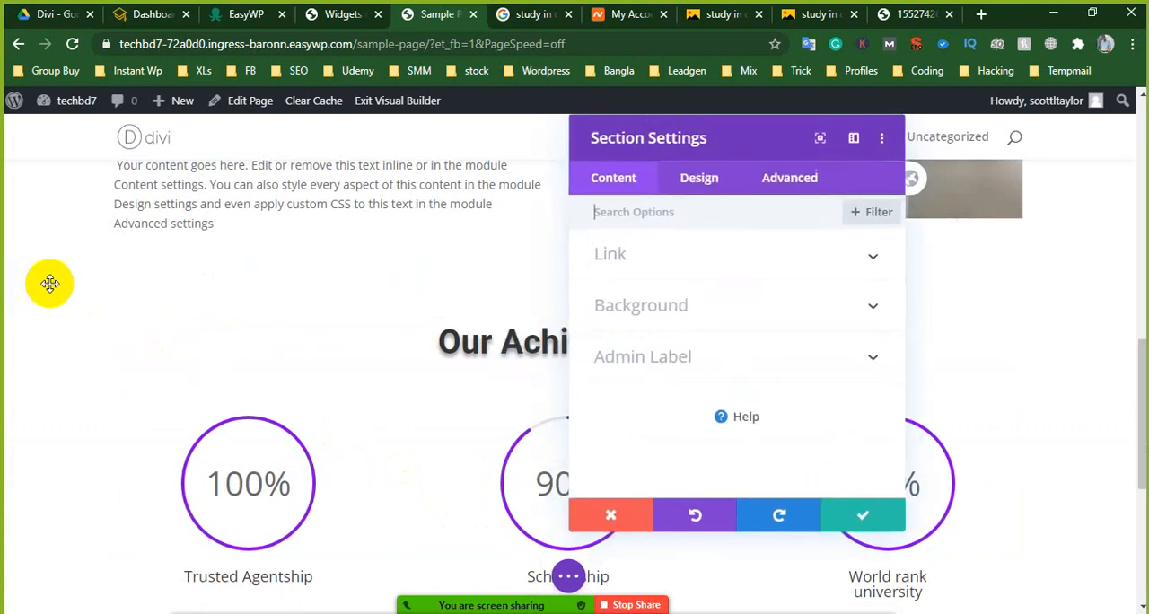
click(698, 182)
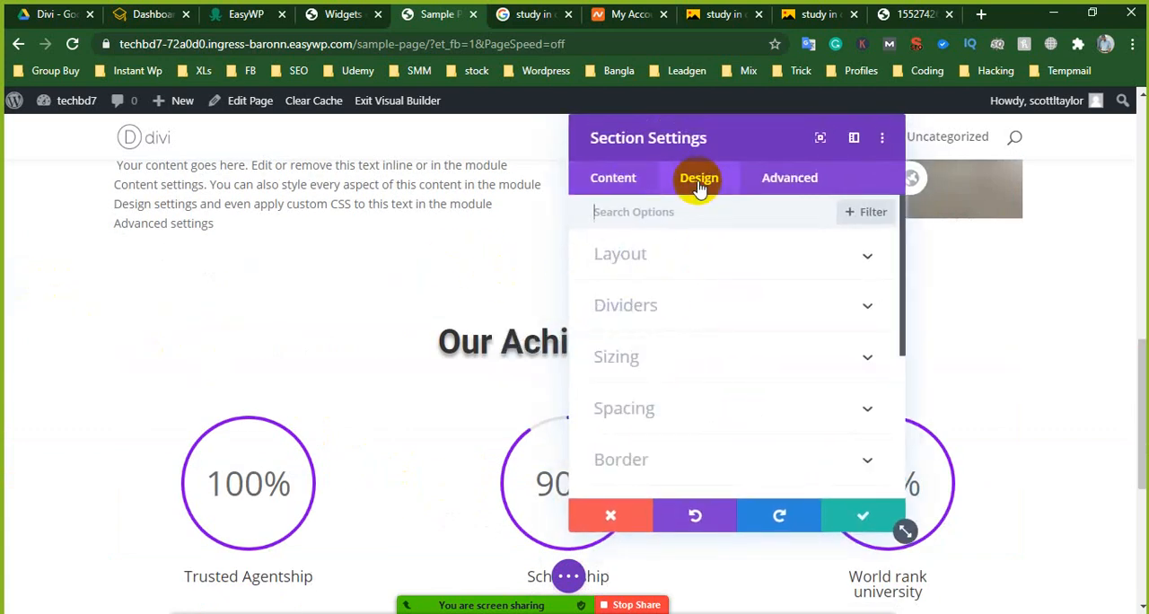
click(658, 315)
scroll(730, 393, down, 2)
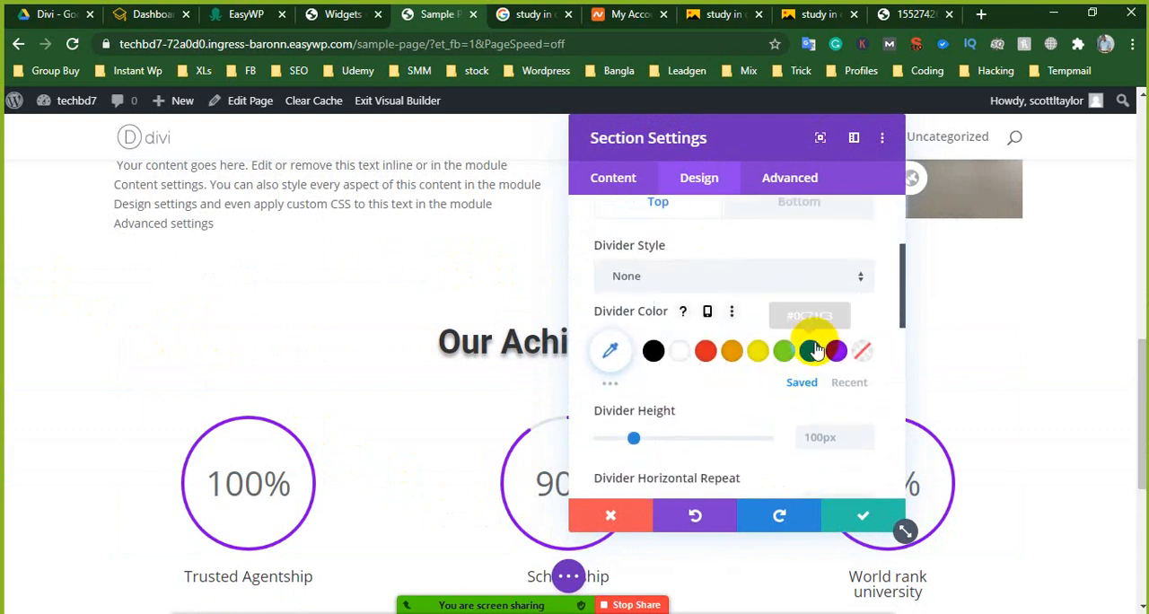
click(720, 286)
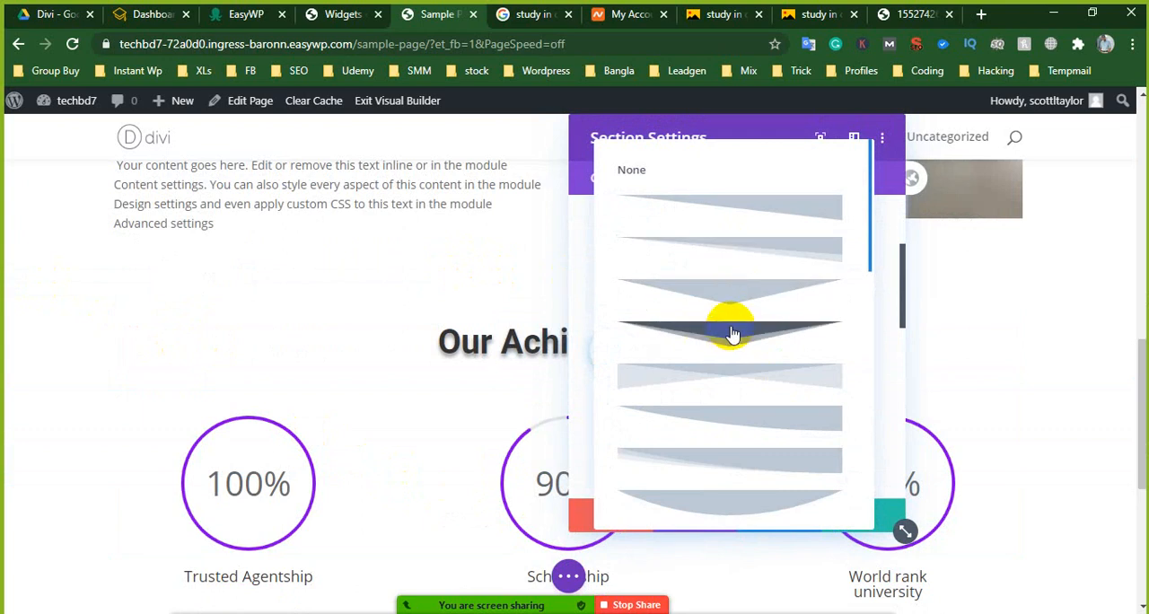
click(732, 334)
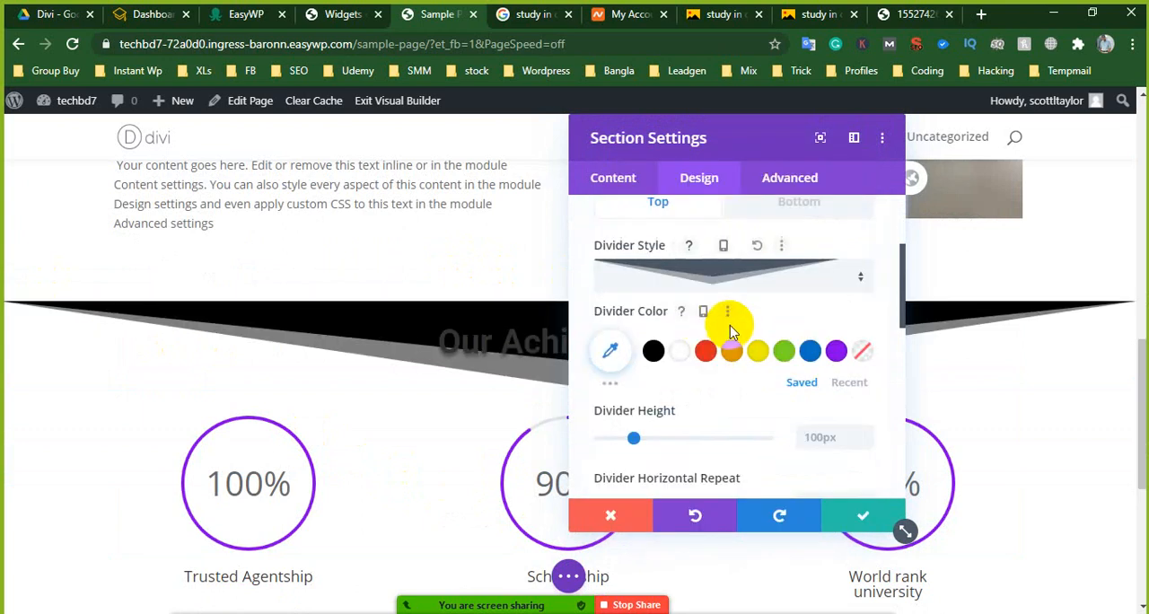
click(810, 352)
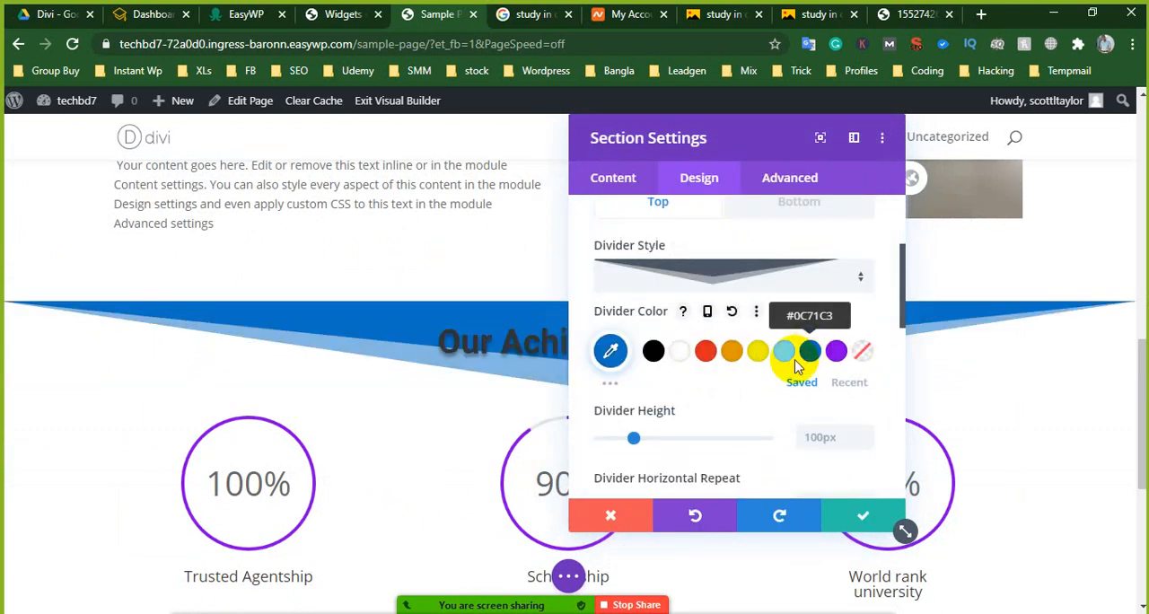
click(871, 517)
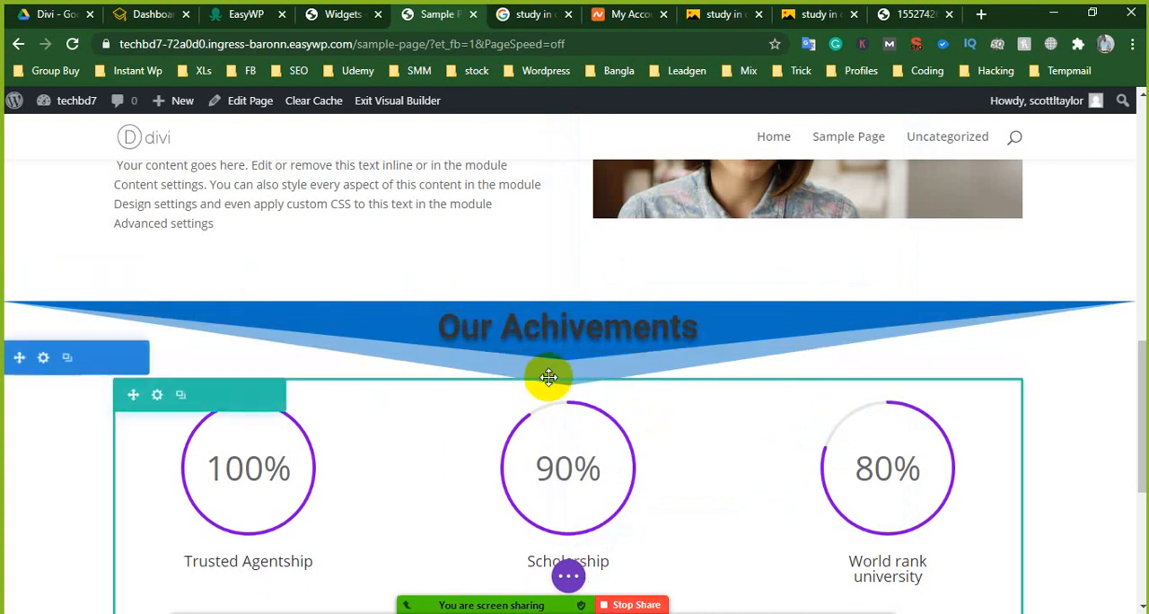
- Set the "Our Achivements" heading's Heading 2 text color to white #FFFFFF in its design options and save the module
scroll(546, 374, up, 4)
scroll(718, 350, down, 3)
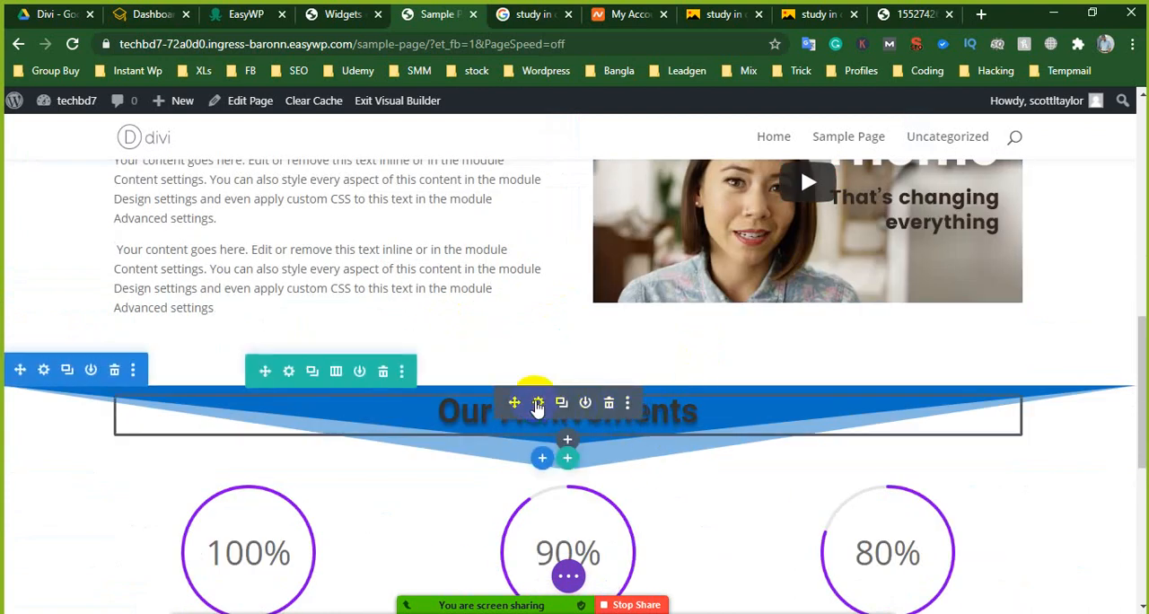
click(538, 404)
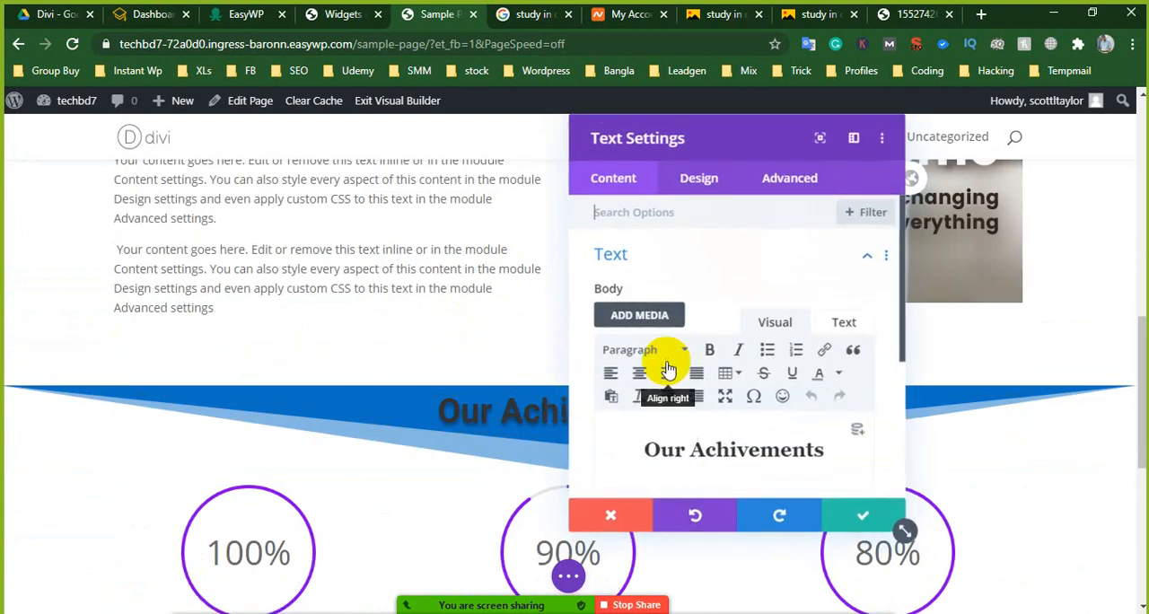
click(700, 178)
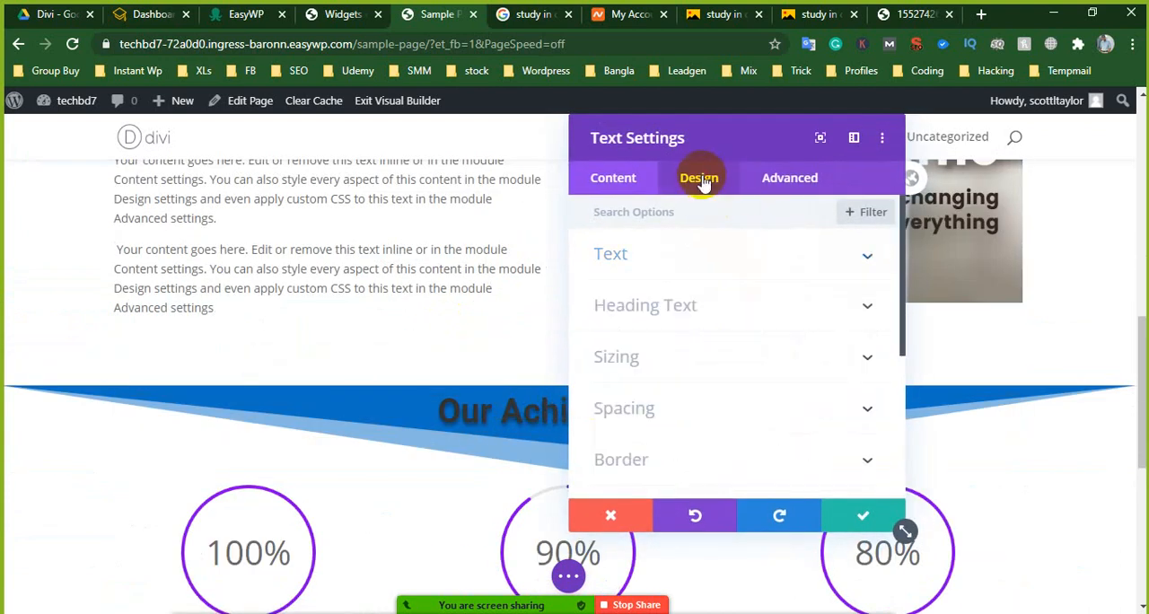
click(694, 304)
click(666, 266)
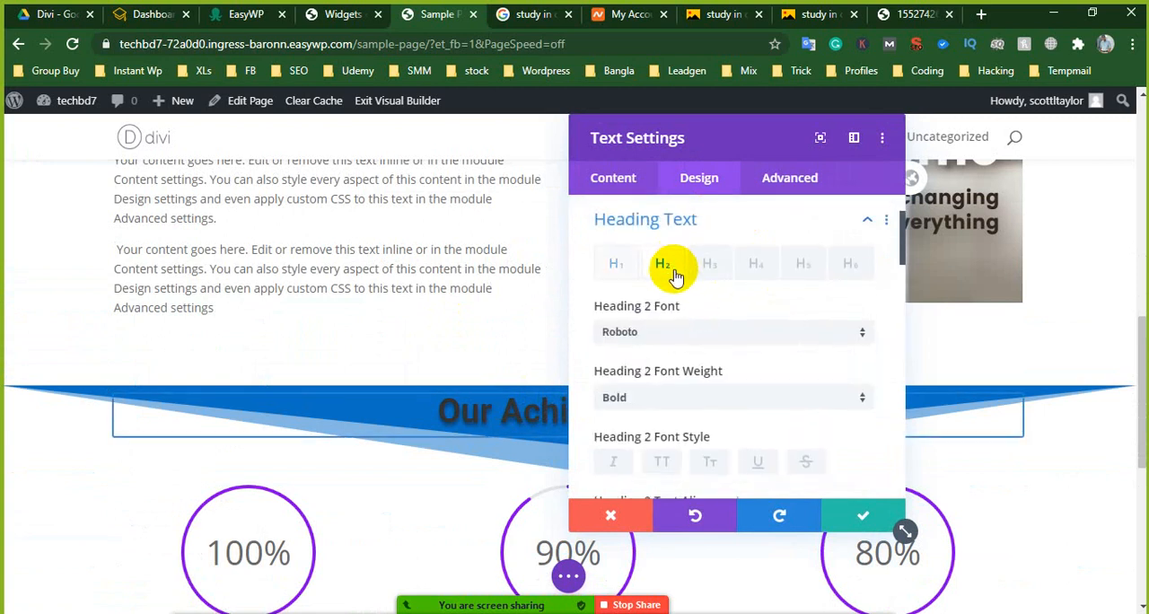
scroll(658, 342, down, 2)
scroll(656, 238, up, 2)
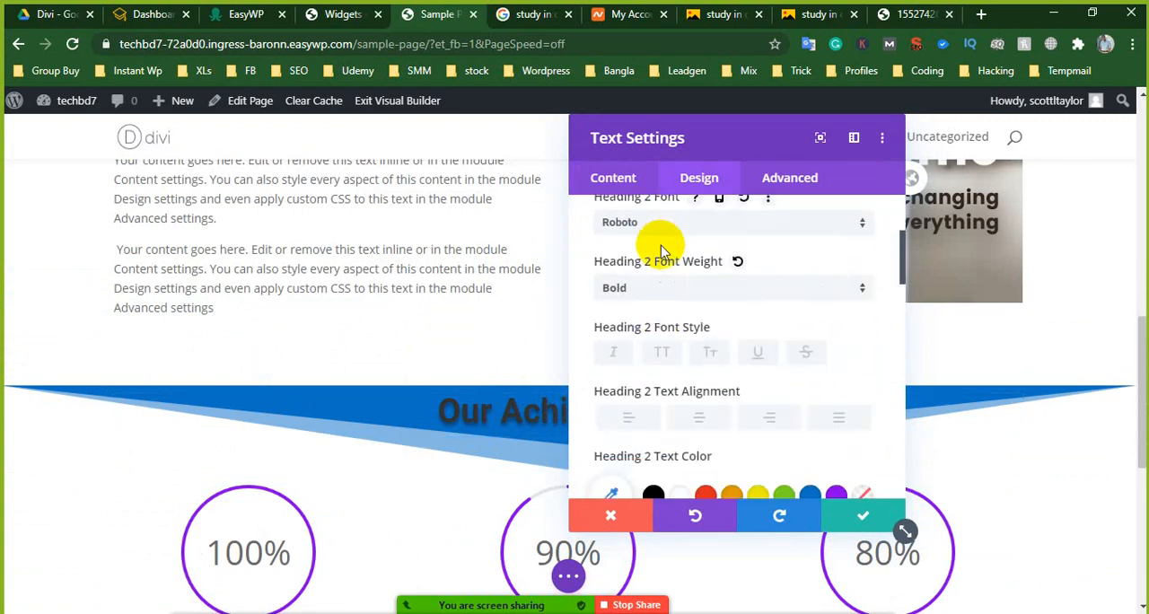
scroll(662, 345, down, 3)
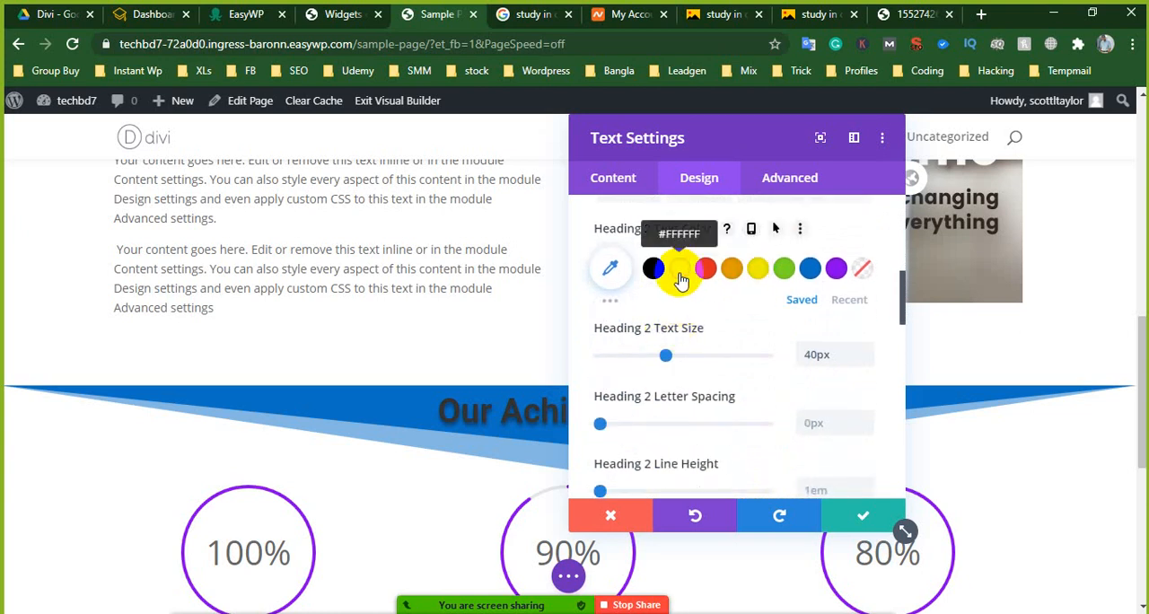
click(680, 278)
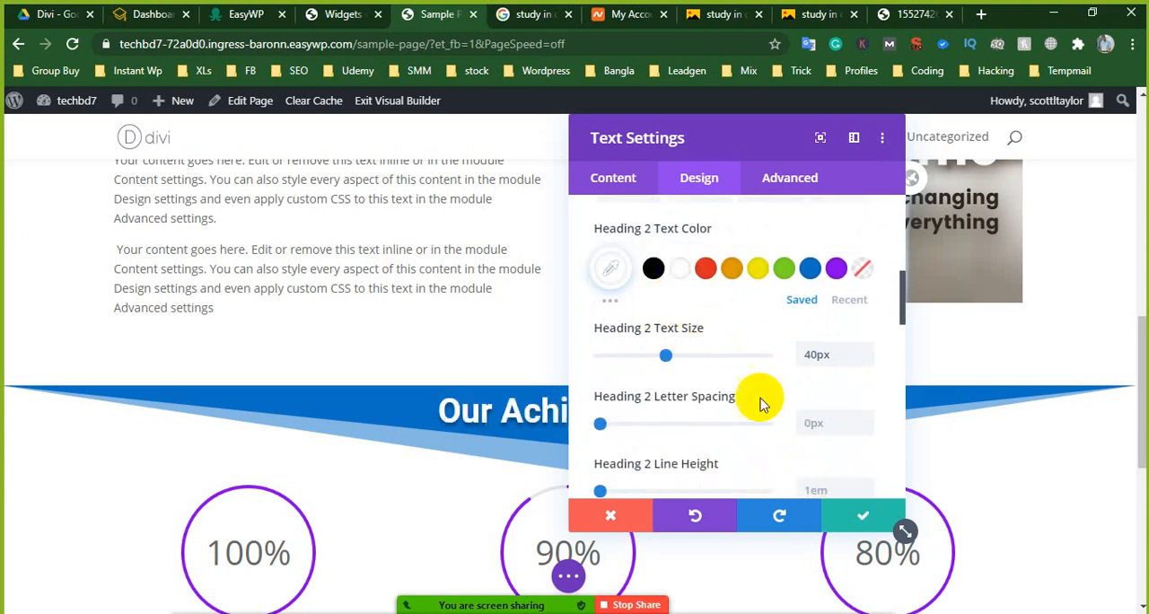
scroll(759, 404, down, 5)
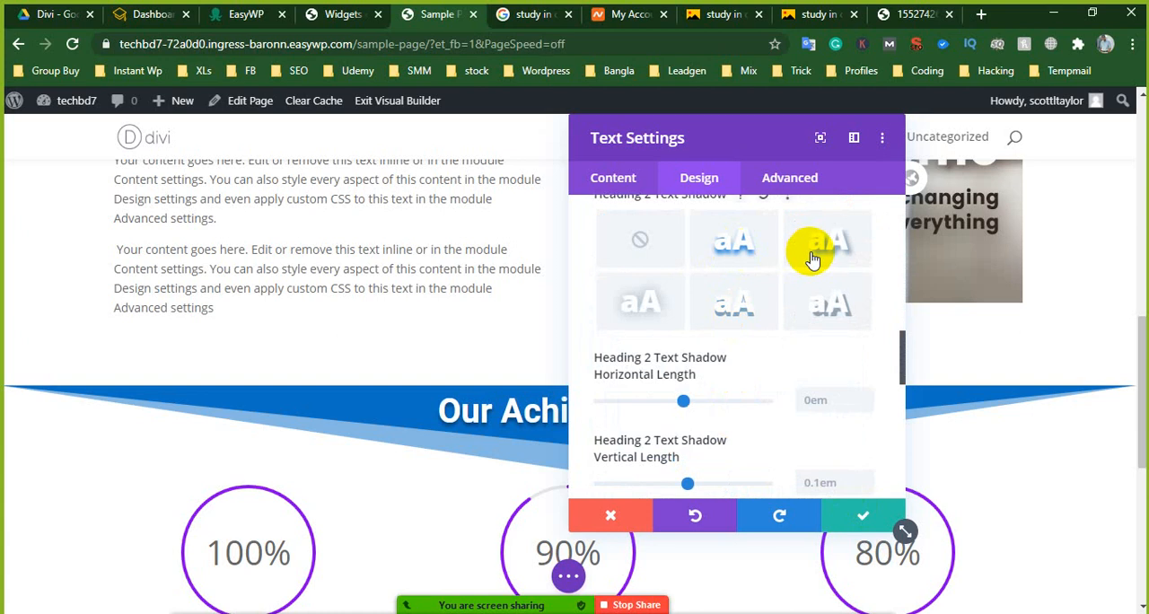
click(864, 517)
- Add a 1px border on all sides of the counter row below the "Our Achivements" heading
scroll(738, 438, down, 3)
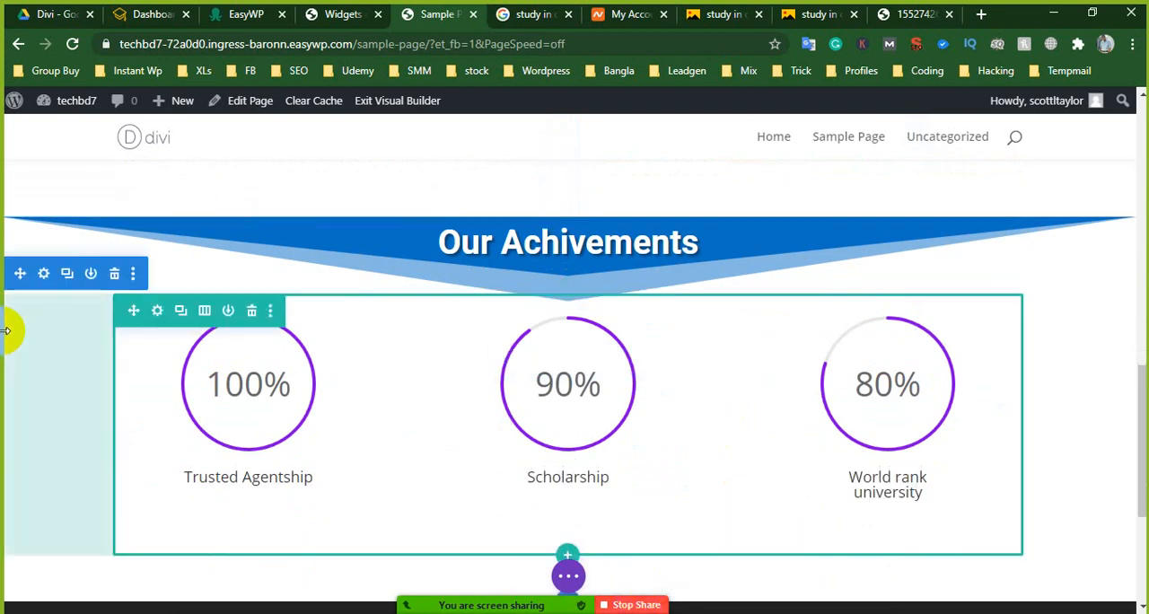
click(157, 309)
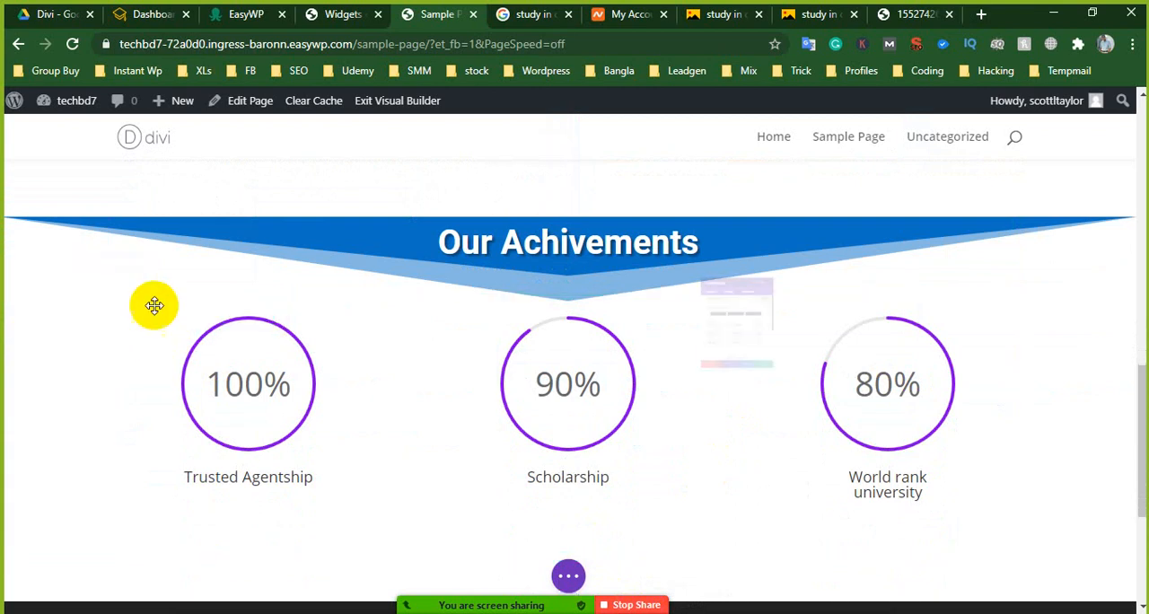
click(699, 184)
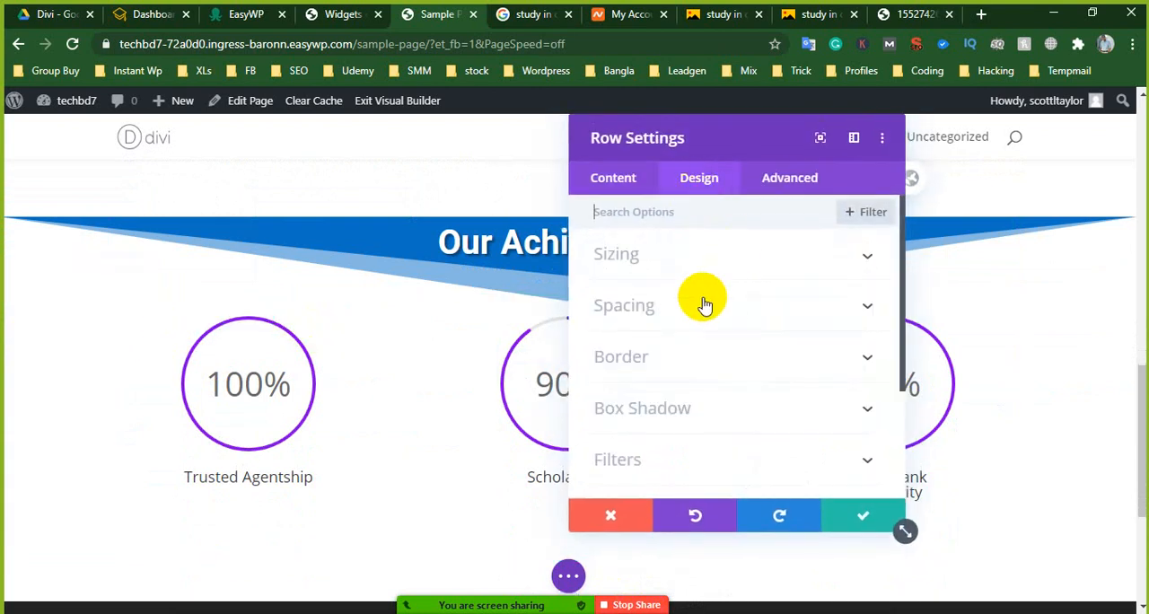
click(671, 360)
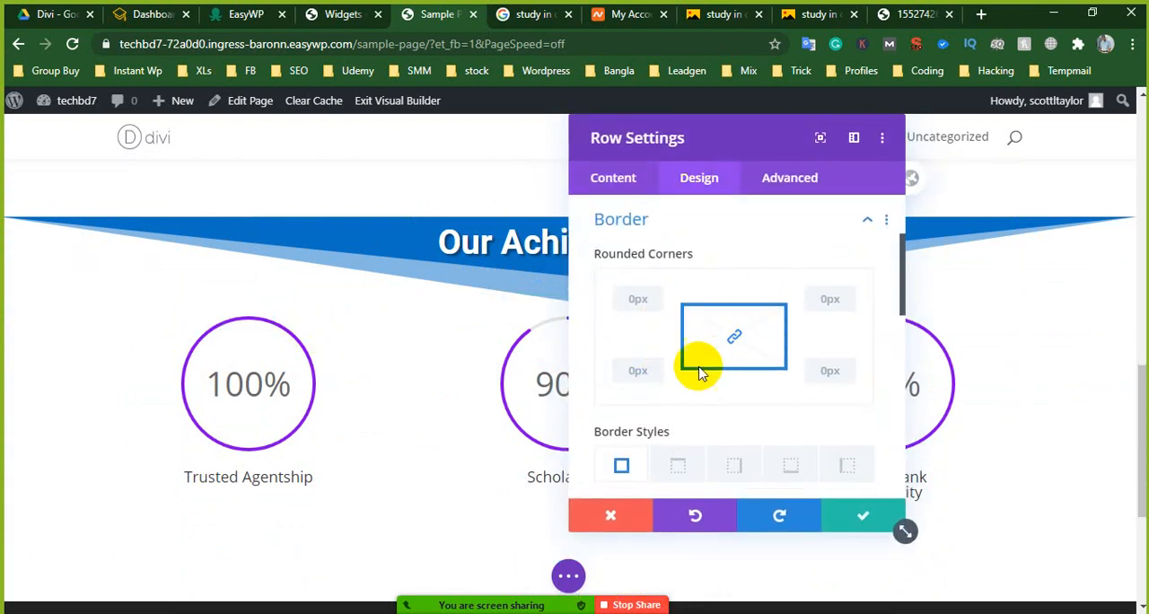
scroll(700, 372, down, 2)
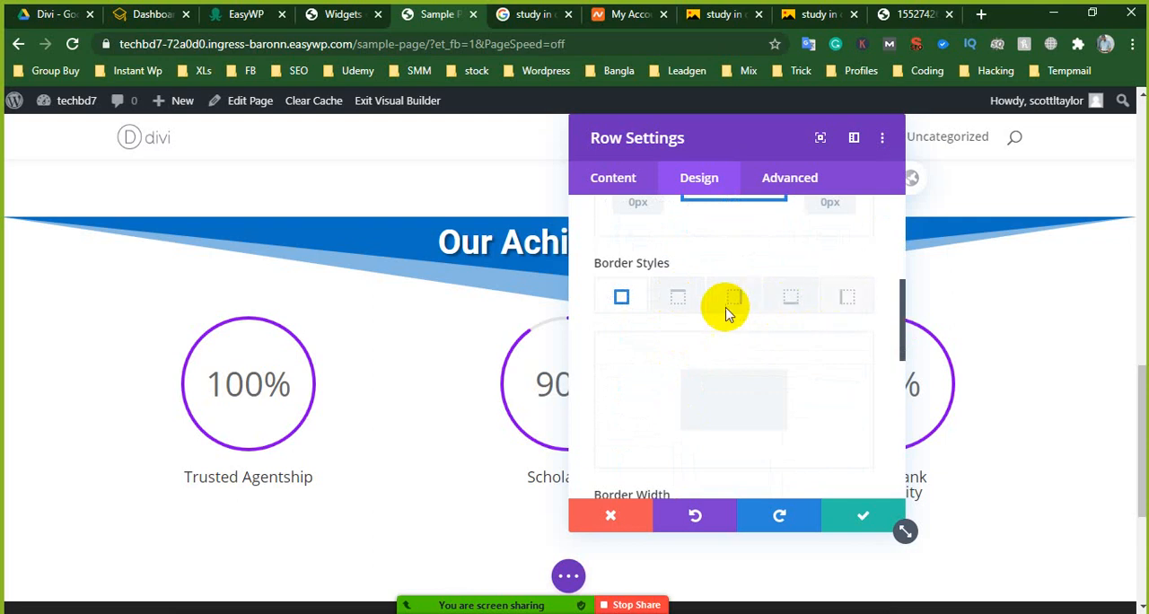
scroll(680, 350, down, 2)
scroll(680, 360, up, 1)
scroll(655, 368, down, 1)
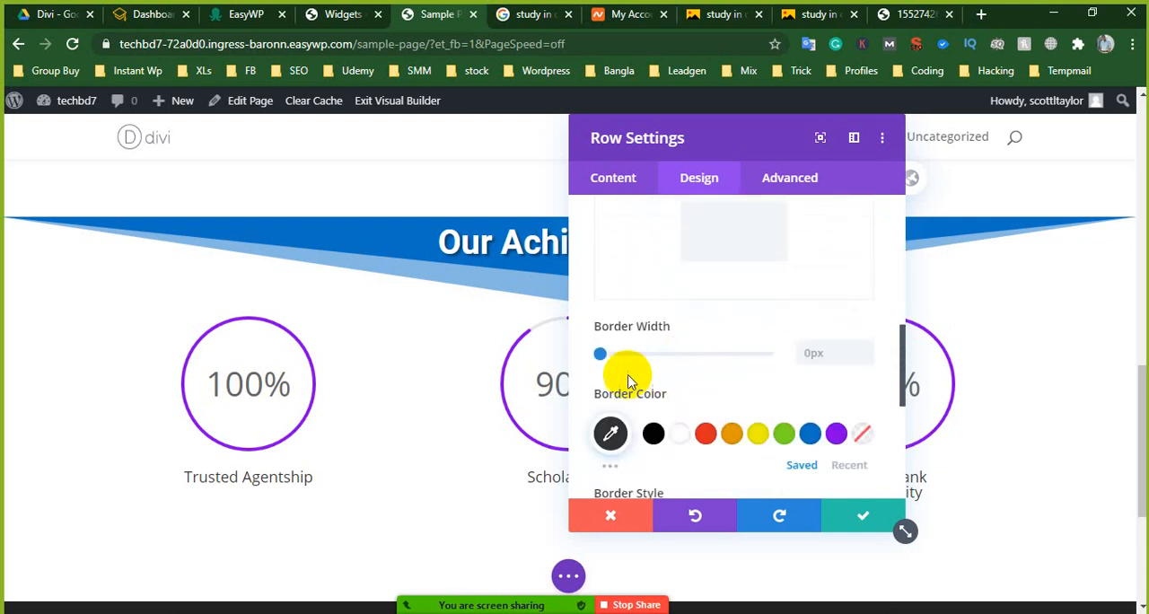
drag(602, 355, 608, 357)
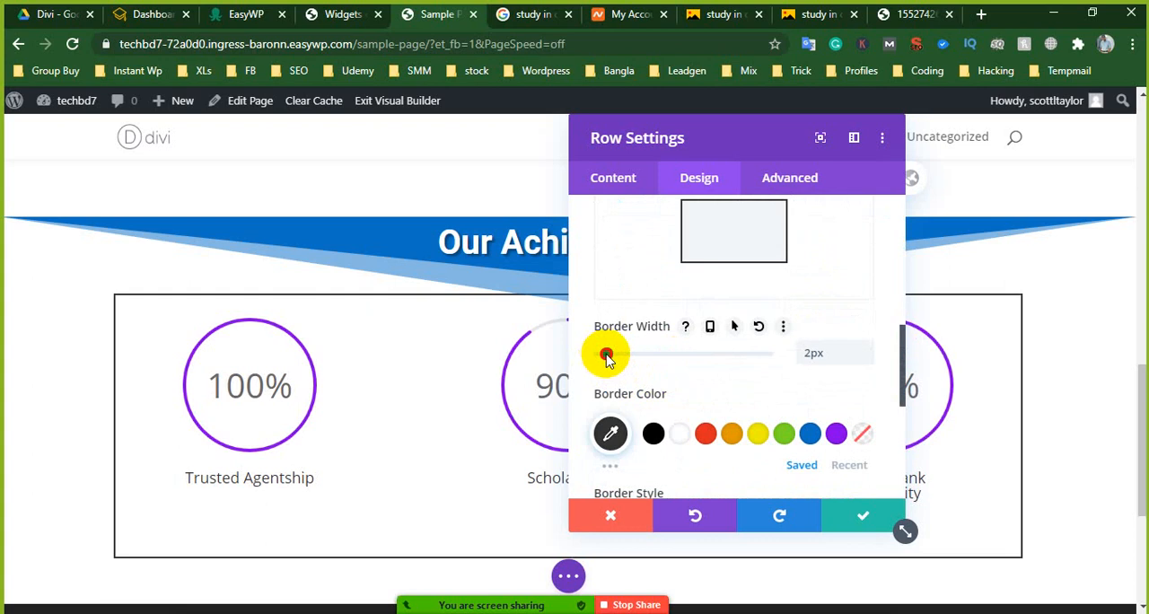
drag(607, 357, 605, 357)
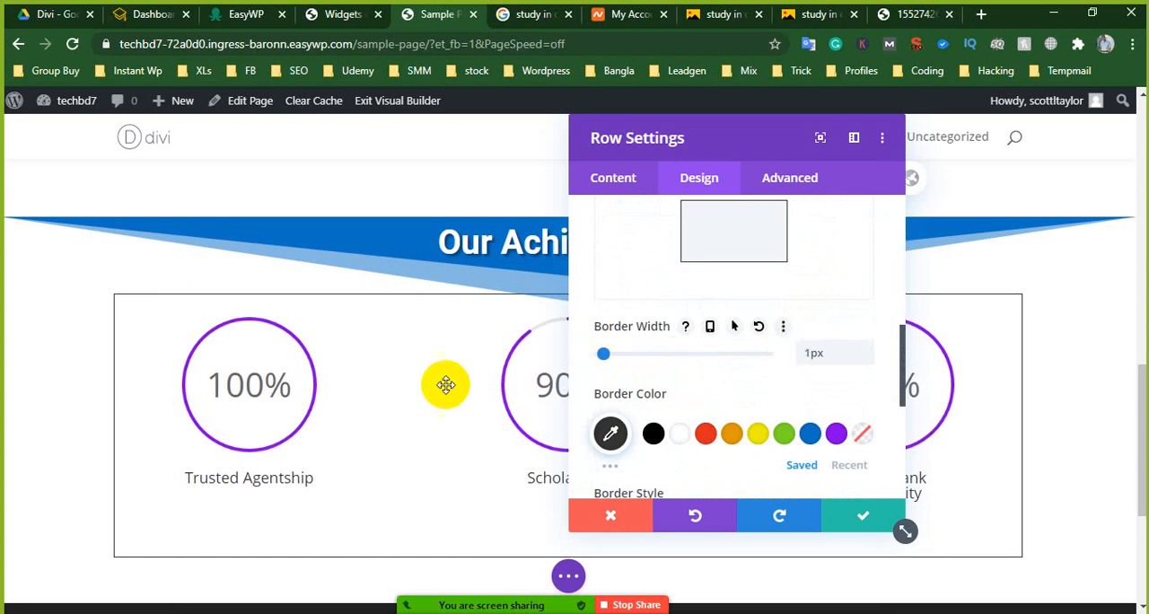
- Set the counter row's border style to Dotted
scroll(687, 395, down, 3)
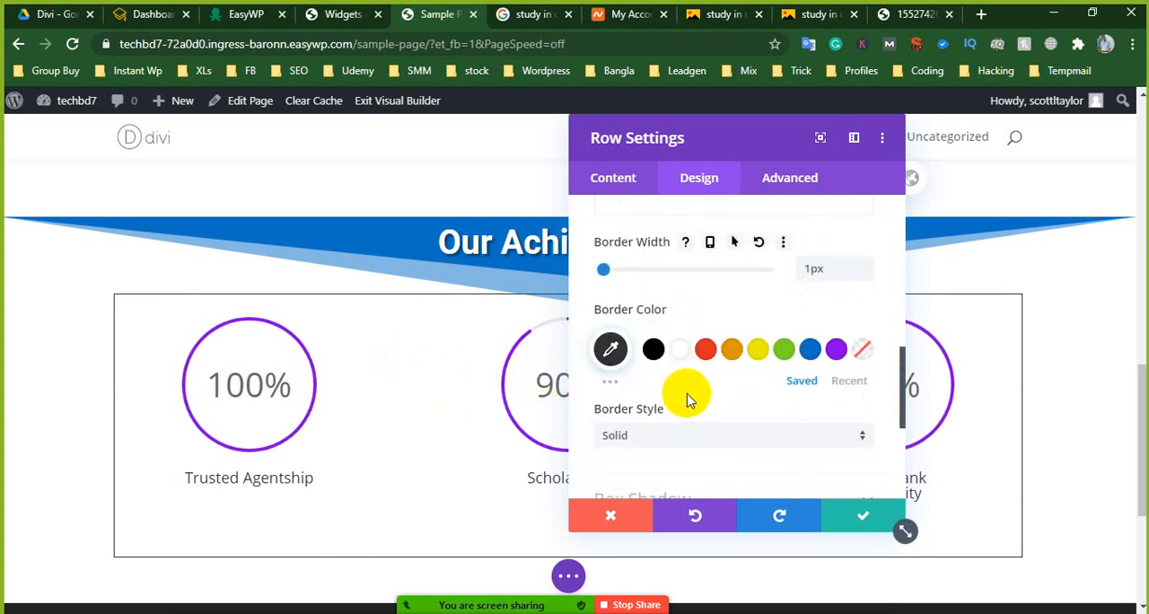
click(637, 357)
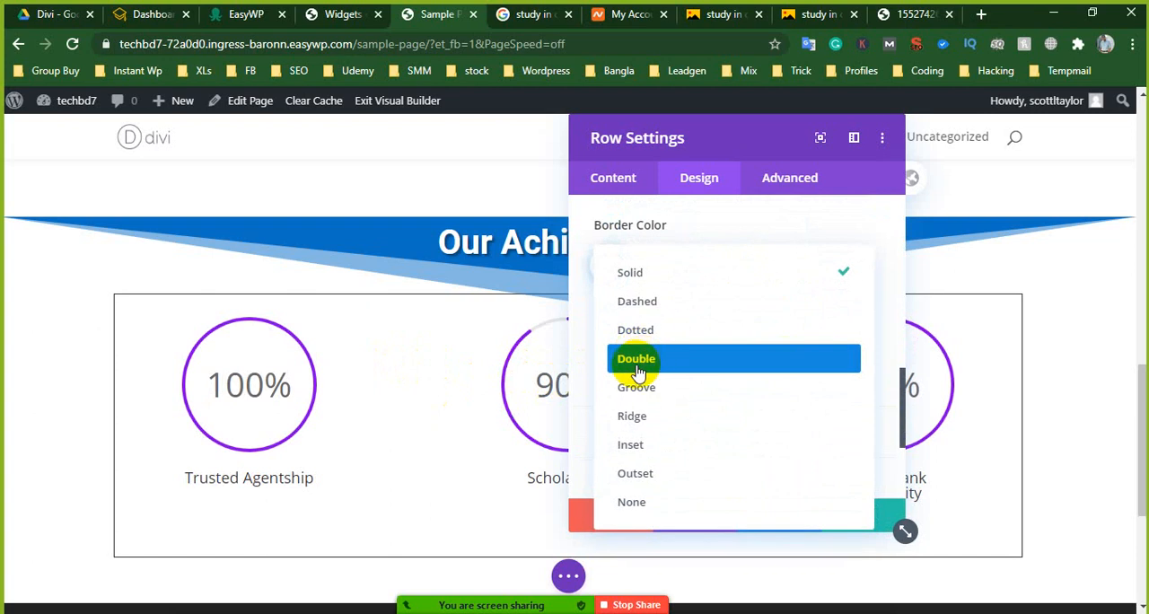
click(656, 345)
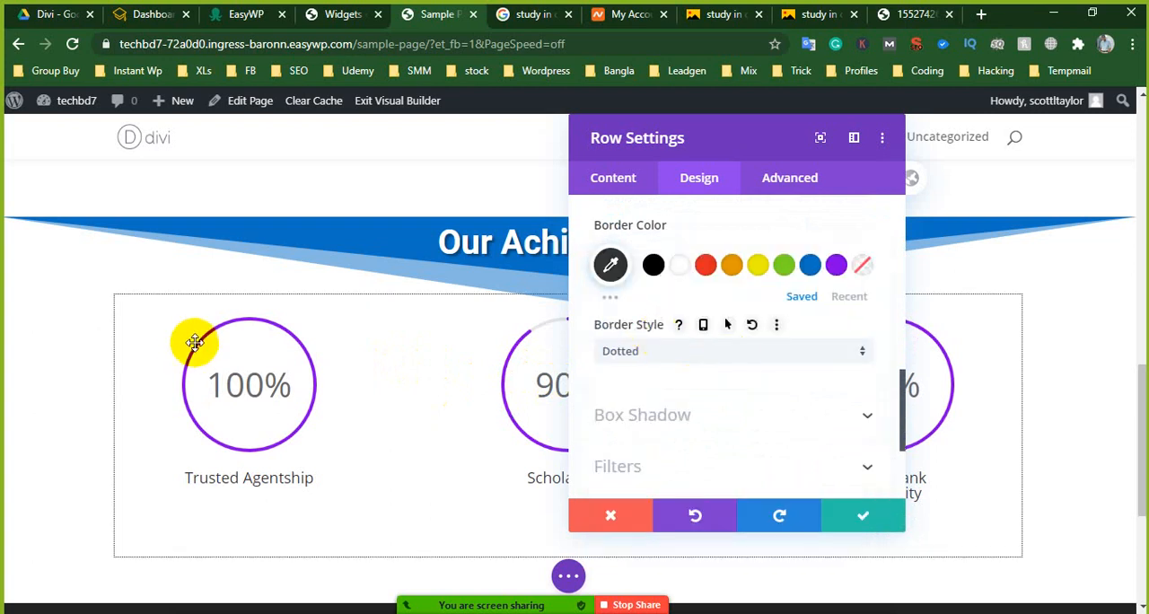
scroll(733, 329, up, 1)
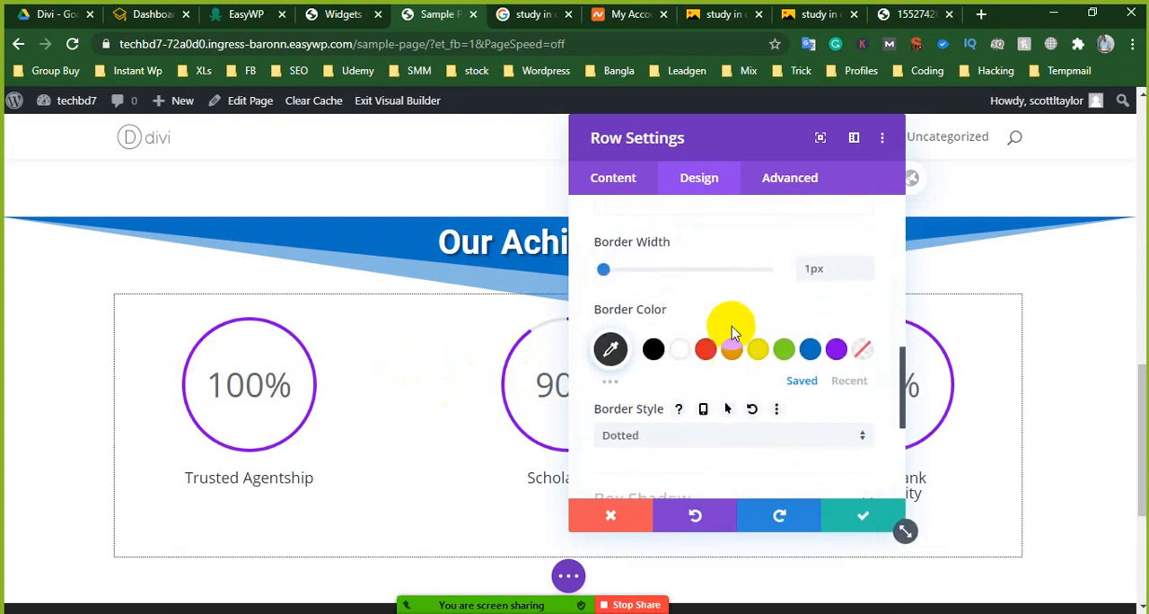
- Apply the first box shadow preset, a soft outer shadow around all sides, to the counter row
scroll(768, 429, down, 2)
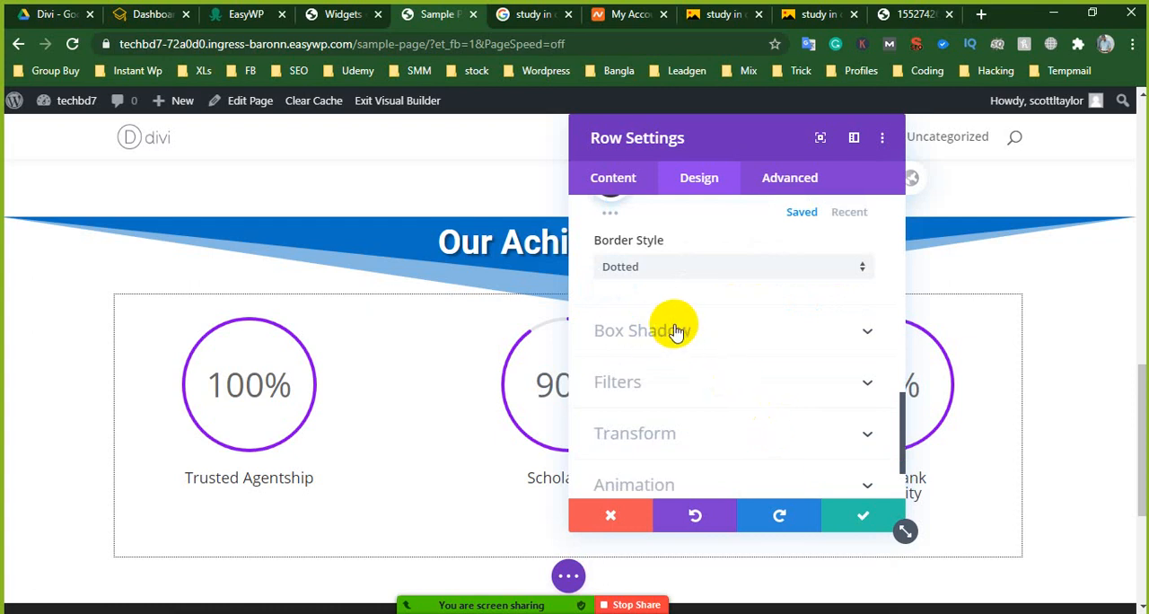
click(643, 334)
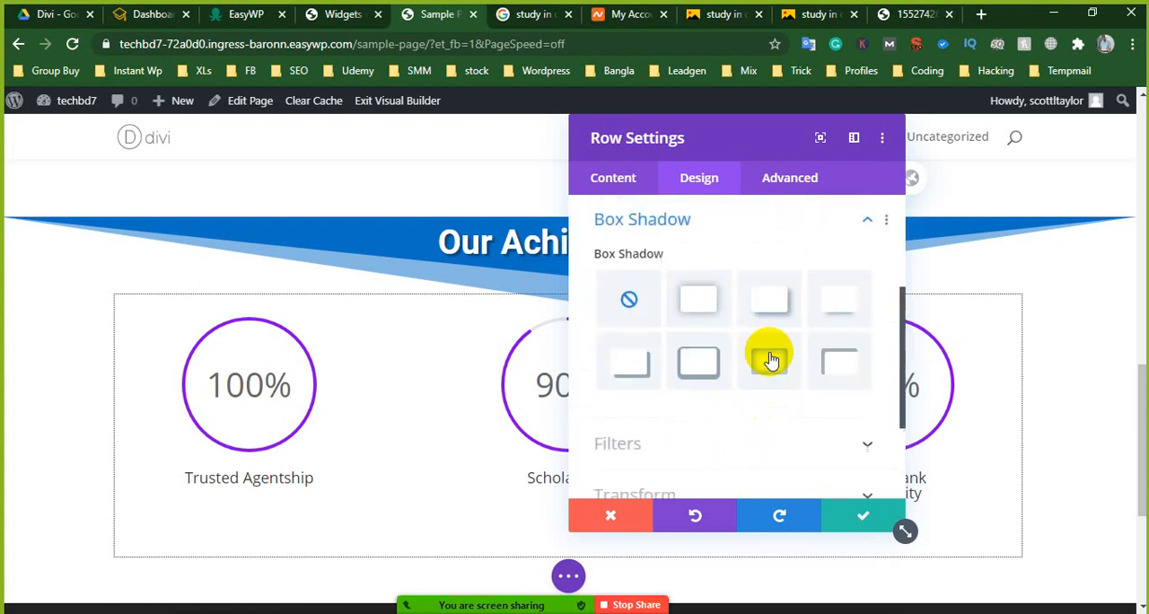
click(706, 308)
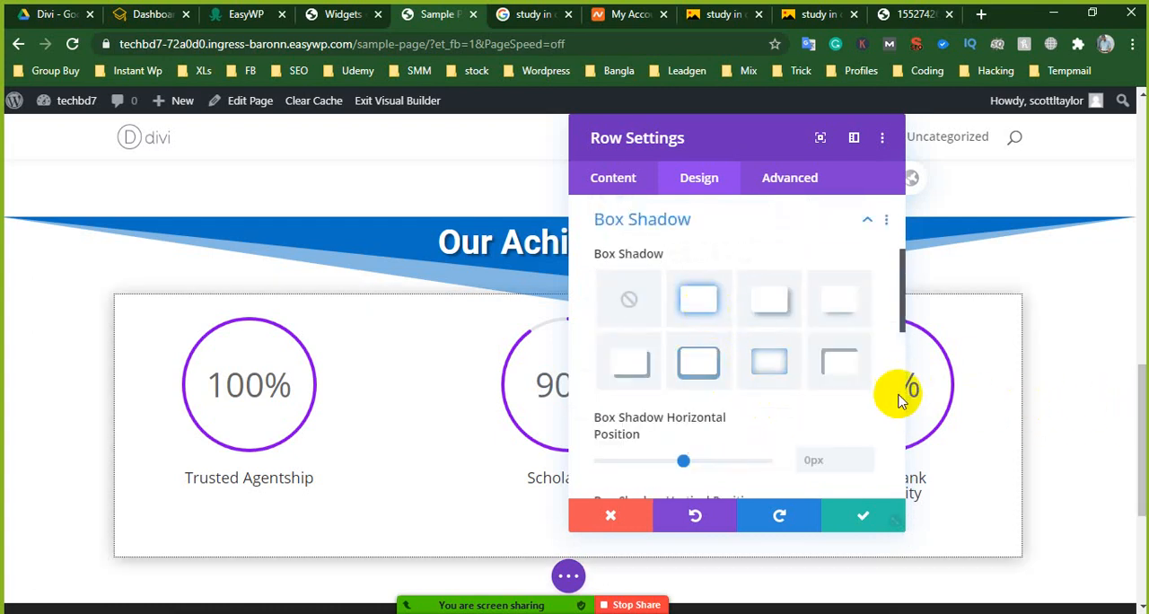
scroll(685, 419, down, 1)
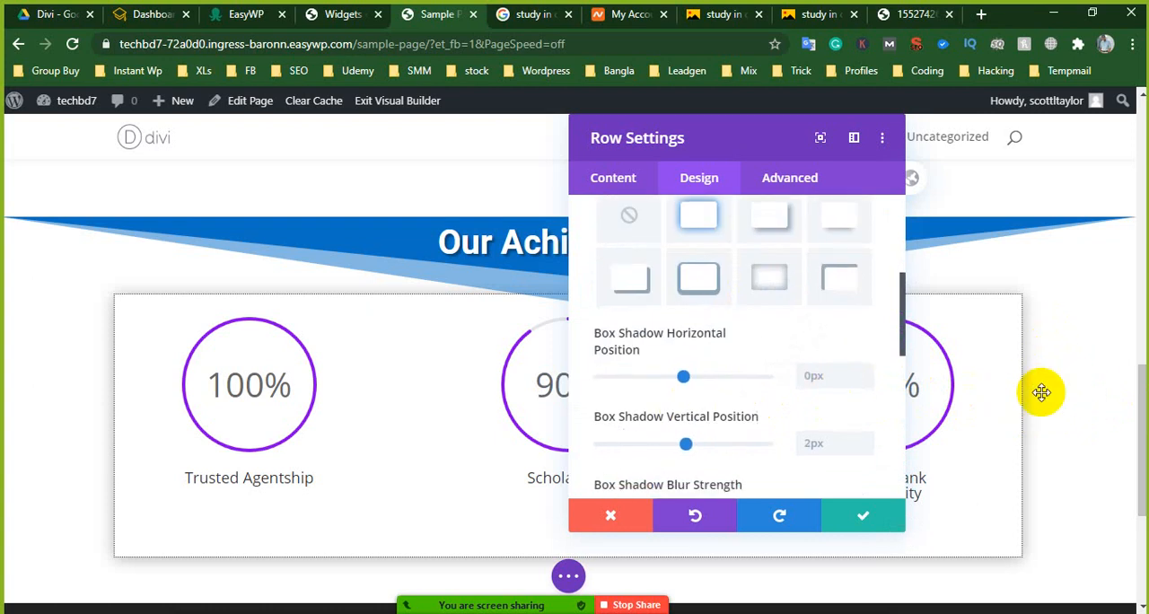
scroll(715, 404, down, 3)
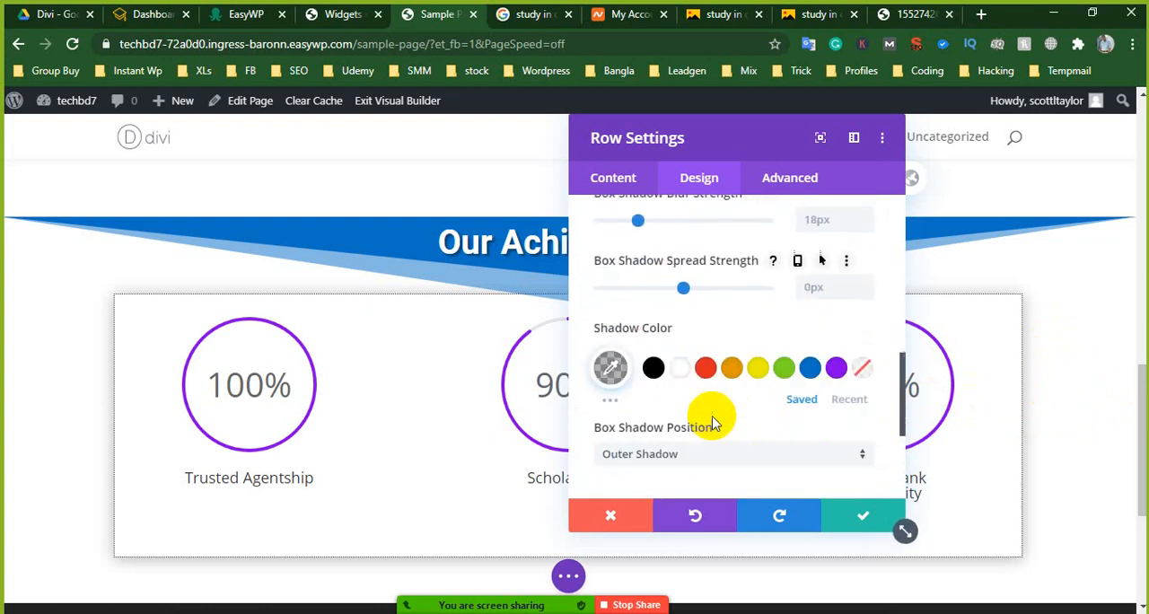
scroll(714, 423, down, 3)
scroll(711, 422, up, 4)
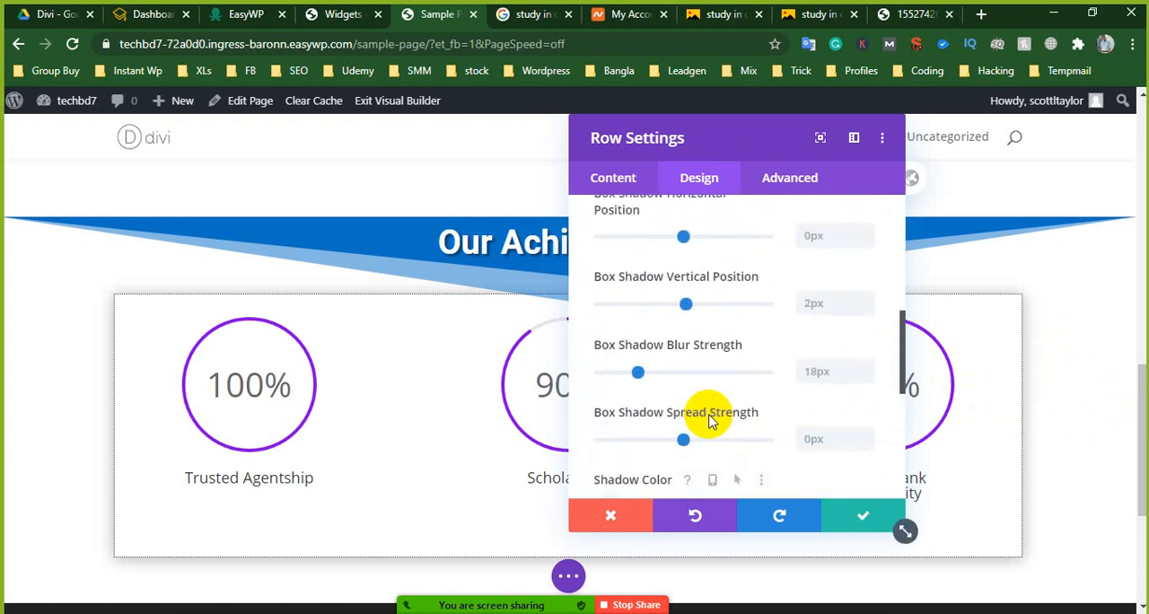
scroll(705, 404, up, 5)
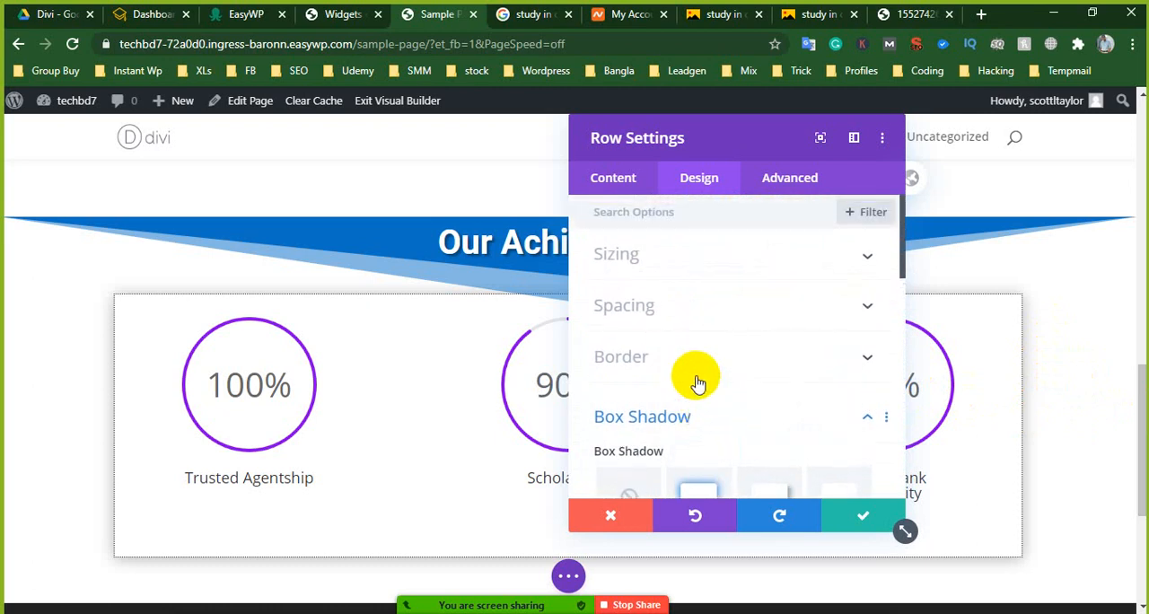
- Reopen the counter row's border options at the rounded corners and border styles
click(699, 381)
scroll(695, 381, down, 3)
scroll(691, 381, up, 2)
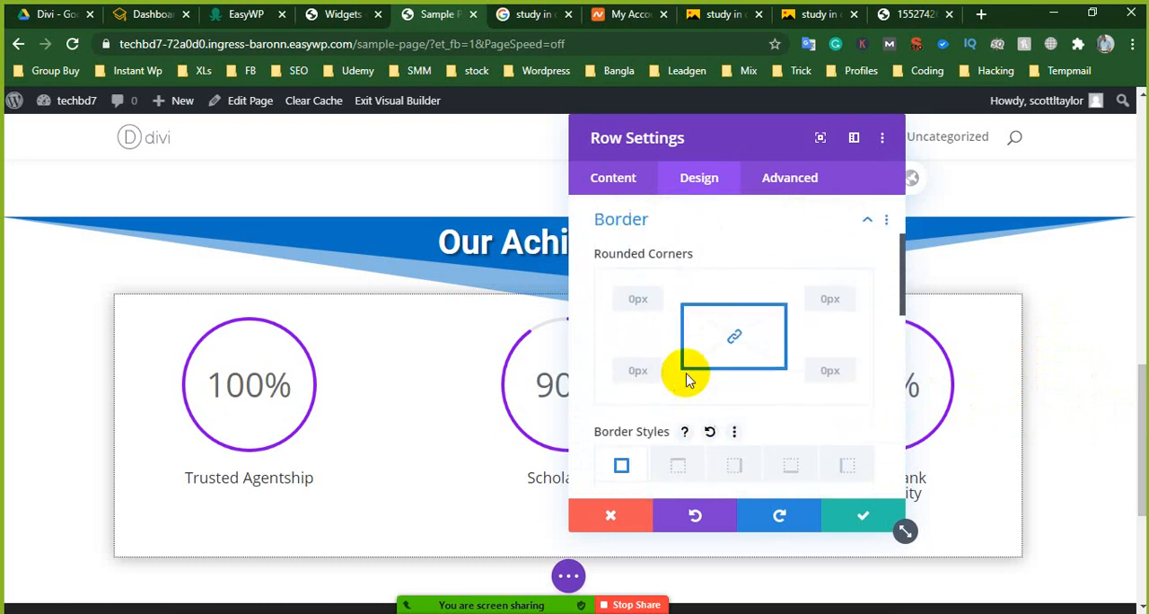
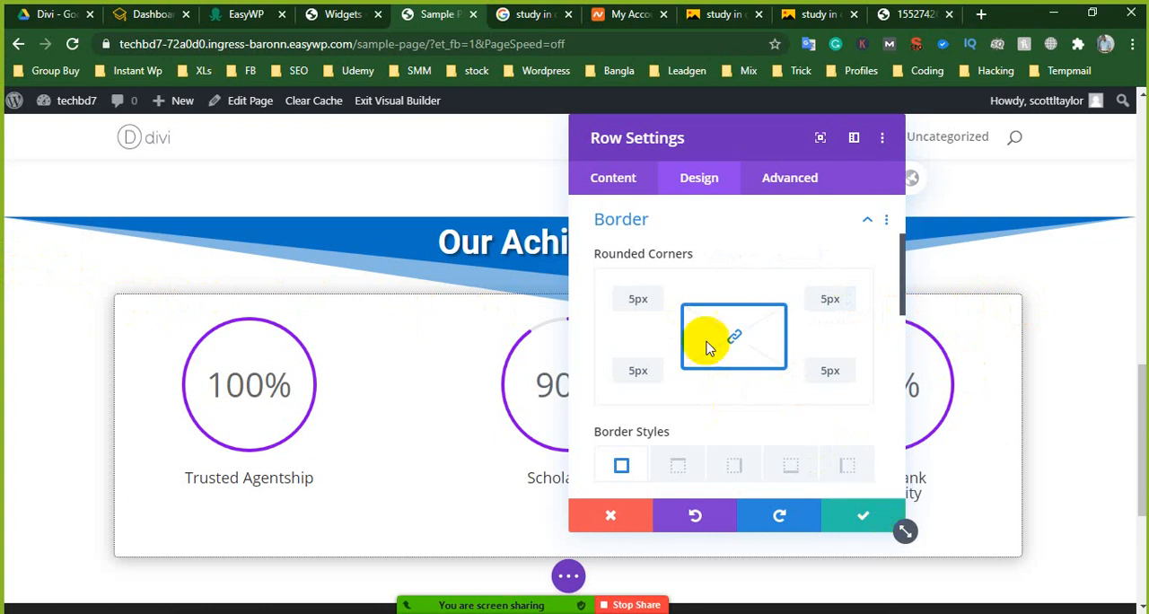
- Try the Fade, Slide, Bounce, Zoom, Flip, Fold and Roll animation styles on the achievements row
scroll(709, 391, down, 8)
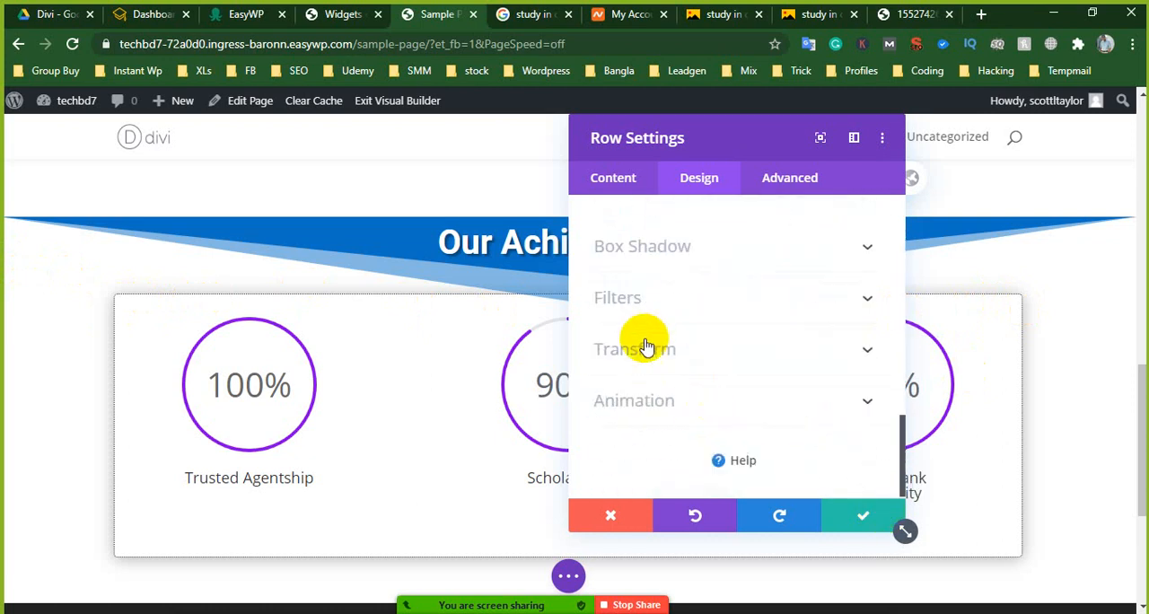
click(643, 401)
click(702, 321)
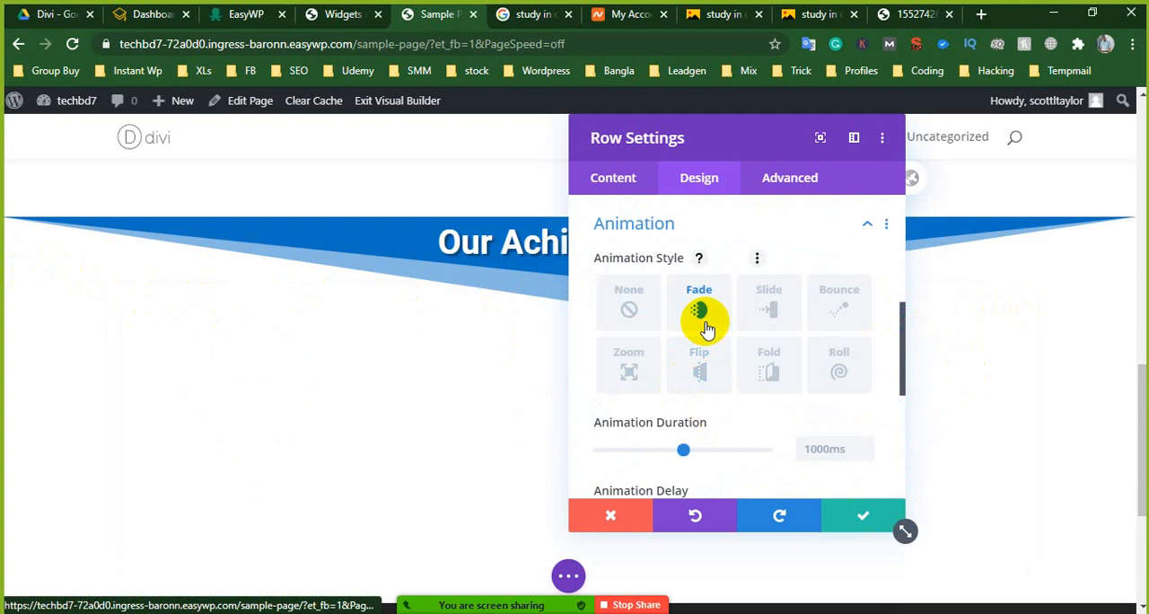
click(770, 313)
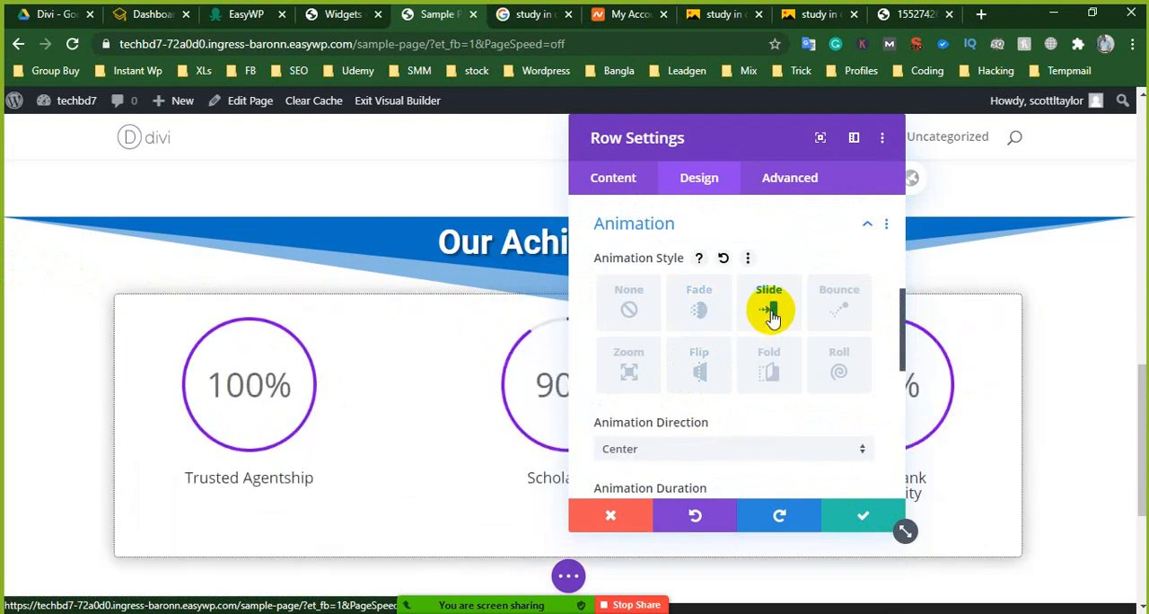
click(837, 314)
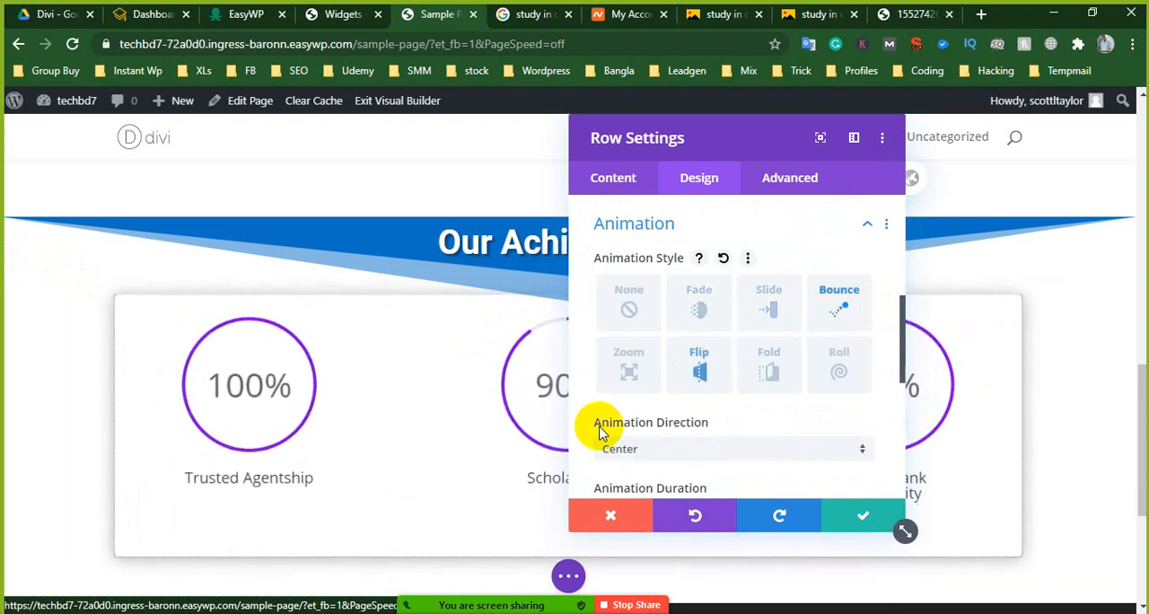
click(631, 370)
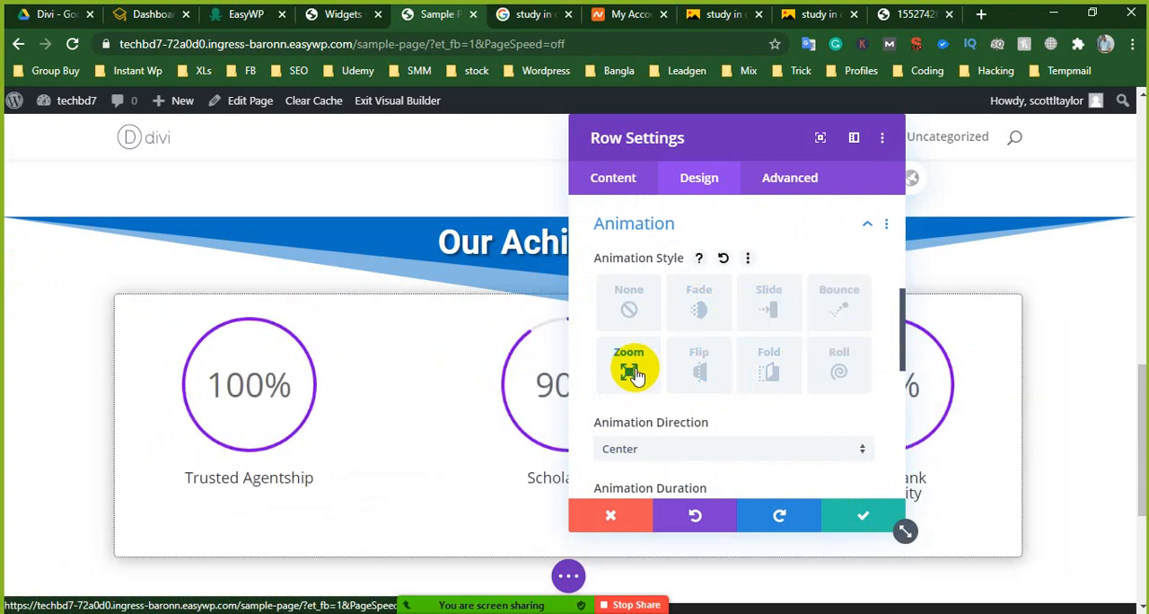
click(707, 375)
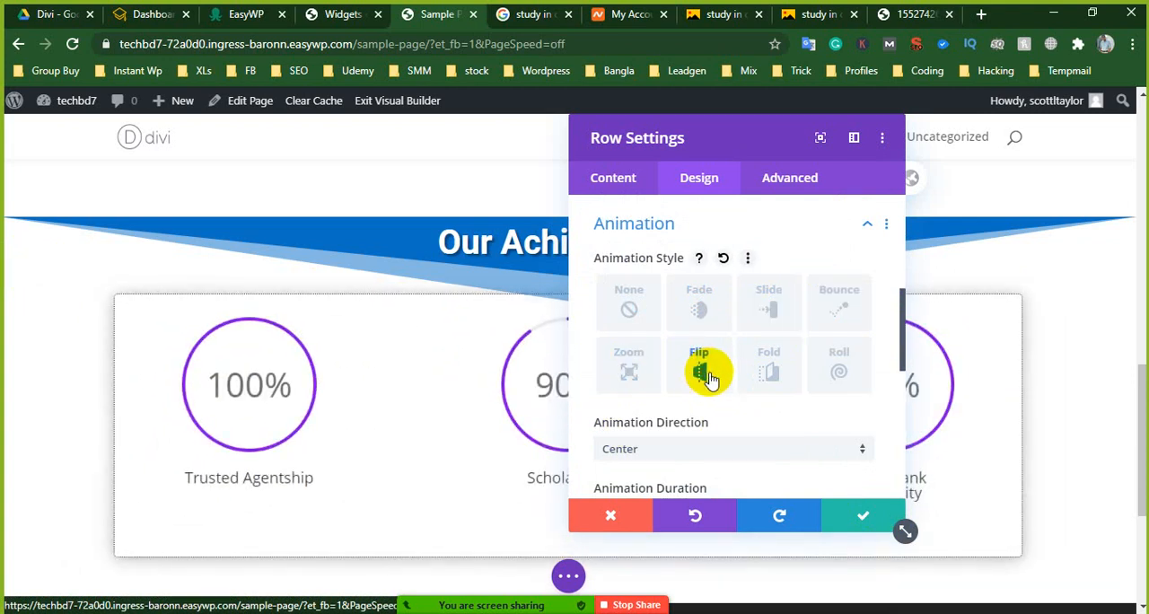
click(767, 375)
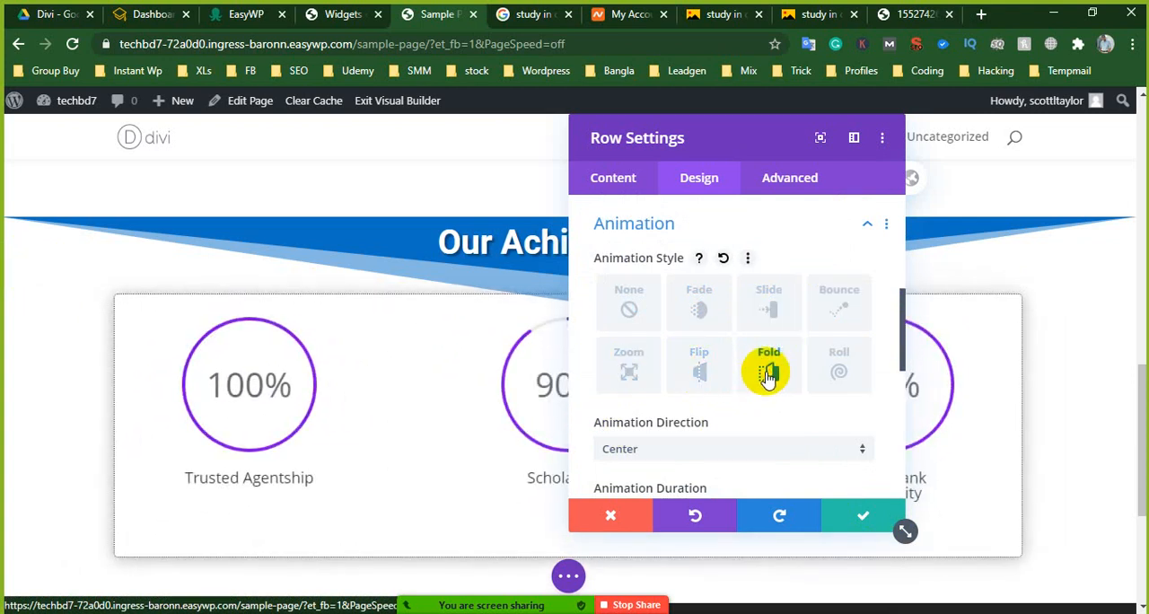
click(847, 378)
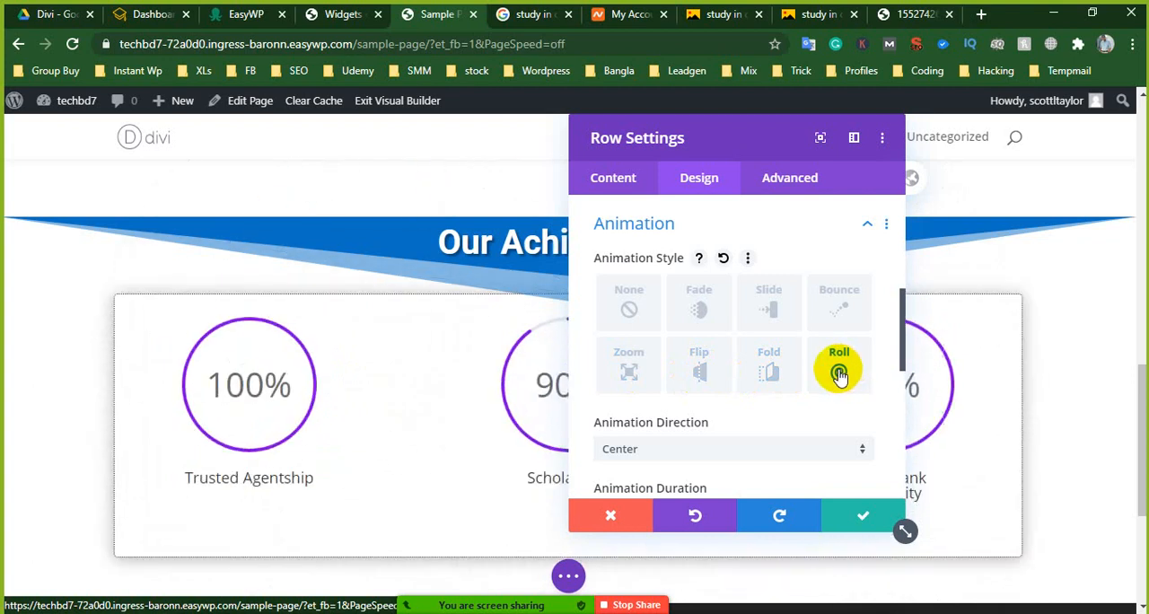
- Compare Flip, Slide and Fade, apply the Bounce animation style to the achievements row, and slightly increase the spacing above the row
click(699, 385)
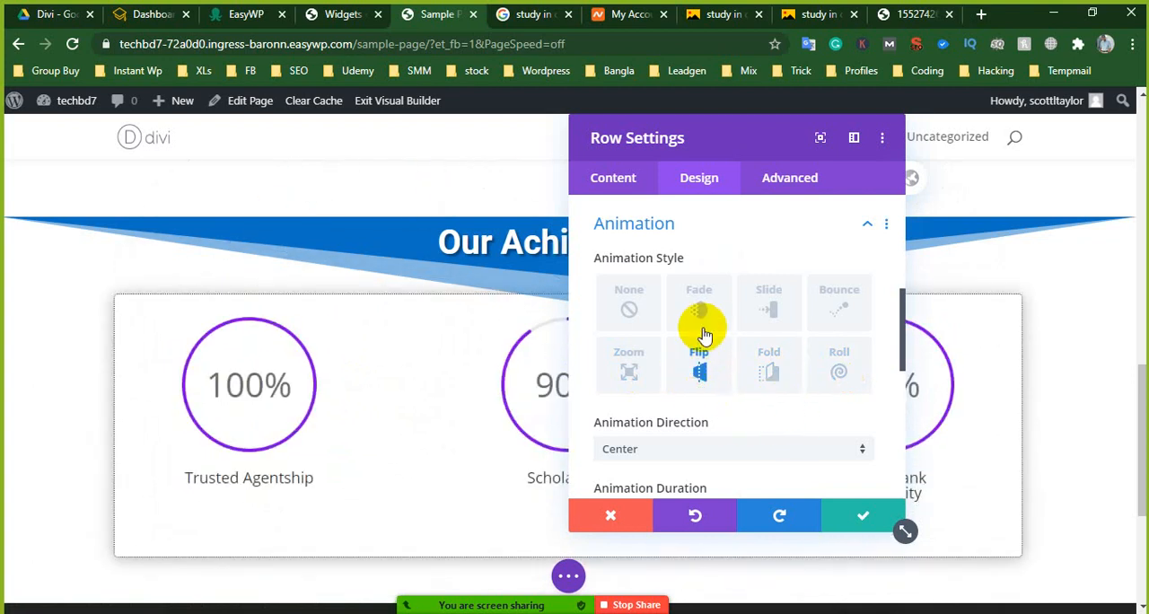
click(772, 302)
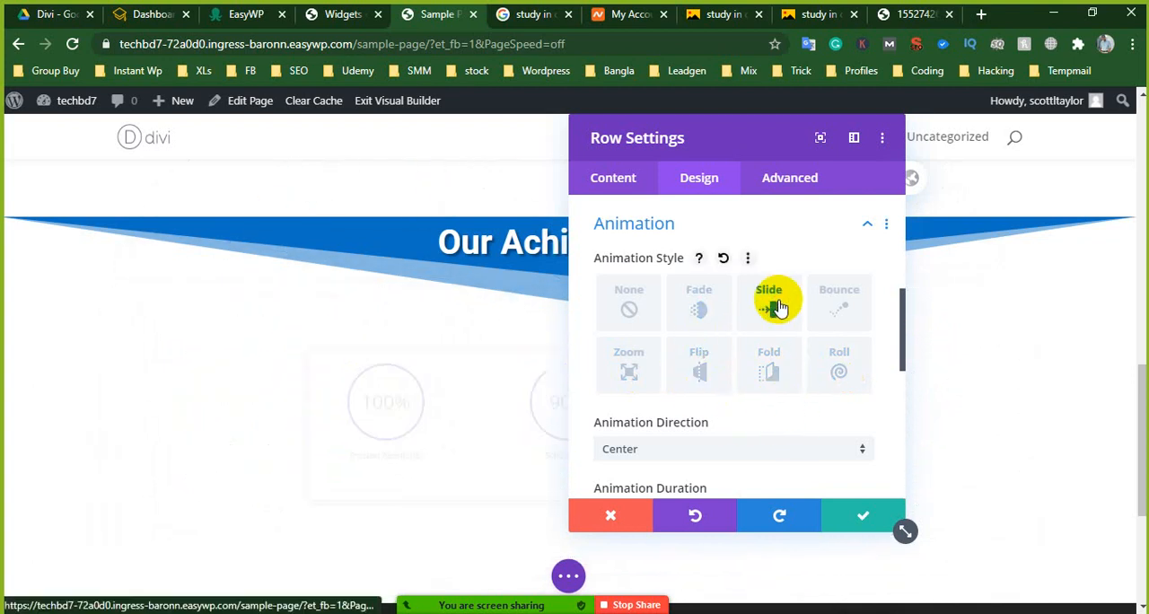
click(698, 308)
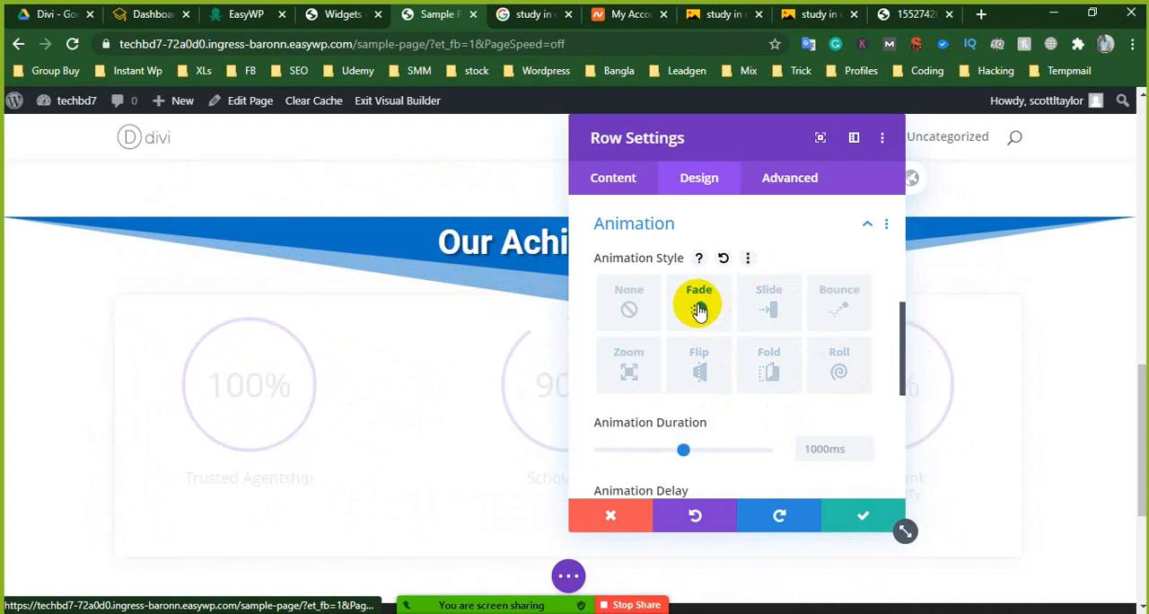
click(826, 309)
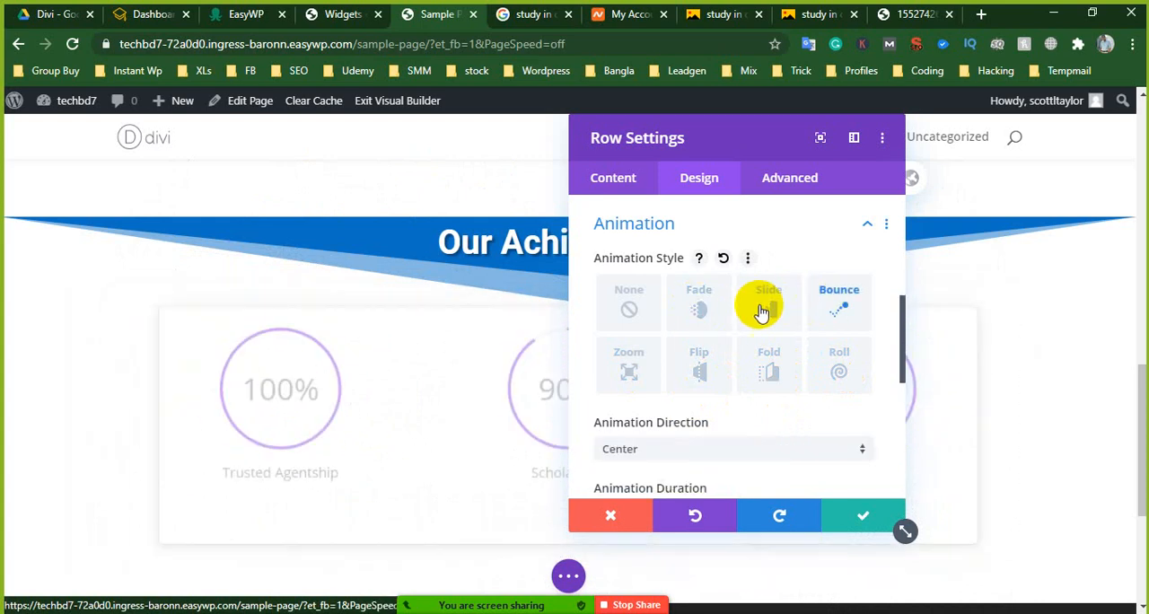
click(882, 519)
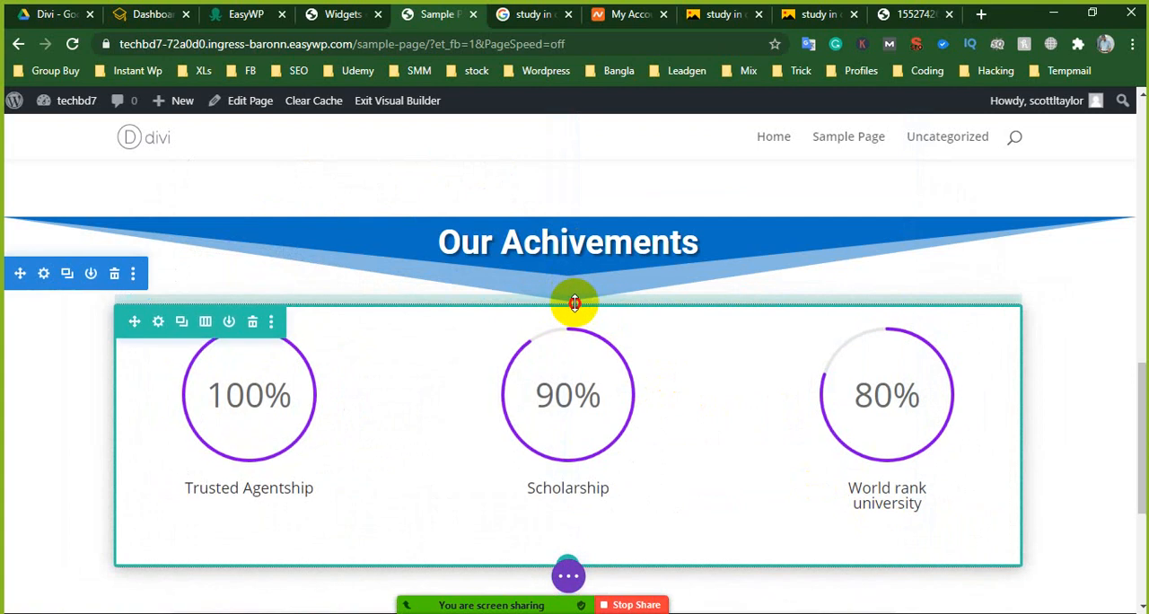
drag(574, 303, 580, 300)
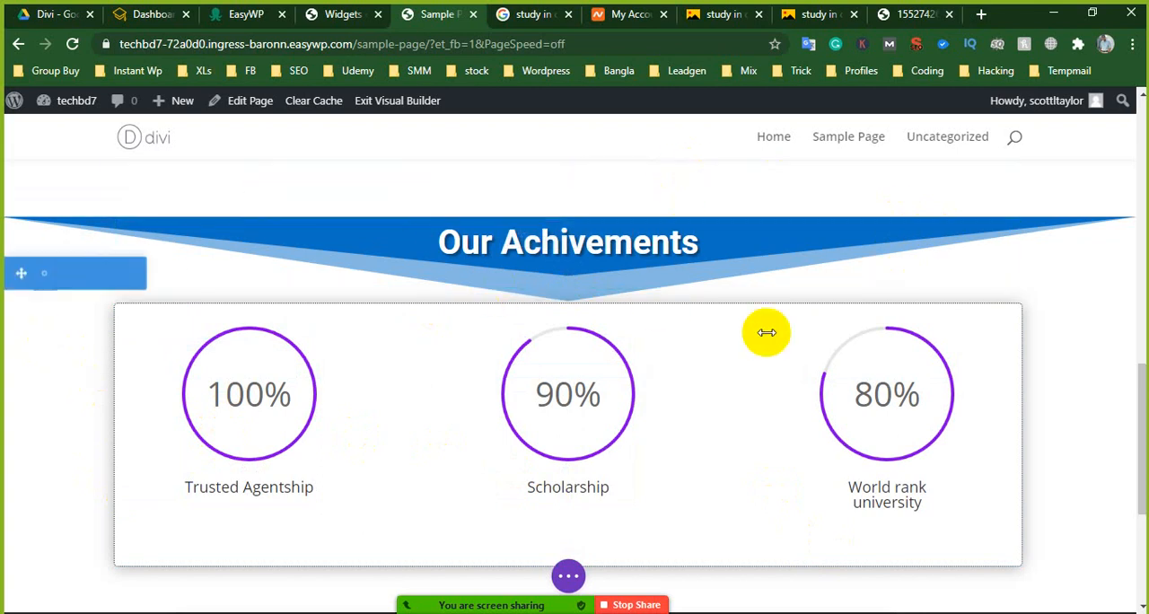
- Review the page from the hero banner down to the achievements section and footer
scroll(1103, 372, down, 1)
scroll(1103, 373, down, 1)
scroll(1114, 363, up, 8)
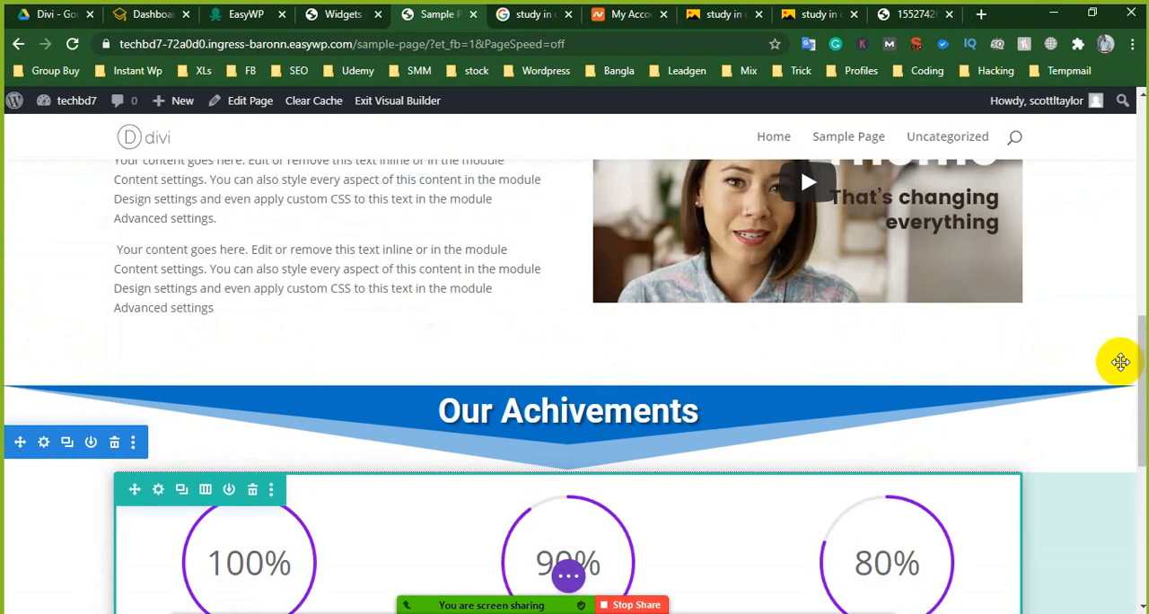
scroll(728, 308, up, 4)
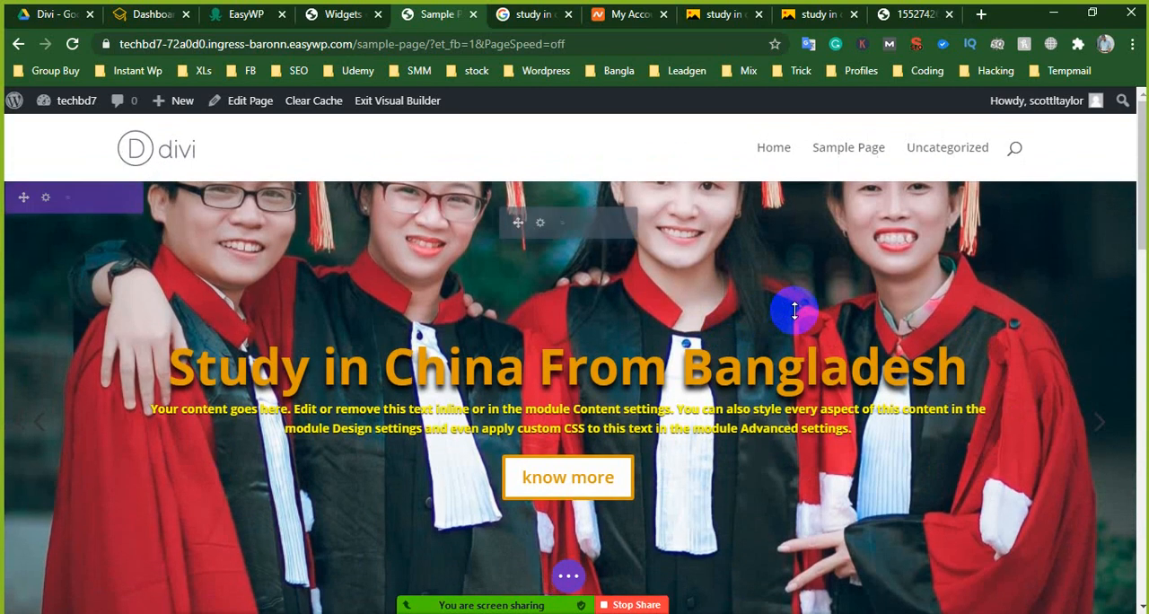
scroll(706, 354, down, 8)
scroll(683, 362, down, 3)
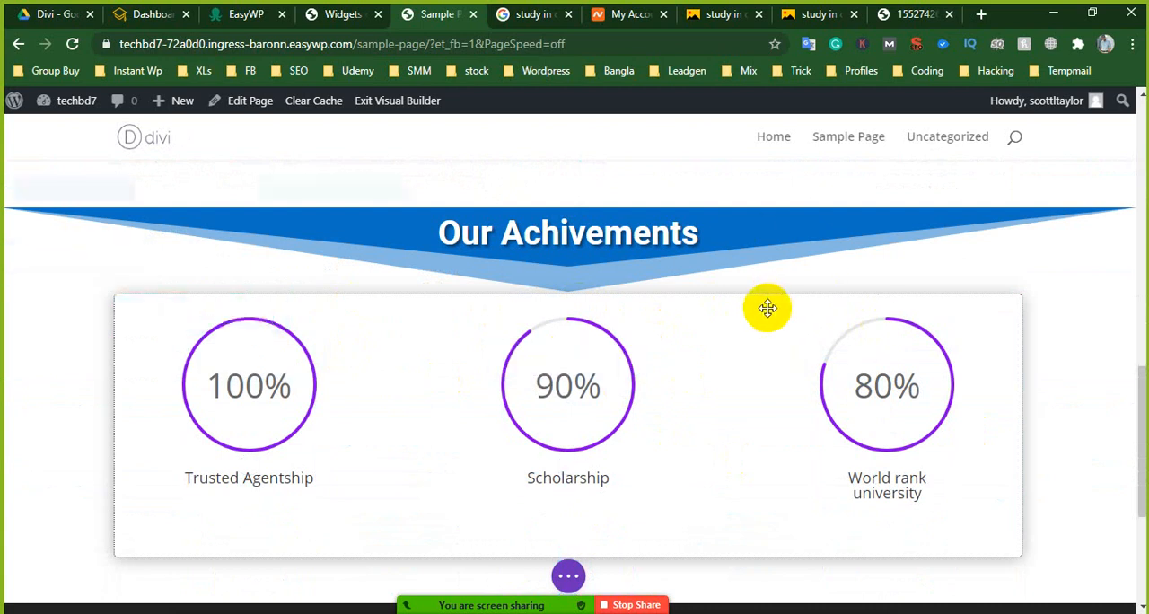
scroll(778, 341, down, 1)
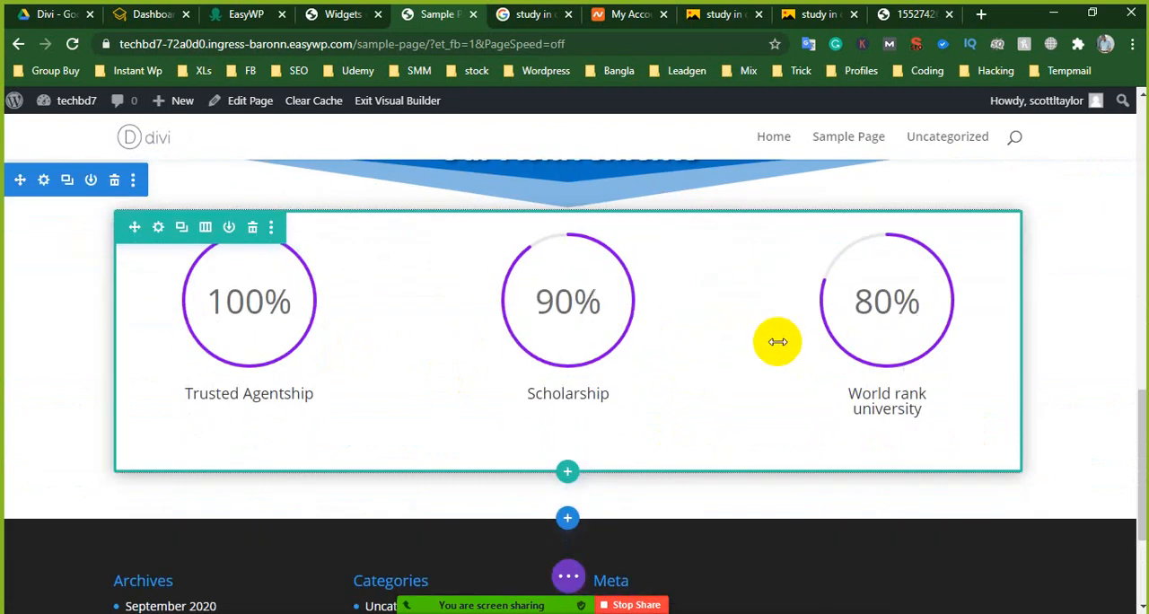
scroll(769, 338, down, 1)
scroll(769, 344, up, 3)
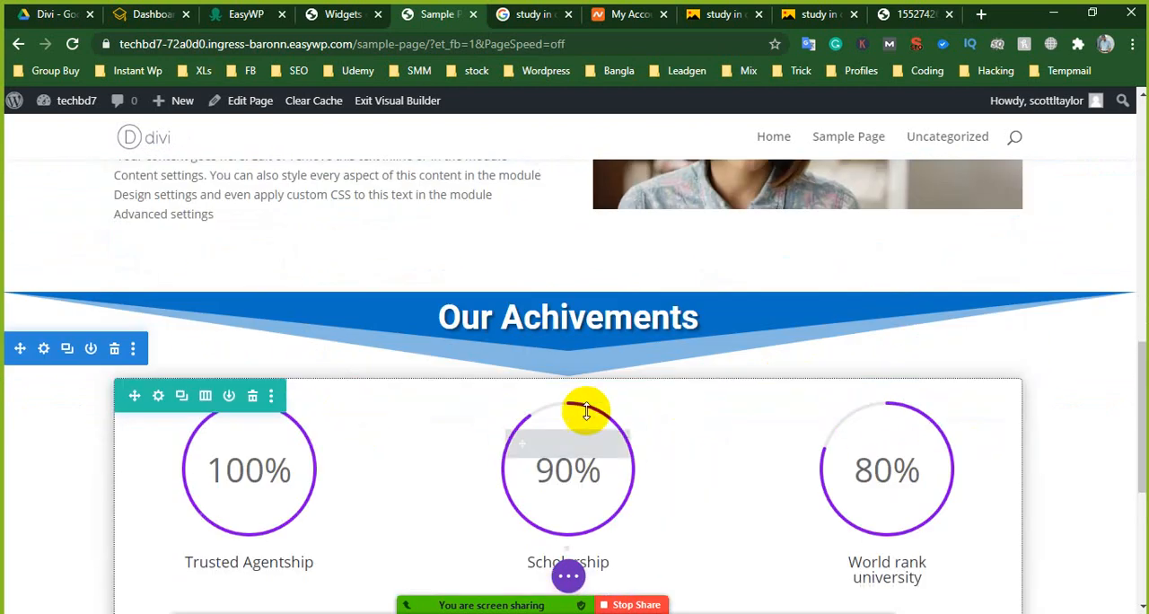
scroll(844, 416, down, 2)
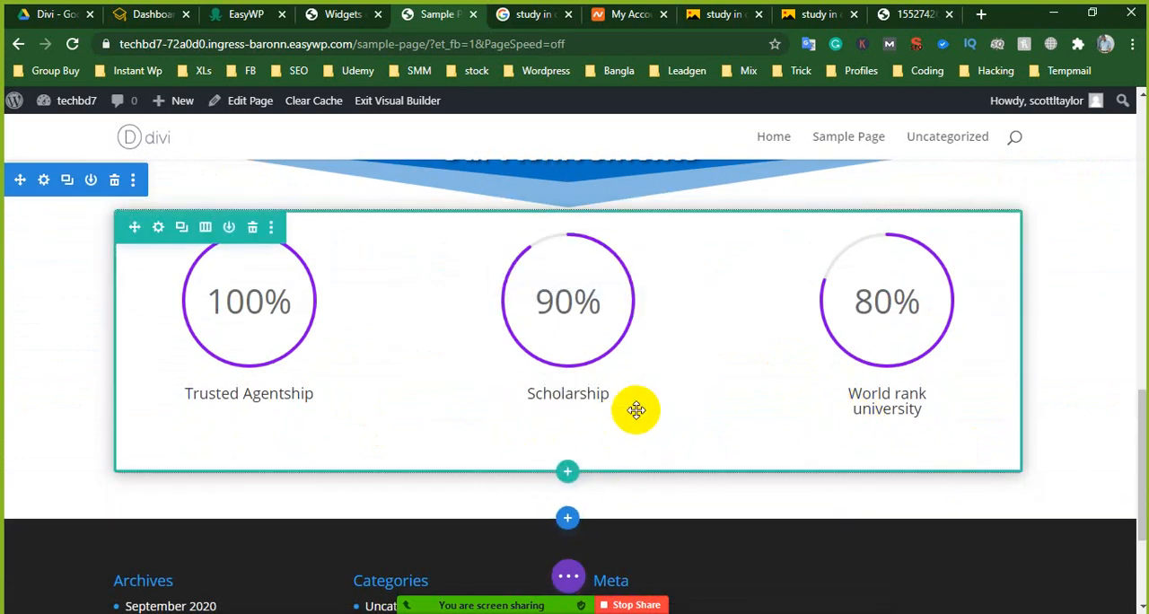
- Save the page and look over the hero, "Why You should study in China" and achievements sections
scroll(634, 405, up, 1)
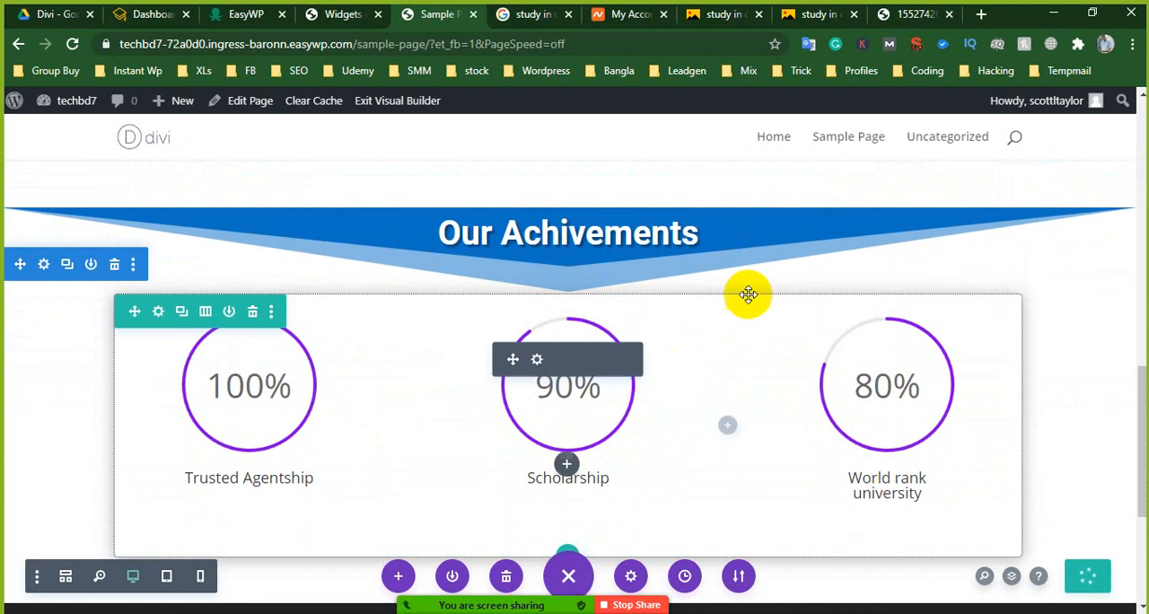
scroll(745, 287, up, 10)
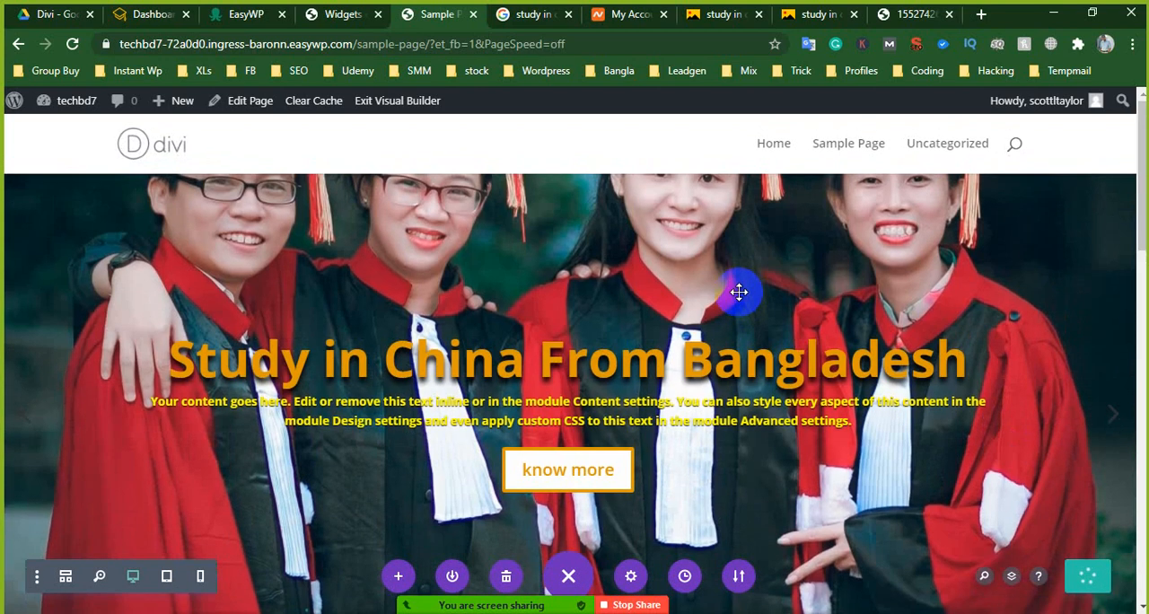
scroll(738, 291, down, 12)
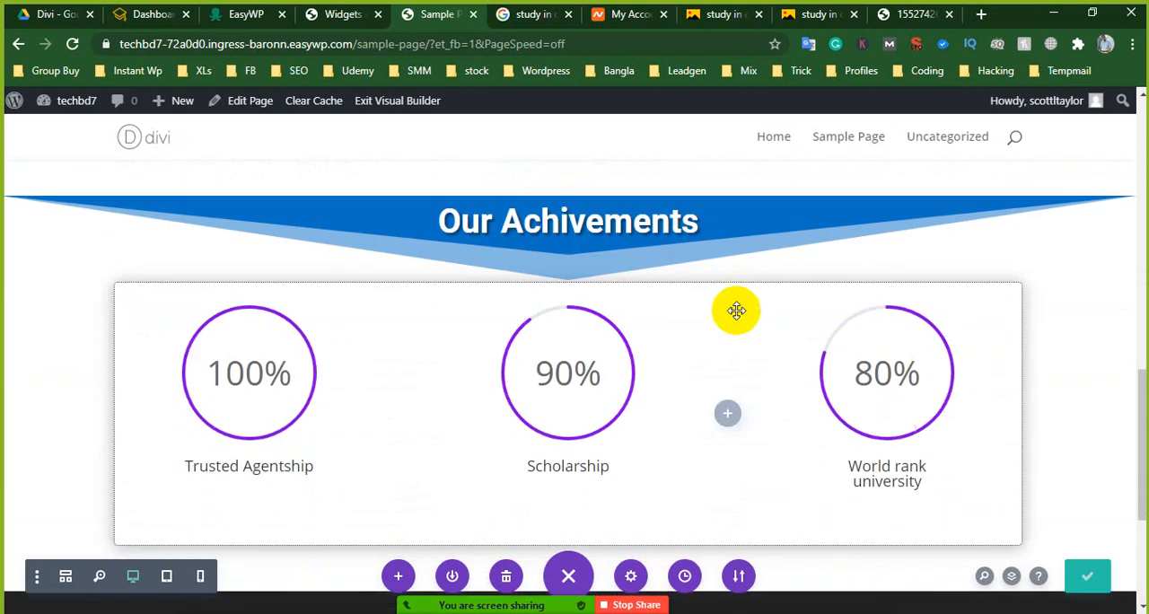
scroll(736, 315, up, 12)
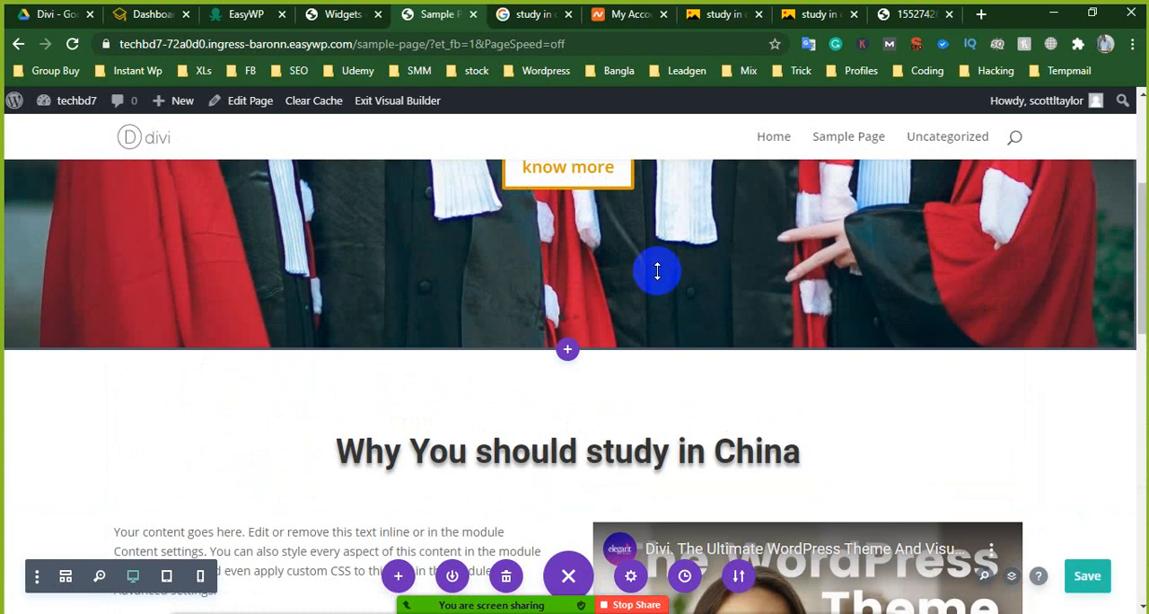
scroll(611, 288, down, 4)
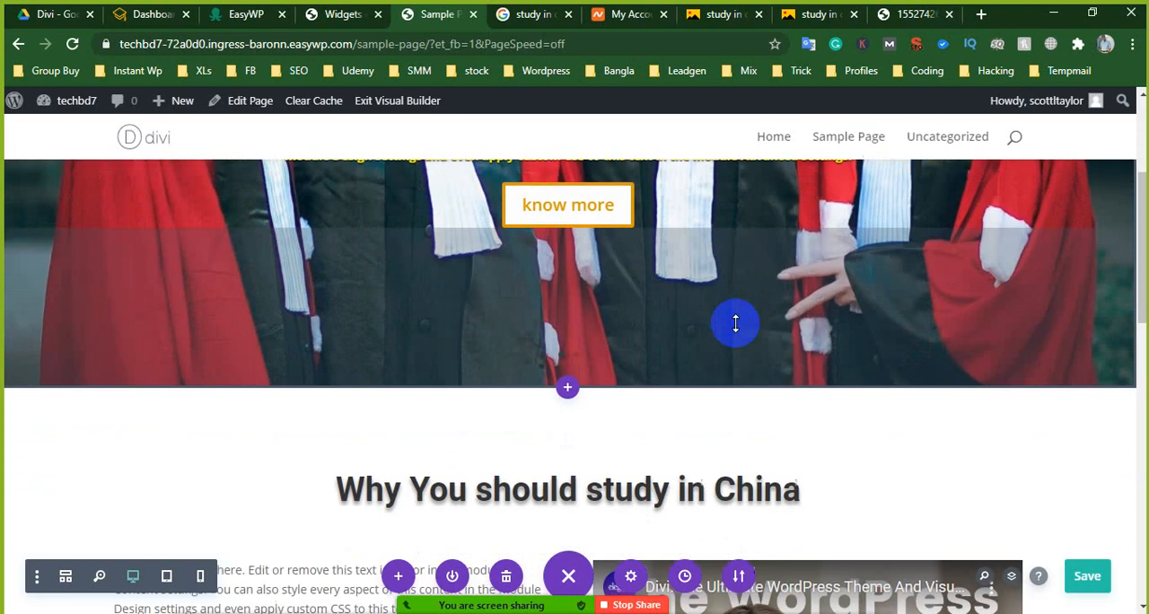
scroll(633, 331, down, 3)
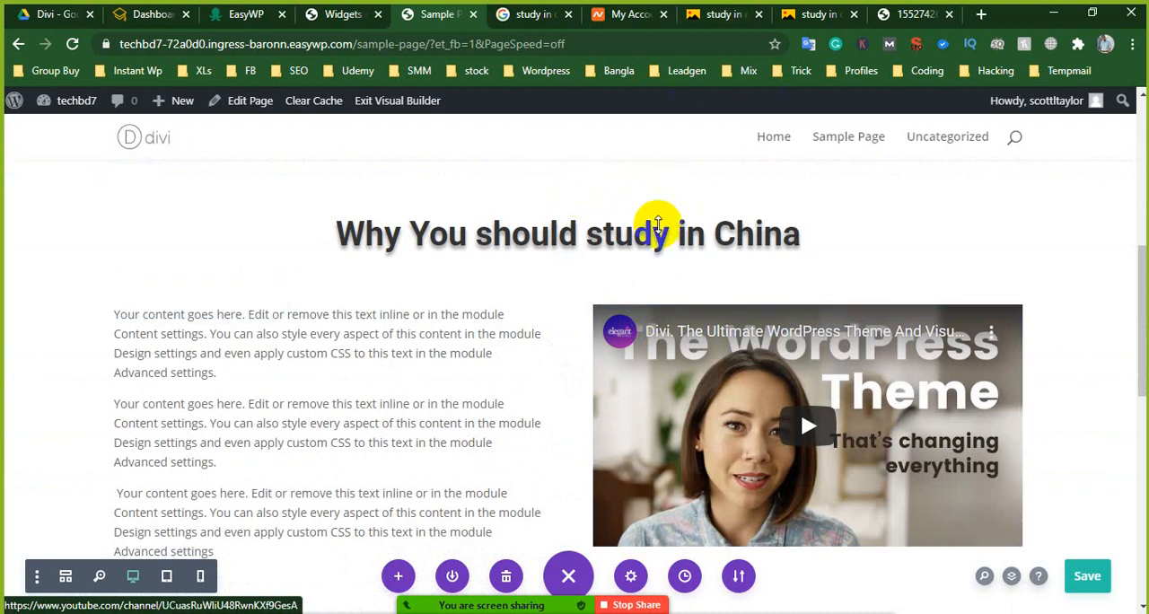
scroll(658, 224, up, 2)
- Close the opened image page and the two Yandex image search pages in the browser
click(914, 15)
click(950, 15)
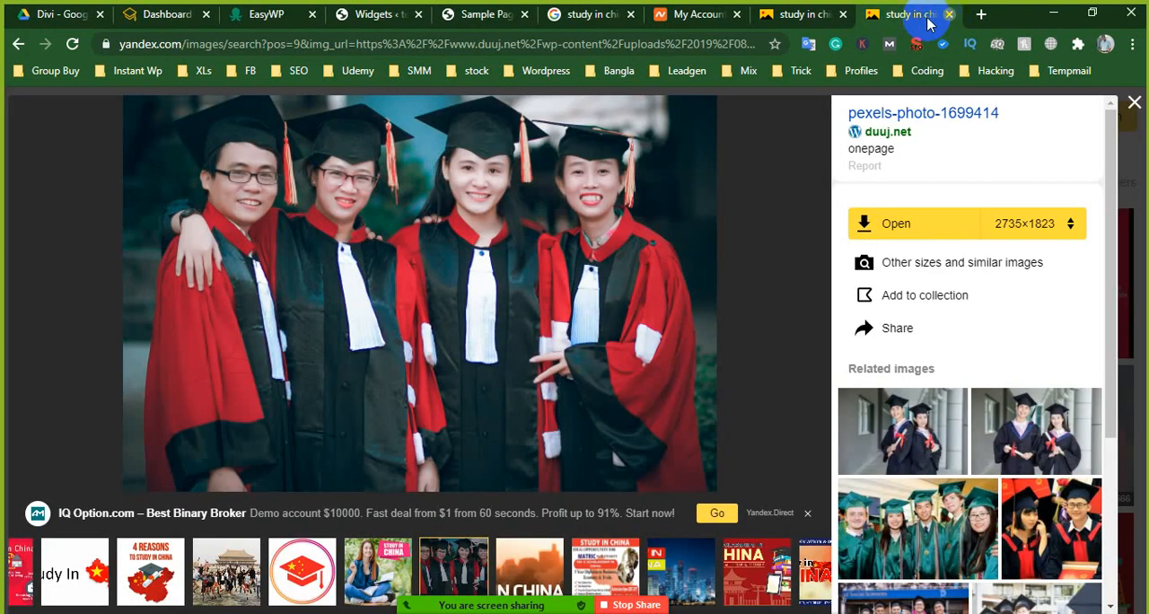
click(950, 15)
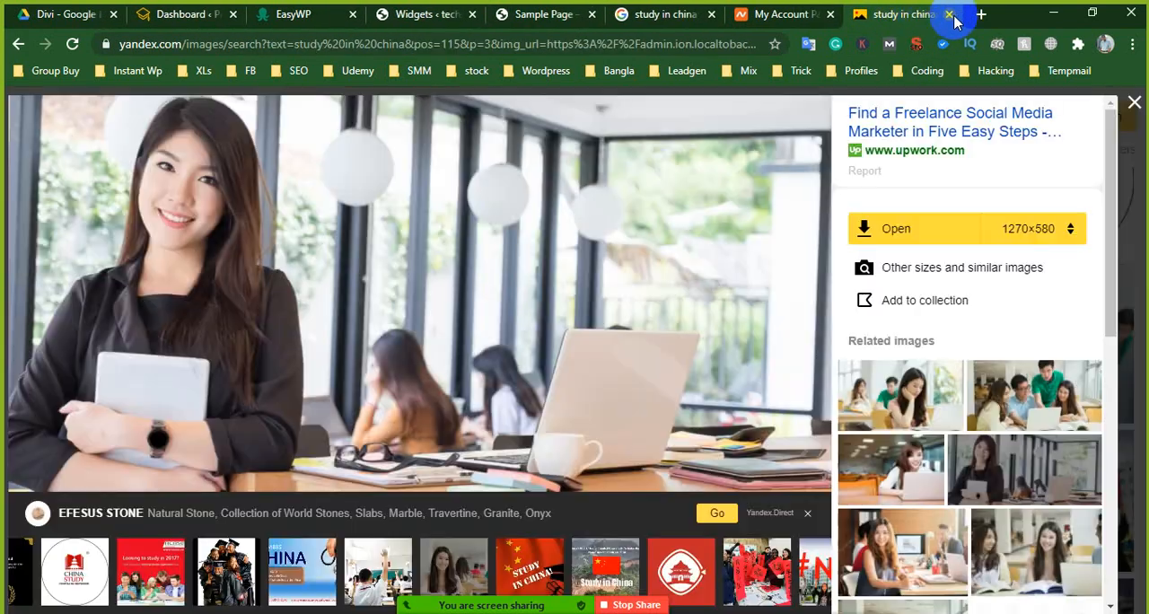
click(950, 15)
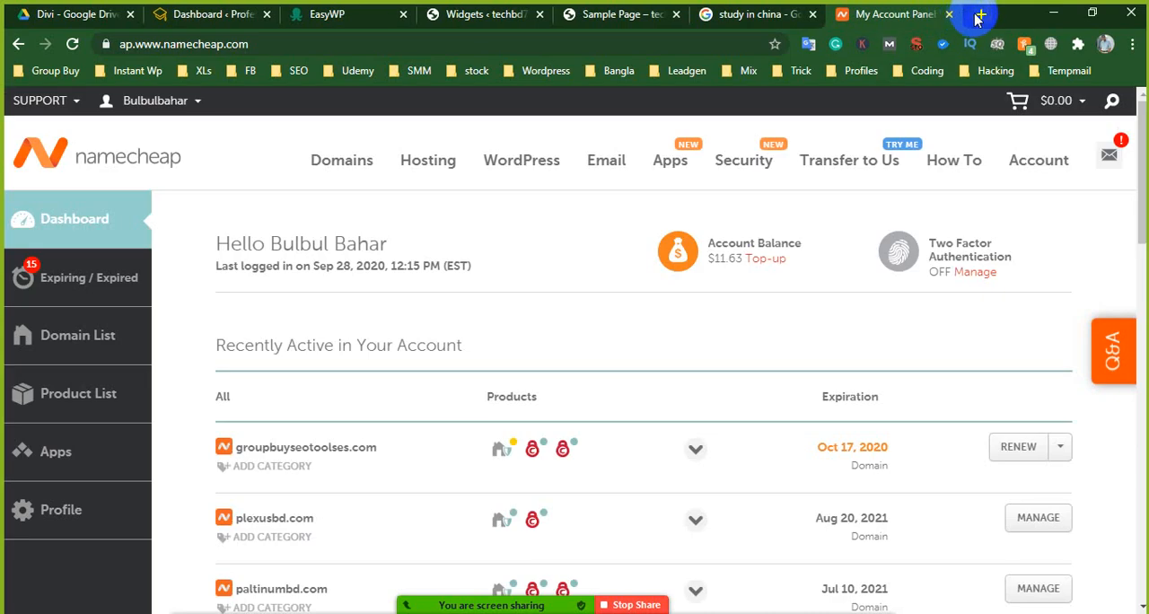
- Search Google for "divi builder" in a new browser page and open the Elegant Themes Divi result
click(982, 14)
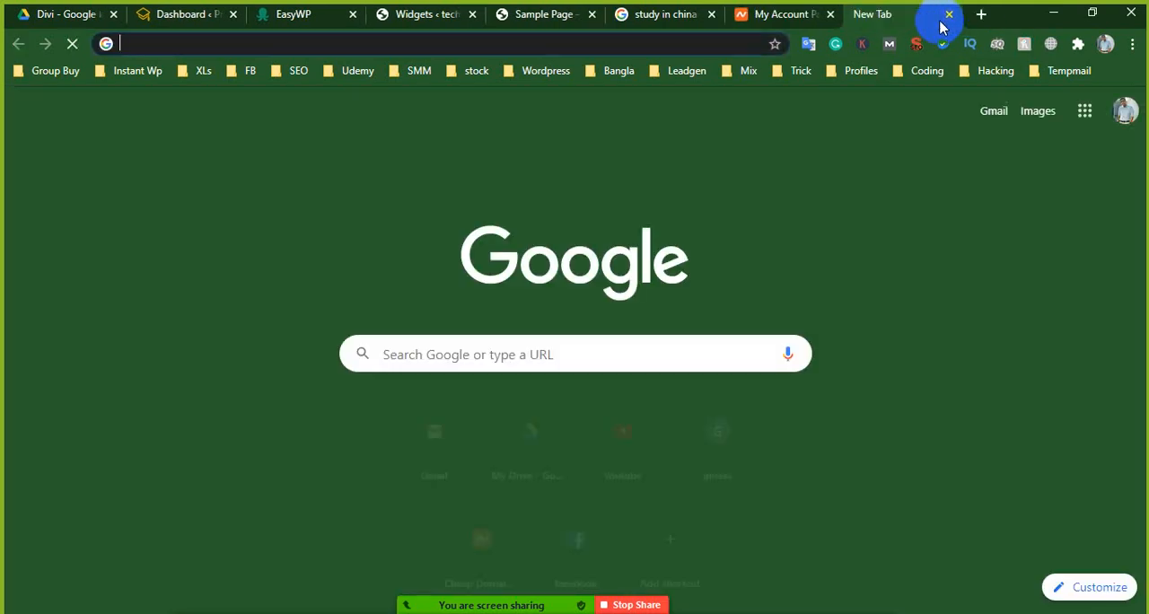
text(di)
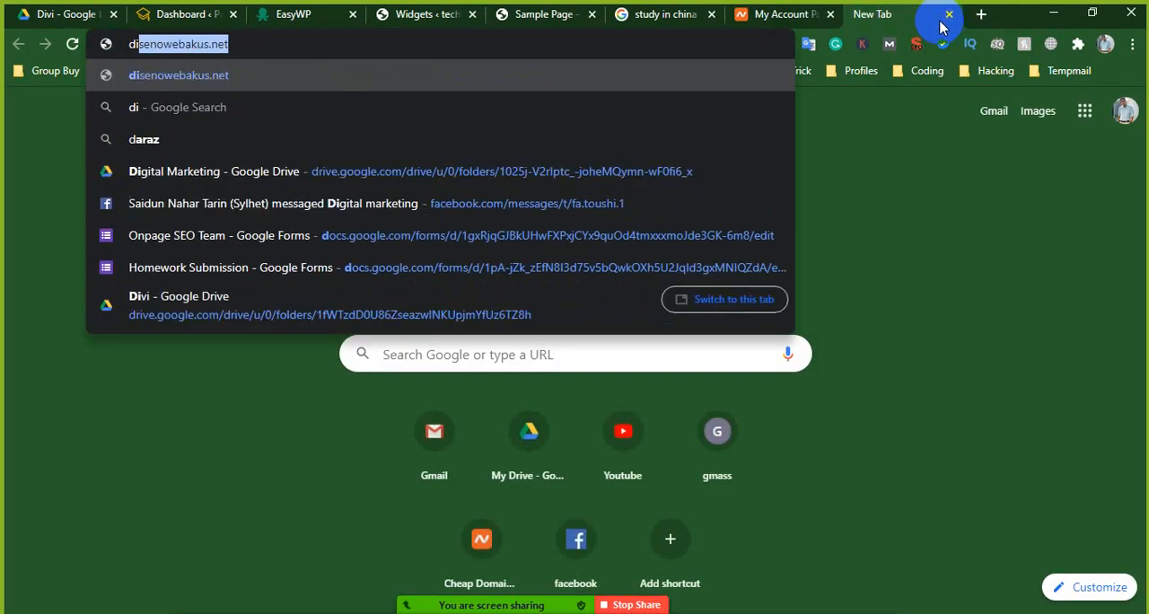
text(vi builder)
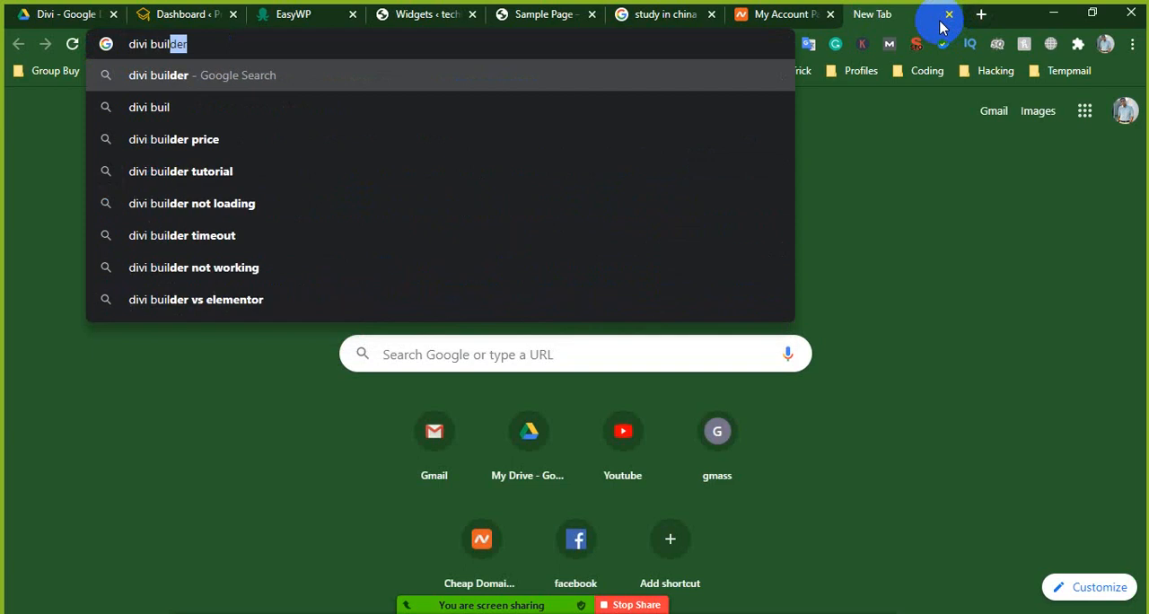
key(Return)
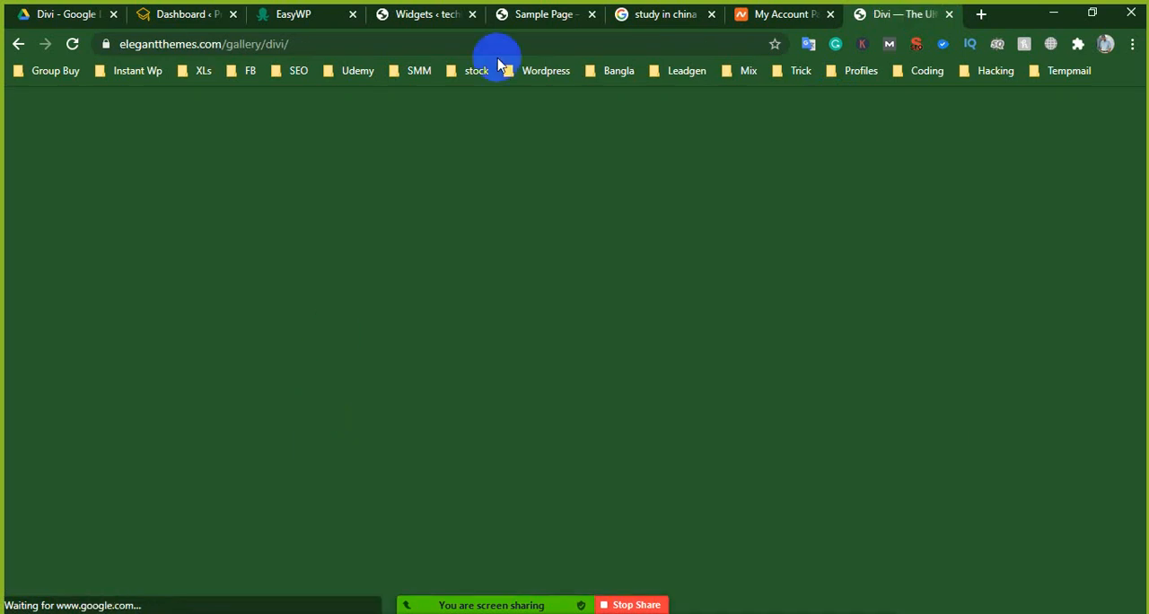
- Return to the Sample Page in the visual builder and go back to its hero banner
click(539, 14)
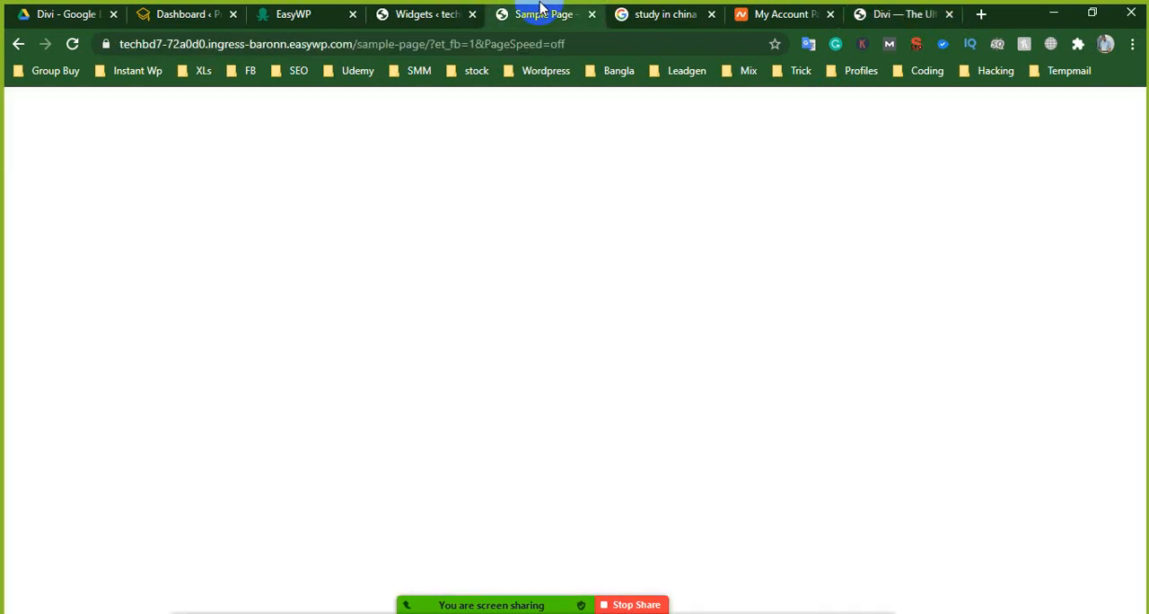
scroll(327, 396, up, 5)
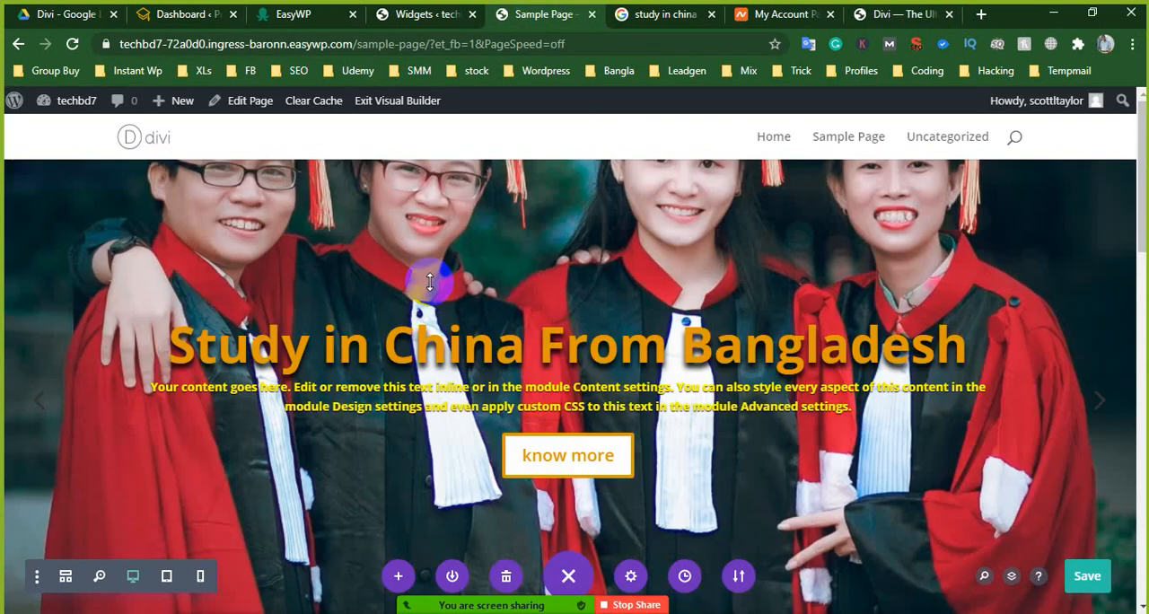
- Look over the "Why You should study in China" section and the achievements section of the Sample Page
scroll(517, 323, down, 5)
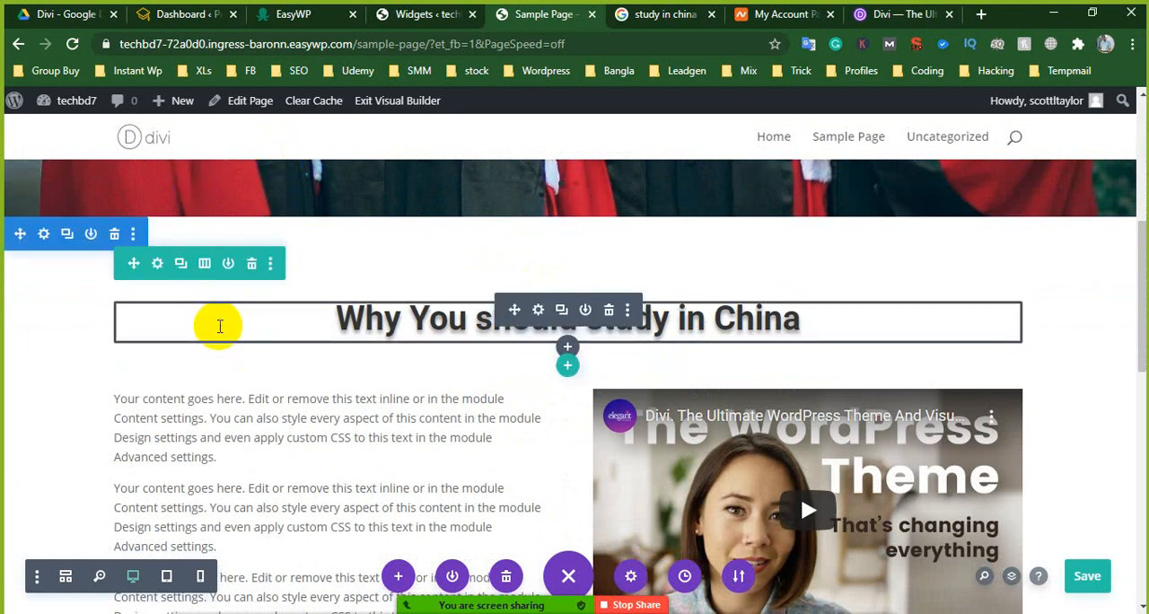
scroll(214, 329, down, 10)
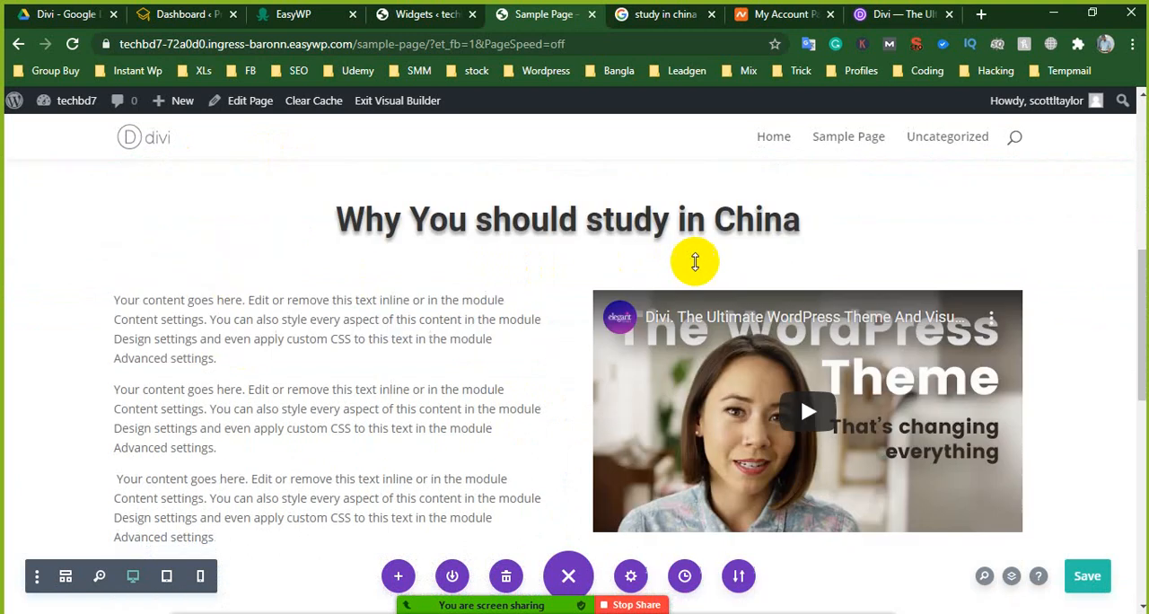
scroll(410, 265, up, 4)
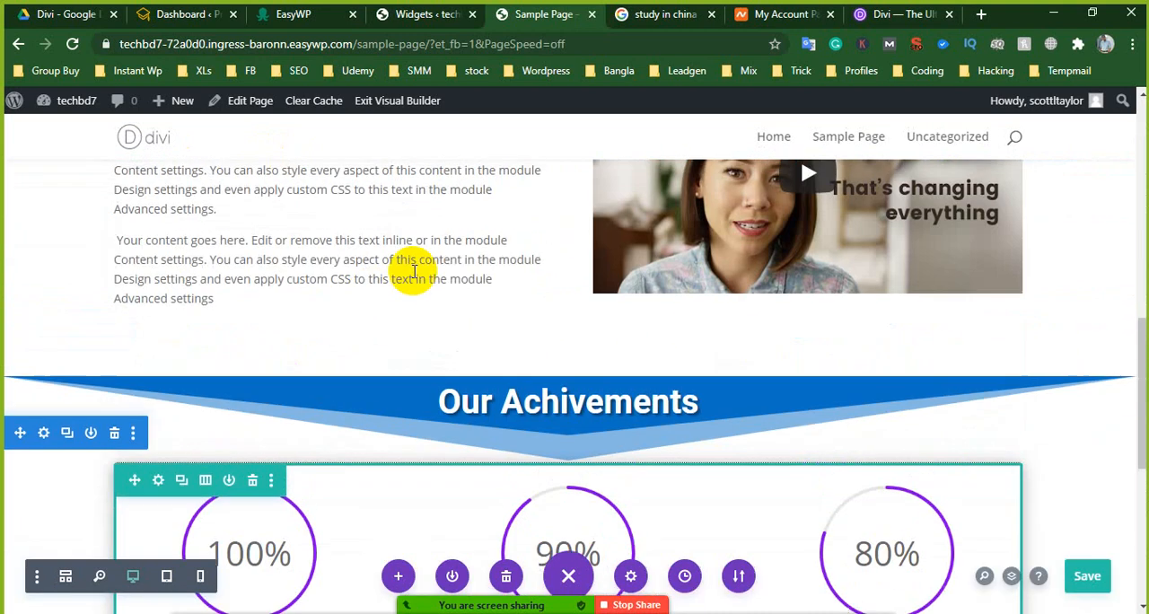
scroll(479, 277, down, 3)
scroll(580, 313, up, 4)
scroll(579, 314, up, 3)
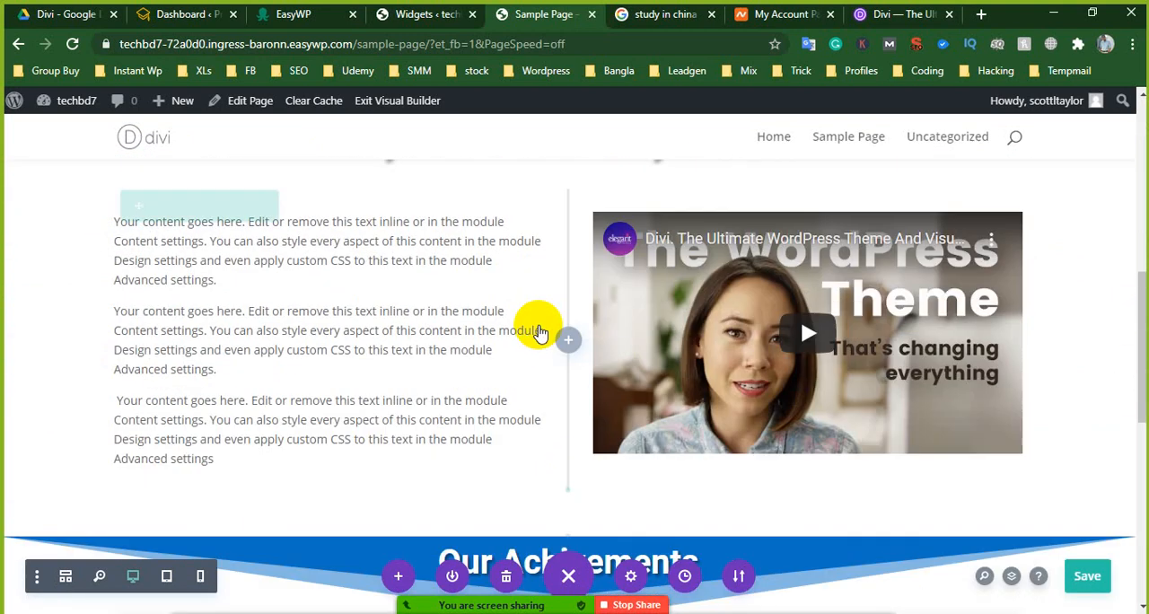
scroll(526, 325, down, 5)
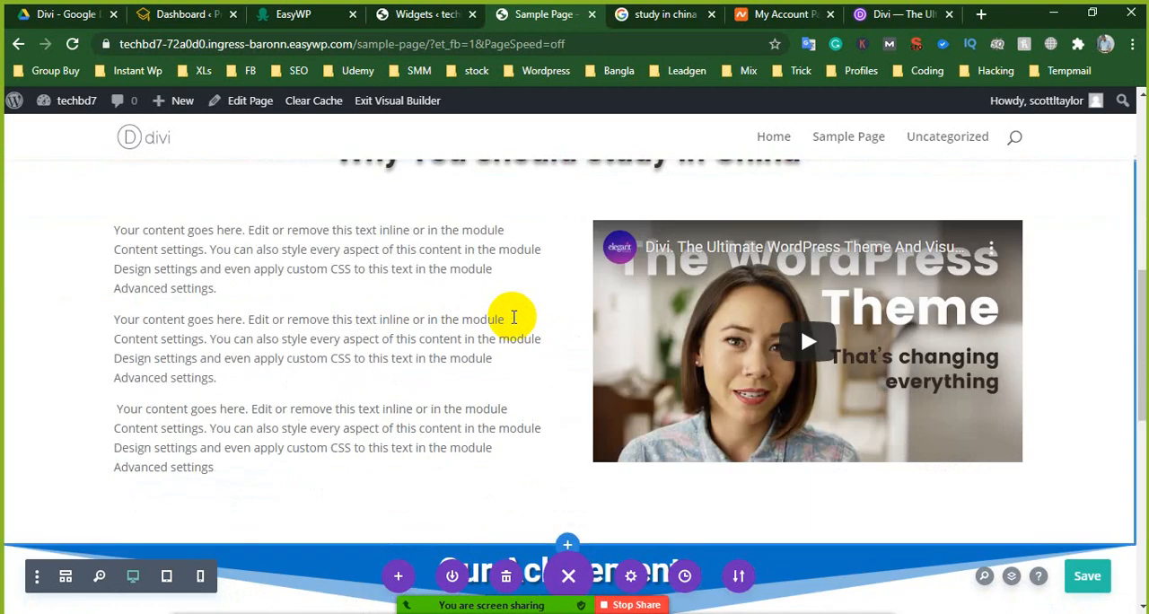
scroll(515, 316, up, 5)
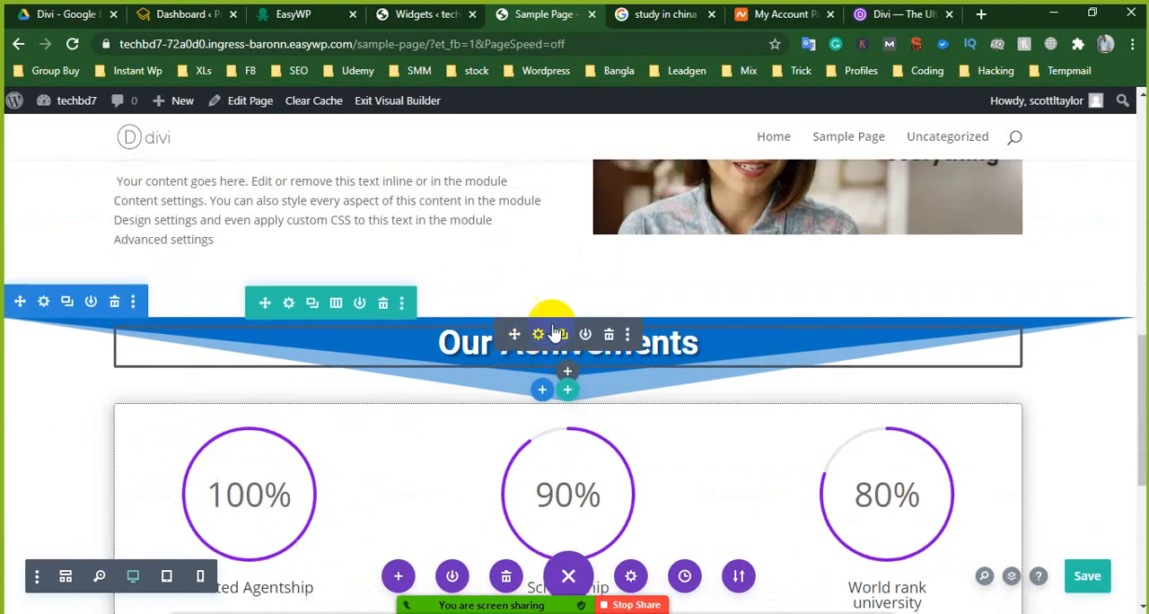
scroll(746, 312, down, 1)
scroll(746, 311, down, 1)
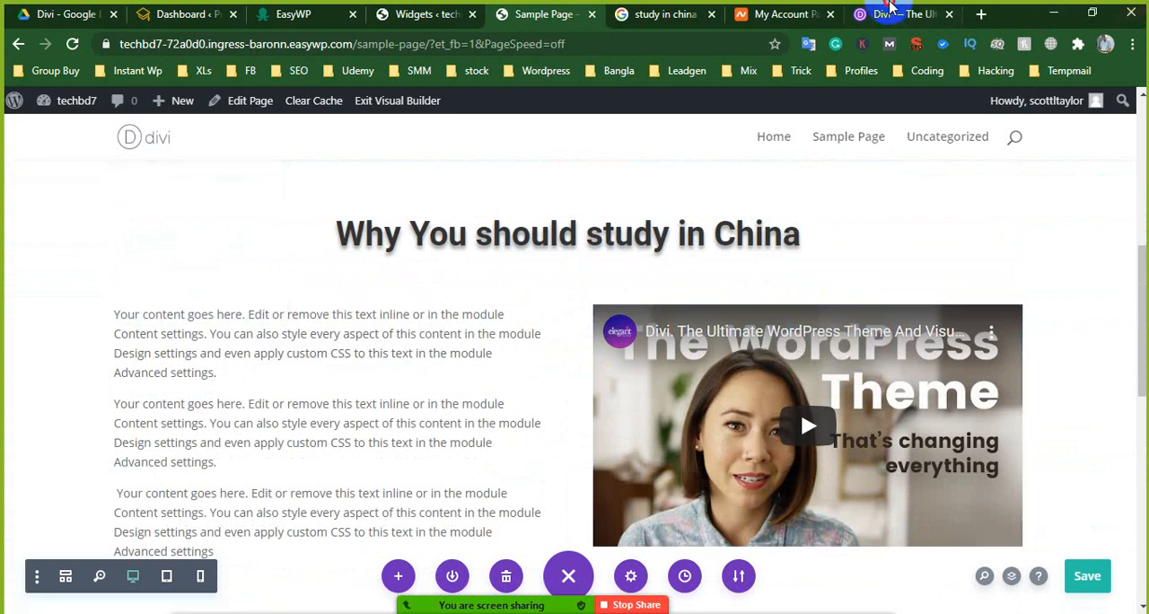
- Switch to the Elegant Themes Divi page, dismiss its notification request, and look through the builder features, modules and ready-made layouts
click(887, 13)
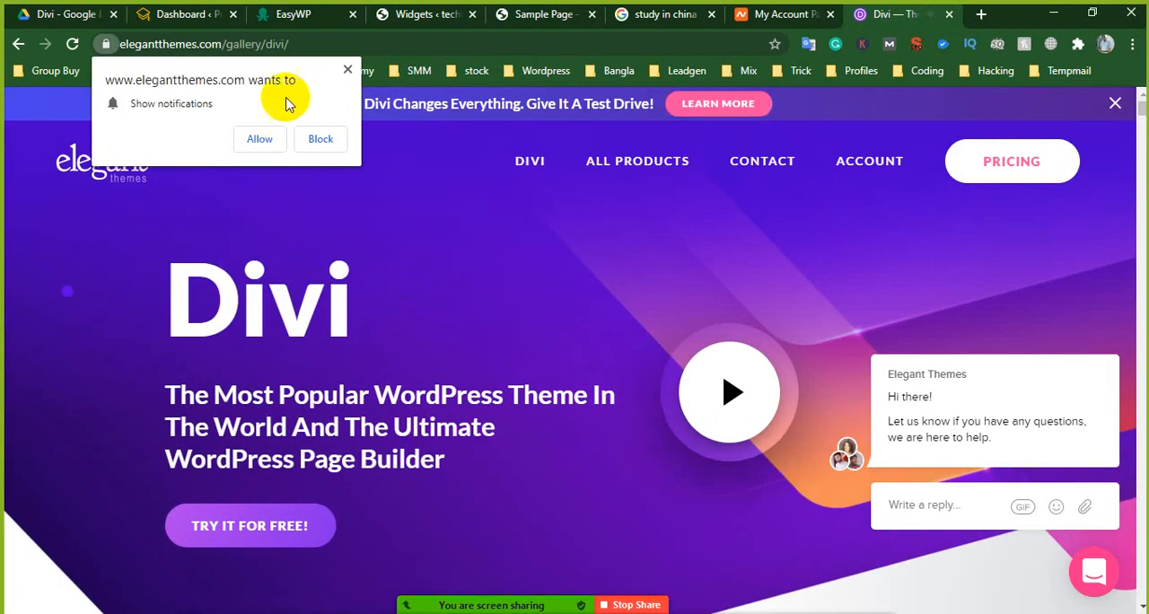
click(347, 71)
scroll(594, 413, down, 10)
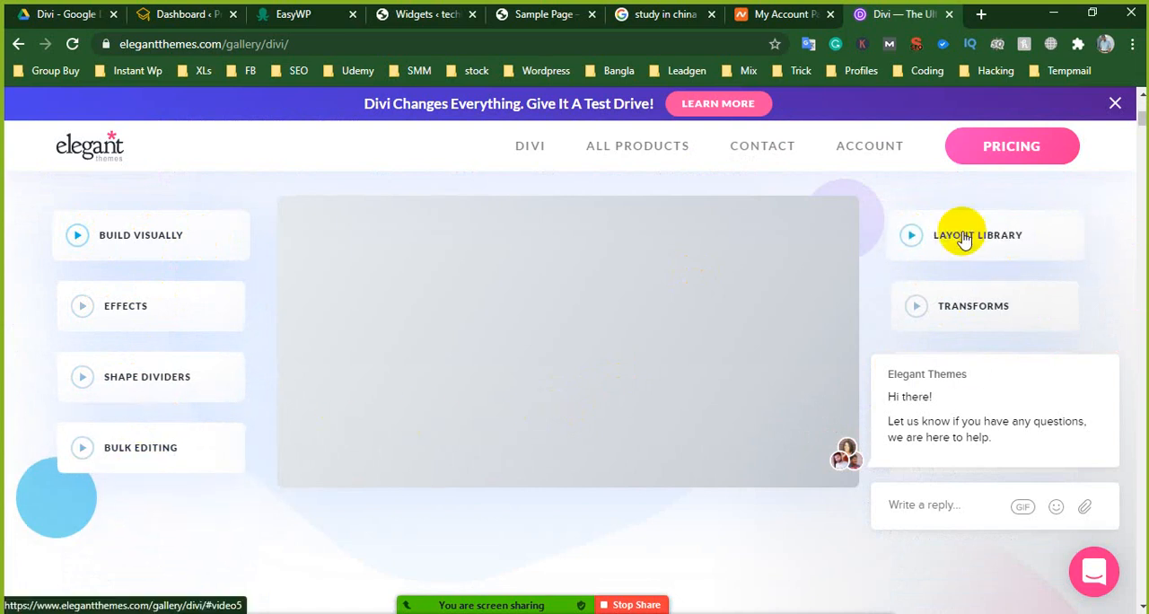
scroll(336, 452, down, 8)
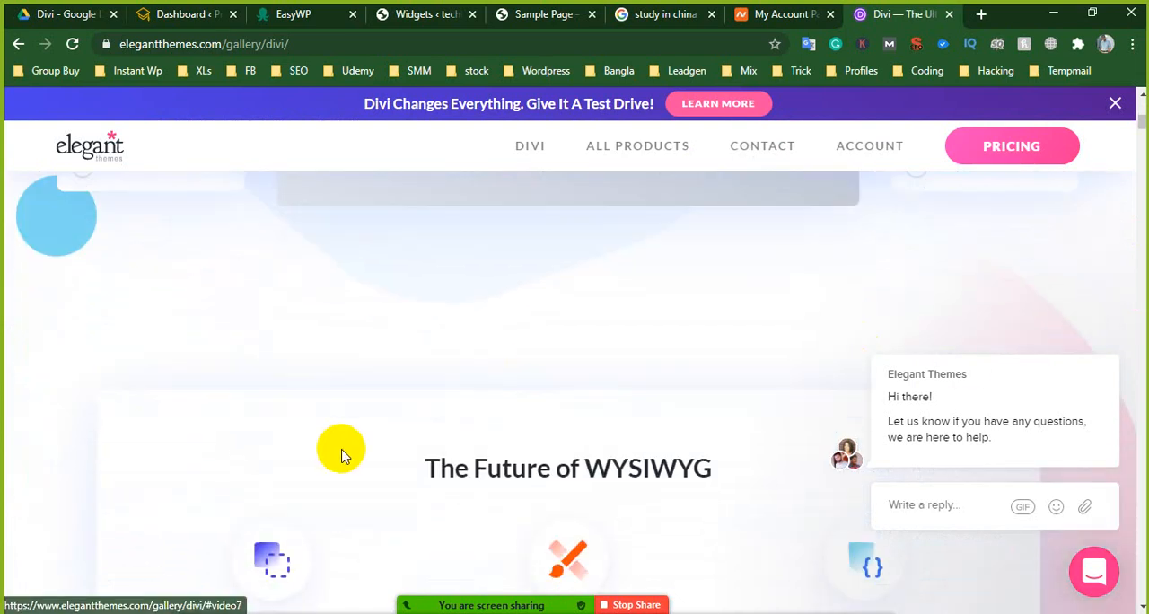
scroll(508, 392, down, 10)
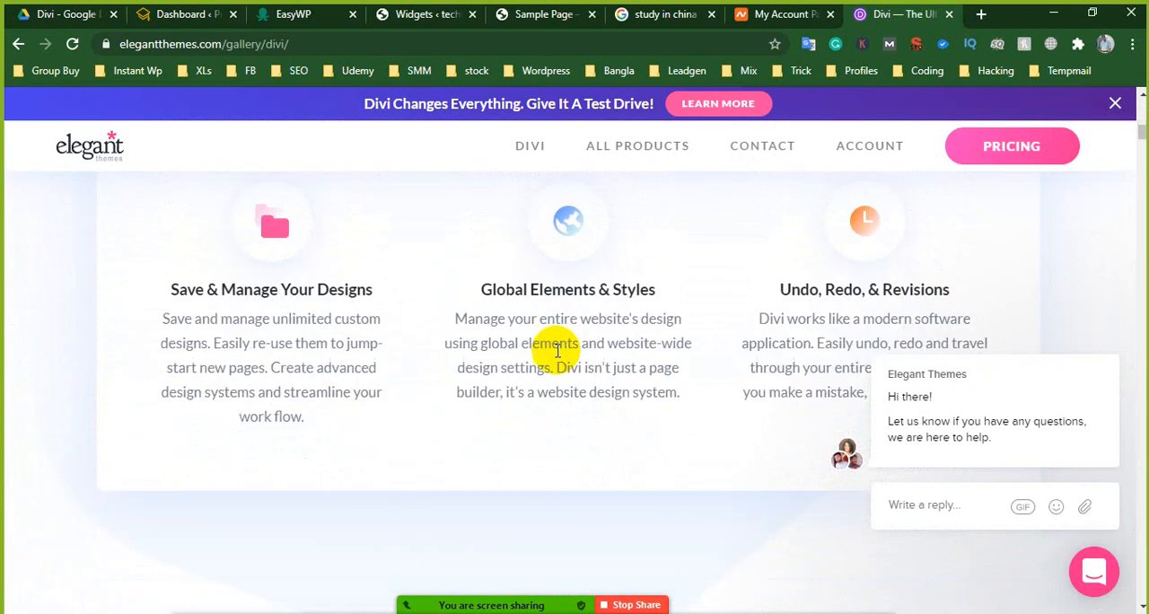
scroll(557, 356, down, 12)
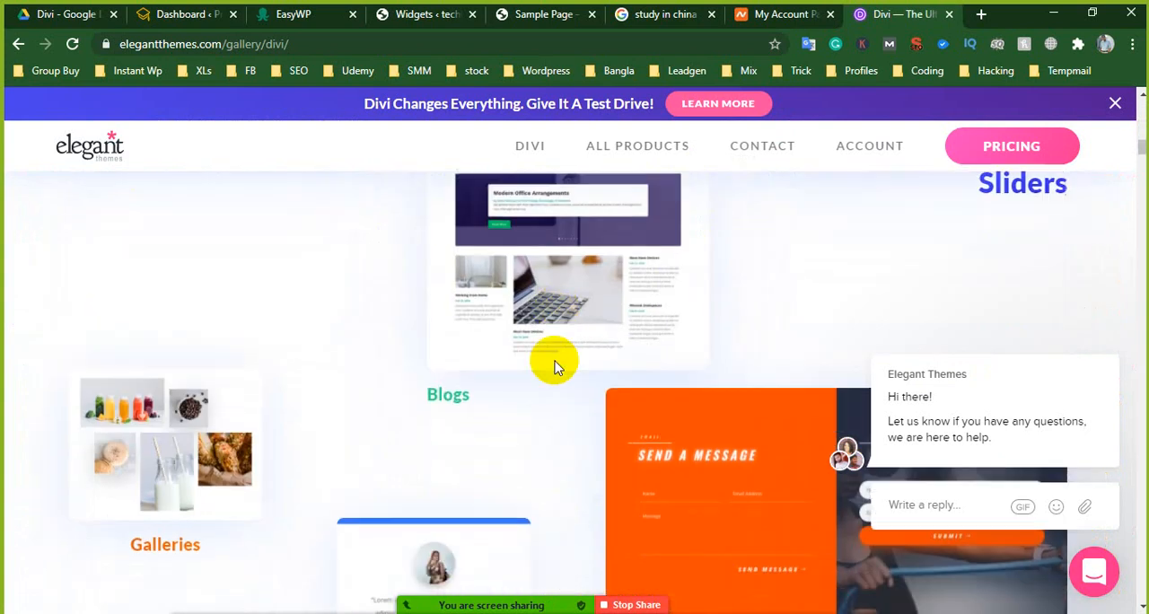
scroll(555, 370, down, 10)
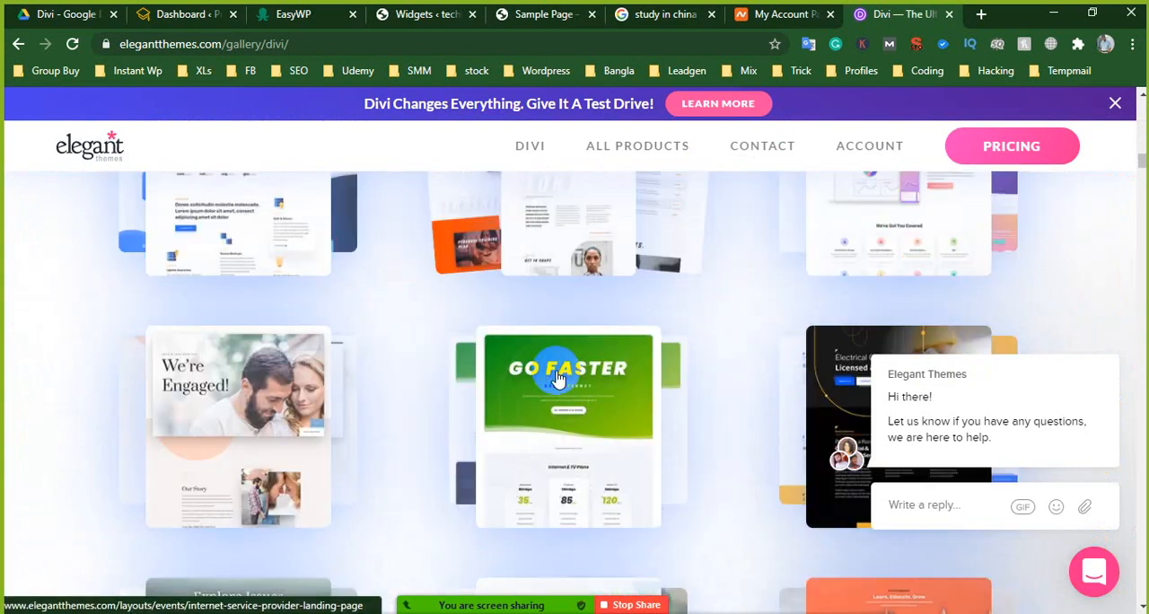
- Examine the Customization section of the Divi page, including the background, rounded corners and animation style controls
scroll(353, 377, down, 8)
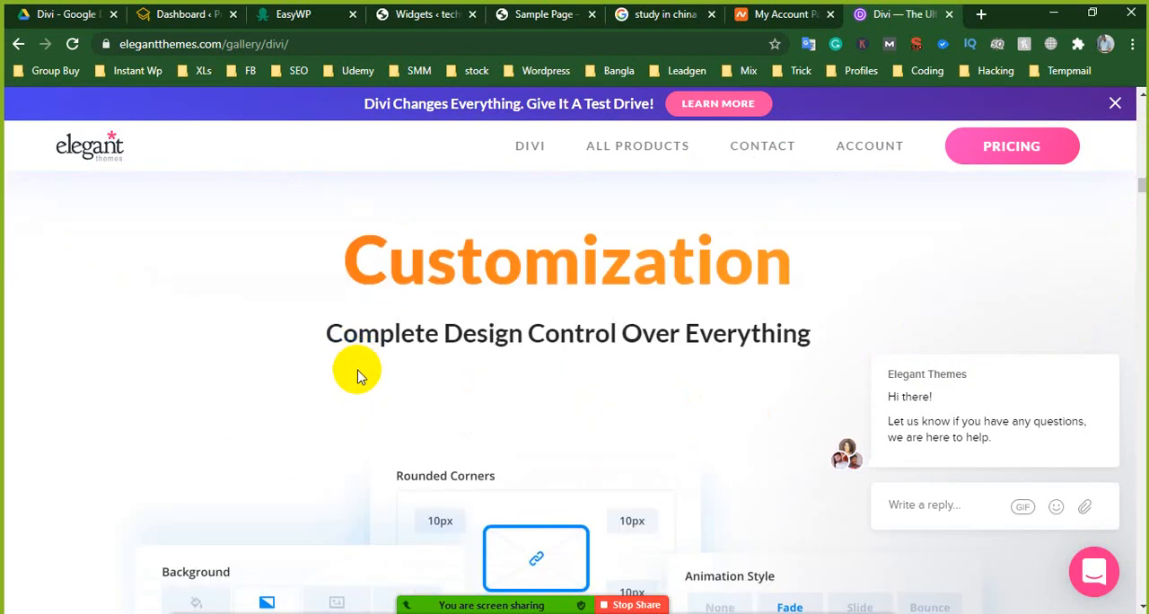
scroll(359, 375, down, 4)
scroll(363, 374, up, 1)
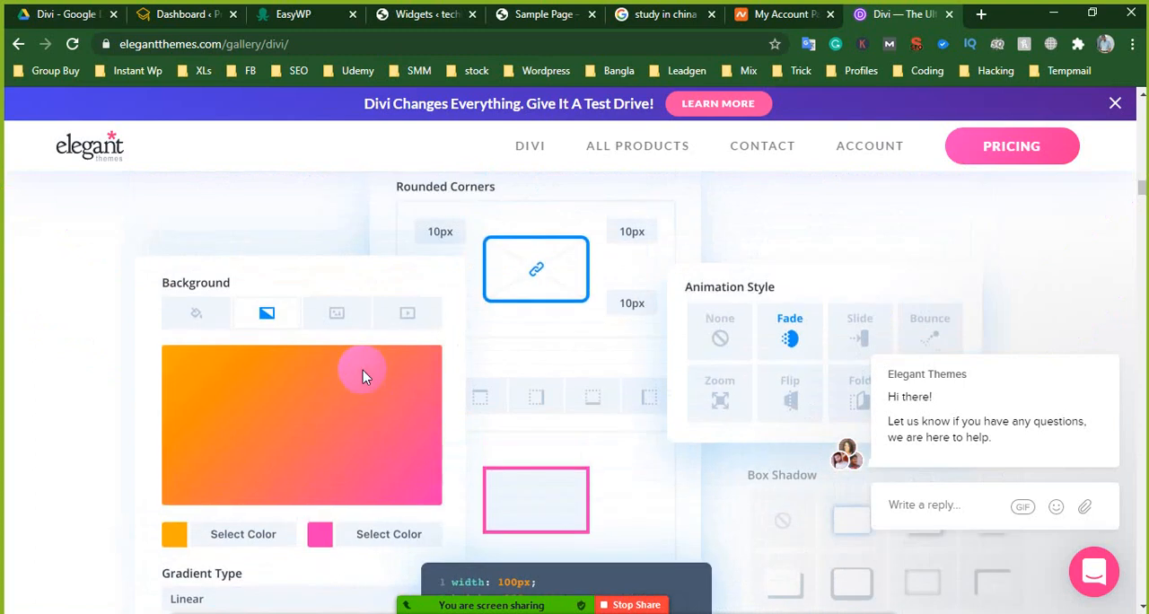
scroll(362, 370, down, 4)
scroll(444, 351, up, 5)
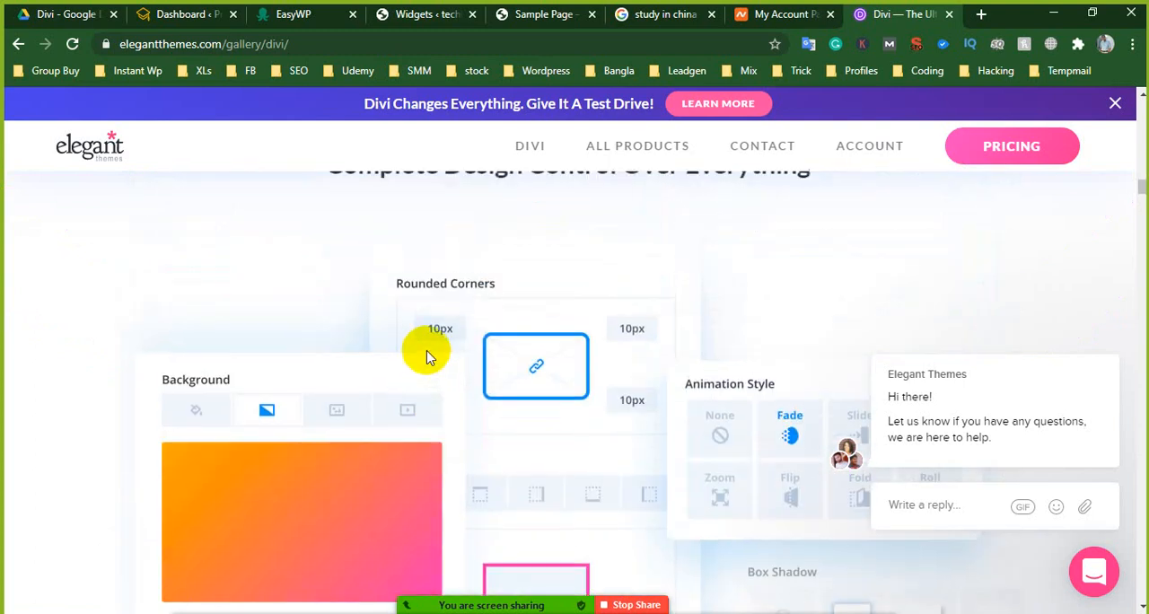
- Dismiss the site's chat message and read the Hover State Styling description alongside its row settings demo
scroll(428, 356, down, 10)
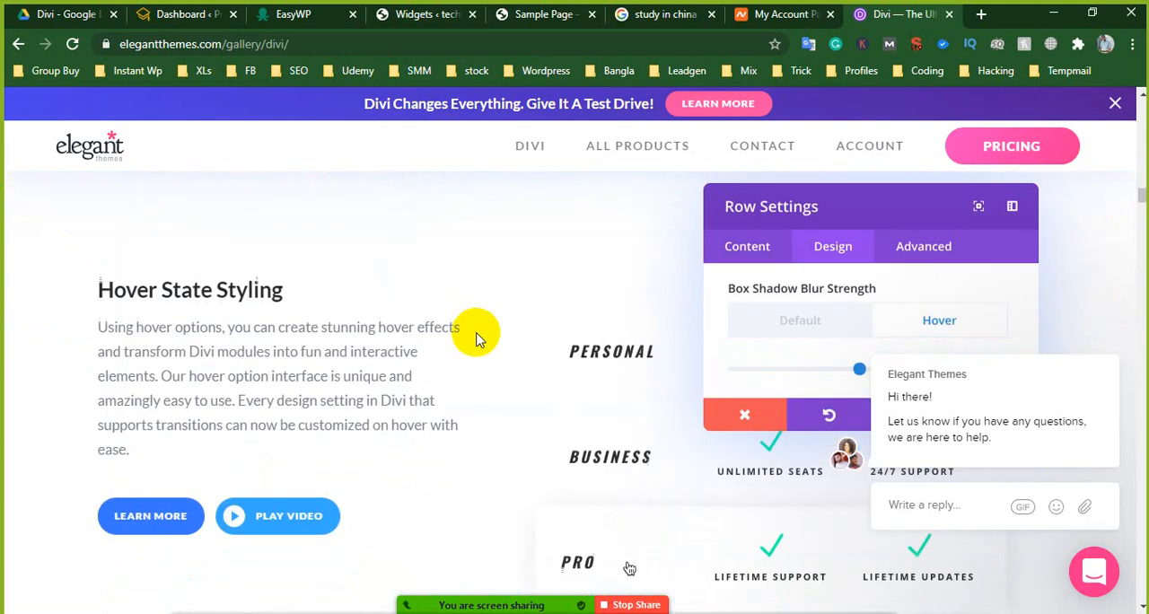
scroll(502, 341, down, 1)
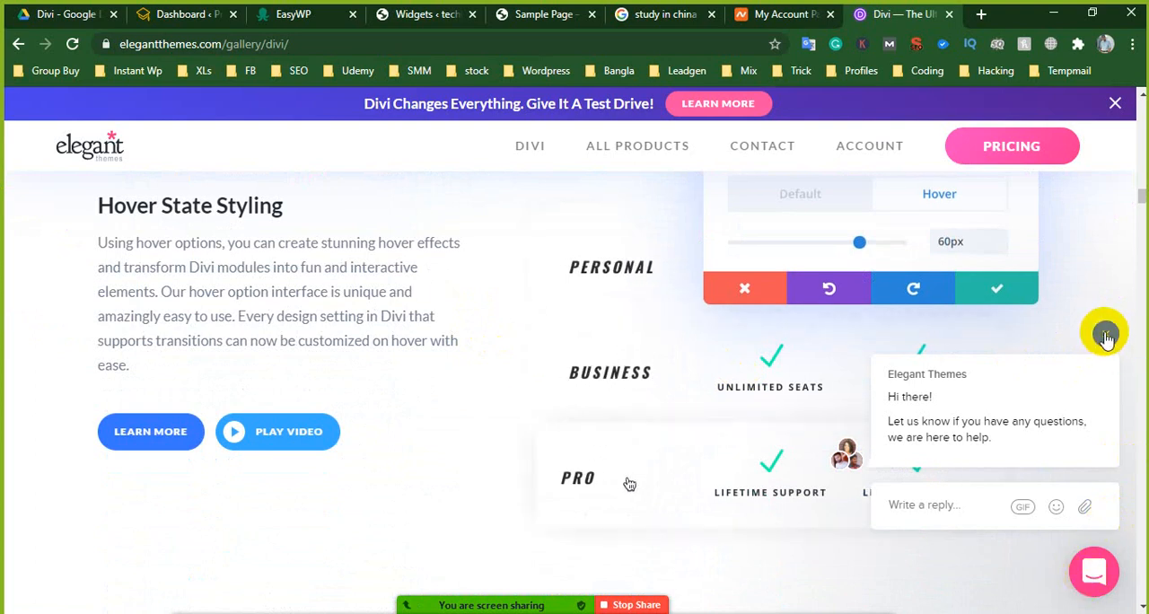
click(1106, 337)
scroll(1042, 398, up, 1)
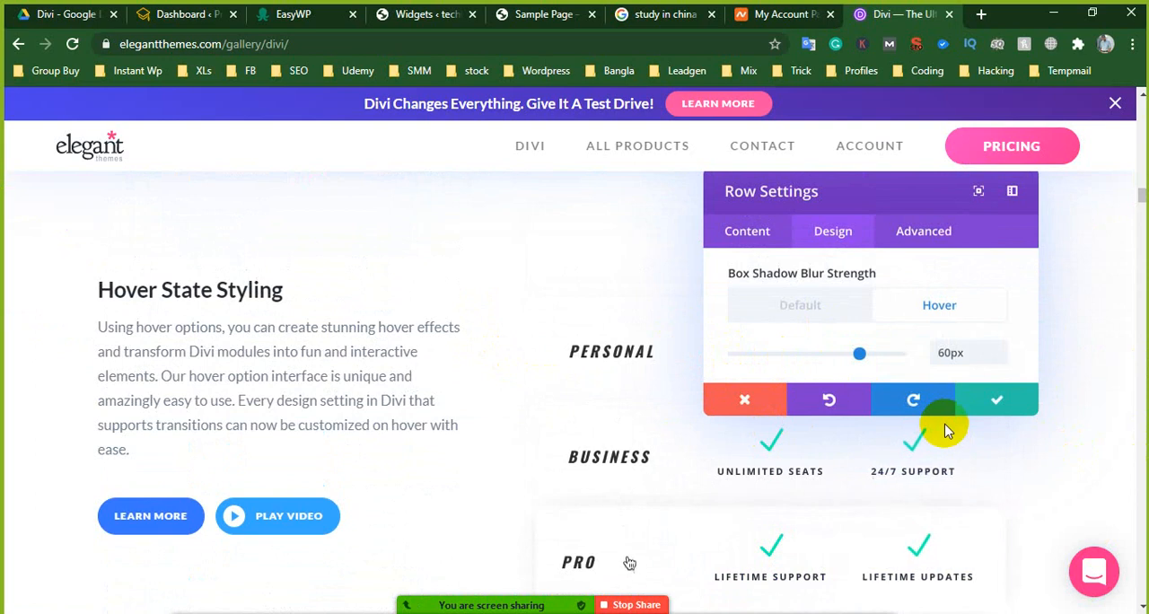
scroll(521, 374, up, 1)
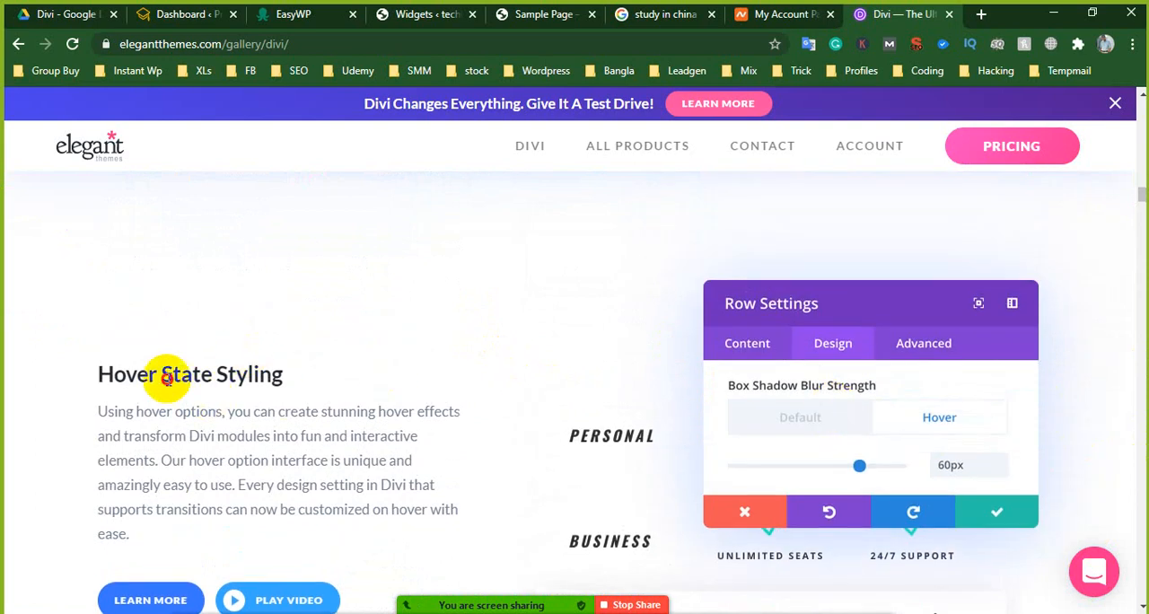
drag(167, 378, 265, 378)
scroll(398, 406, down, 3)
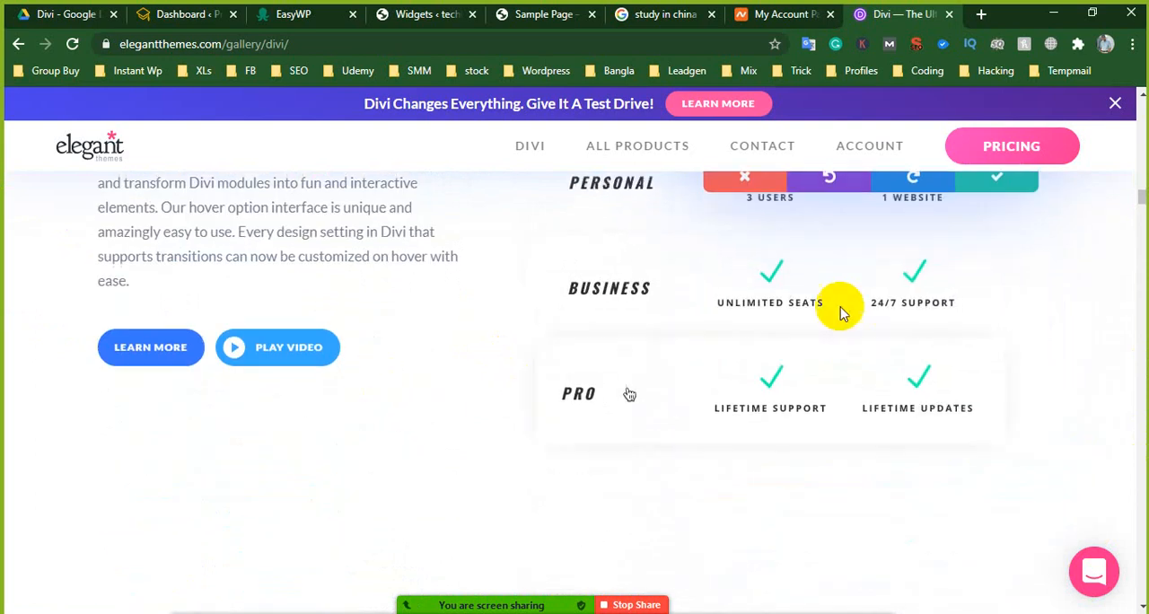
drag(187, 207, 314, 232)
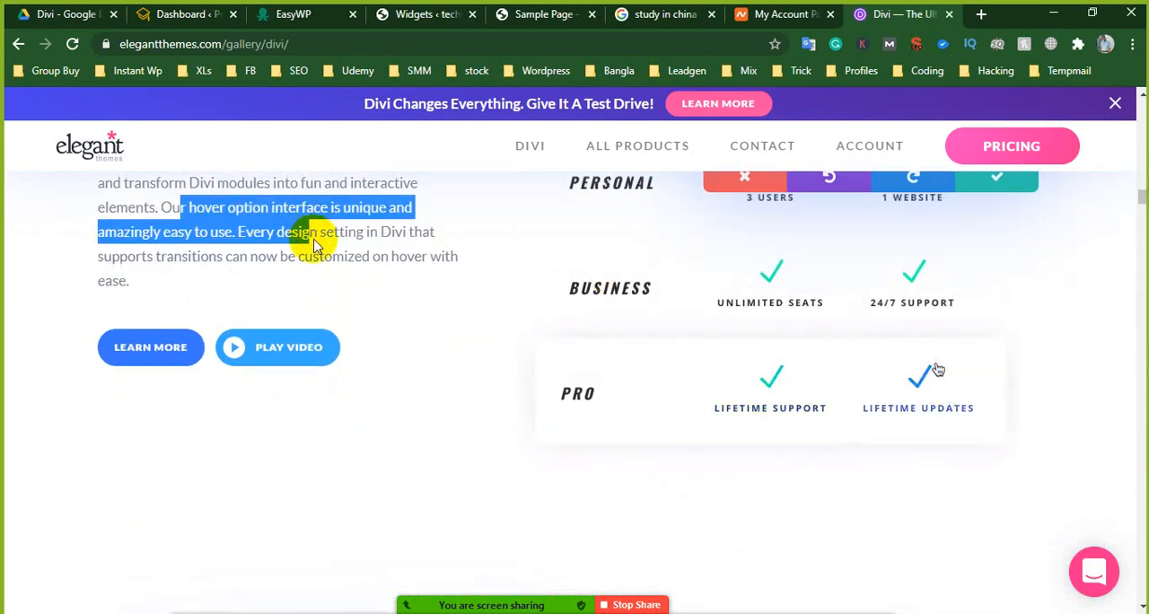
- Review the Responsive Editing description and its text settings demo on the Divi page
scroll(519, 405, down, 5)
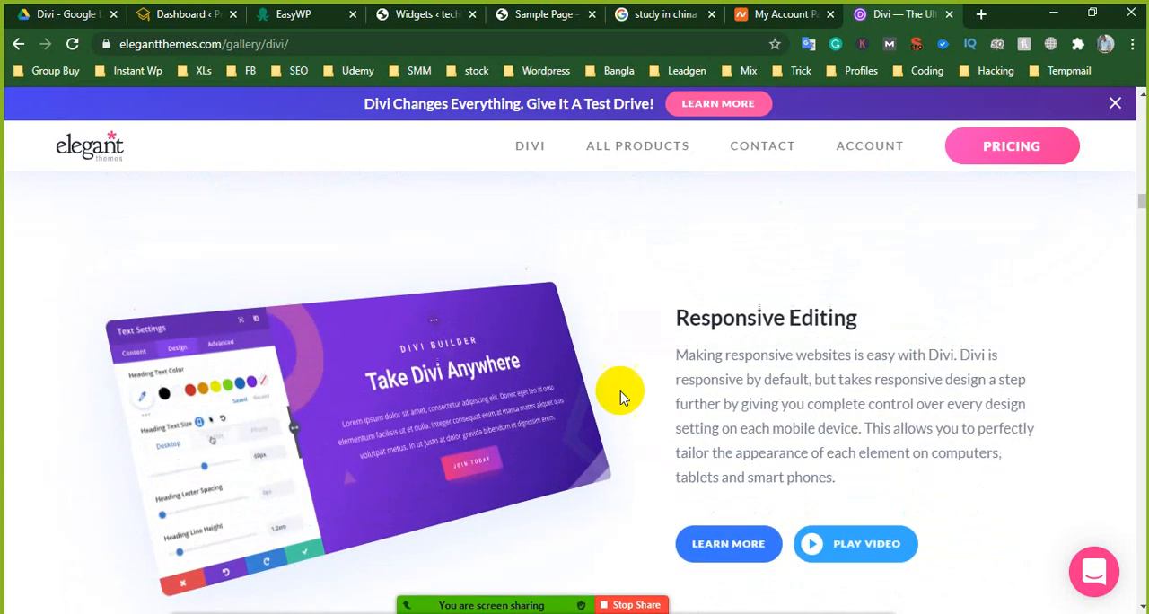
drag(723, 318, 849, 324)
scroll(590, 418, down, 1)
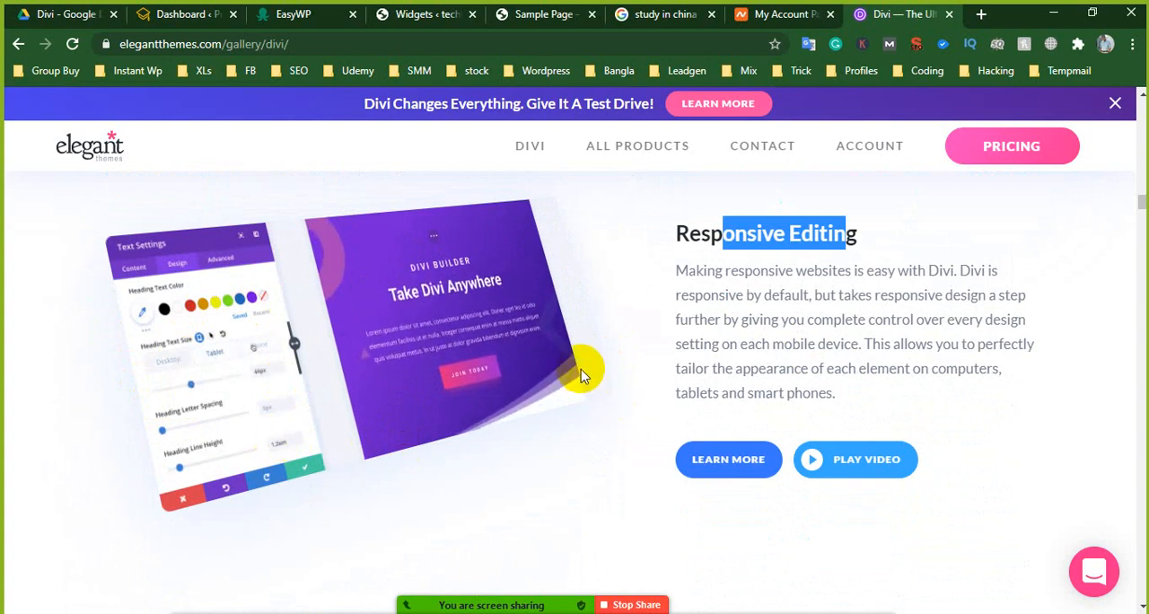
click(783, 343)
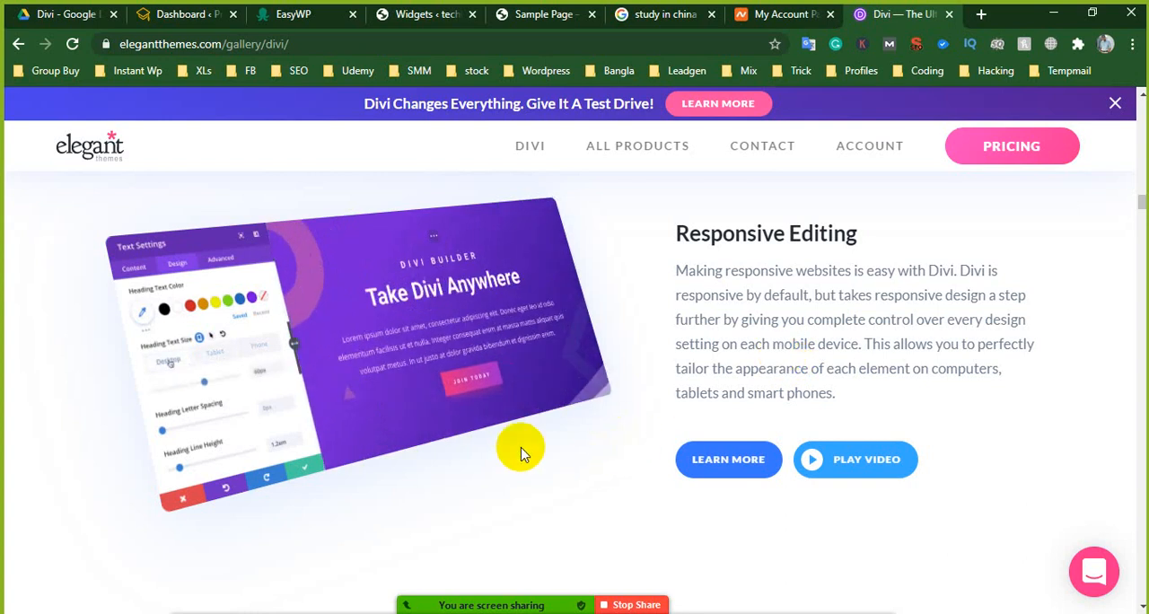
- Examine the Fonts & Text Styling feature and its demo of heading font, style, alignment, color and size settings
scroll(669, 377, down, 4)
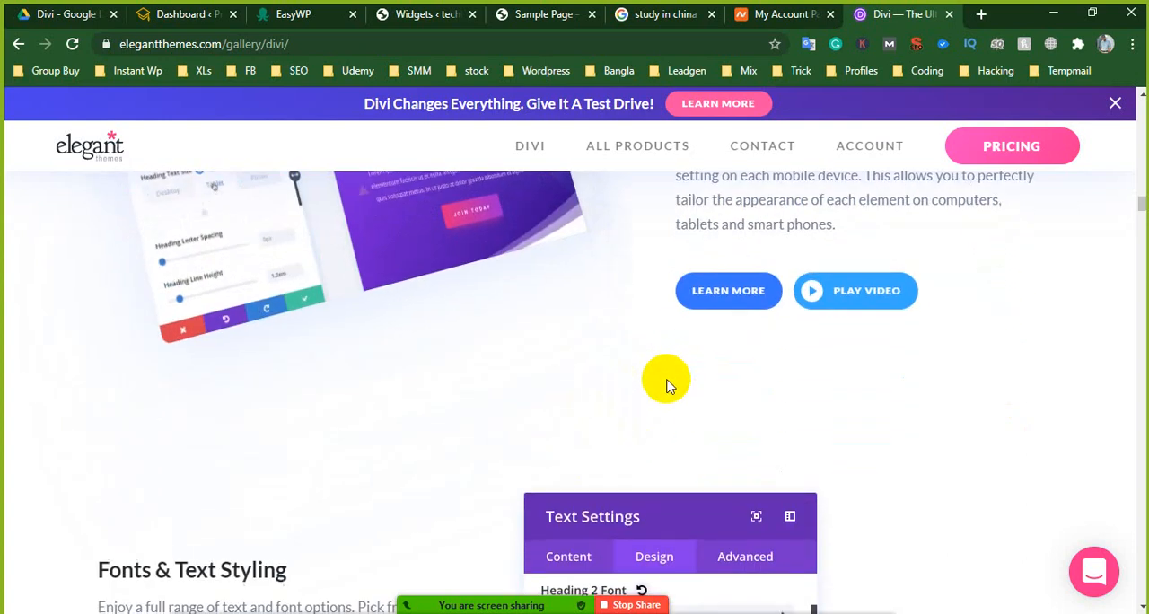
scroll(668, 429, down, 1)
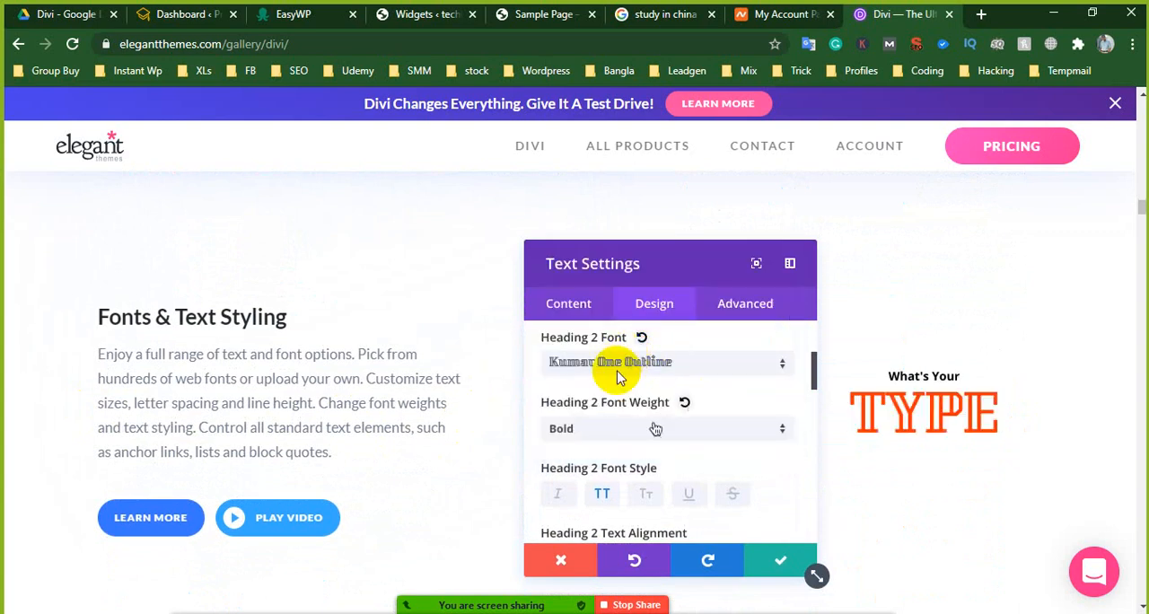
click(655, 429)
click(641, 439)
scroll(645, 376, down, 3)
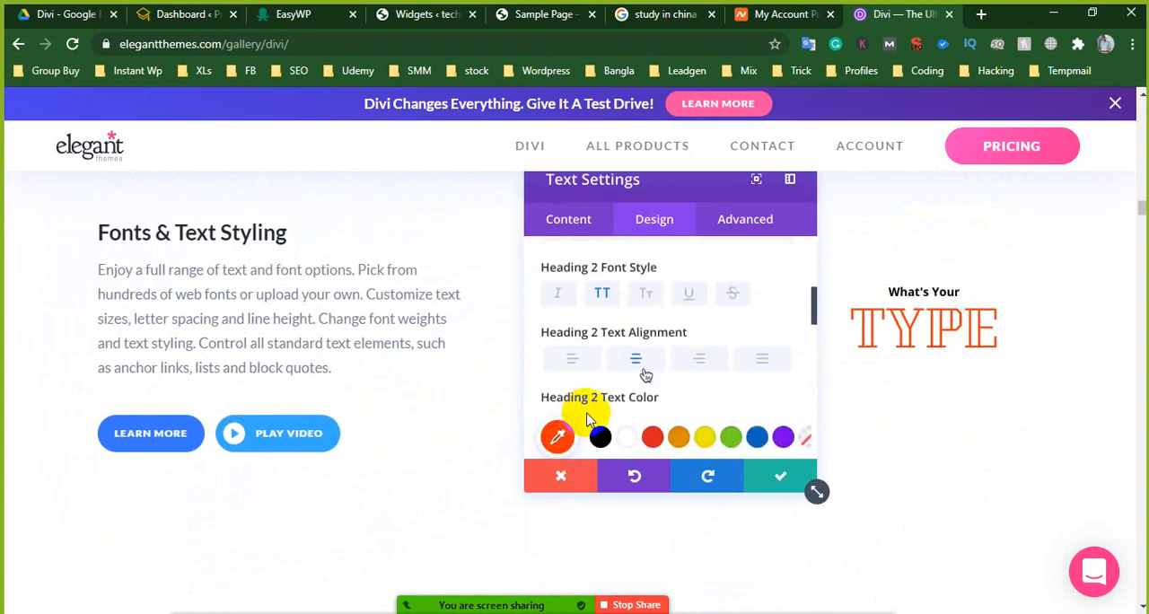
scroll(579, 412, up, 1)
click(616, 378)
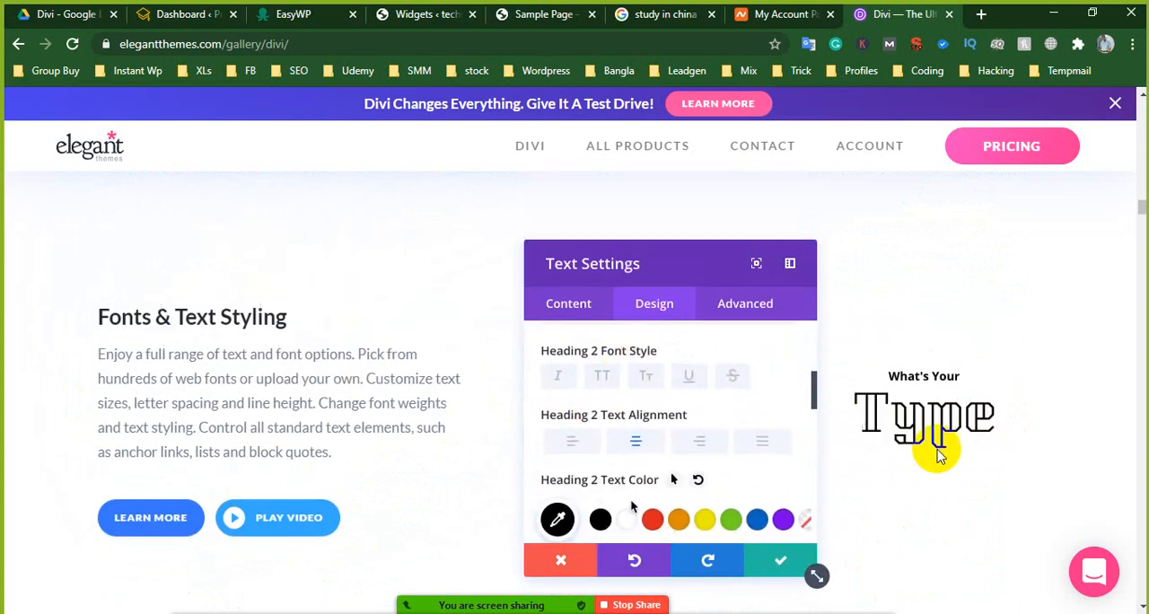
scroll(538, 436, down, 5)
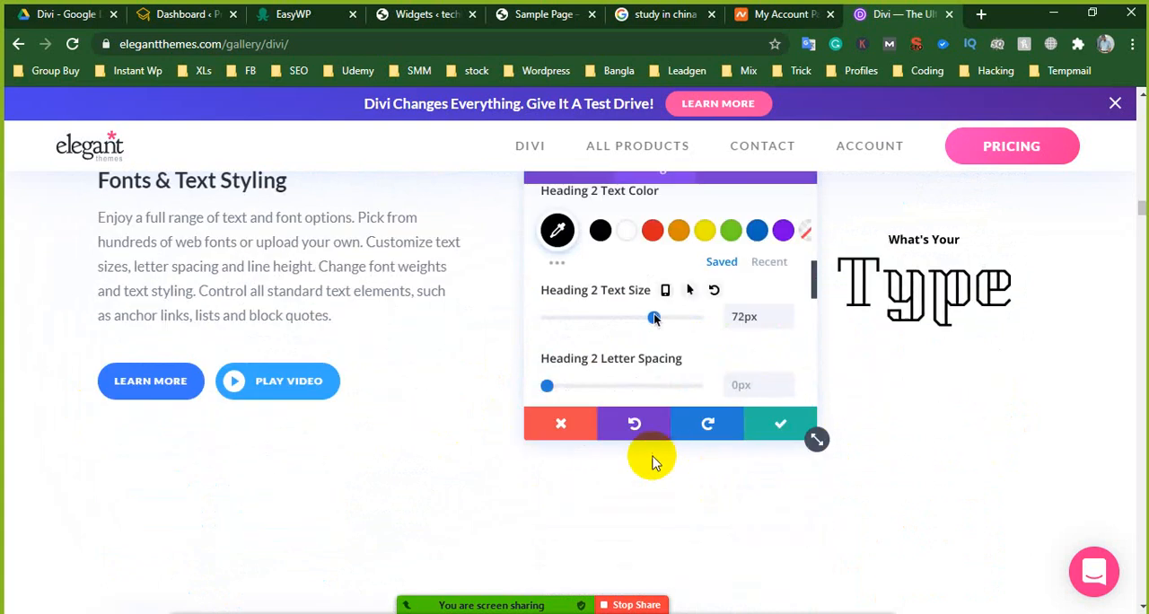
- Compare the Shape Dividers feature with the divider behind the Sample Page's achievements heading, and continue to the Border Options feature
scroll(816, 384, down, 1)
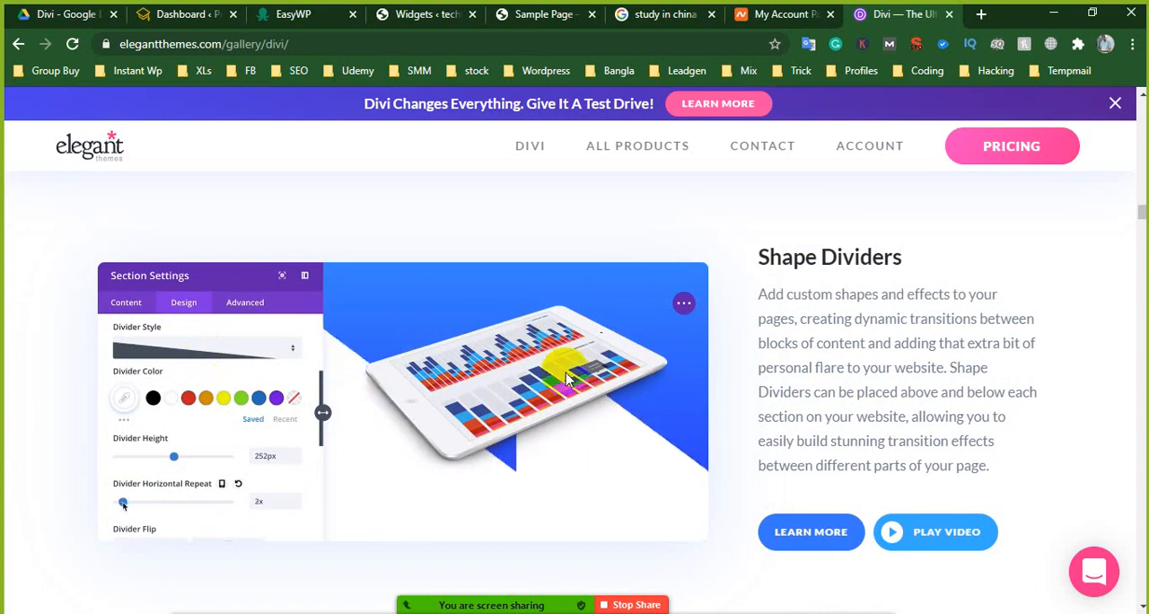
click(552, 9)
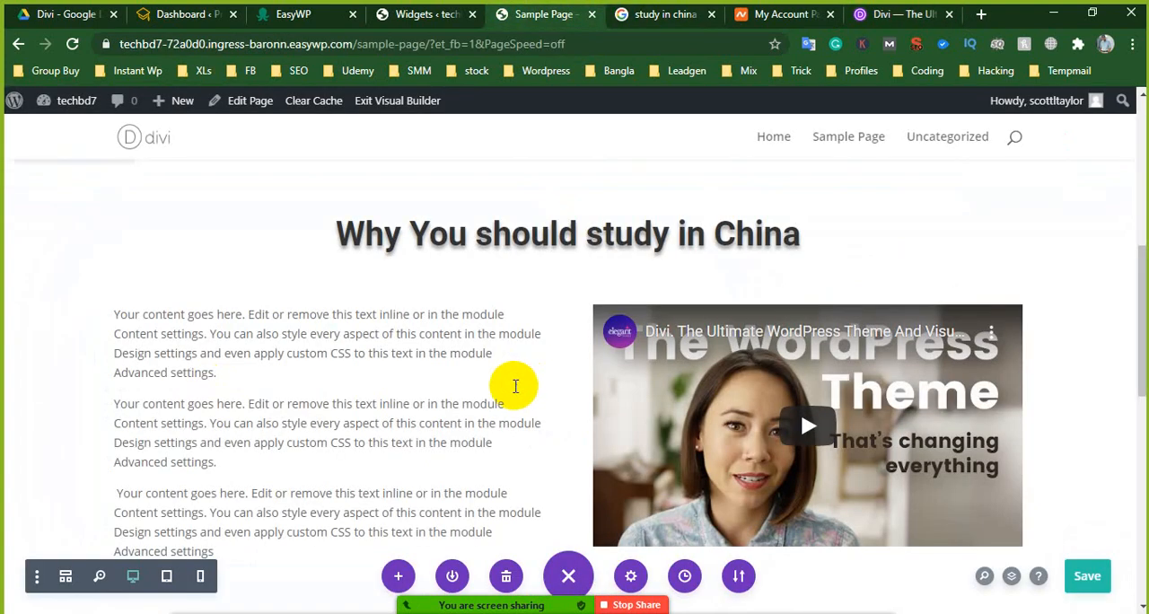
scroll(539, 377, down, 4)
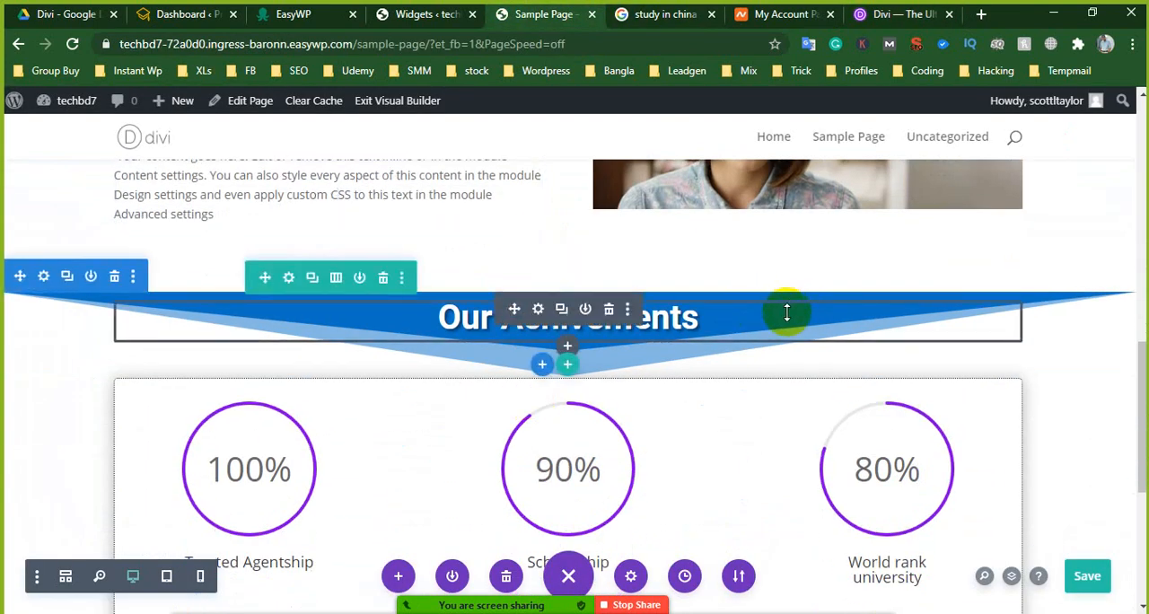
click(893, 13)
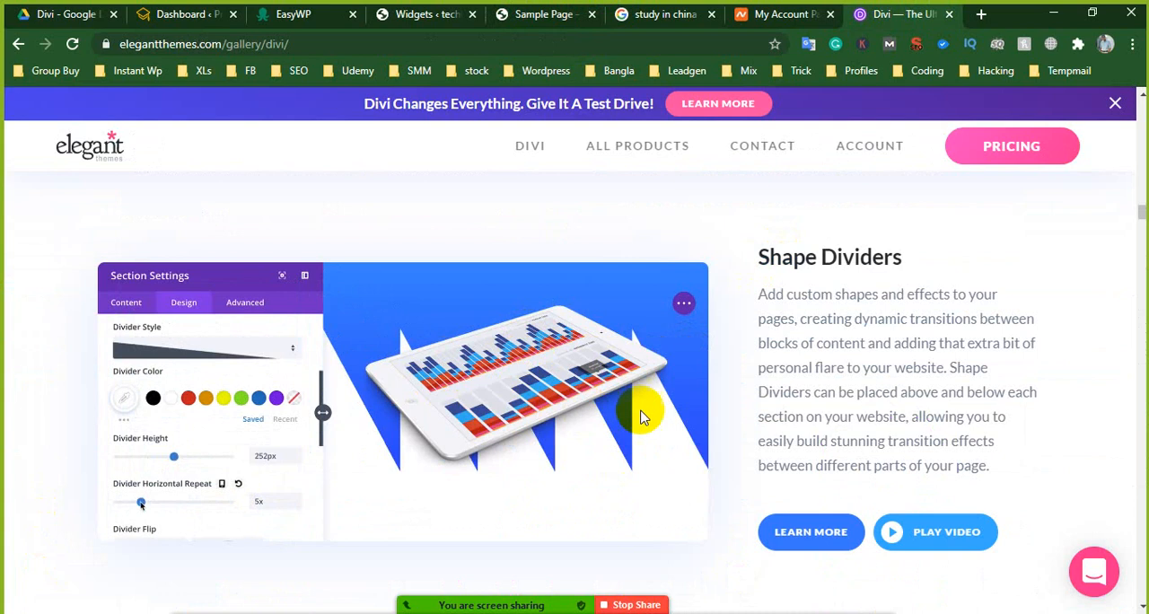
scroll(562, 463, down, 5)
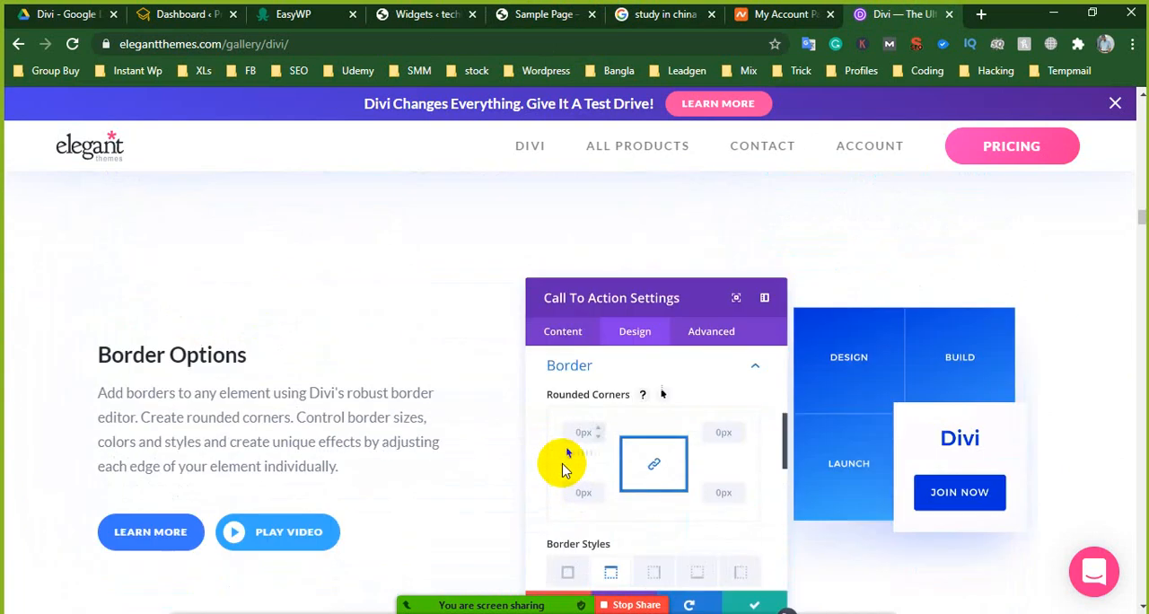
- Review the Border Options description and its call to action demo of rounded corners and border styles
scroll(398, 410, down, 1)
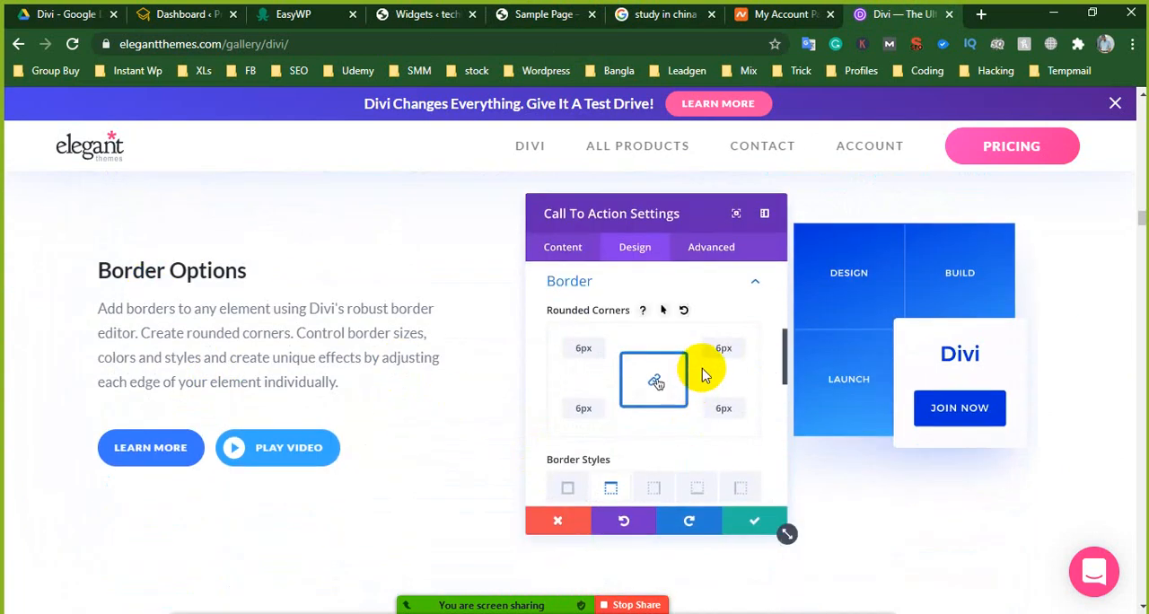
scroll(705, 401, down, 1)
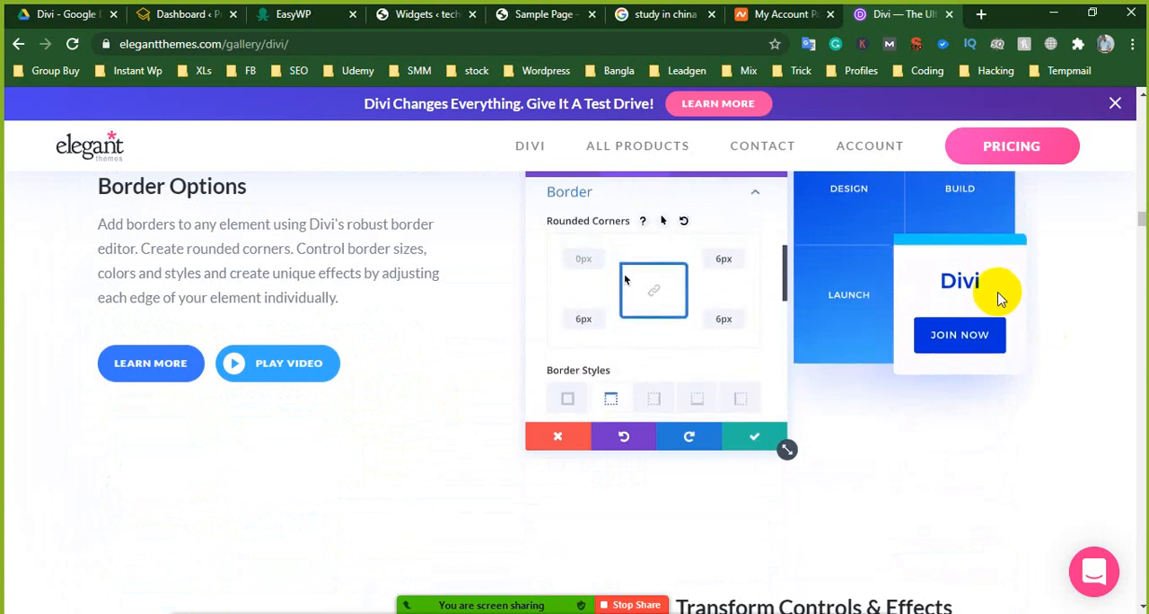
scroll(960, 341, up, 1)
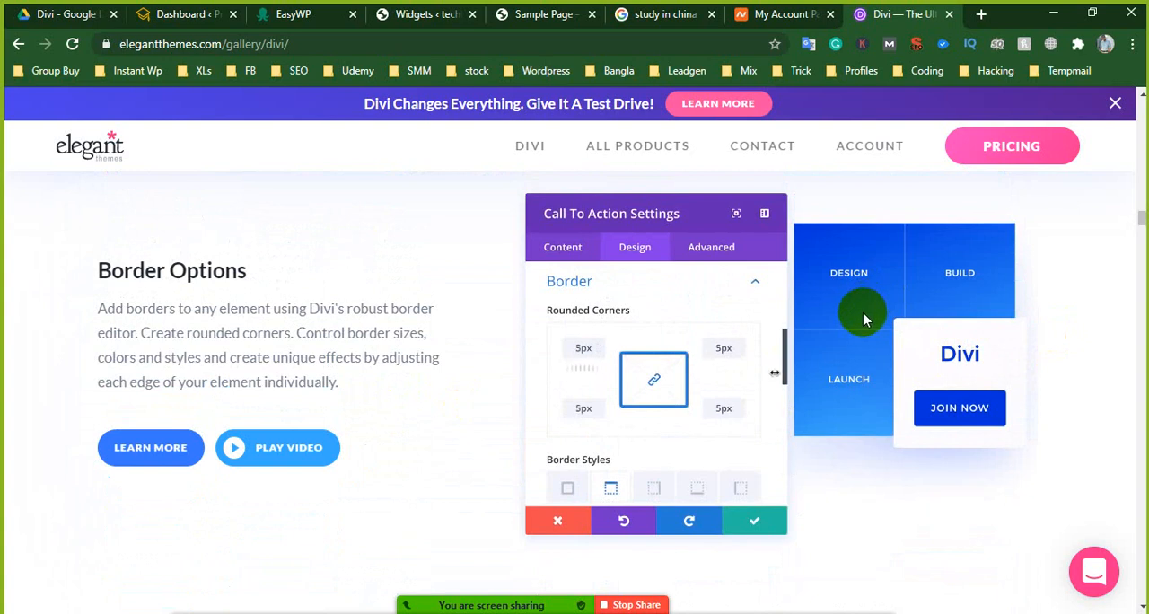
scroll(856, 330, down, 5)
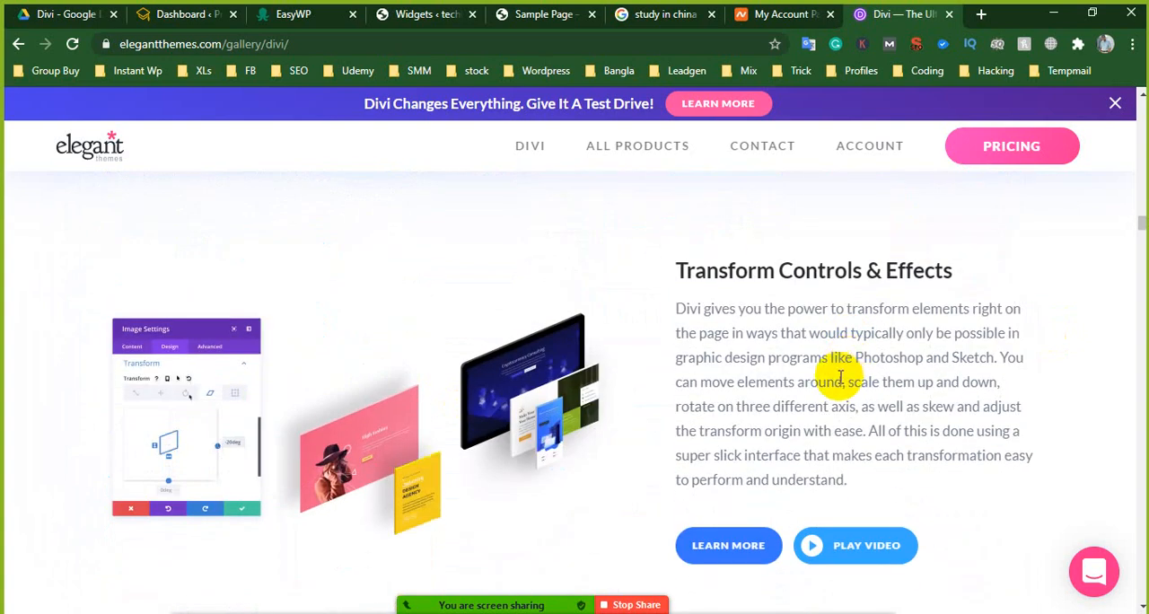
- Examine the Transform Controls & Effects demo and continue to the Filters & Effects feature
scroll(299, 377, down, 1)
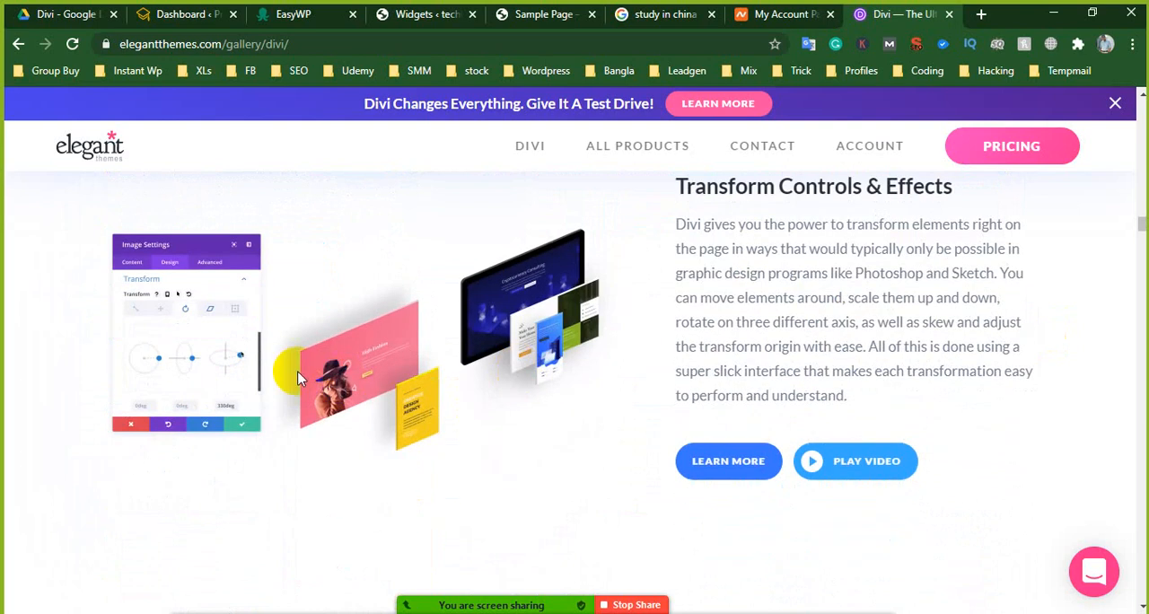
scroll(494, 362, down, 4)
scroll(494, 379, down, 6)
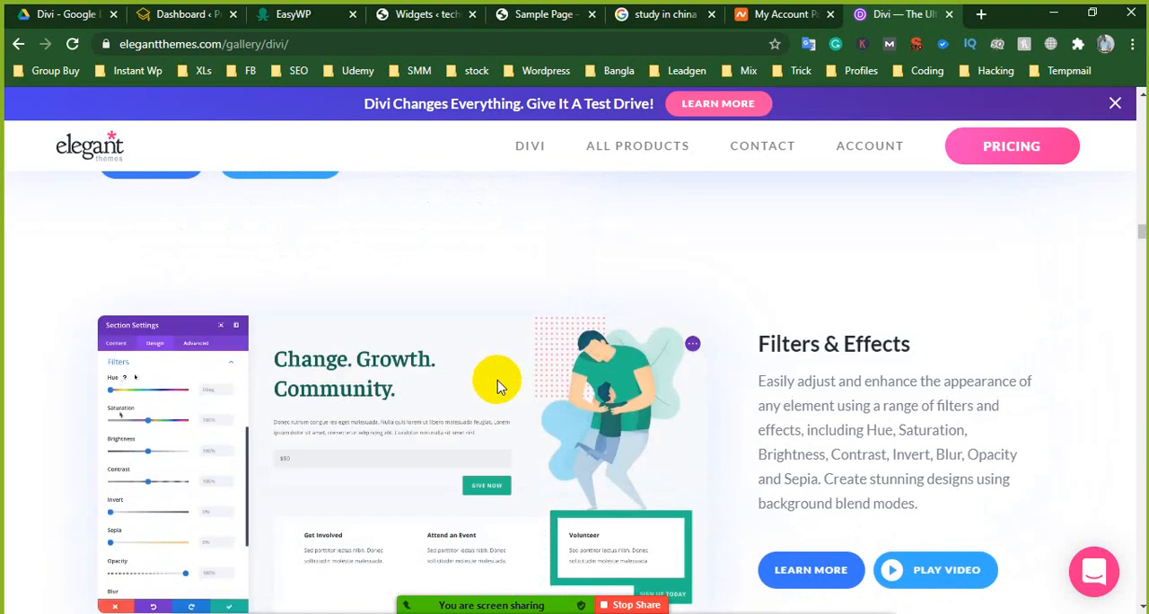
scroll(498, 392, up, 1)
- Review the Drop Shadows description and its image settings demo of box shadow presets, position, blur and spread
scroll(500, 400, down, 10)
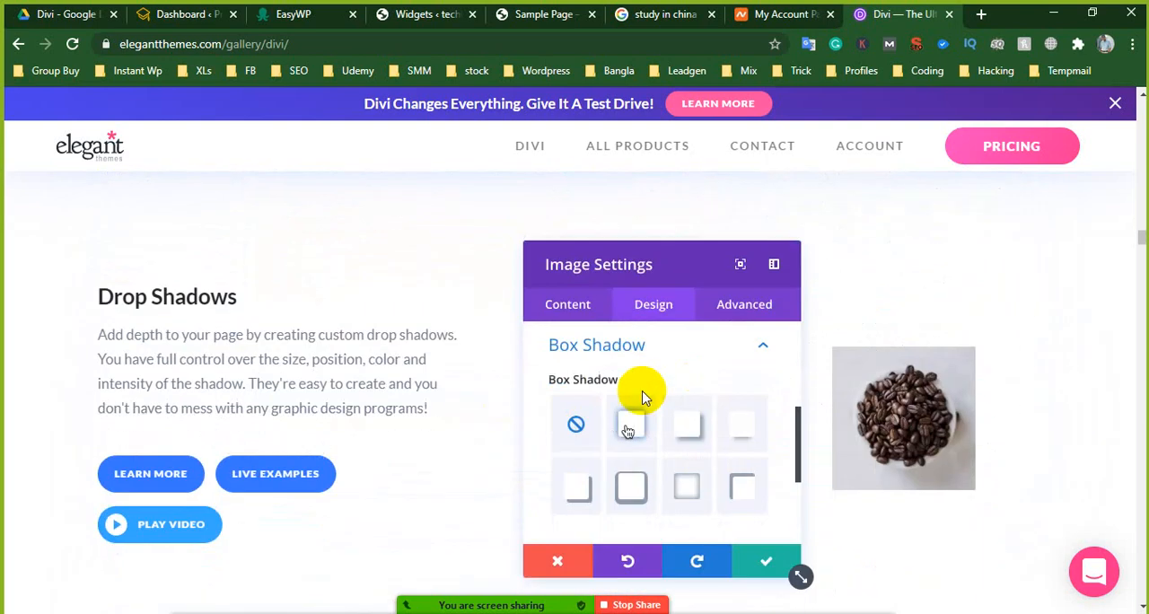
scroll(727, 406, up, 6)
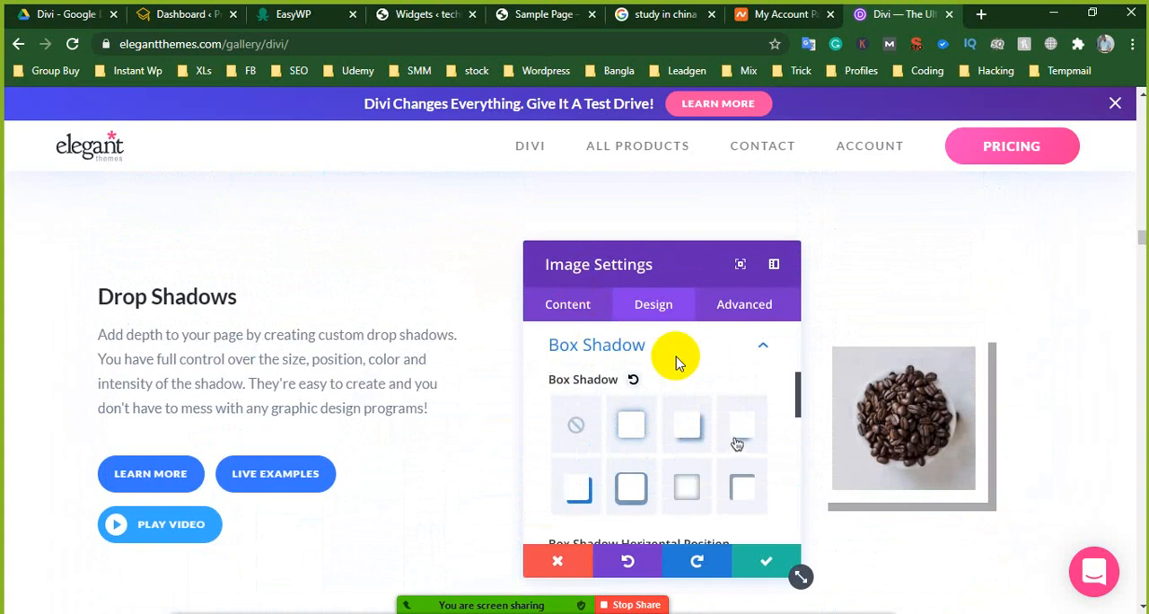
scroll(674, 368, down, 1)
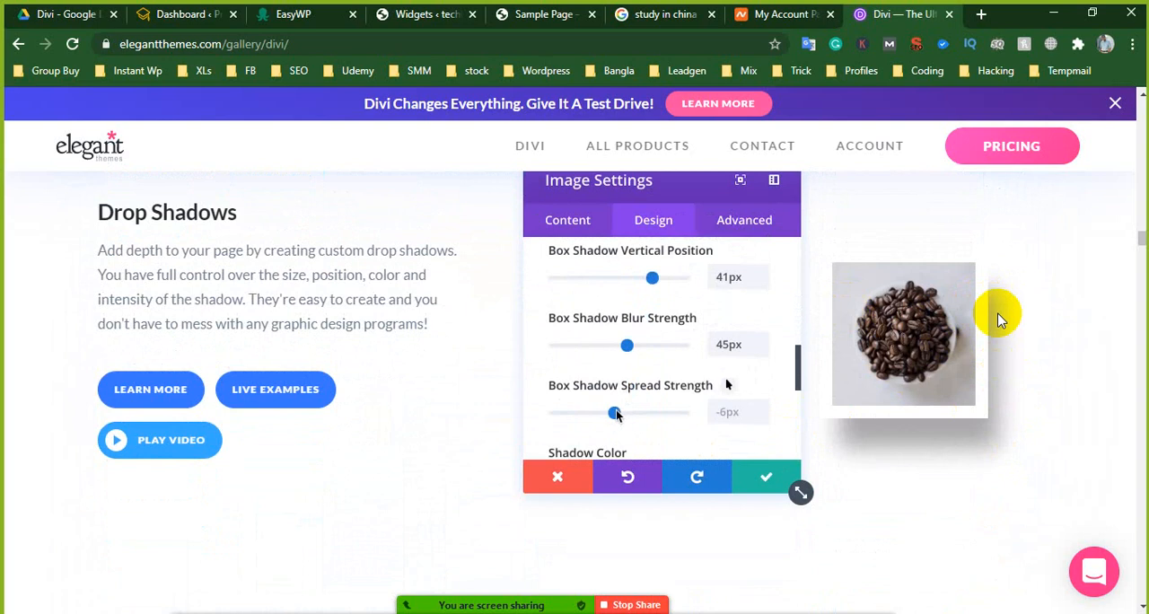
scroll(711, 347, down, 6)
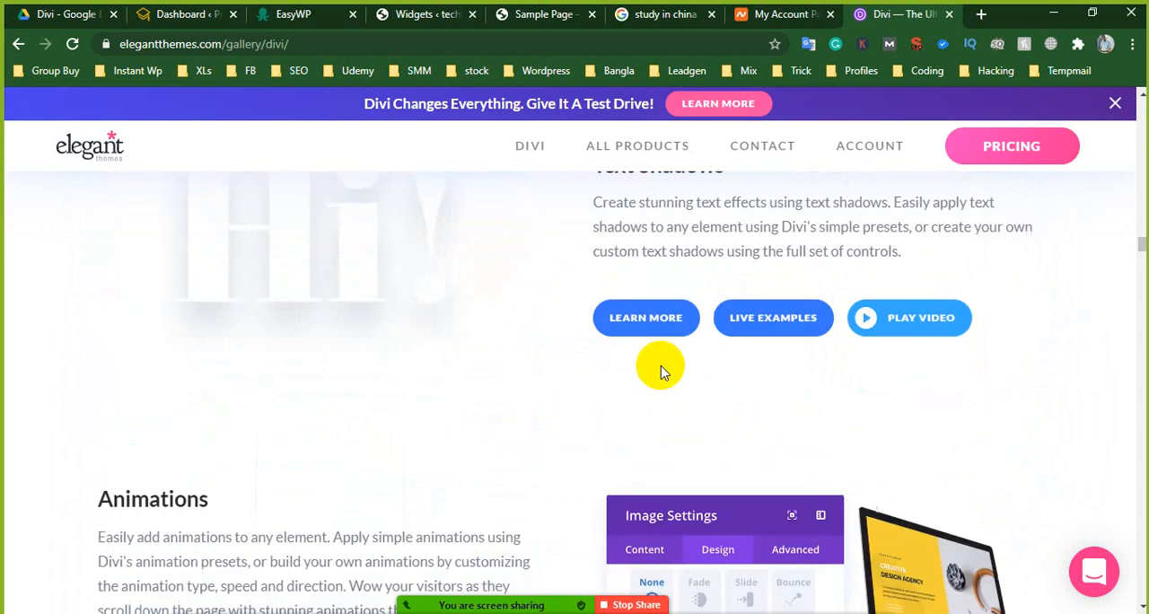
- Review the Text Shadows feature and the Animations demo of image animation presets such as Slide and Bounce
scroll(599, 337, up, 3)
scroll(603, 366, down, 2)
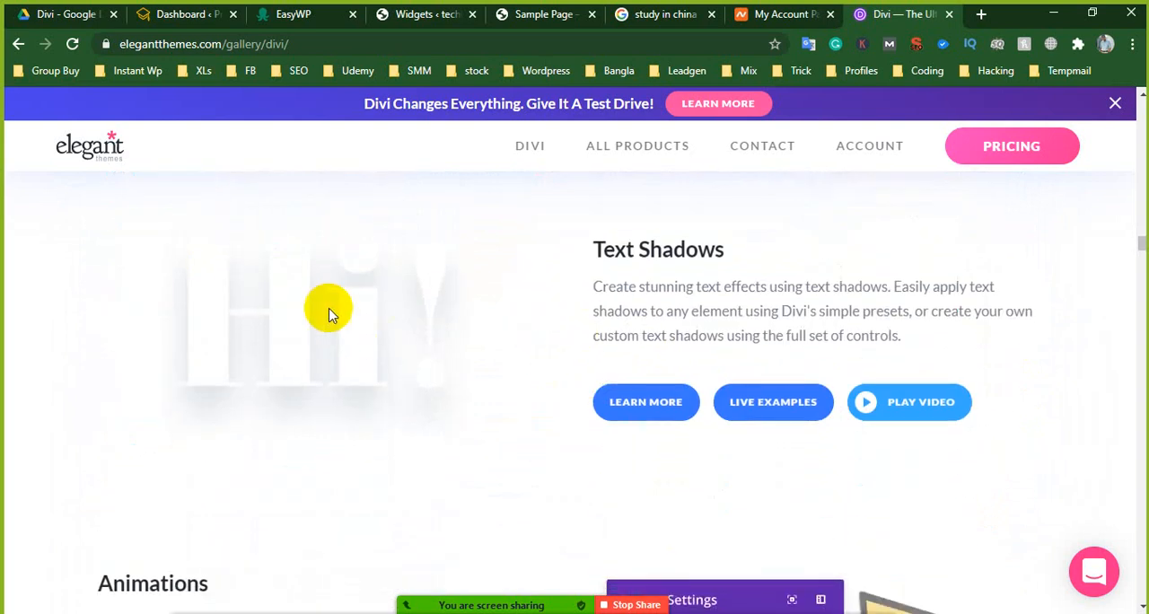
scroll(449, 332, down, 3)
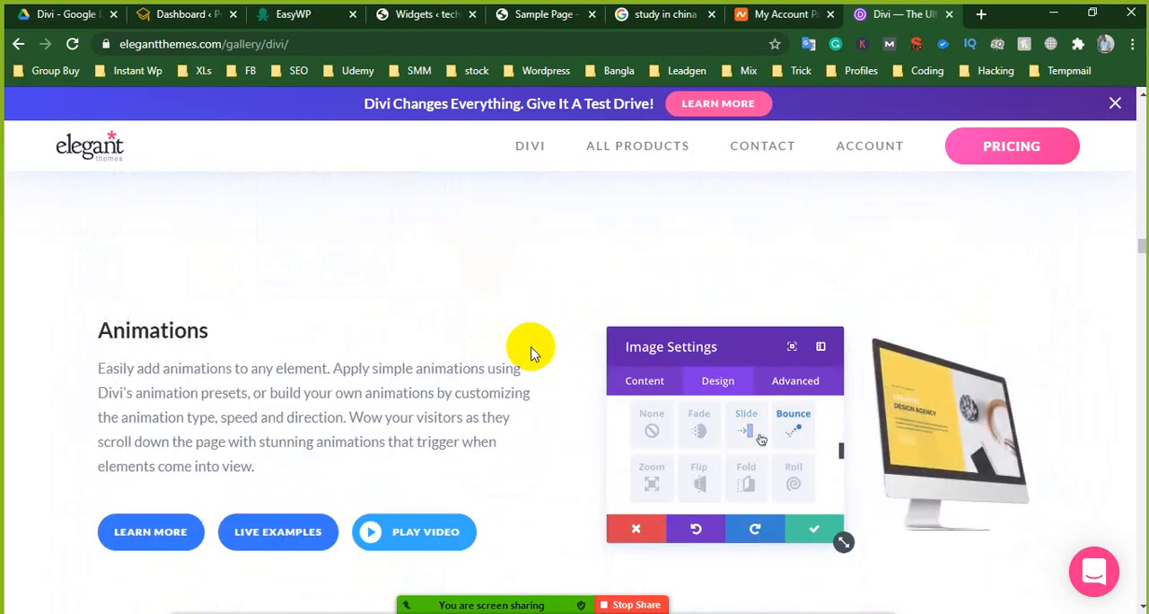
scroll(404, 337, down, 1)
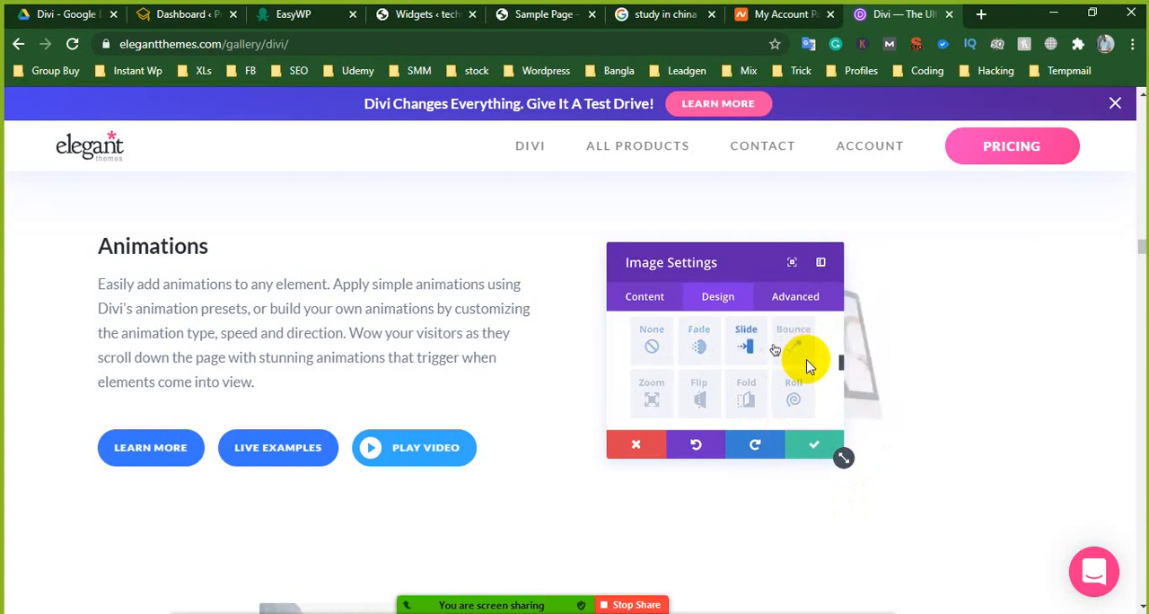
- Skim the background images, colors, gradients and videos feature, followed by the copy styles, find and replace and Magic Color Manager features
scroll(574, 467, down, 5)
scroll(363, 440, down, 1)
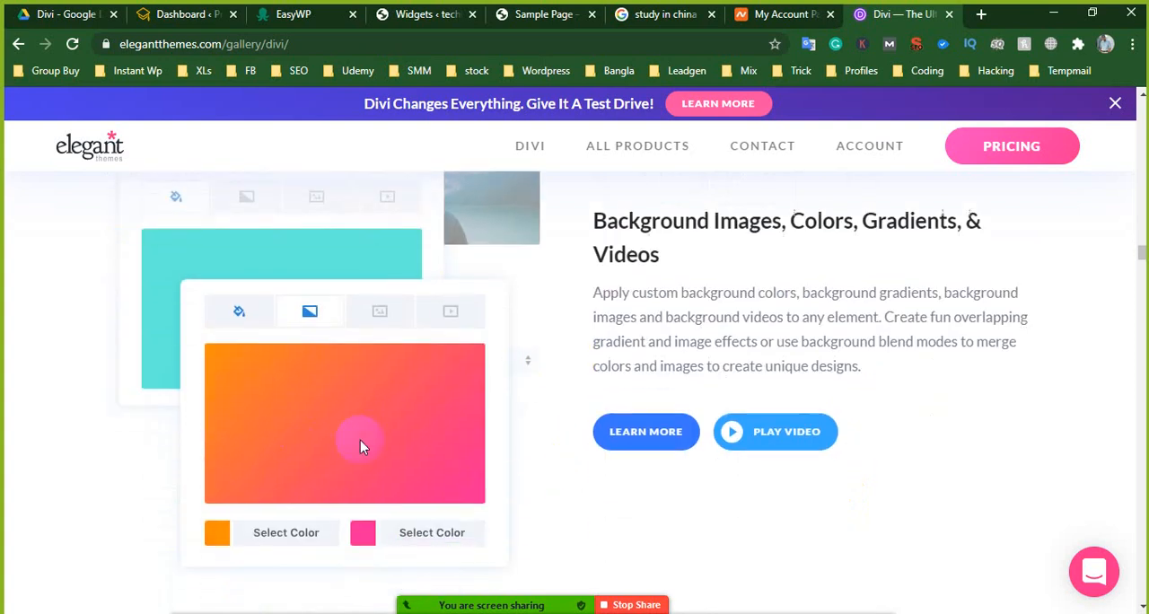
scroll(359, 436, down, 5)
scroll(619, 458, down, 3)
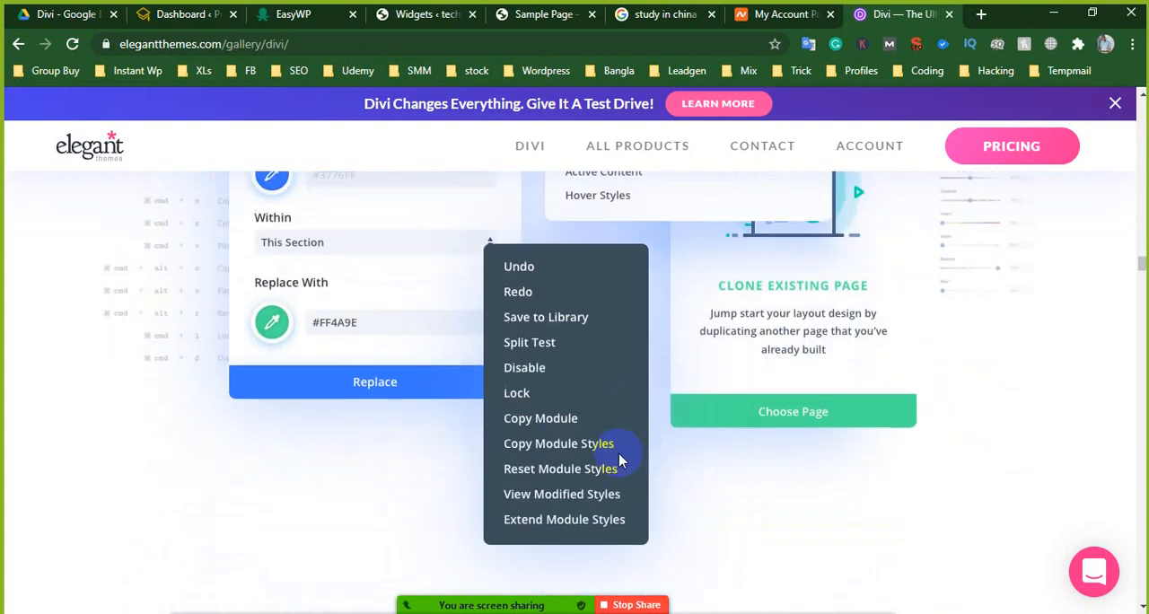
scroll(523, 380, down, 6)
scroll(759, 355, down, 8)
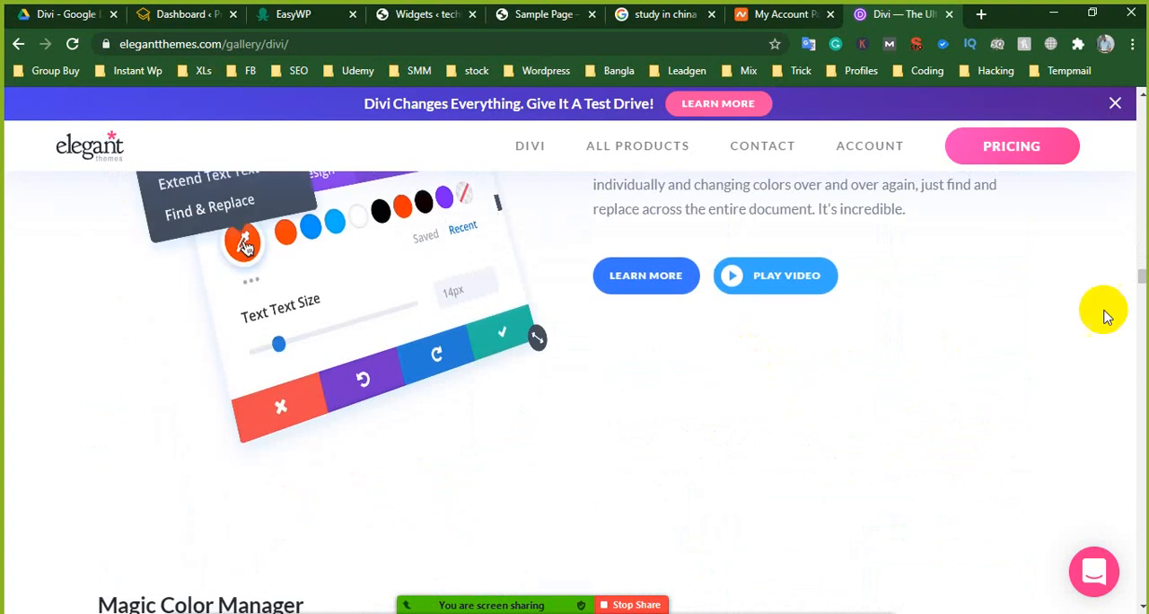
drag(1146, 280, 1142, 390)
- Switch to the Sample Page and review its "Why You should study in China" section and "Our Achivements" divider and circle counters
click(576, 13)
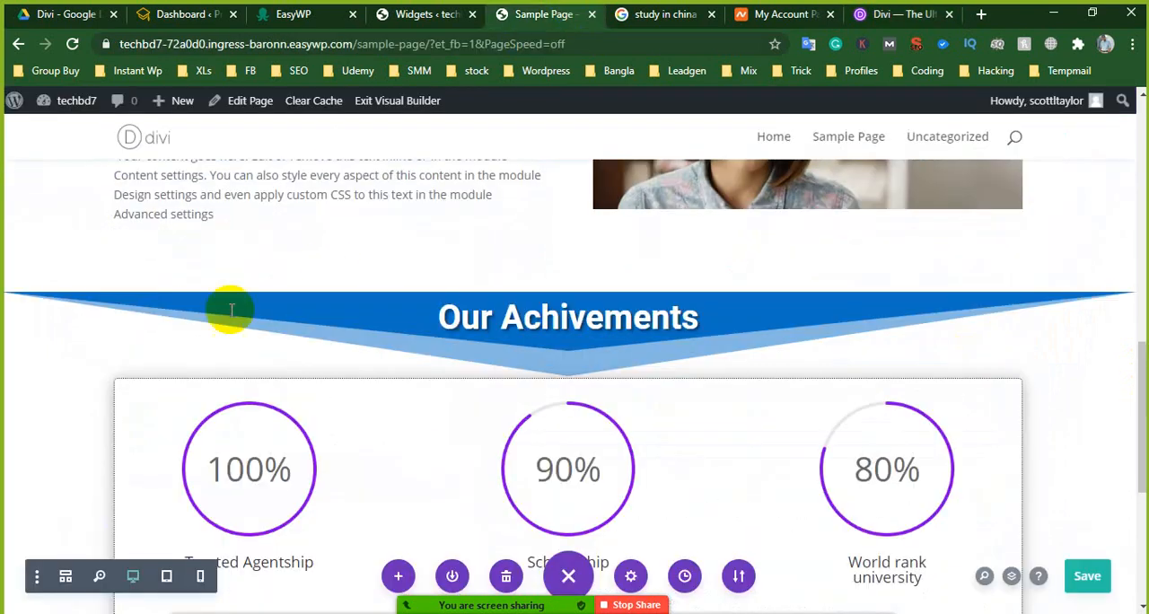
scroll(518, 382, down, 4)
scroll(499, 364, up, 5)
scroll(492, 342, up, 10)
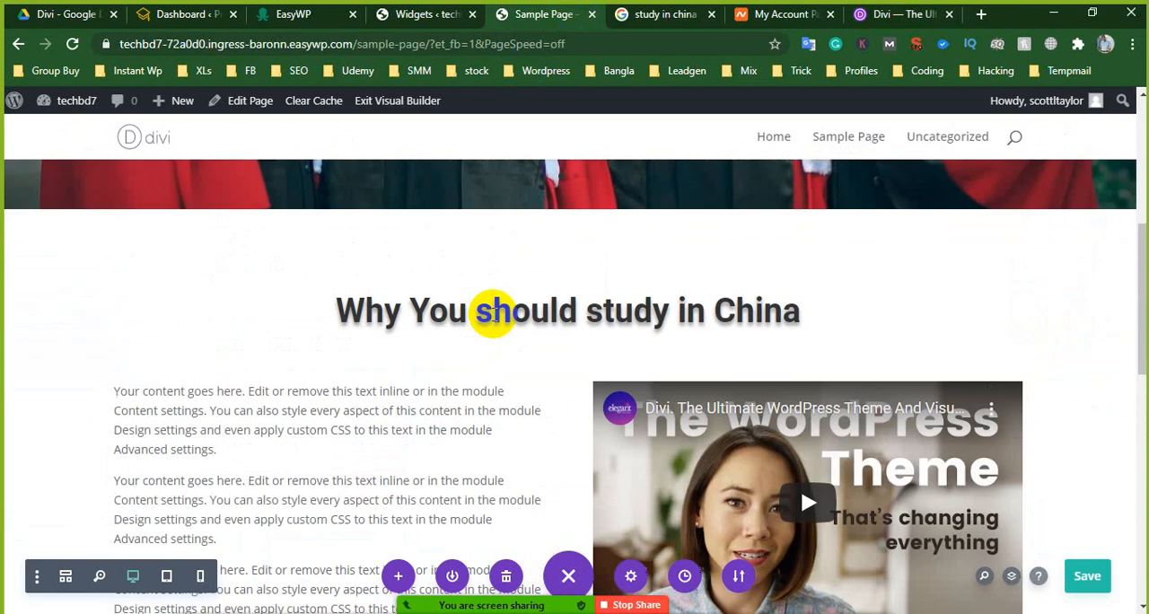
scroll(595, 308, down, 5)
scroll(663, 331, down, 6)
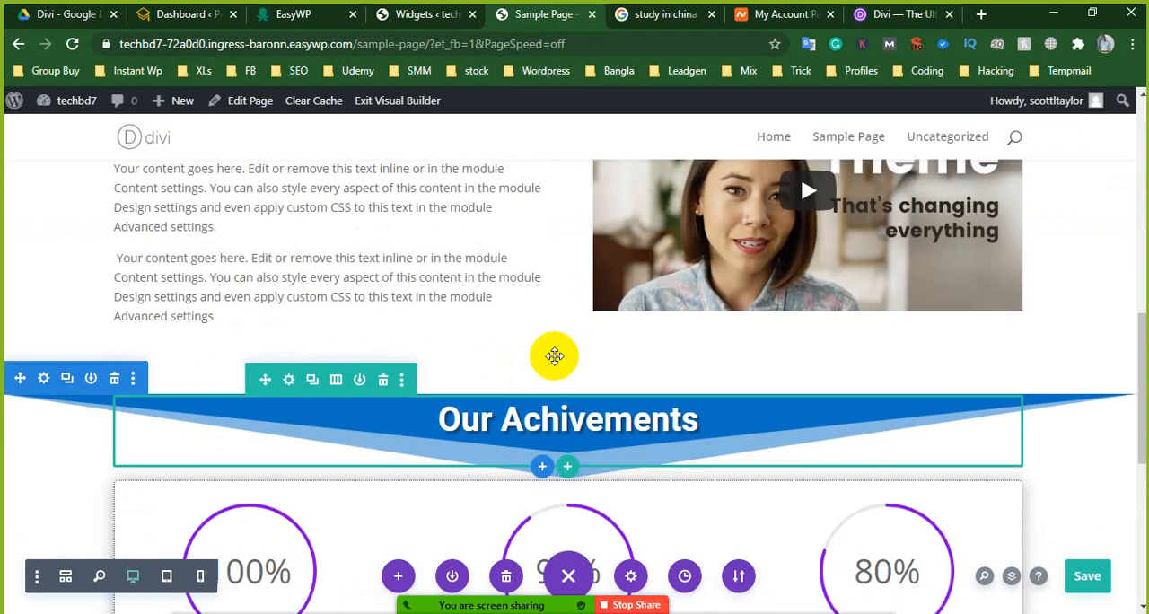
scroll(722, 369, up, 3)
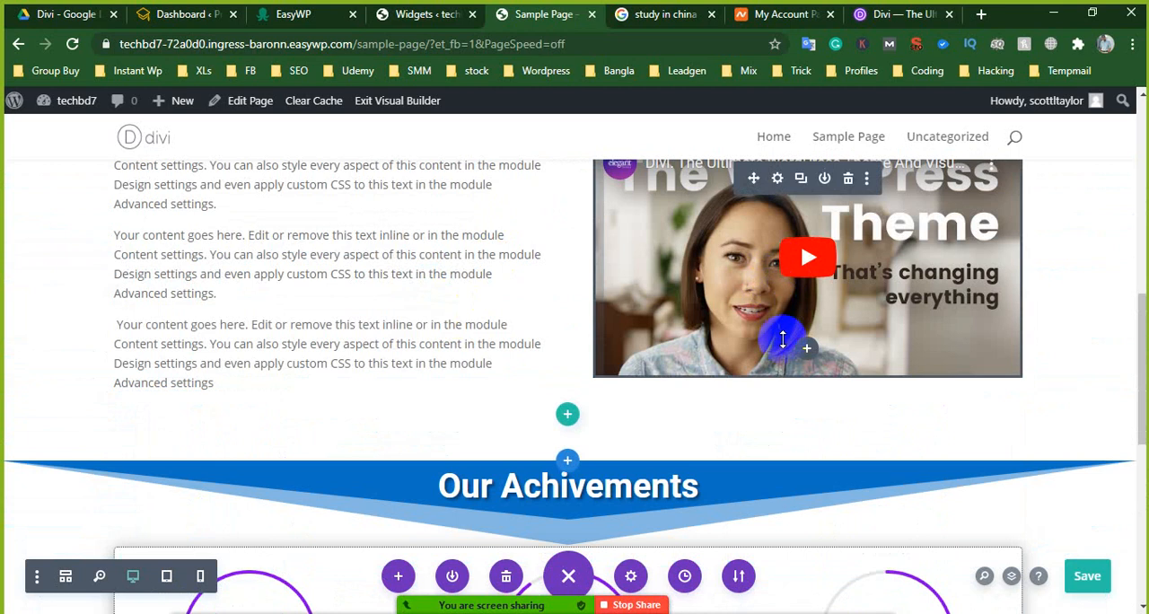
scroll(783, 340, down, 1)
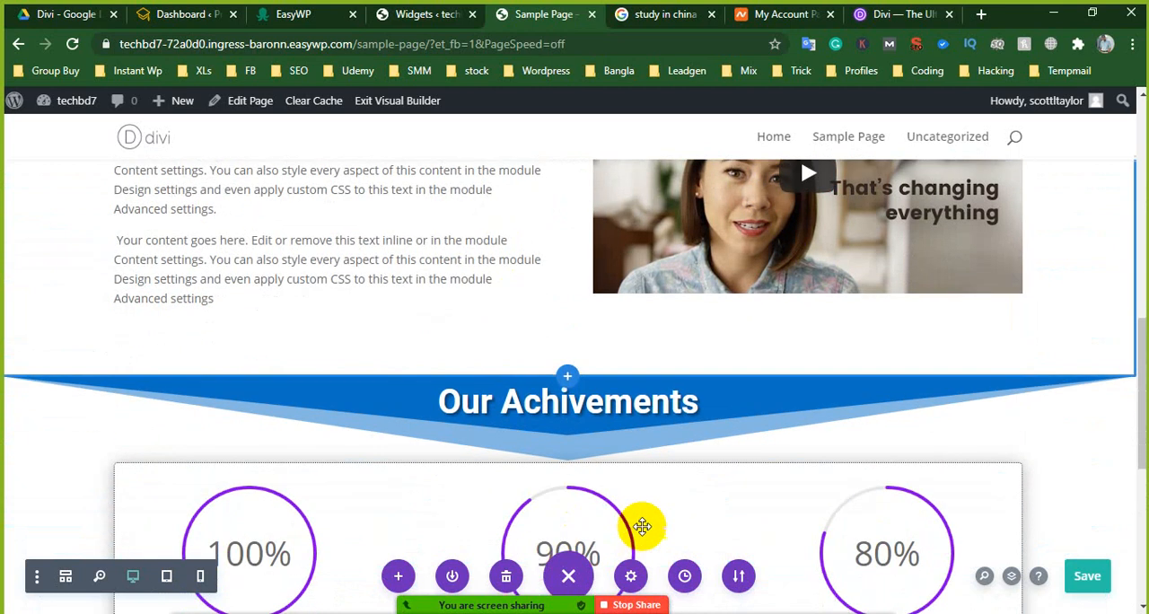
- From the "study in china" Google results, open the topuniversities.com China guide in a new tab and switch to it
click(669, 15)
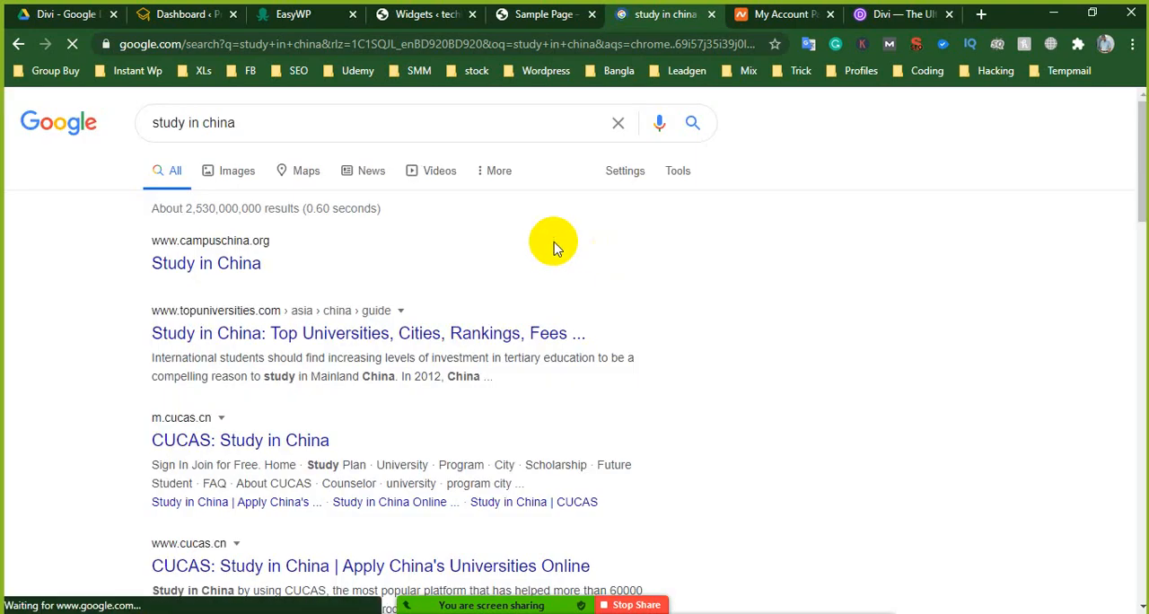
right_click(195, 341)
click(238, 348)
click(665, 16)
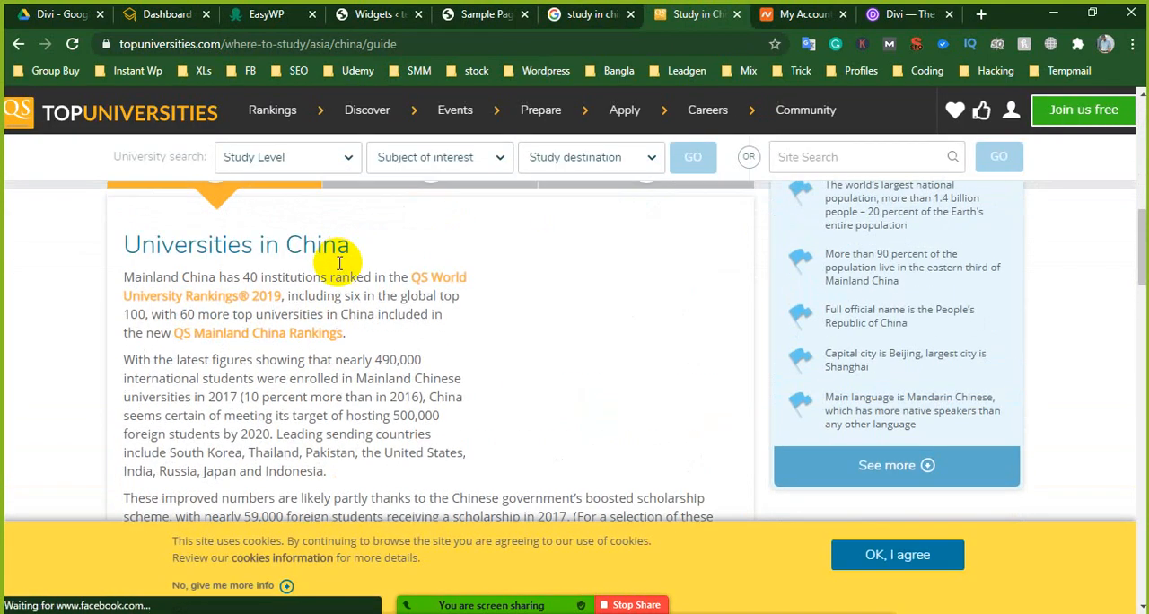
- Skim the Top Universities guide to studying in China down to its footer and close its tab
scroll(340, 254, down, 10)
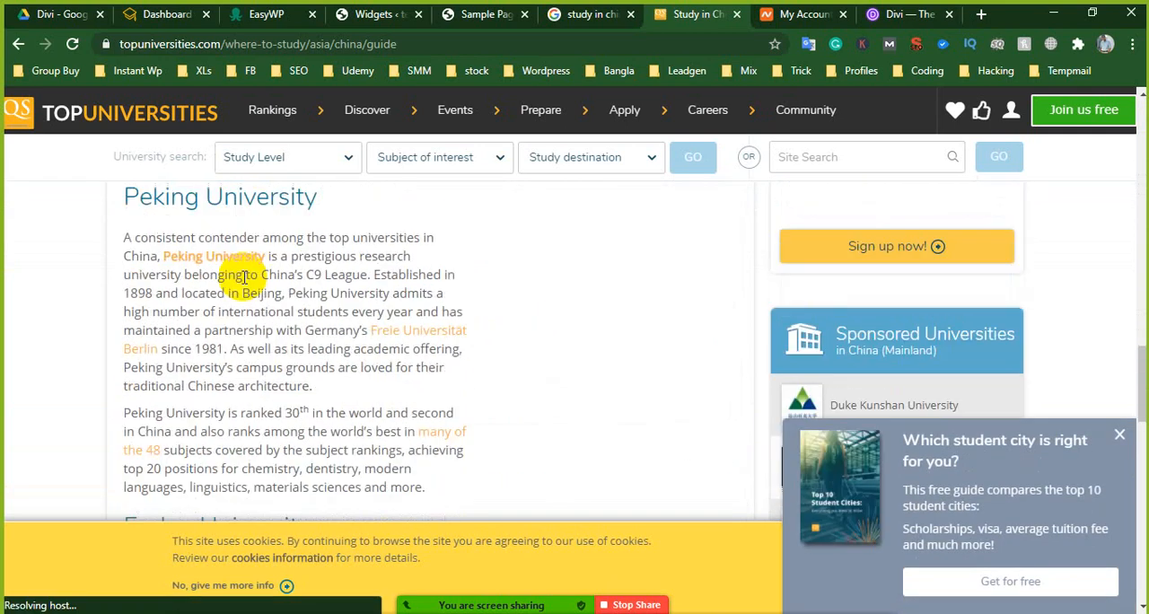
scroll(236, 266, up, 3)
scroll(217, 319, down, 15)
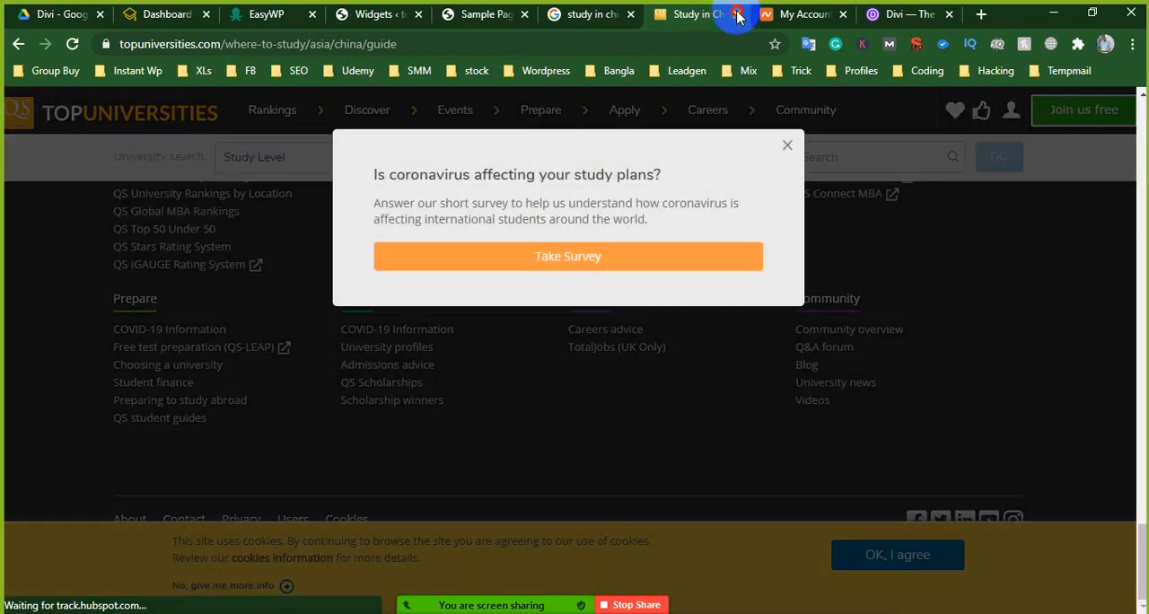
click(737, 13)
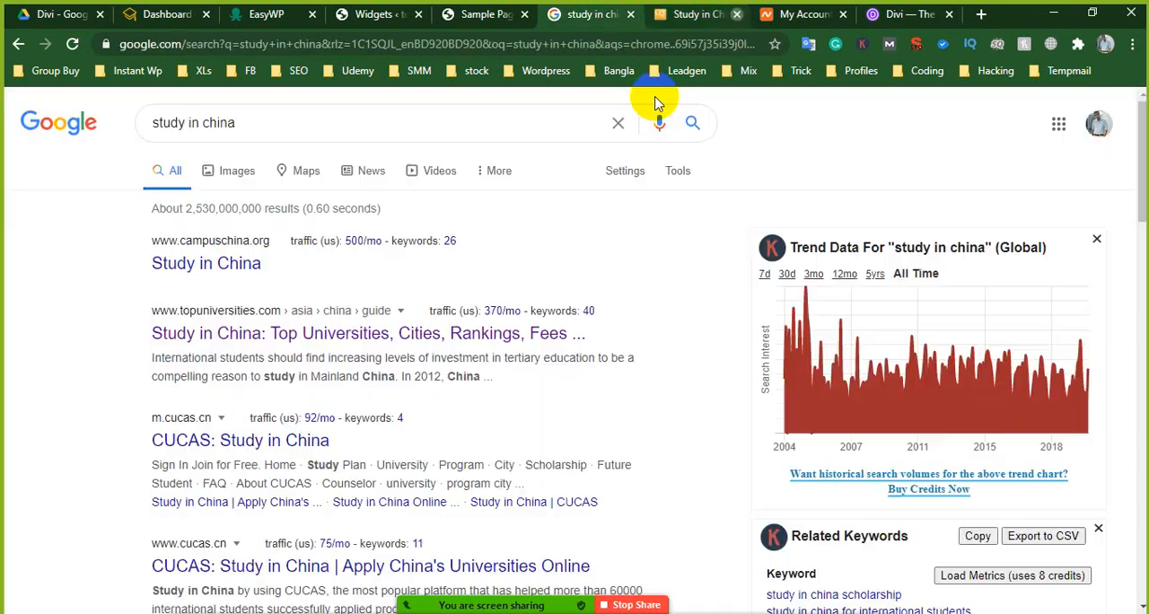
- Open the campuschina.org and scholarship-positions.com results for "study in china" in new tabs
scroll(423, 269, down, 3)
scroll(371, 305, up, 3)
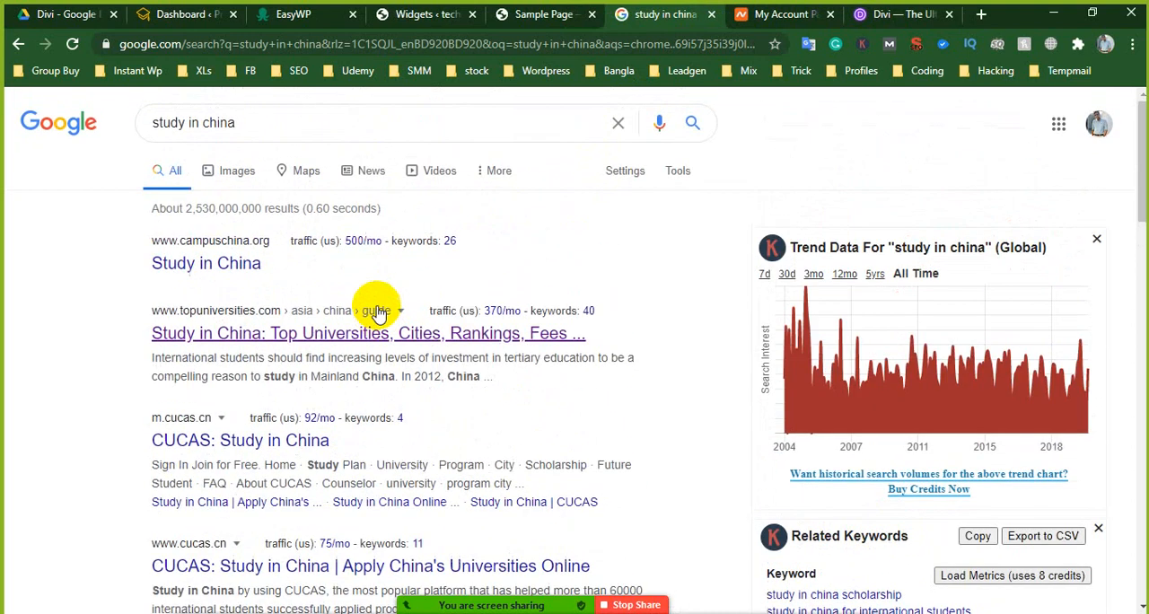
right_click(253, 263)
click(269, 275)
scroll(180, 380, down, 4)
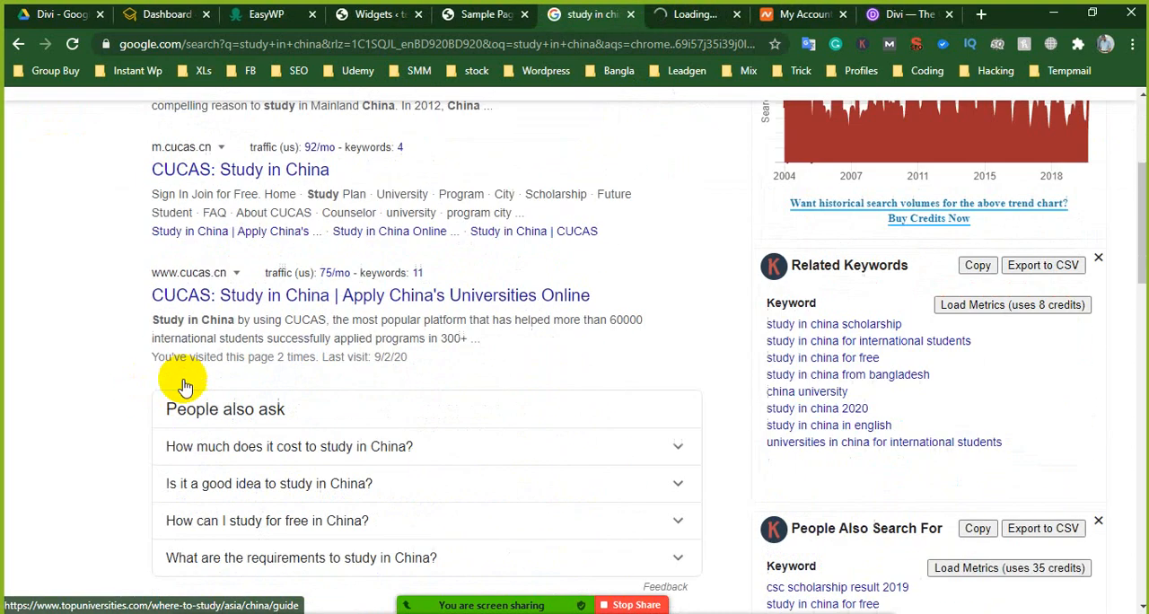
scroll(261, 380, down, 2)
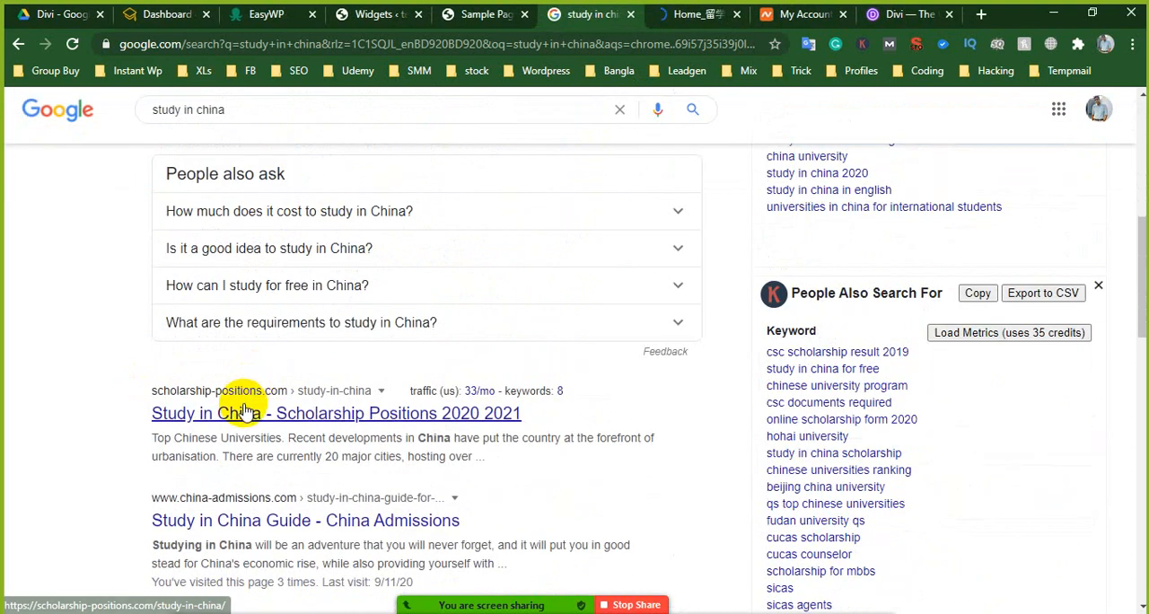
right_click(244, 409)
click(285, 418)
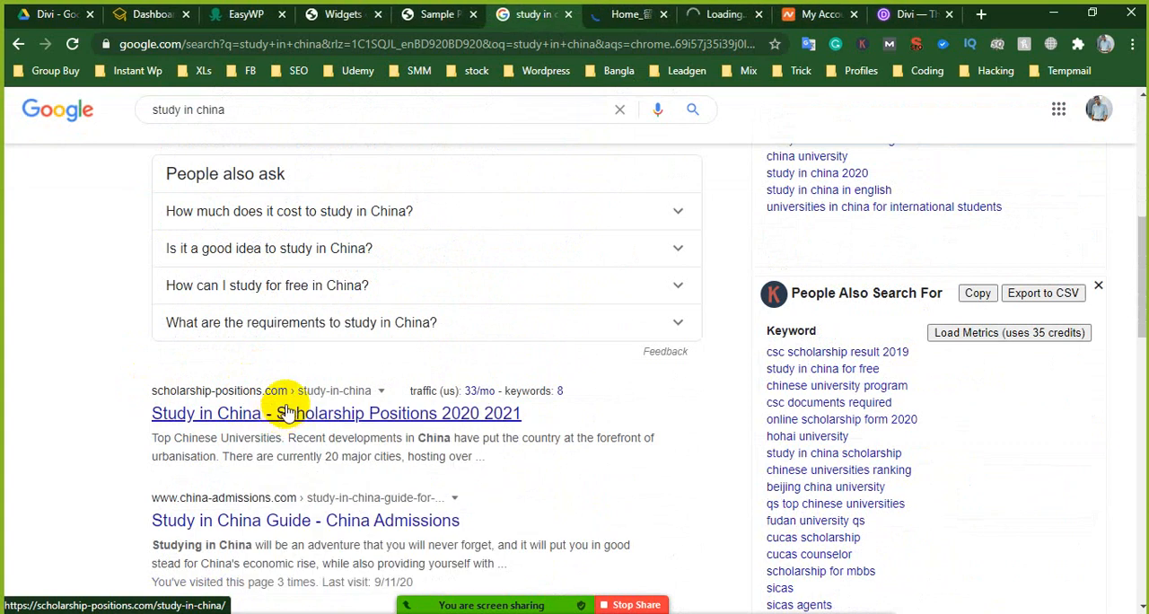
- Review the campuschina.org home page's layout, including its profile, scholarships and universities blocks, and close its tab
click(624, 15)
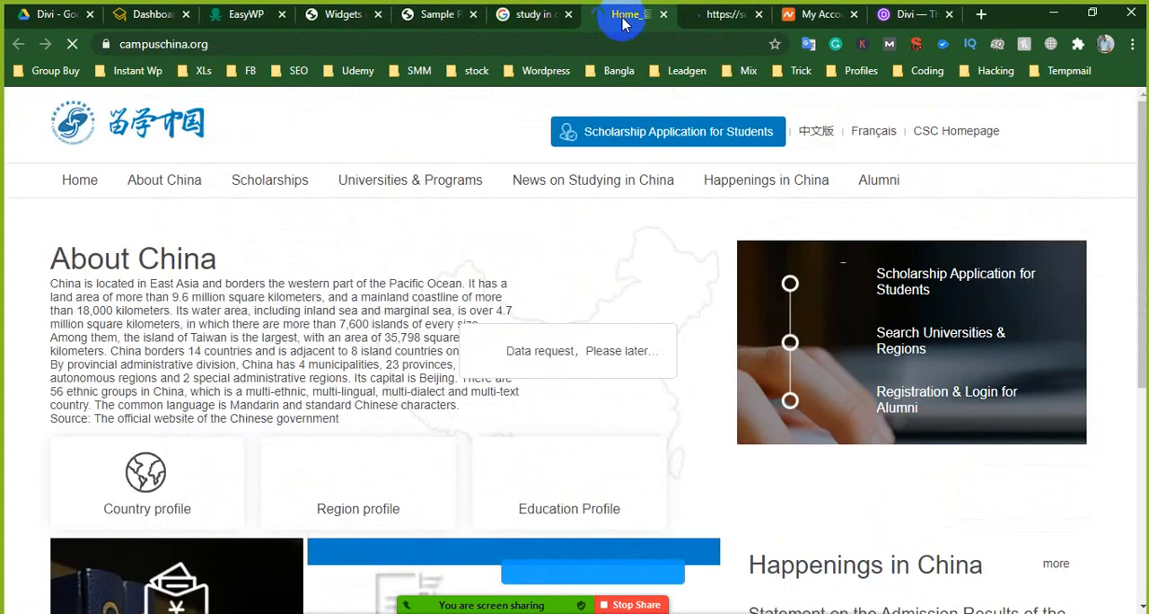
scroll(363, 308, down, 5)
scroll(373, 292, up, 3)
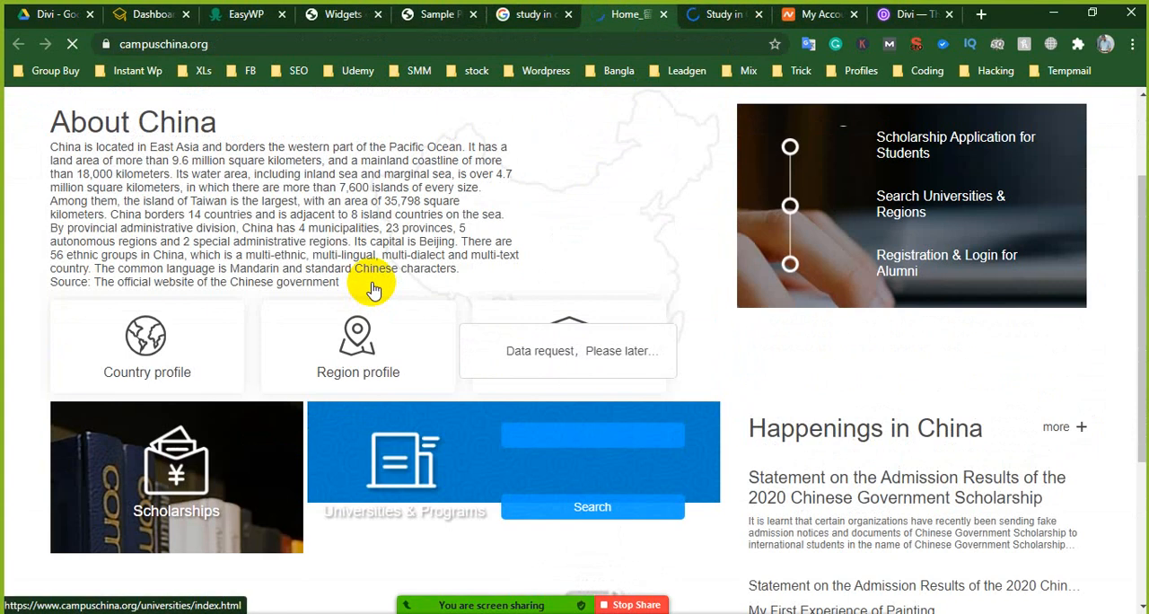
scroll(376, 287, down, 3)
scroll(389, 273, up, 5)
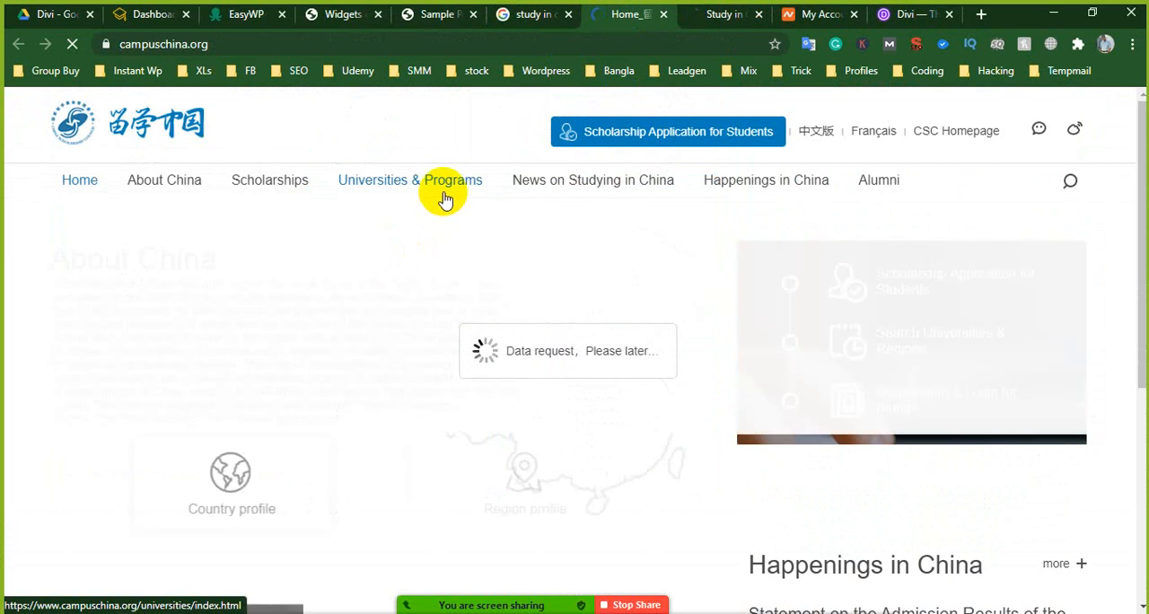
scroll(207, 348, down, 5)
scroll(576, 301, up, 2)
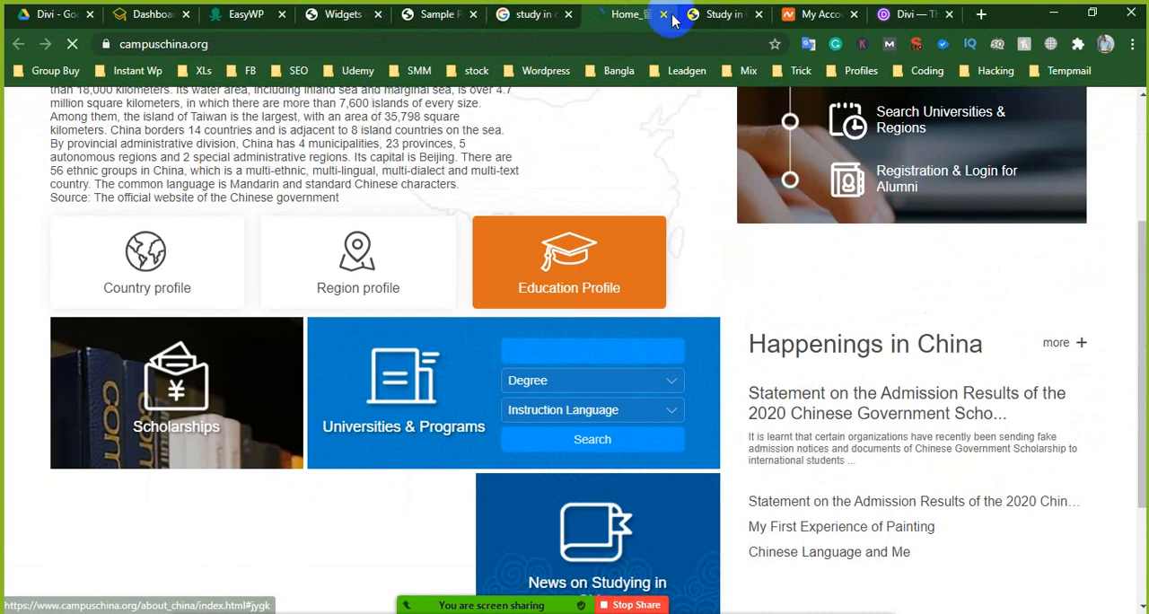
click(662, 15)
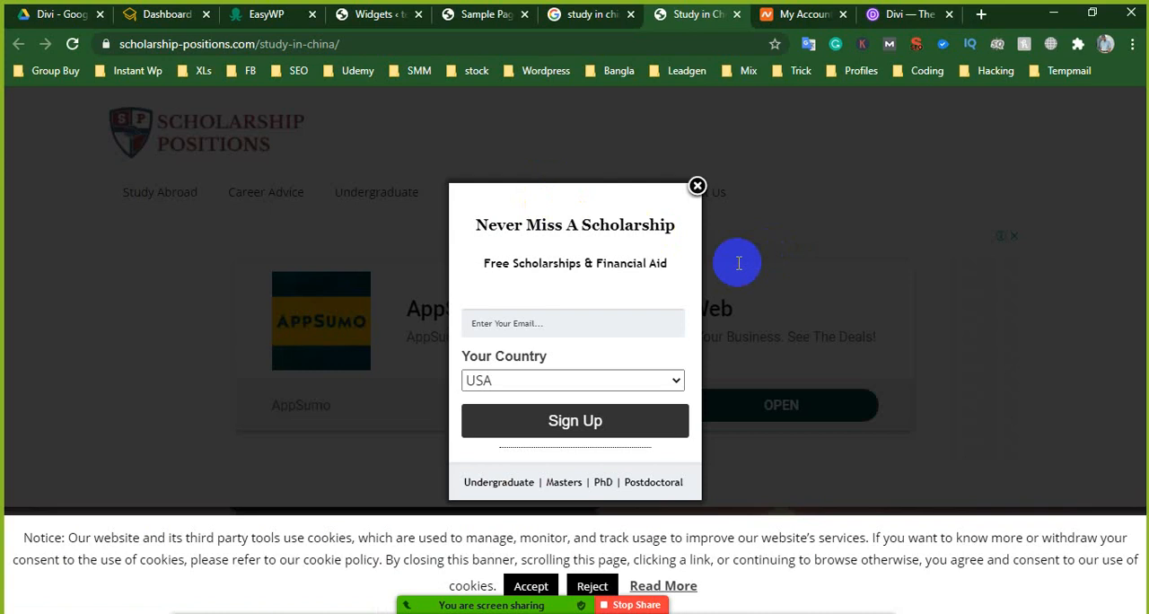
- Dismiss the scholarship sign-up pop-up on scholarship-positions.com and skim the site's Contact Us page
click(697, 186)
scroll(589, 223, down, 1)
scroll(503, 305, down, 10)
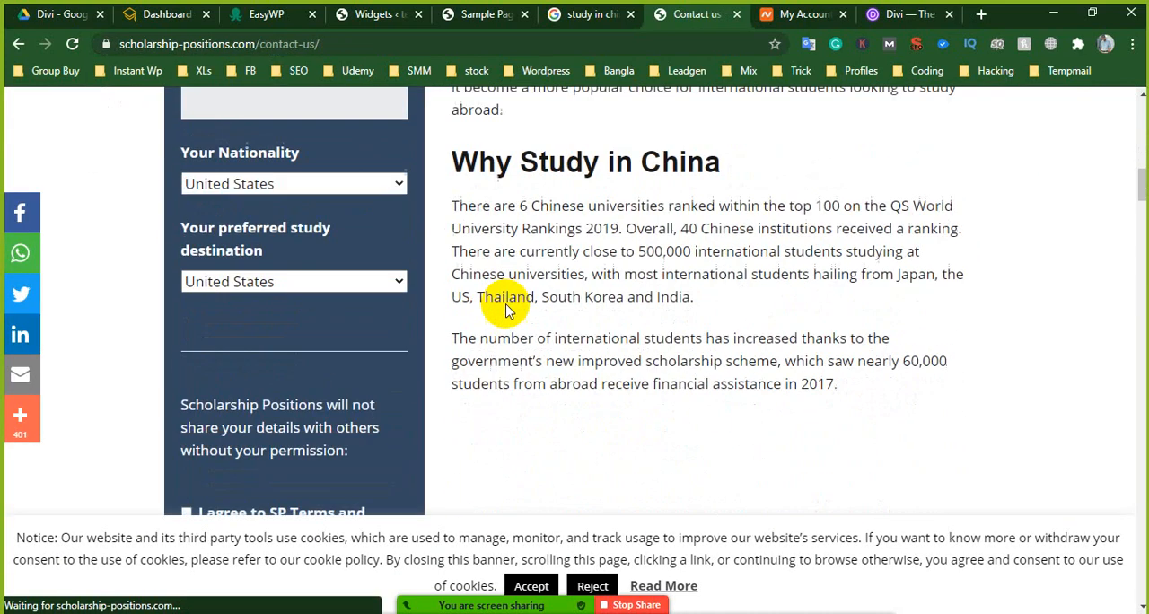
scroll(585, 315, down, 9)
scroll(541, 296, up, 4)
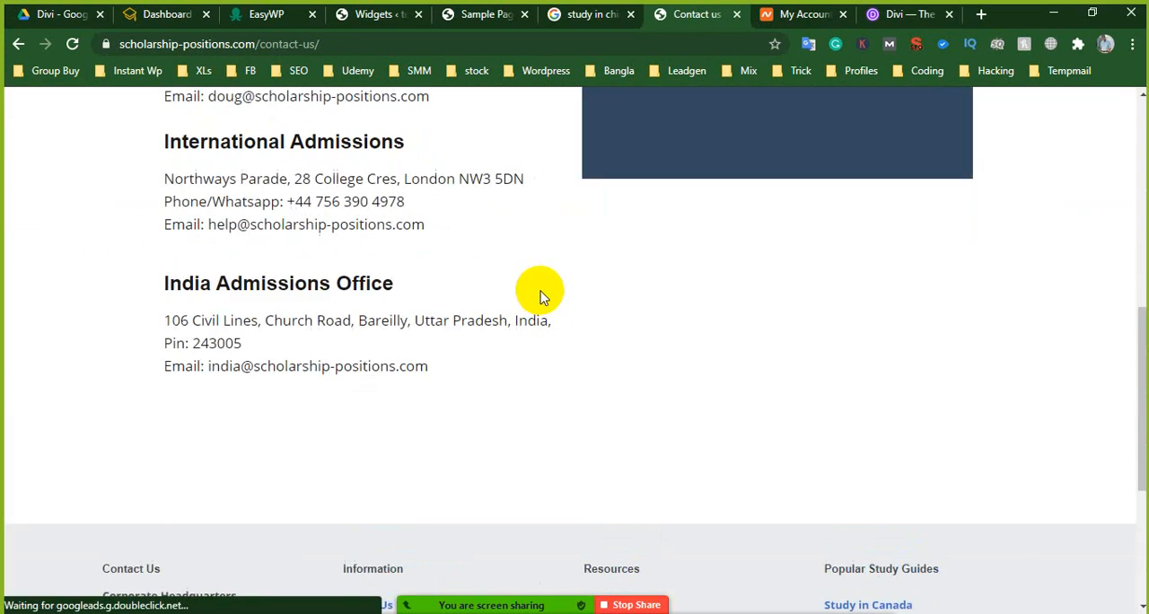
scroll(542, 296, up, 8)
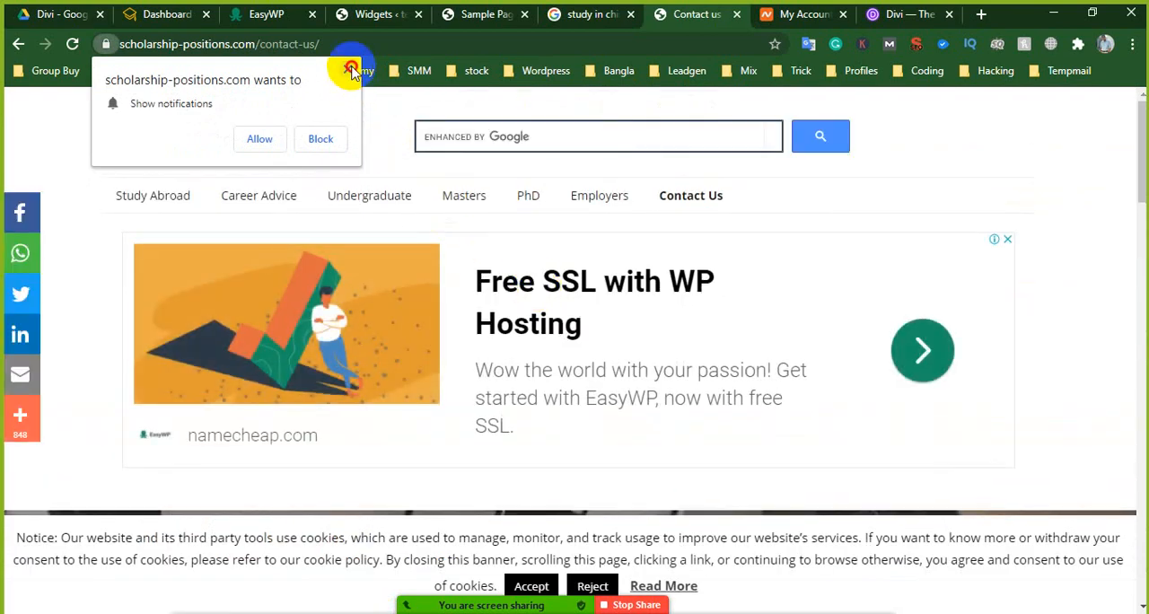
- Dismiss the notification request, look over the Contact Us enquiry form and return to the Study in China guide
click(352, 70)
scroll(423, 302, down, 10)
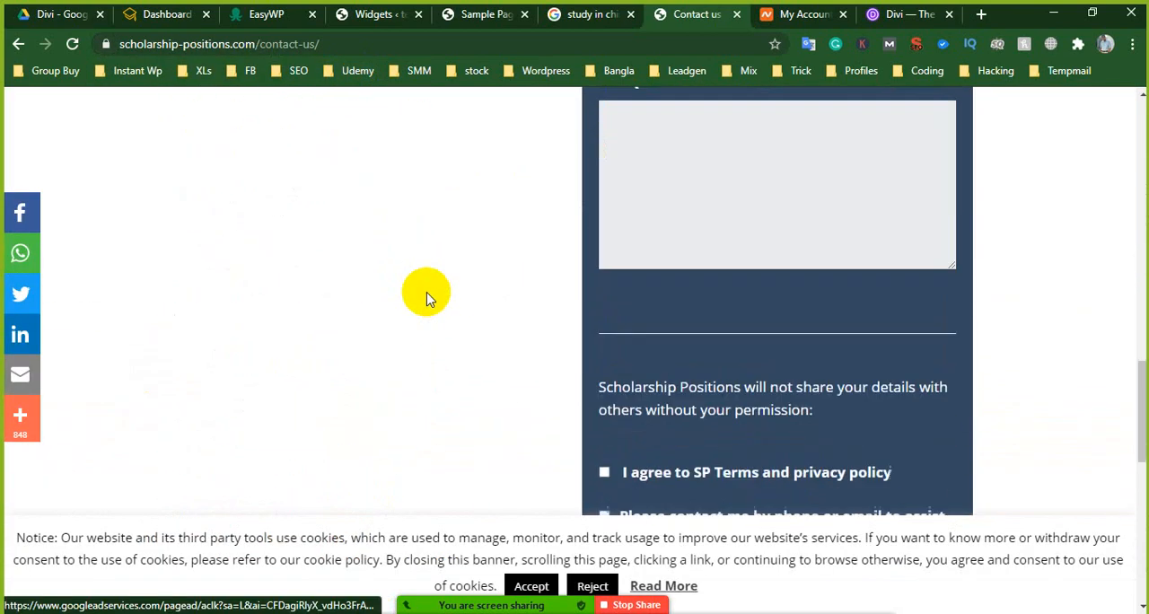
scroll(427, 296, down, 3)
click(18, 44)
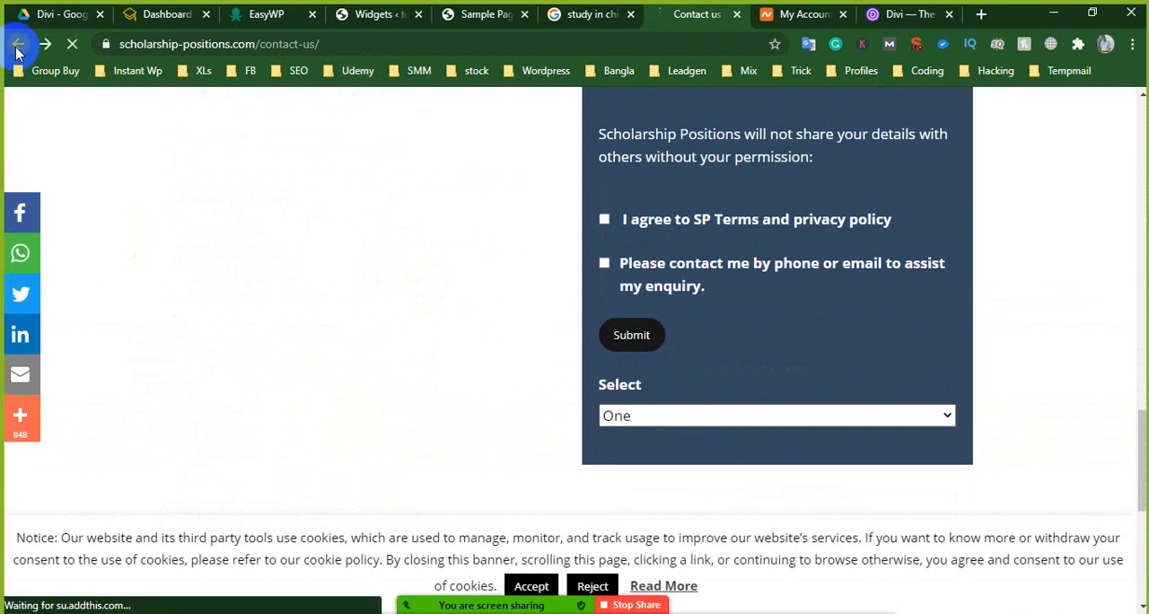
- Skim the opening sections of the Study in China guide, dismissing the notification request and accepting the cookie notice
scroll(403, 308, down, 5)
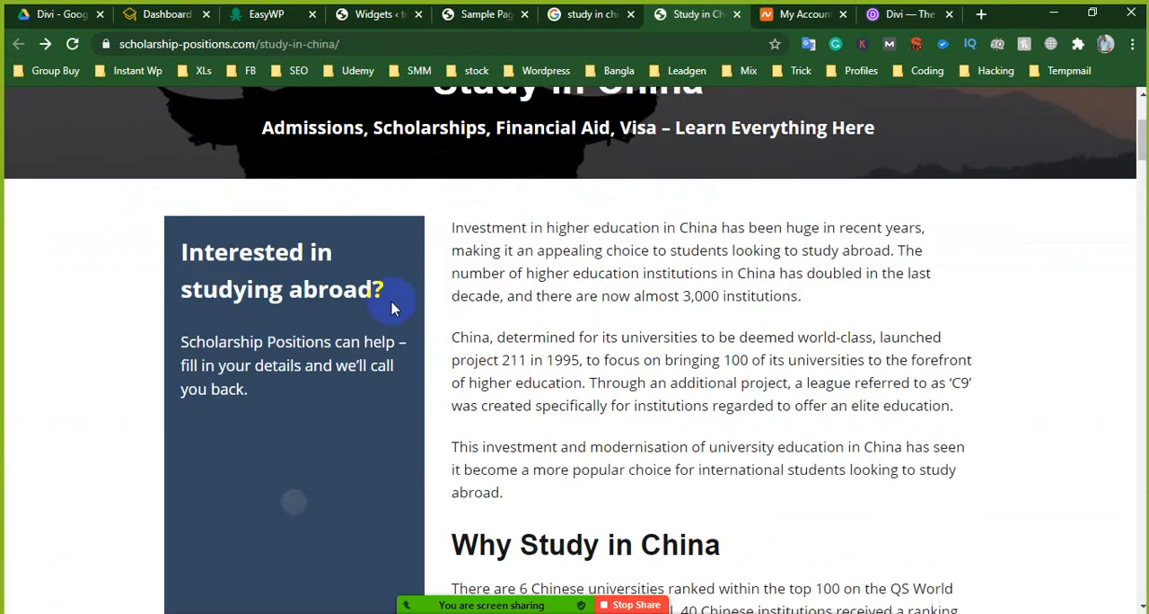
scroll(611, 314, down, 10)
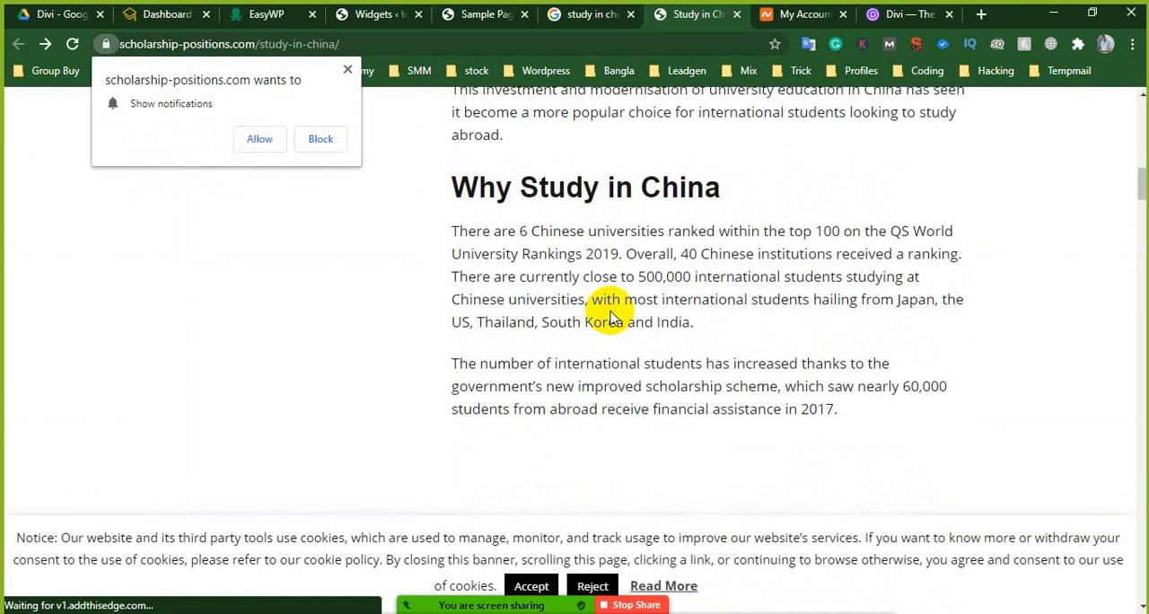
scroll(613, 318, down, 5)
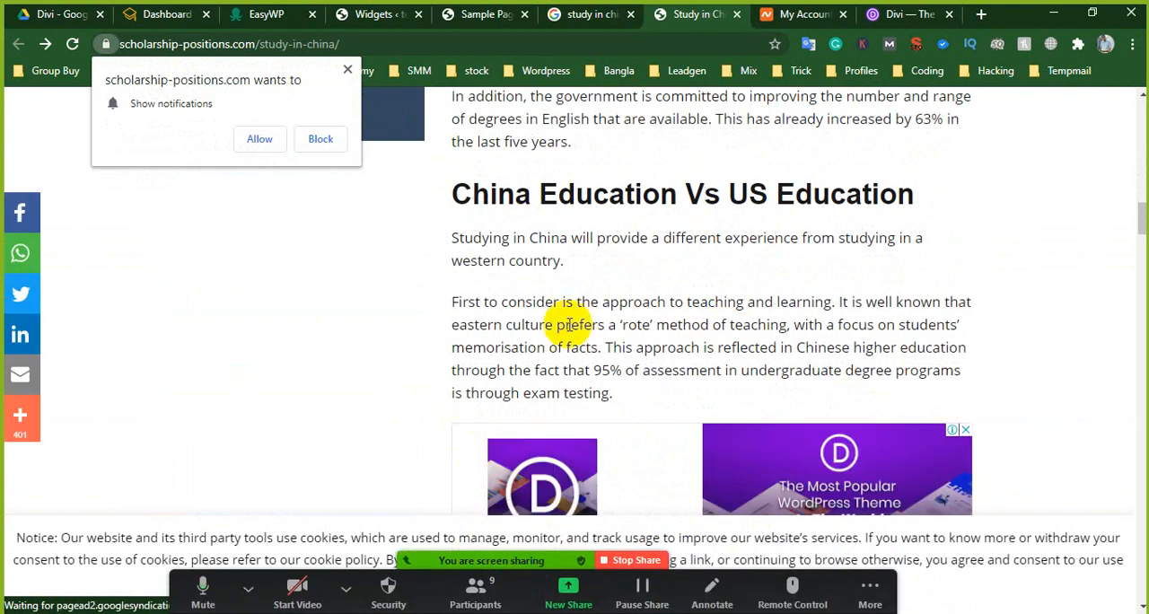
click(350, 77)
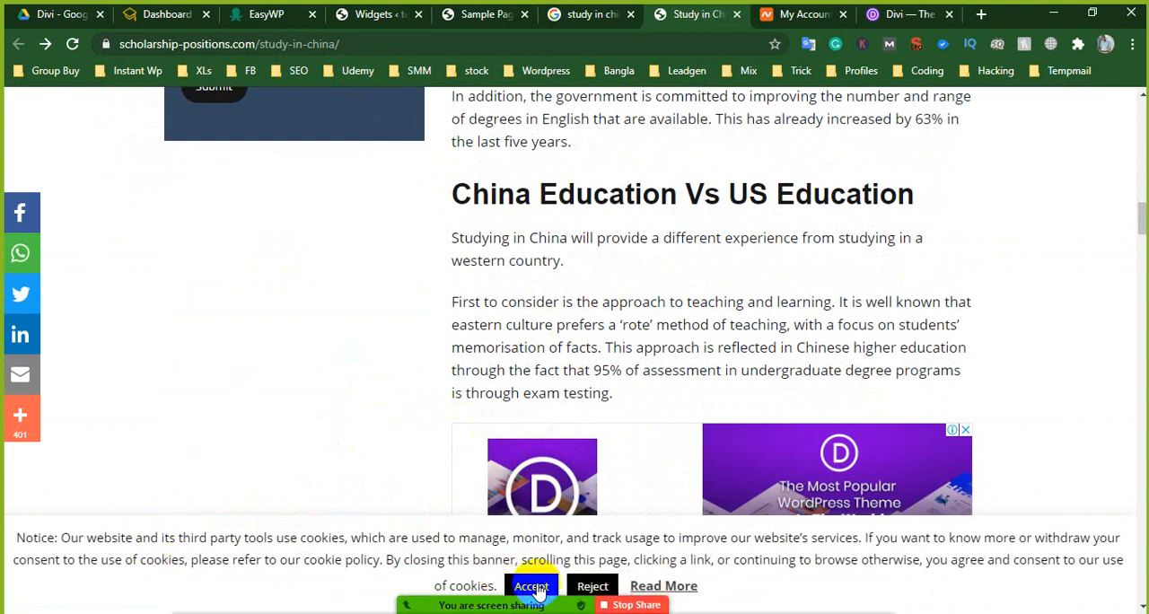
click(536, 588)
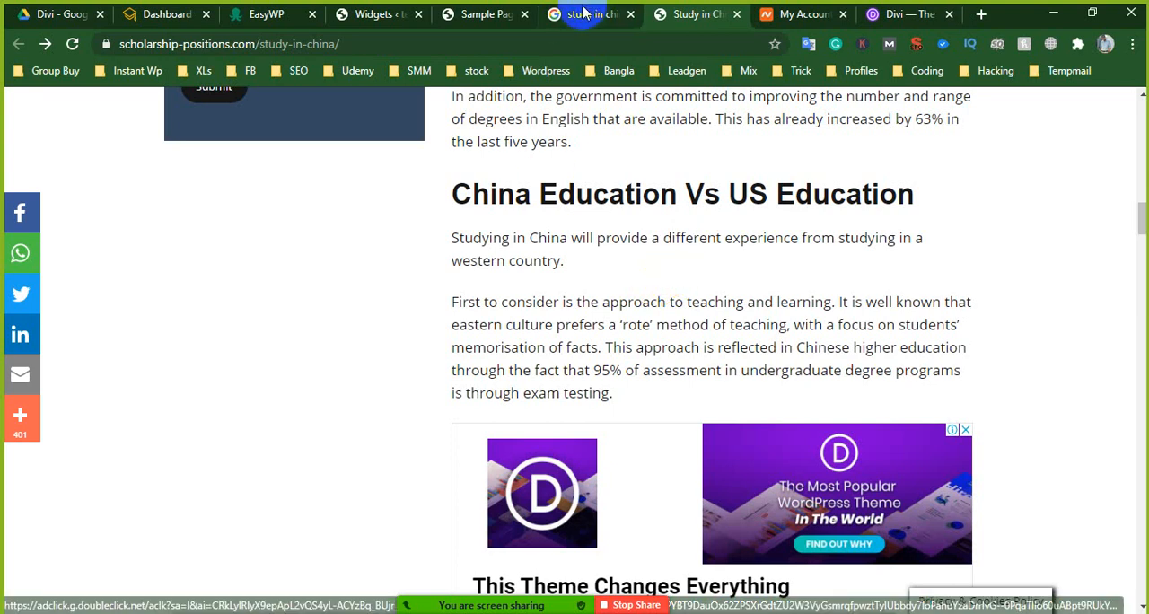
- Switch to the Sample Page in the Divi builder, slightly tighten the spacing above the Our Achivements circle counters and save the page
click(507, 15)
scroll(752, 373, down, 4)
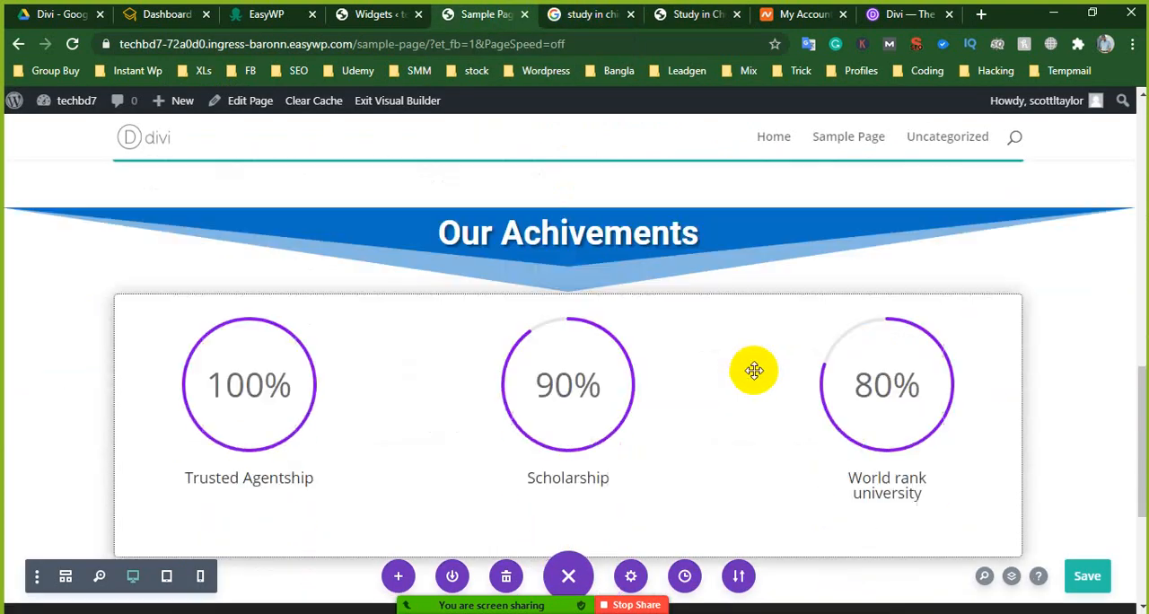
scroll(752, 359, up, 4)
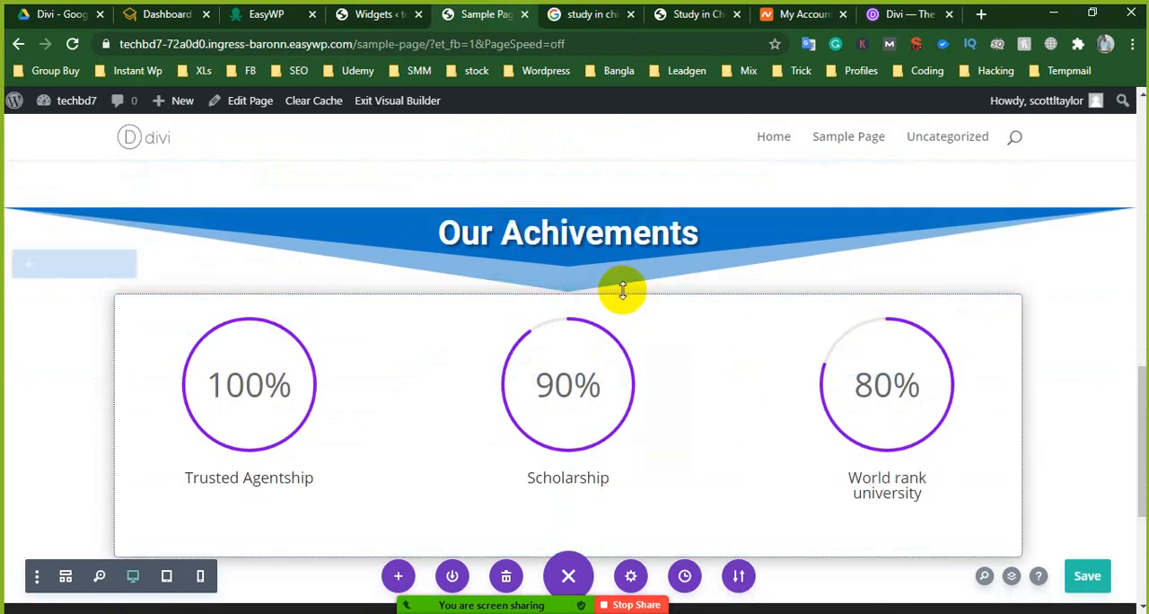
mouse_move(611, 294)
mouse_down()
mouse_move(614, 339)
mouse_move(623, 292)
mouse_up()
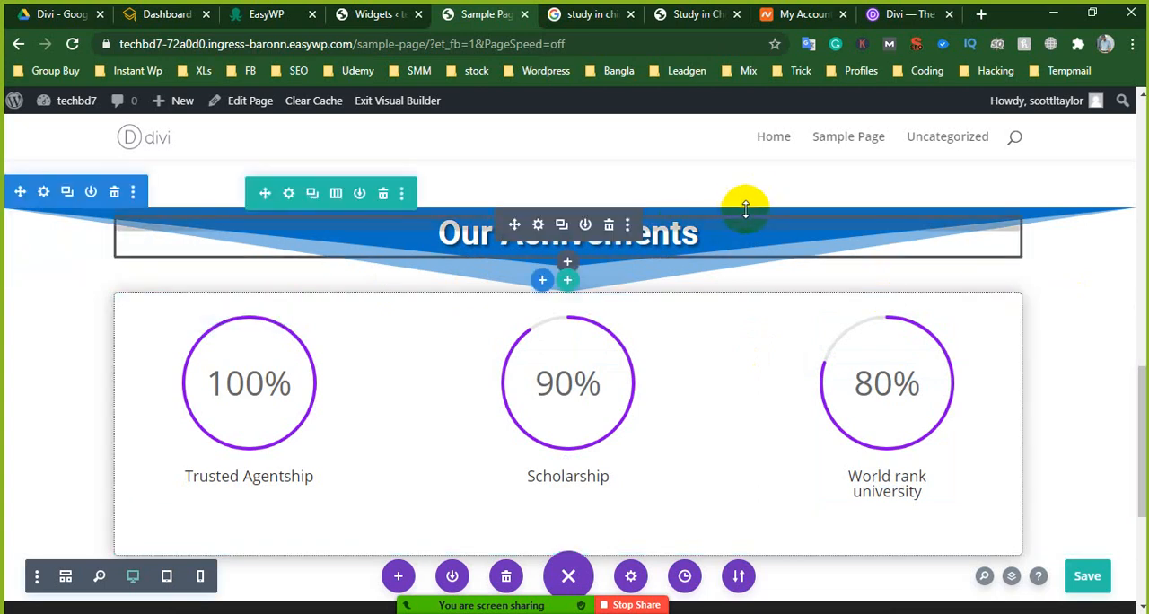
scroll(727, 231, up, 1)
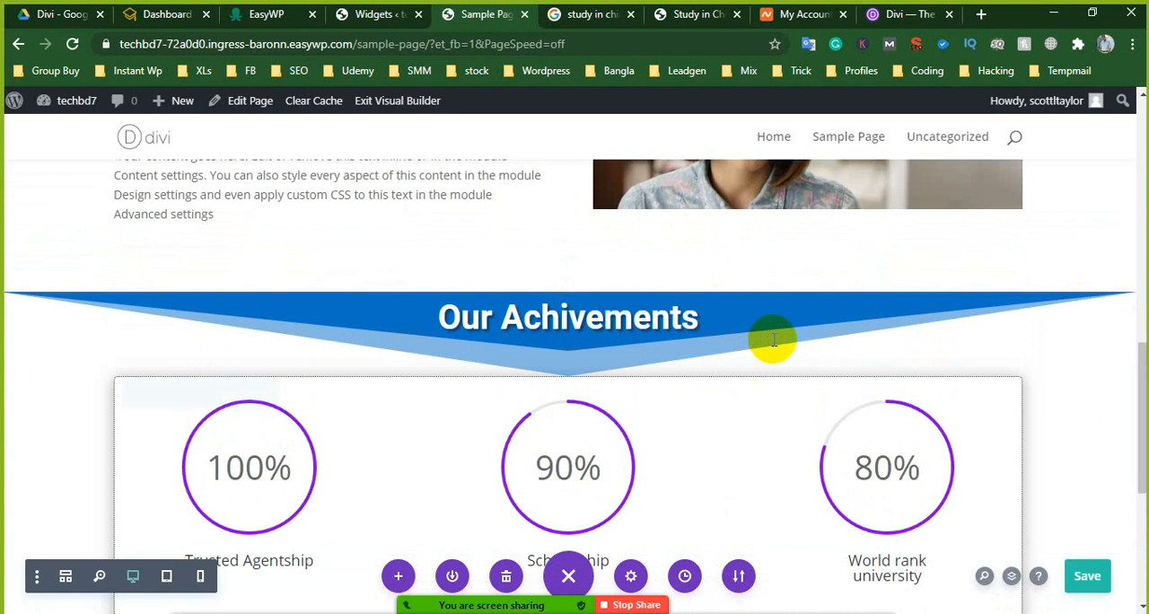
click(1099, 582)
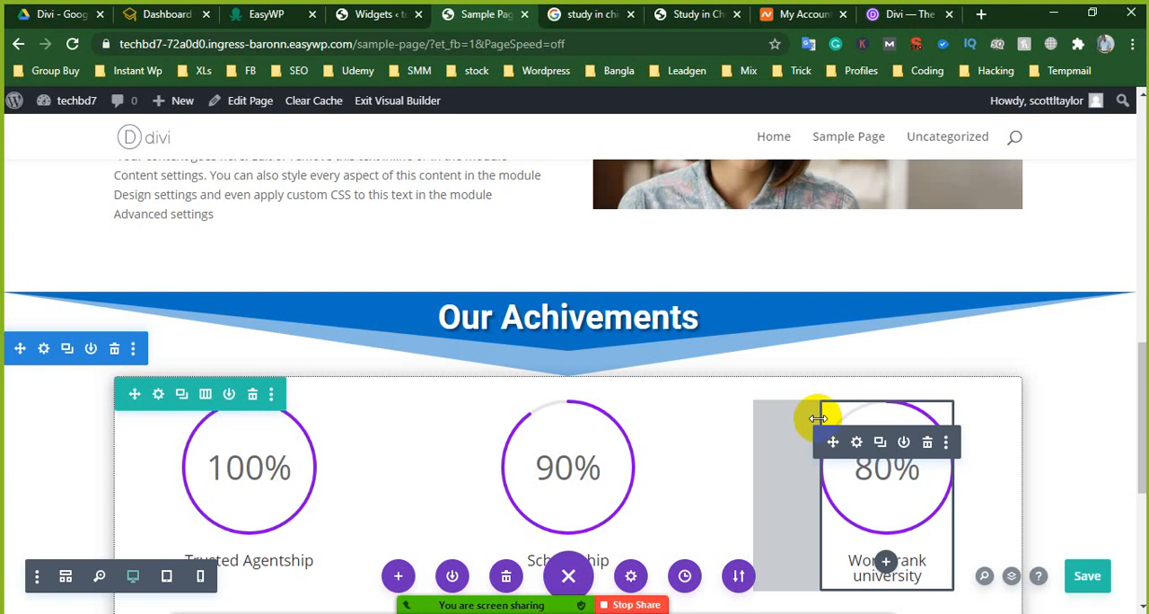
scroll(772, 399, down, 2)
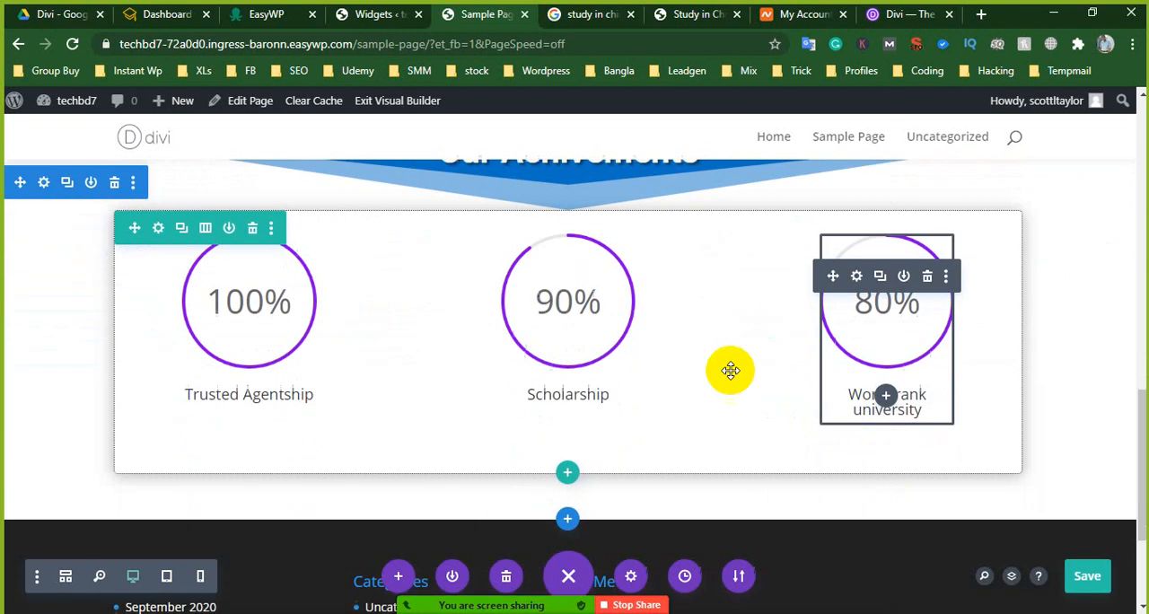
click(875, 19)
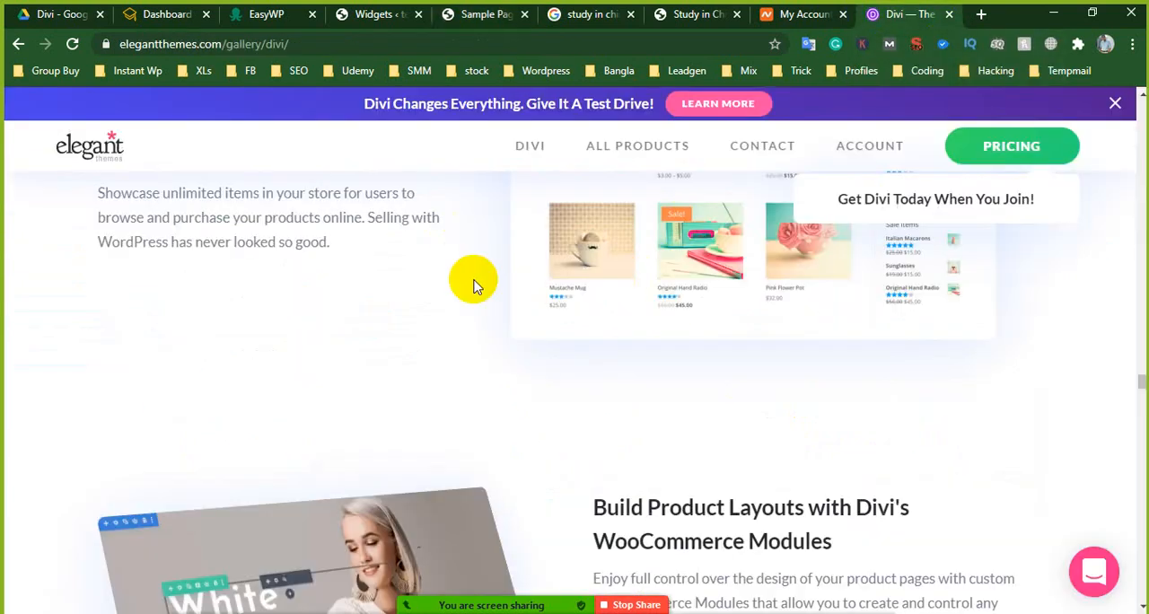
scroll(1026, 267, down, 3)
click(792, 13)
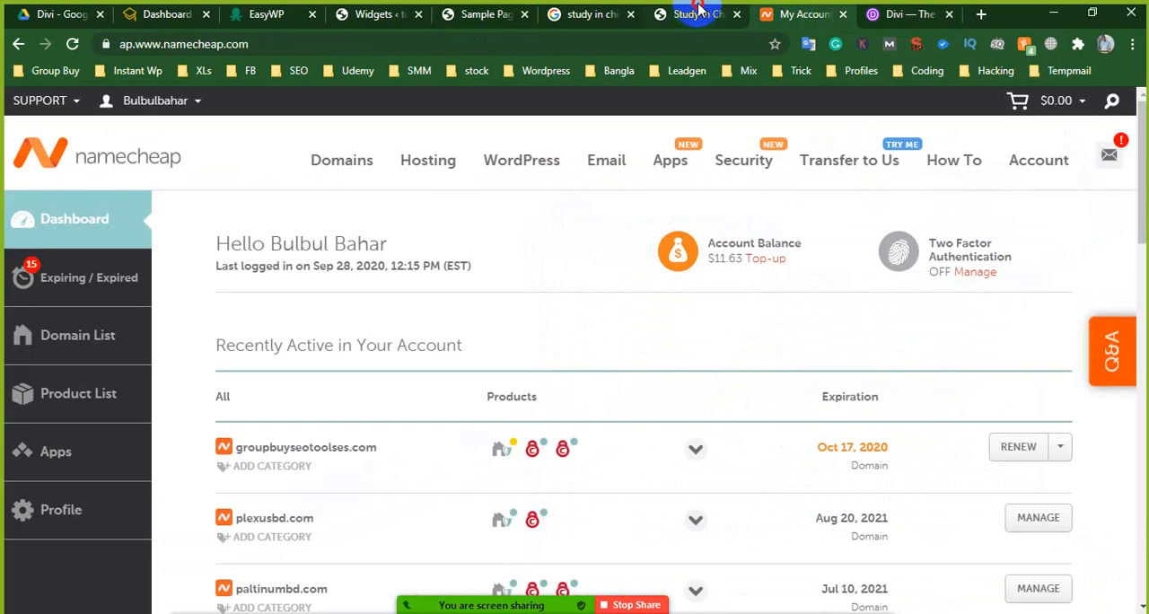
- Return to the scholarship-positions.com guide and examine its enquiry form and headings from Why Study in China to Top Chinese Universities
click(685, 14)
scroll(598, 177, up, 10)
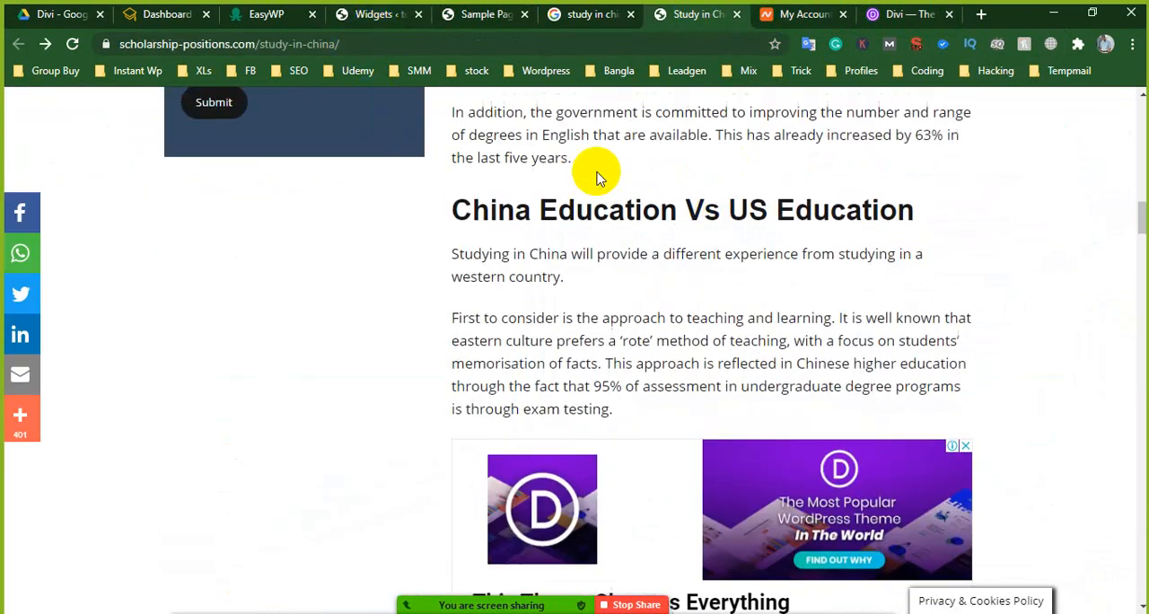
scroll(638, 292, up, 5)
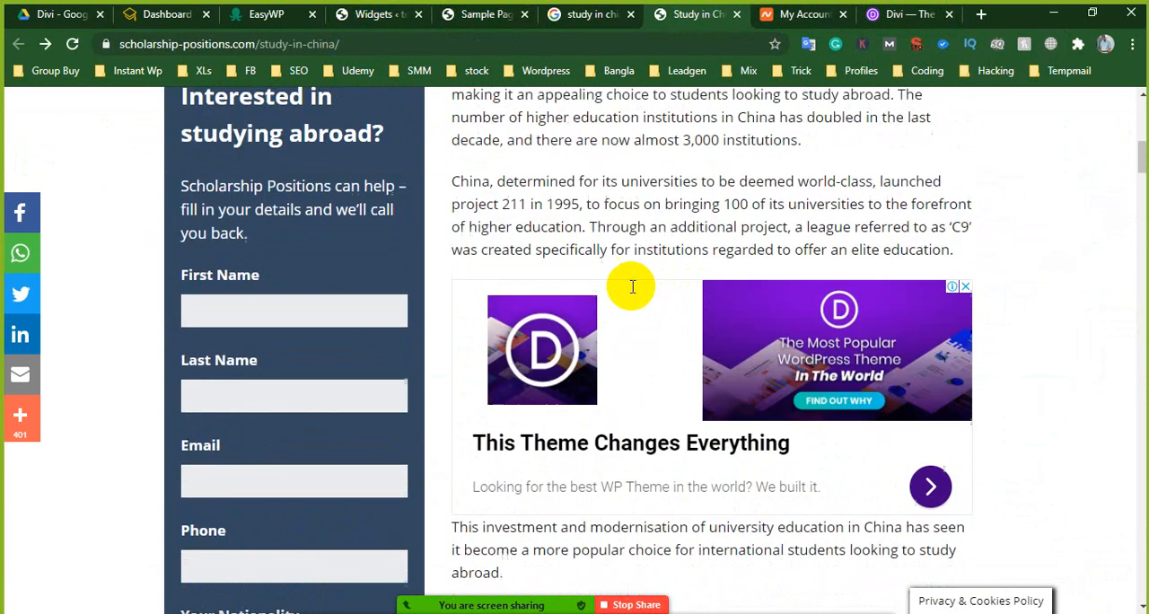
scroll(616, 287, down, 7)
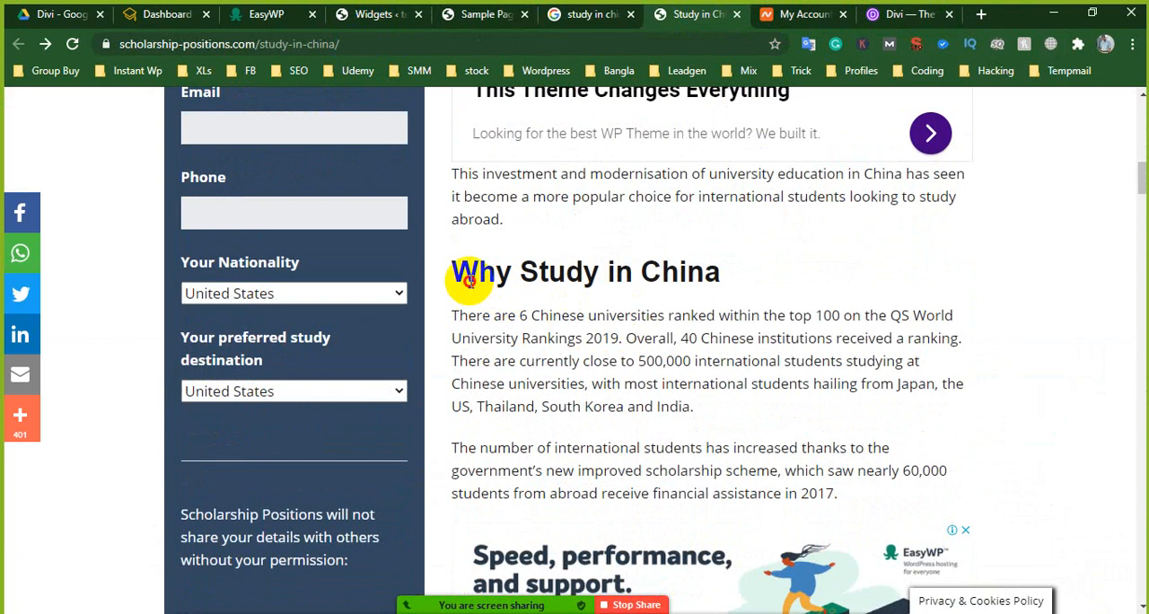
drag(468, 281, 730, 299)
scroll(585, 367, down, 6)
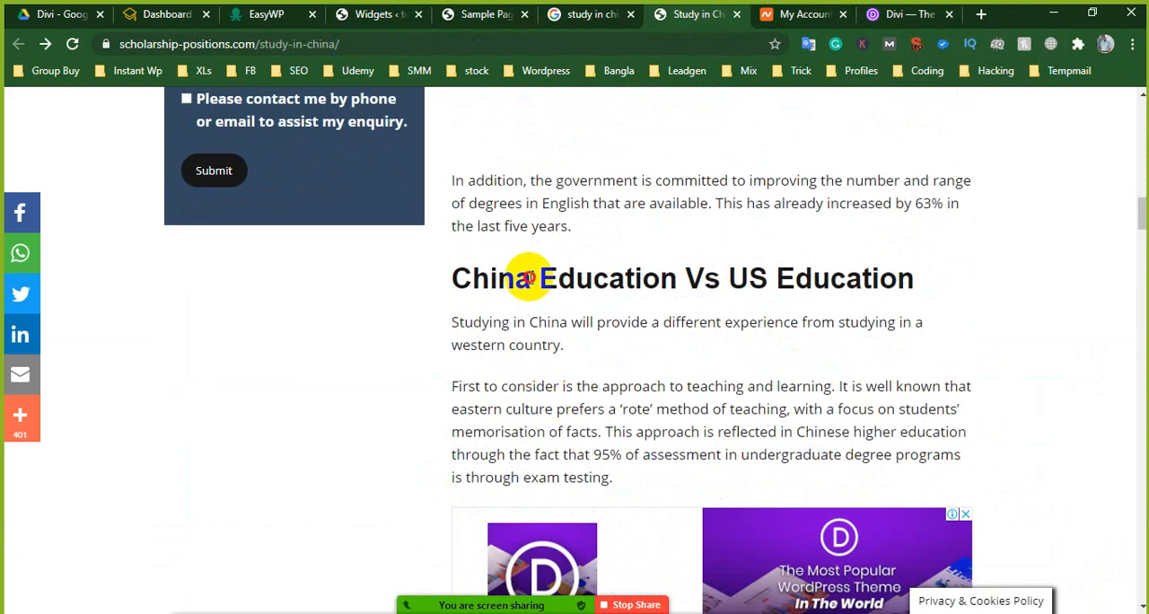
drag(530, 279, 922, 297)
scroll(924, 299, down, 10)
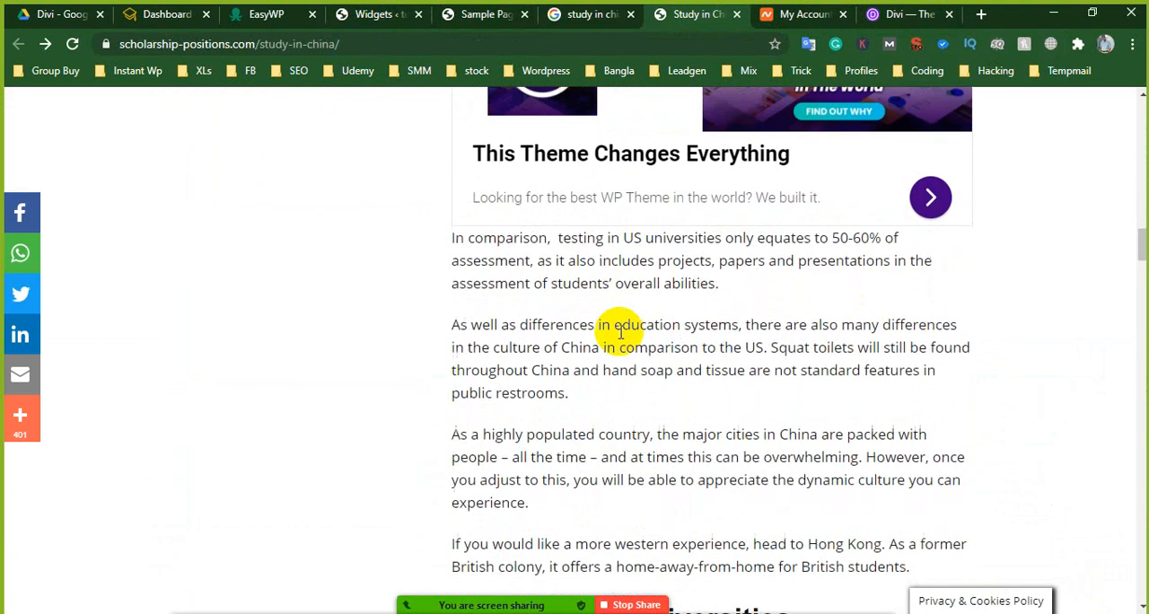
drag(487, 209, 763, 212)
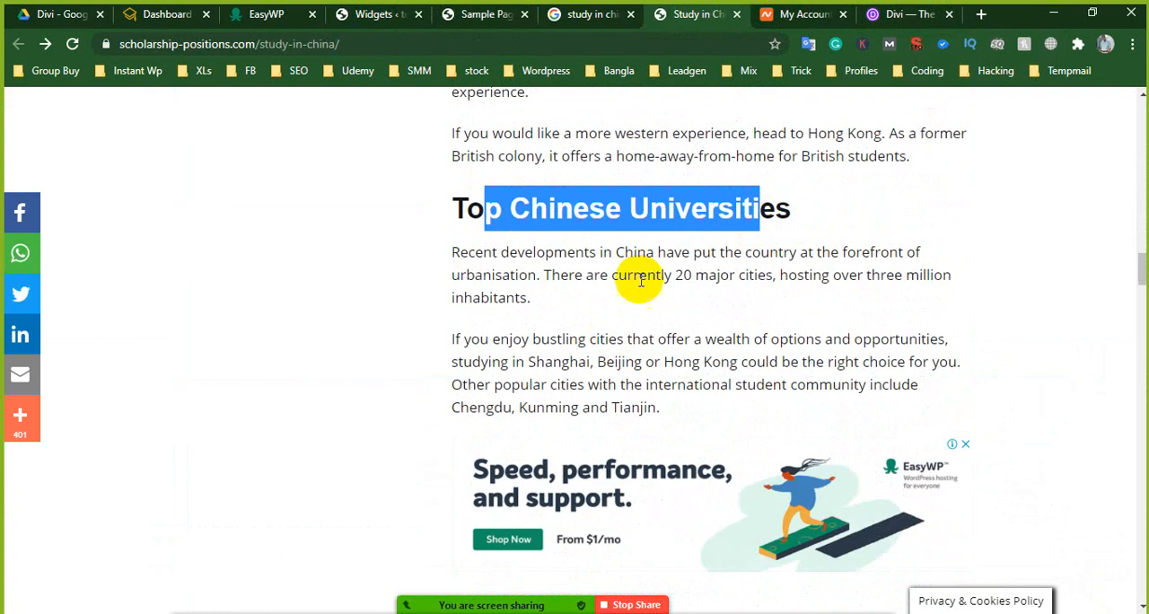
- Examine the guide's sections on Chinese universities, popular courses, language requirements and fees for international students
scroll(585, 375, down, 9)
scroll(584, 359, down, 5)
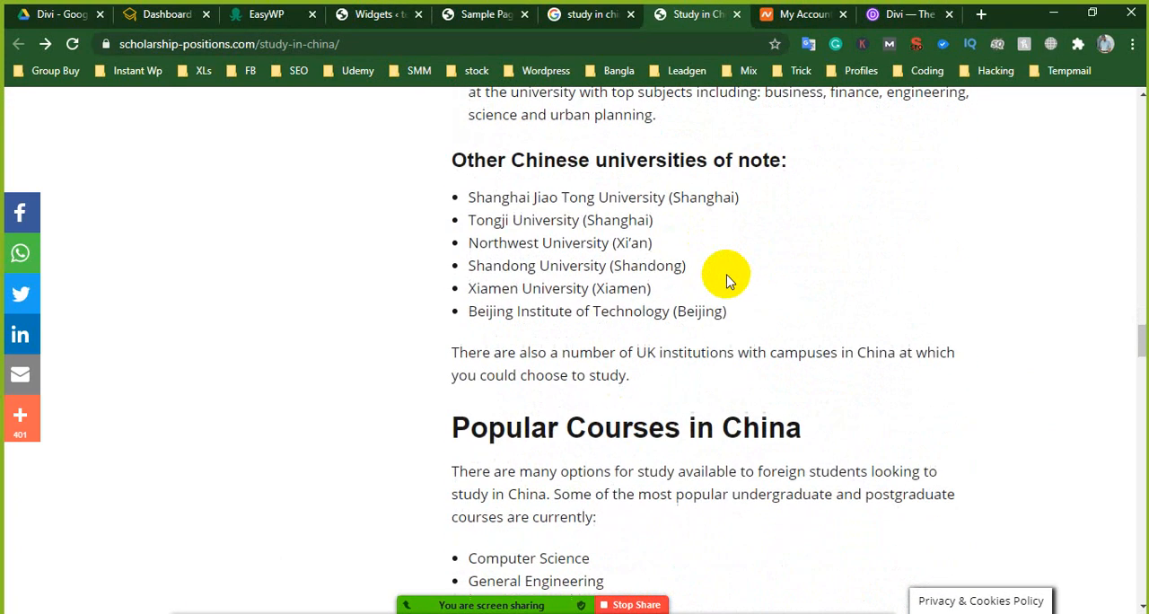
scroll(551, 236, down, 4)
drag(570, 106, 801, 101)
scroll(530, 345, down, 2)
drag(493, 237, 728, 244)
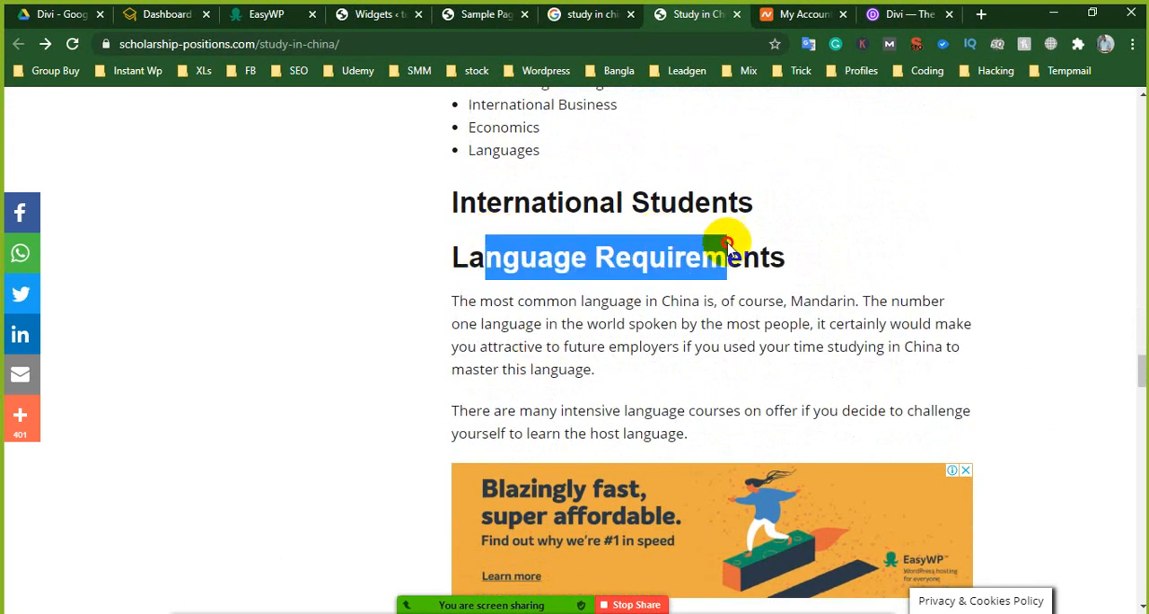
drag(461, 201, 784, 238)
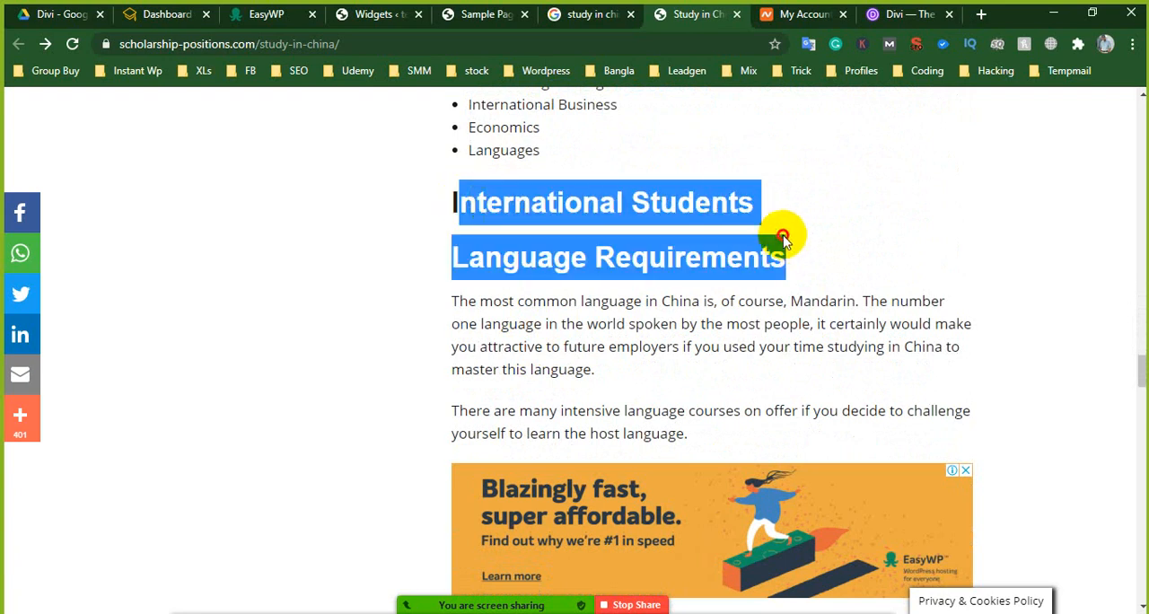
scroll(792, 236, down, 12)
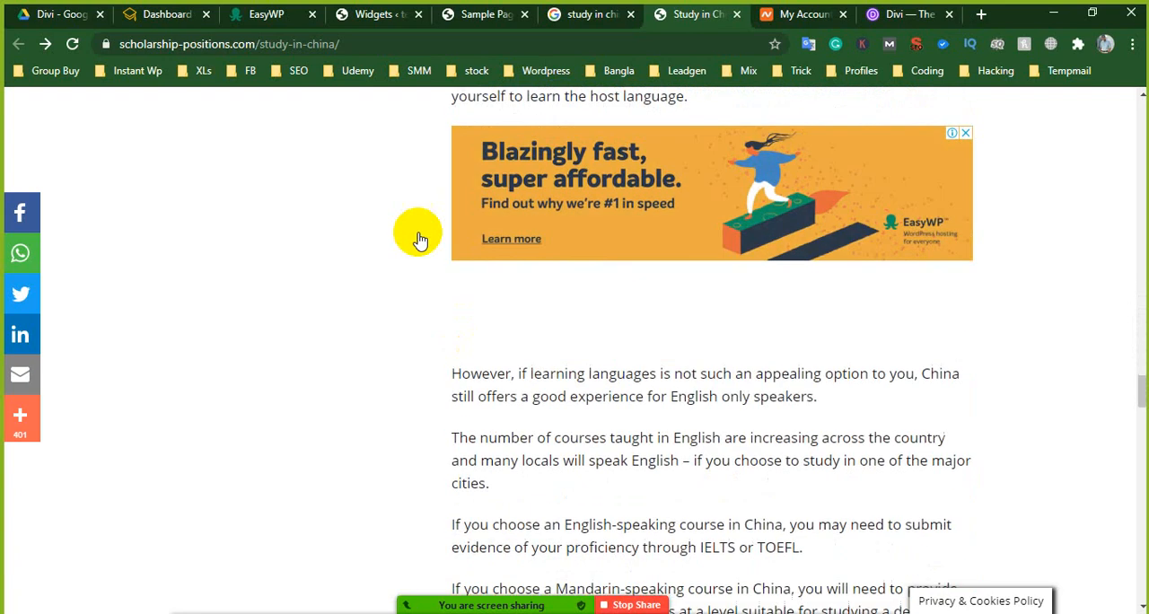
drag(551, 193, 933, 199)
click(743, 290)
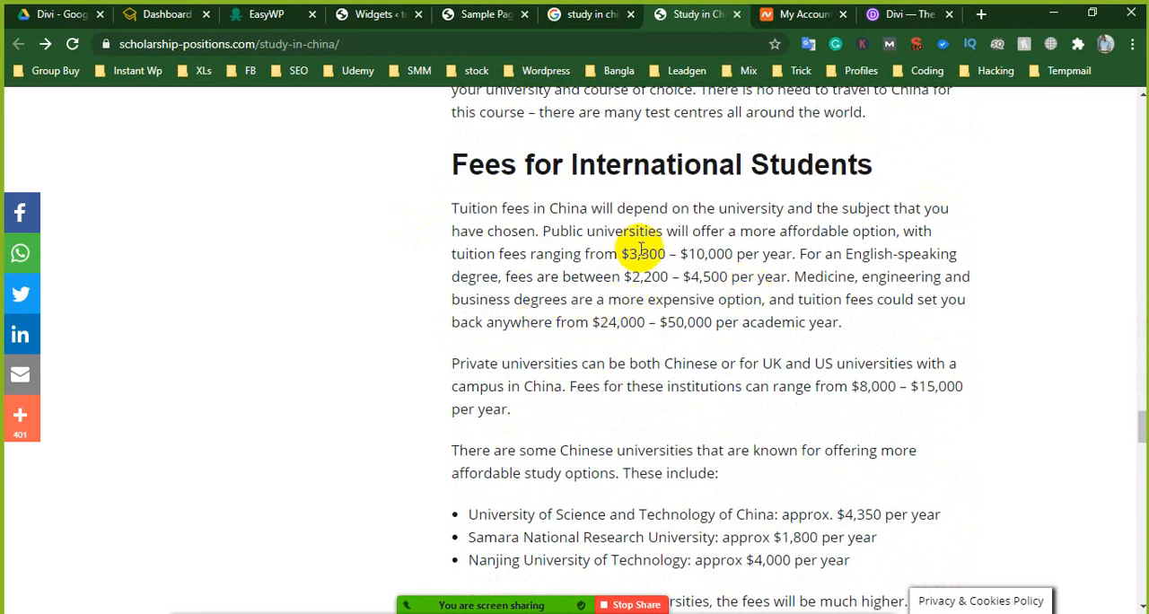
- Examine the guide's sections on scholarships, part-time work, living costs and applying for university in China
scroll(641, 252, down, 5)
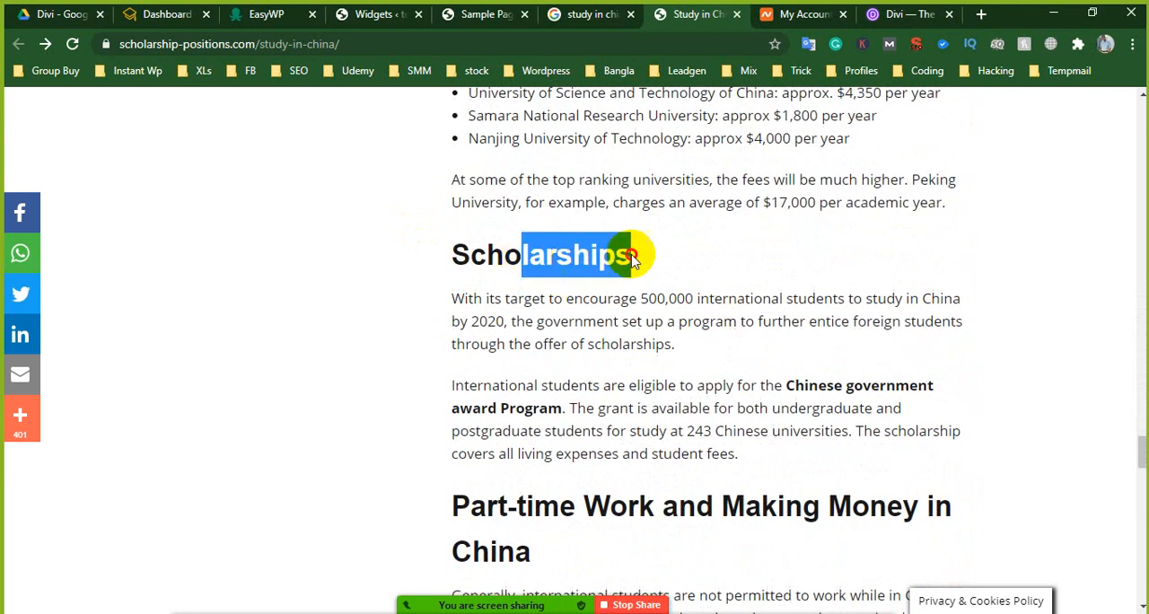
scroll(572, 328, down, 3)
drag(485, 247, 860, 299)
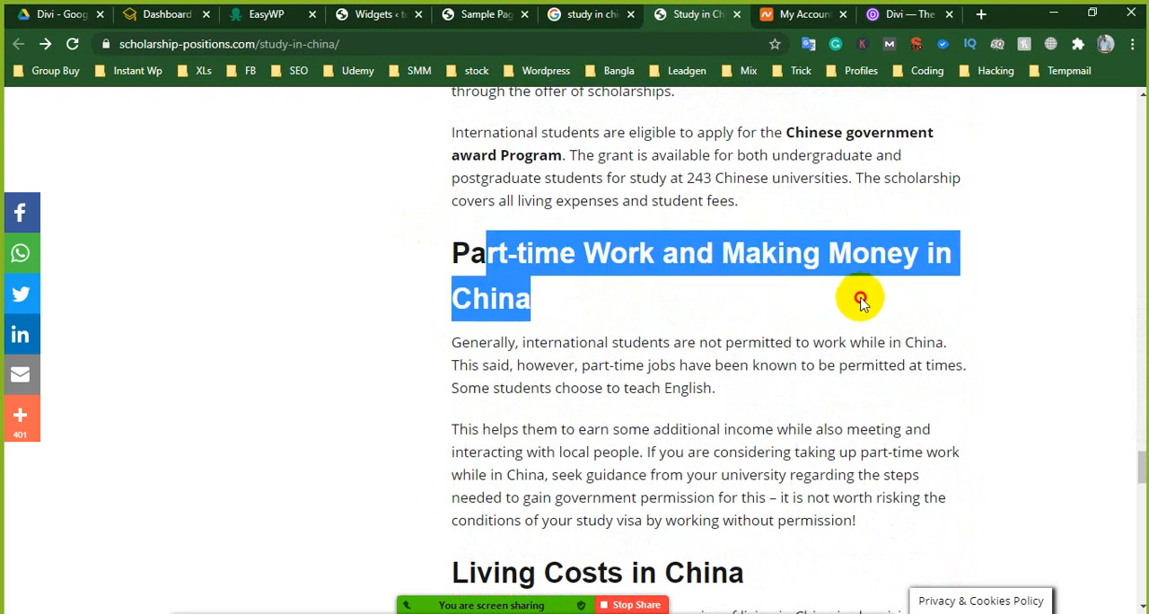
scroll(547, 416, down, 4)
drag(453, 236, 730, 239)
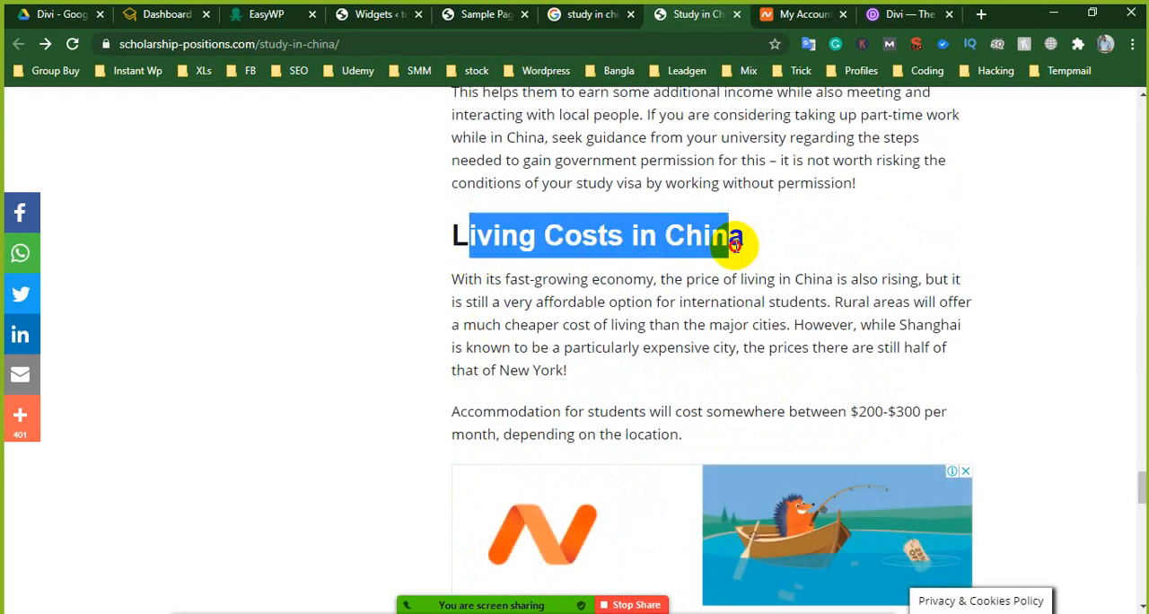
scroll(595, 337, down, 3)
scroll(526, 364, down, 3)
drag(457, 318, 851, 340)
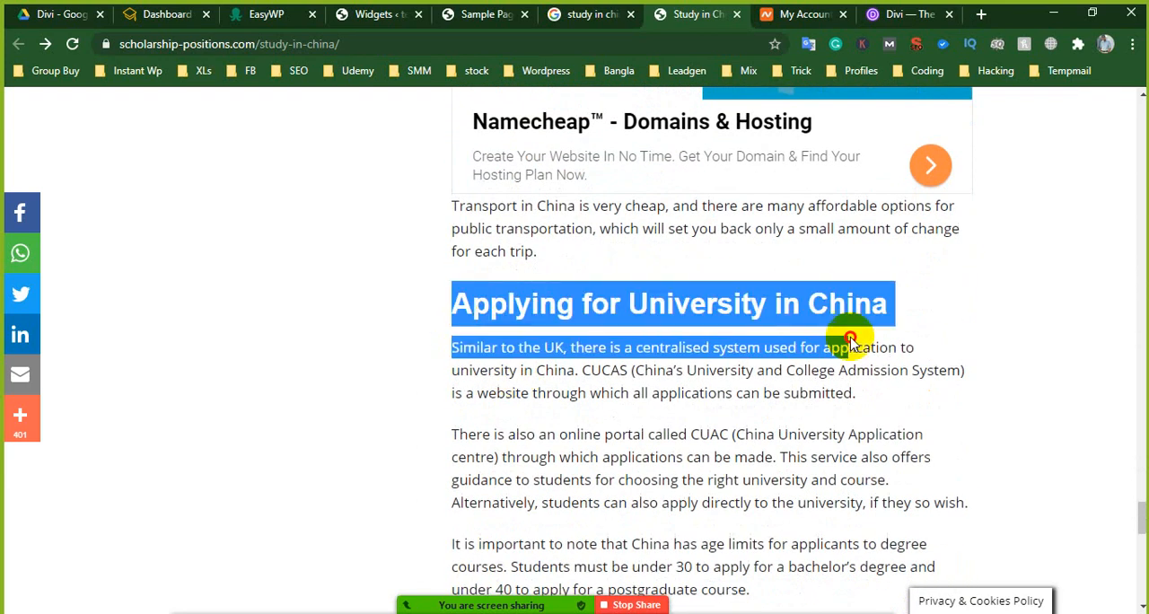
- Examine the guide's Student Visa section and the content around it
scroll(667, 416, down, 1)
scroll(667, 415, down, 5)
scroll(590, 380, up, 1)
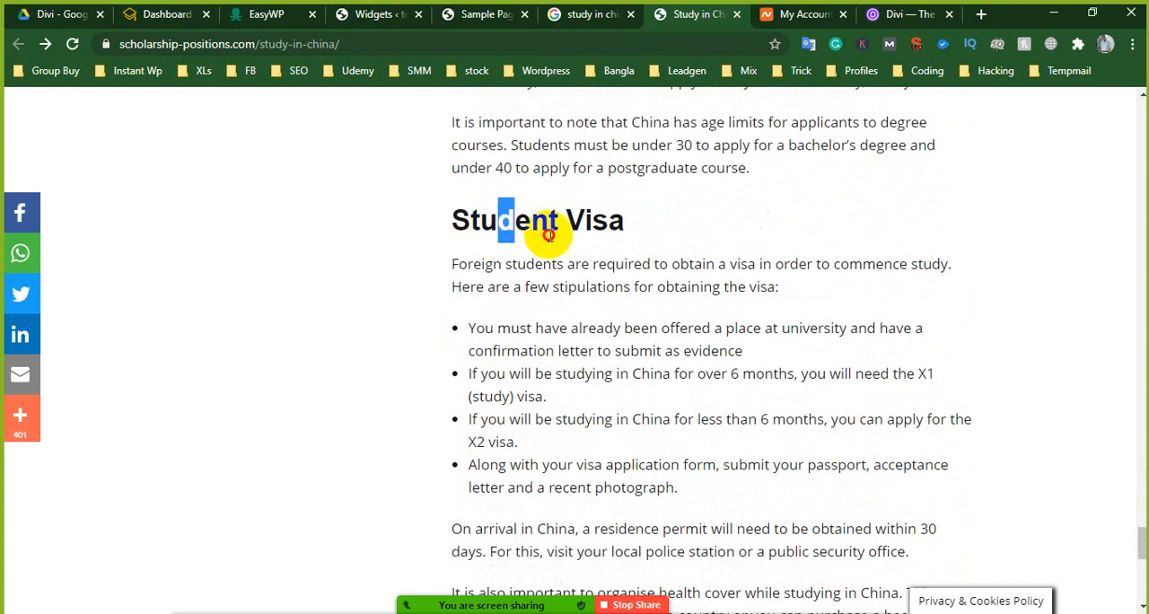
drag(549, 236, 623, 226)
scroll(620, 314, down, 6)
scroll(646, 323, up, 8)
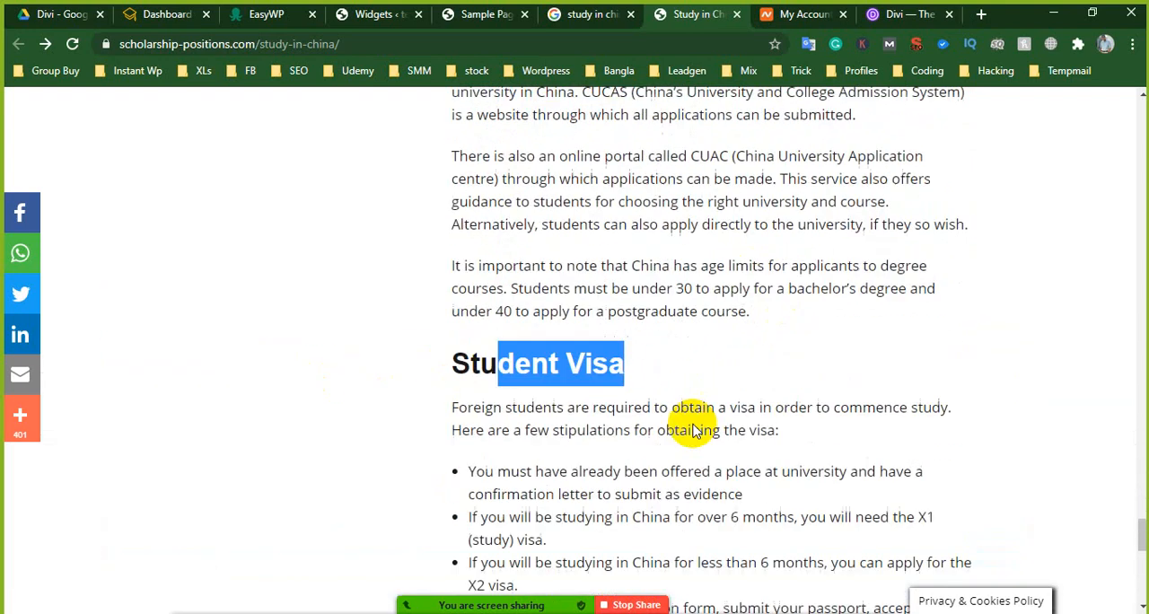
- Return to the guide's Why Study in China section and examine its heading and opening paragraph on ranked universities and international students
scroll(694, 430, up, 15)
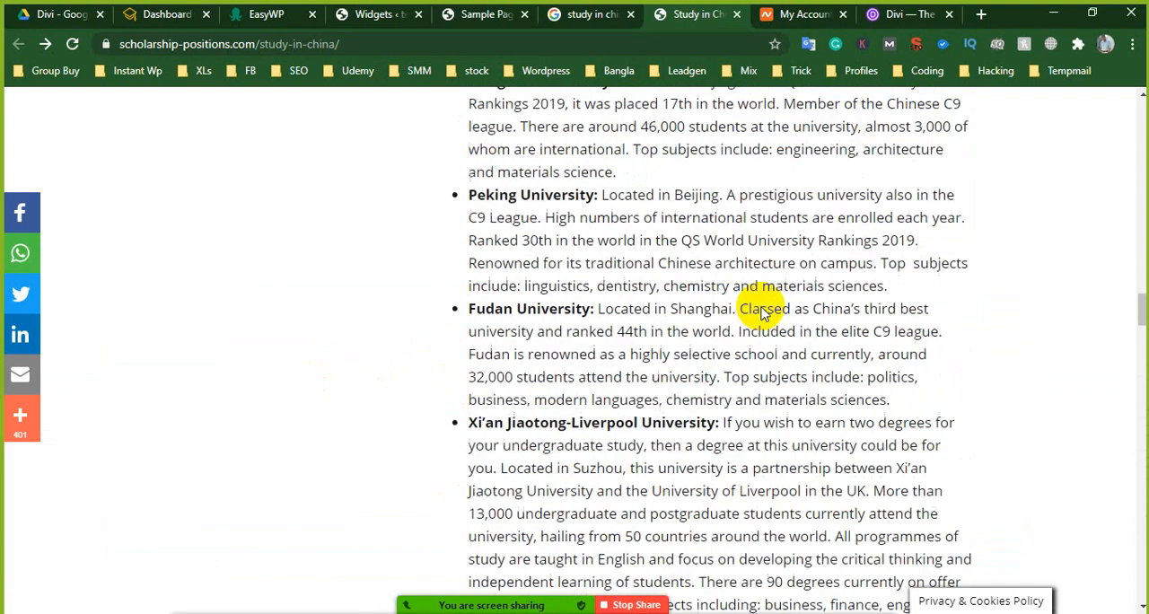
scroll(762, 310, up, 12)
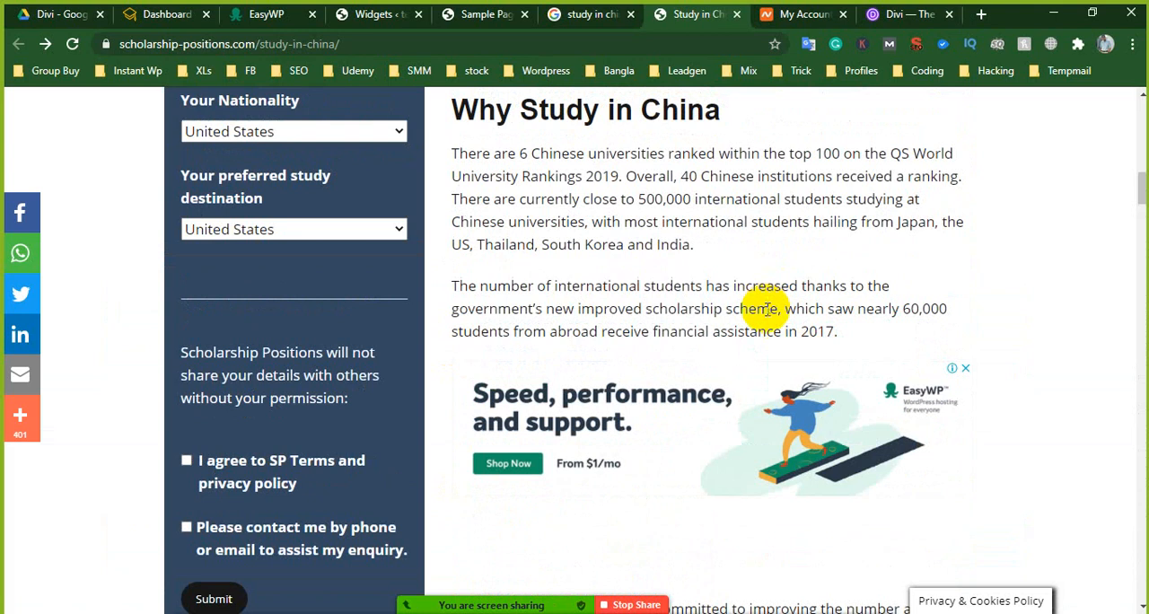
scroll(762, 309, up, 10)
scroll(652, 342, down, 3)
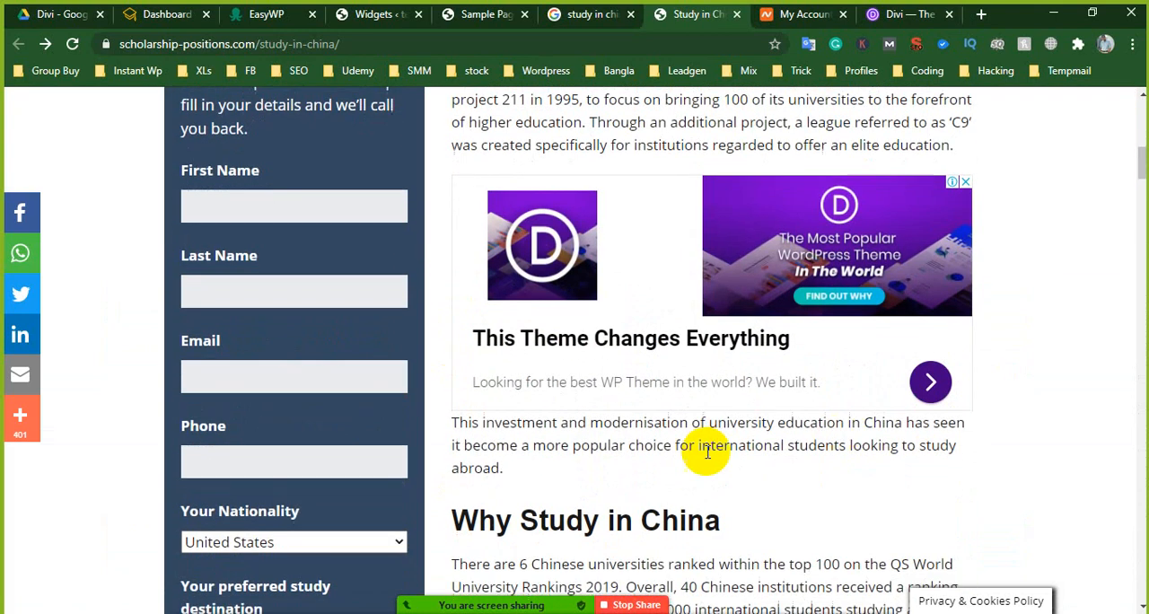
scroll(707, 451, down, 4)
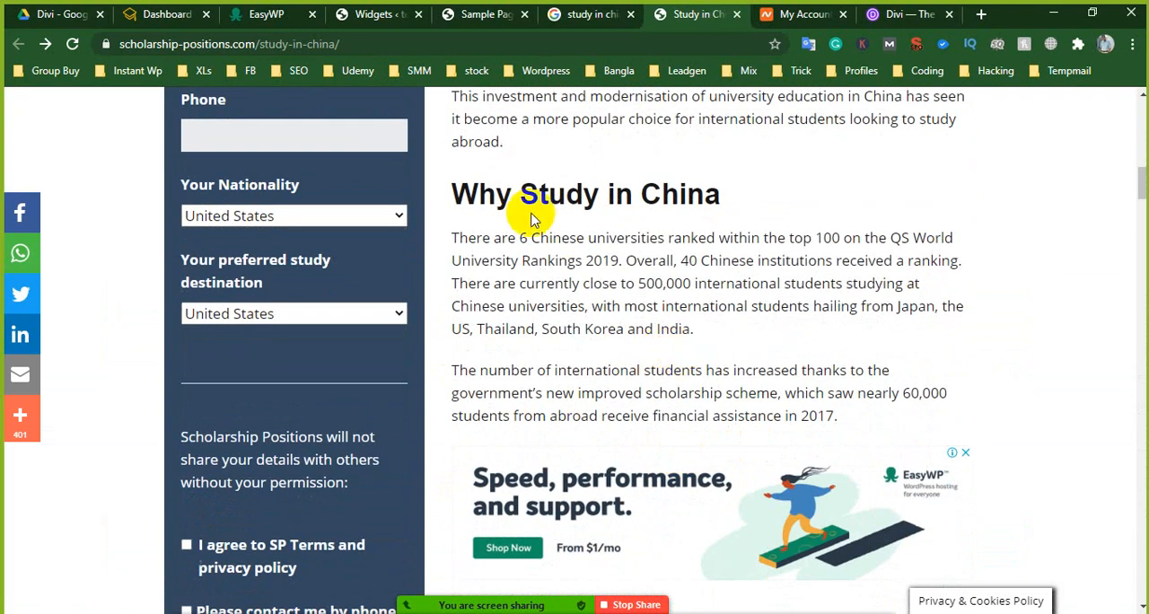
drag(449, 187, 887, 195)
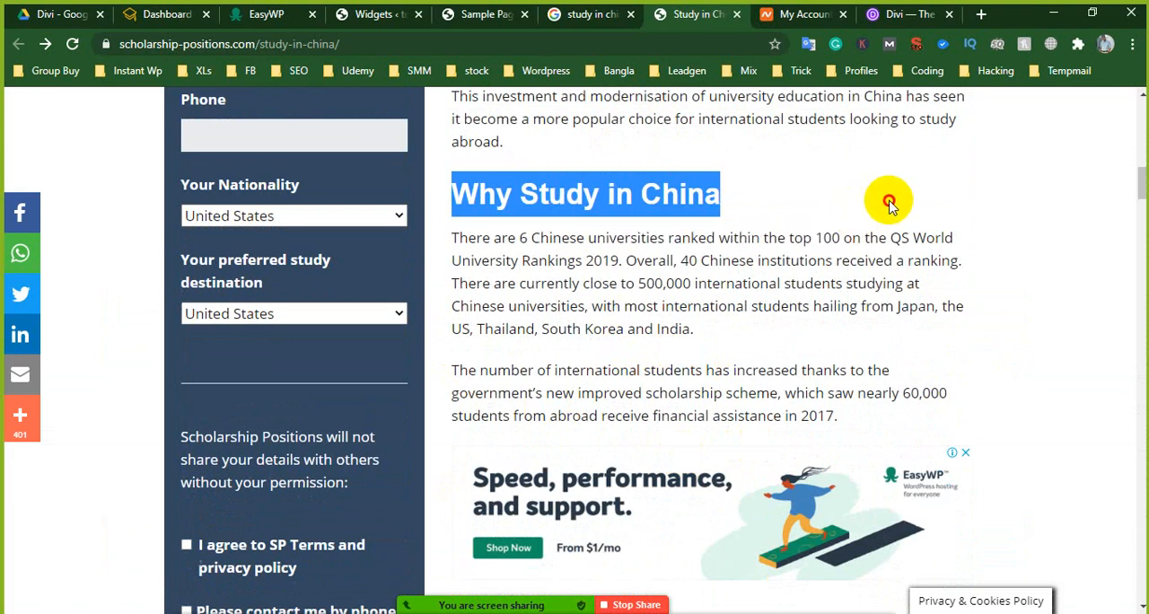
drag(477, 238, 705, 335)
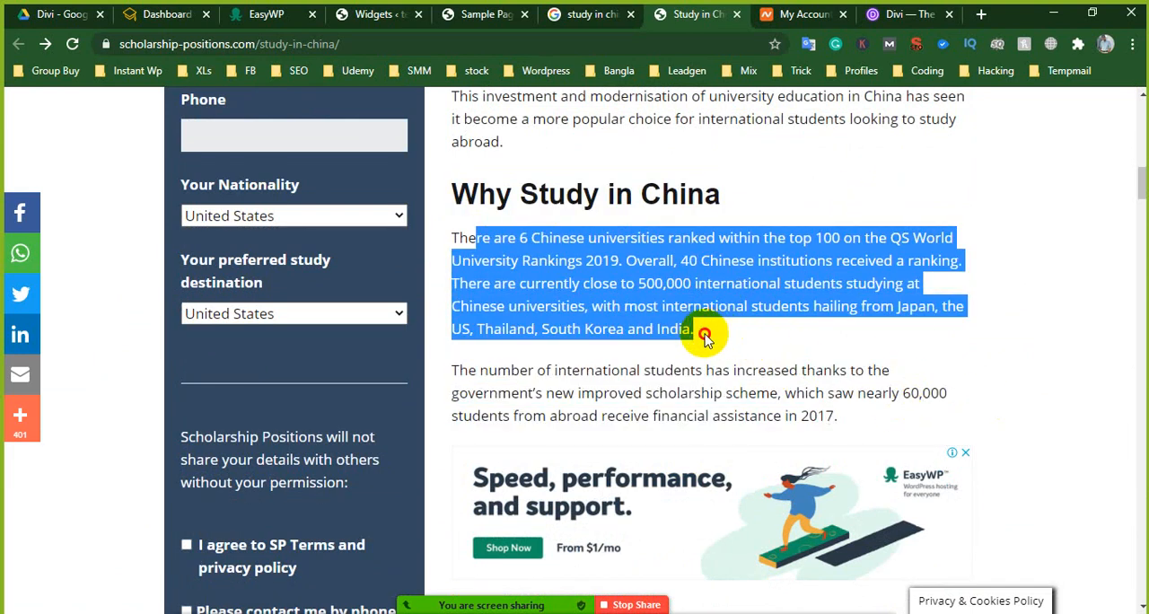
click(680, 384)
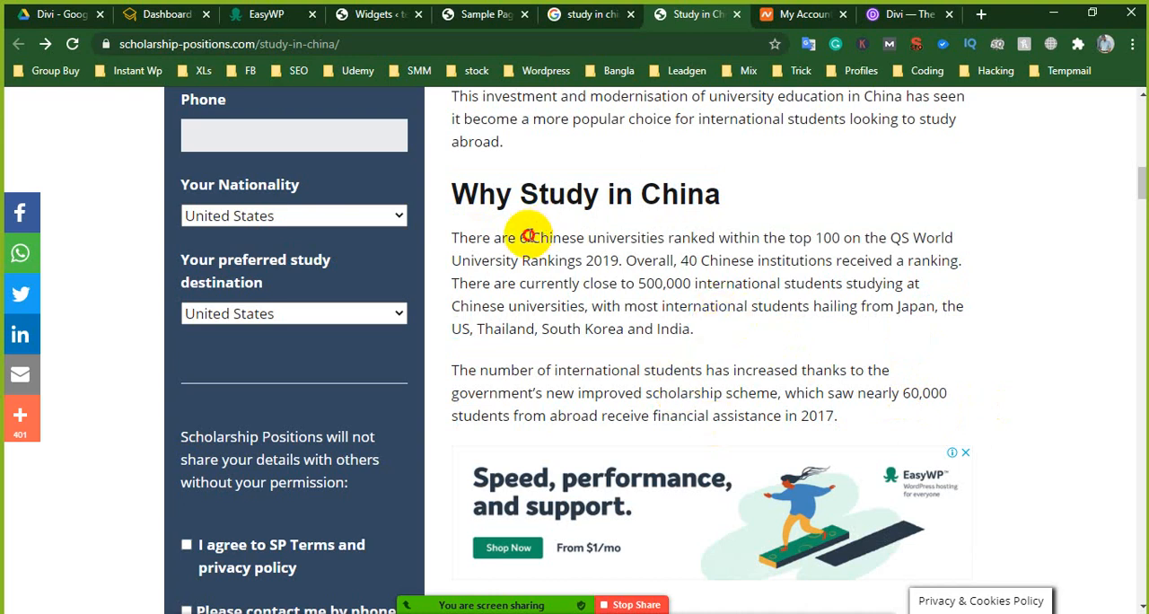
drag(529, 238, 752, 329)
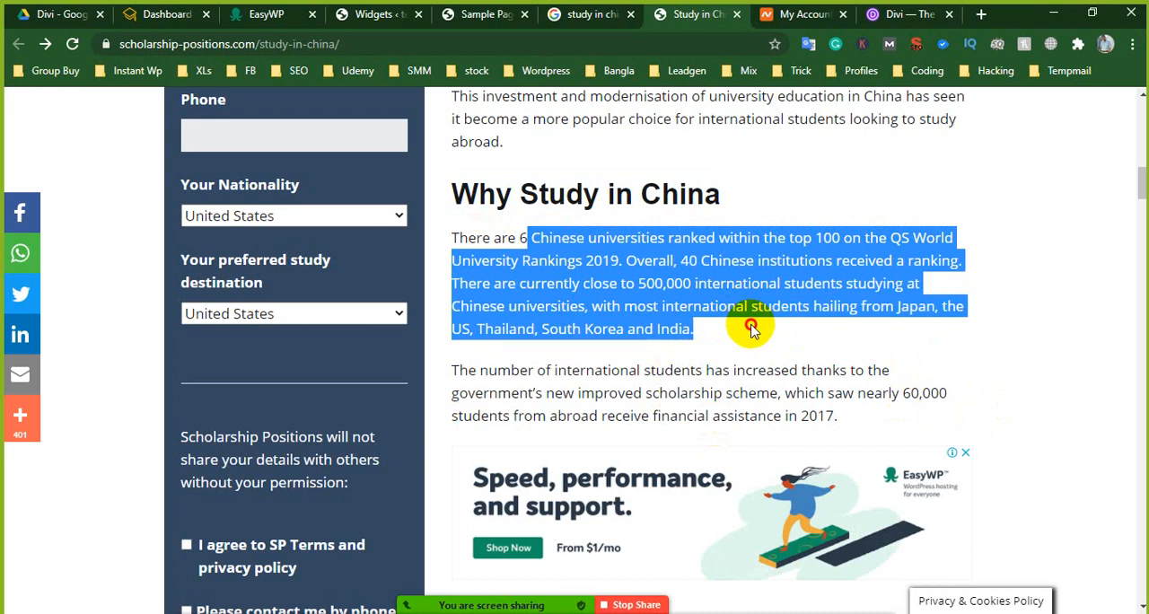
click(706, 349)
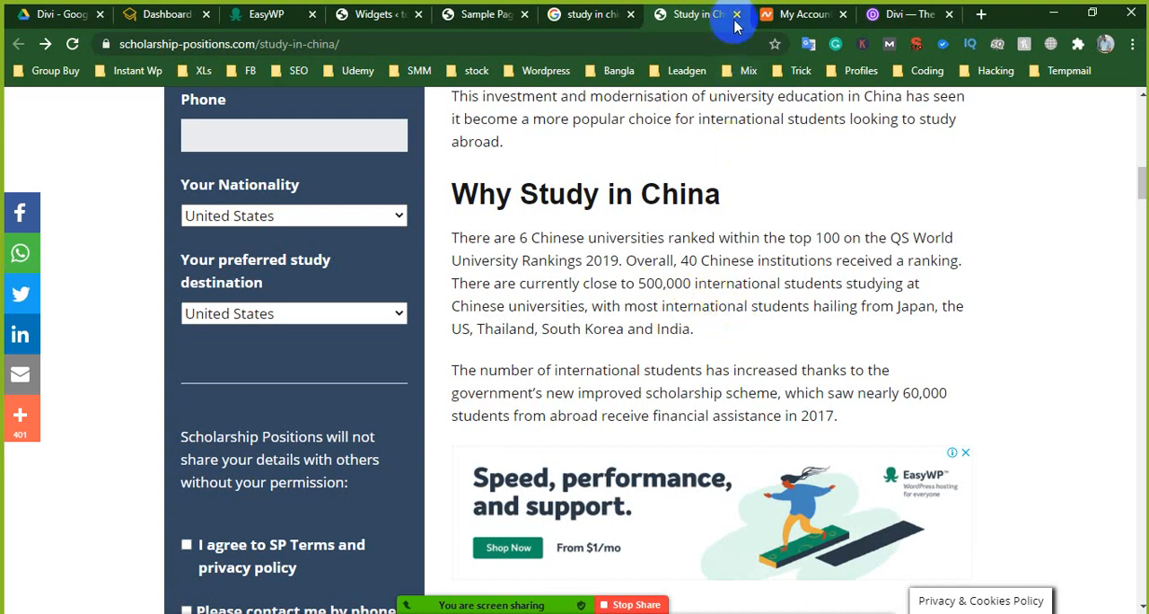
- Share the scholarship-positions.com/study-in-china/ link with everyone in the Zoom group chat and minimize the chat window
scroll(672, 205, up, 3)
click(426, 41)
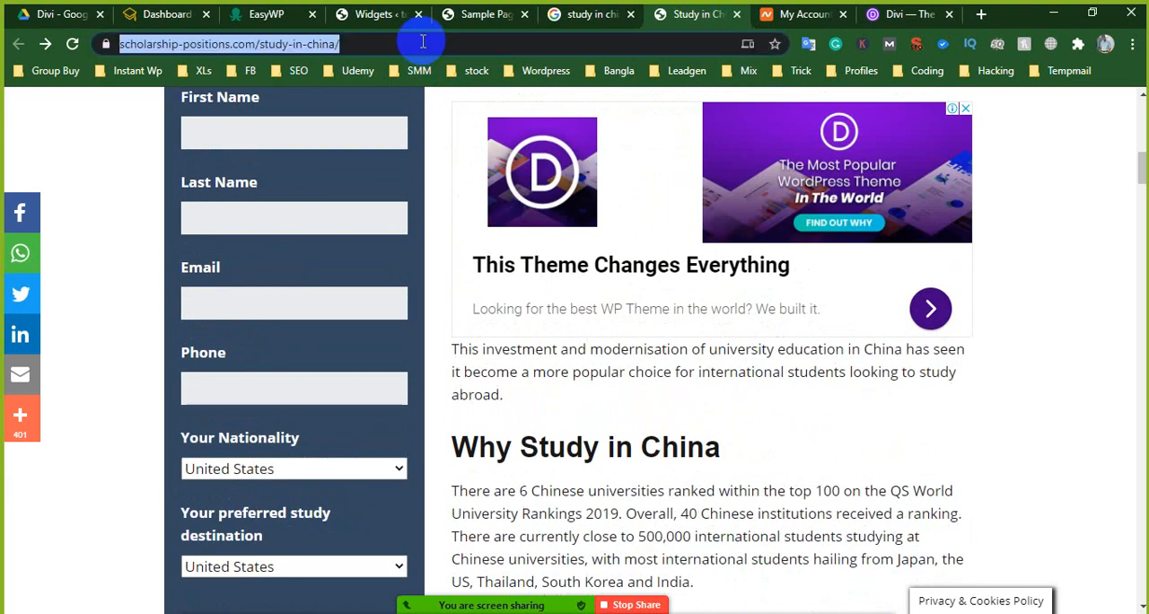
right_click(422, 43)
click(462, 160)
mouse_move(795, 590)
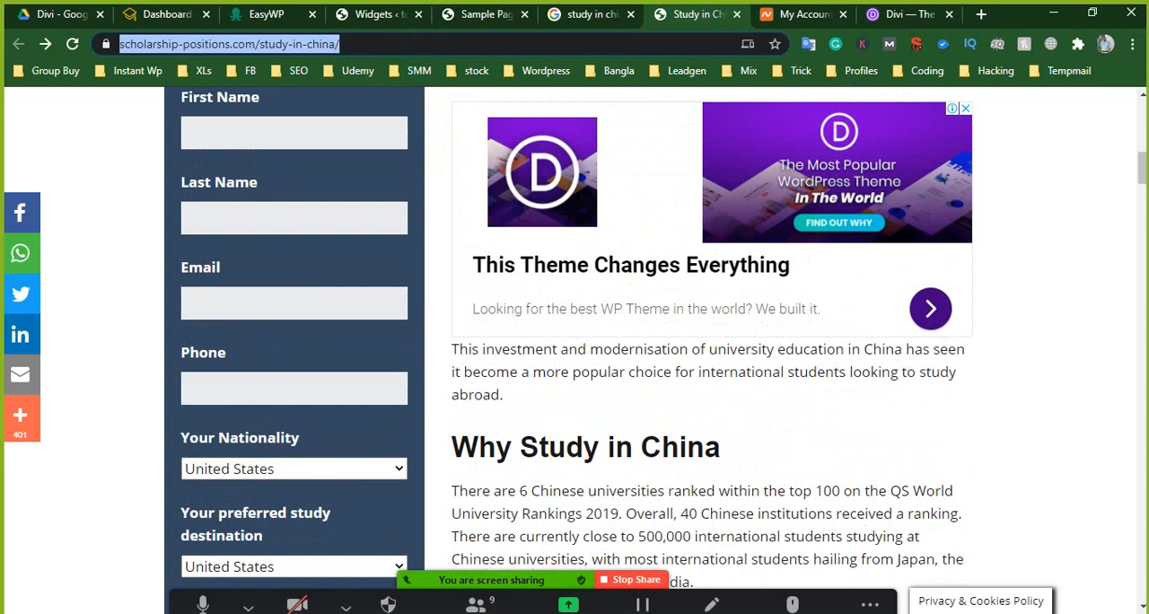
click(869, 589)
click(864, 319)
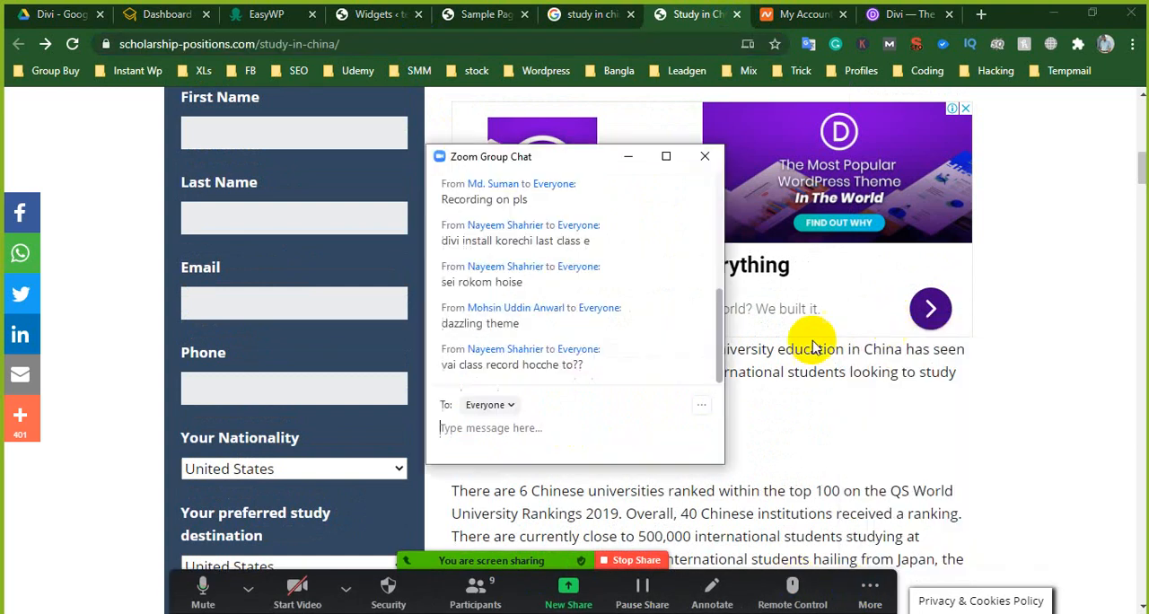
right_click(539, 441)
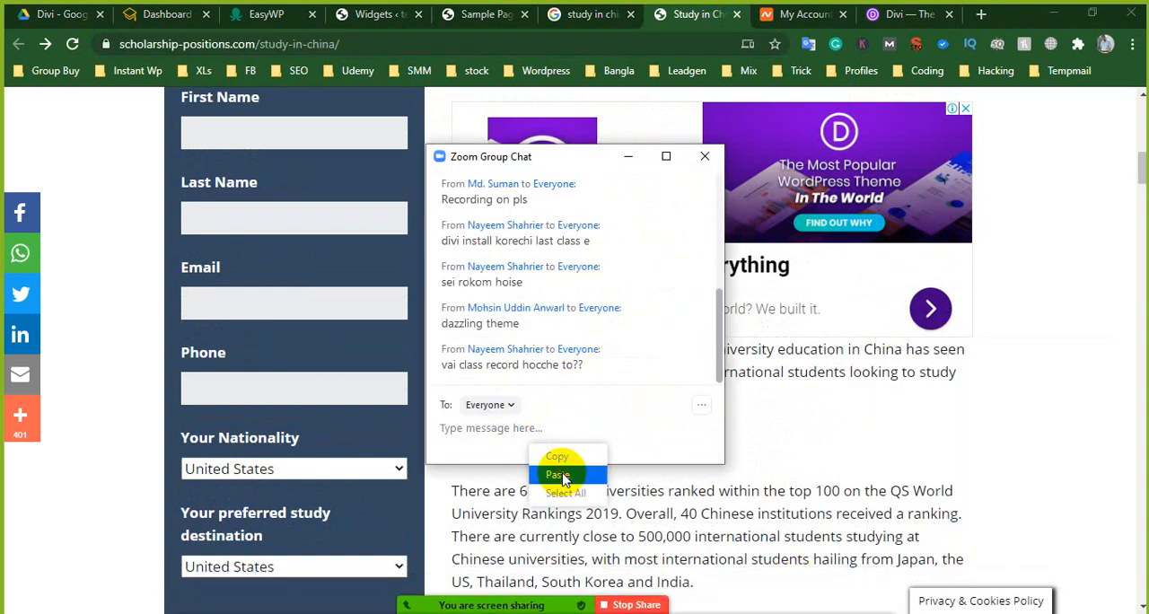
click(560, 470)
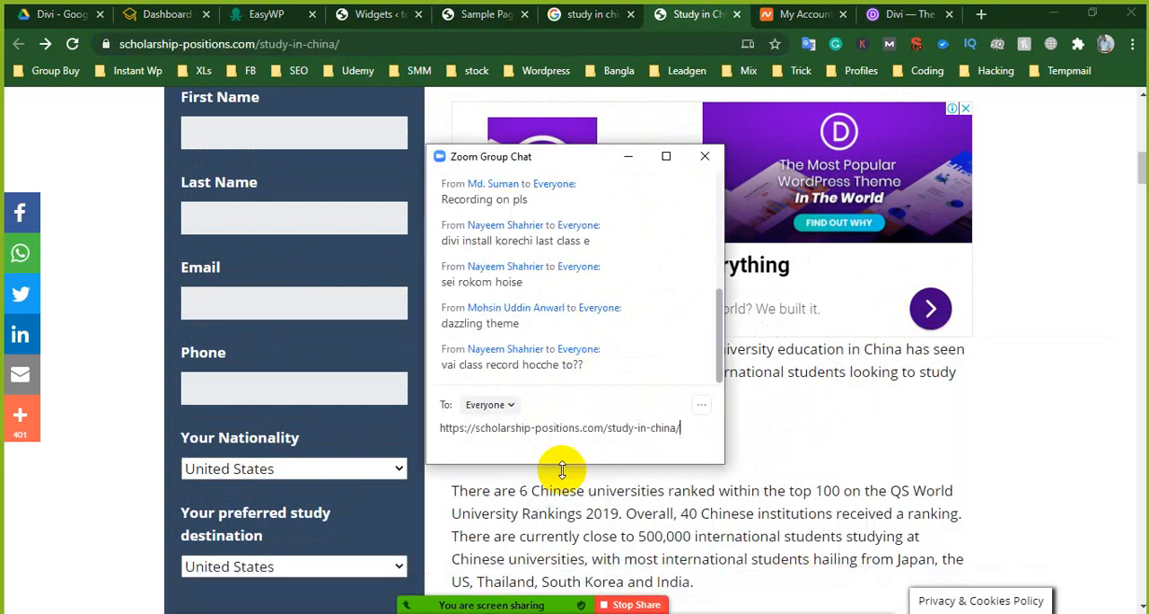
click(627, 158)
- Switch back to the Sample Page in the Divi visual builder and close the WordPress Widgets page
click(325, 9)
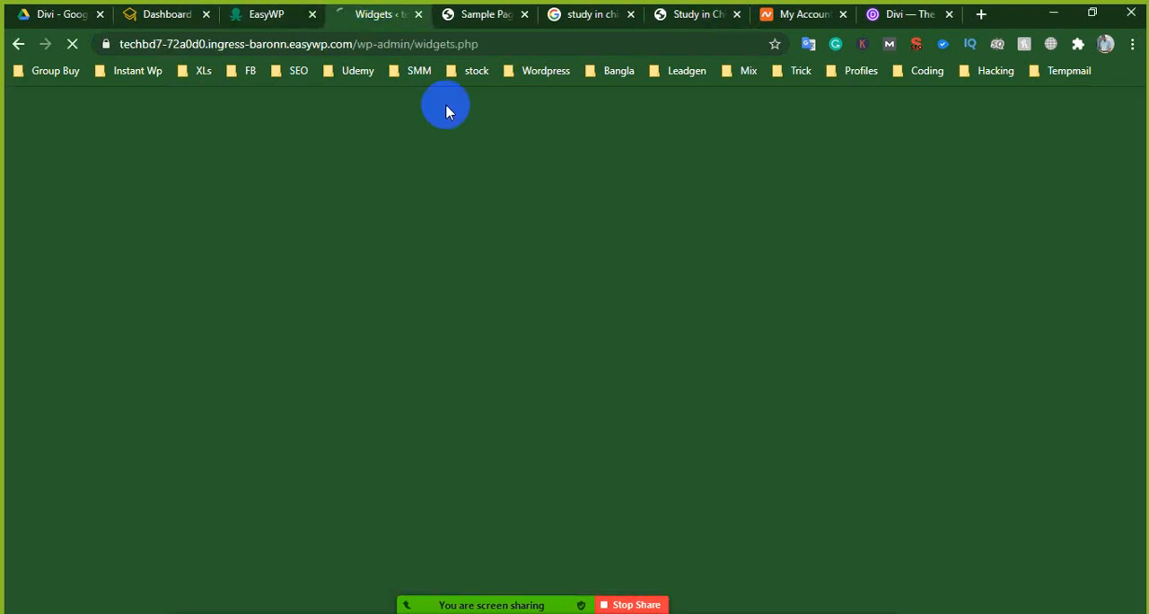
click(475, 15)
click(421, 15)
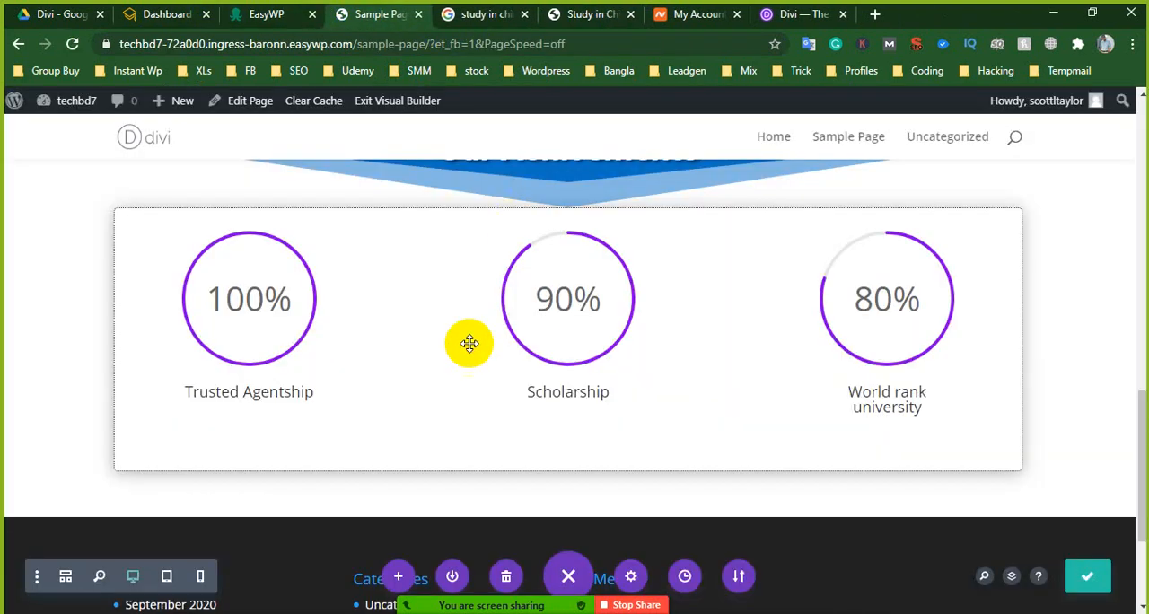
- Examine the Sample Page's Our Achivements section, its circle counters and the area down to the footer
scroll(467, 342, up, 10)
scroll(325, 313, down, 10)
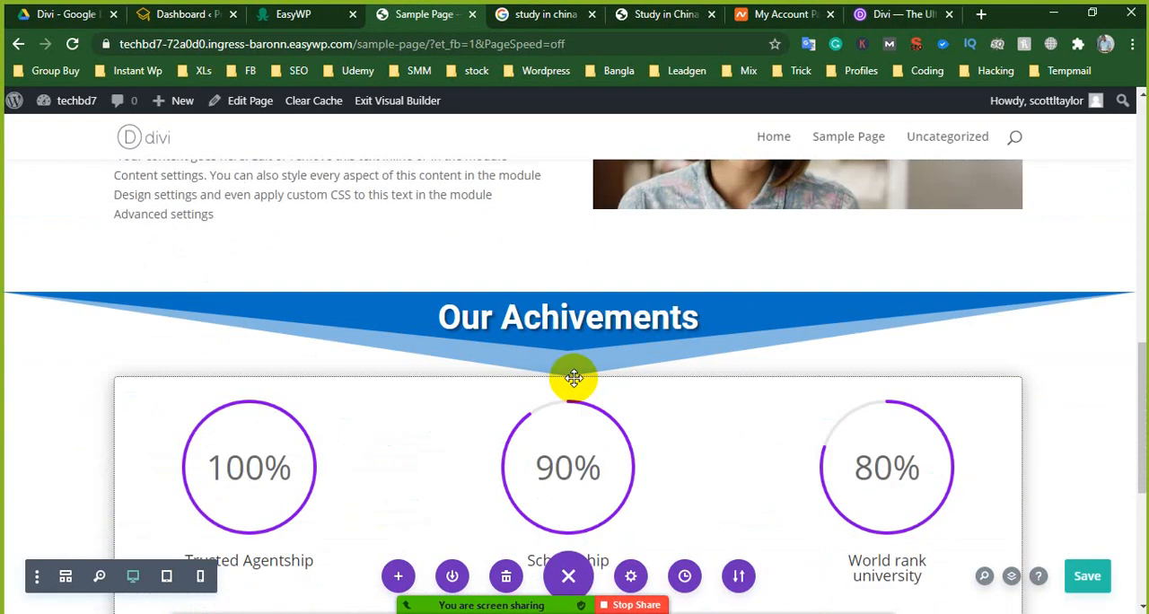
scroll(573, 378, up, 1)
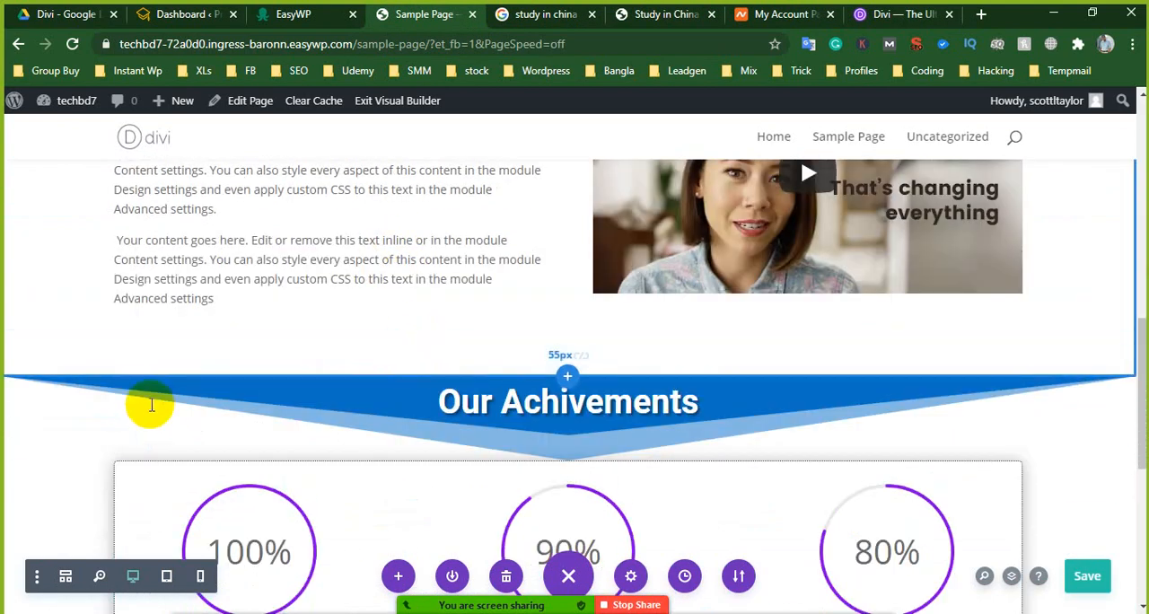
scroll(919, 448, down, 3)
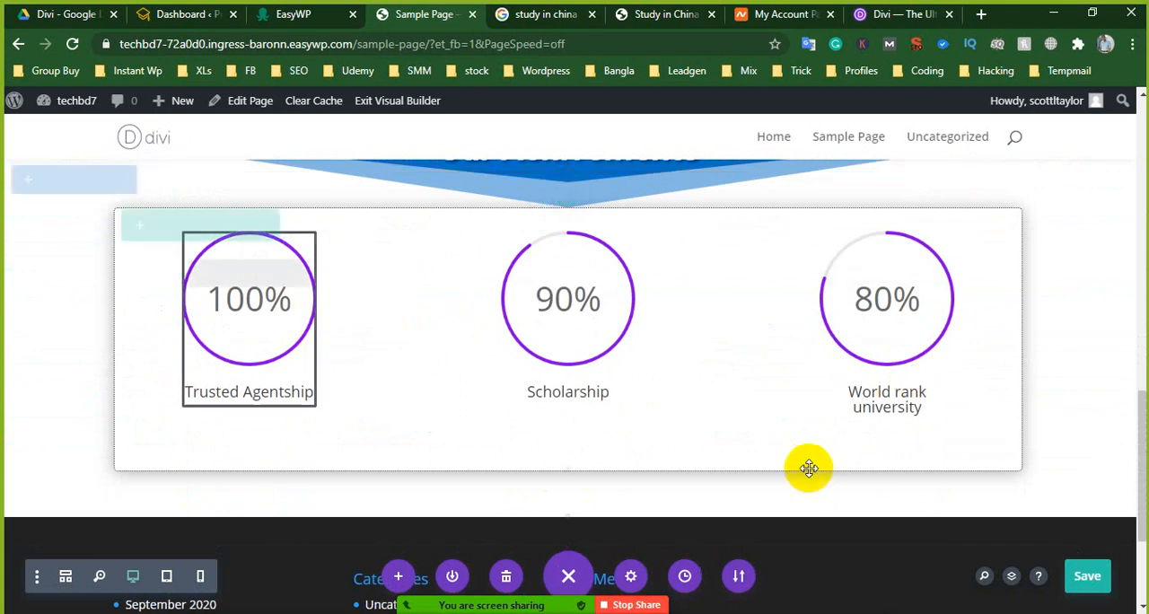
scroll(809, 468, down, 1)
scroll(808, 469, up, 1)
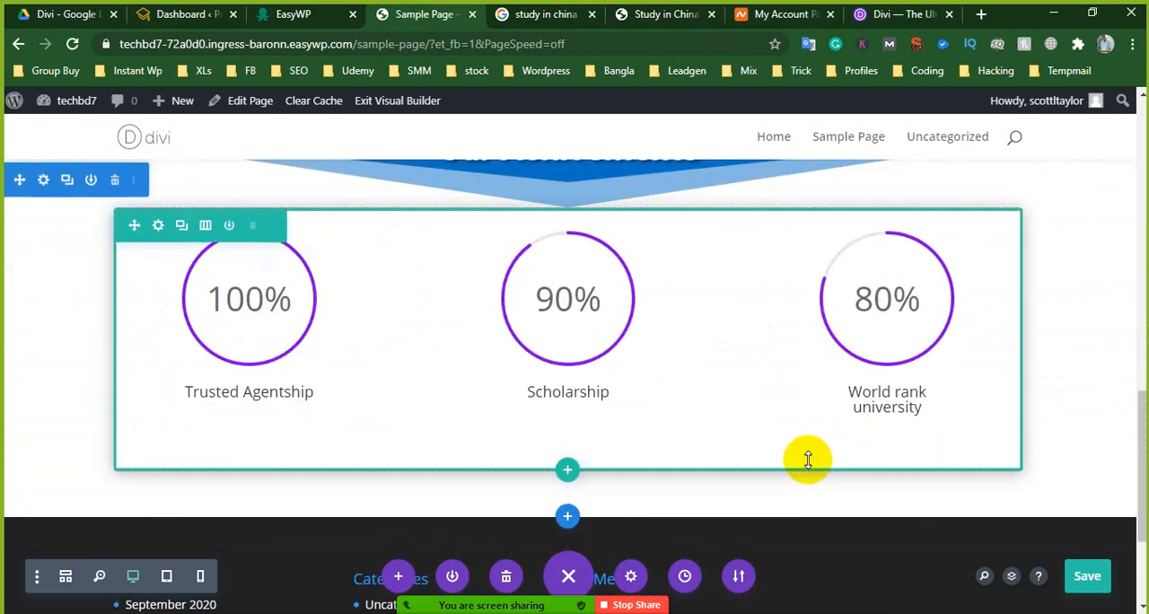
scroll(799, 464, up, 2)
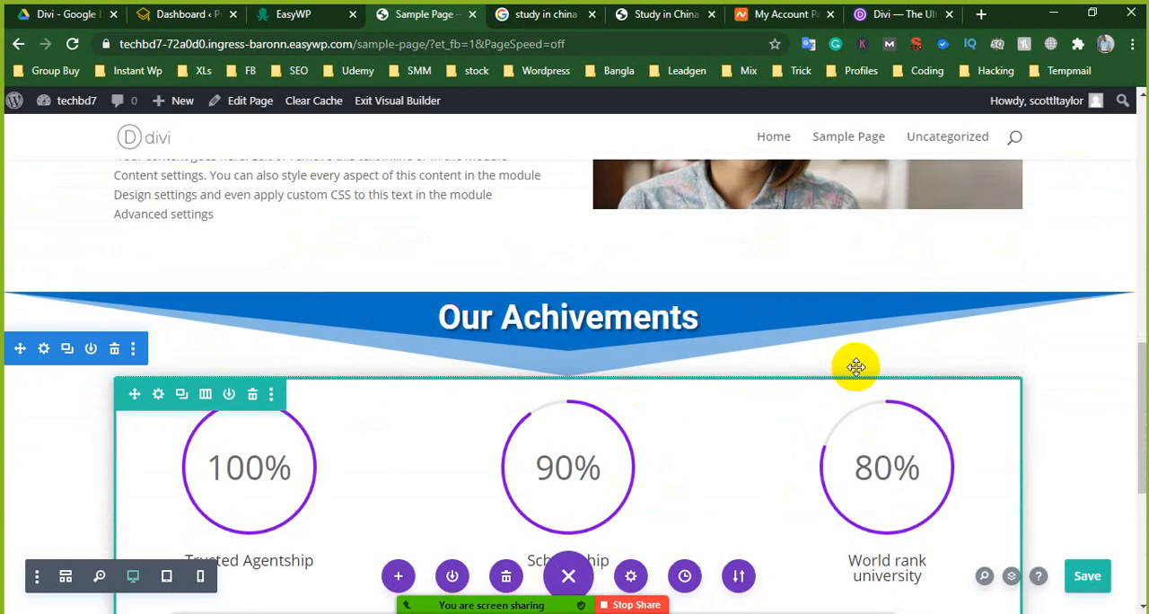
scroll(808, 370, down, 3)
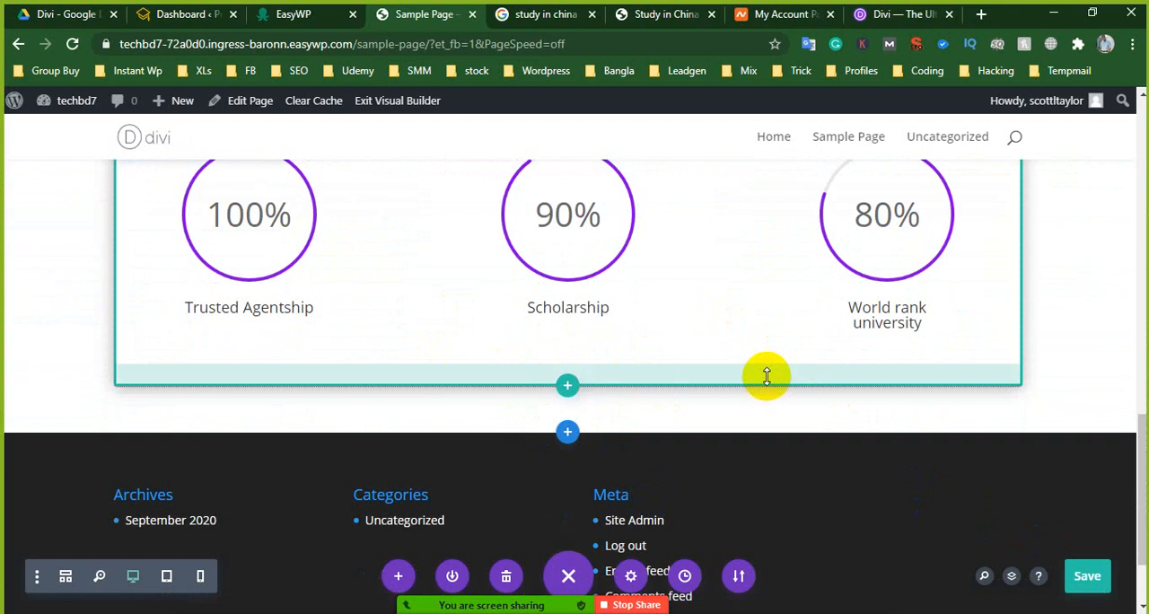
click(891, 13)
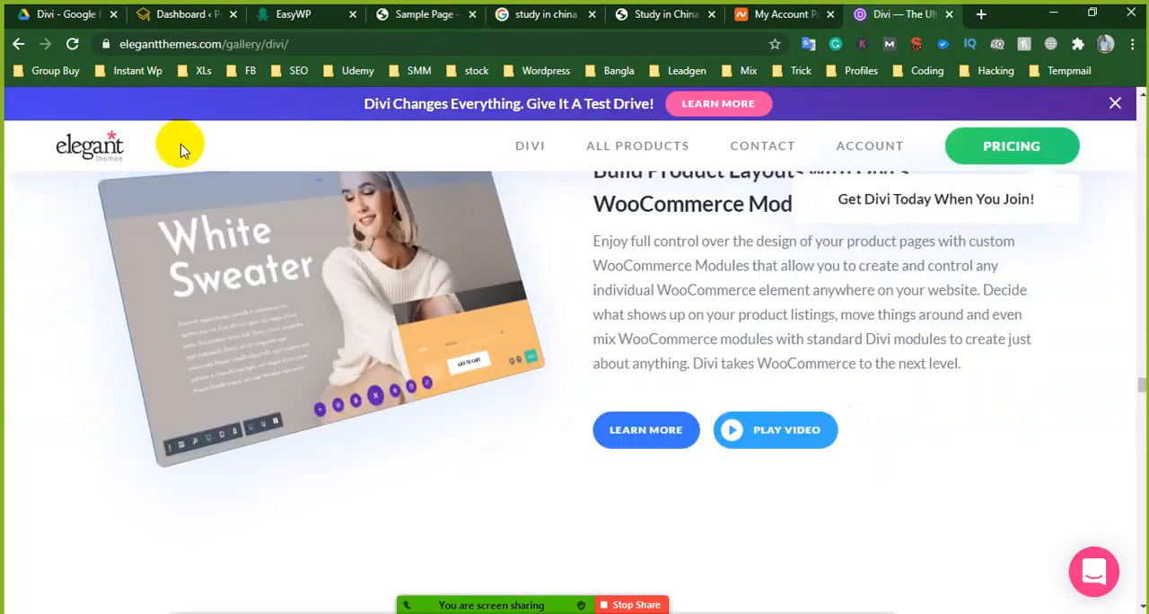
drag(277, 45, 102, 41)
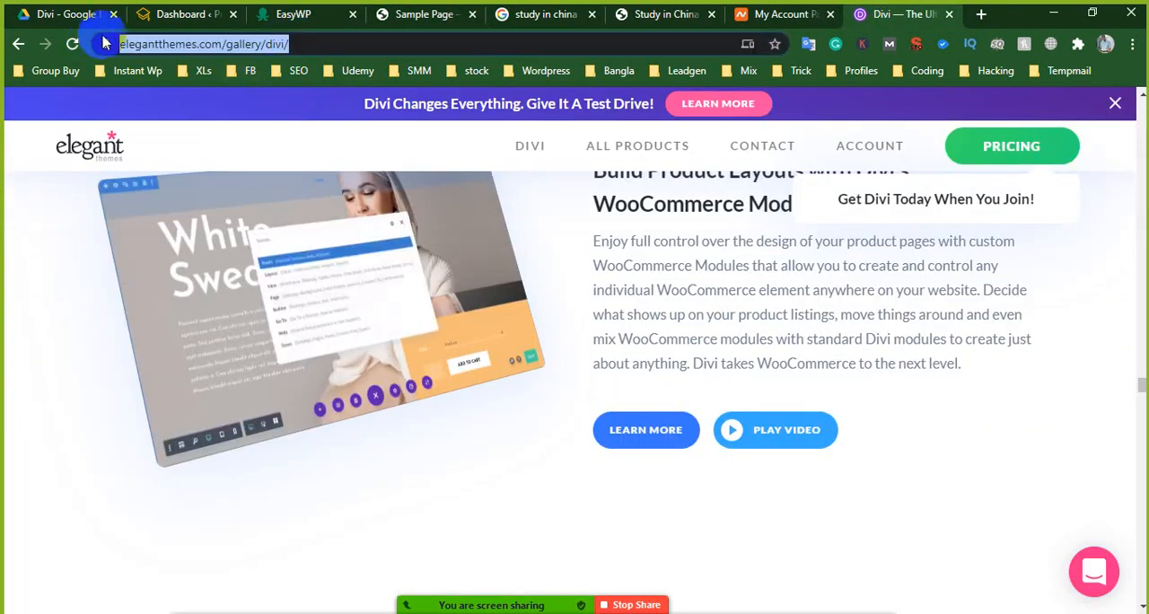
right_click(209, 50)
click(251, 169)
mouse_move(547, 605)
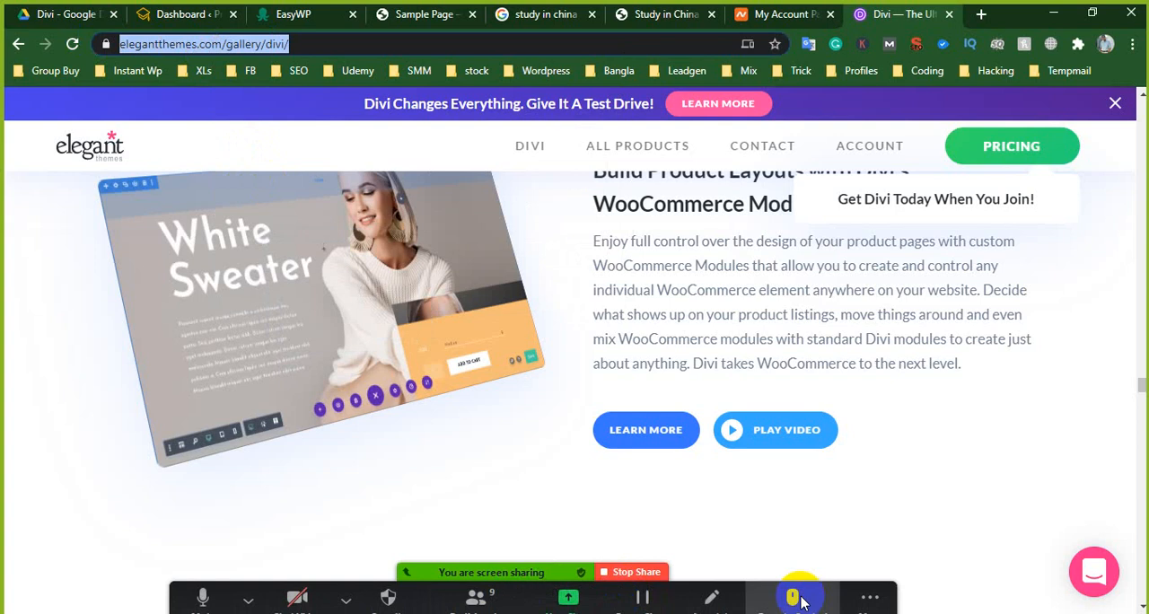
click(871, 590)
click(876, 331)
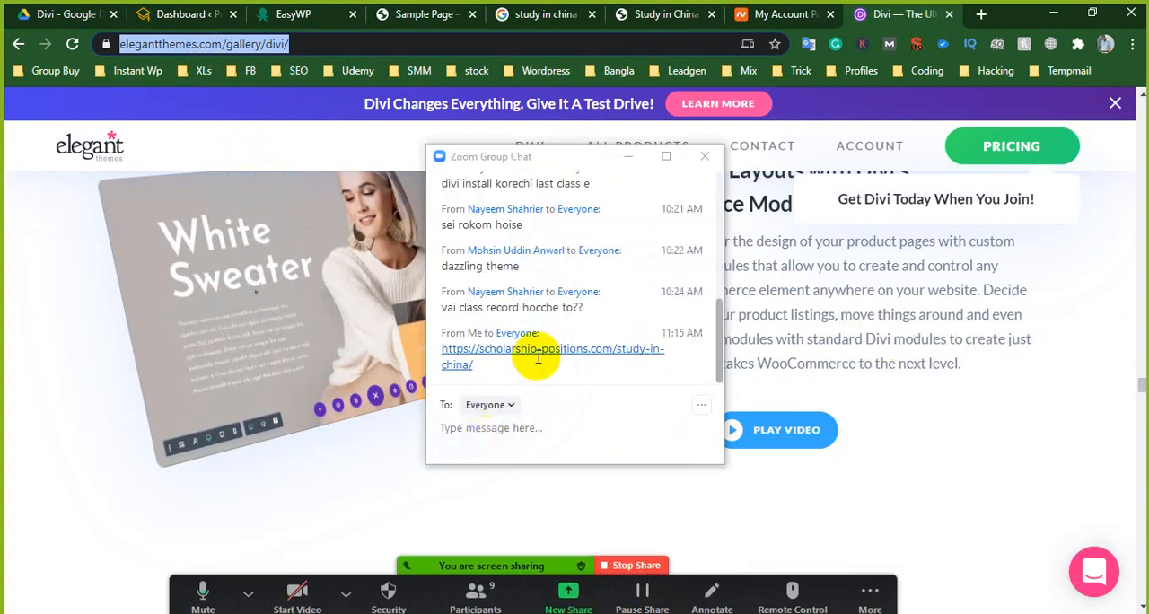
right_click(478, 437)
click(513, 473)
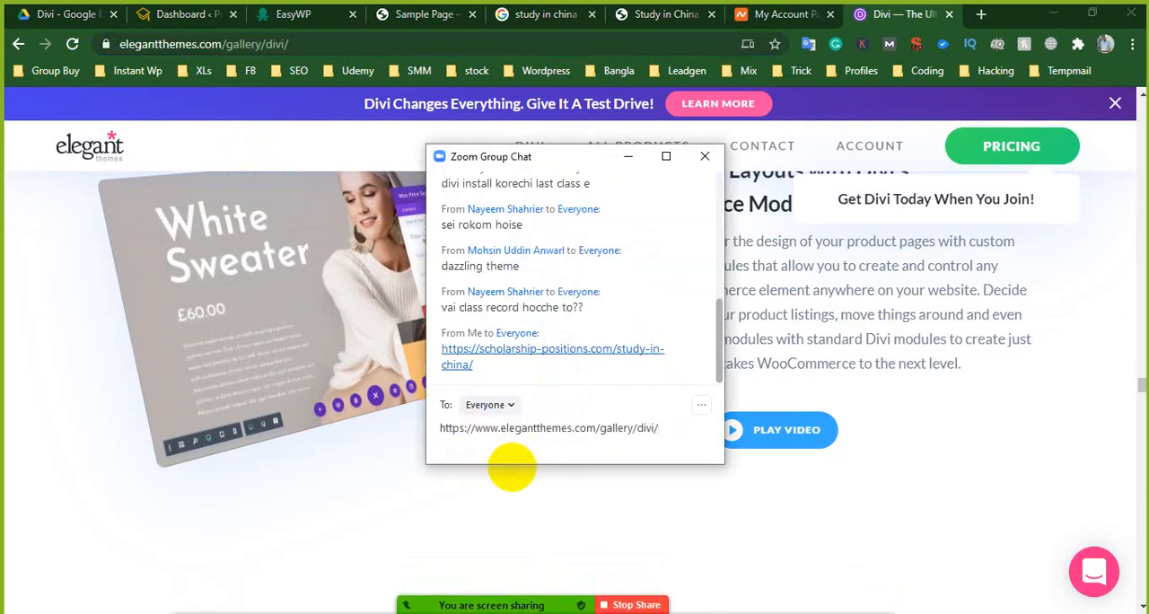
key(Return)
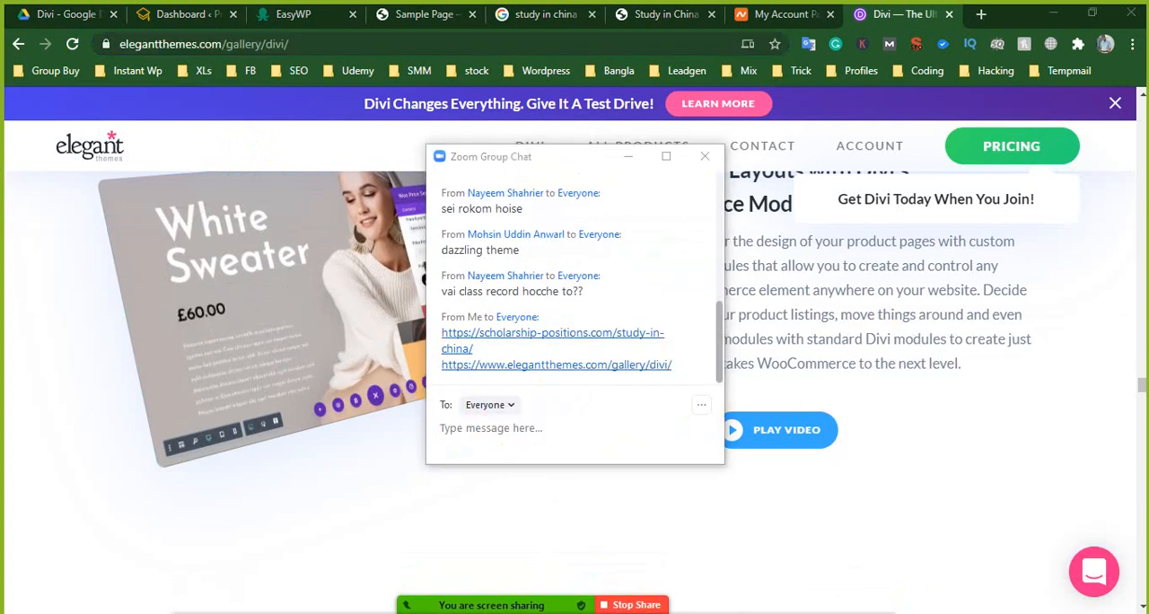